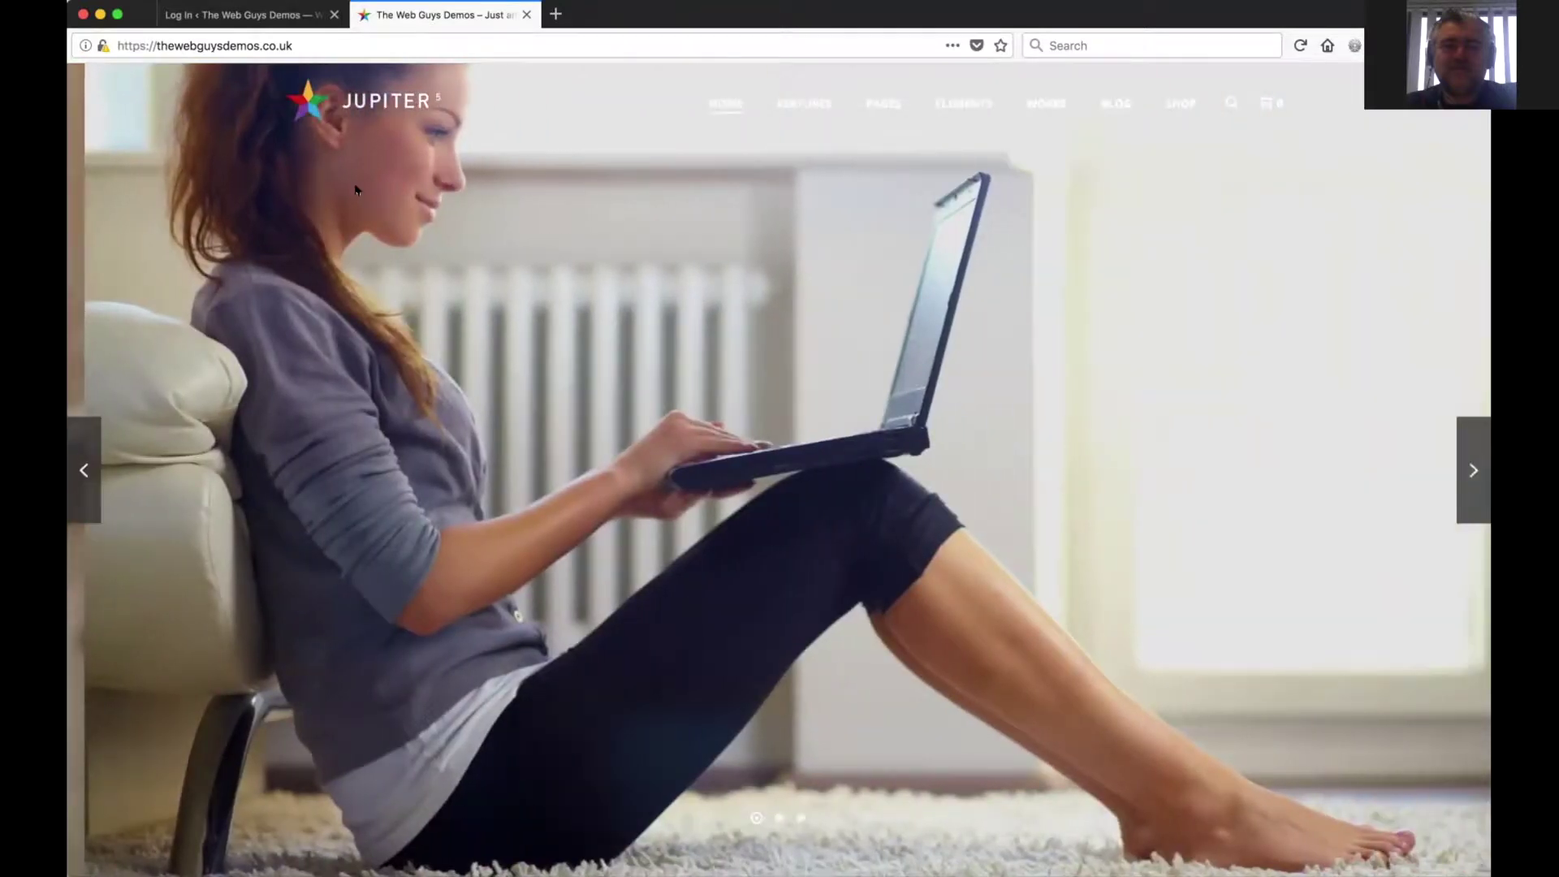
- Log in to the site's WordPress admin and open the list of all pages
click(246, 12)
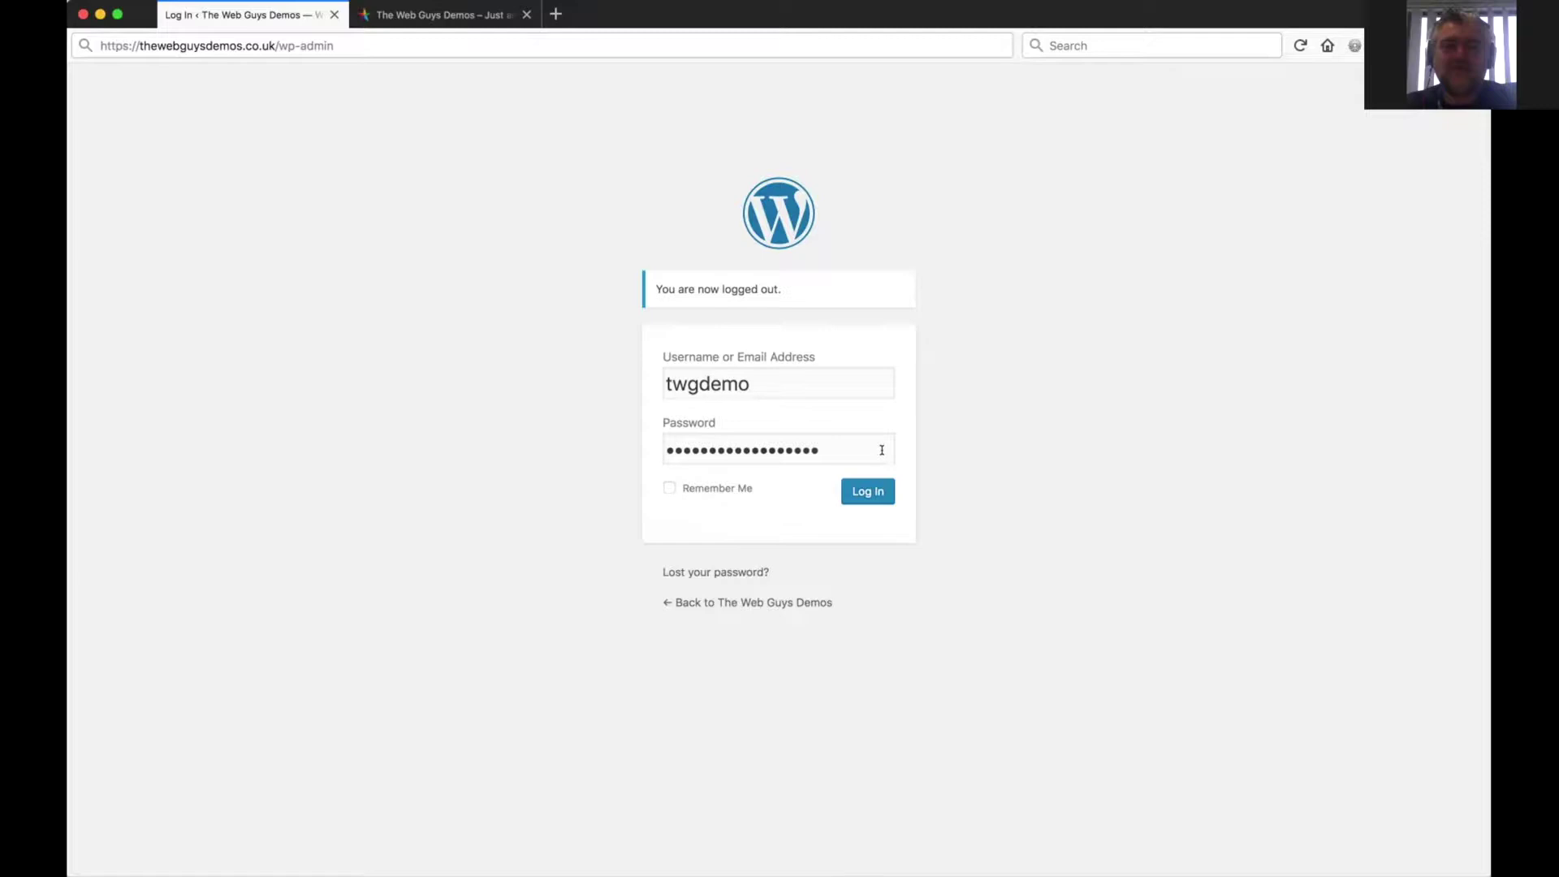
click(863, 490)
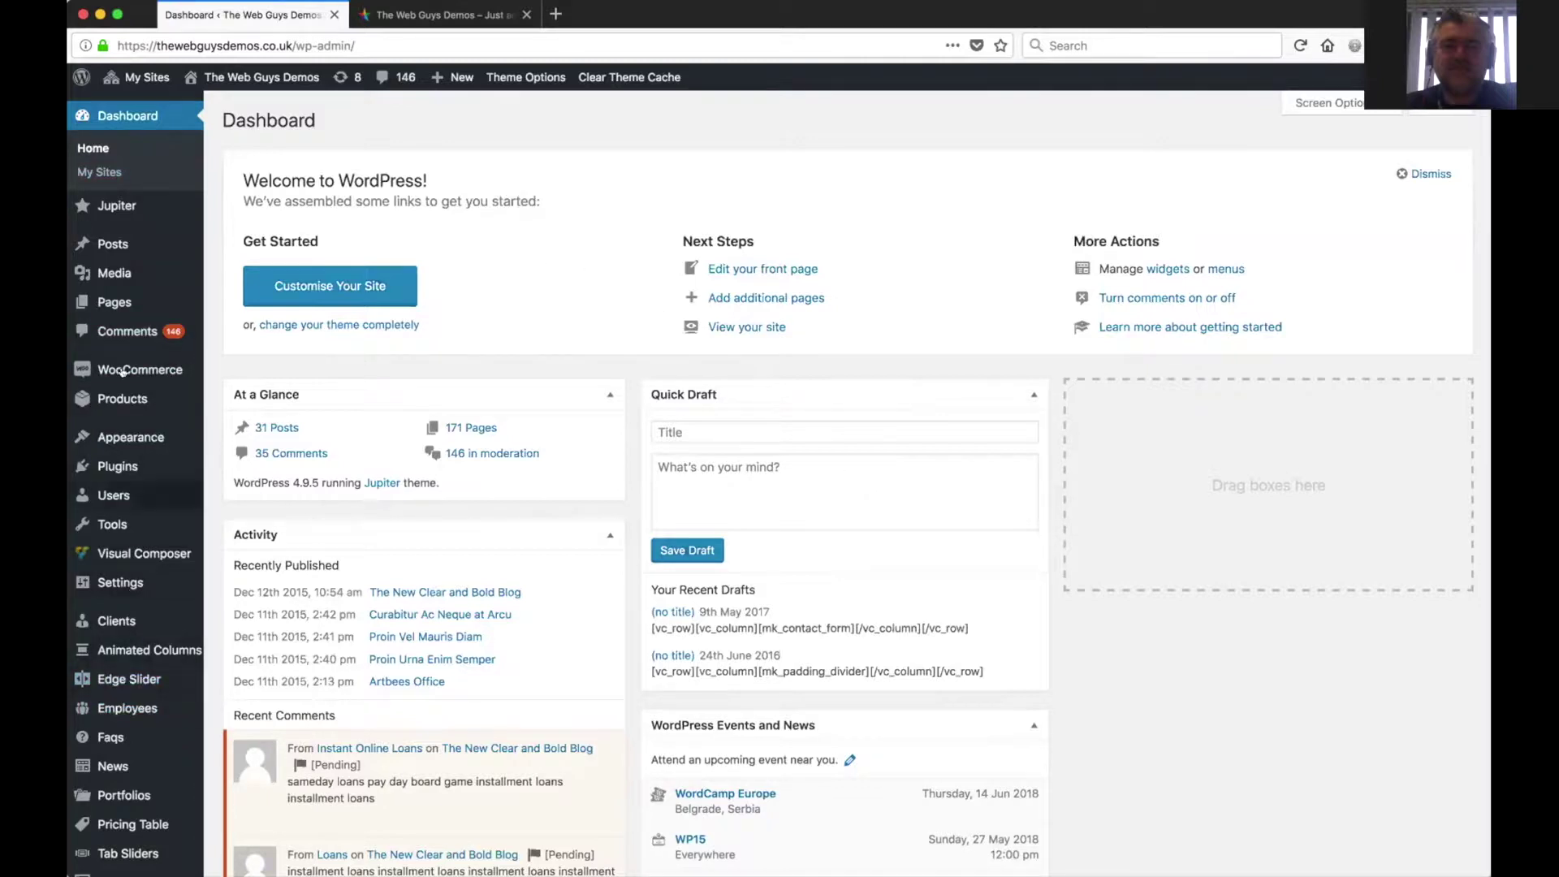
mouse_move(143, 644)
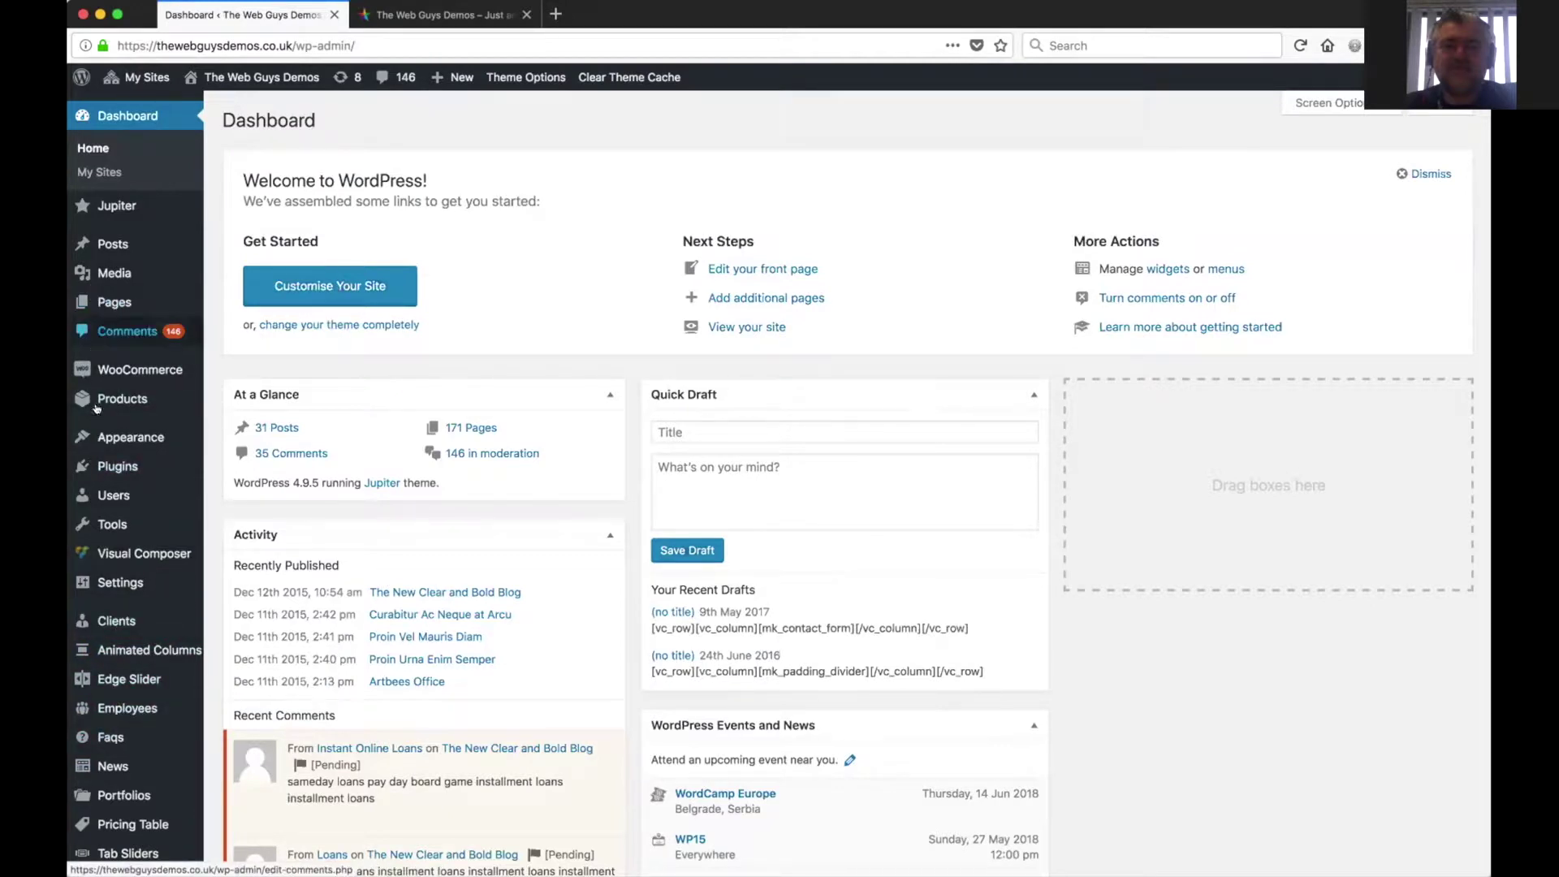
mouse_move(111, 666)
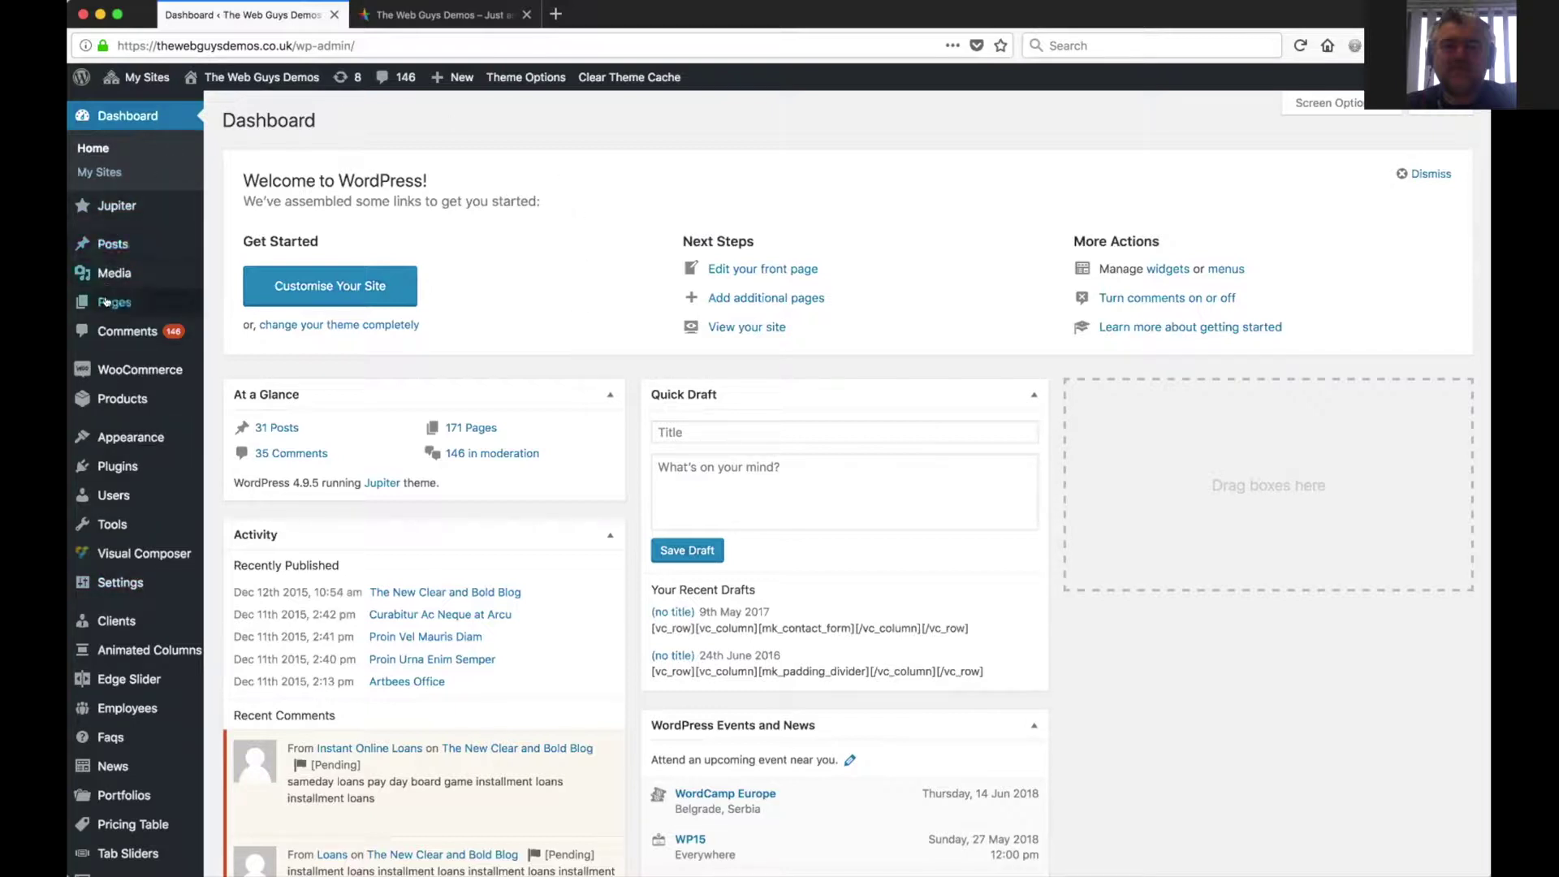
mouse_move(102, 300)
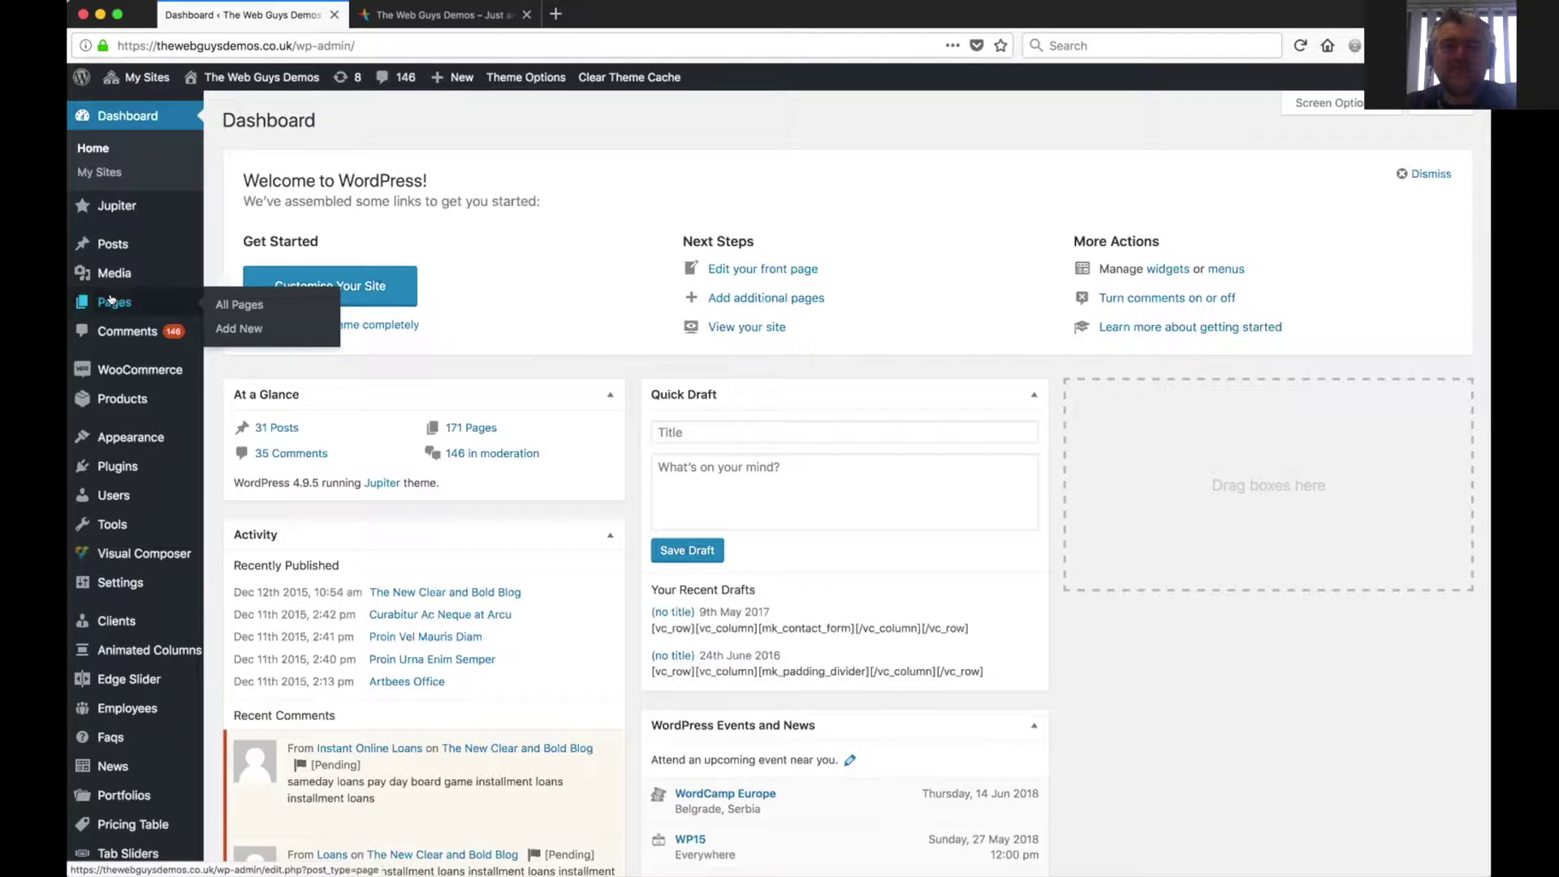
click(111, 300)
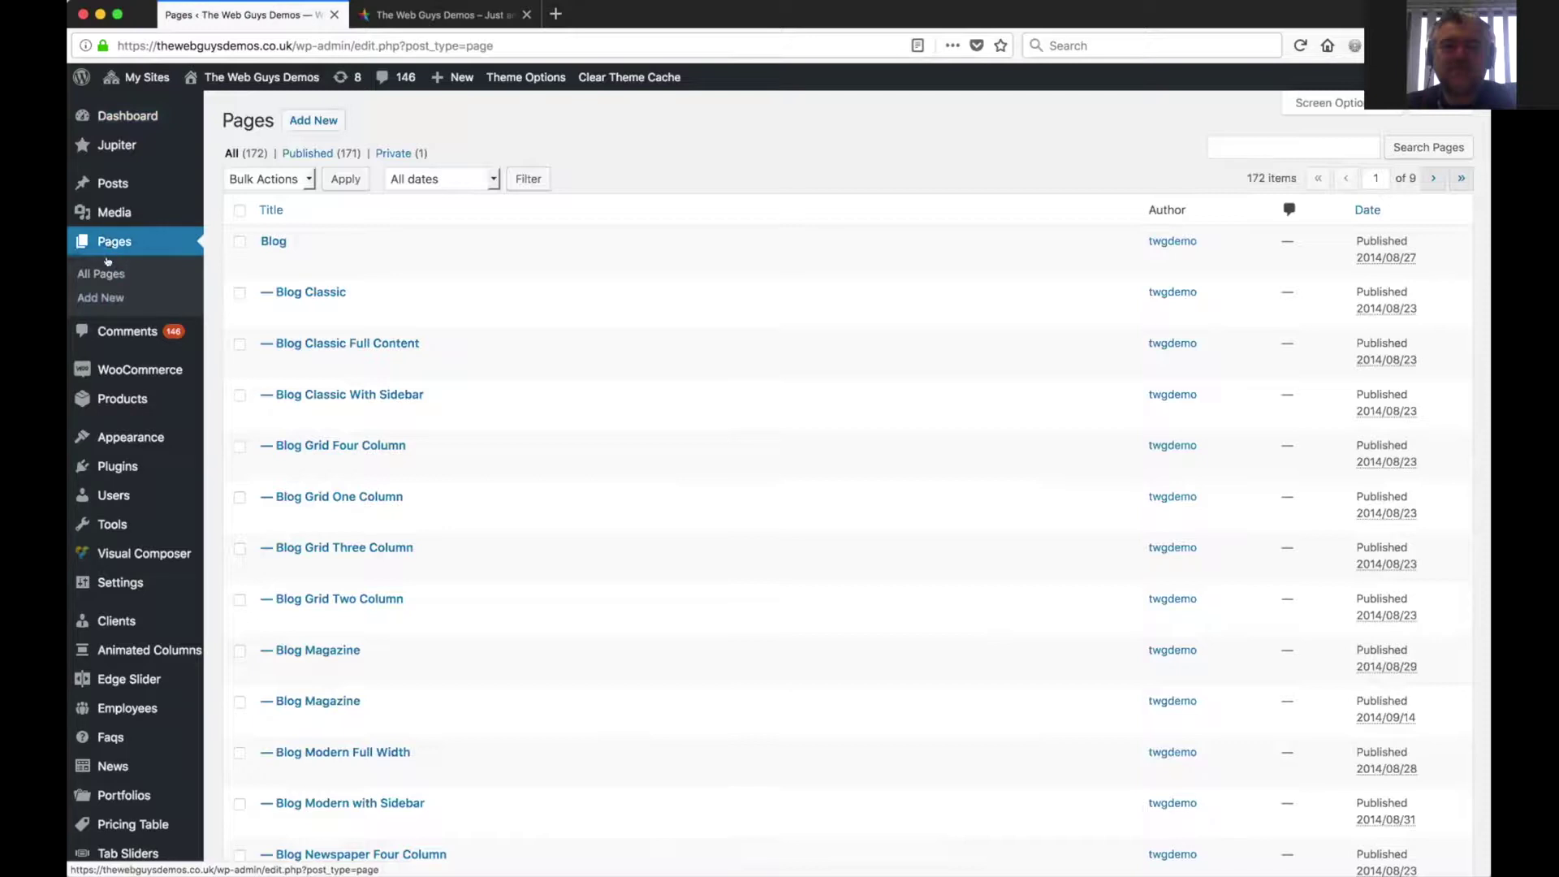
- Look through the titles of the existing pages in the full page list
mouse_move(571, 363)
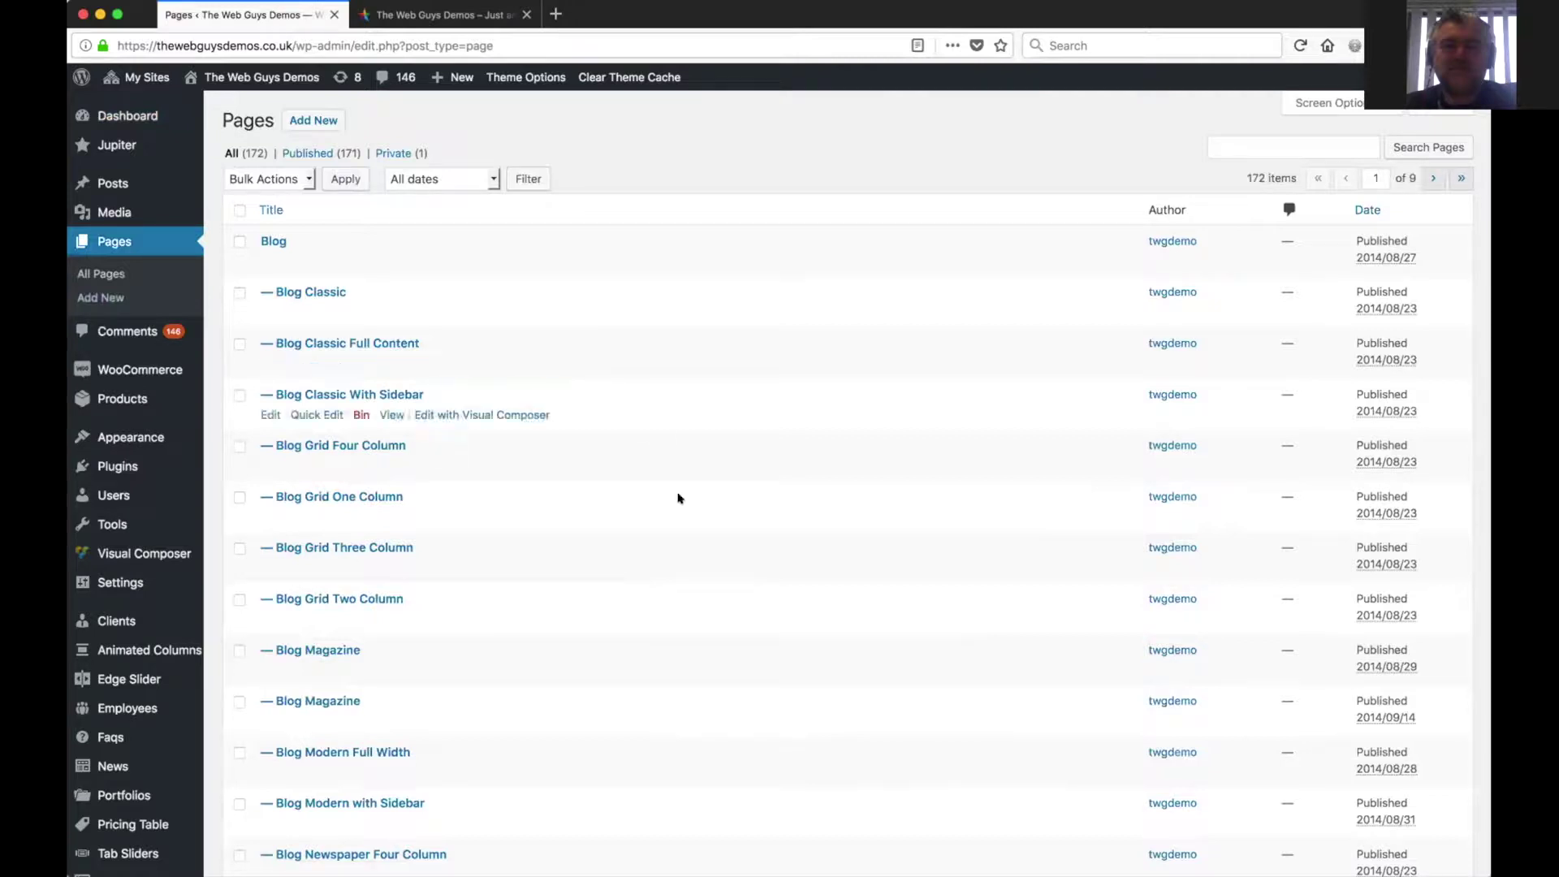
scroll(713, 596, down, 3)
scroll(713, 597, down, 10)
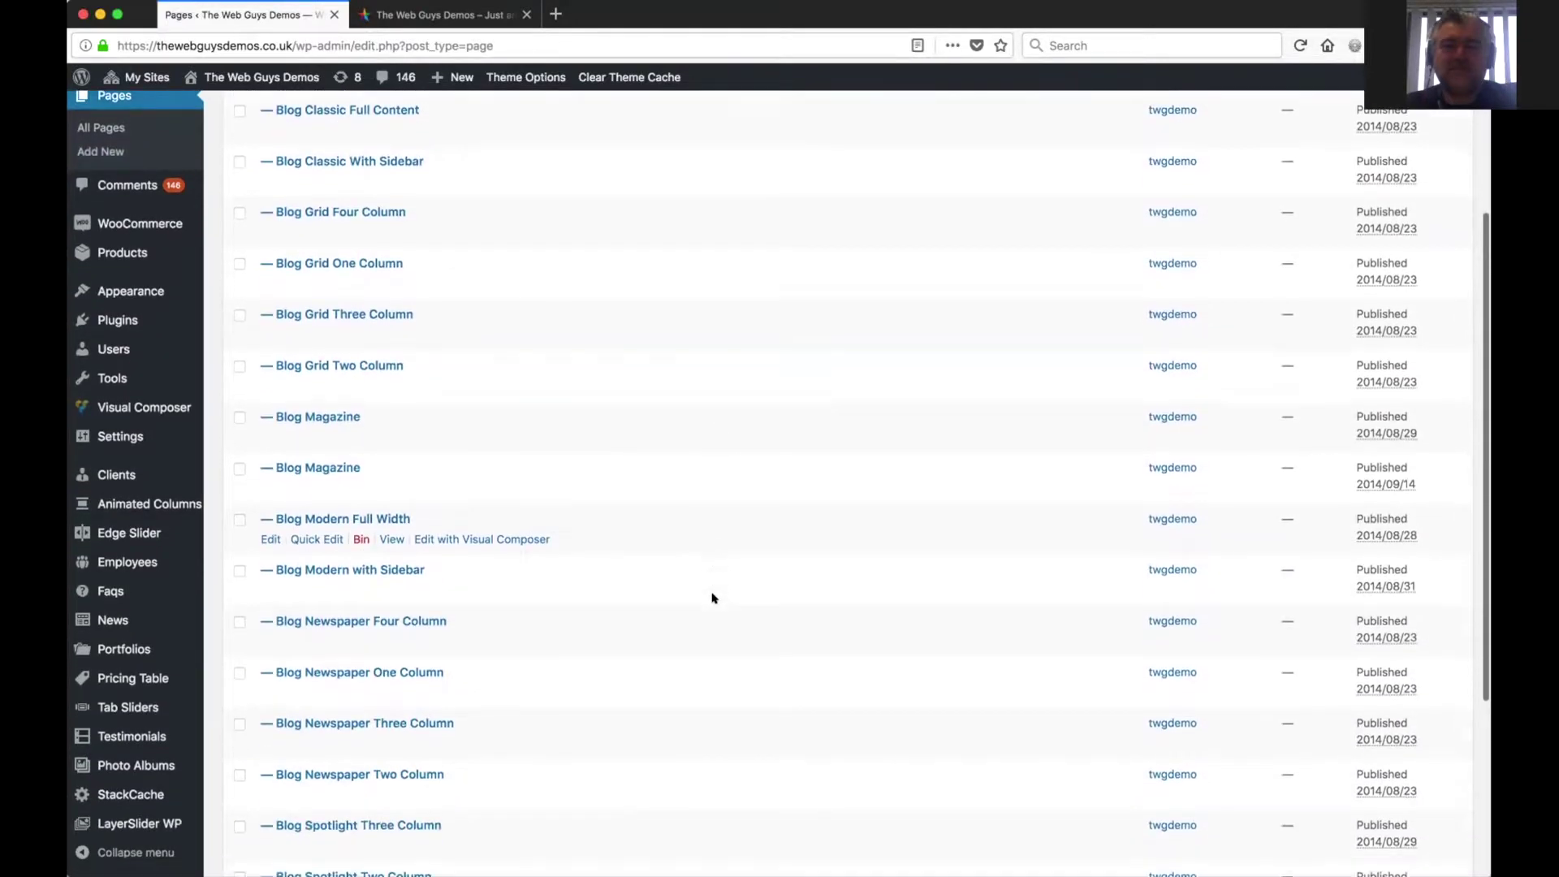
scroll(713, 598, up, 12)
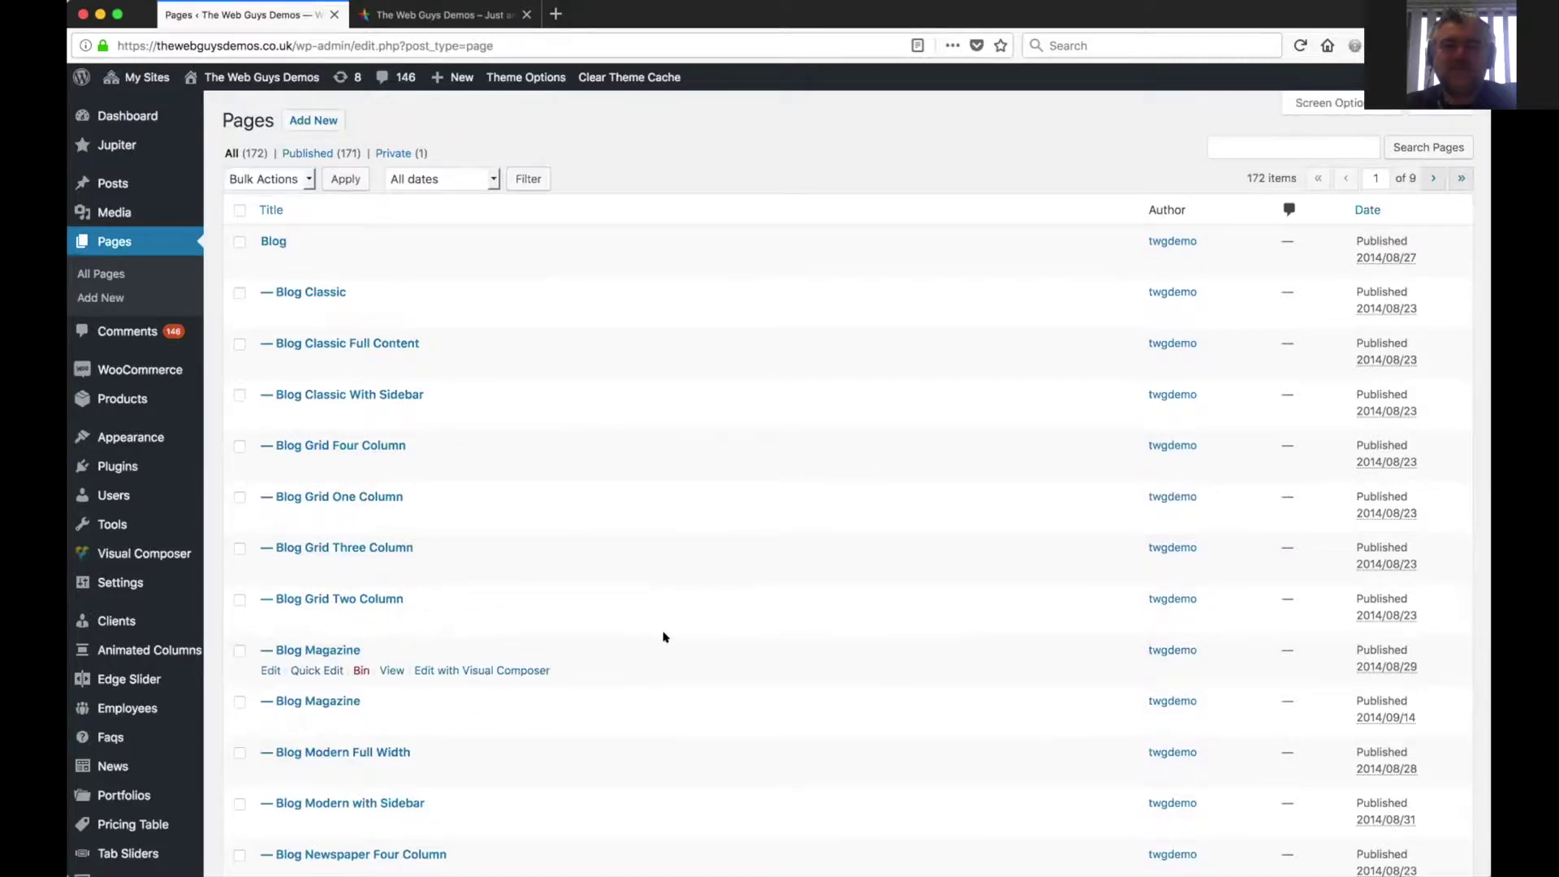
scroll(665, 637, down, 5)
scroll(665, 637, up, 5)
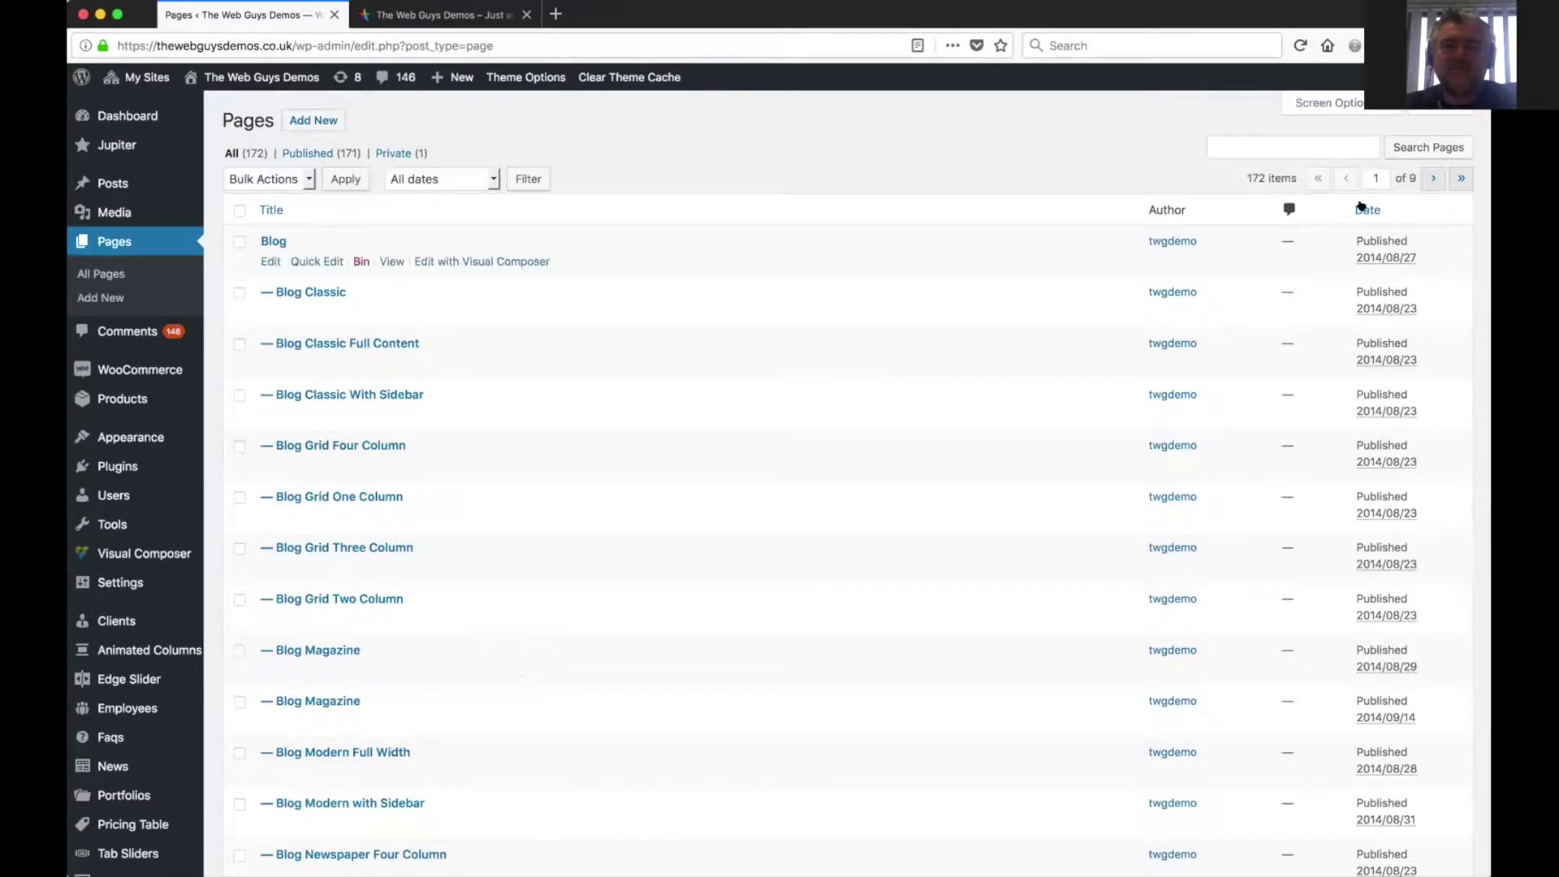
- Switch to the live site and view its About Me page
click(1319, 148)
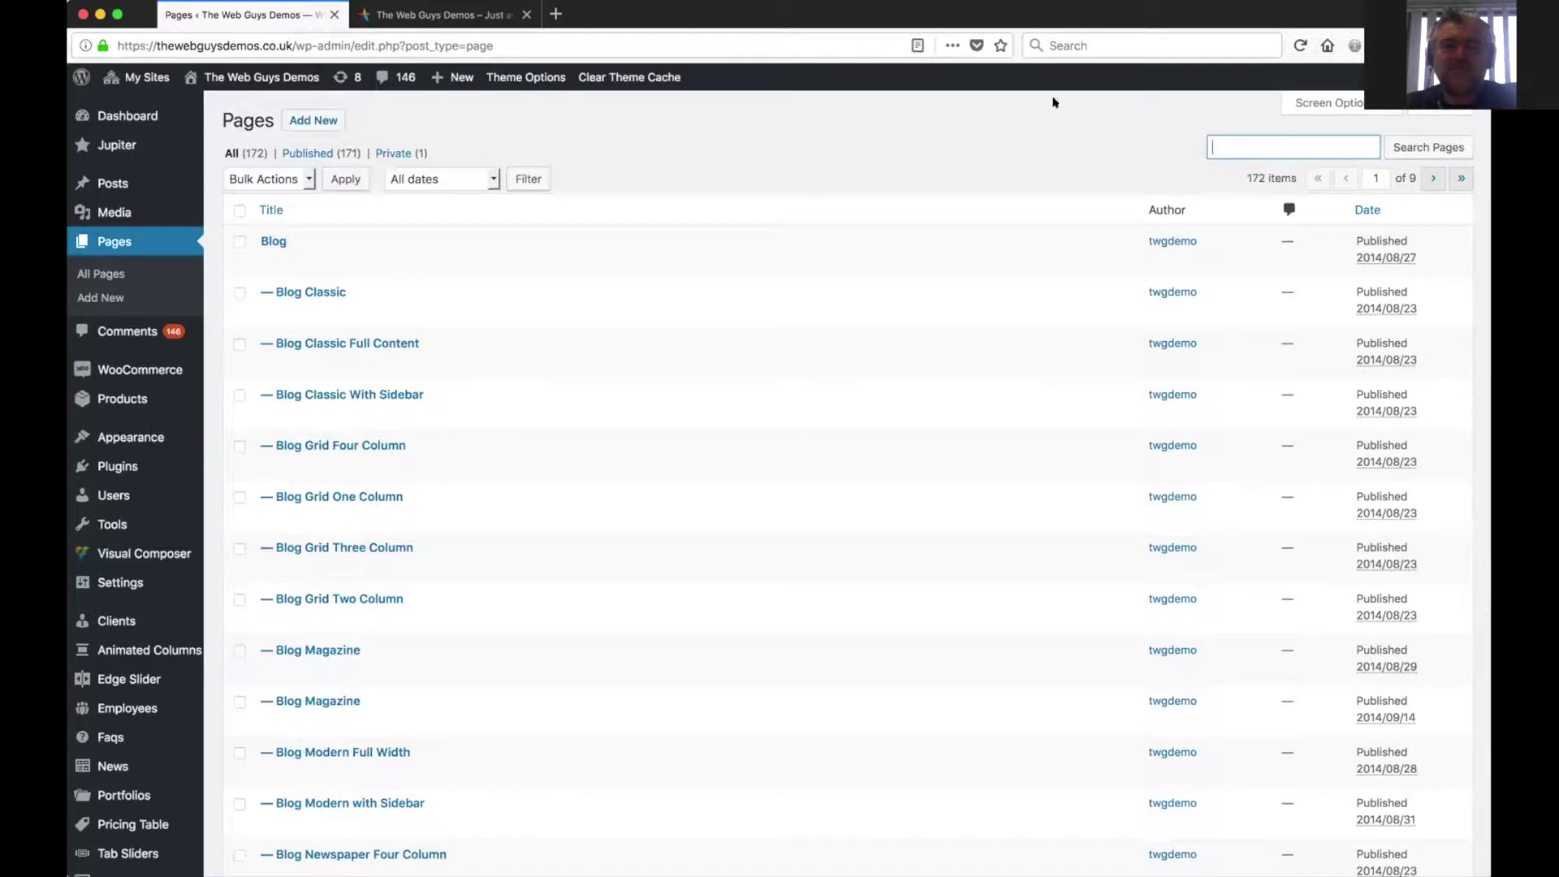
click(431, 13)
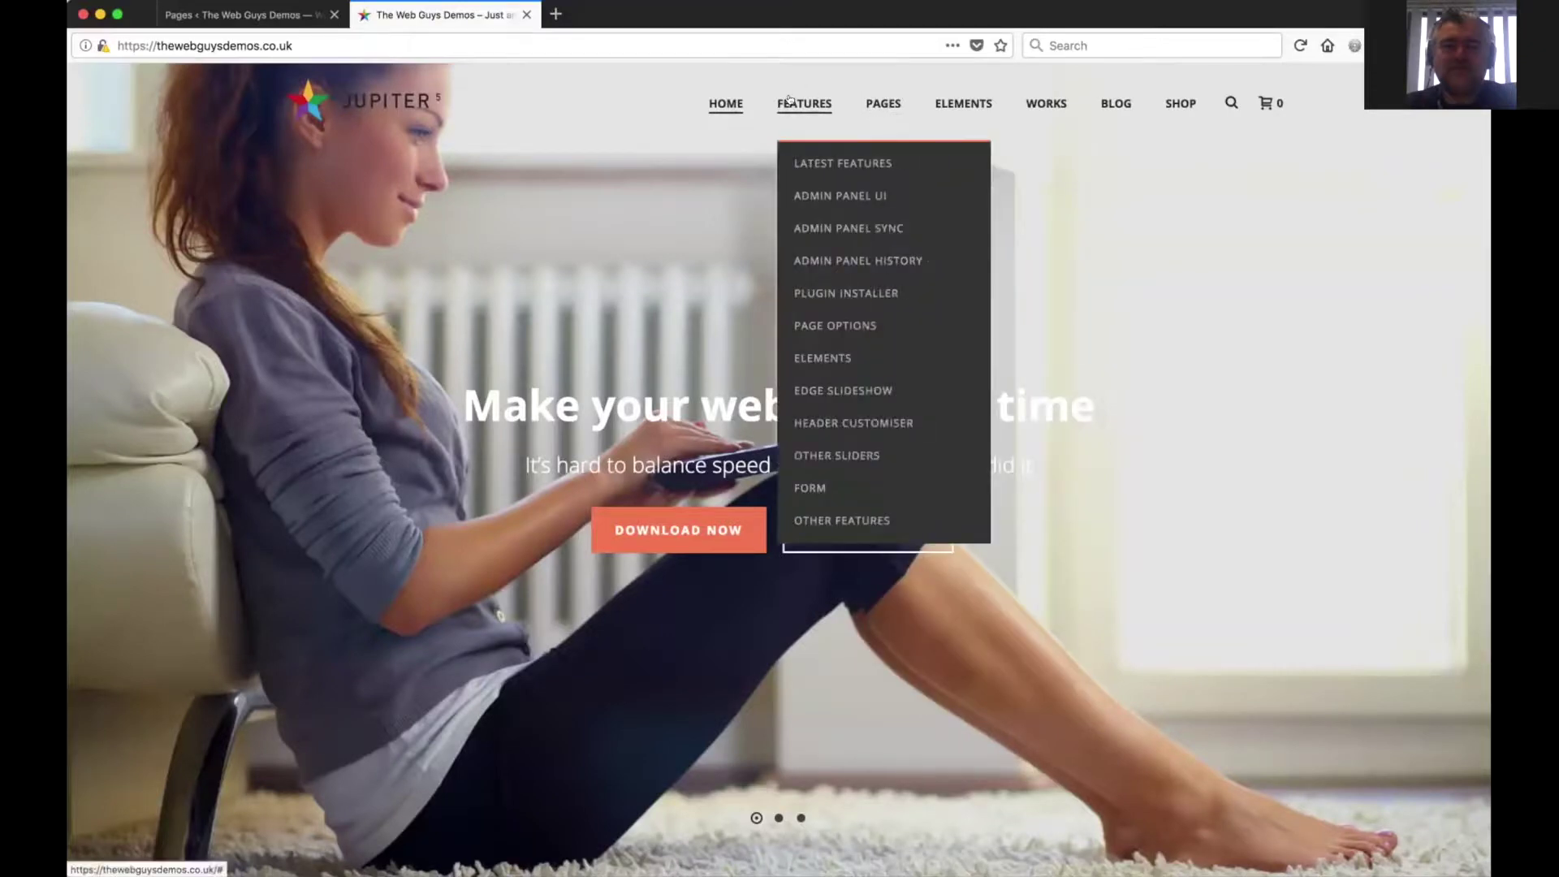
mouse_move(881, 104)
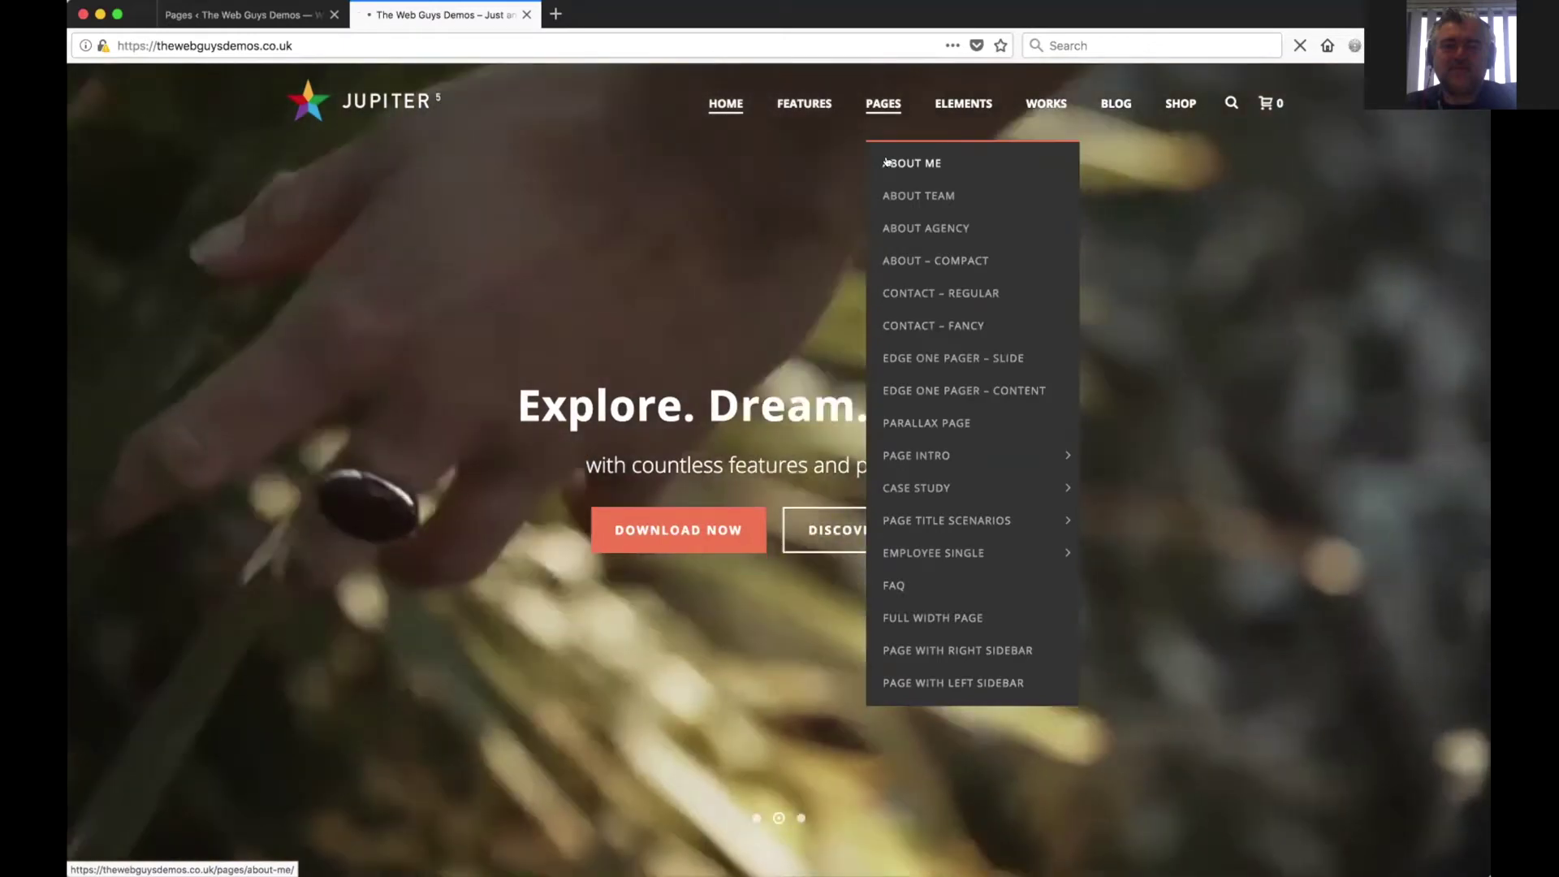
click(886, 162)
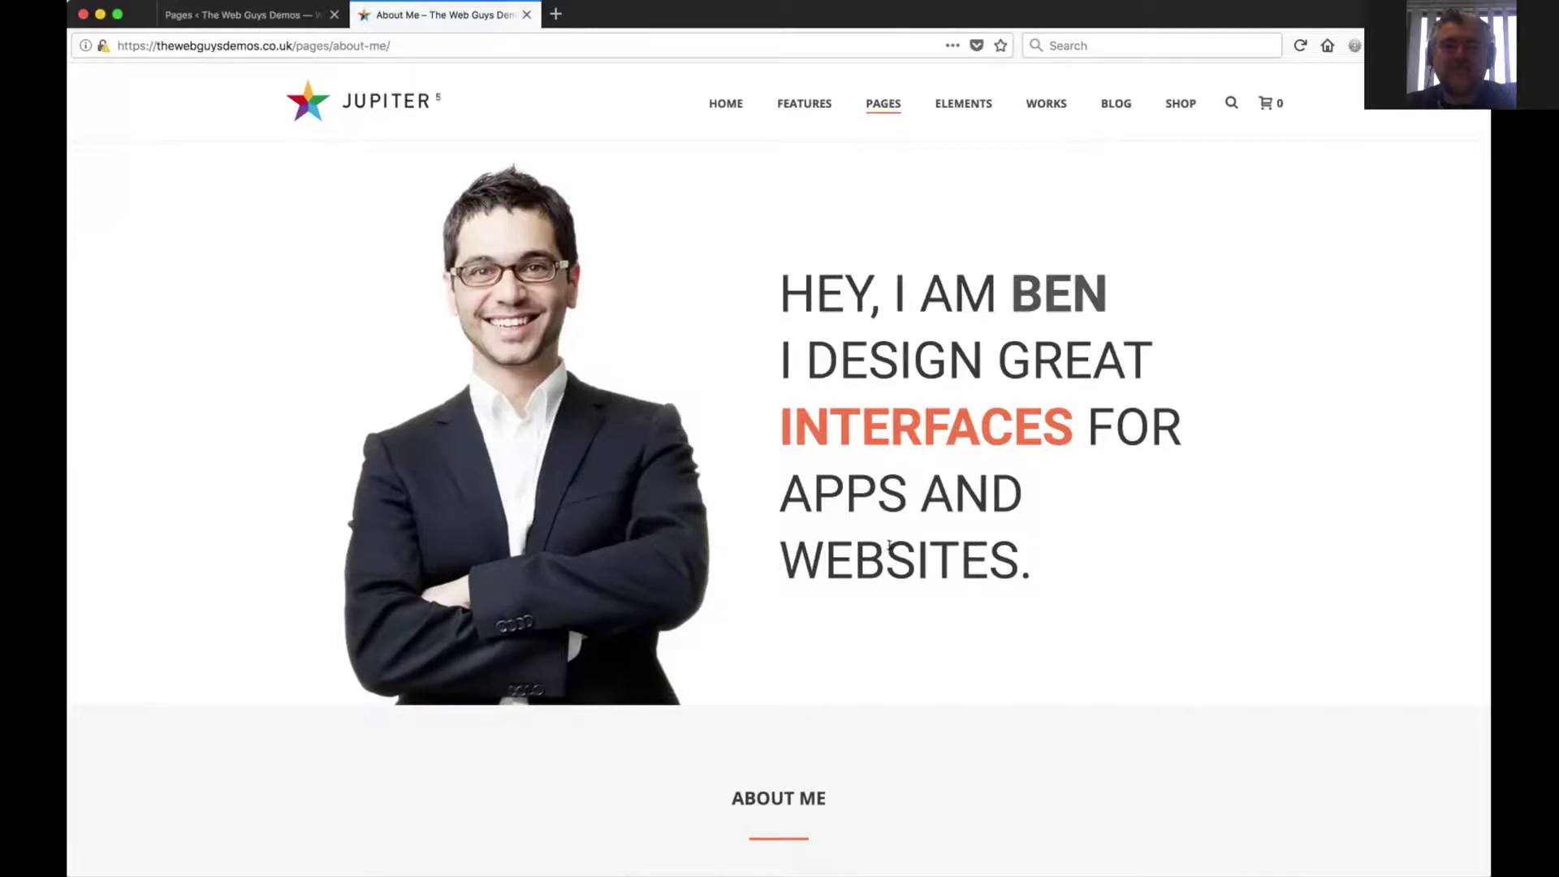
- Return to the WordPress admin, search the pages for "about" and review the matches
click(221, 14)
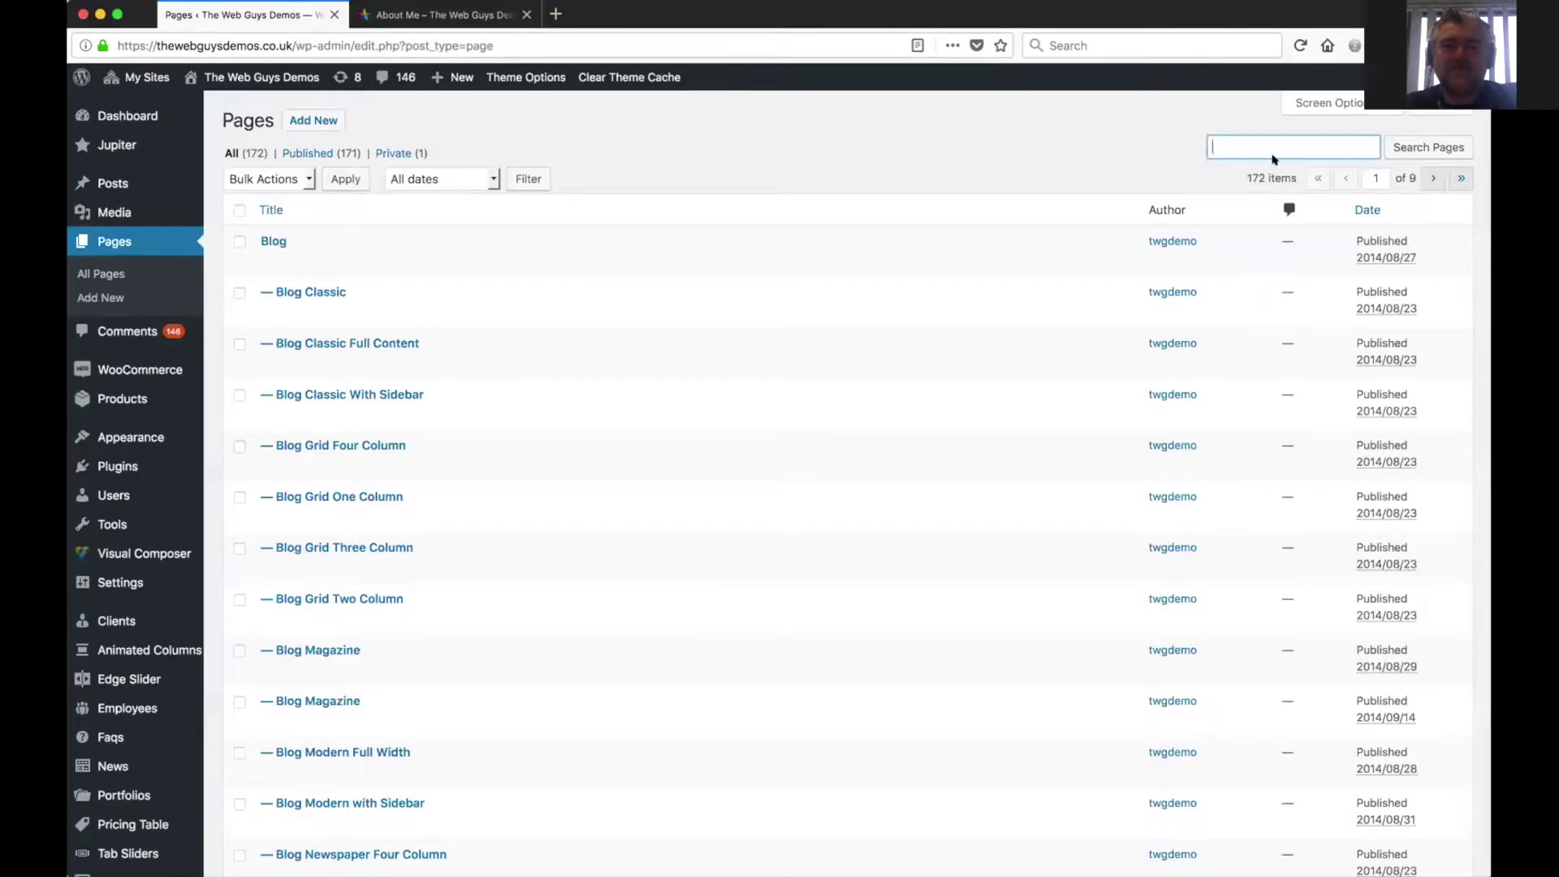
text(about)
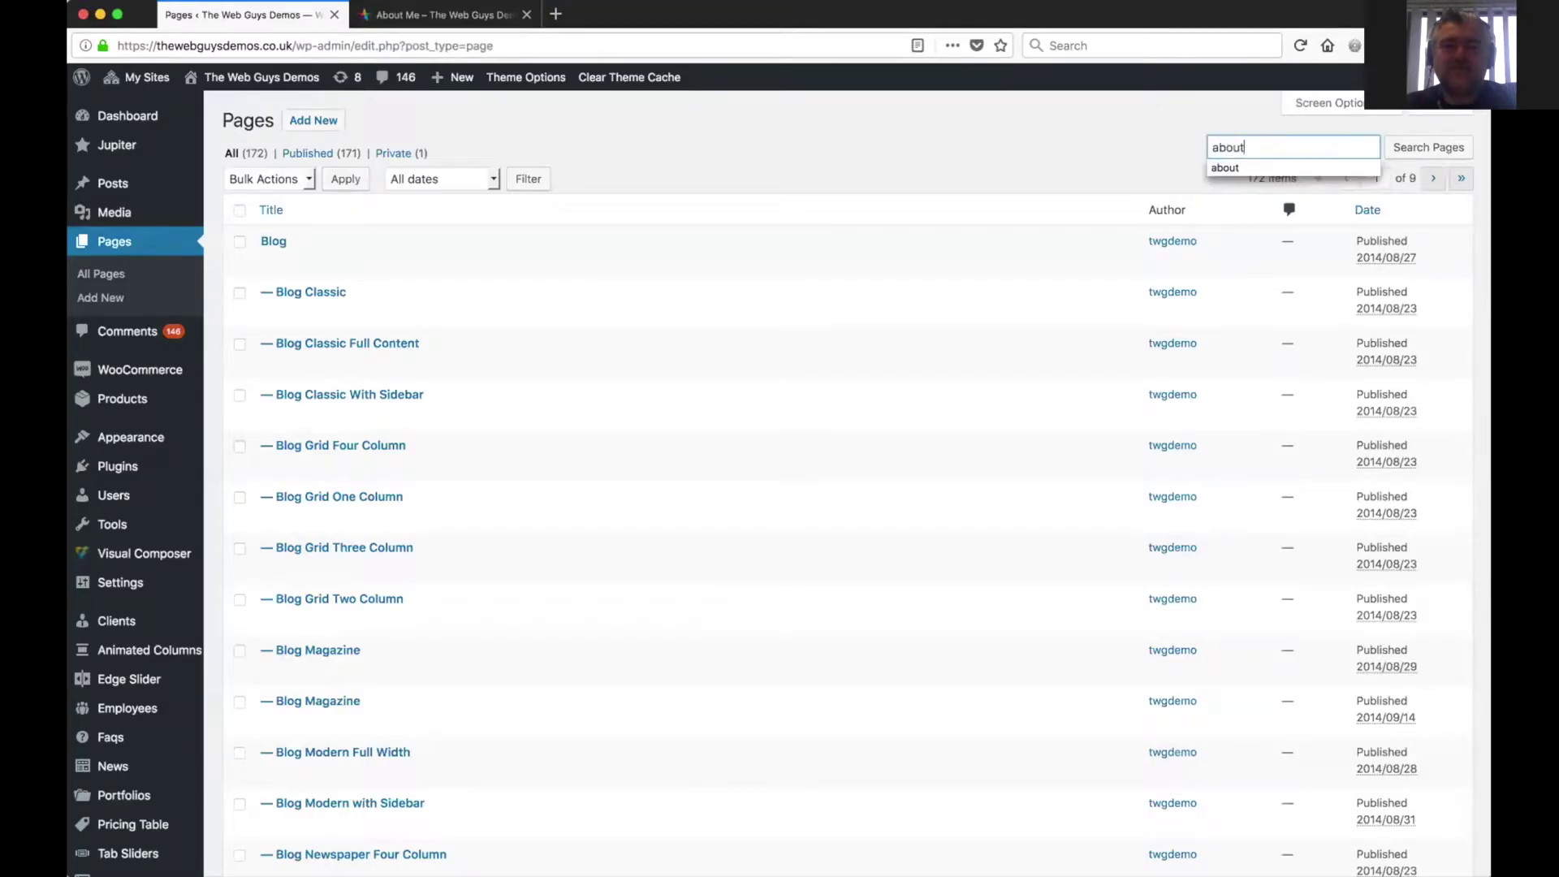
key(Return)
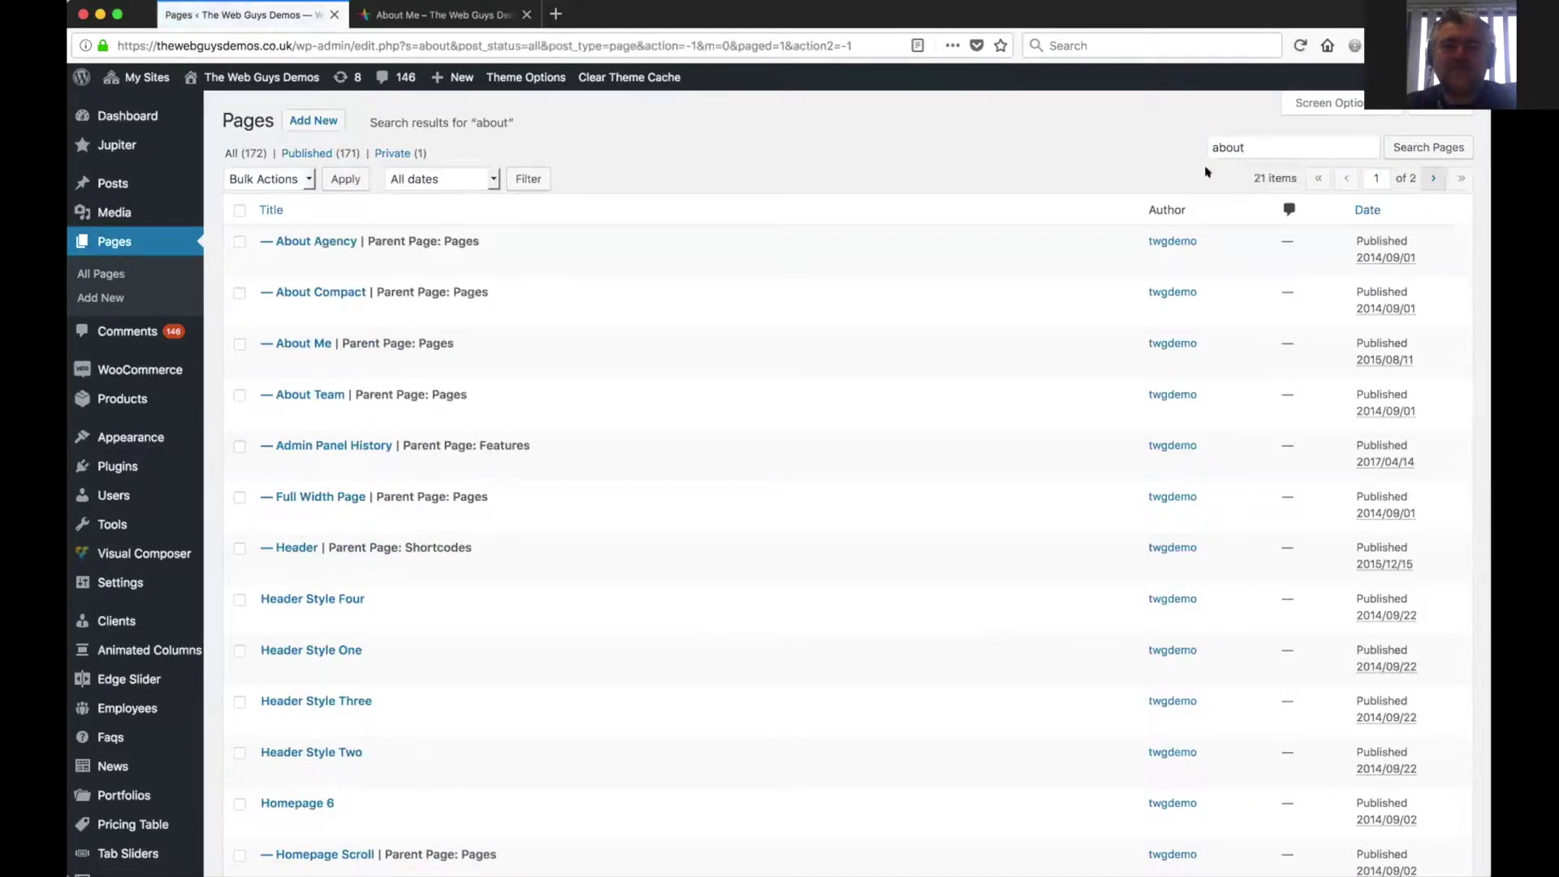
scroll(733, 601, down, 1)
scroll(733, 601, down, 5)
scroll(730, 599, up, 5)
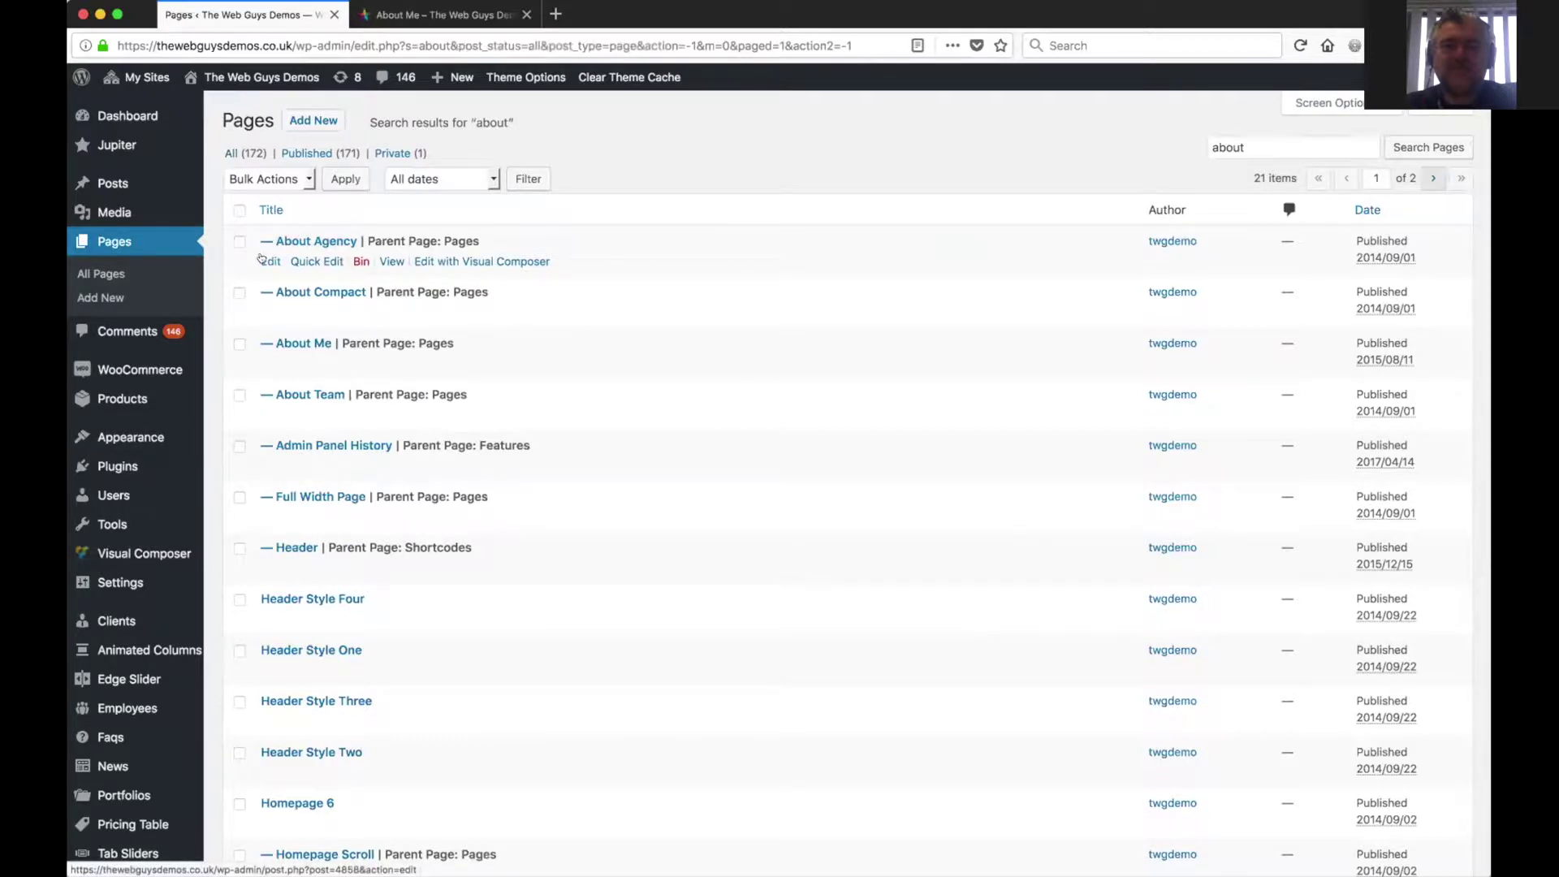
- View the Quick Edit options of the About Agency page and close them without changes
click(314, 260)
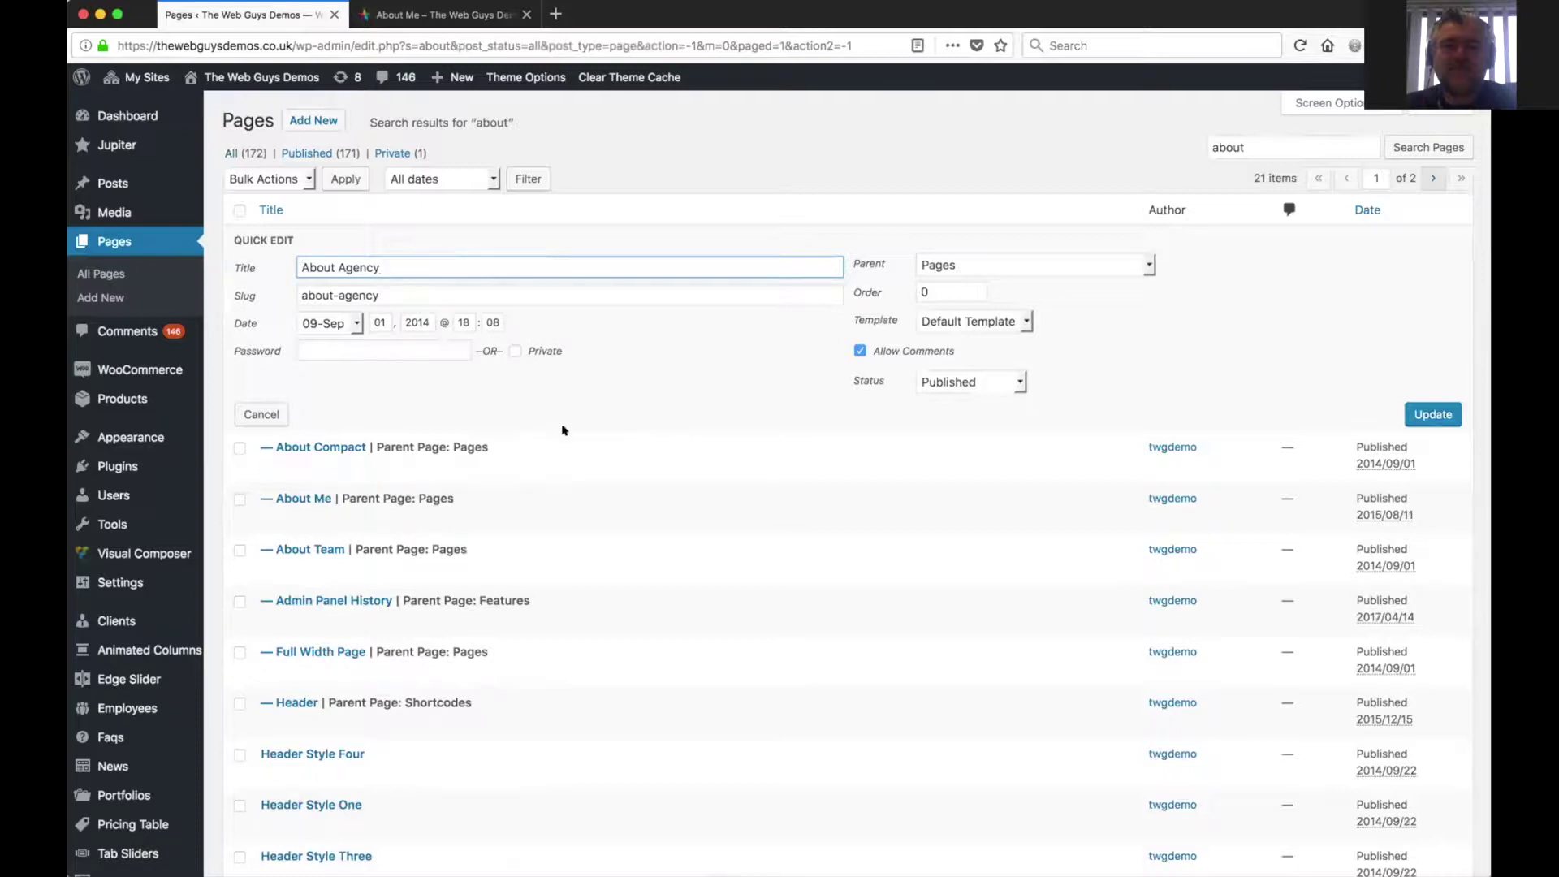
click(261, 415)
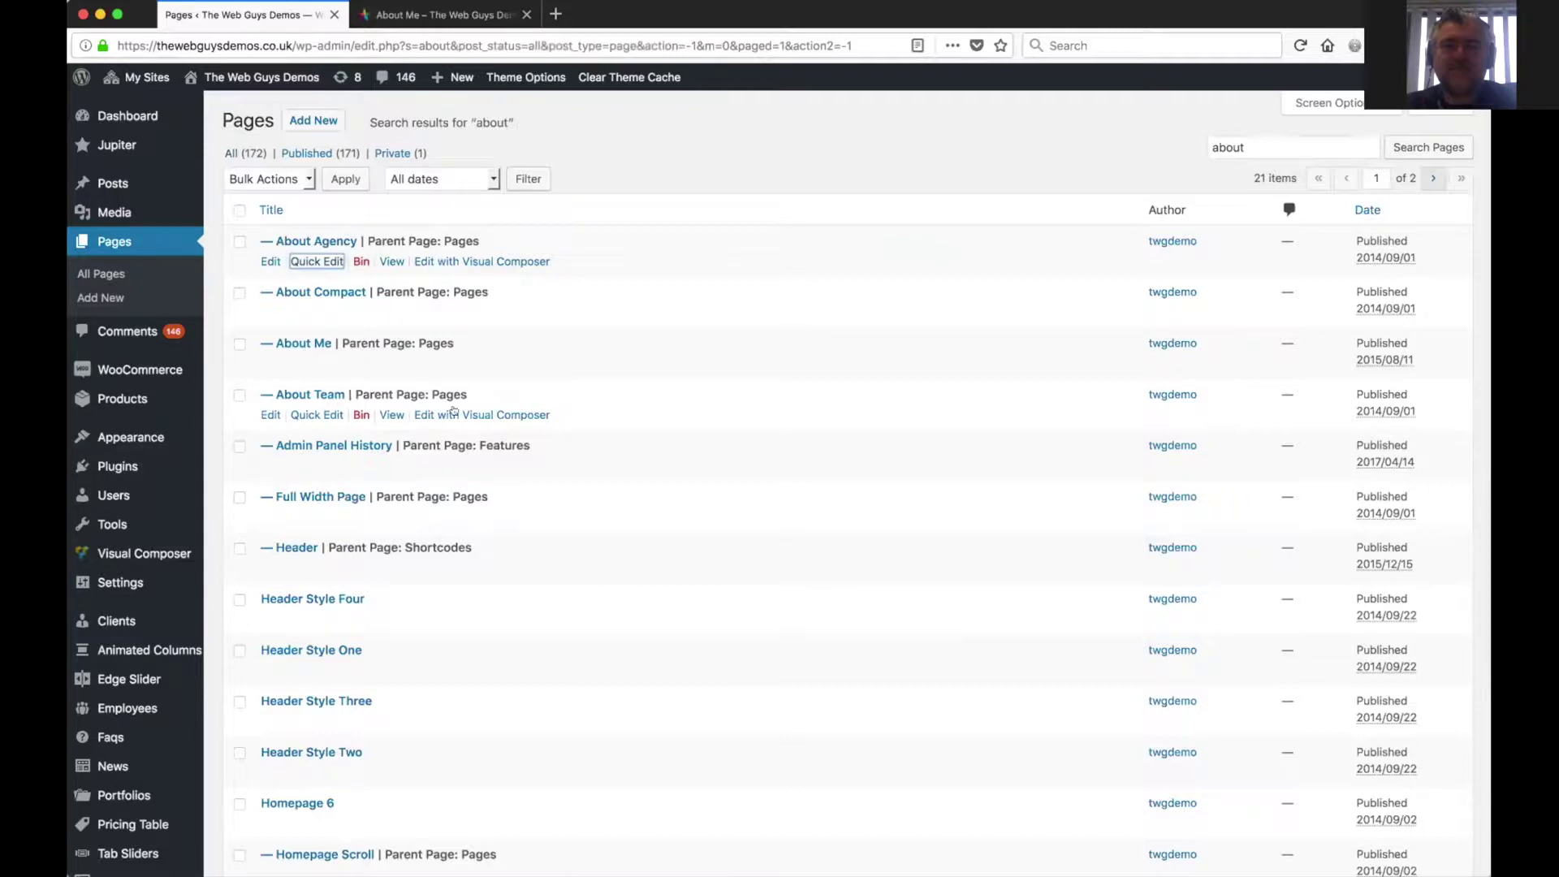
- Open the About Me page for editing and look over its Visual Composer layout
scroll(466, 493, down, 2)
scroll(467, 493, up, 1)
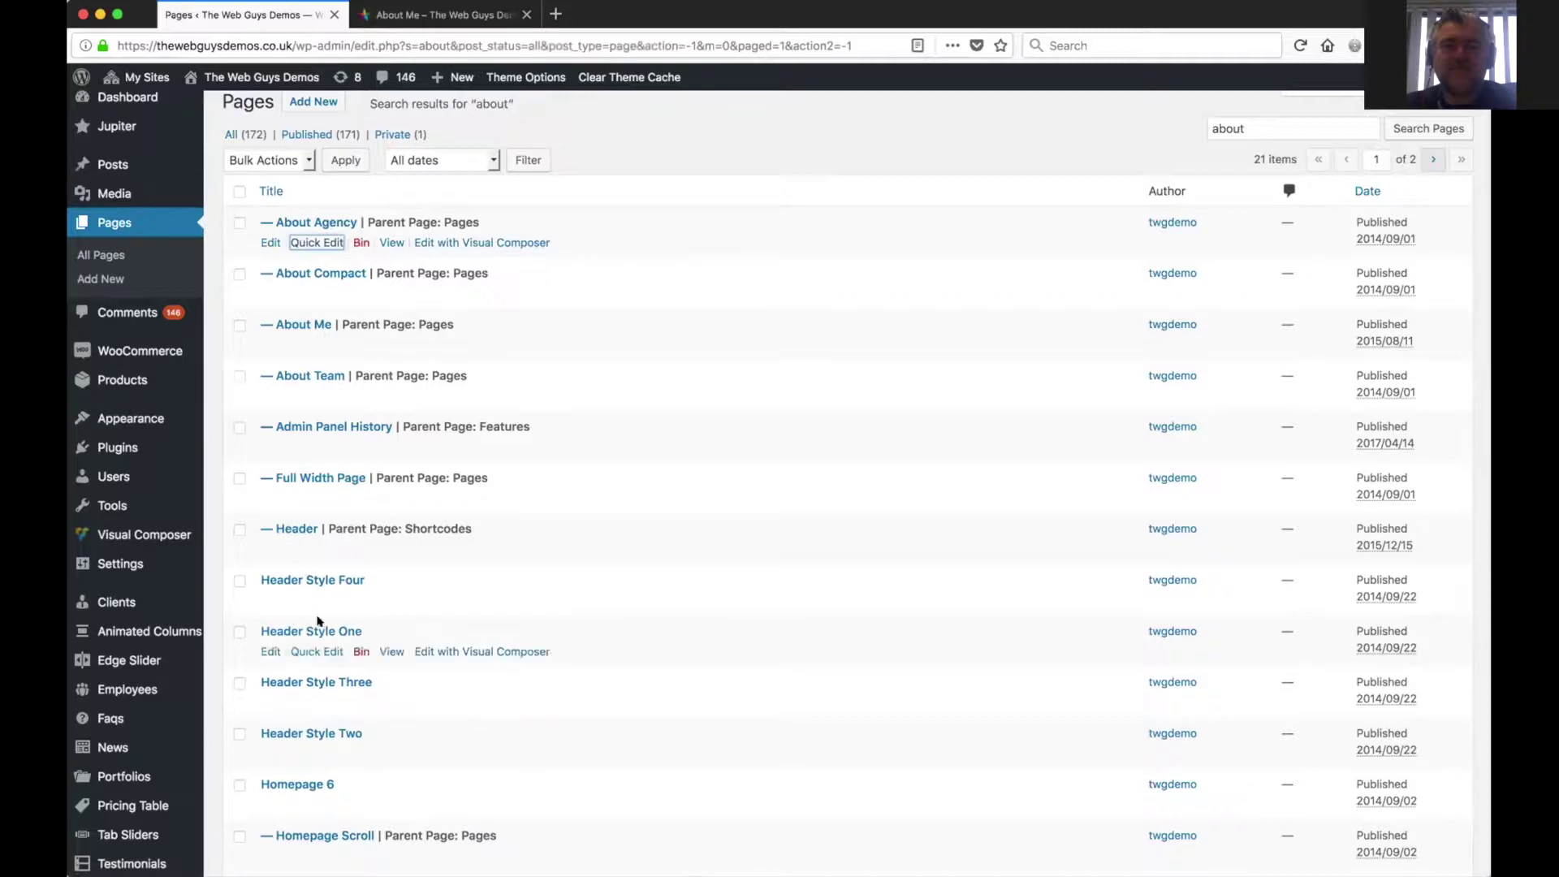
click(294, 318)
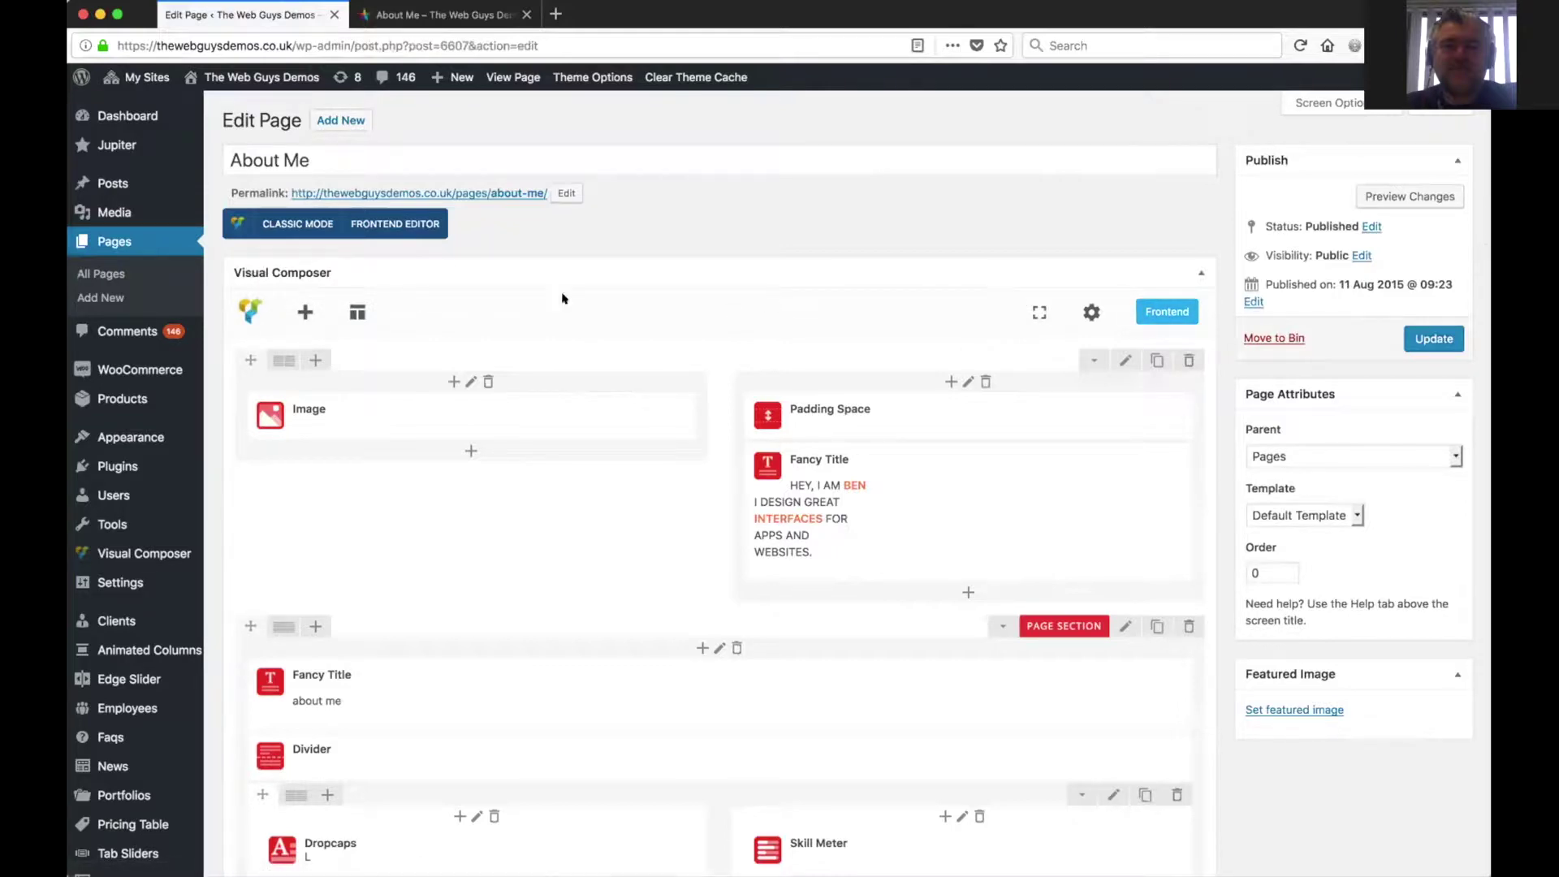
scroll(540, 661, down, 7)
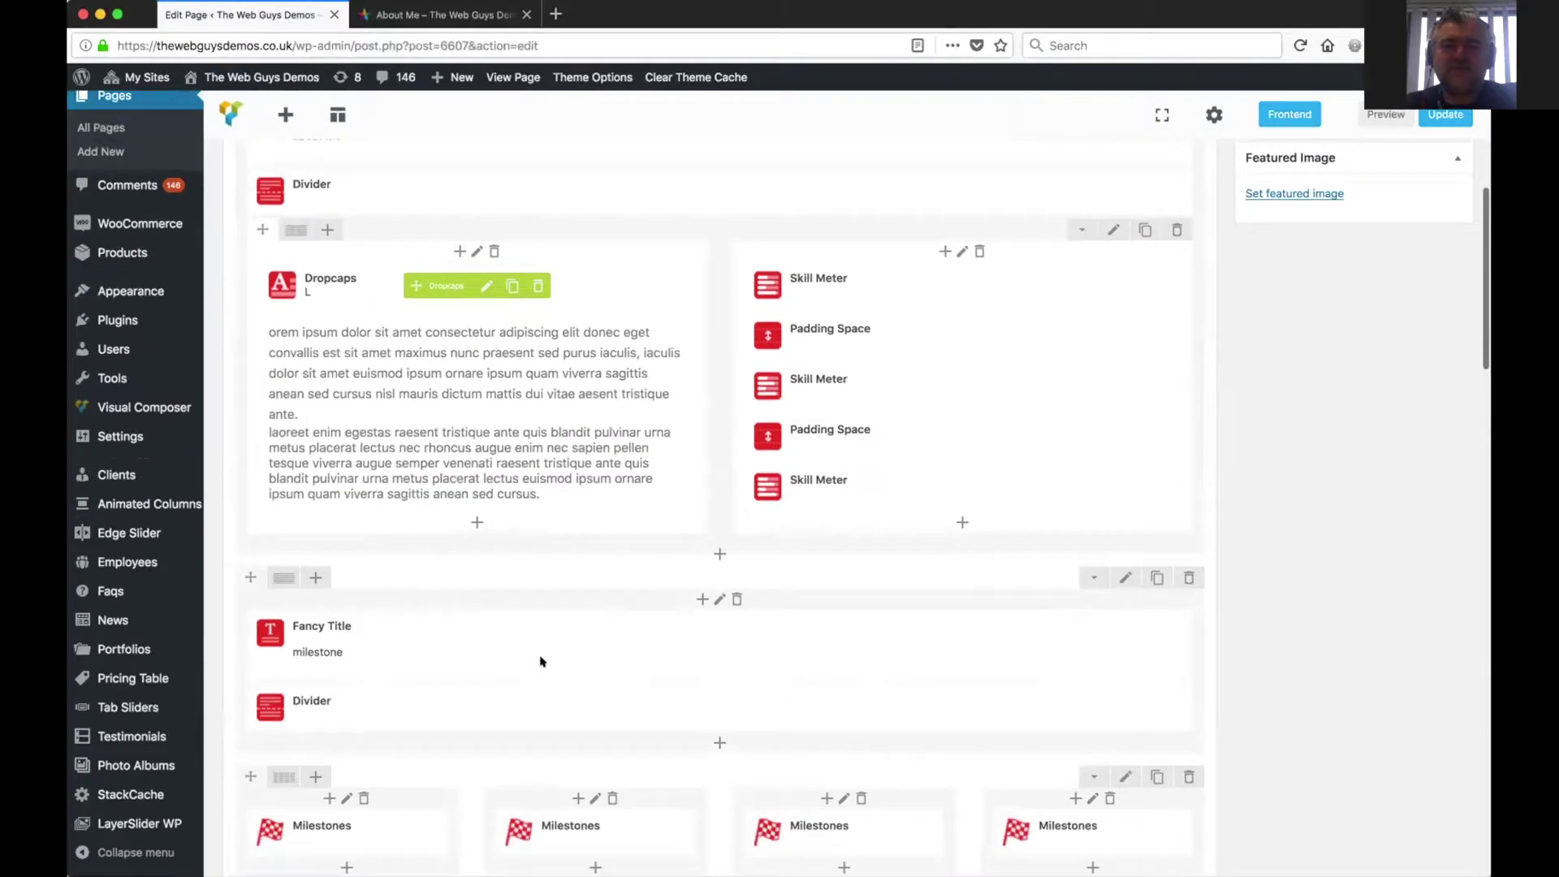
scroll(540, 661, up, 7)
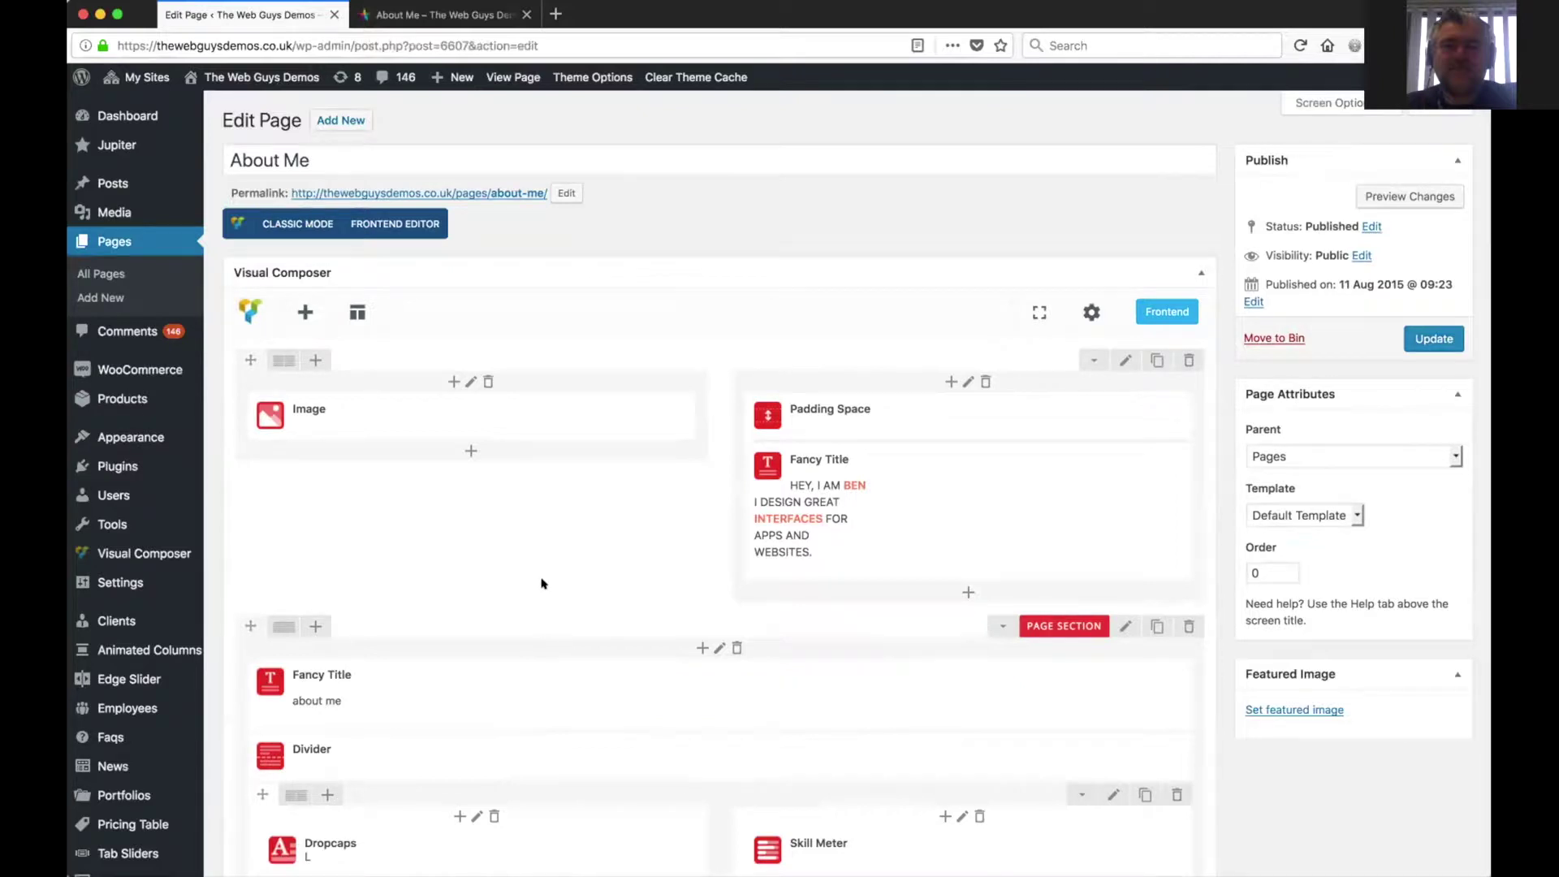
- Compare the About Me title in the editor with the live page and its entry in the site navigation
click(310, 149)
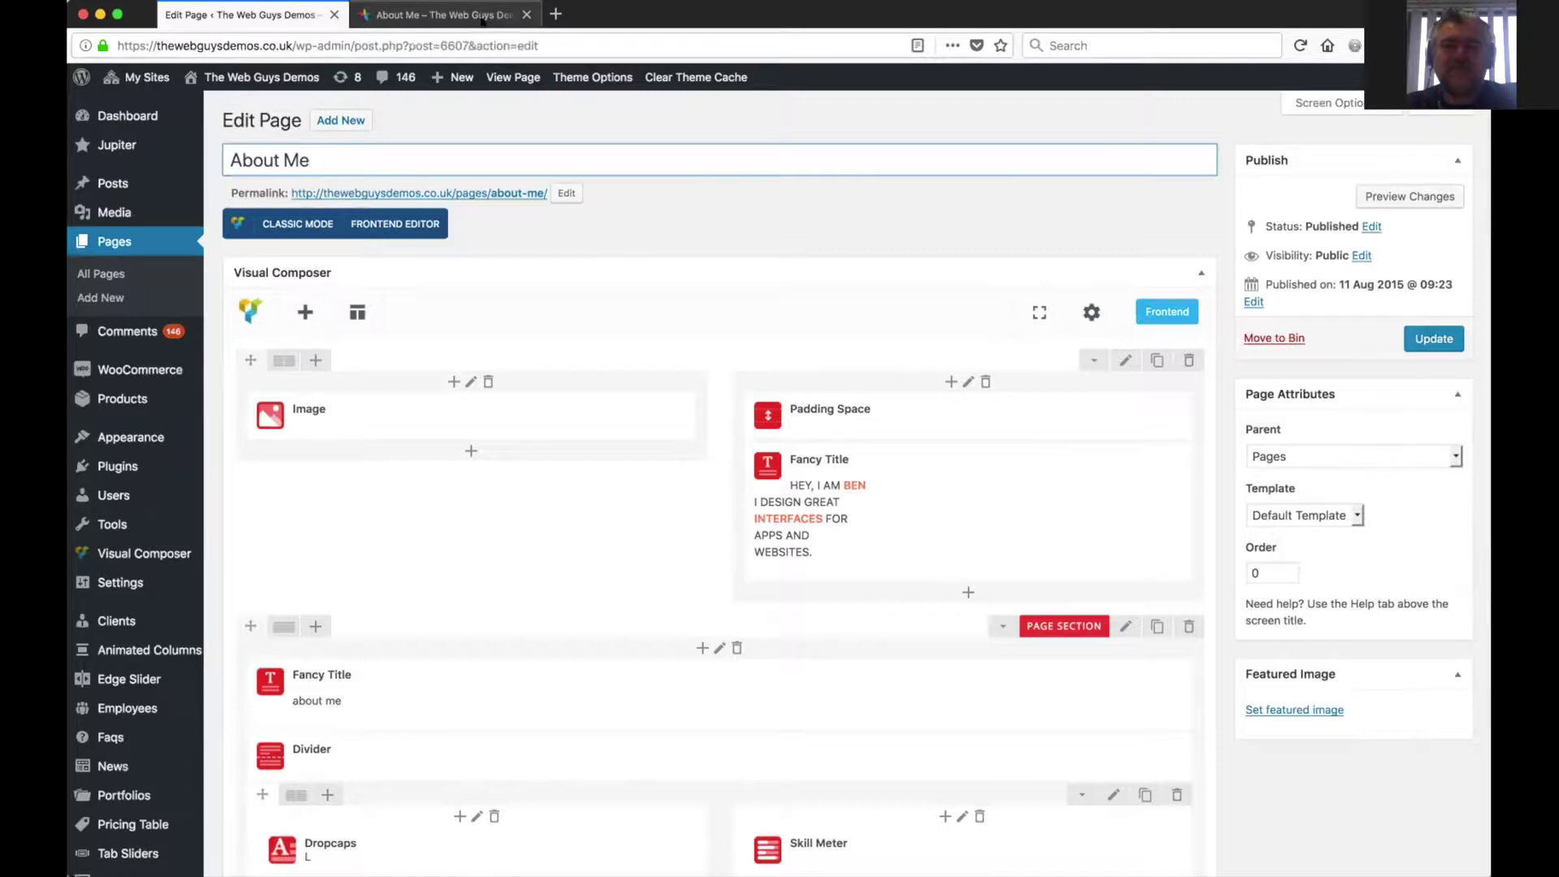
click(400, 15)
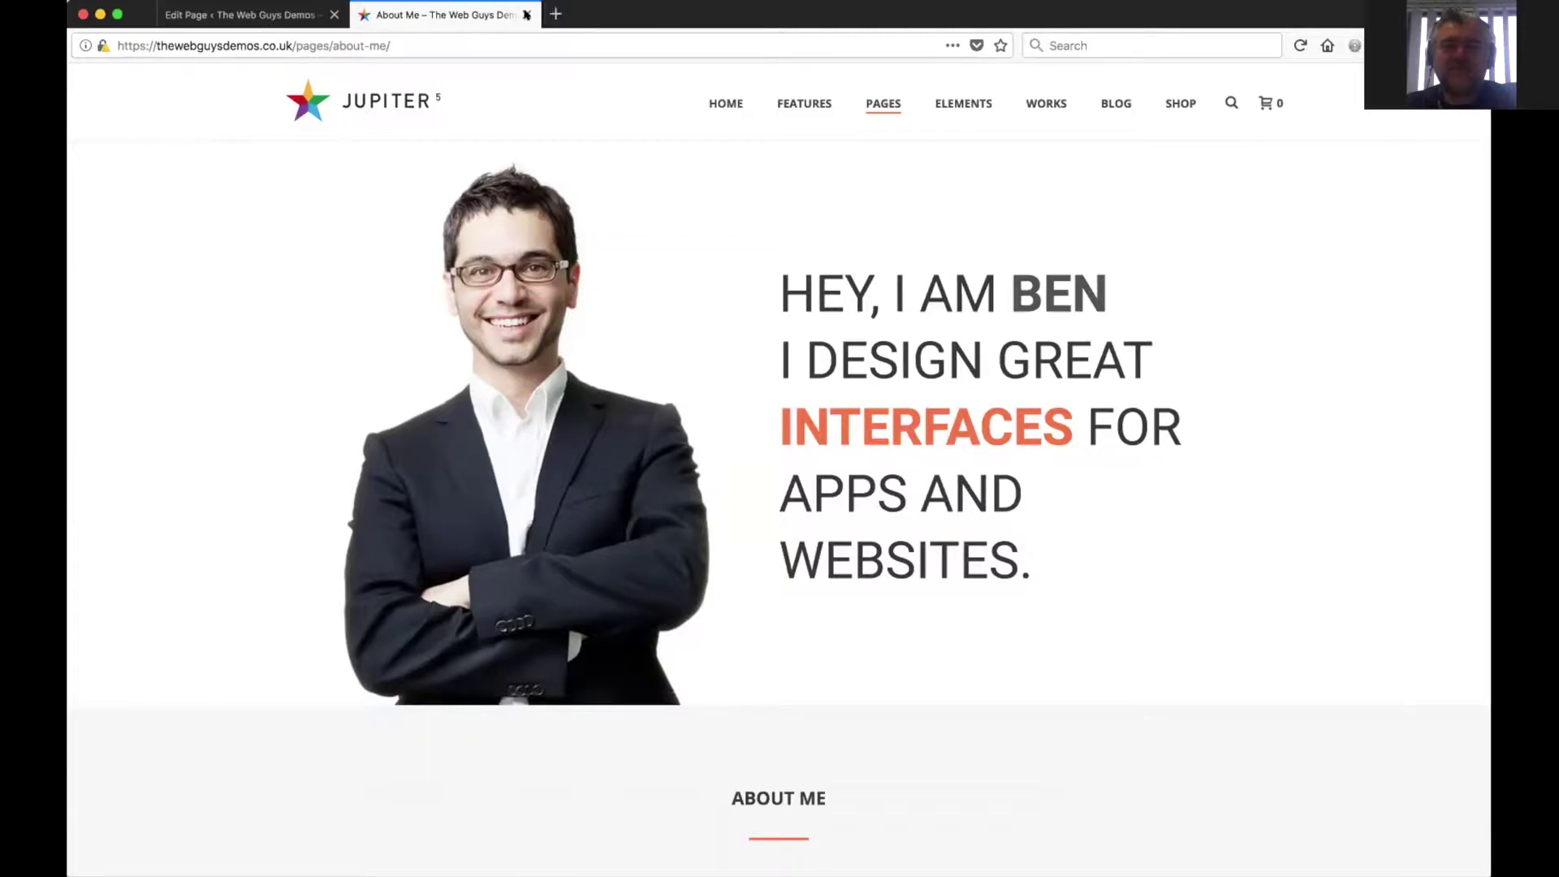
click(252, 15)
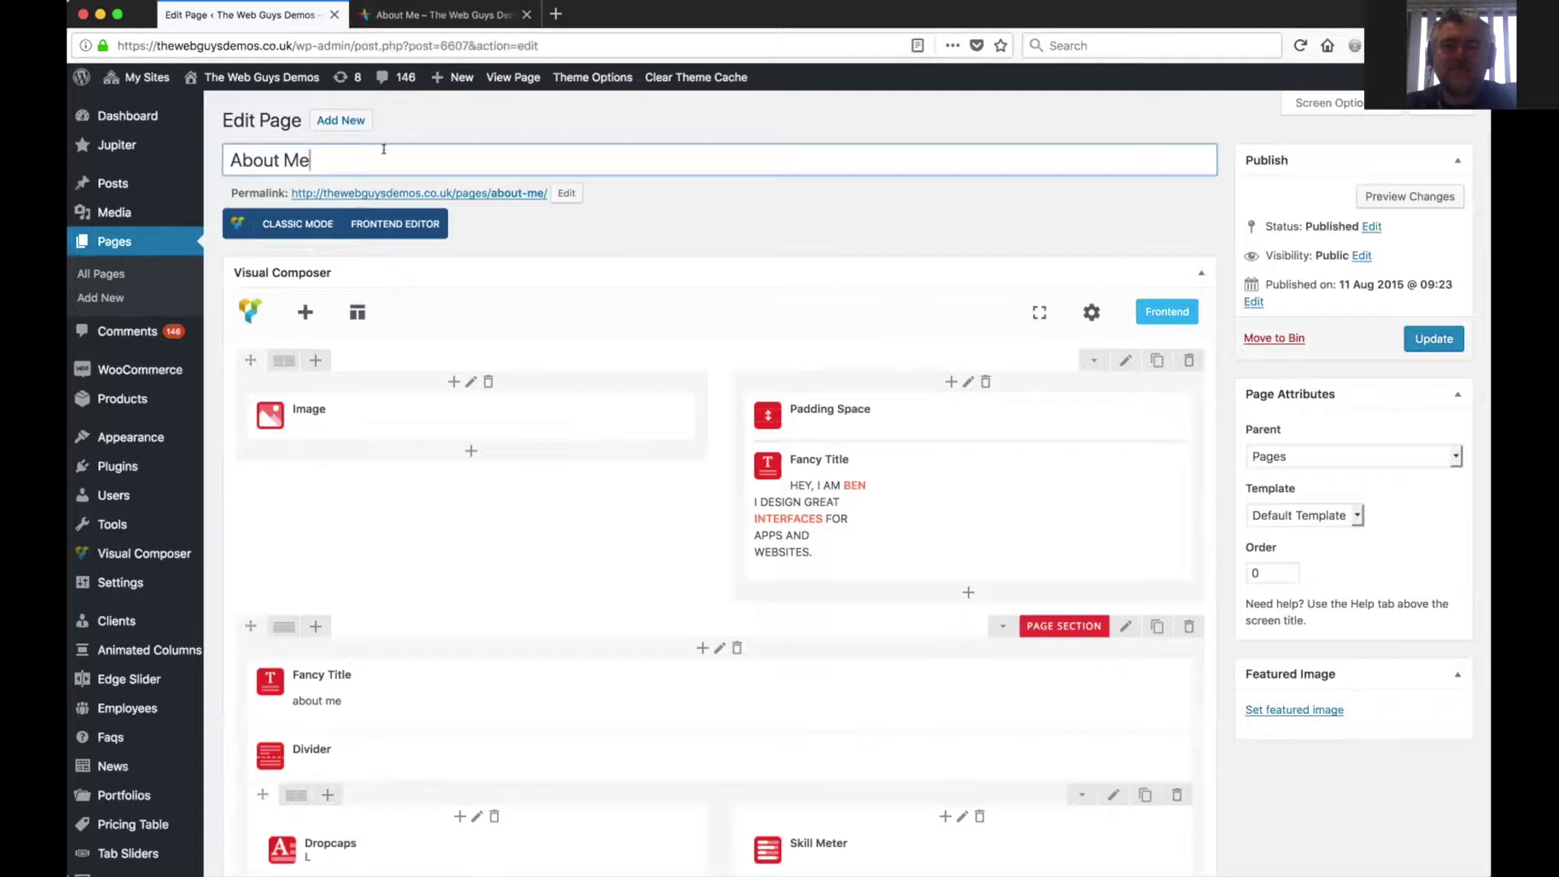
click(441, 13)
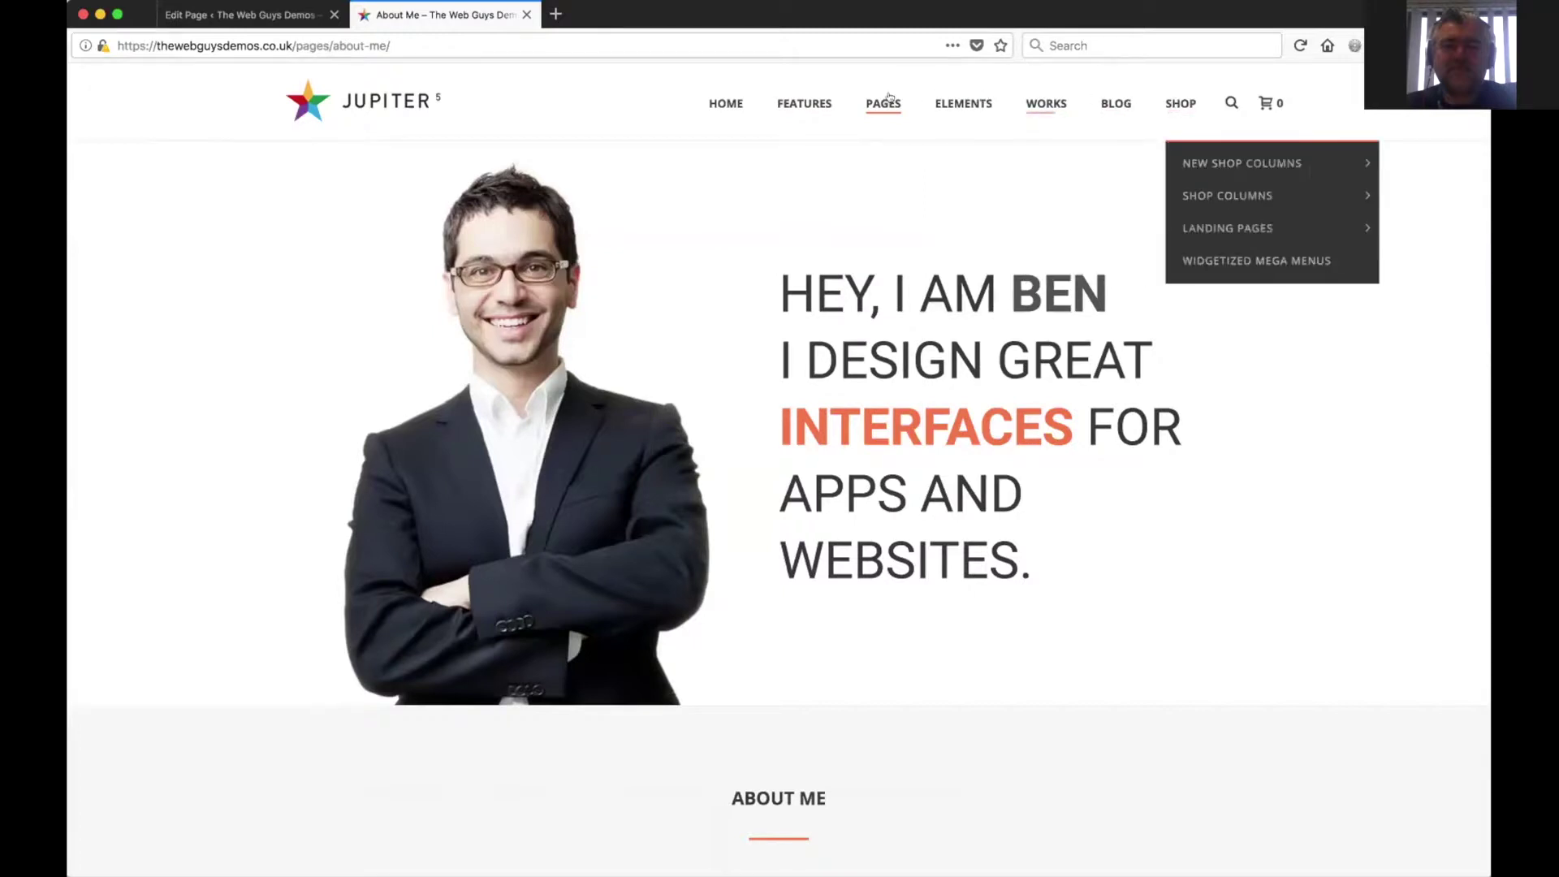
mouse_move(858, 106)
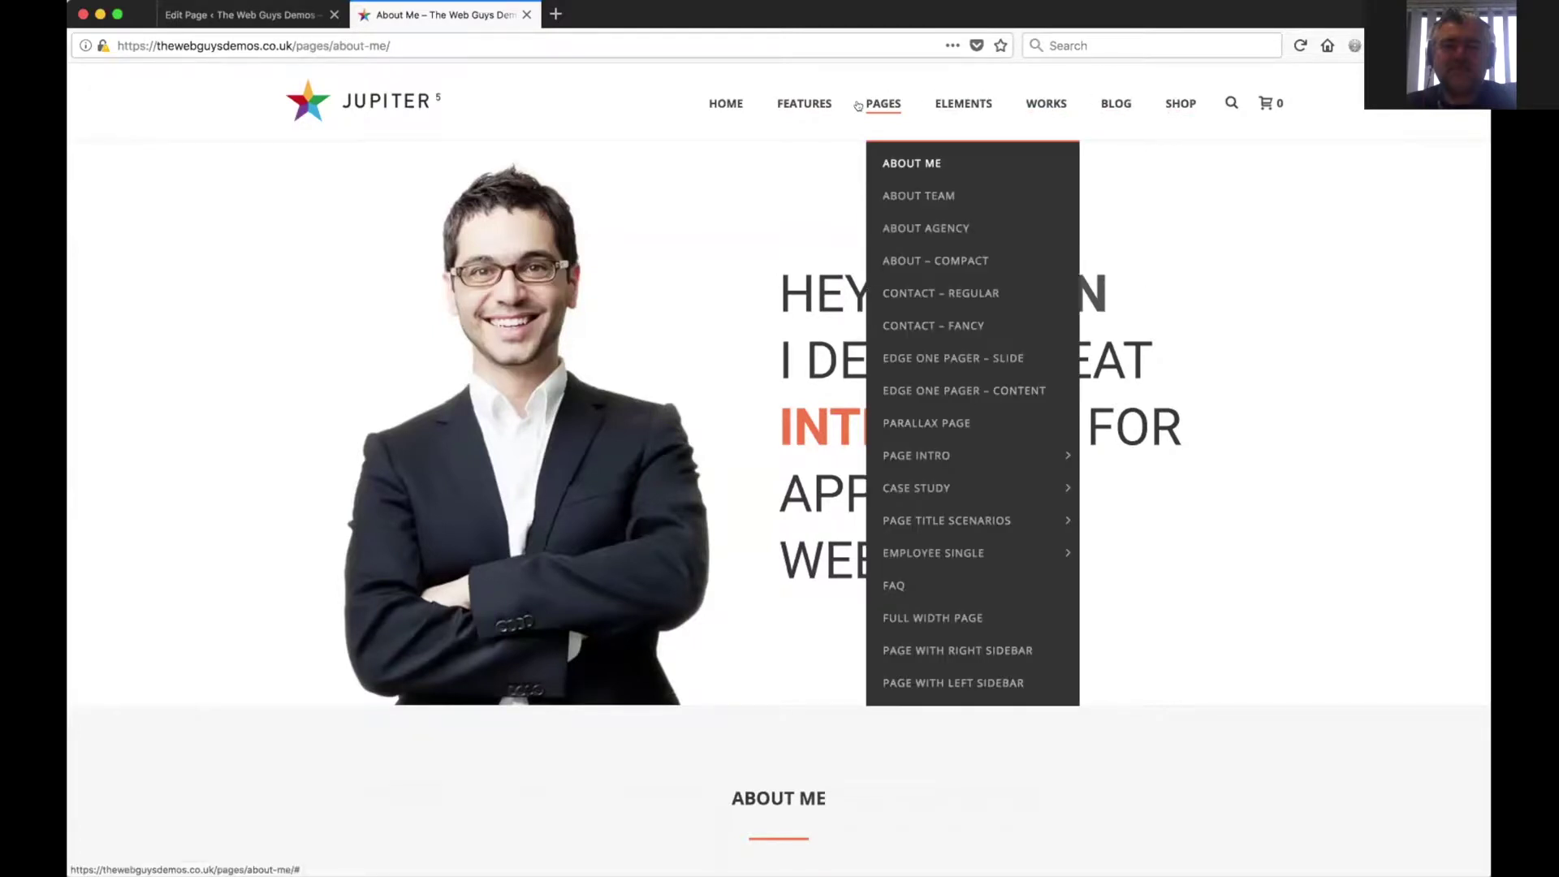
mouse_move(694, 81)
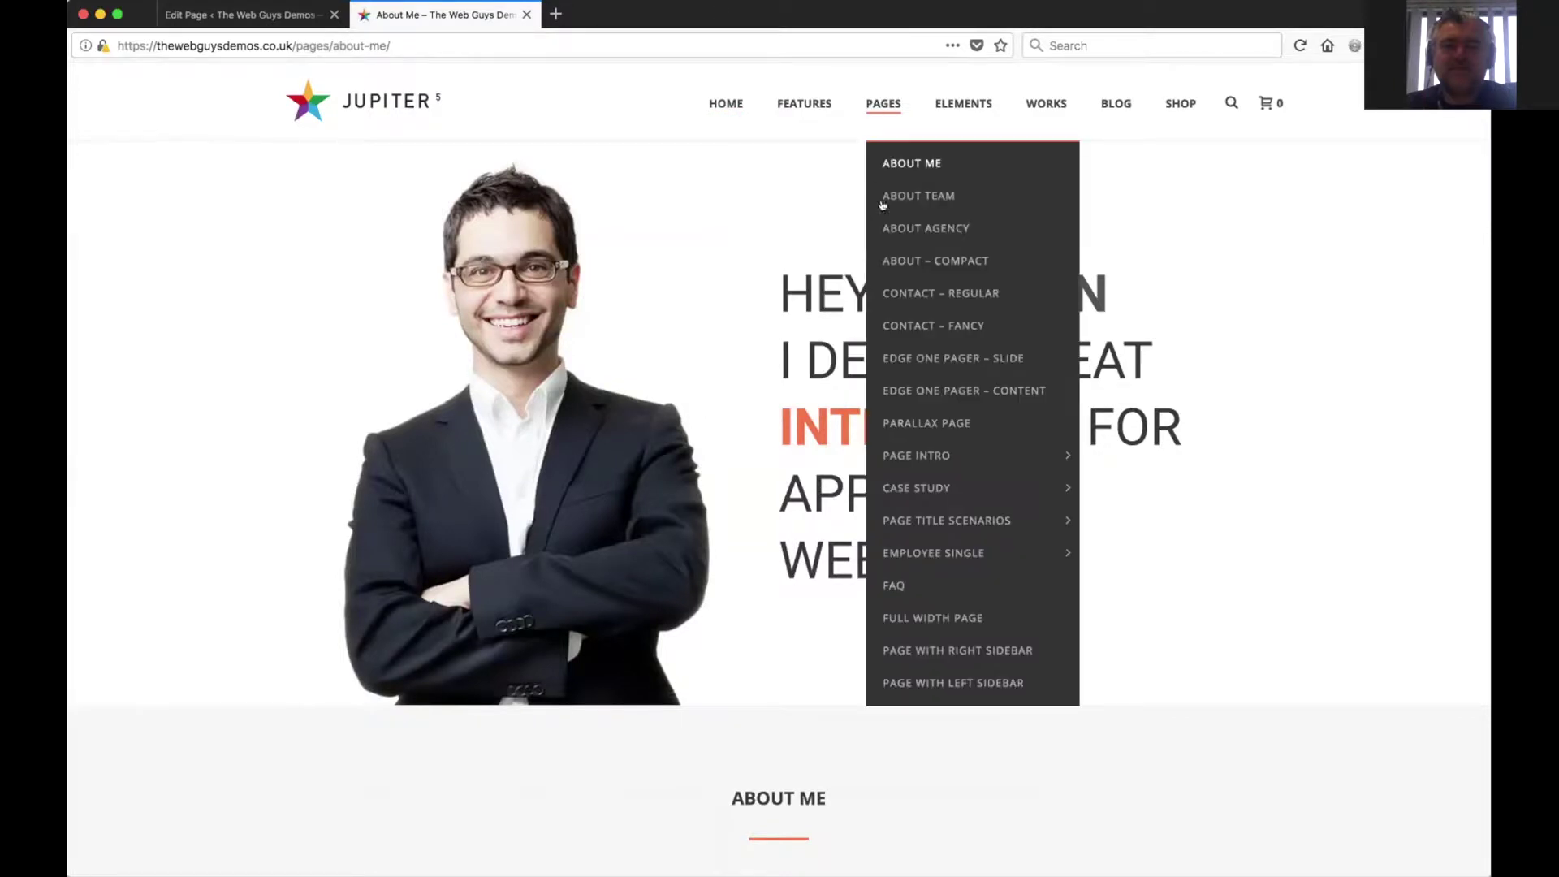
click(234, 14)
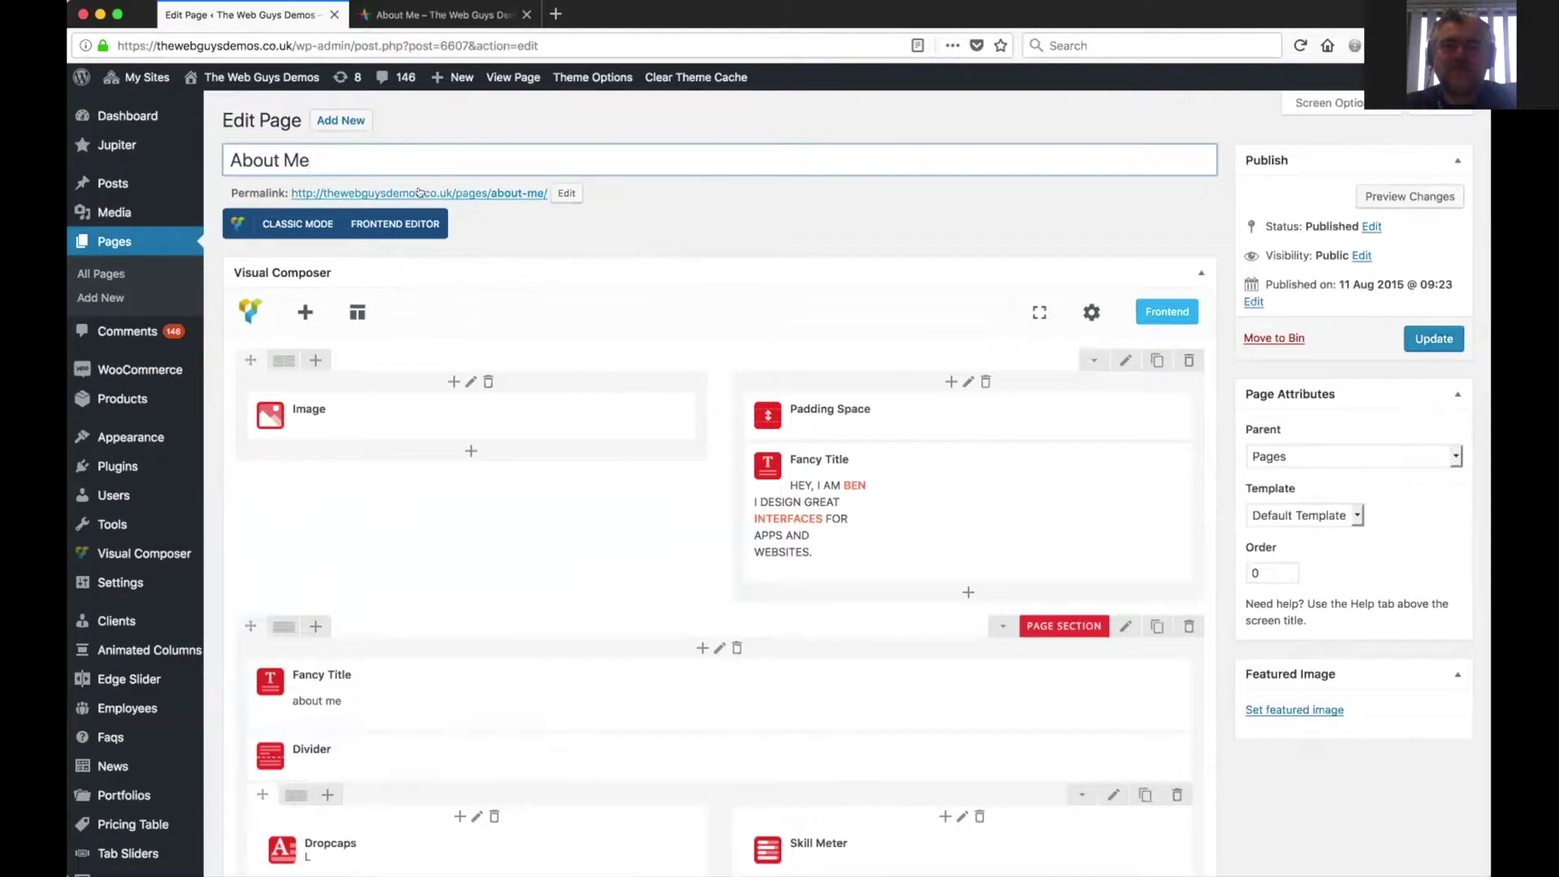
- Open the About Me page's permalink slug for editing and cancel without changing it
click(565, 192)
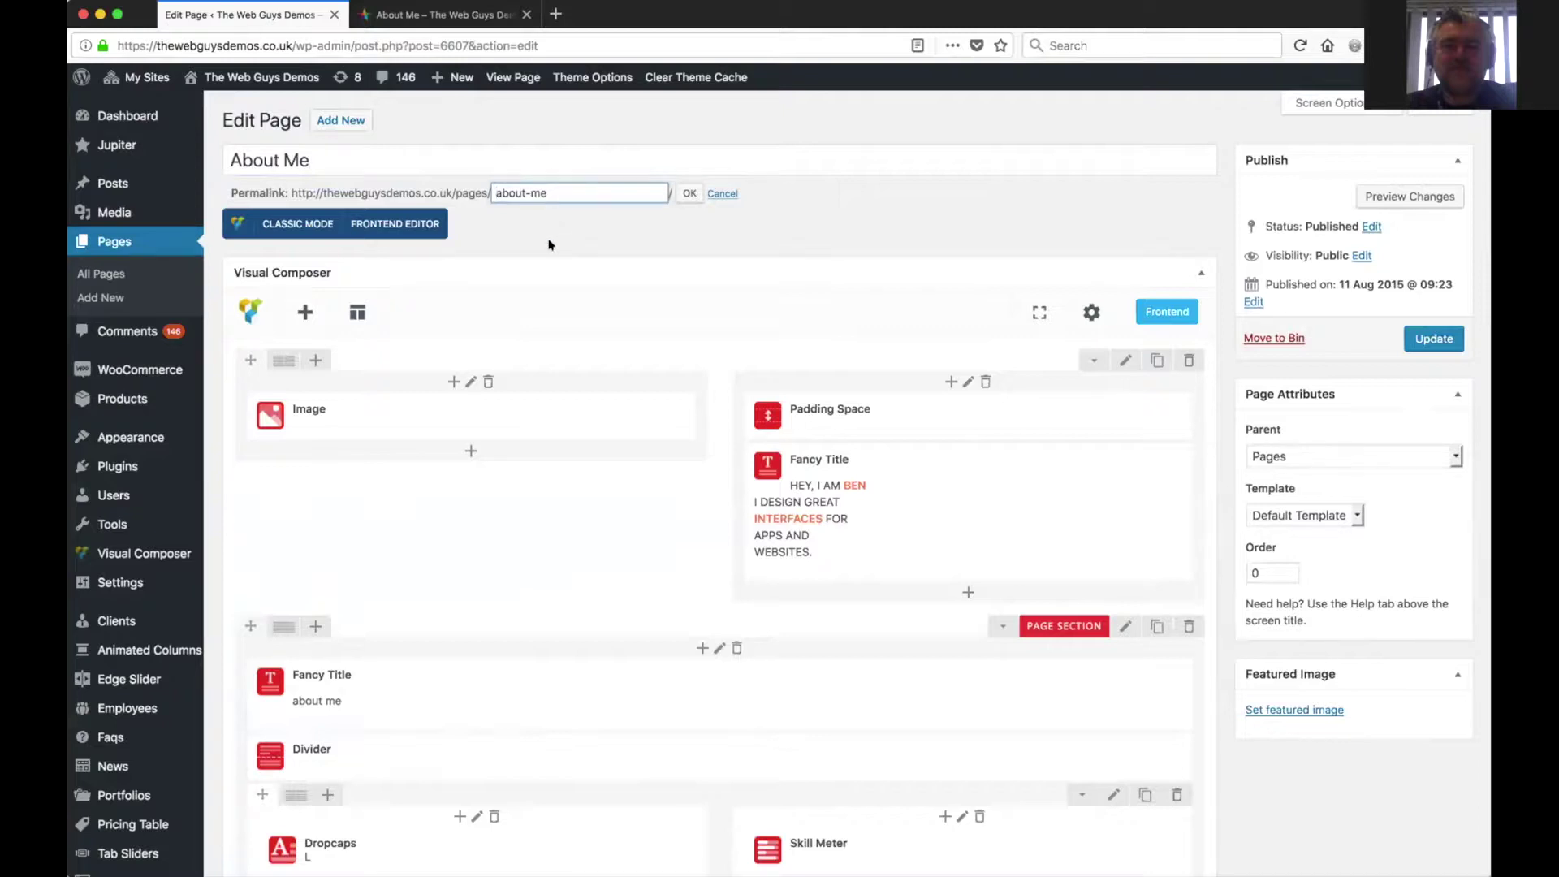
click(719, 192)
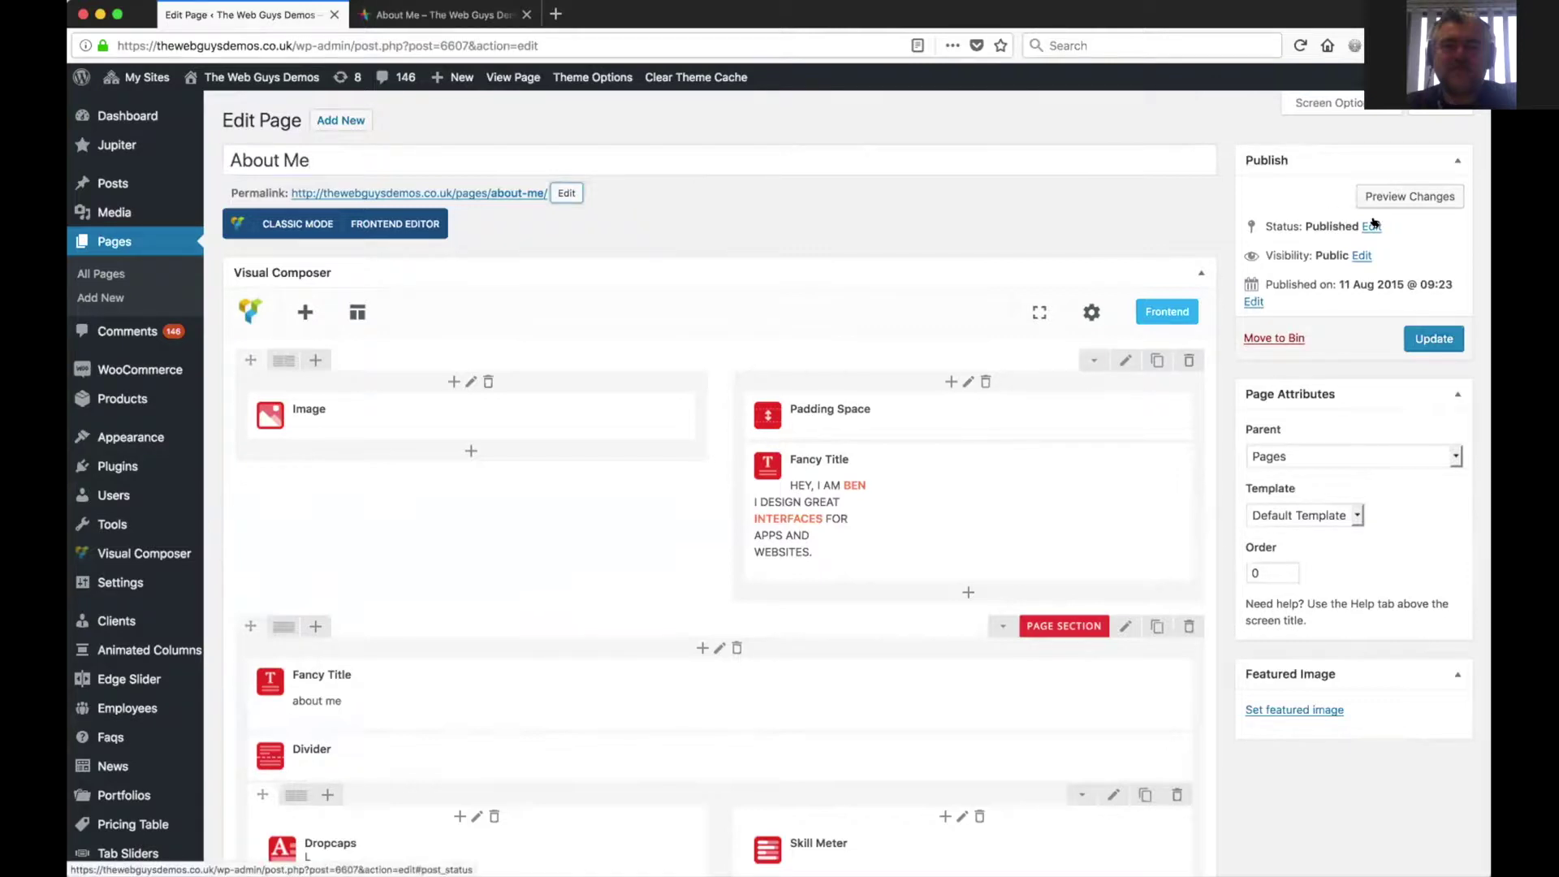
- View the available publish status options for the About Me page without choosing another one
click(1373, 227)
click(1346, 251)
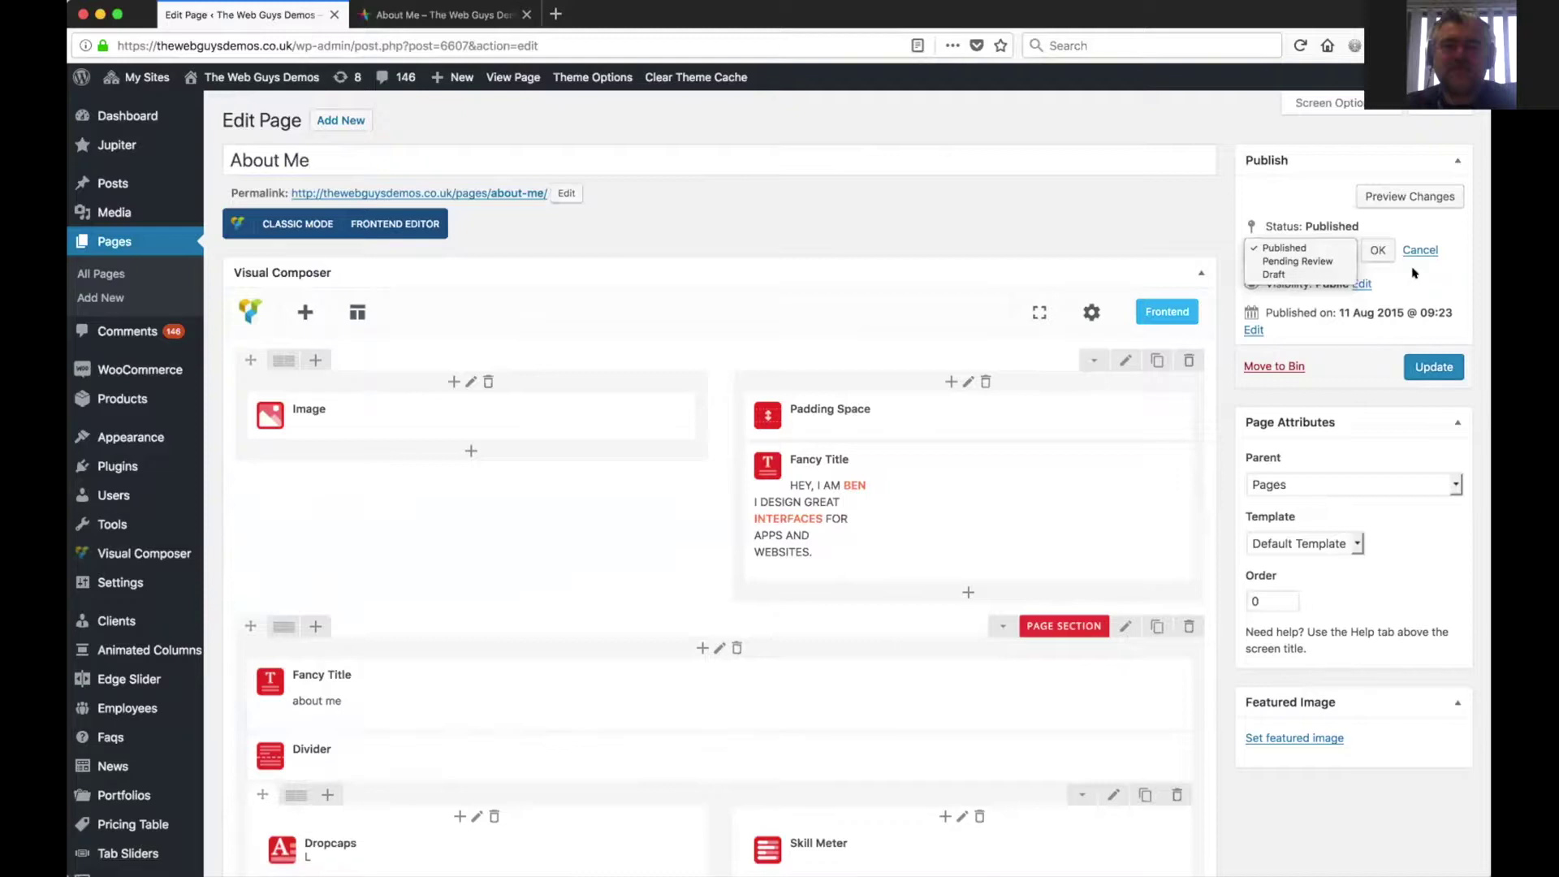
click(1414, 274)
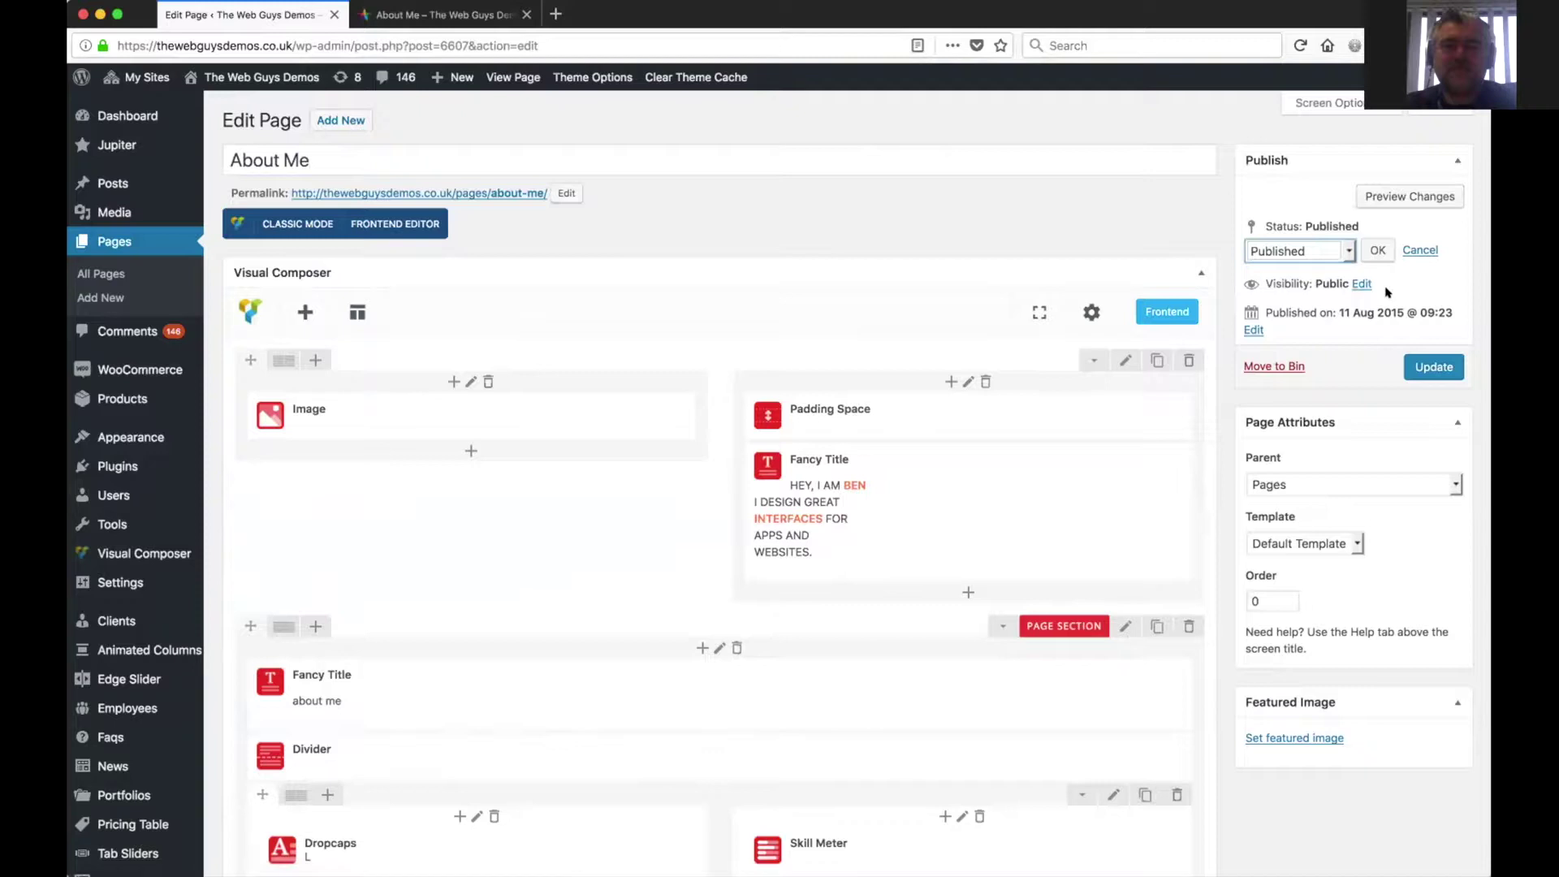
- Review the About Me page's visibility options without choosing another one, and update the page
click(1358, 285)
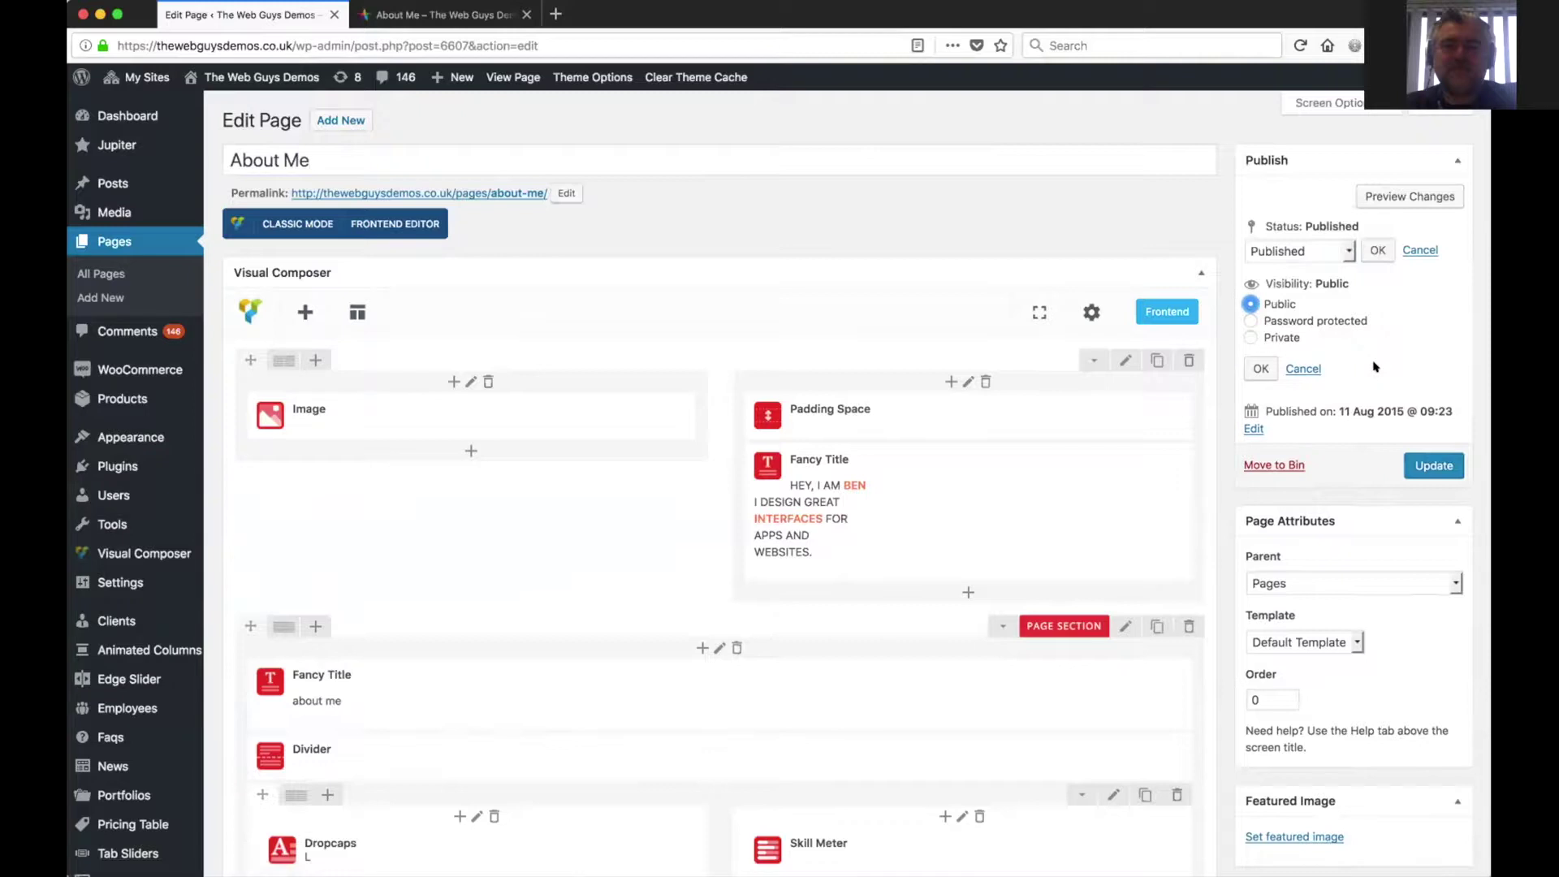
click(1304, 369)
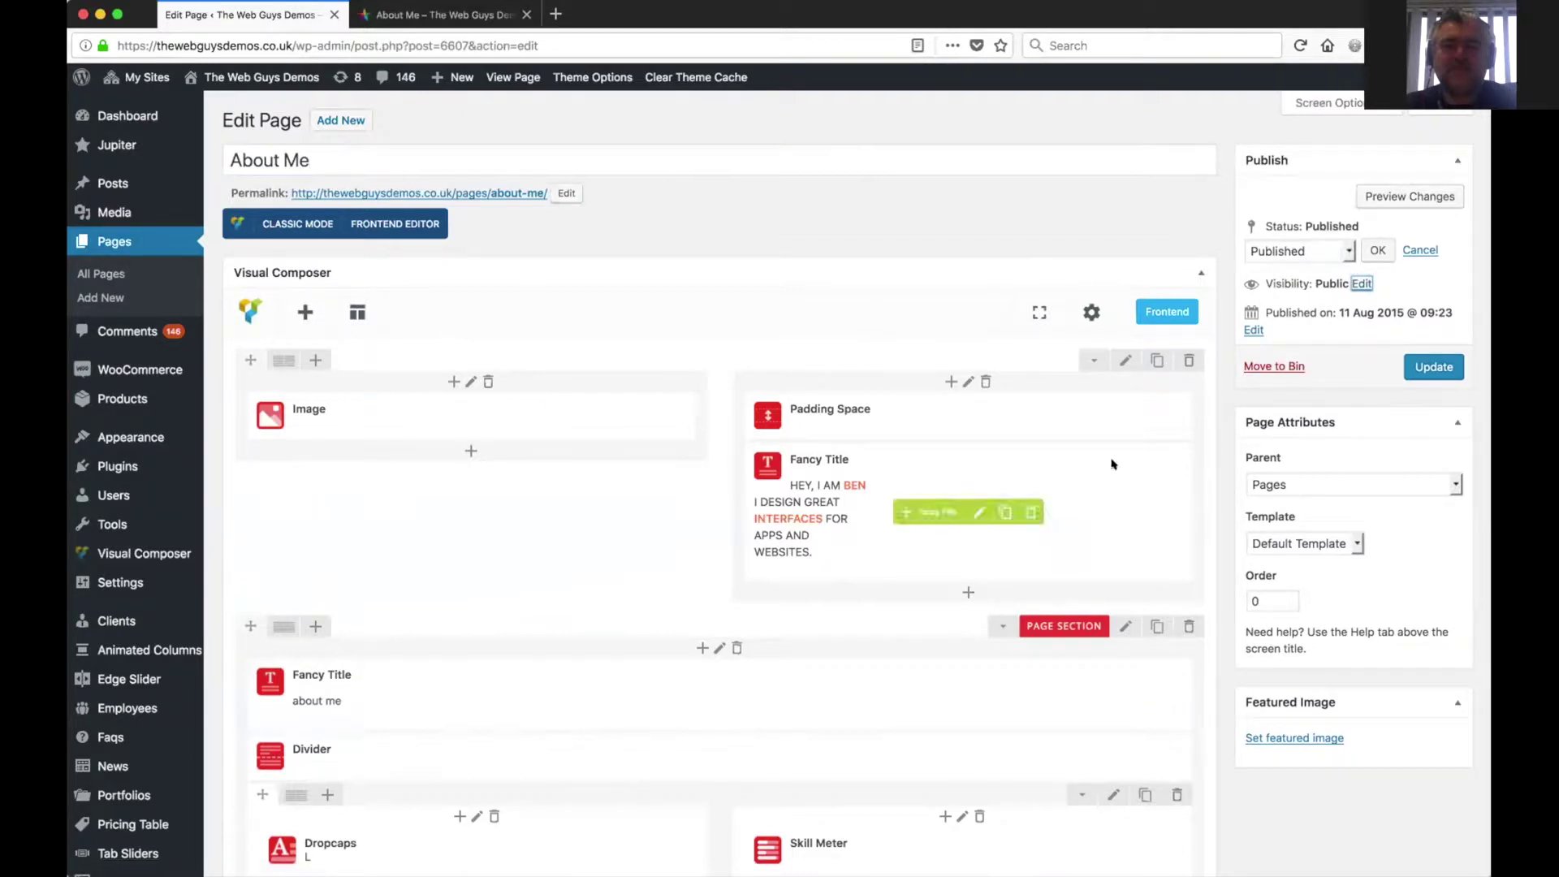
click(1423, 368)
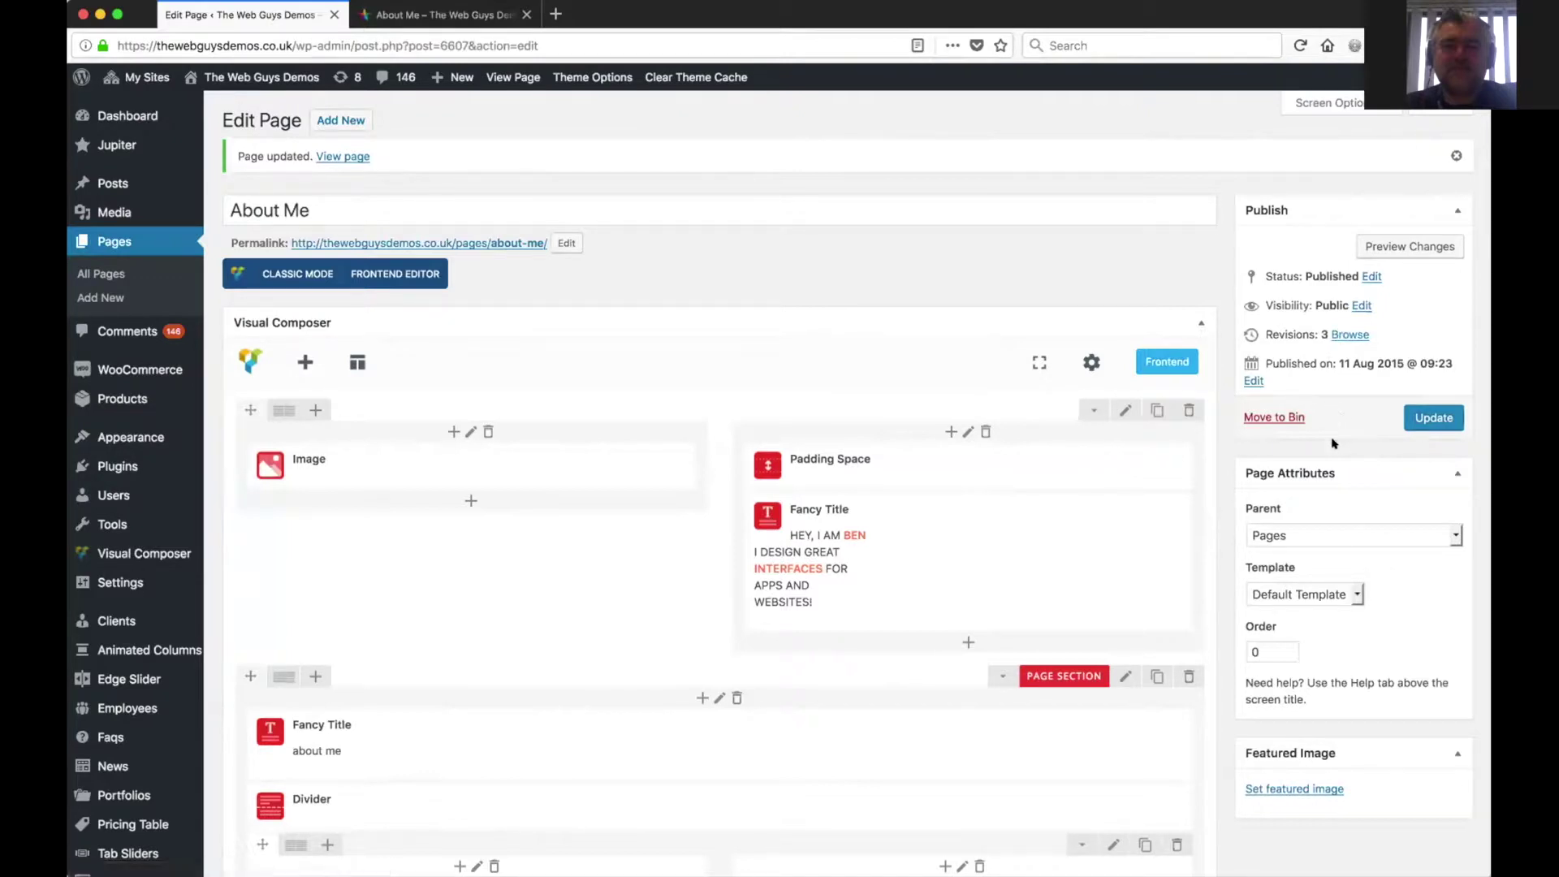
- View the available parent pages in the About Me page's attributes without choosing another one
scroll(1344, 434, down, 5)
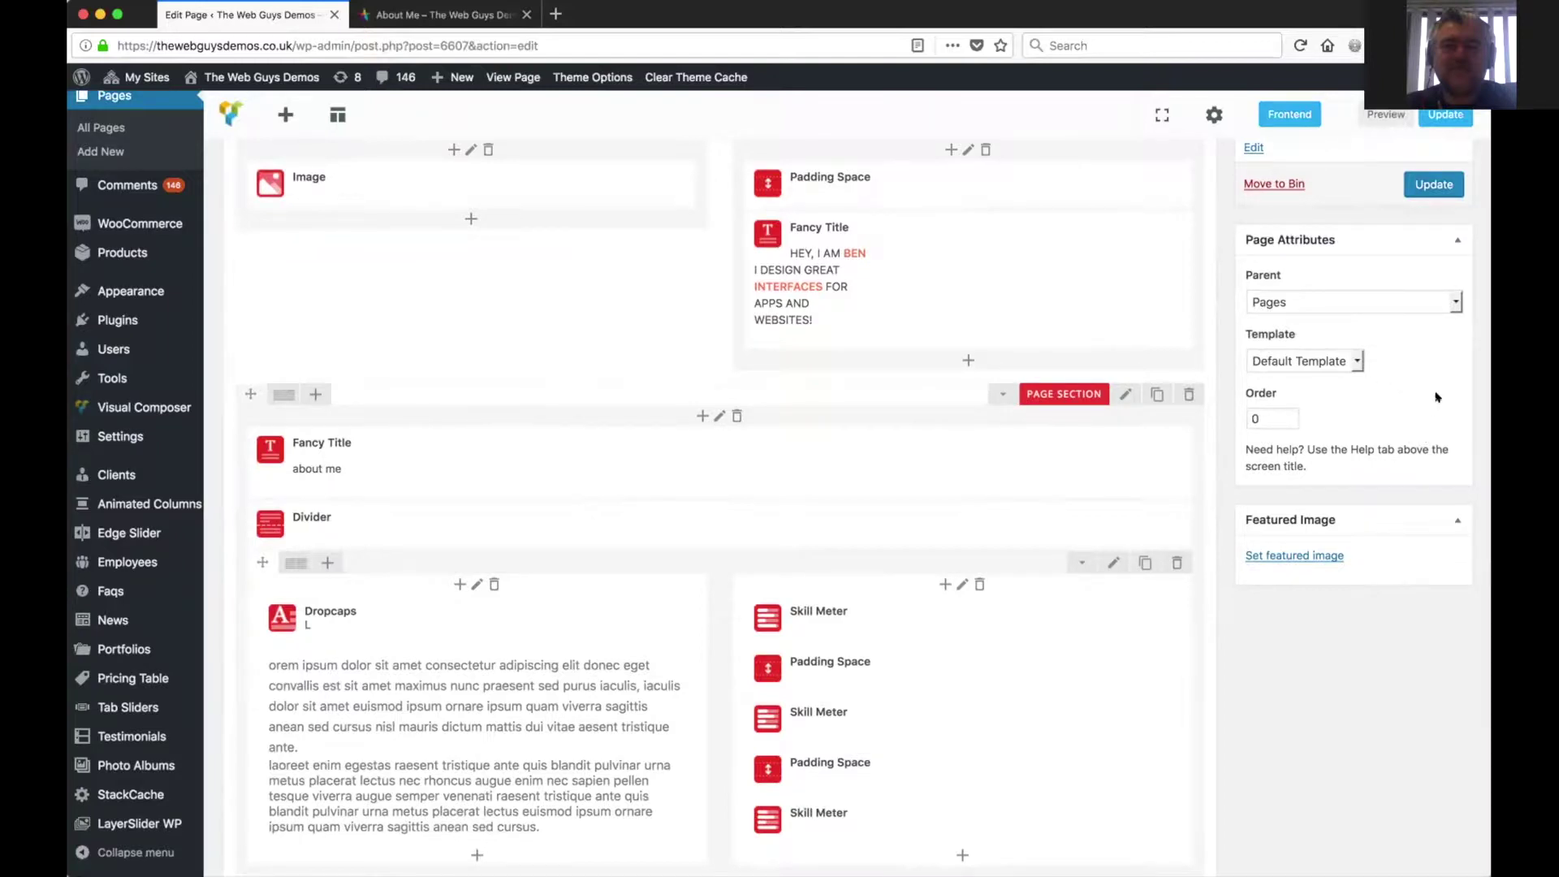
click(1294, 299)
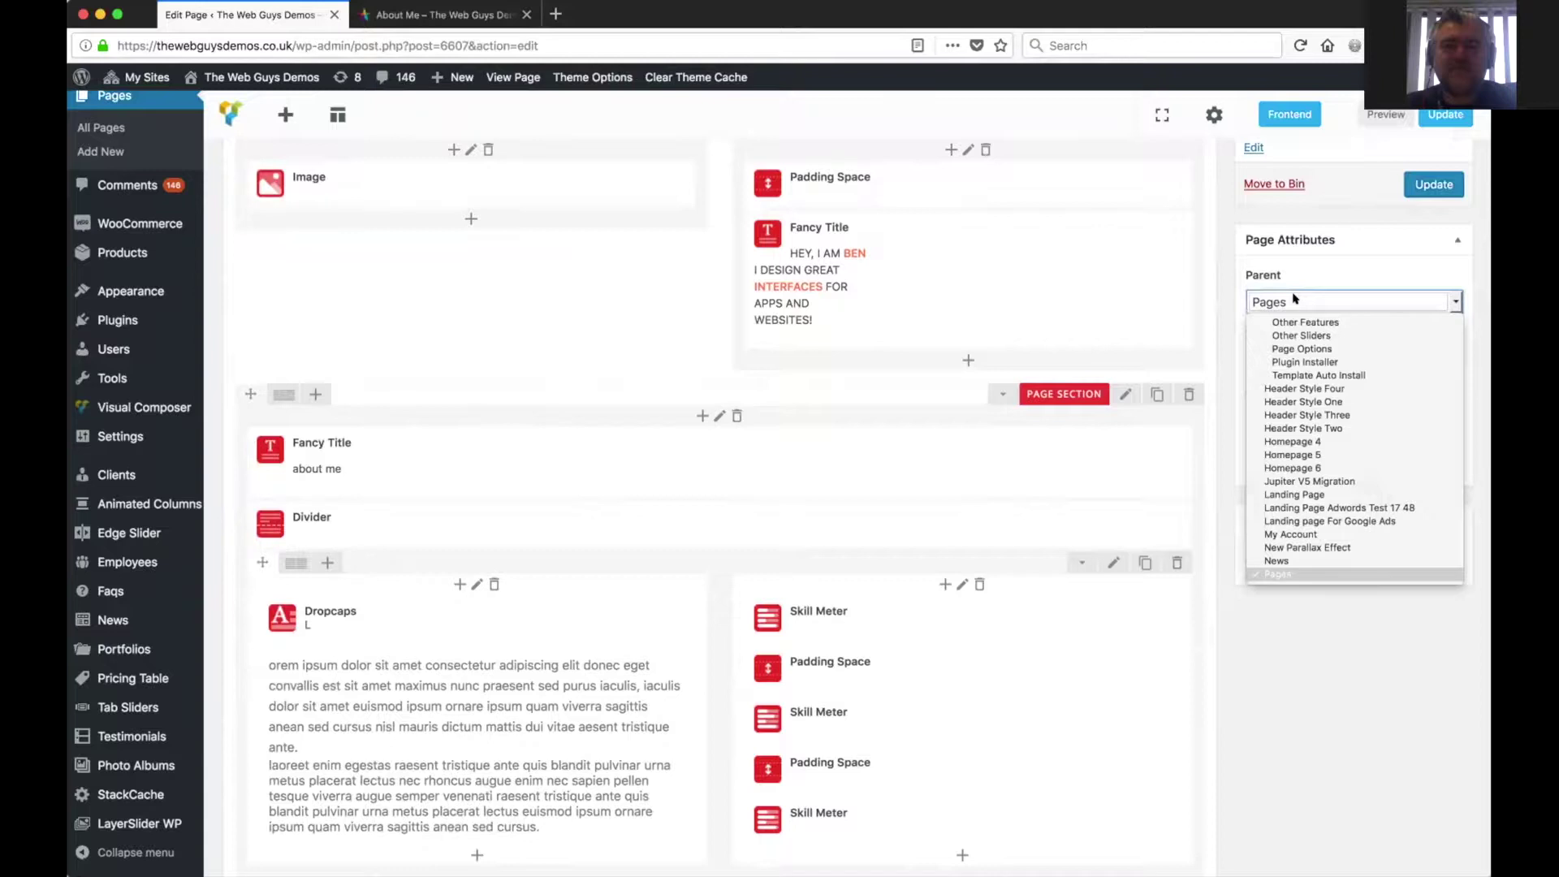
click(1294, 299)
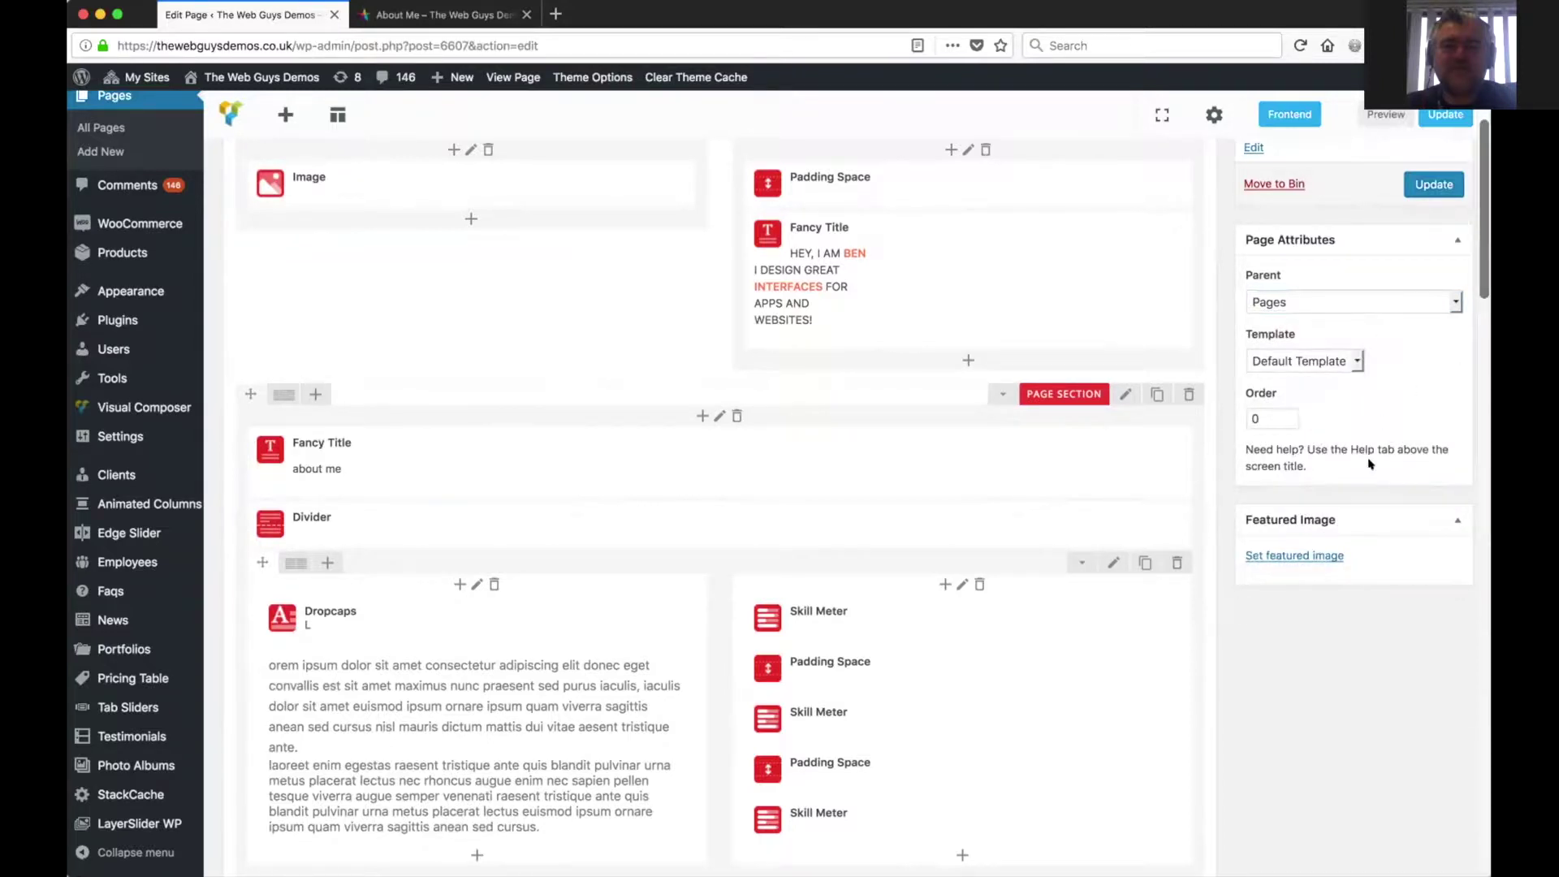
scroll(1405, 407, up, 2)
scroll(1405, 408, up, 5)
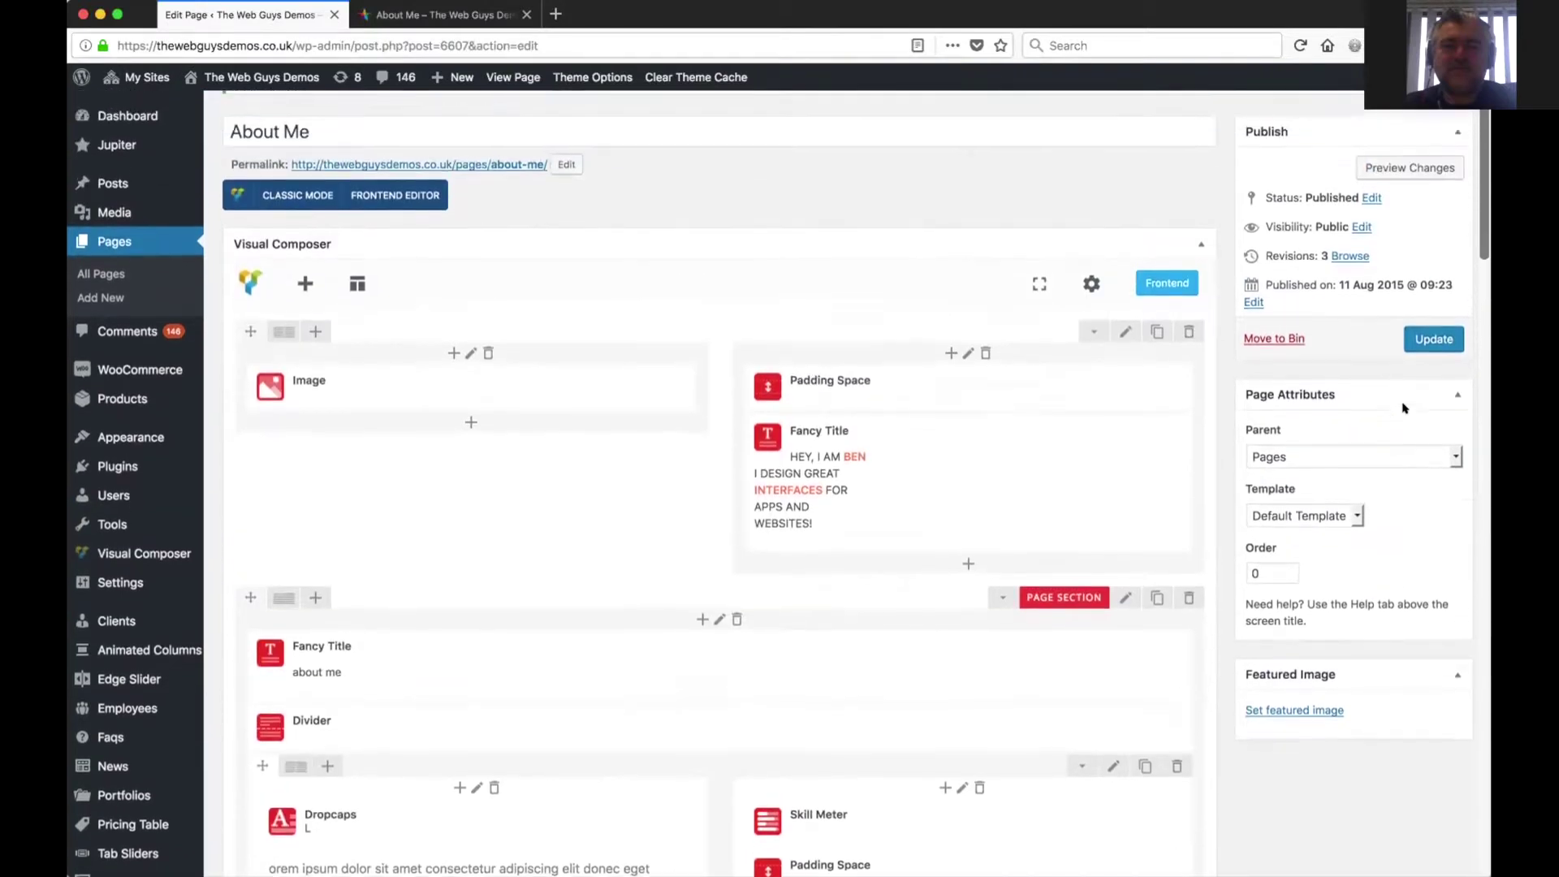
scroll(1405, 408, down, 1)
scroll(1405, 409, up, 1)
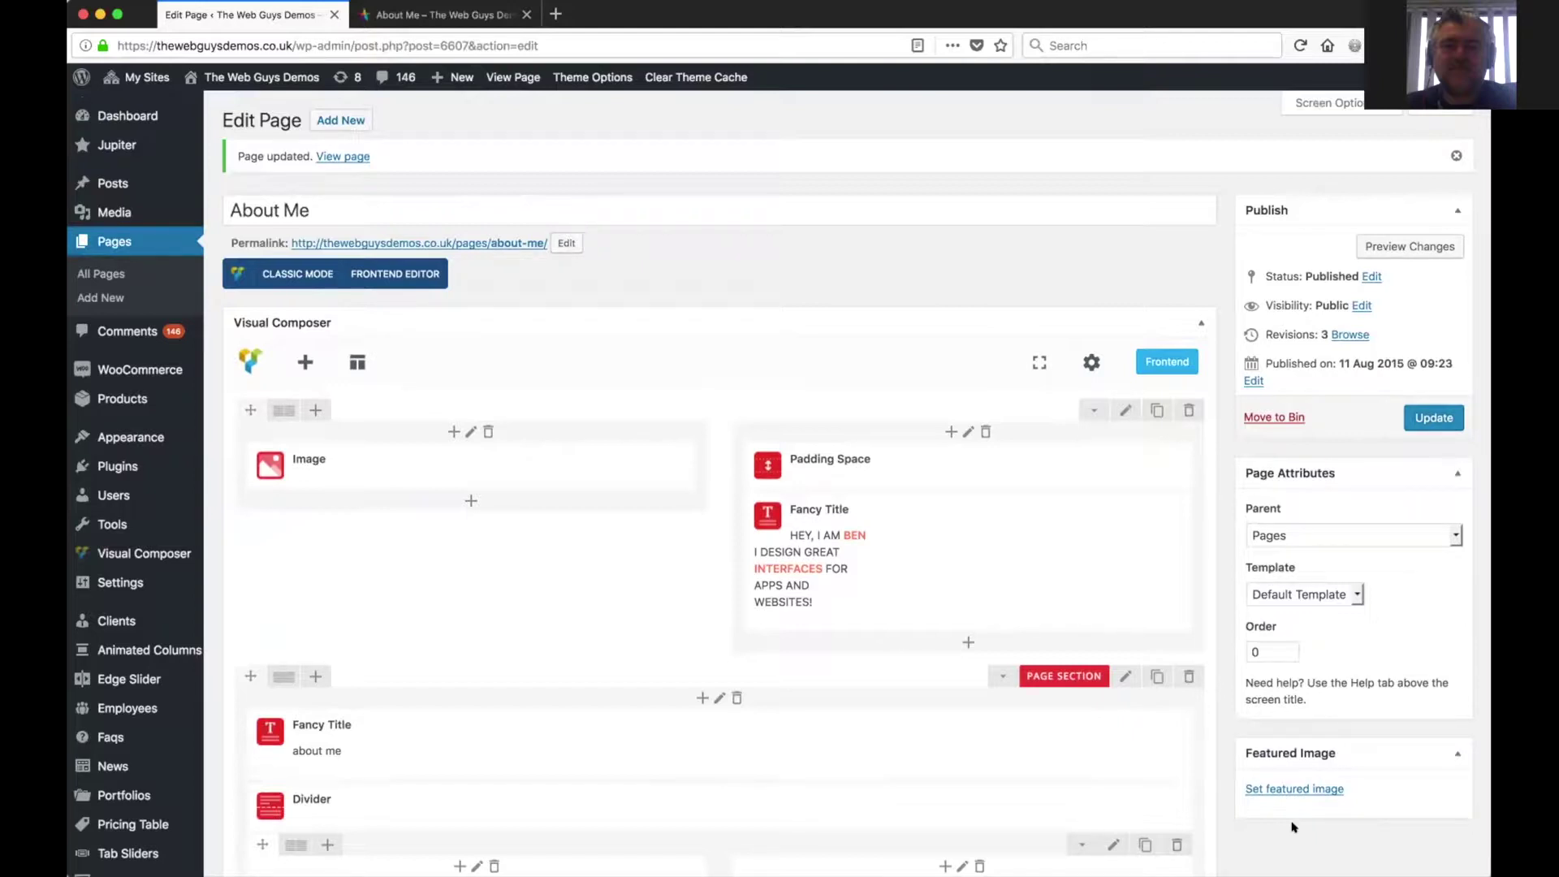
- Examine the rows and elements of the About Me page's Visual Composer layout, from the image and title through the milestones
scroll(483, 638, down, 3)
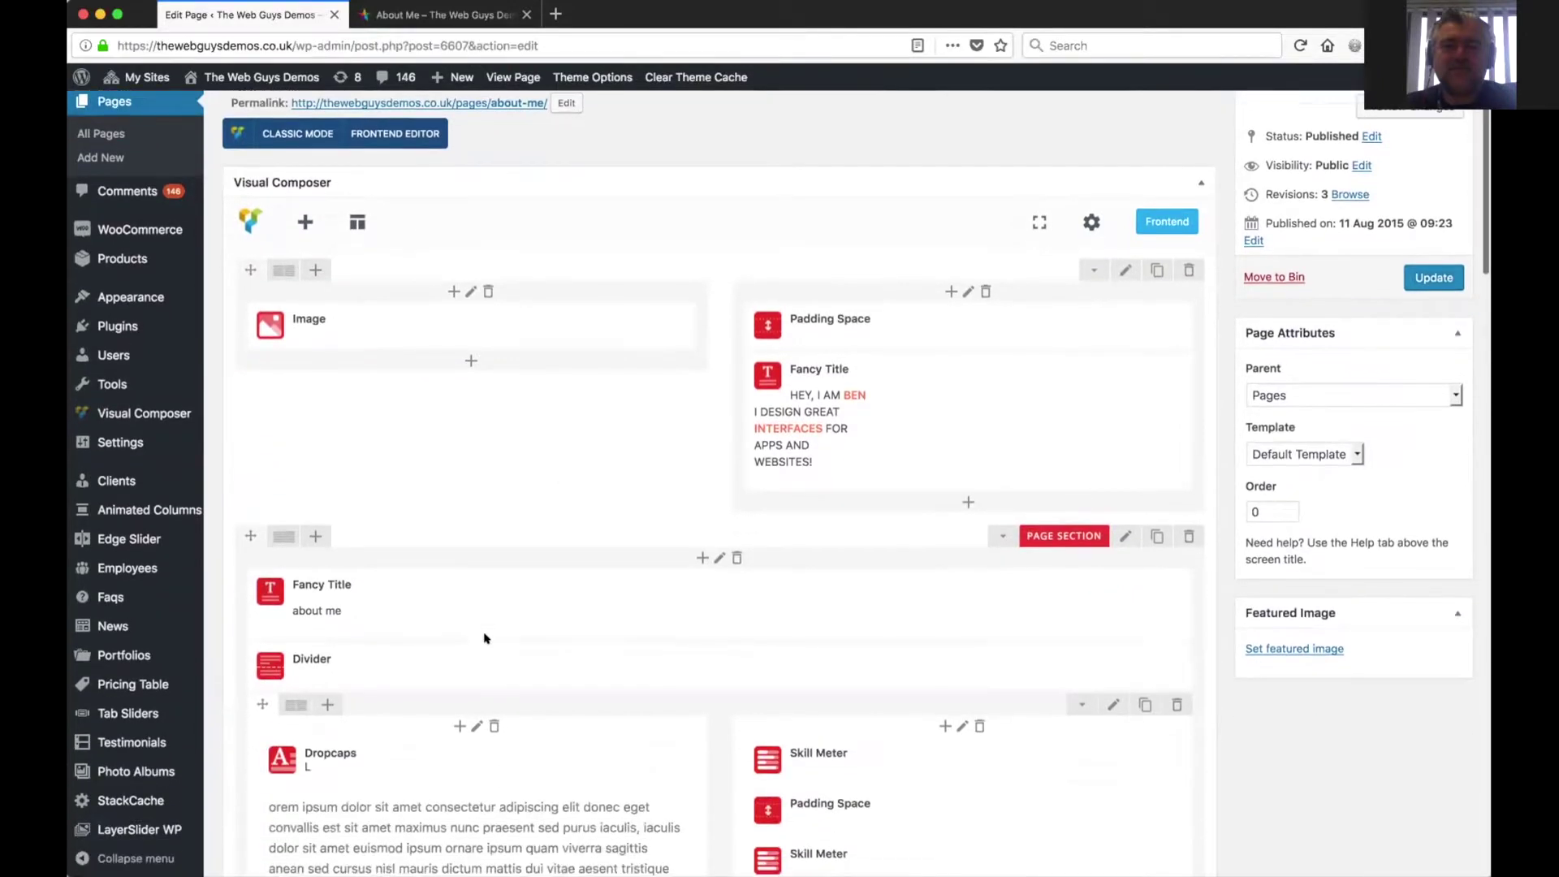
scroll(484, 638, up, 1)
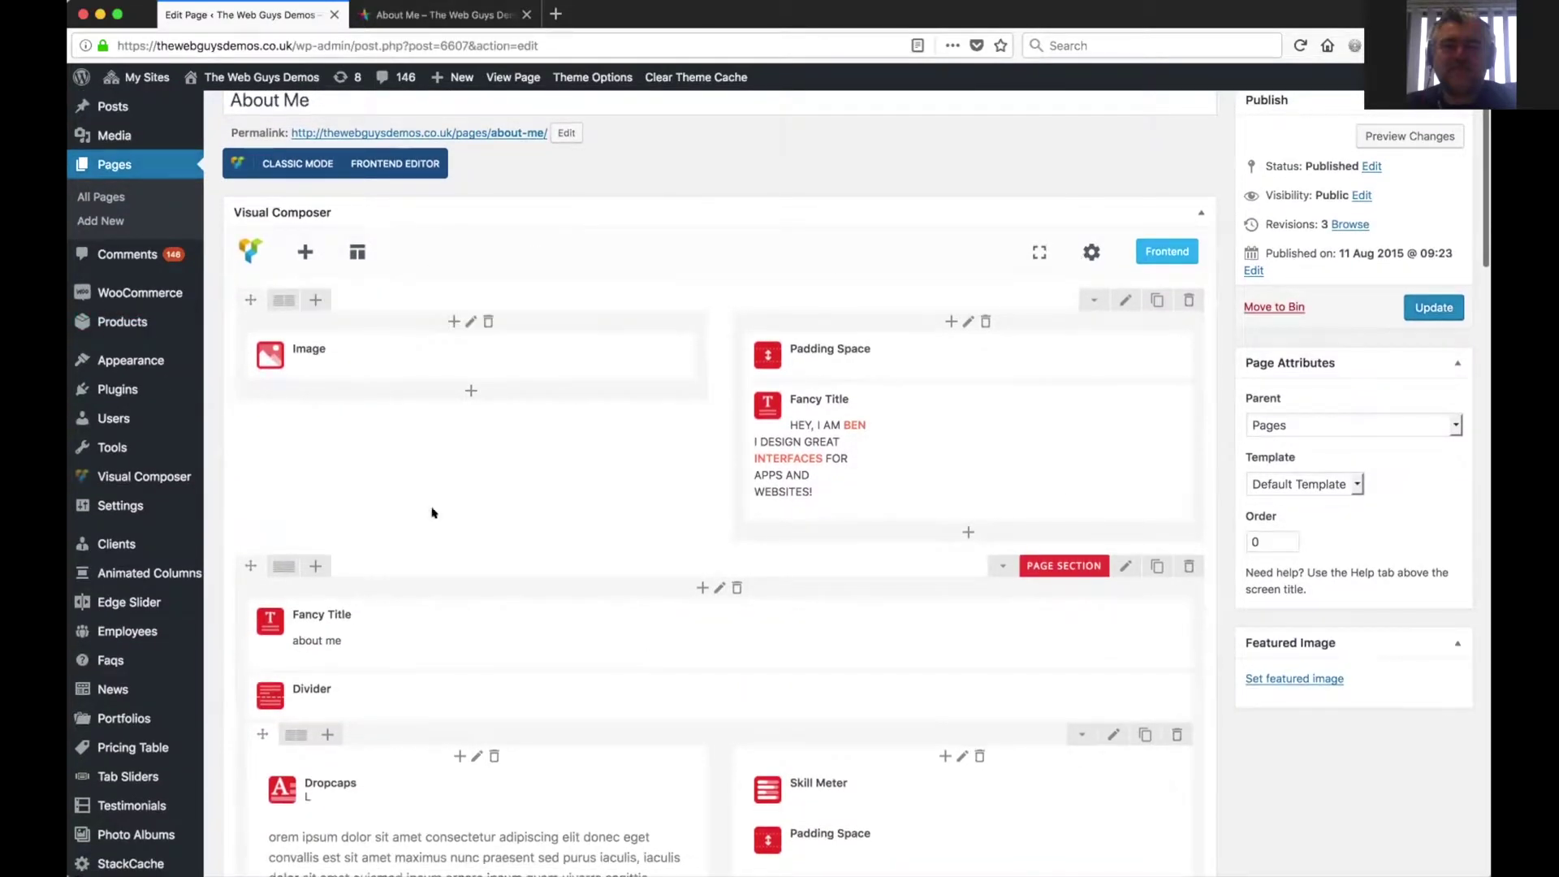
scroll(404, 459, down, 3)
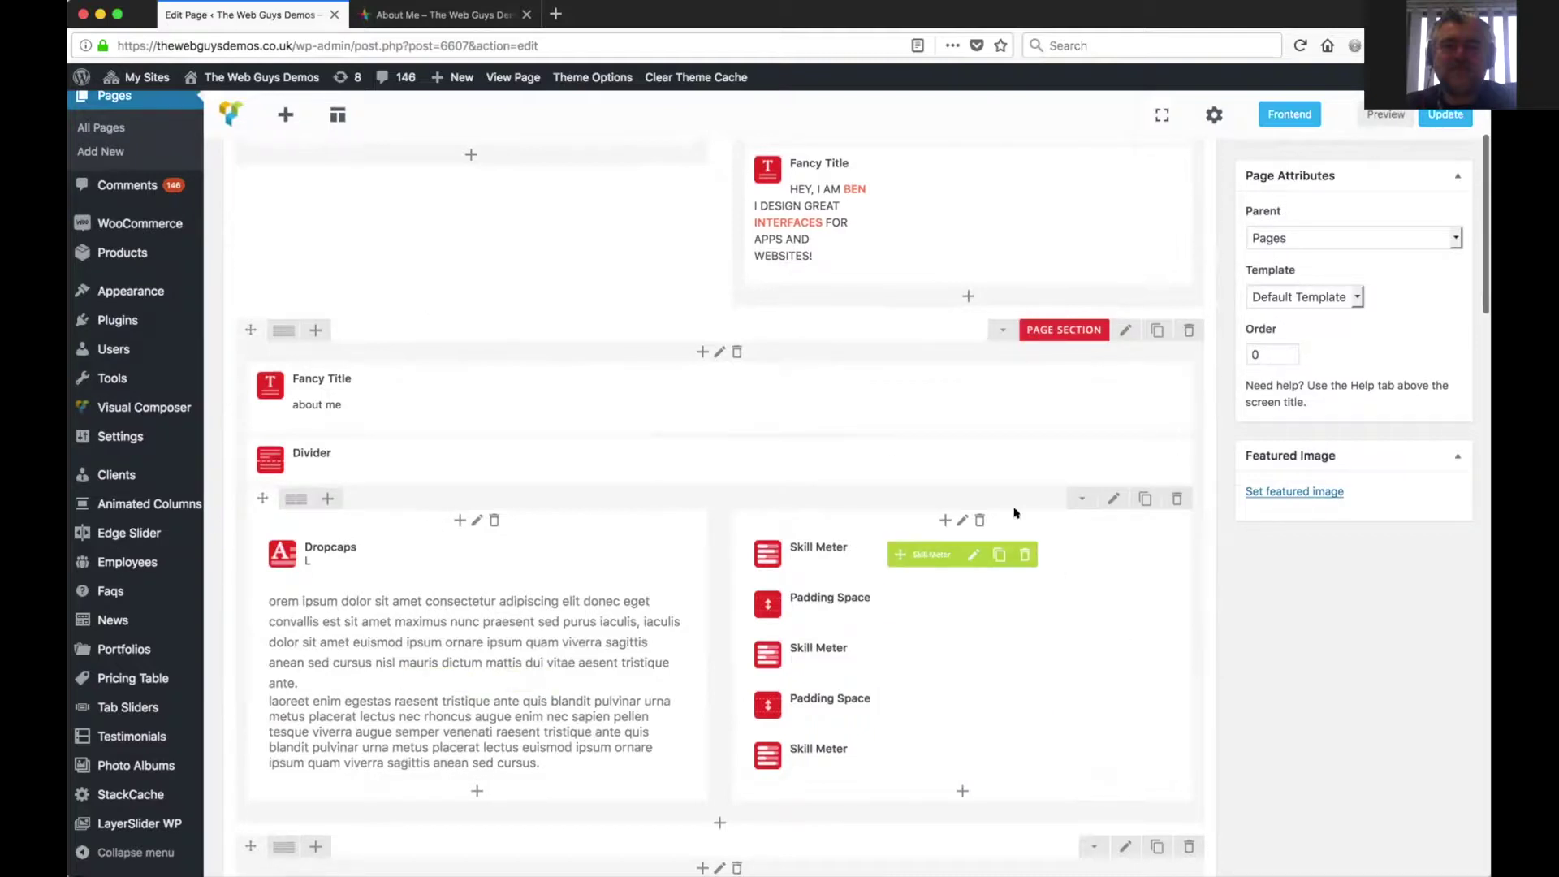
scroll(659, 491, down, 7)
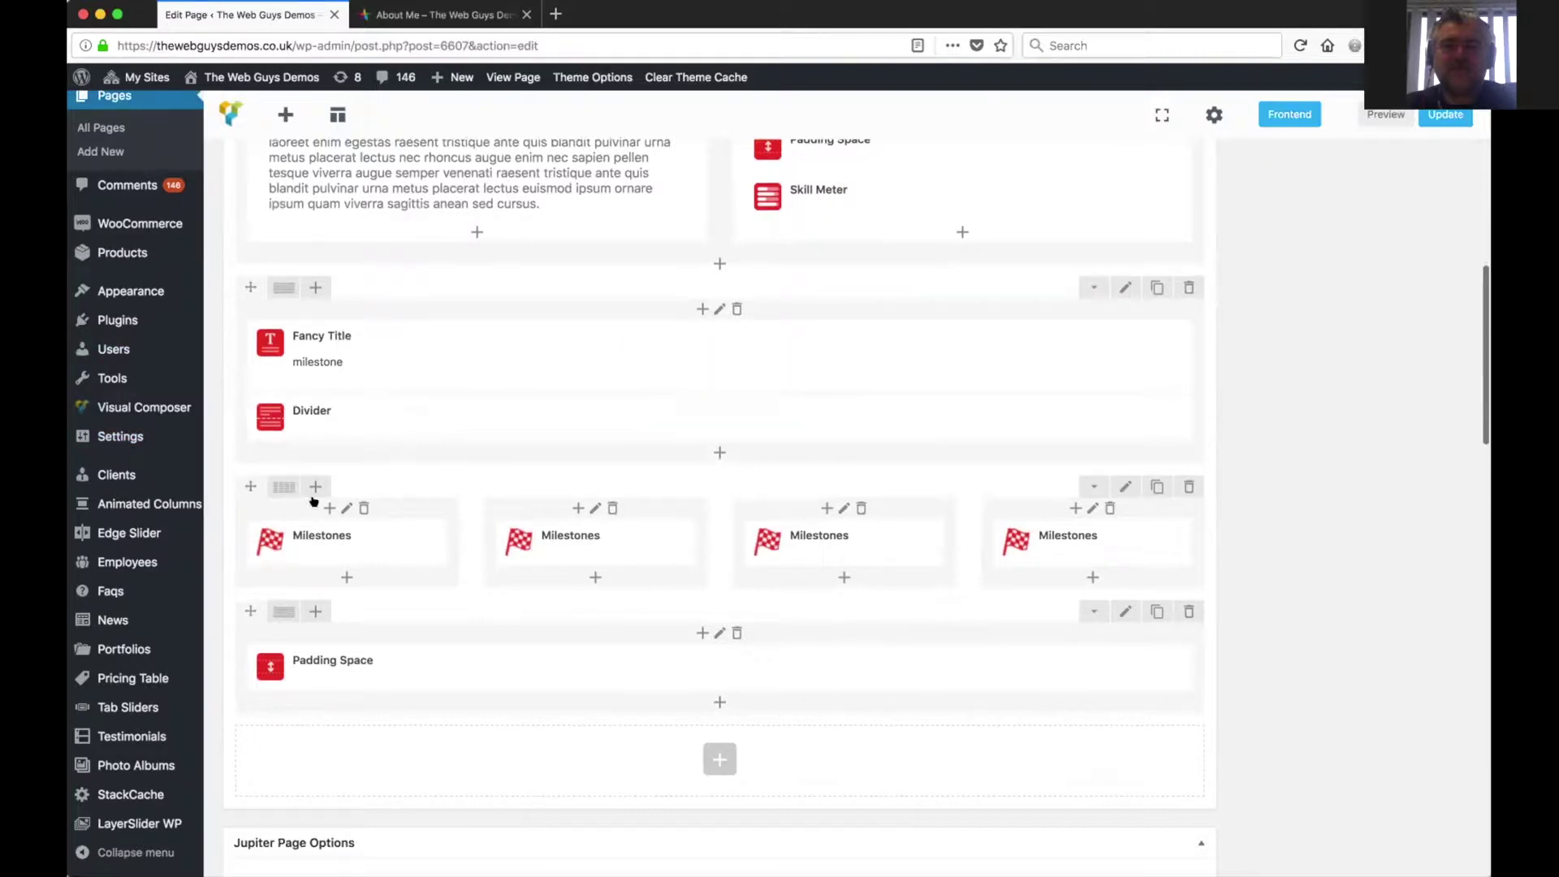
drag(1063, 533, 606, 418)
scroll(597, 641, down, 3)
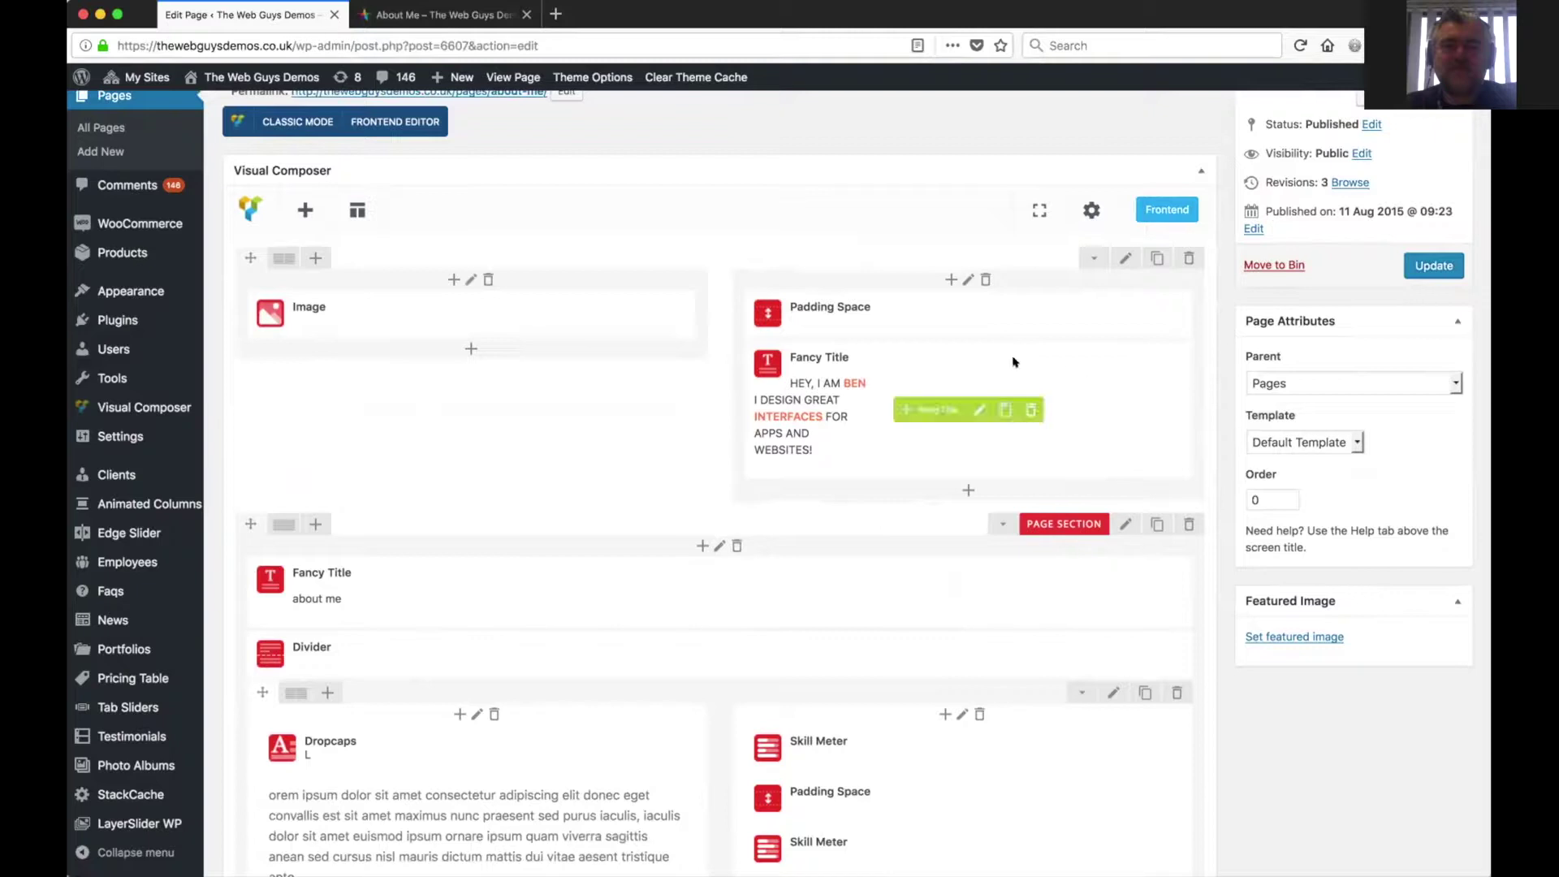
scroll(763, 447, down, 2)
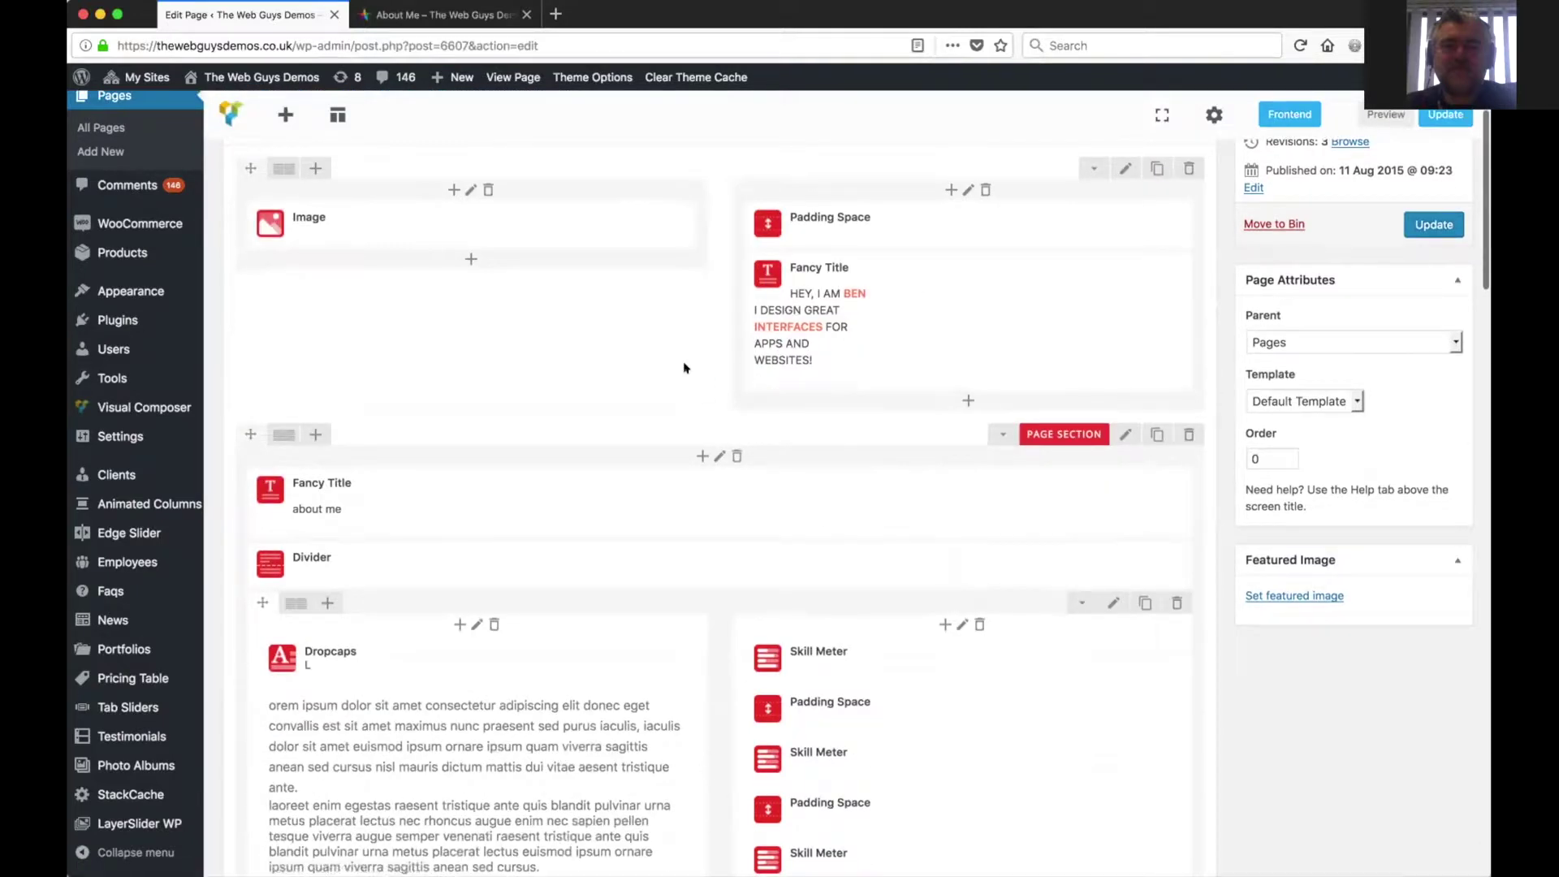
scroll(548, 340, up, 2)
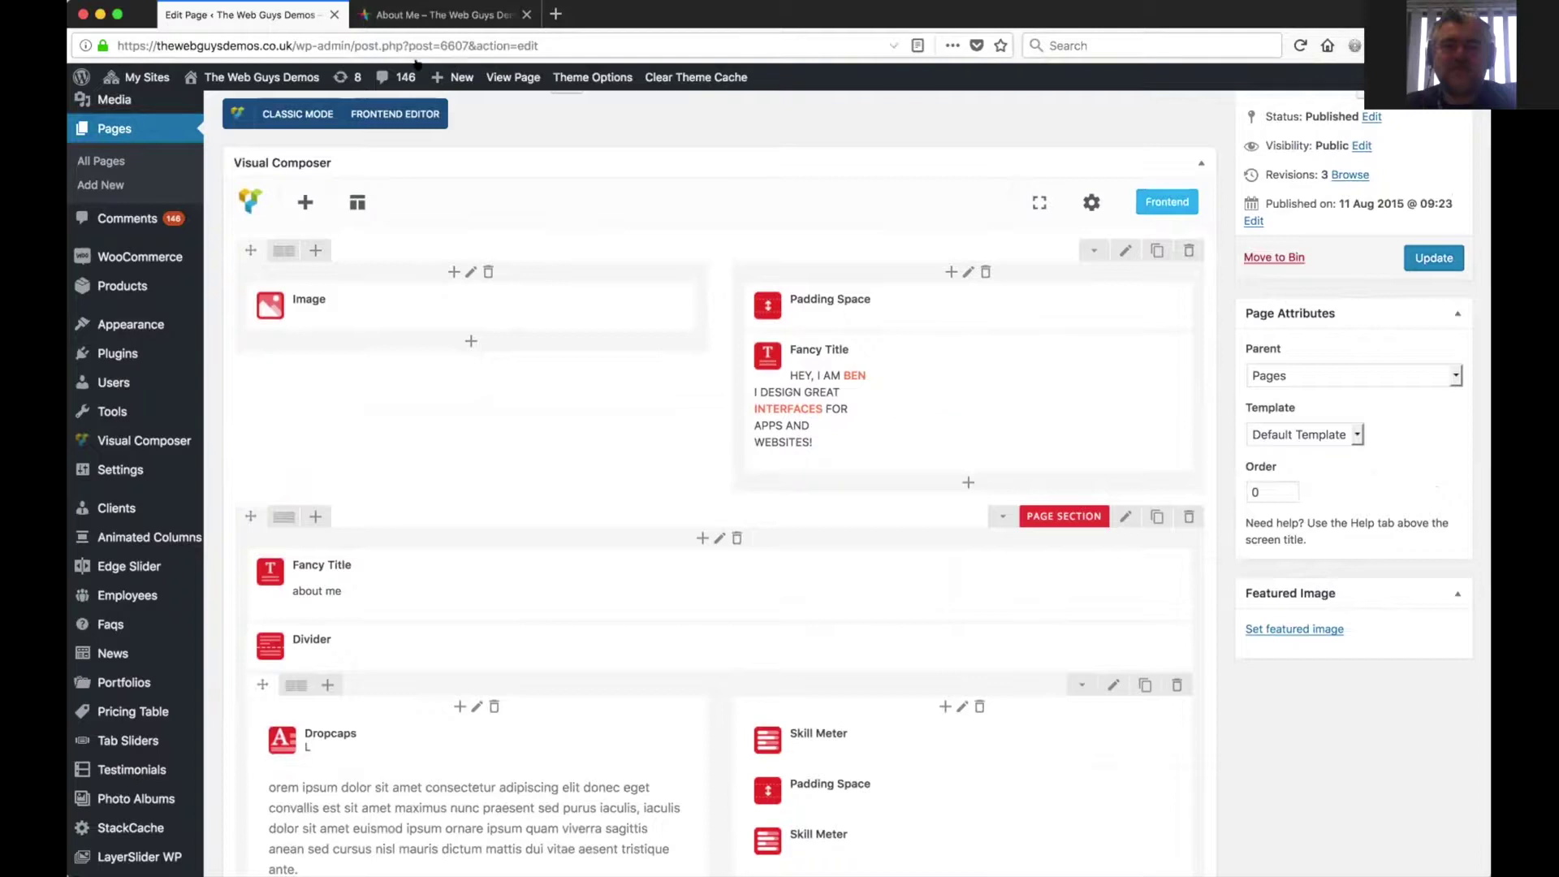
- Compare the introduction, About Me text and skill bars on the live page with the matching elements in the page editor
click(430, 14)
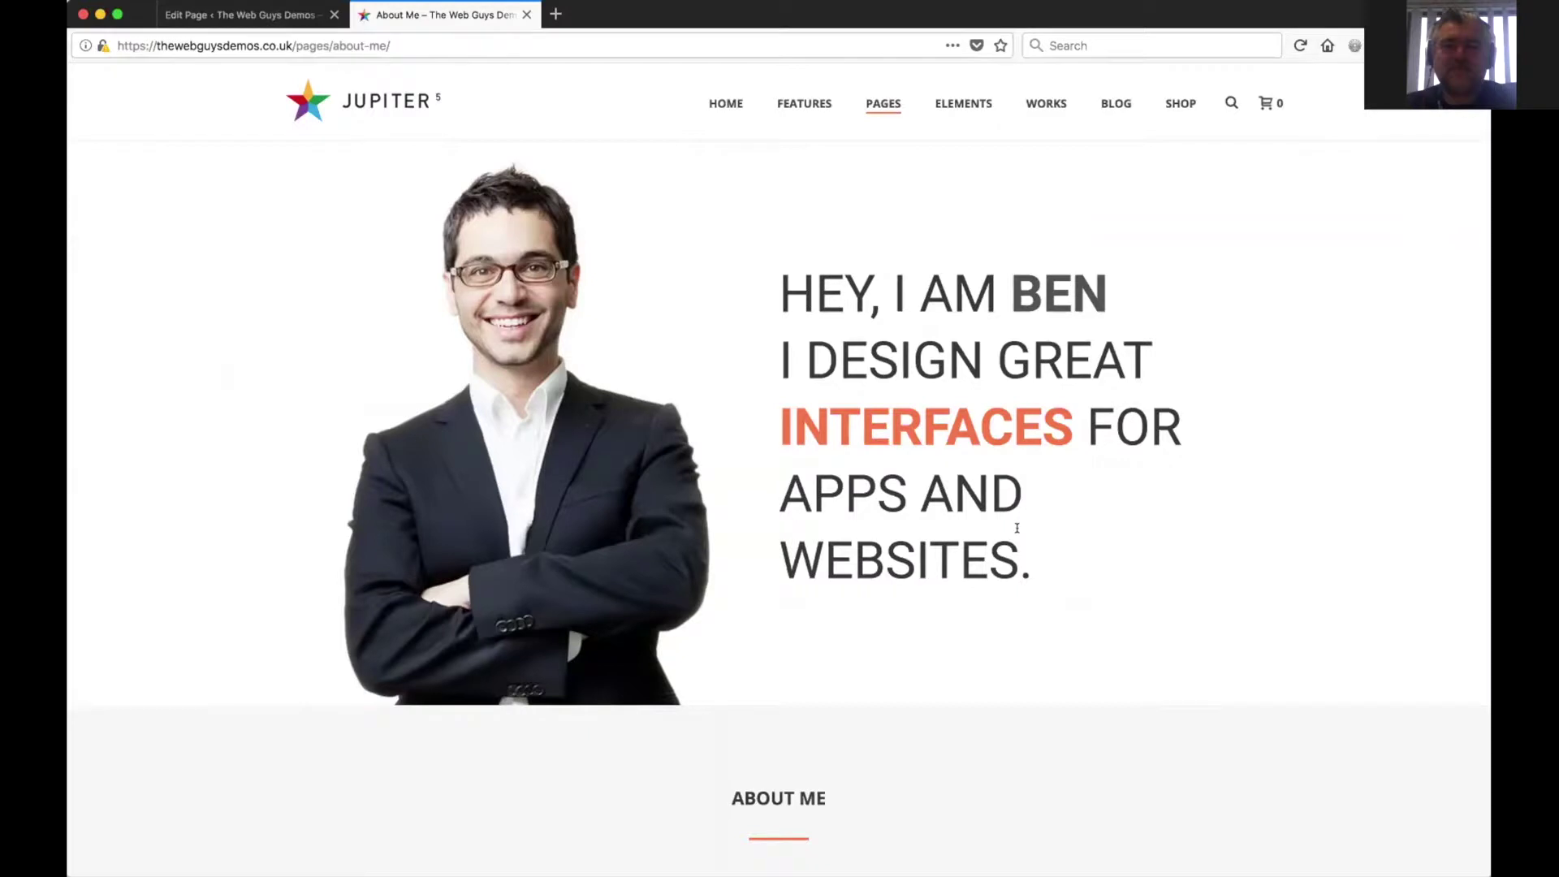
scroll(1017, 527, down, 7)
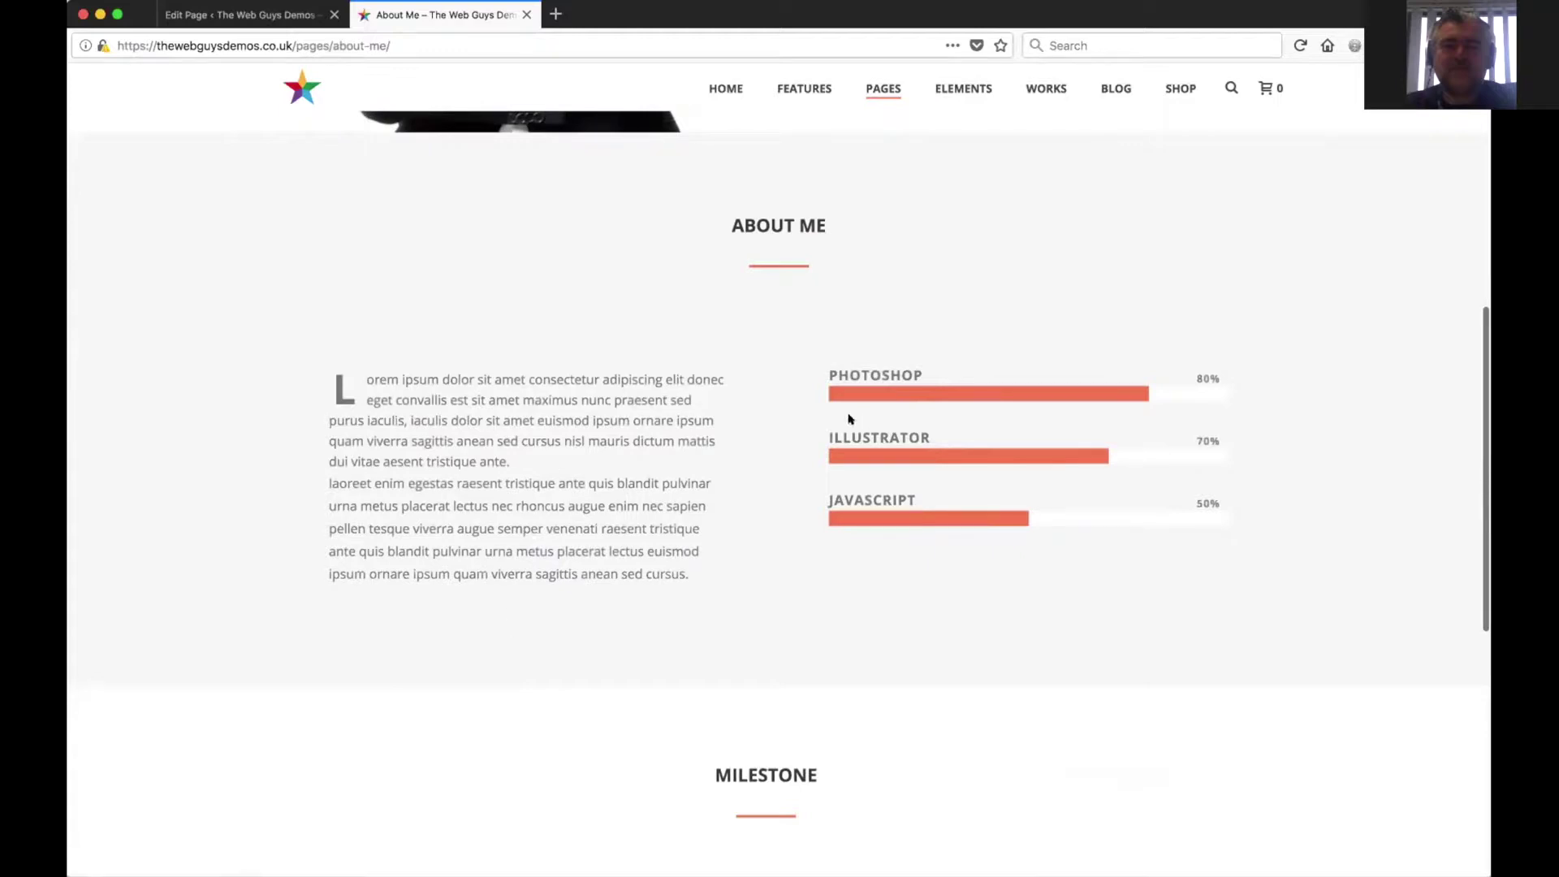
click(239, 15)
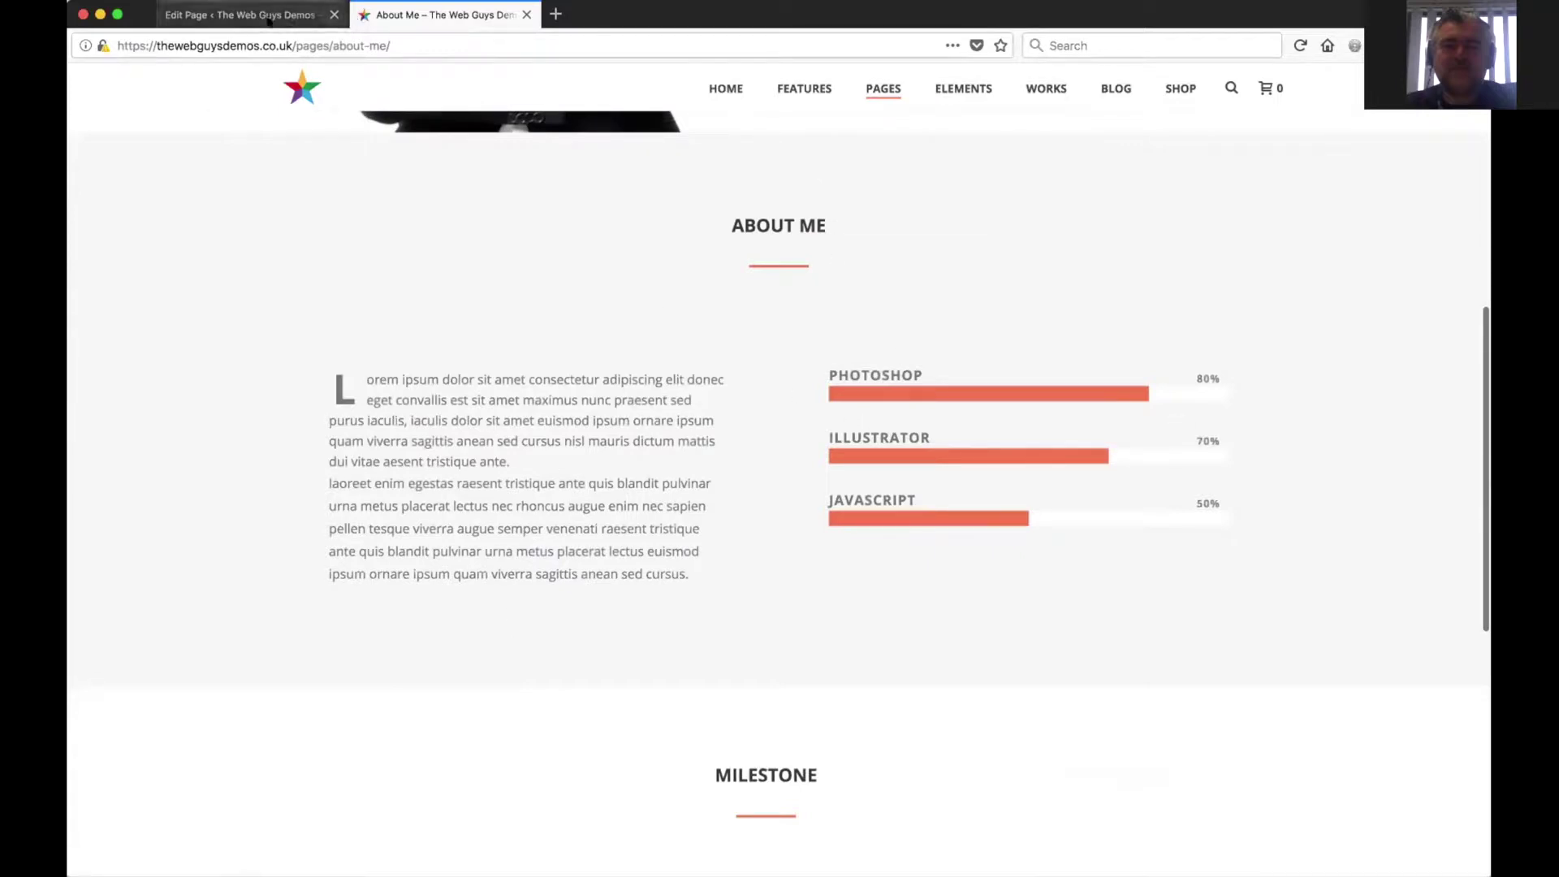
scroll(306, 407, down, 5)
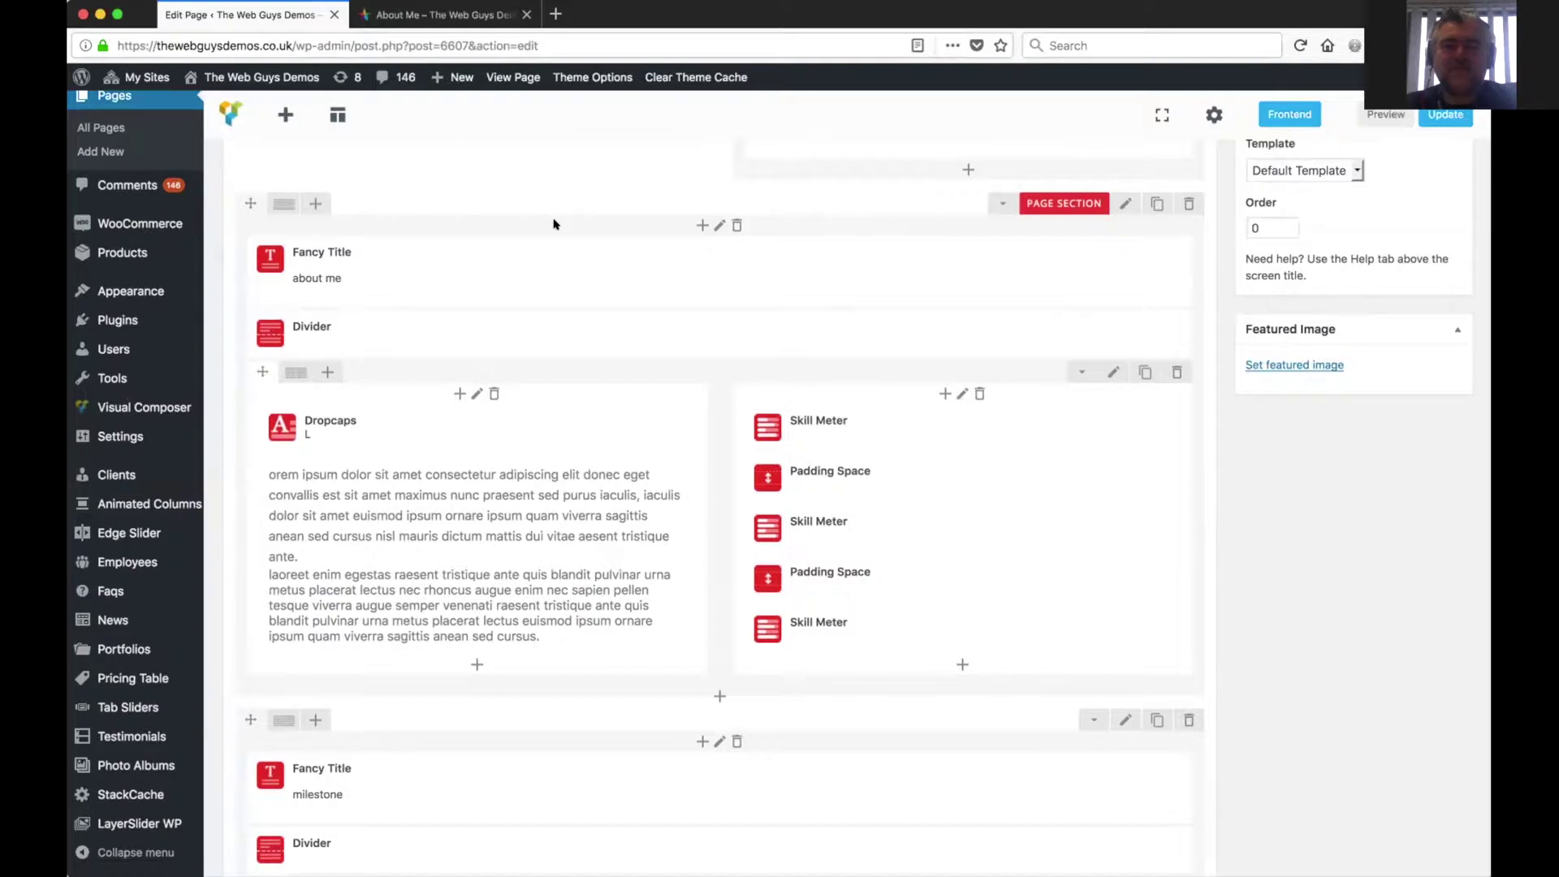
mouse_move(712, 331)
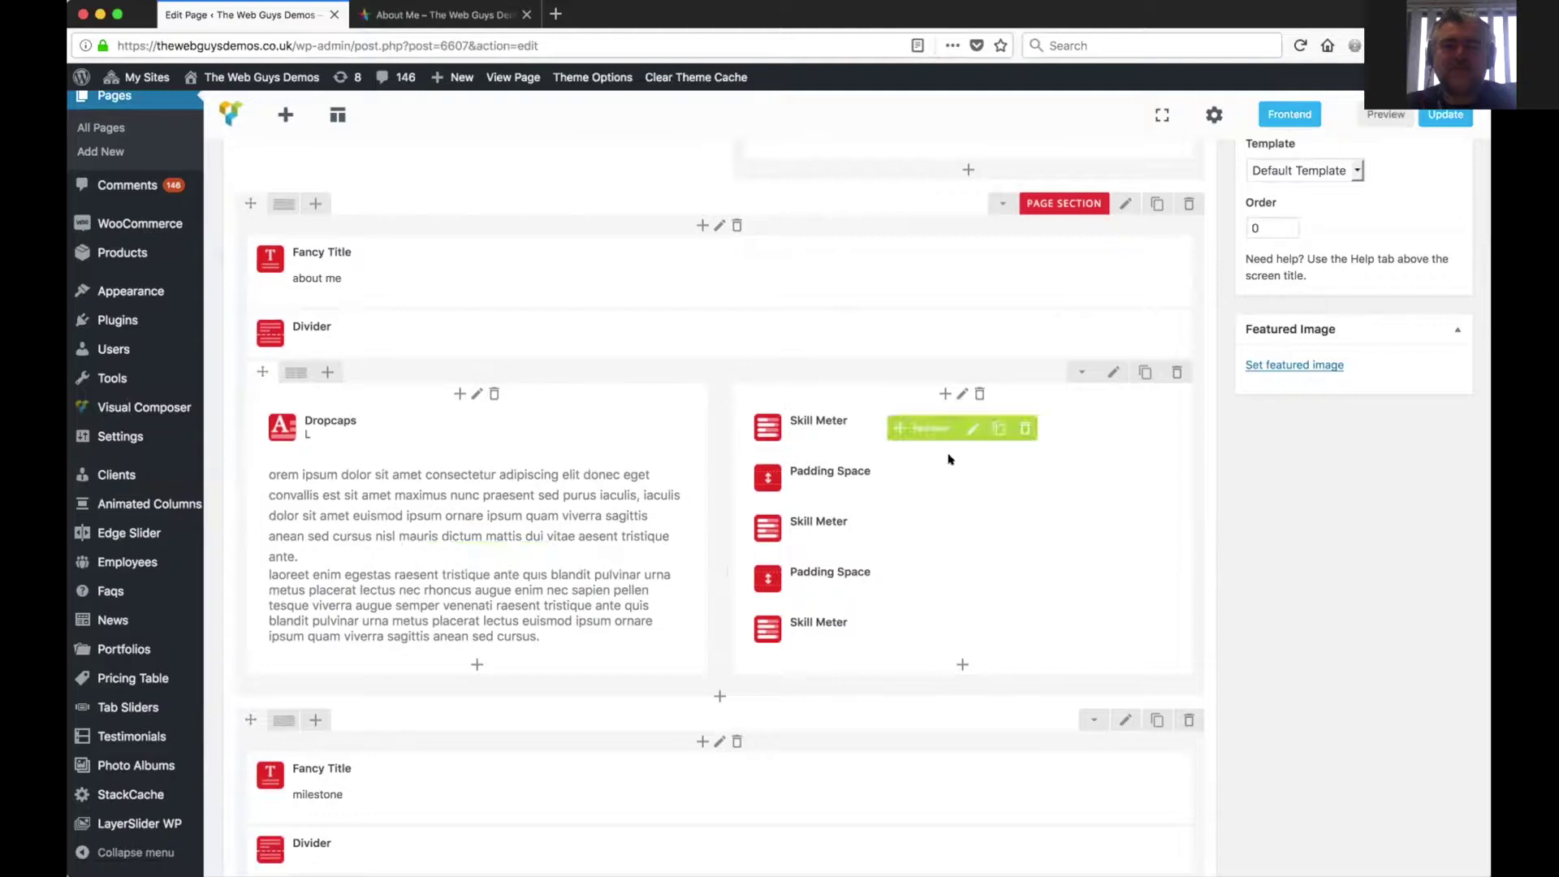
mouse_move(512, 503)
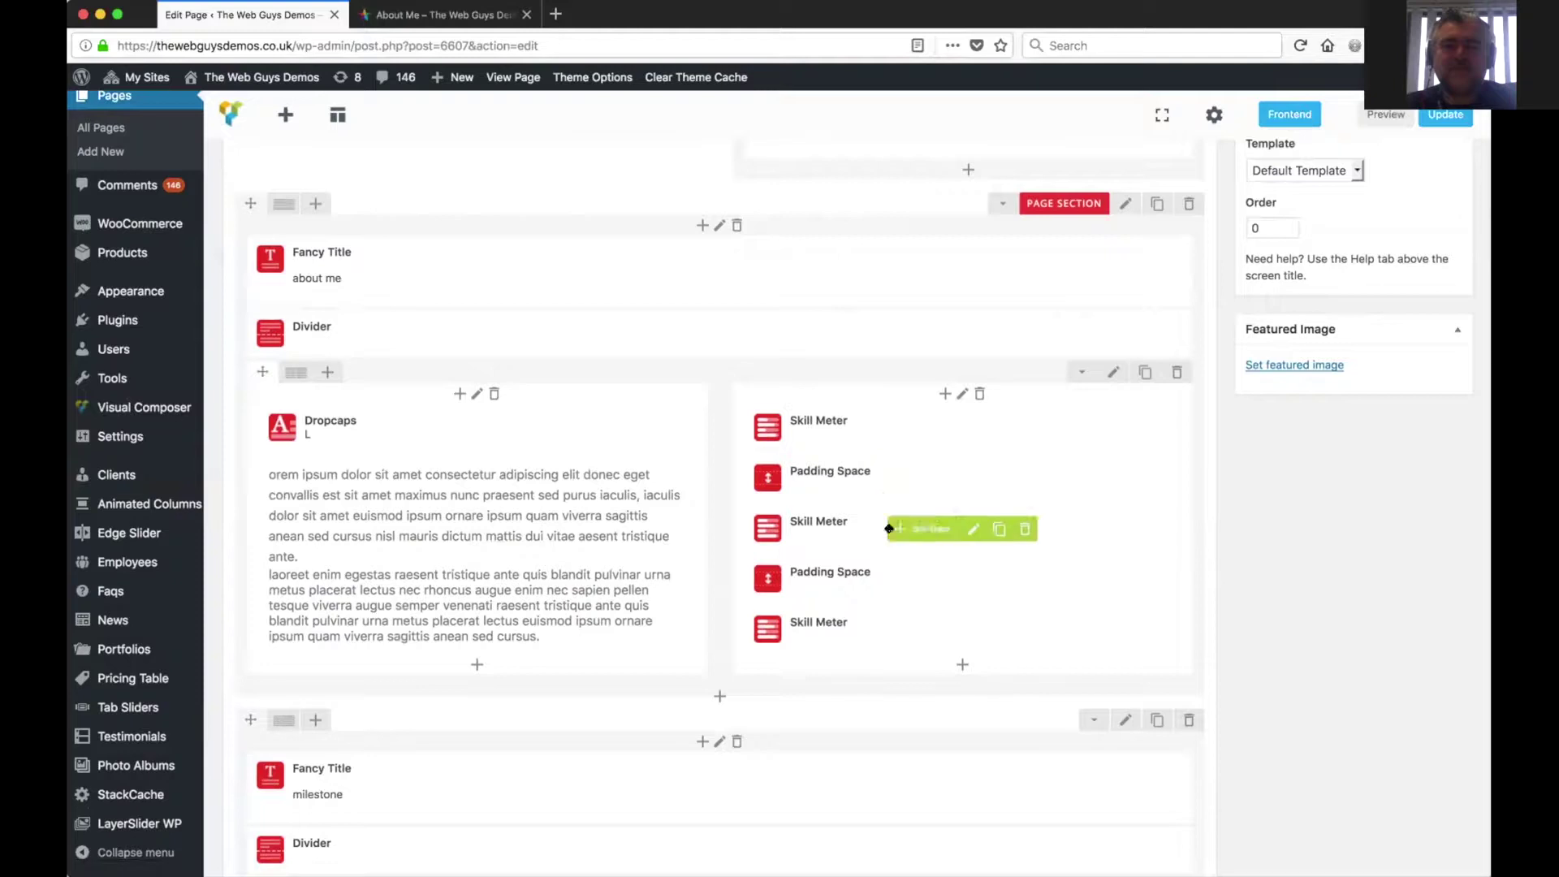
scroll(596, 678, down, 4)
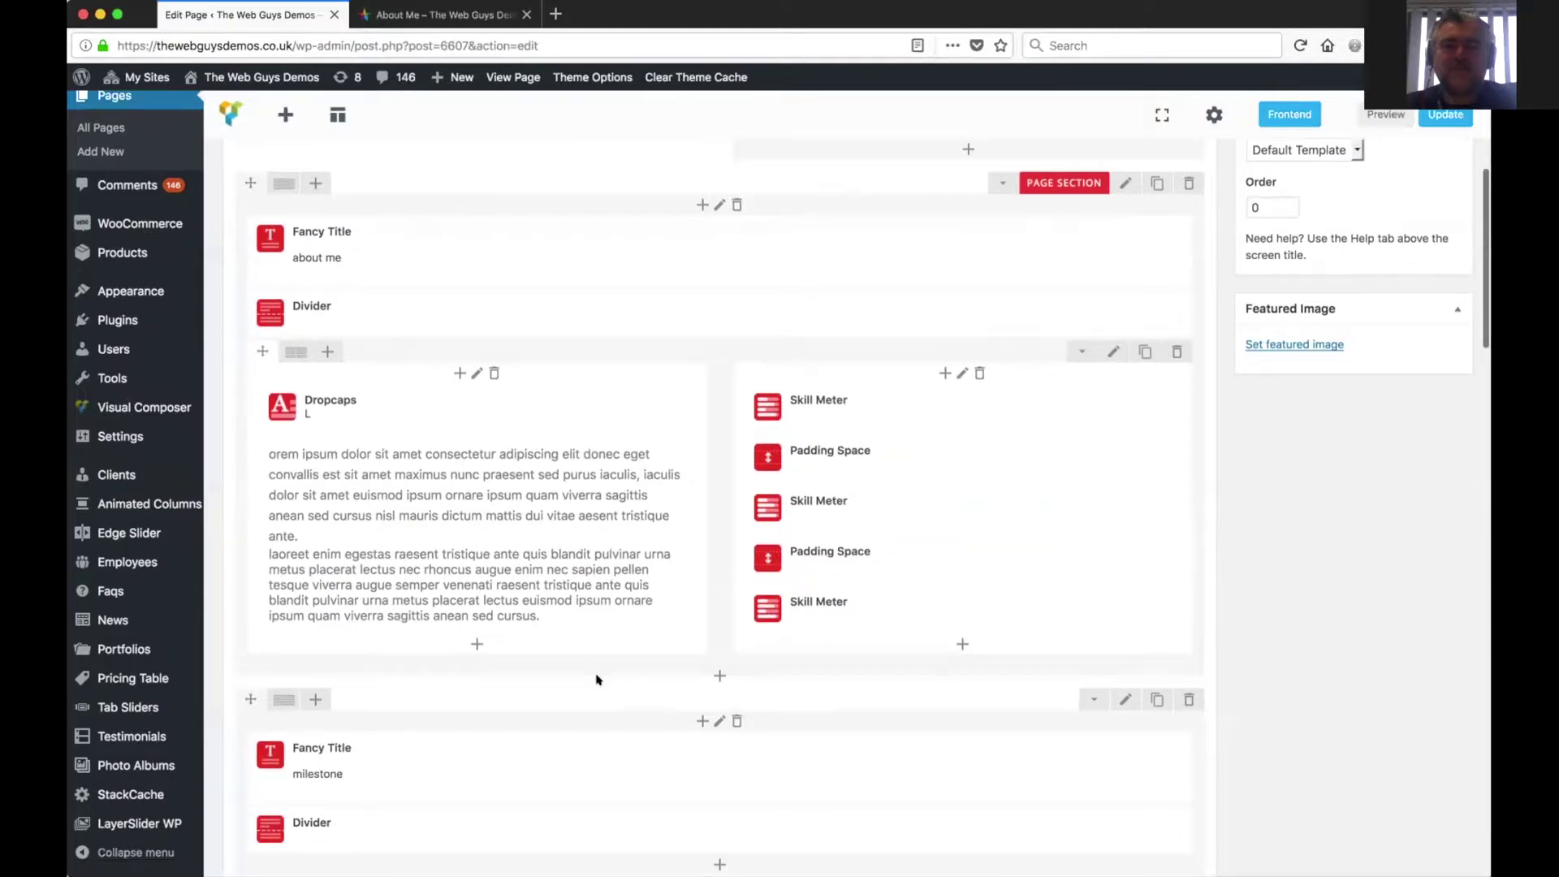
- Duplicate the introductory Fancy Title element beside the image and delete the copy
scroll(596, 679, up, 6)
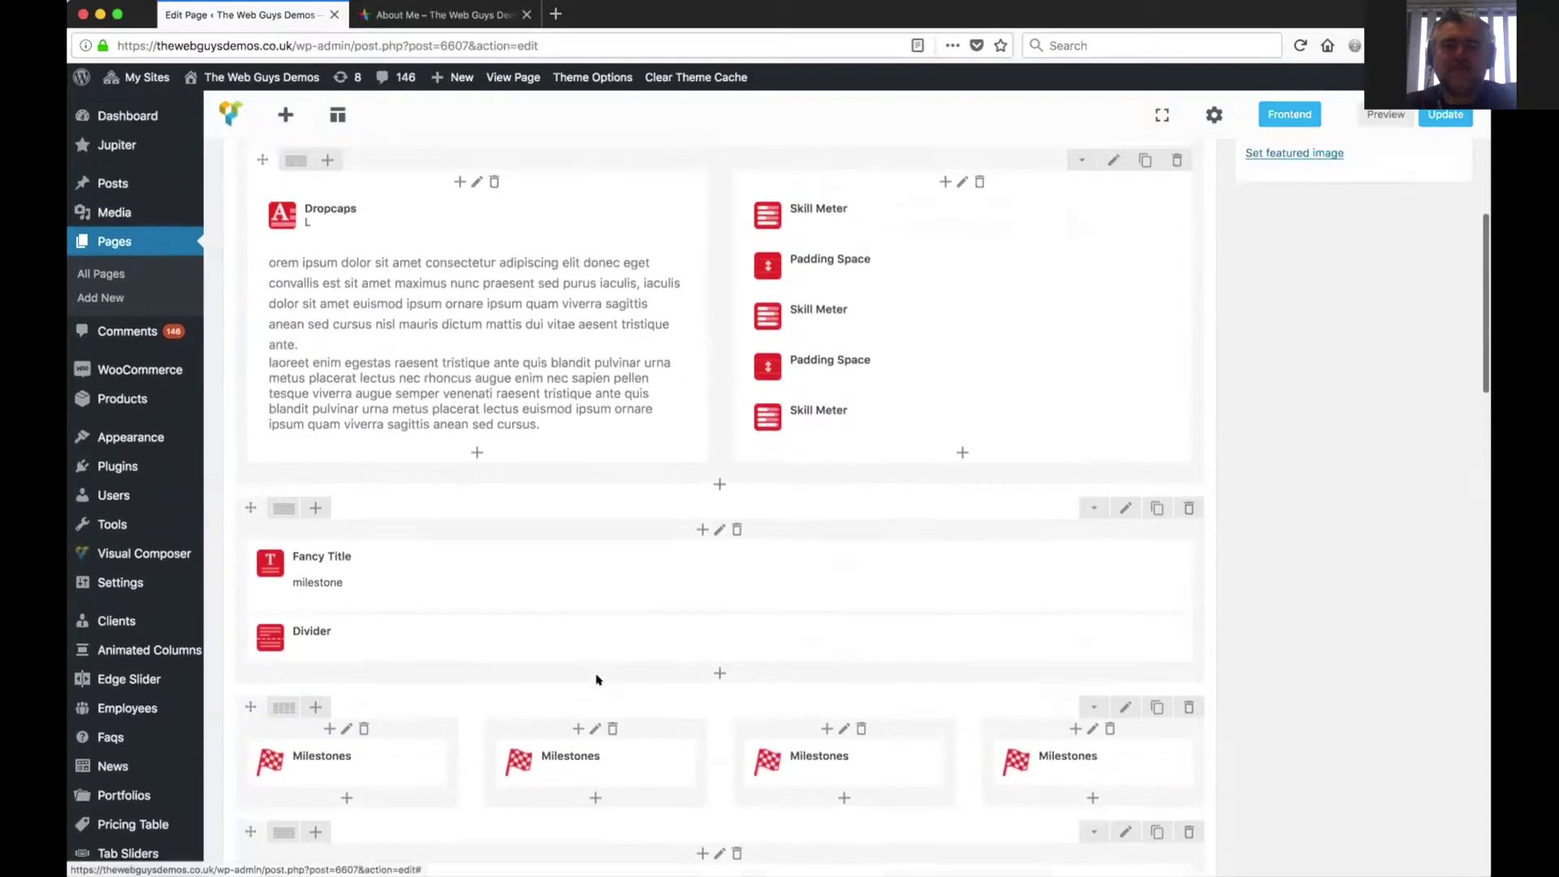
scroll(596, 678, up, 5)
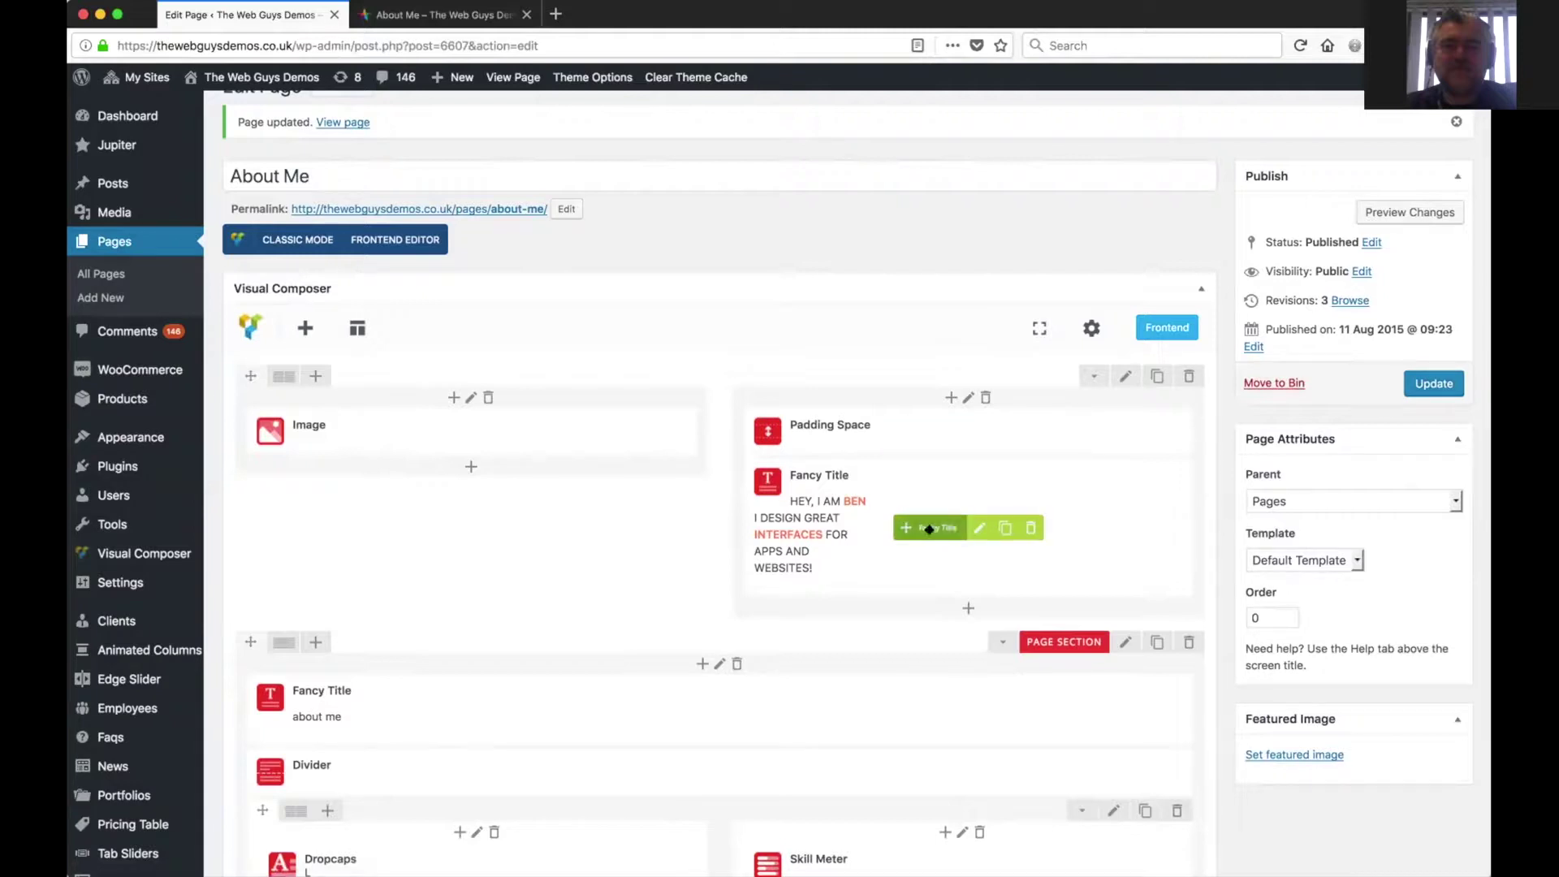
scroll(941, 532, down, 2)
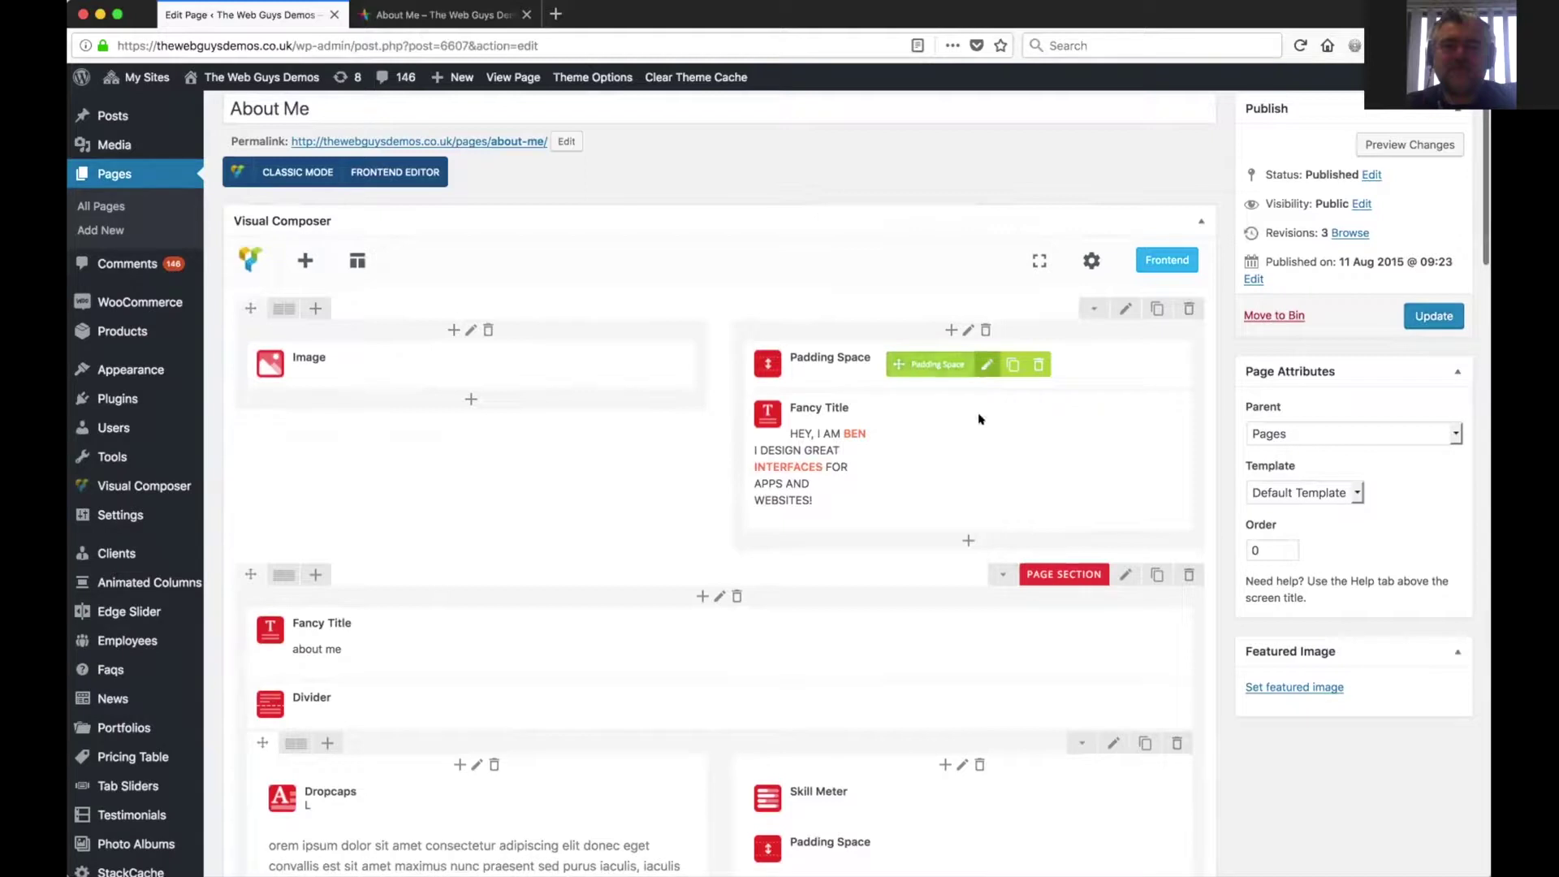
scroll(842, 475, down, 5)
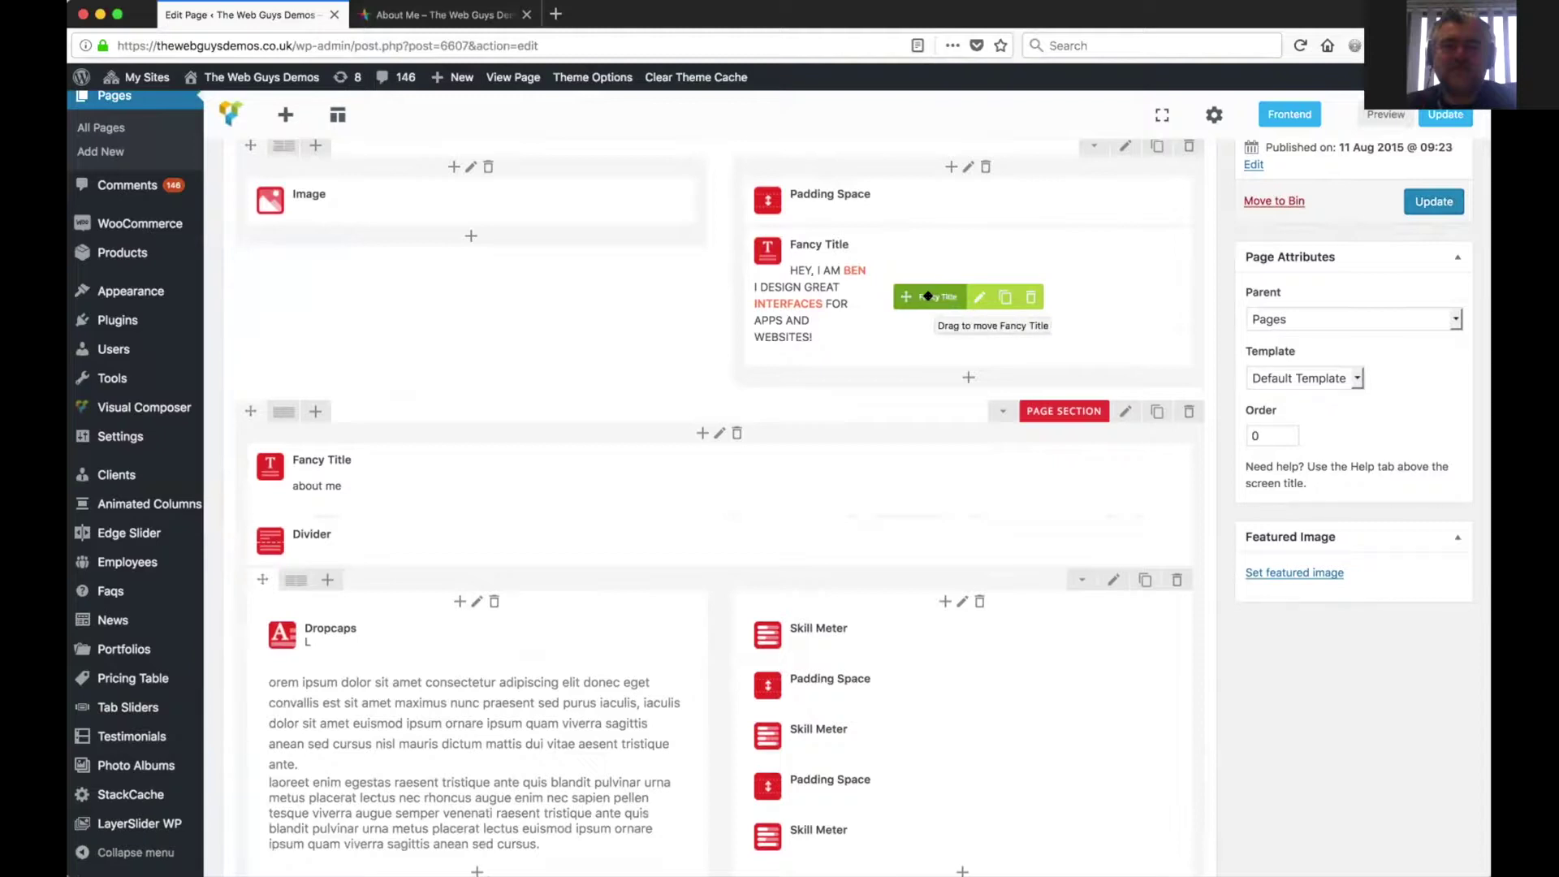
drag(928, 296, 863, 328)
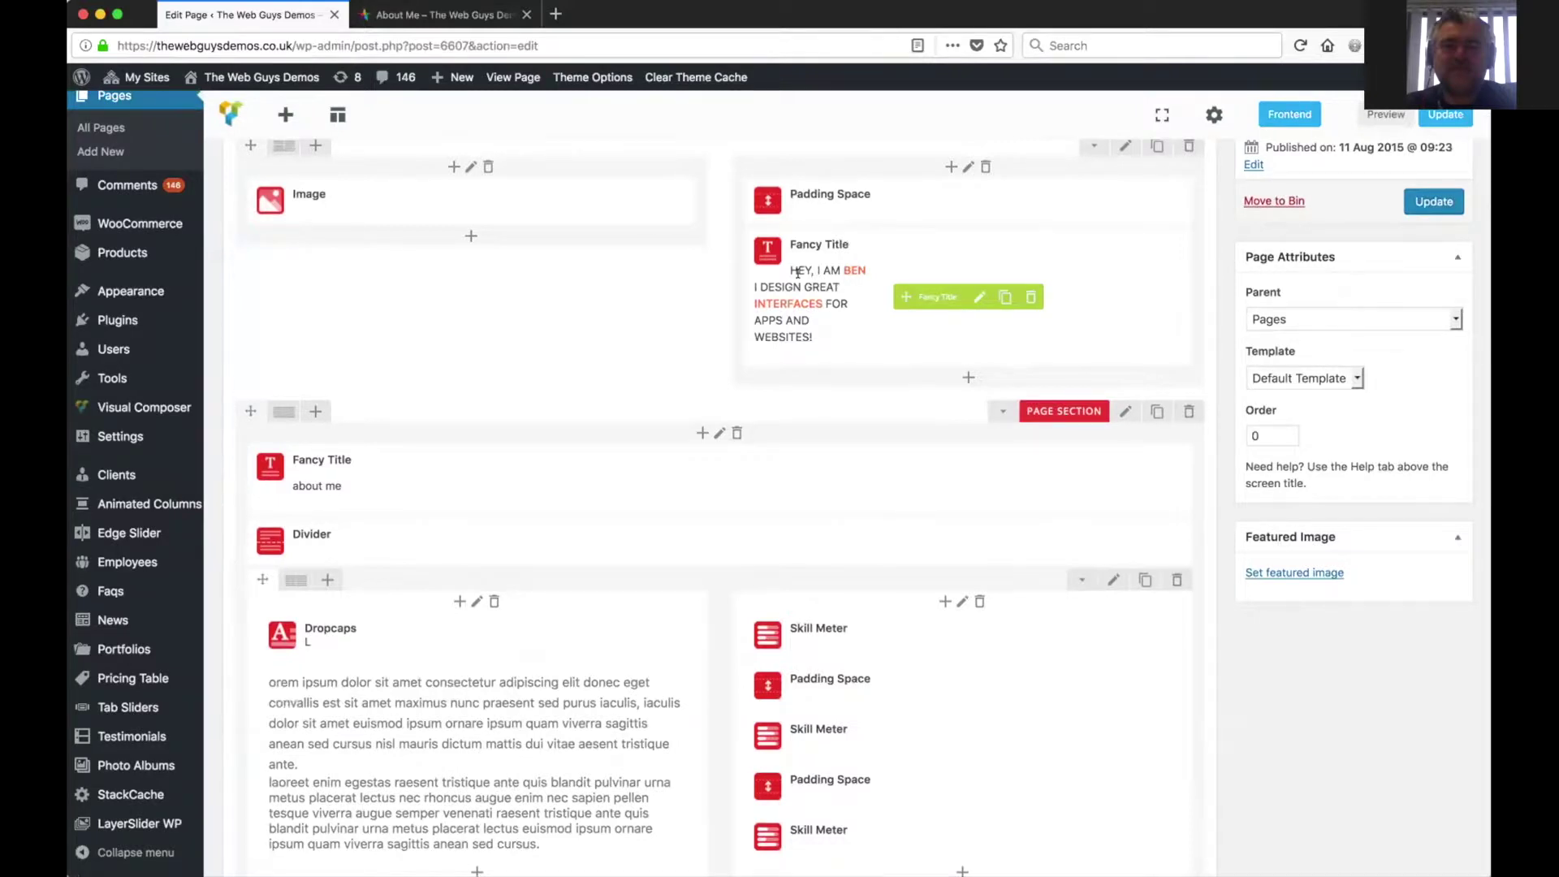
click(1003, 297)
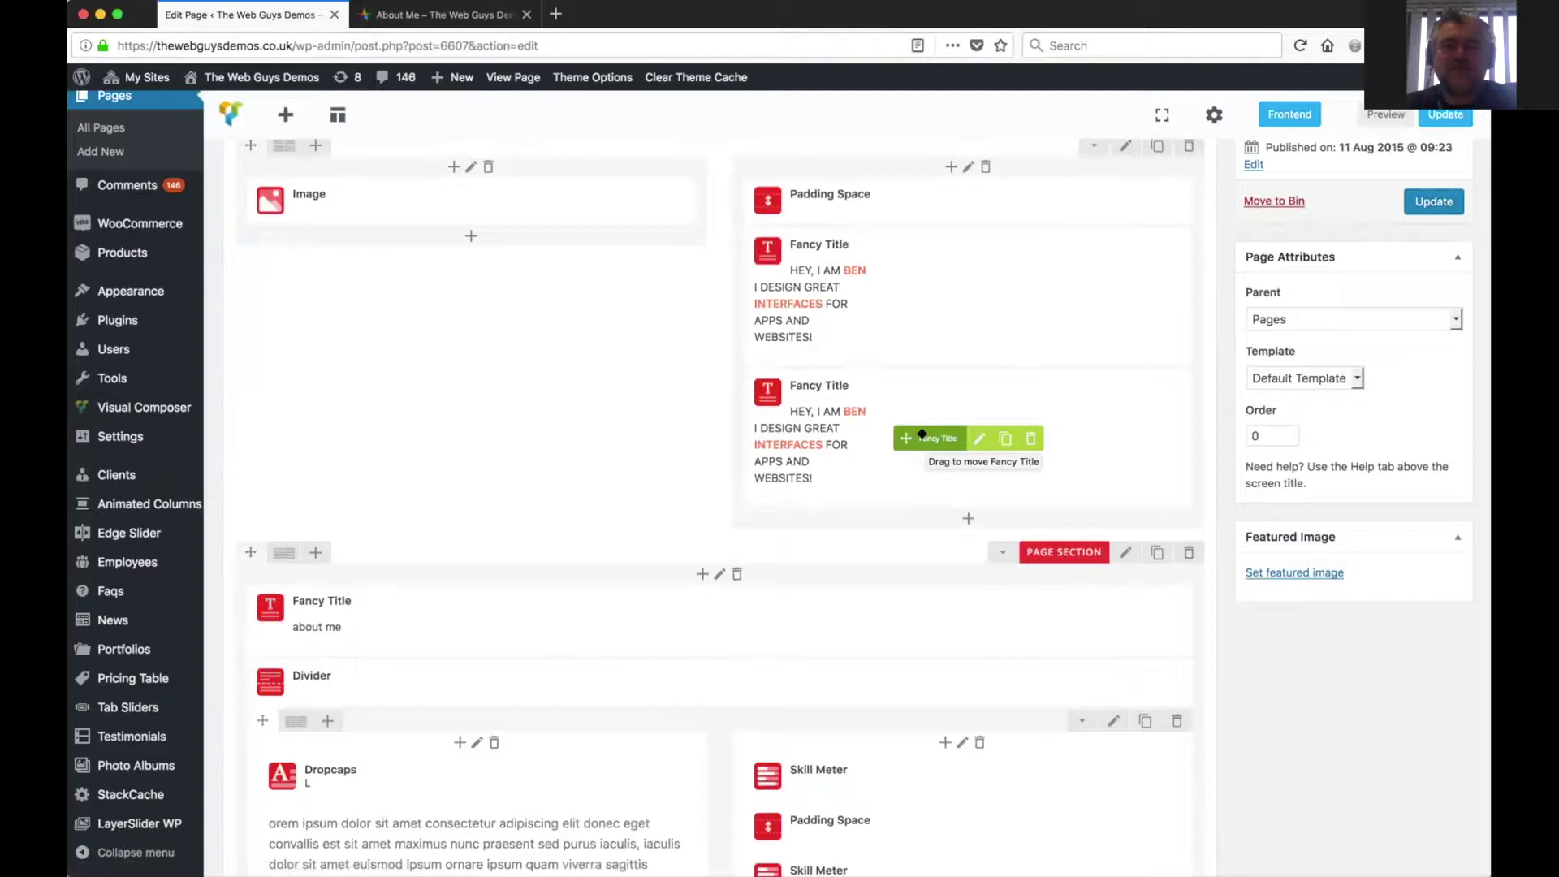
click(1032, 439)
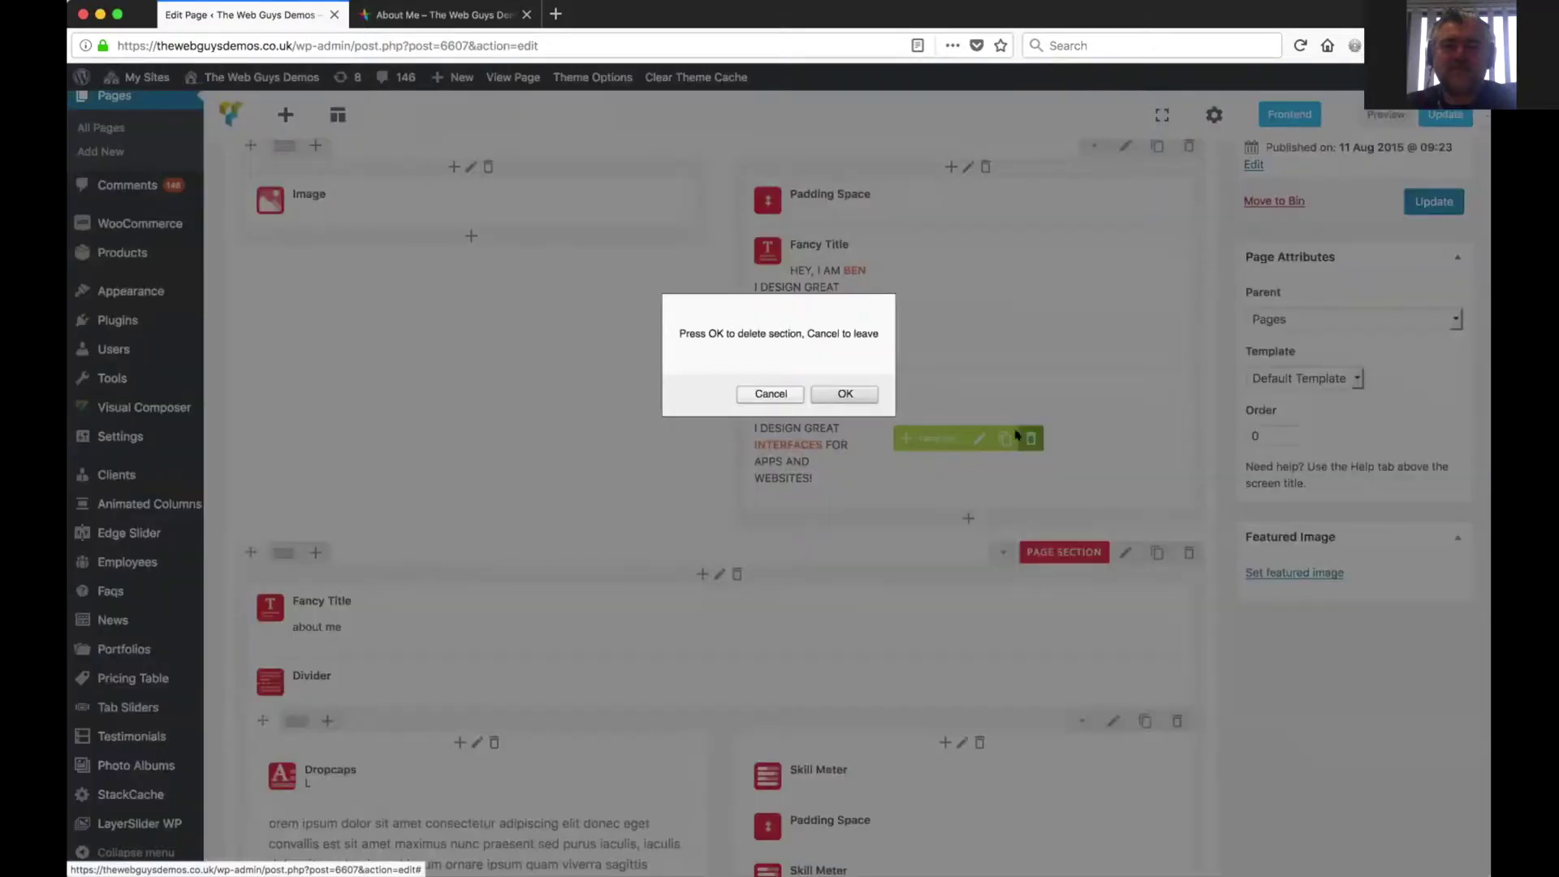
click(848, 394)
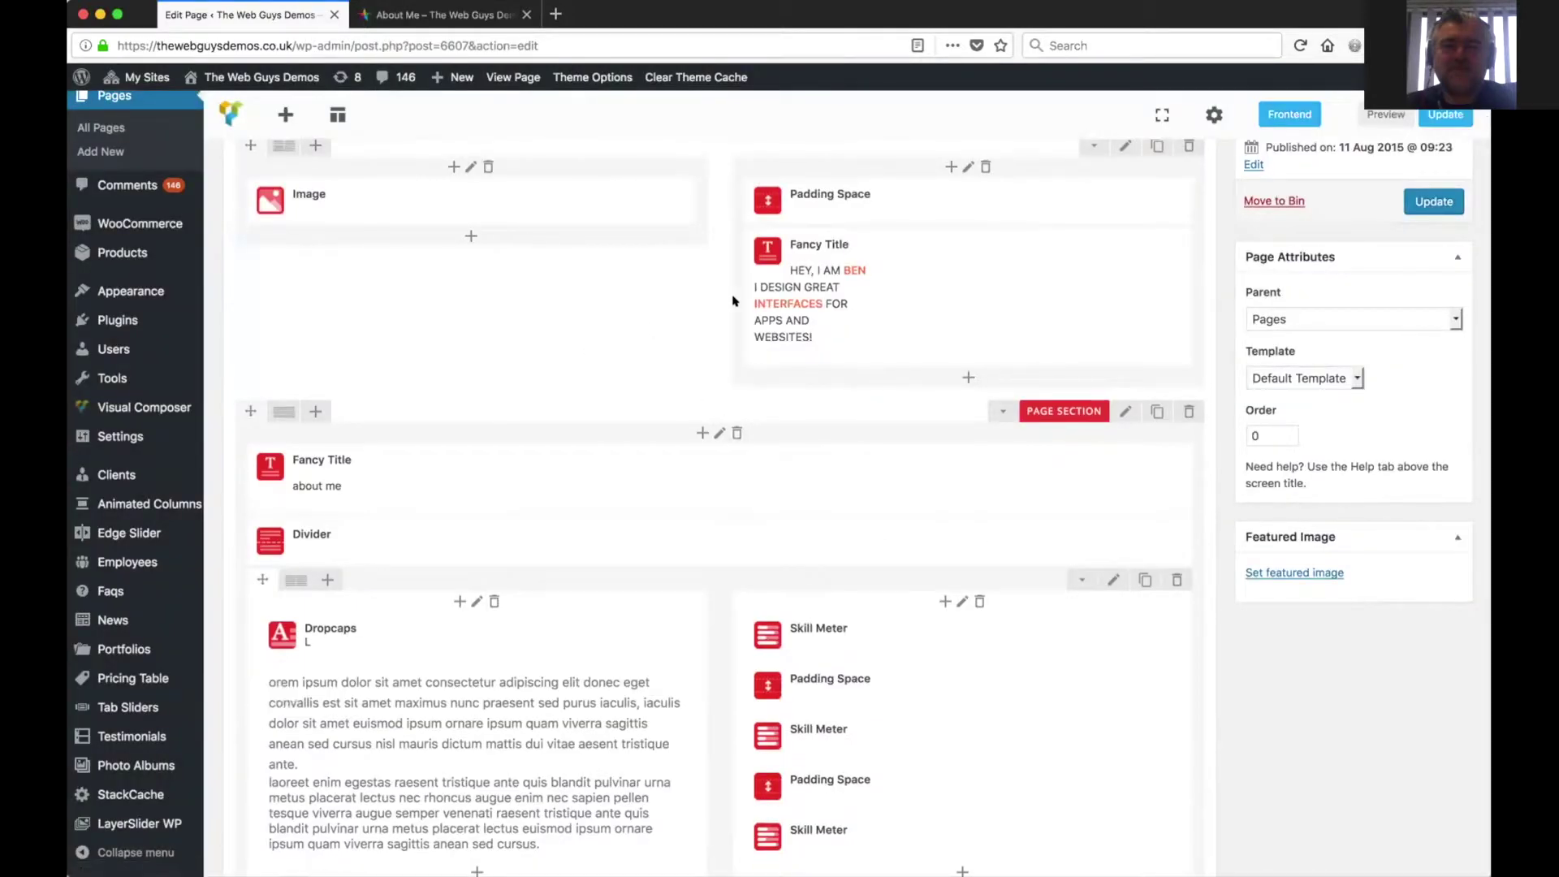
- Open the settings of the introductory Fancy Title beside the image and review its text content and general options
mouse_move(1068, 294)
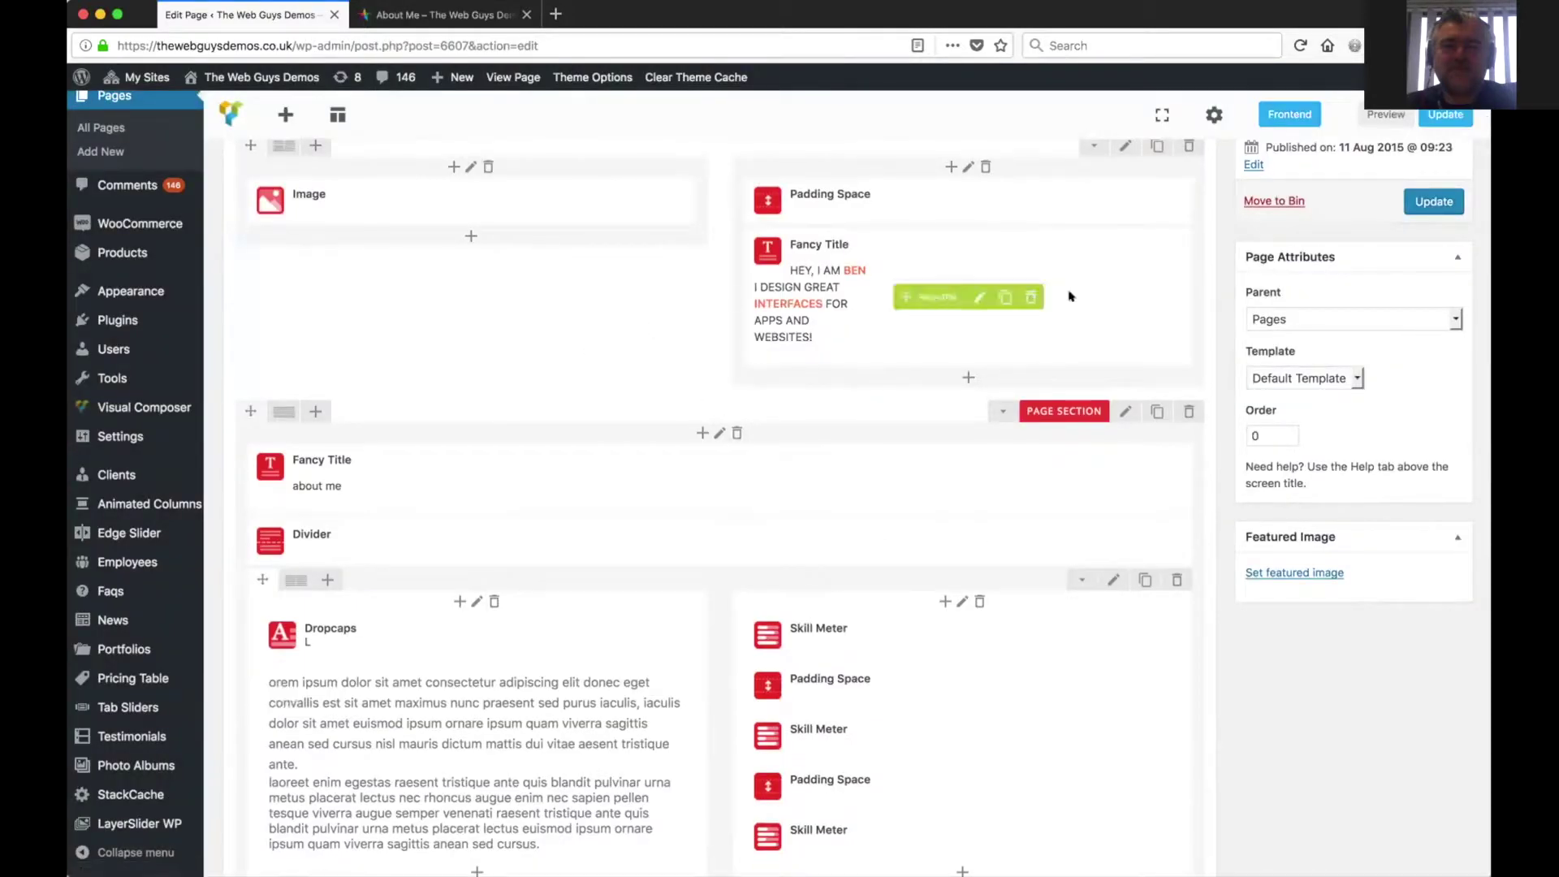
click(977, 298)
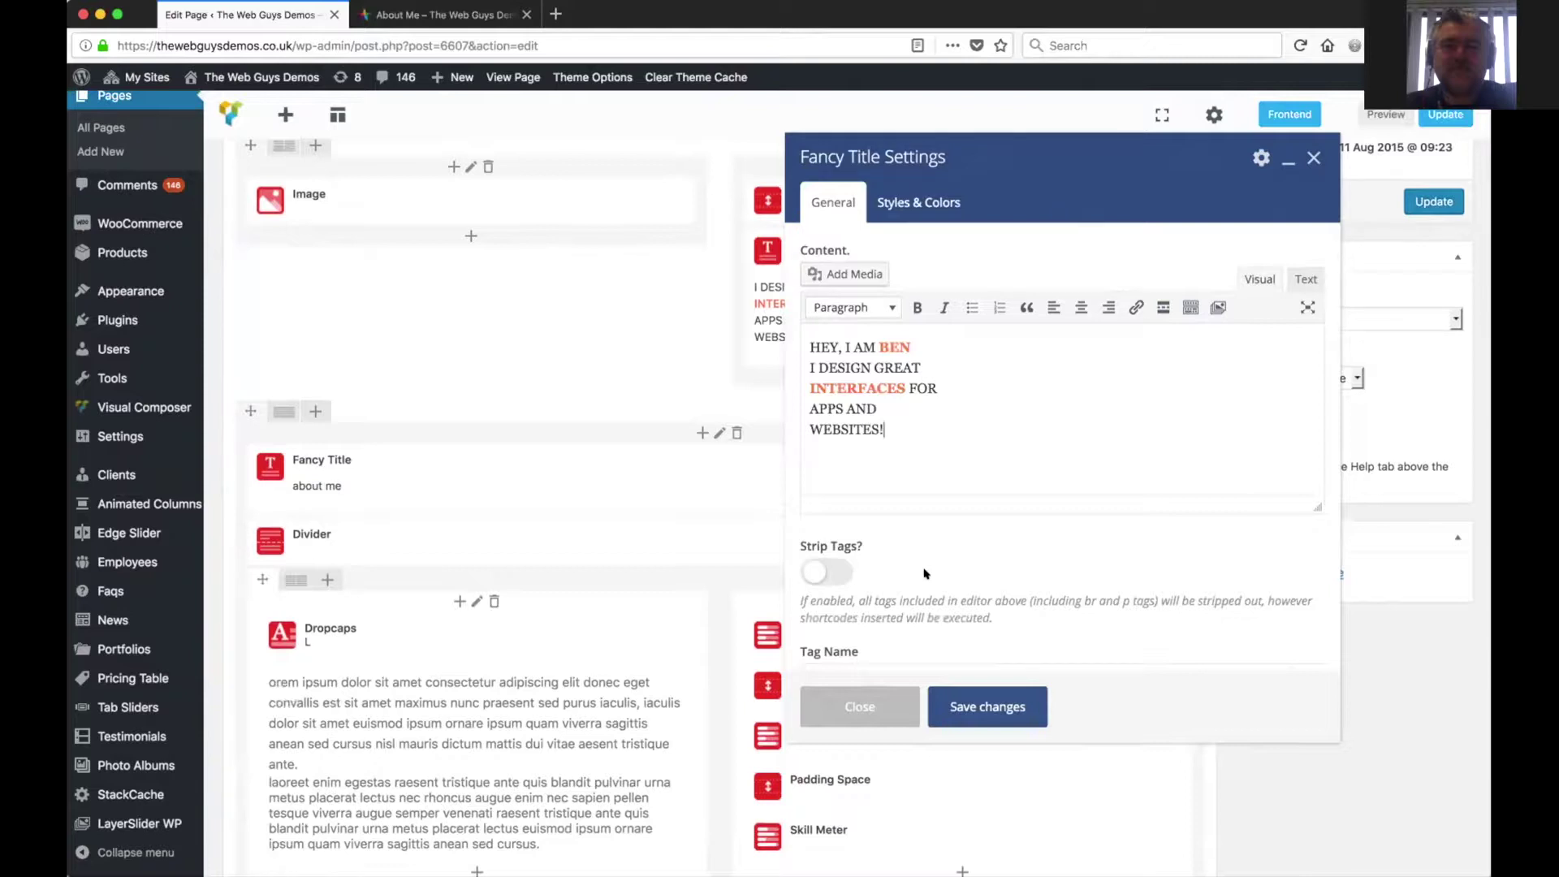
scroll(924, 574, down, 10)
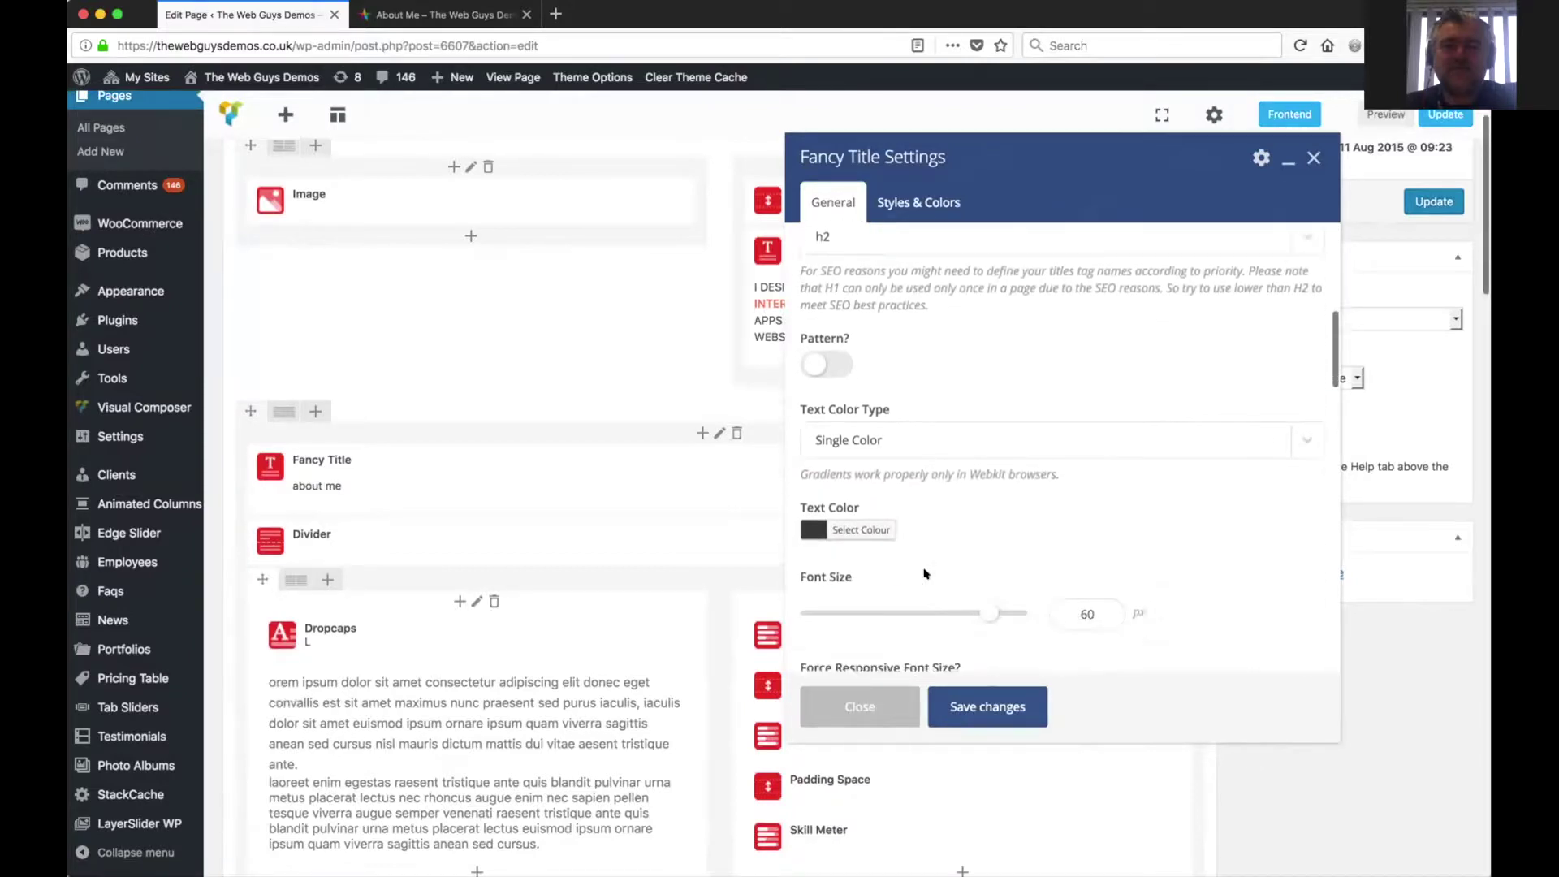
scroll(925, 573, up, 10)
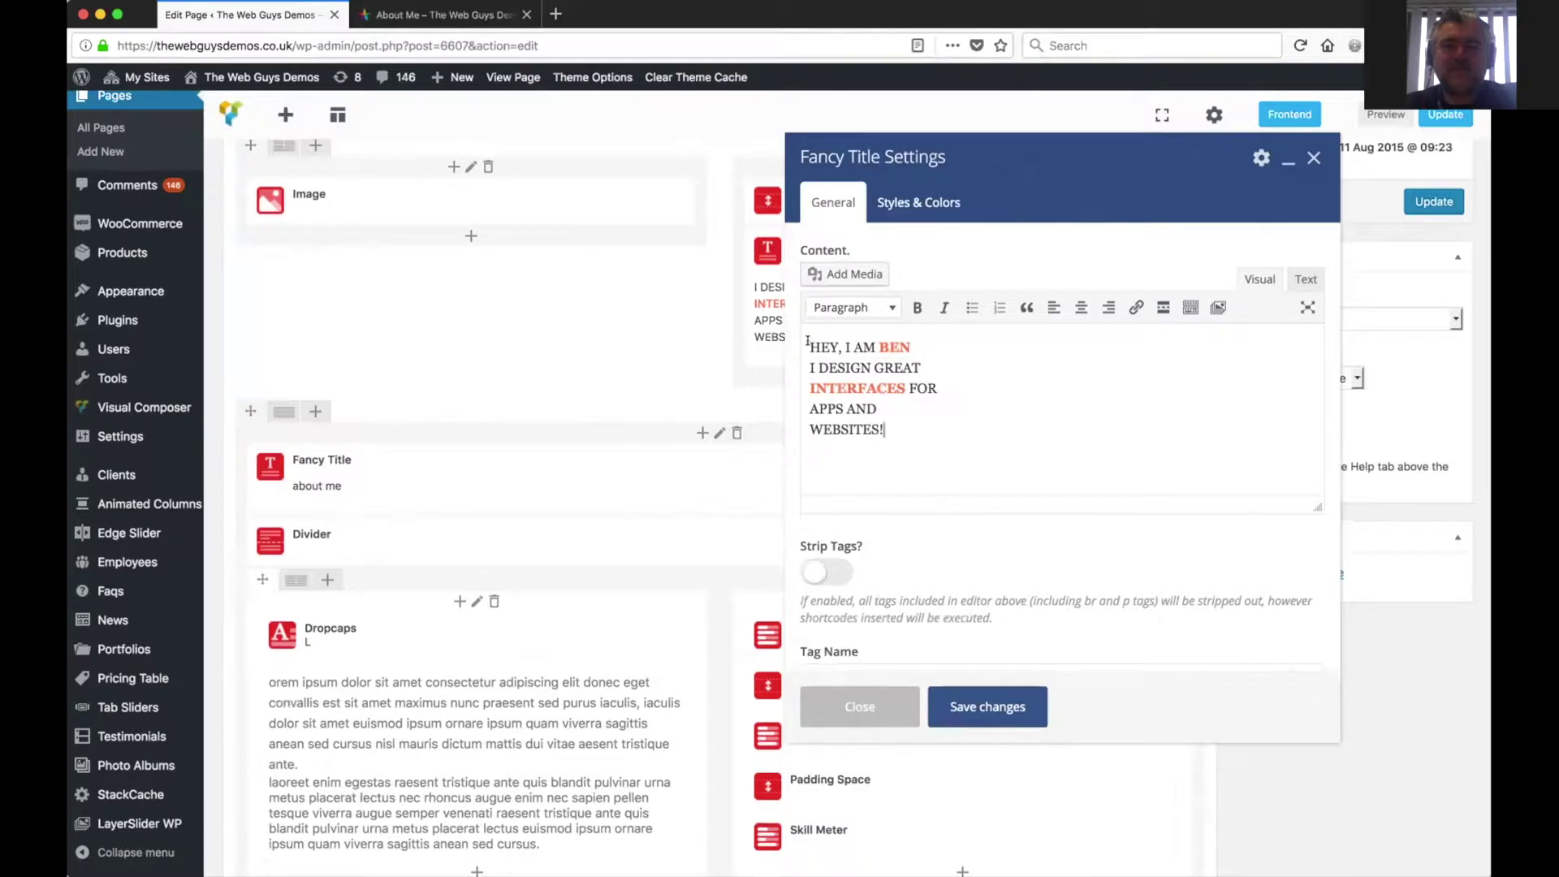
drag(807, 341, 917, 339)
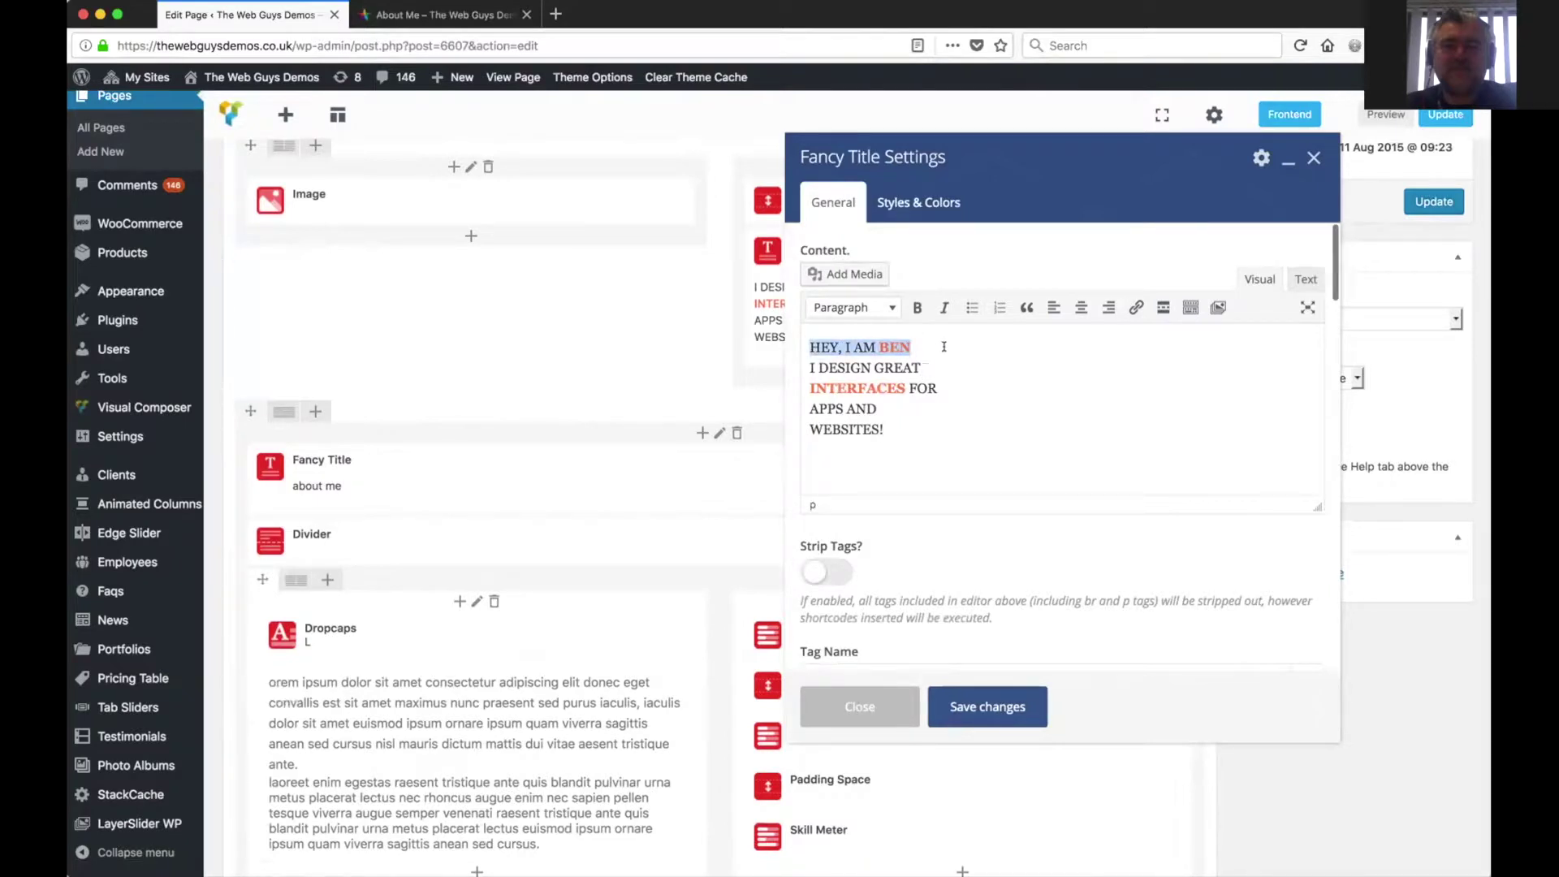
click(942, 367)
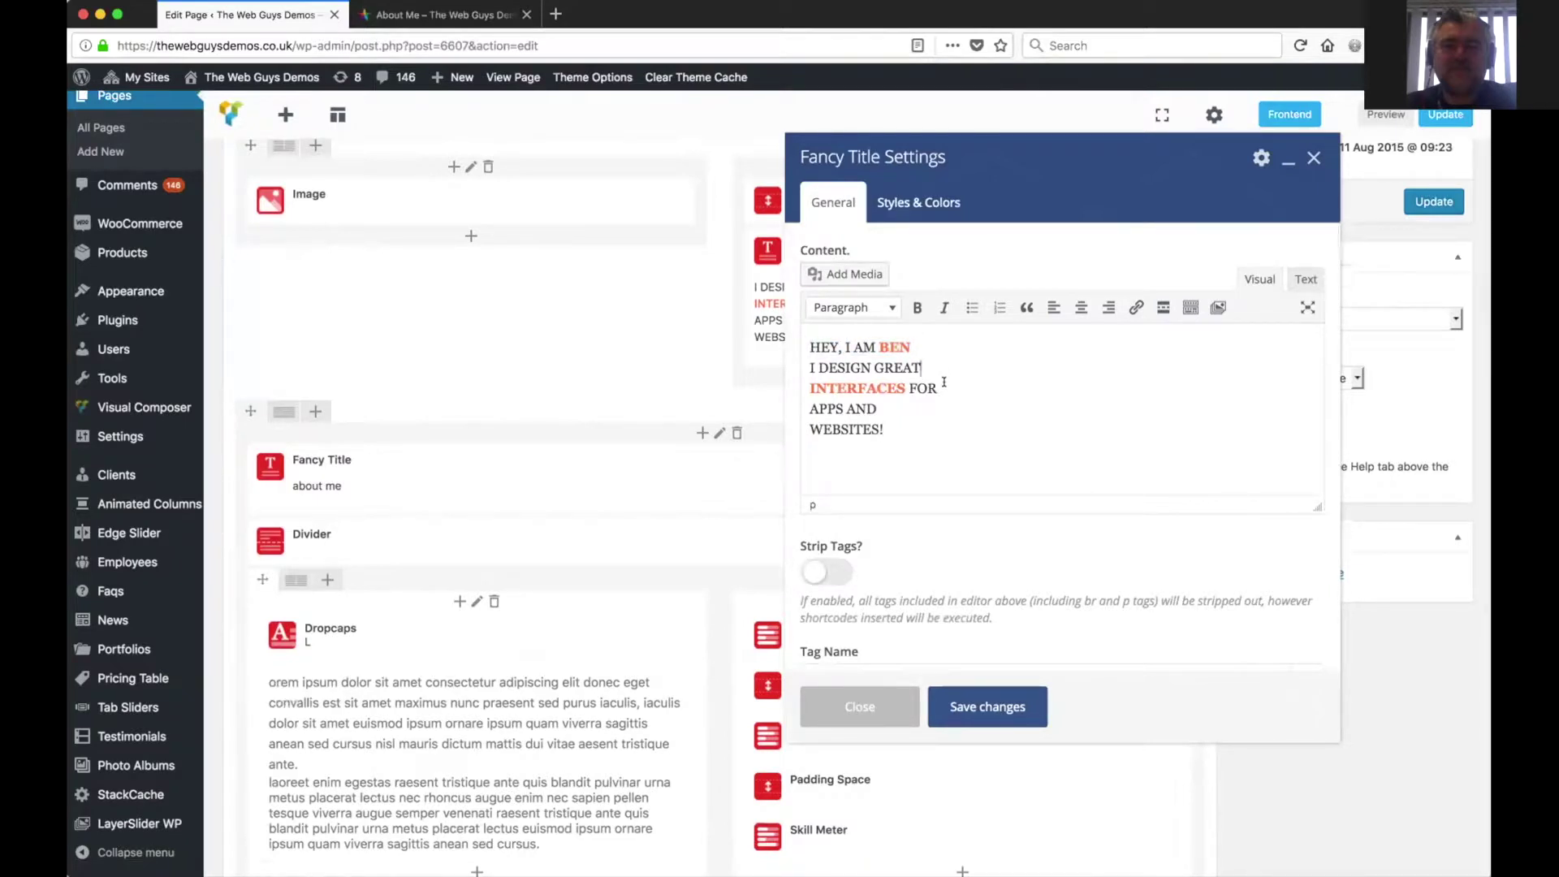
- Try adding filler text at the end of the Fancy Title content and delete it, keeping the closing "WEBSITES!"
click(905, 409)
click(906, 423)
text(hdkhkahskahskahskhskhskhs)
key(BackSpace)
key(BackSpace)
key(BackSpace)
key(BackSpace)
key(BackSpace)
key(BackSpace)
key(BackSpace)
key(BackSpace)
key(BackSpace)
key(BackSpace)
key(BackSpace)
key(BackSpace)
key(BackSpace)
key(BackSpace)
key(BackSpace)
key(BackSpace)
key(BackSpace)
key(BackSpace)
key(BackSpace)
key(BackSpace)
key(BackSpace)
key(BackSpace)
key(BackSpace)
key(BackSpace)
key(BackSpace)
key(BackSpace)
text(!)
- Try inserting a link on the word DESIGN in the Fancy Title content without entering a URL
drag(879, 346, 911, 346)
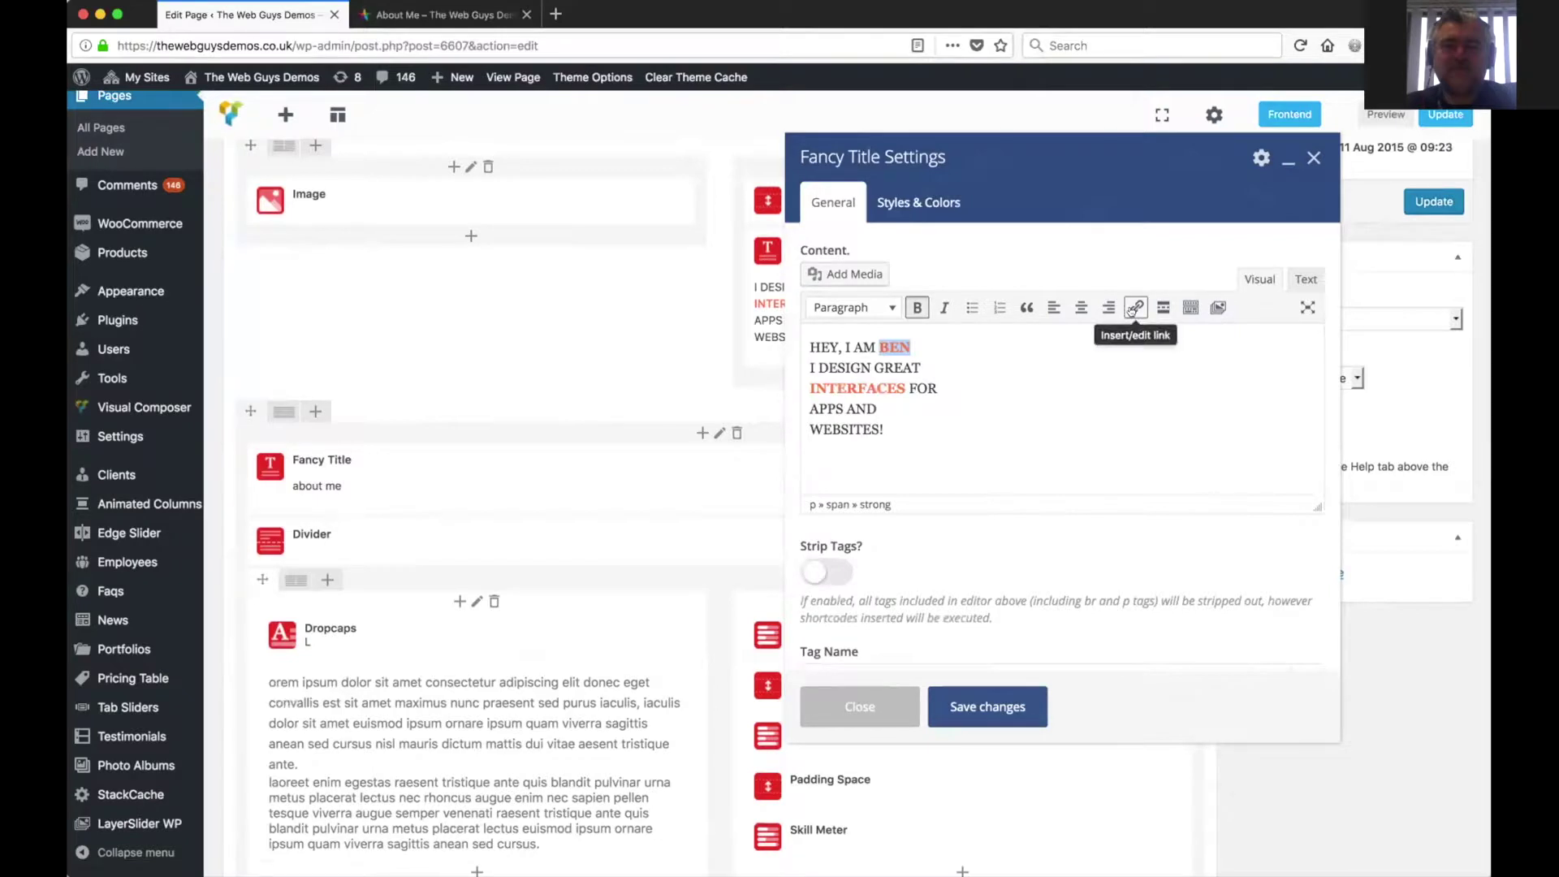
drag(818, 366, 866, 355)
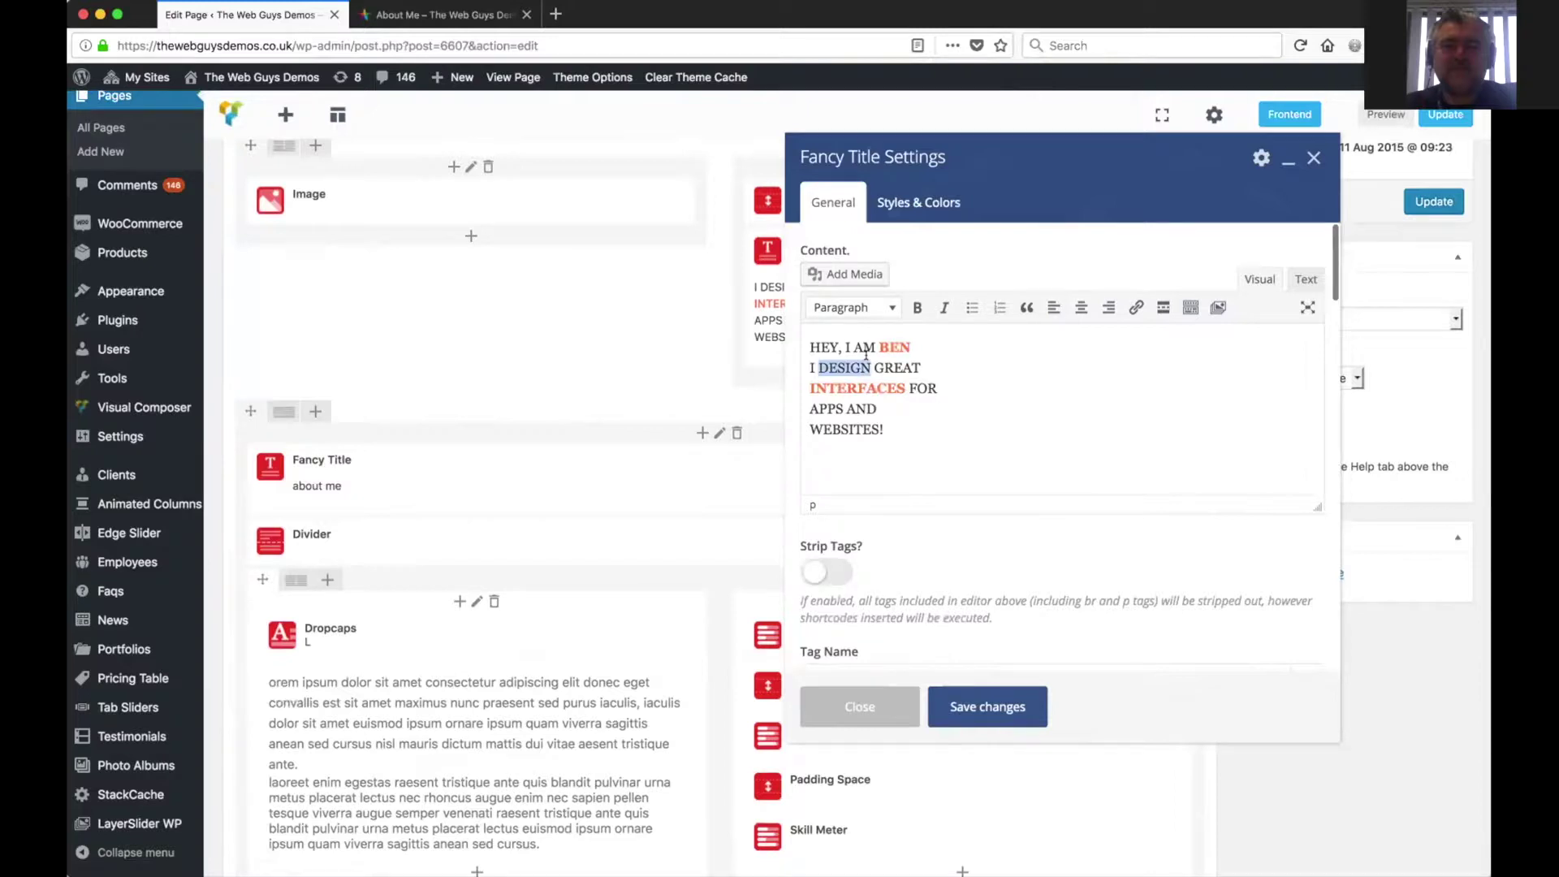
click(1134, 306)
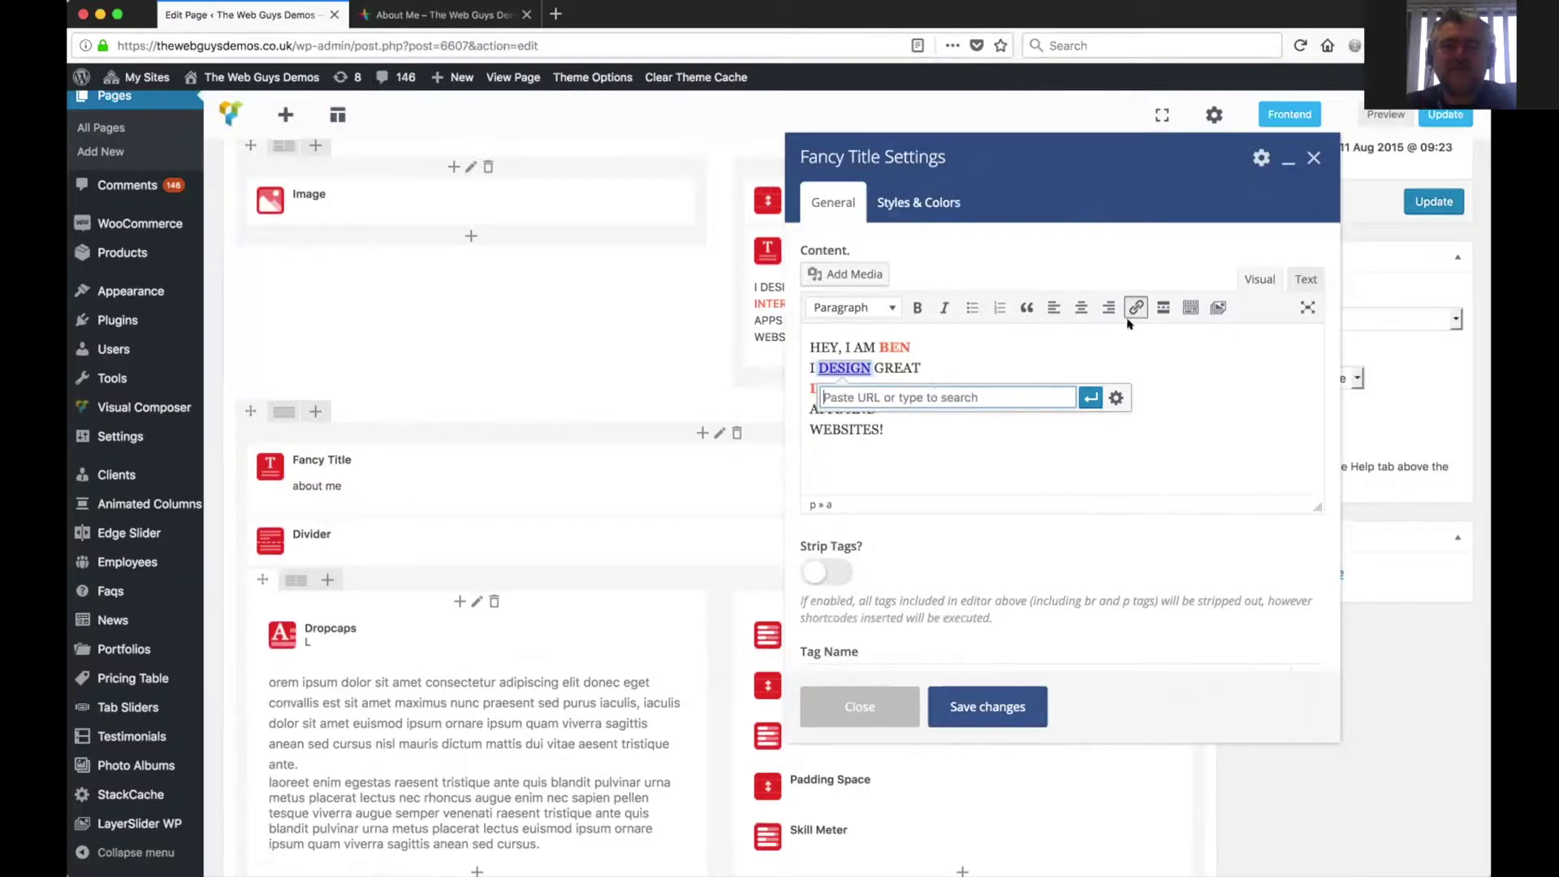
click(1061, 354)
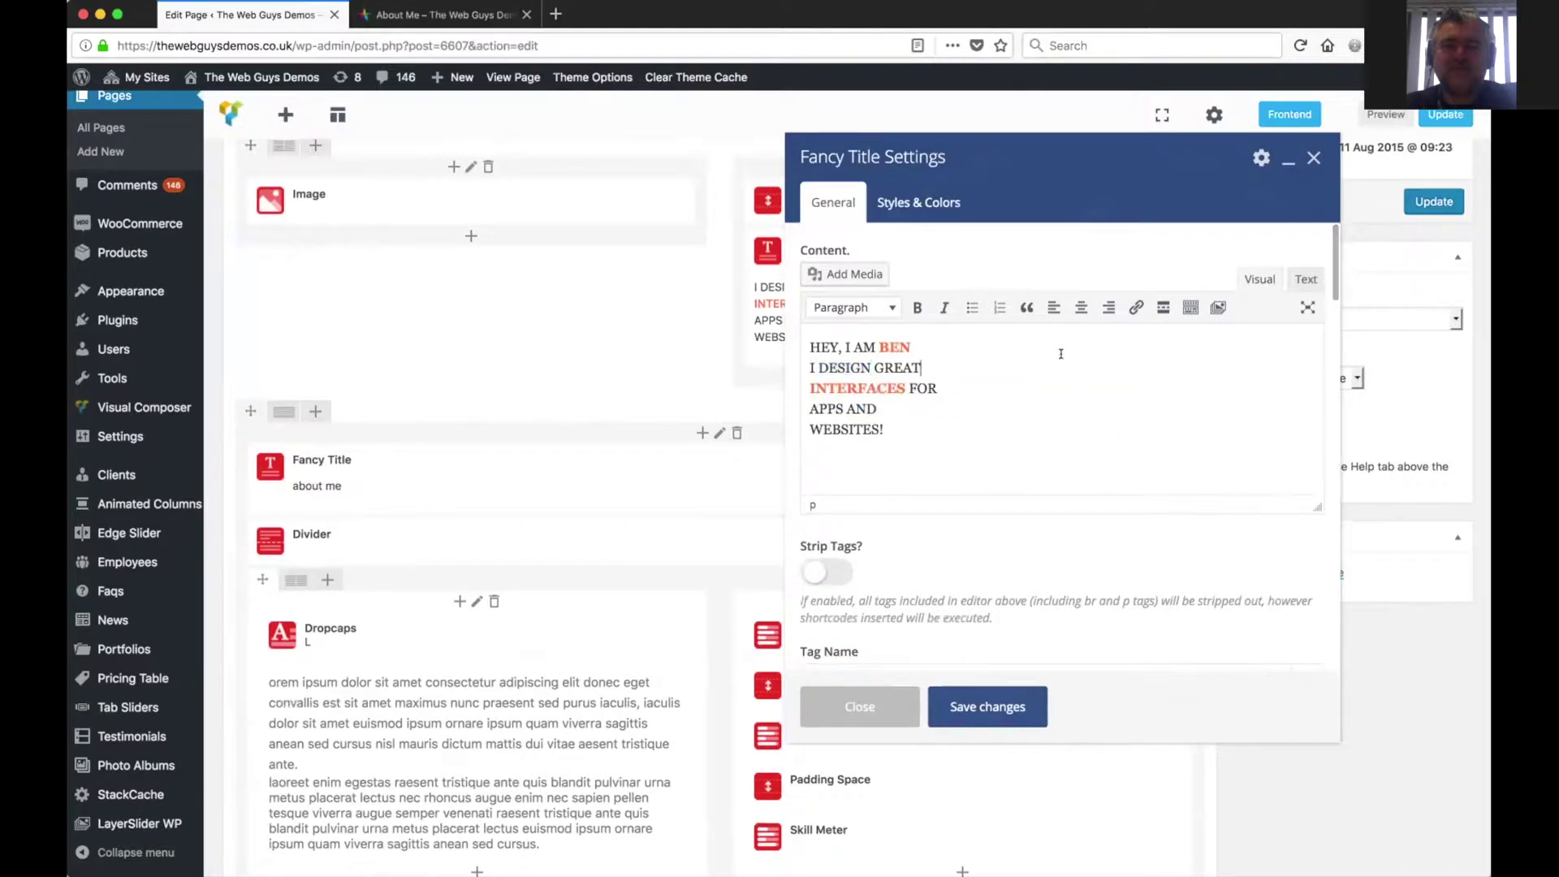
- Show the text editor's additional formatting tools and review the Fancy Title's tag, text color, font size and line height settings
click(1190, 306)
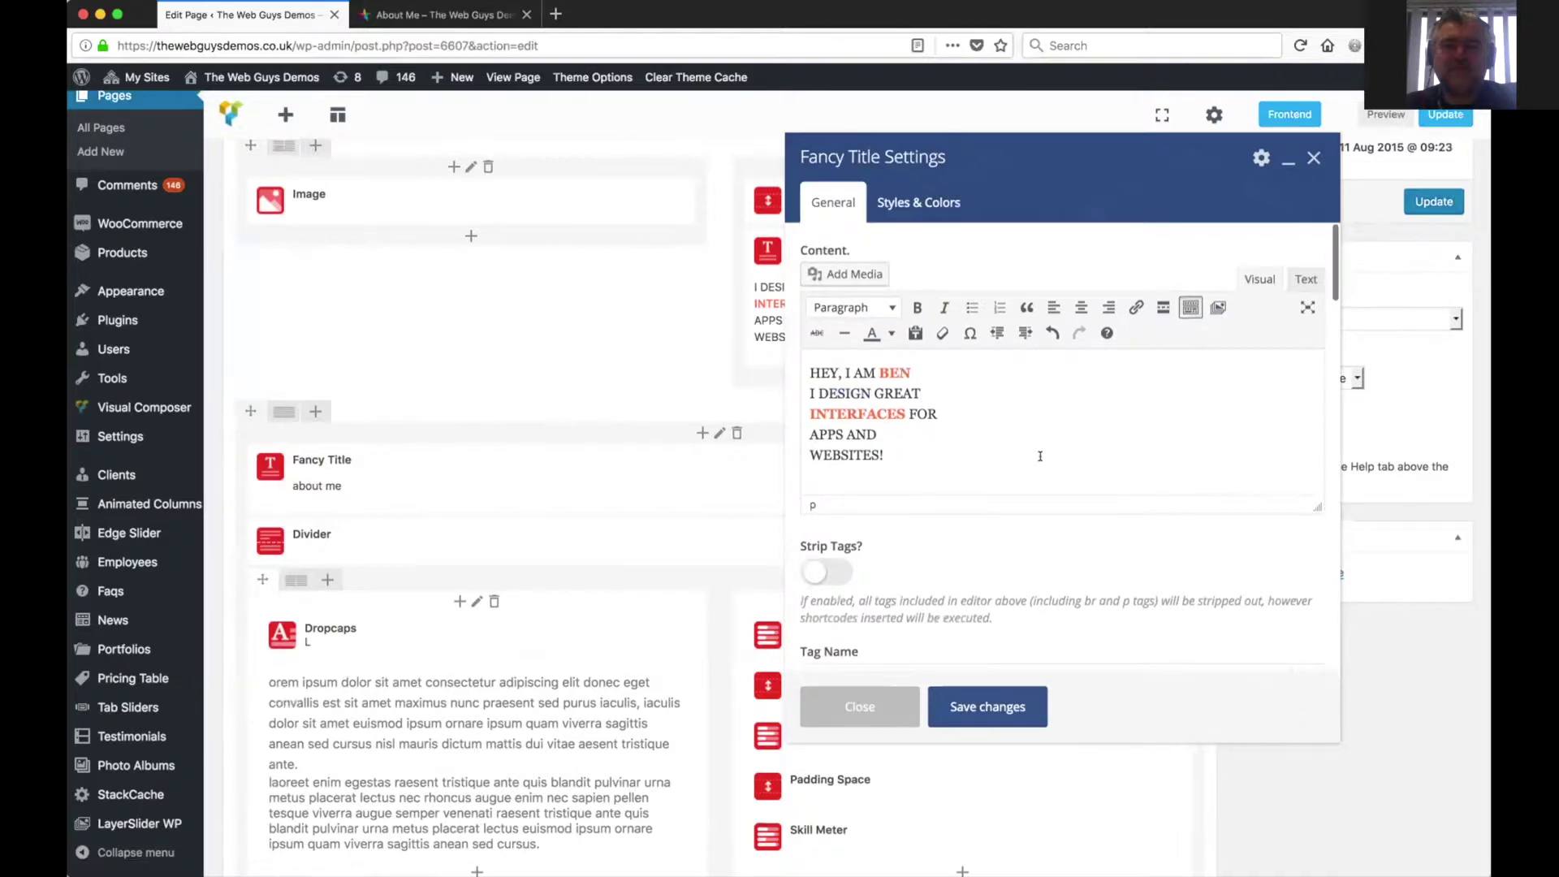
scroll(1040, 457, down, 5)
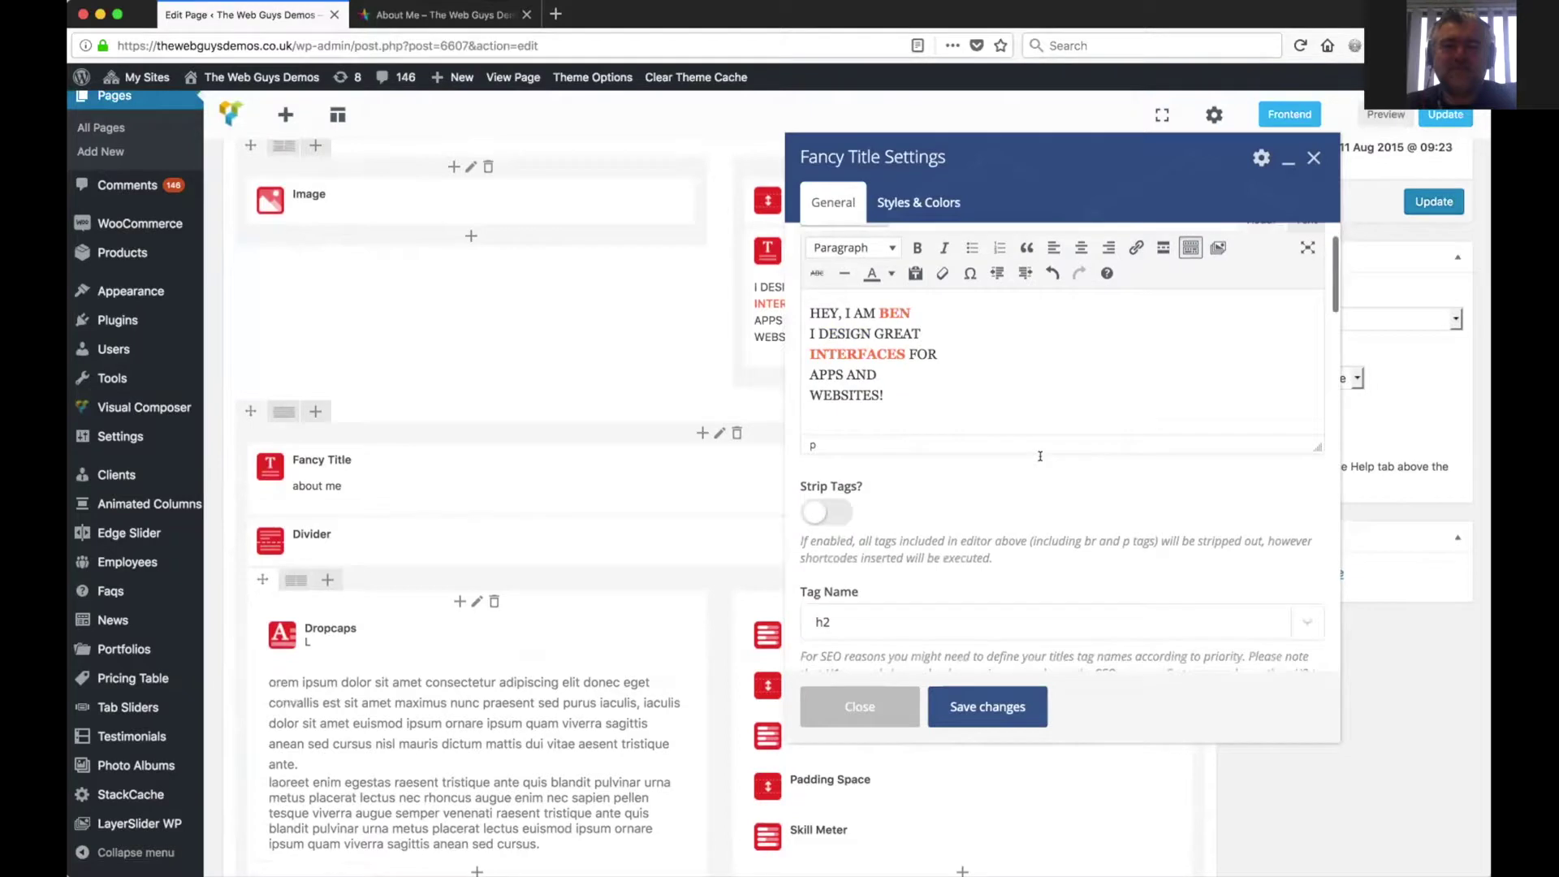
scroll(1041, 457, down, 4)
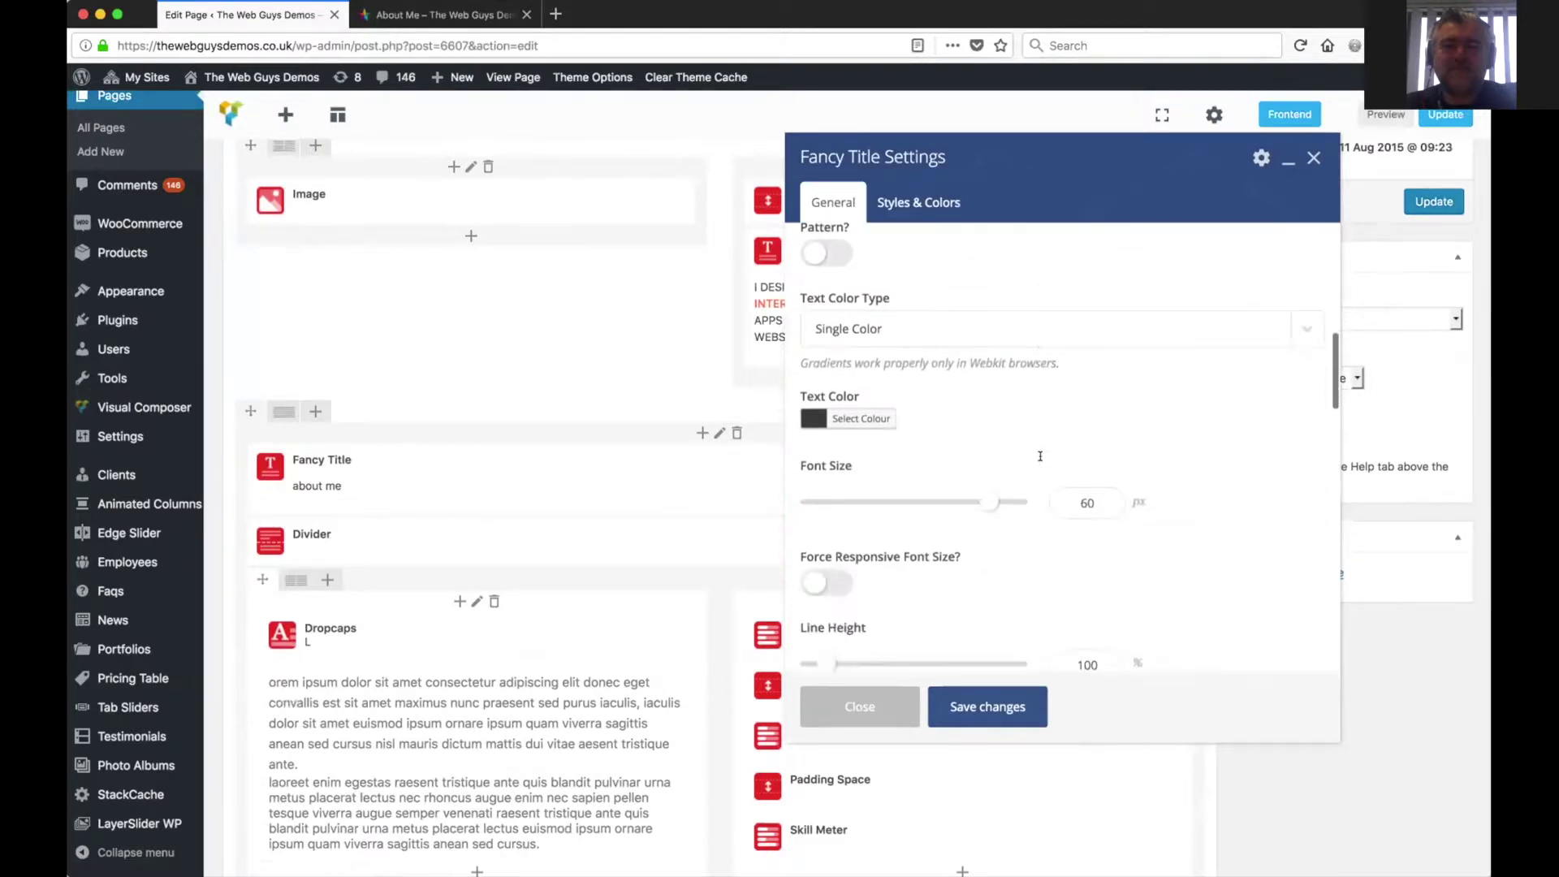
scroll(1040, 460, up, 2)
scroll(1040, 460, down, 4)
scroll(1040, 460, up, 2)
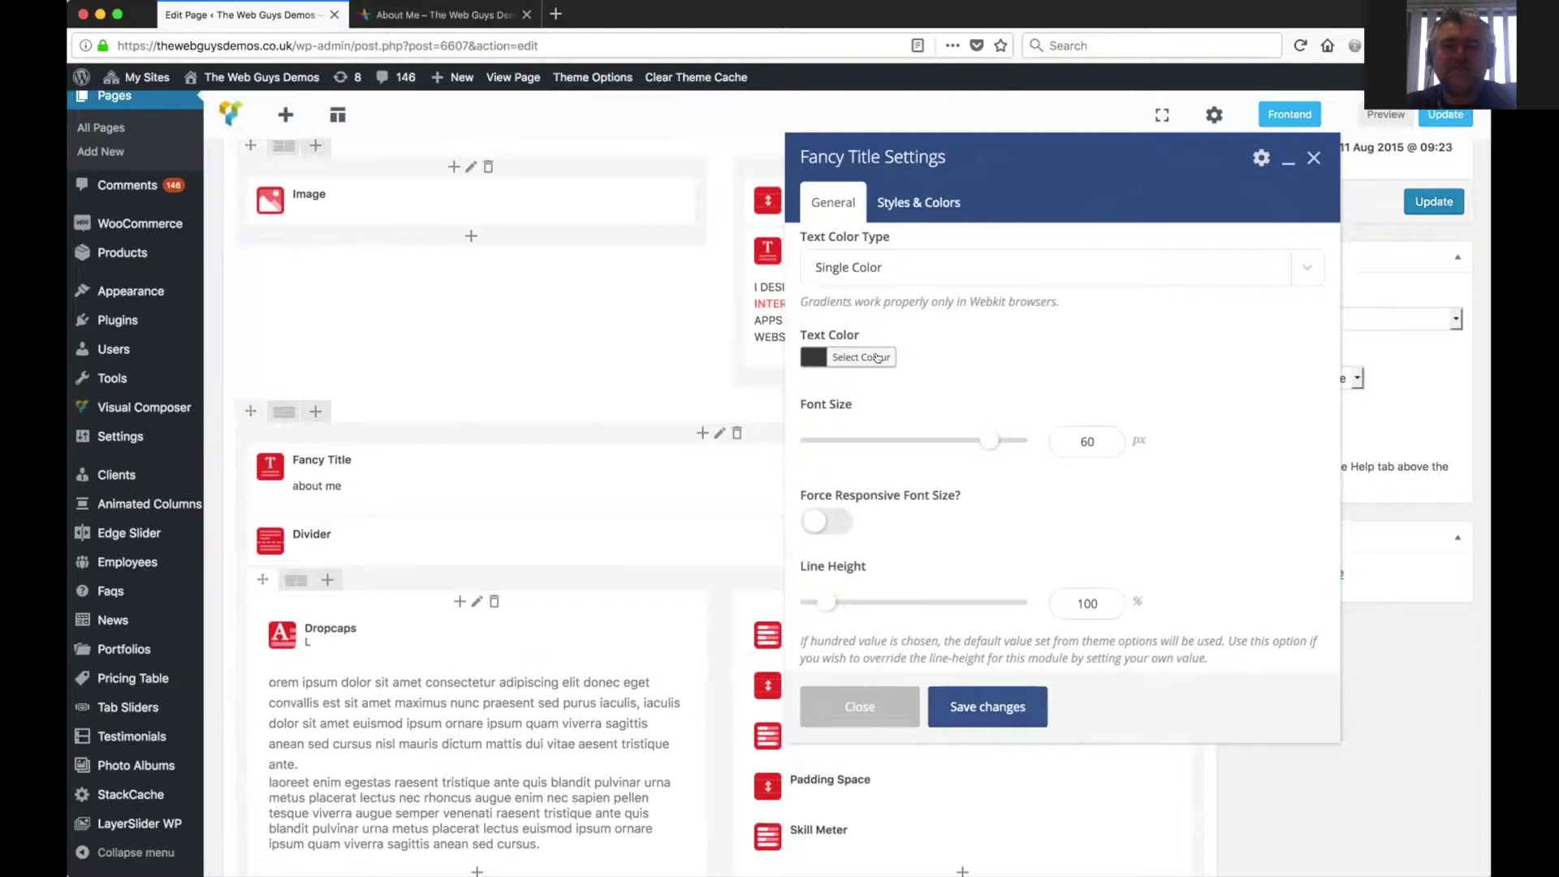
scroll(1144, 554, down, 2)
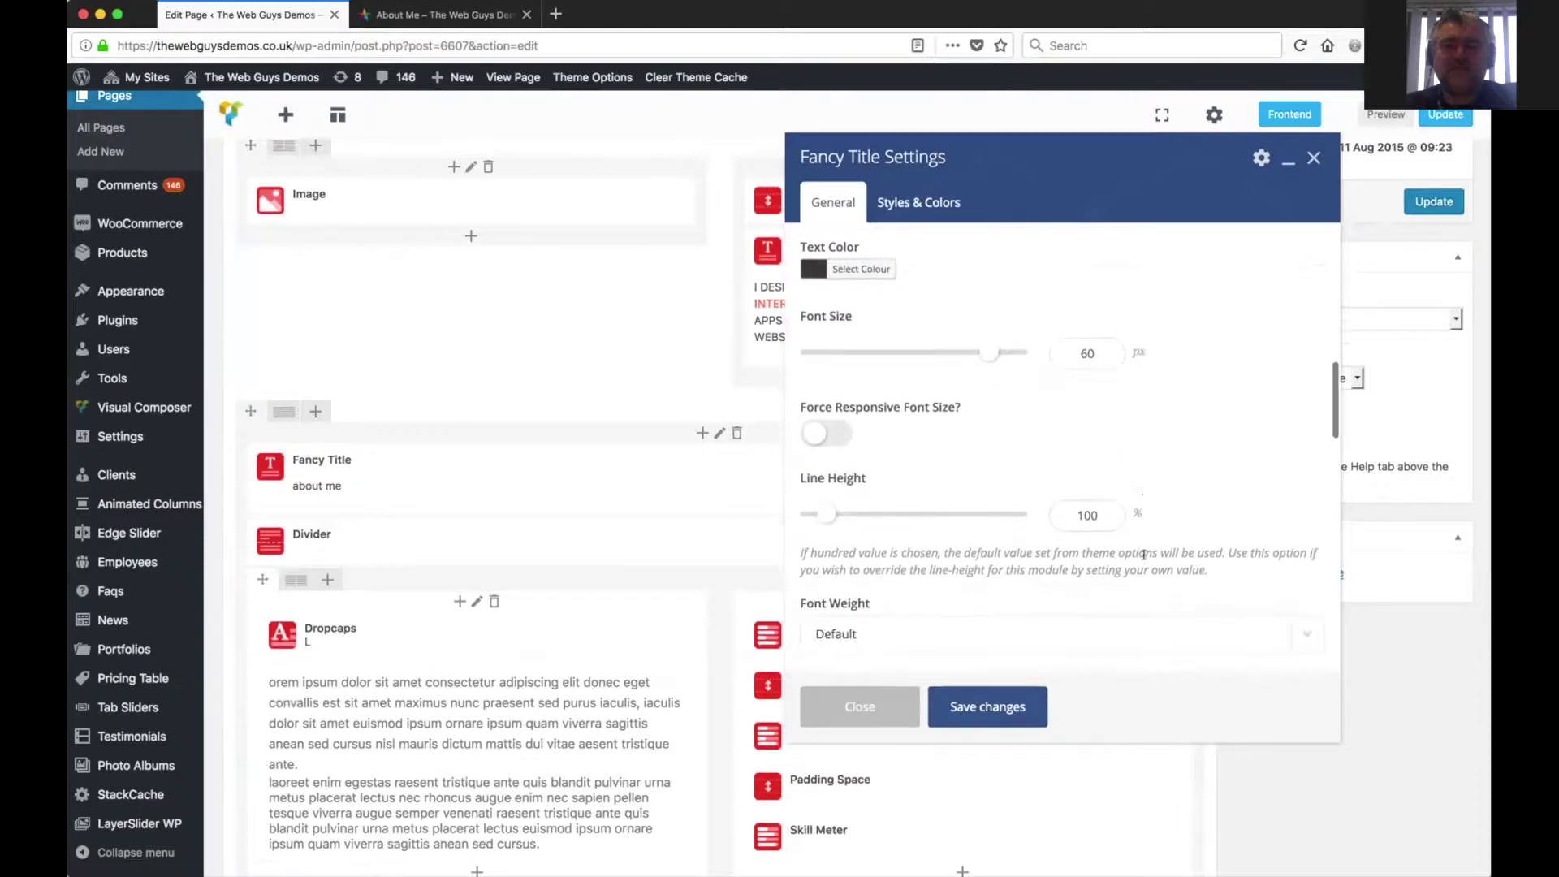
scroll(1143, 555, down, 1)
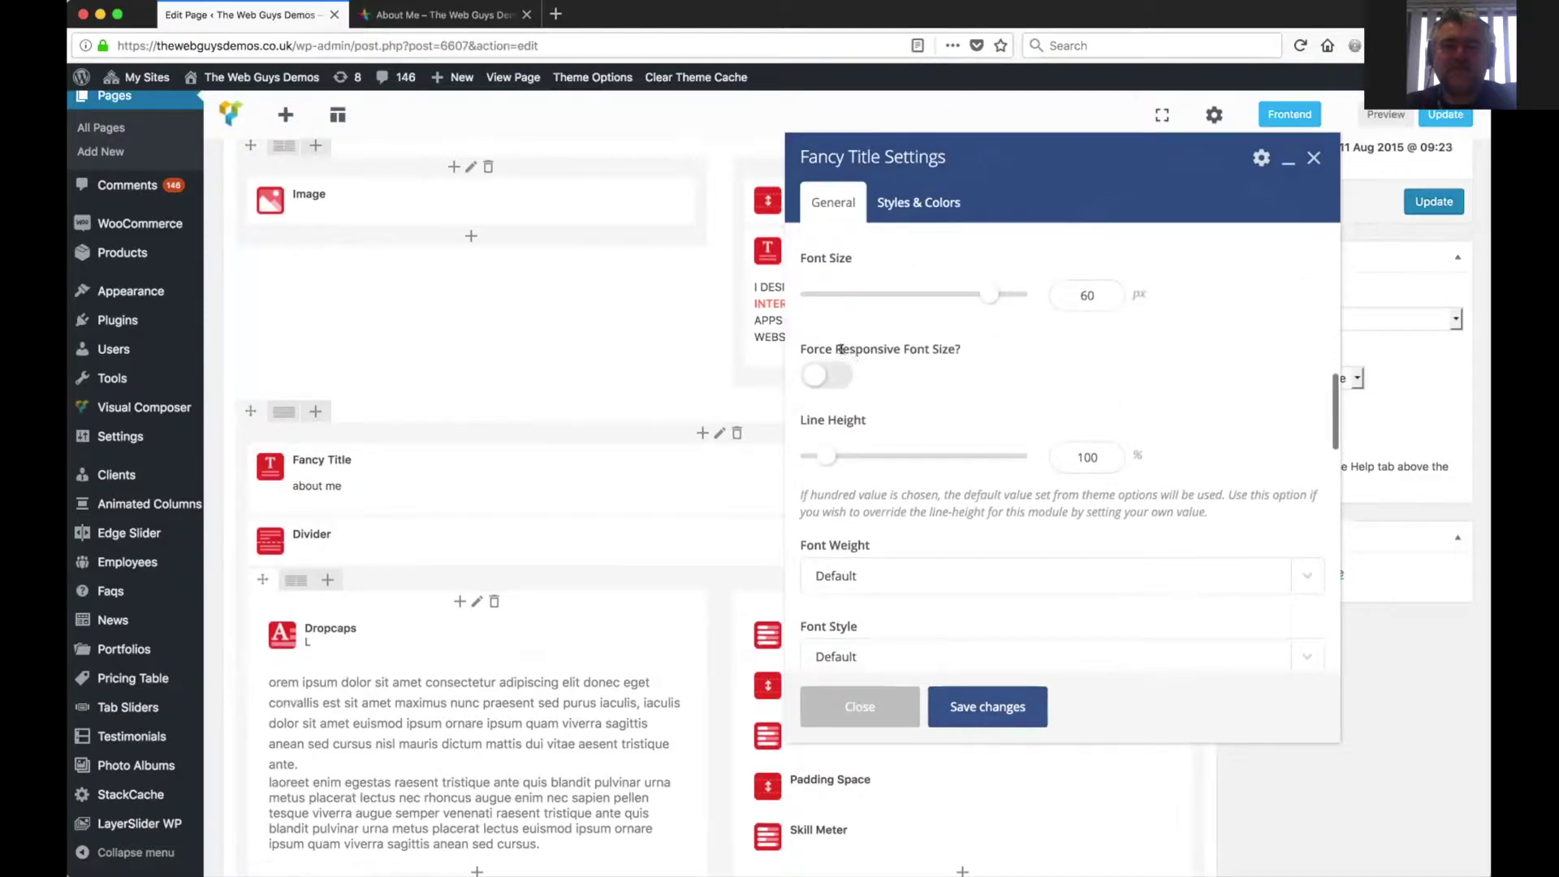
- Turn on Force Responsive Font Size to view the desktop, tablet and mobile size options, and turn it off again
drag(835, 339, 895, 336)
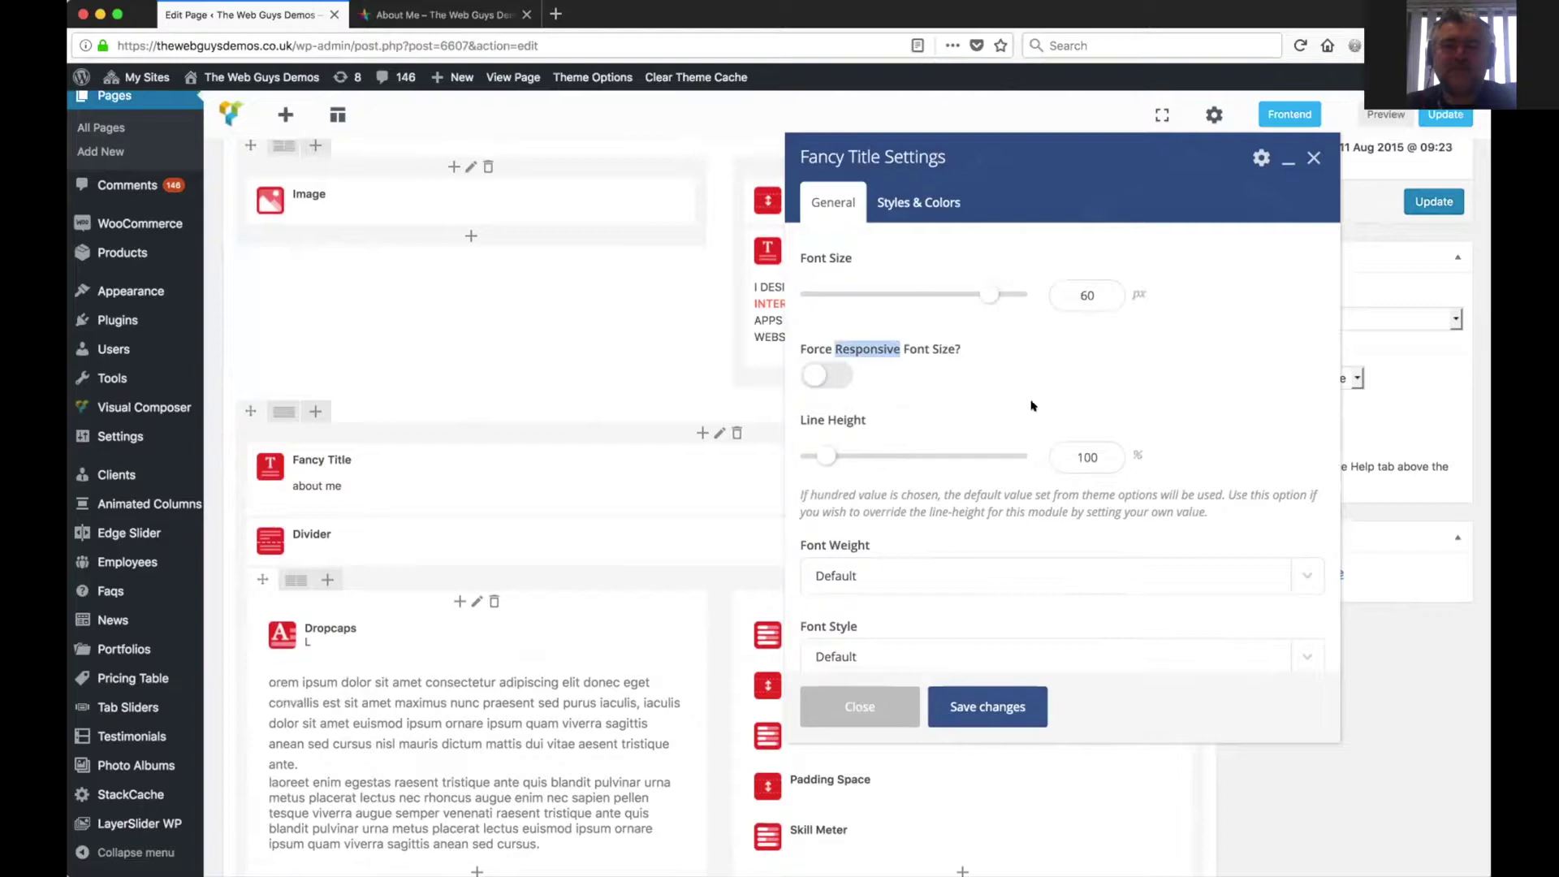
click(828, 373)
scroll(932, 502, down, 2)
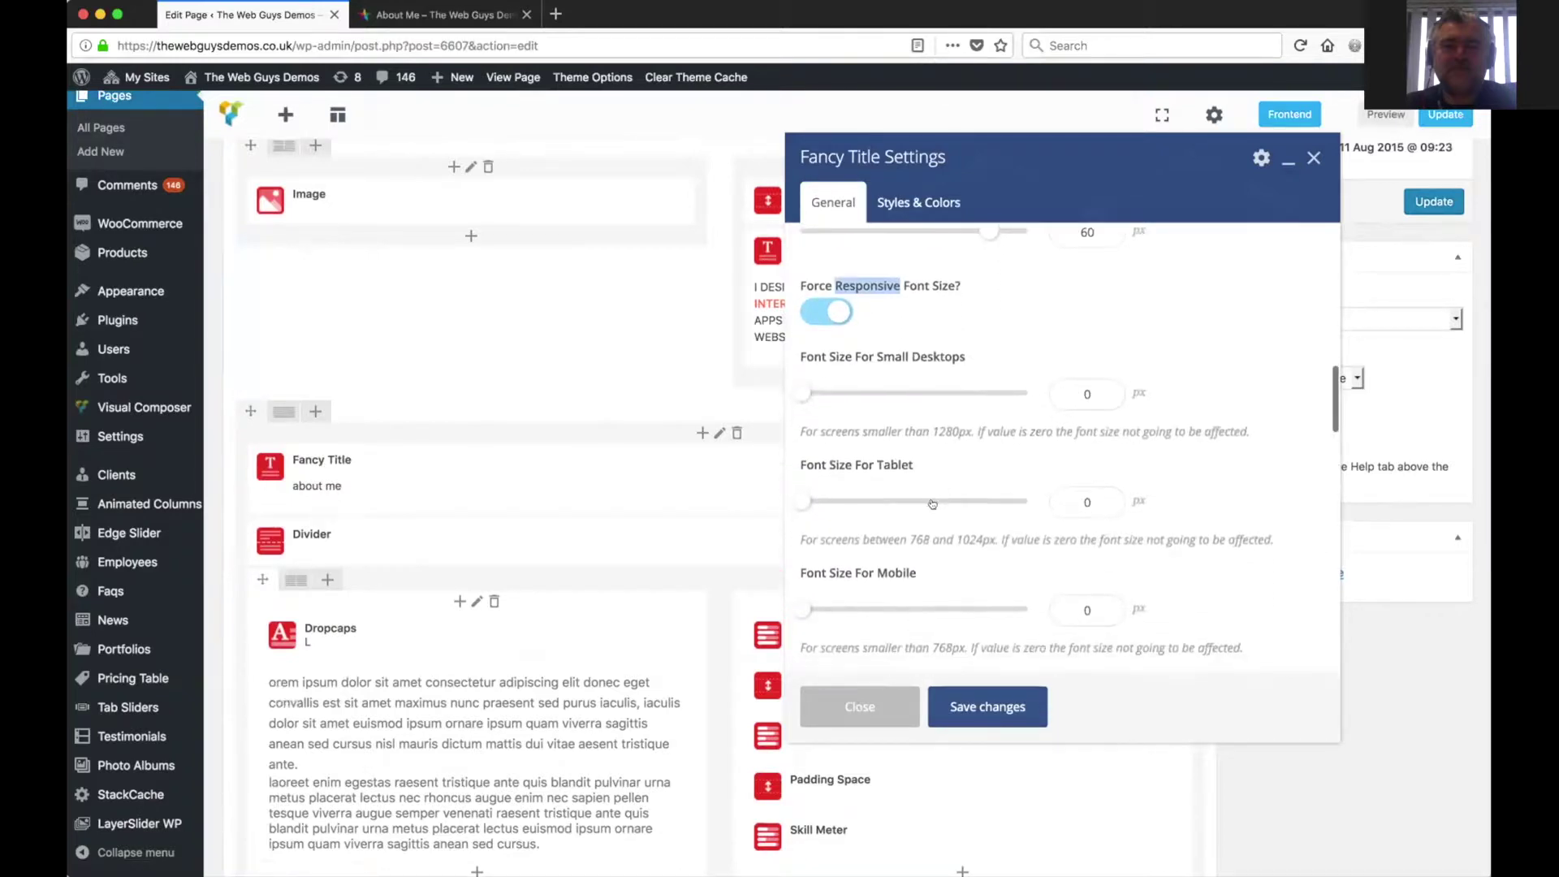
scroll(921, 601, down, 3)
scroll(918, 607, up, 2)
click(808, 303)
- Review the Fancy Title's remaining general settings and the Visibility For Devices options, and close the settings without saving
scroll(1016, 599, down, 4)
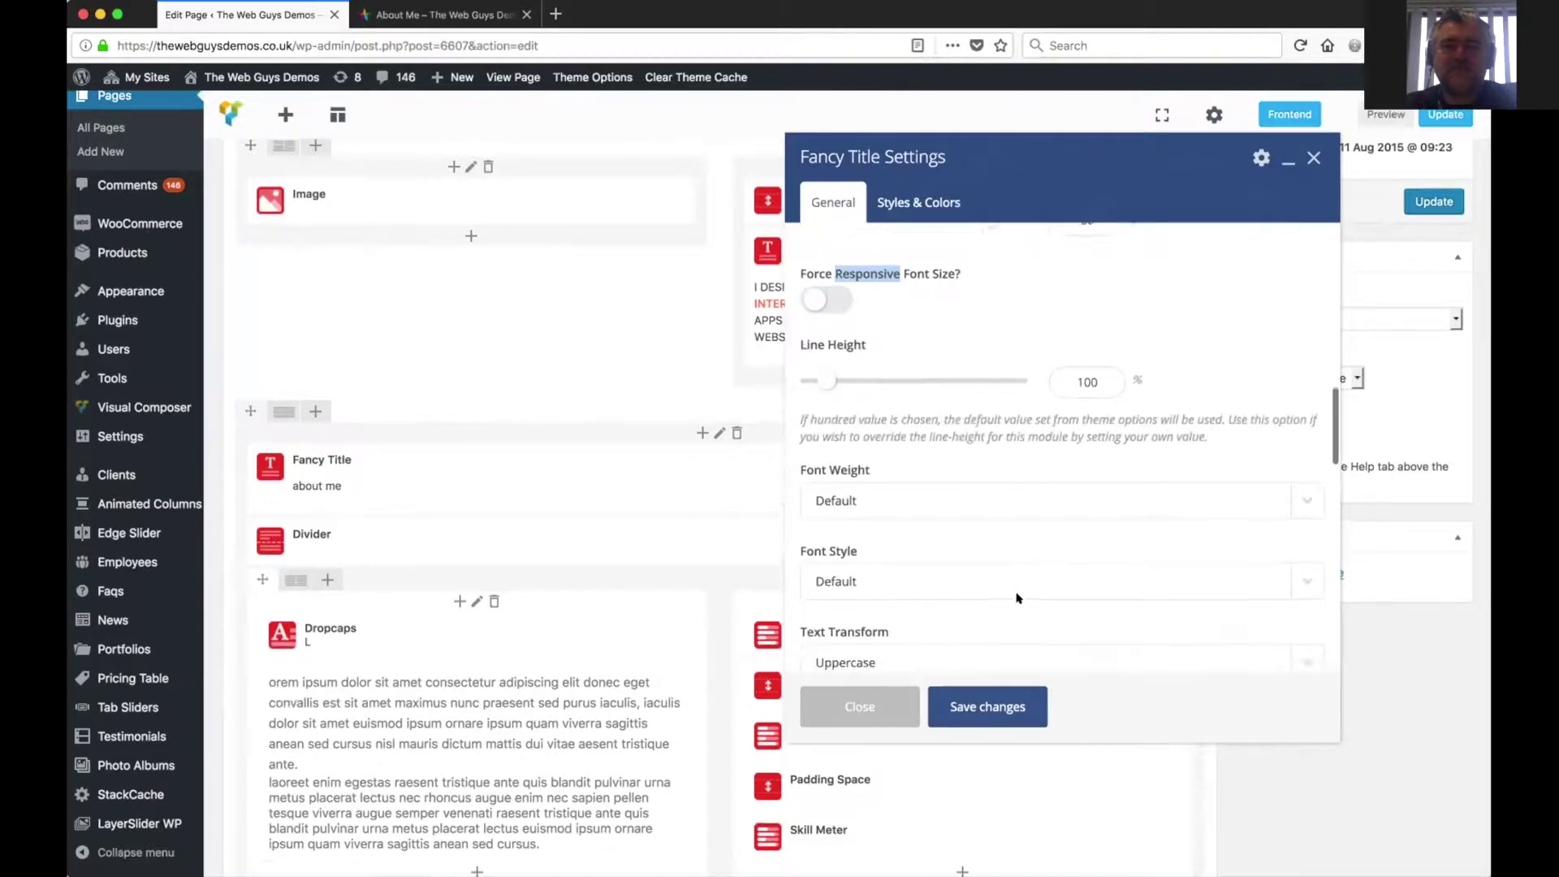
scroll(1017, 598, down, 10)
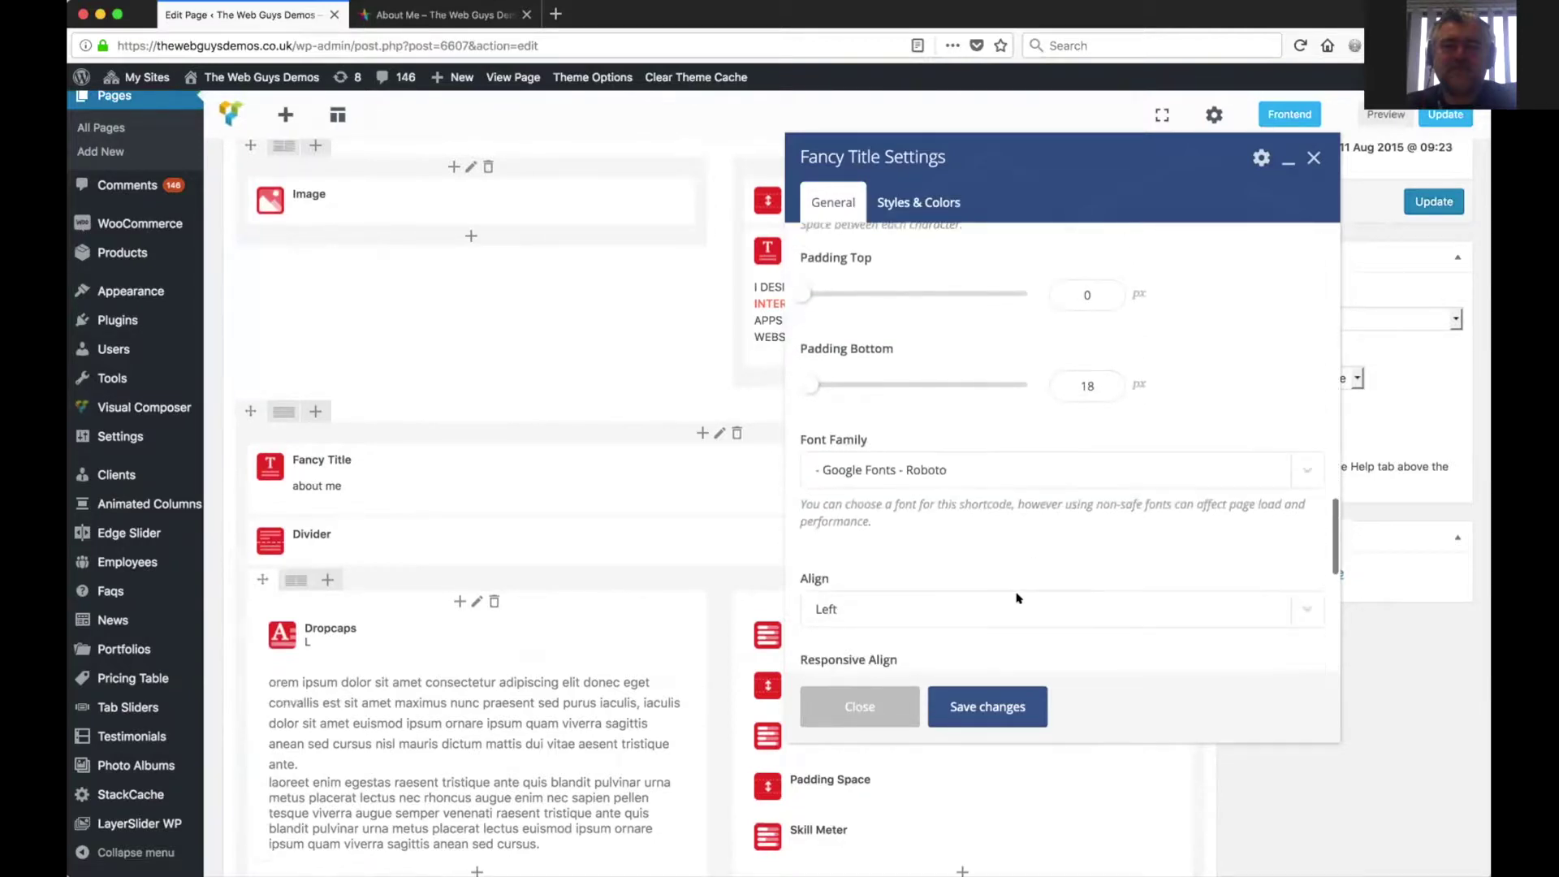
scroll(1017, 599, down, 3)
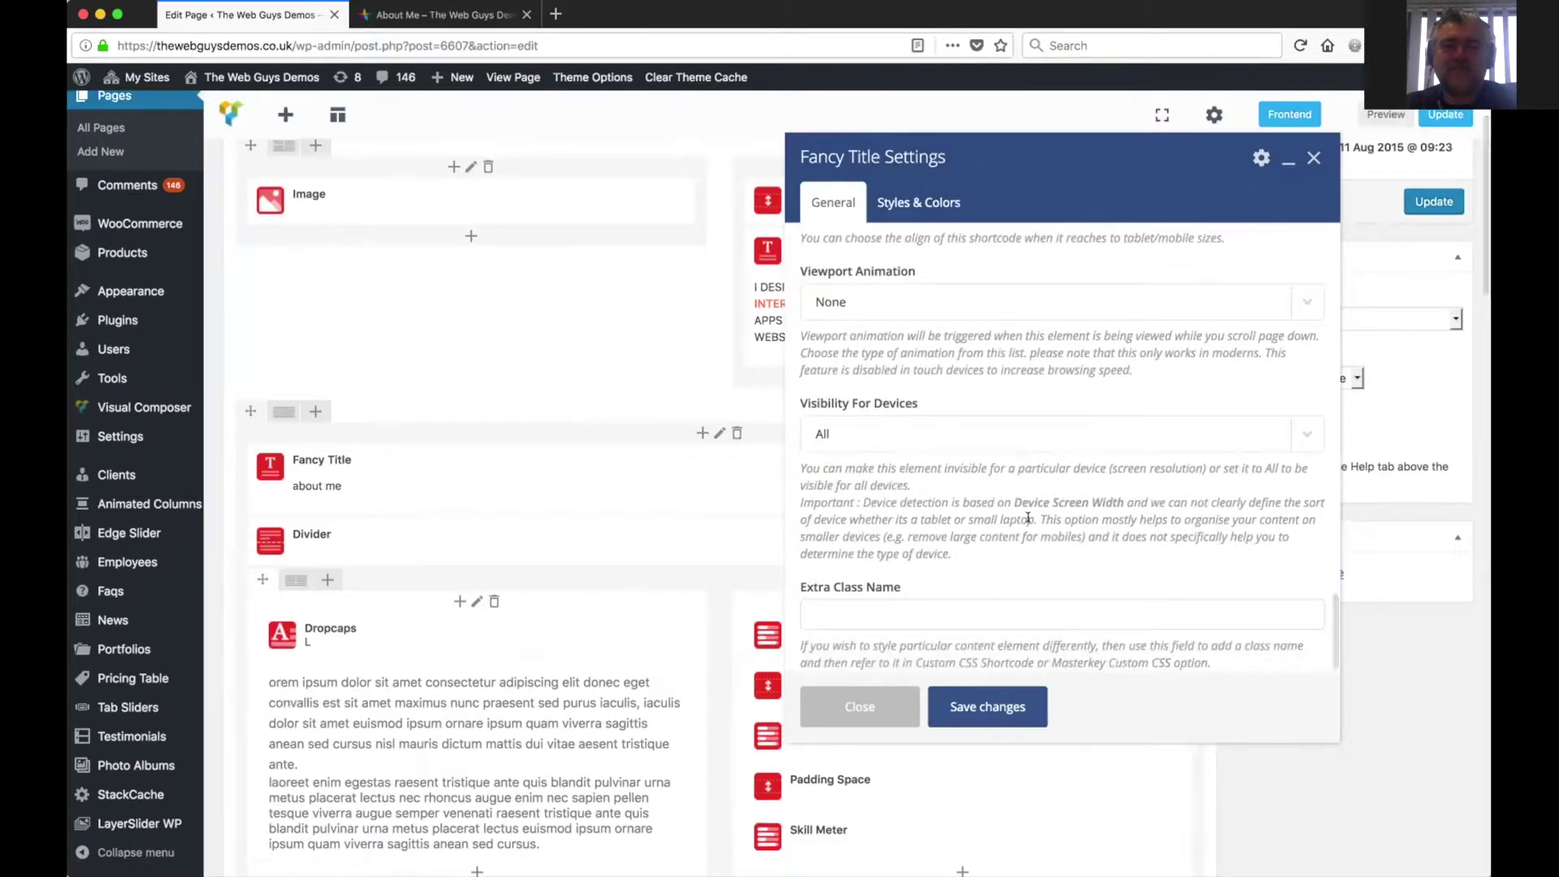
click(944, 433)
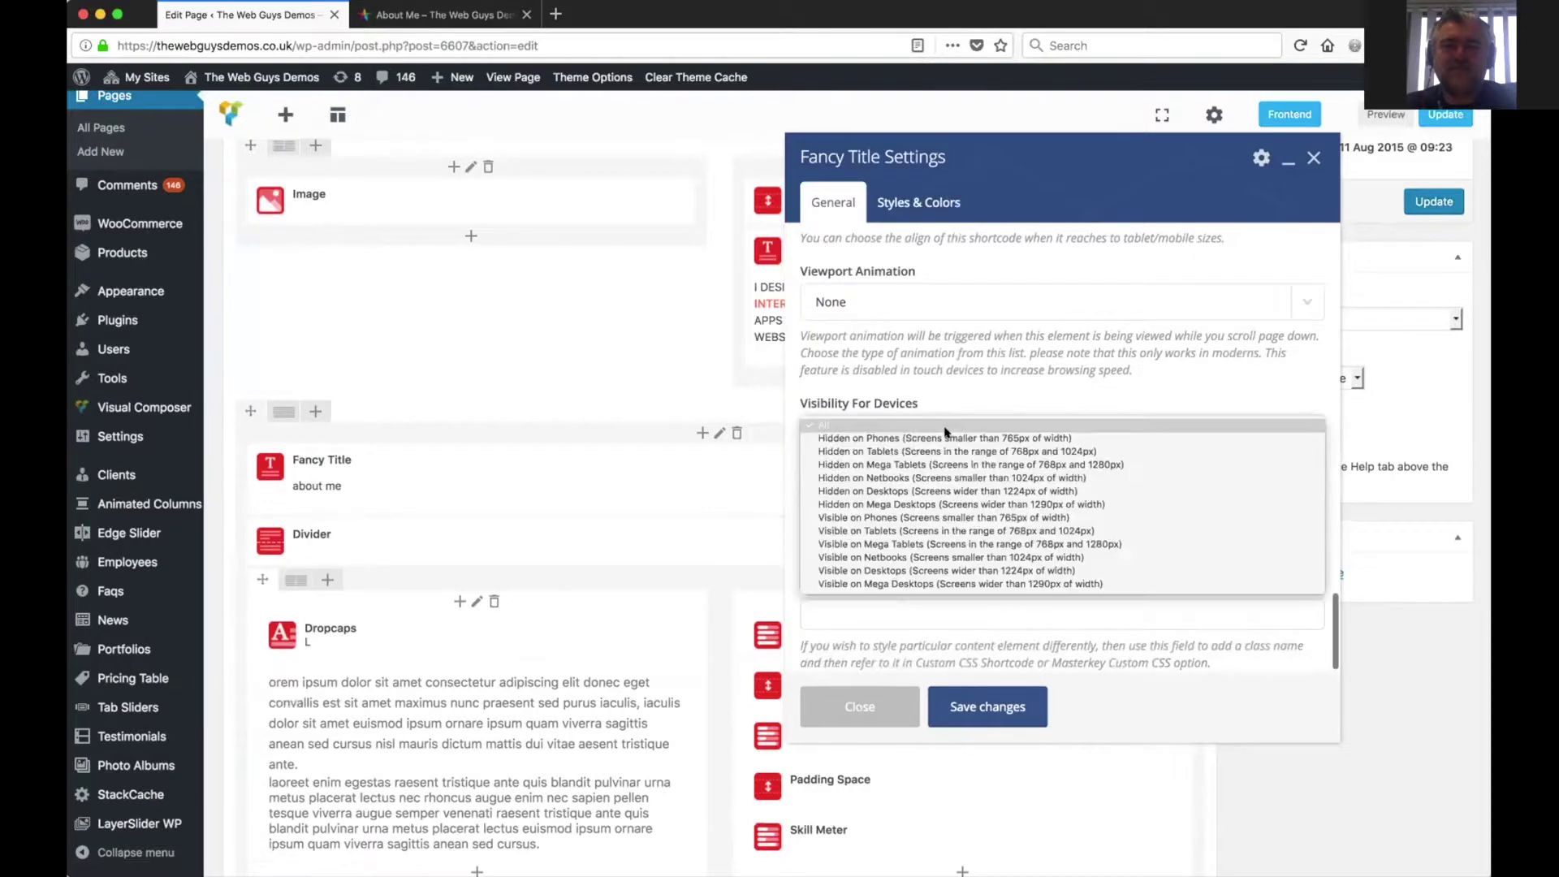
click(971, 404)
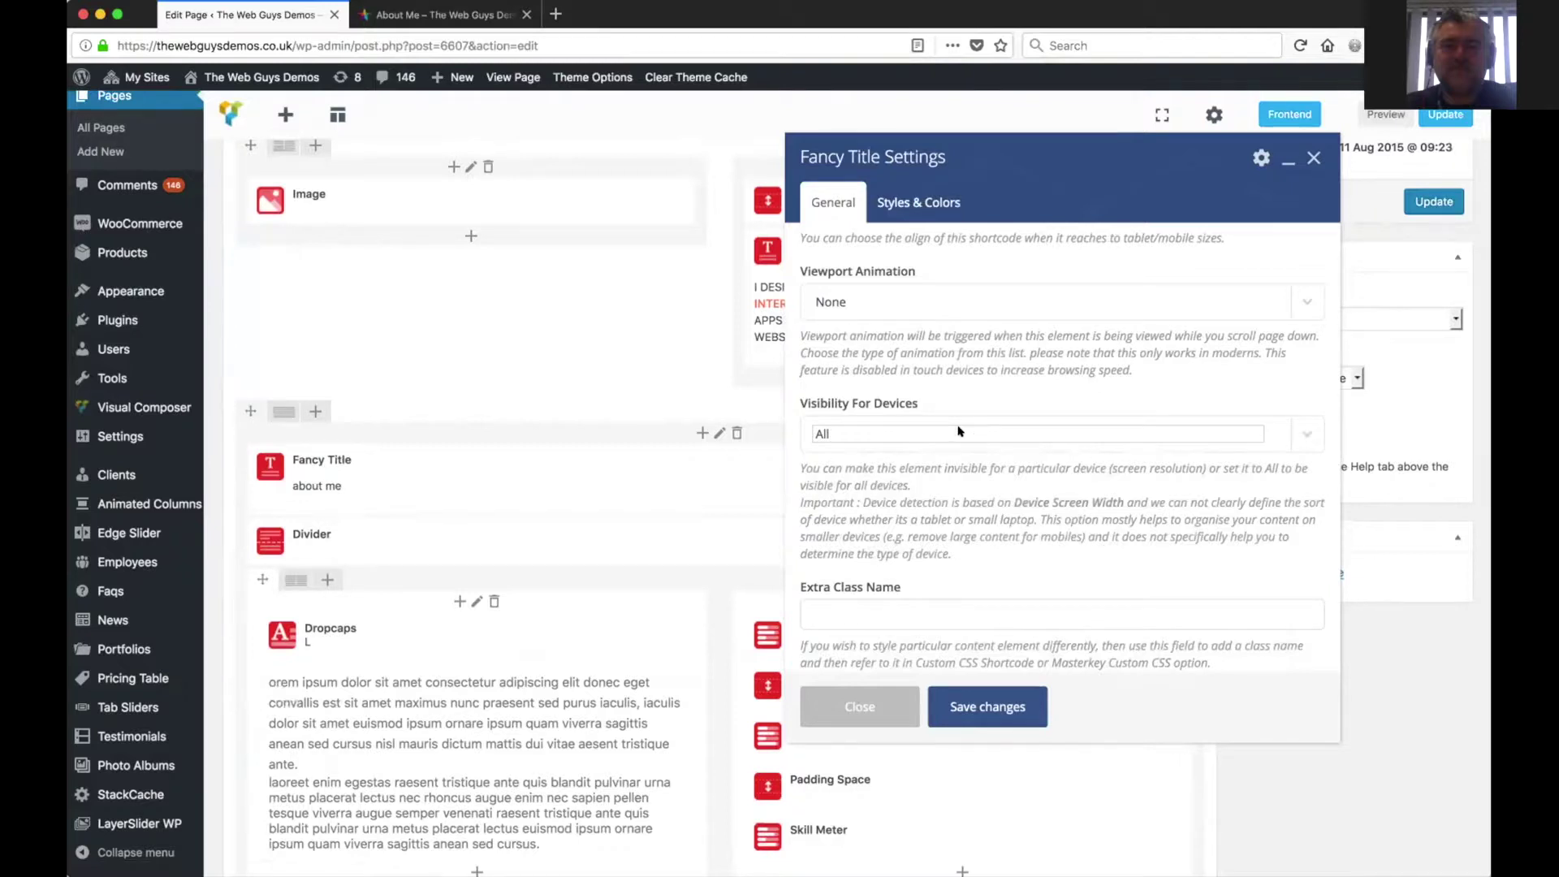
click(960, 431)
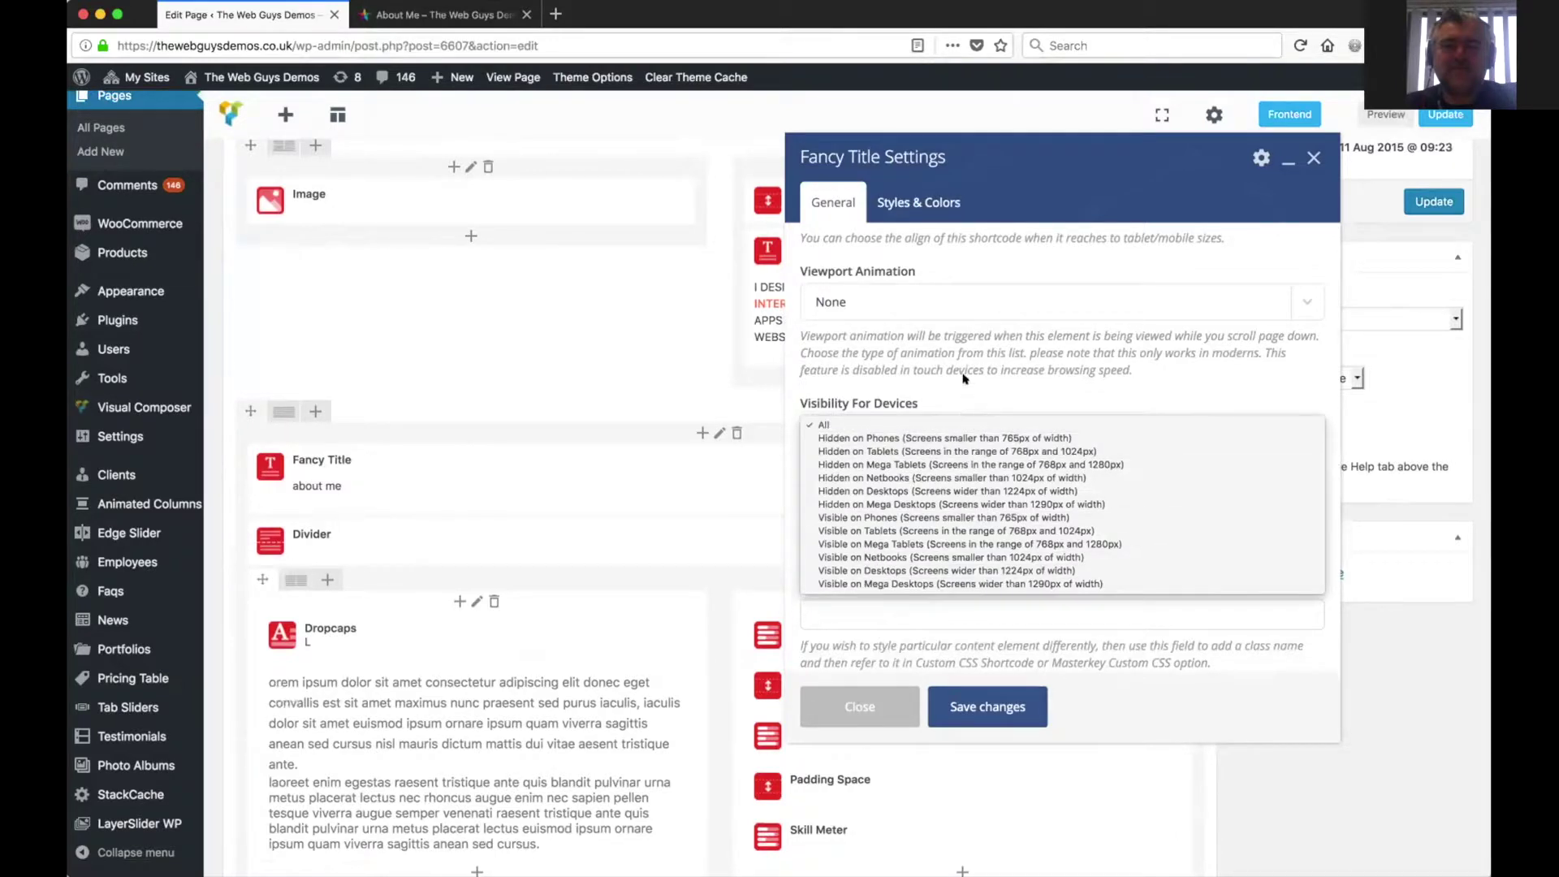
click(965, 390)
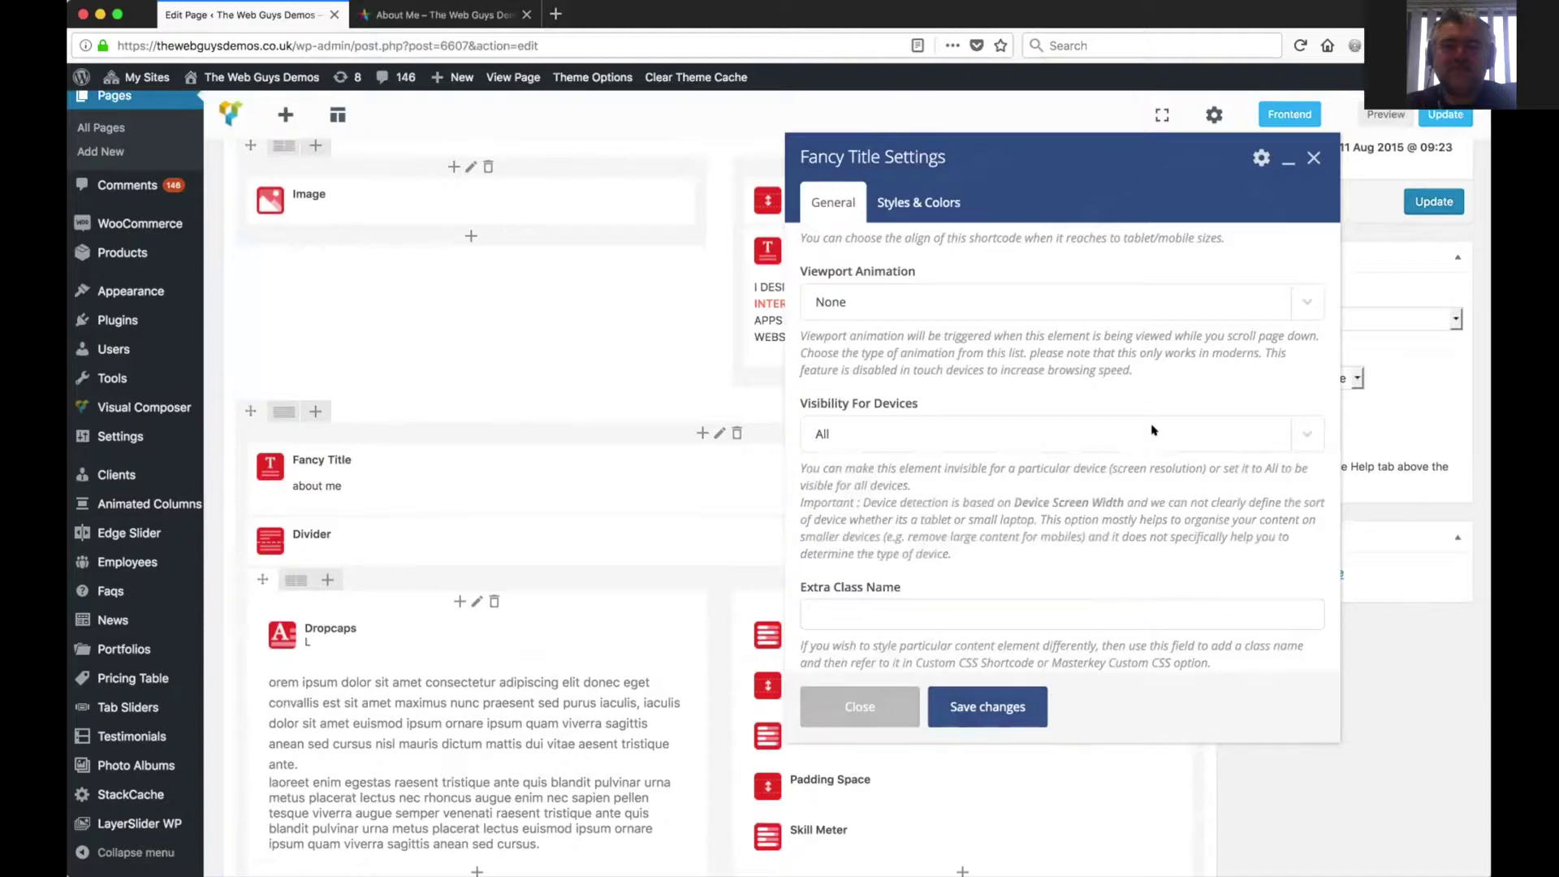
click(1313, 158)
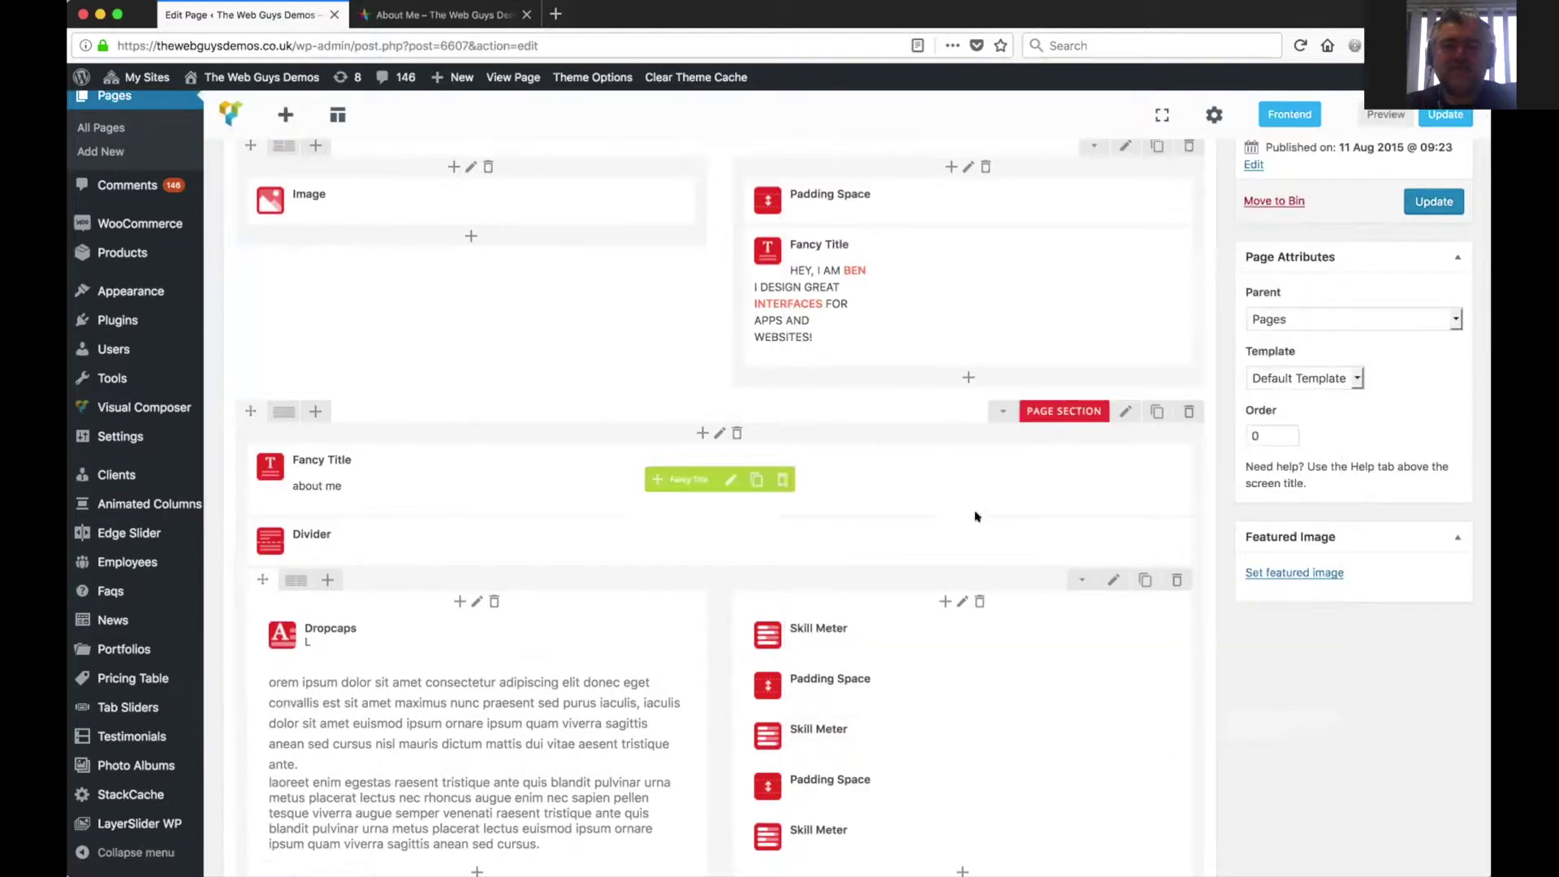
- Open the settings of the Image element in the first row and examine its heading title and image upload options
scroll(975, 518, up, 3)
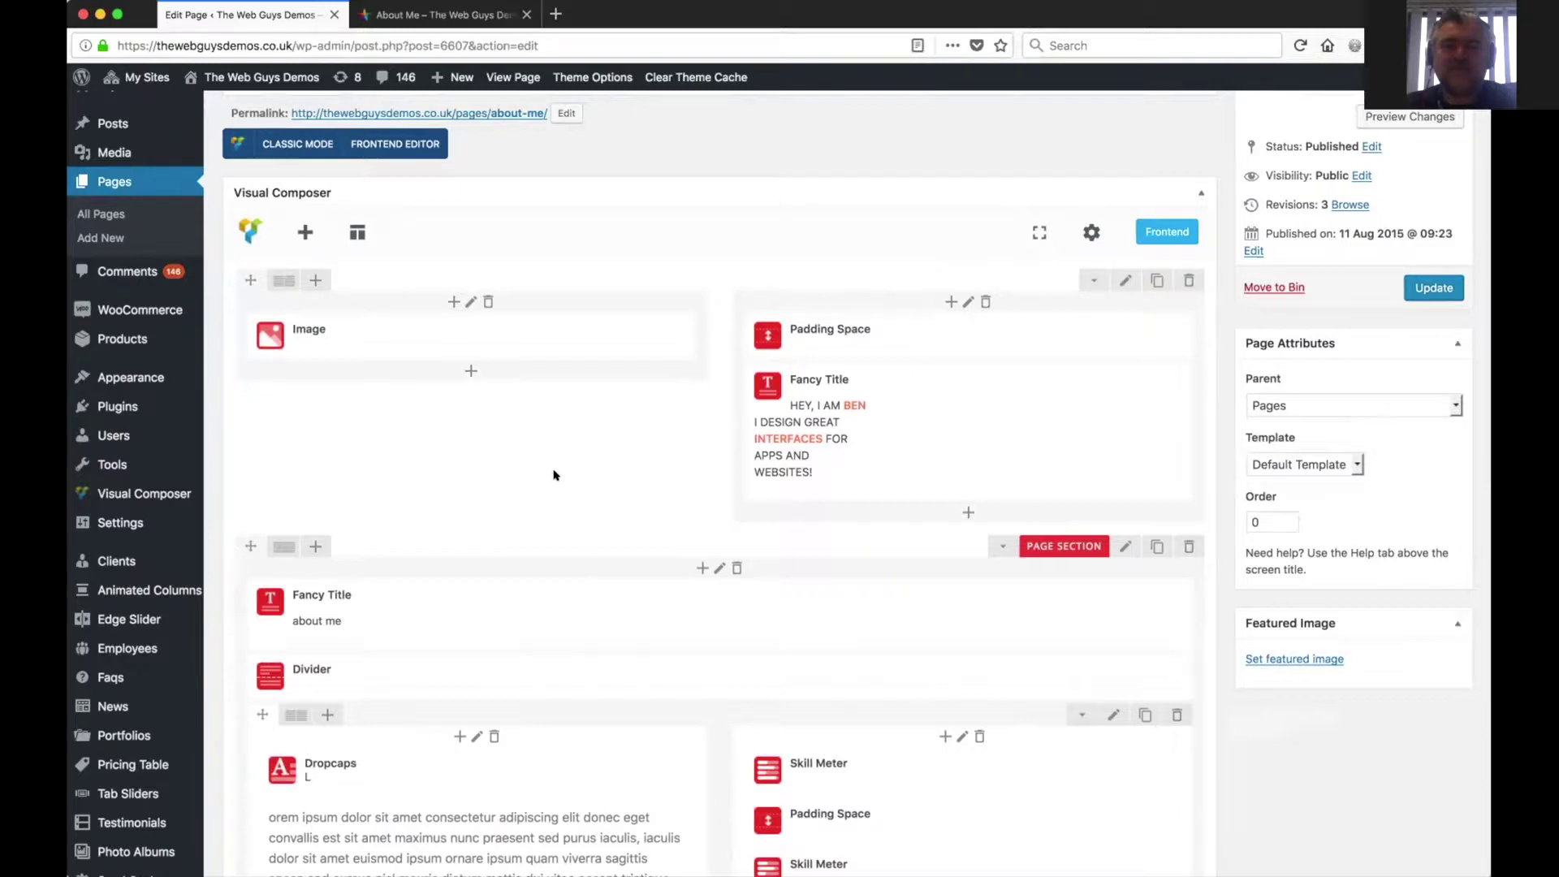
scroll(578, 515, down, 1)
scroll(578, 515, up, 1)
scroll(578, 515, up, 2)
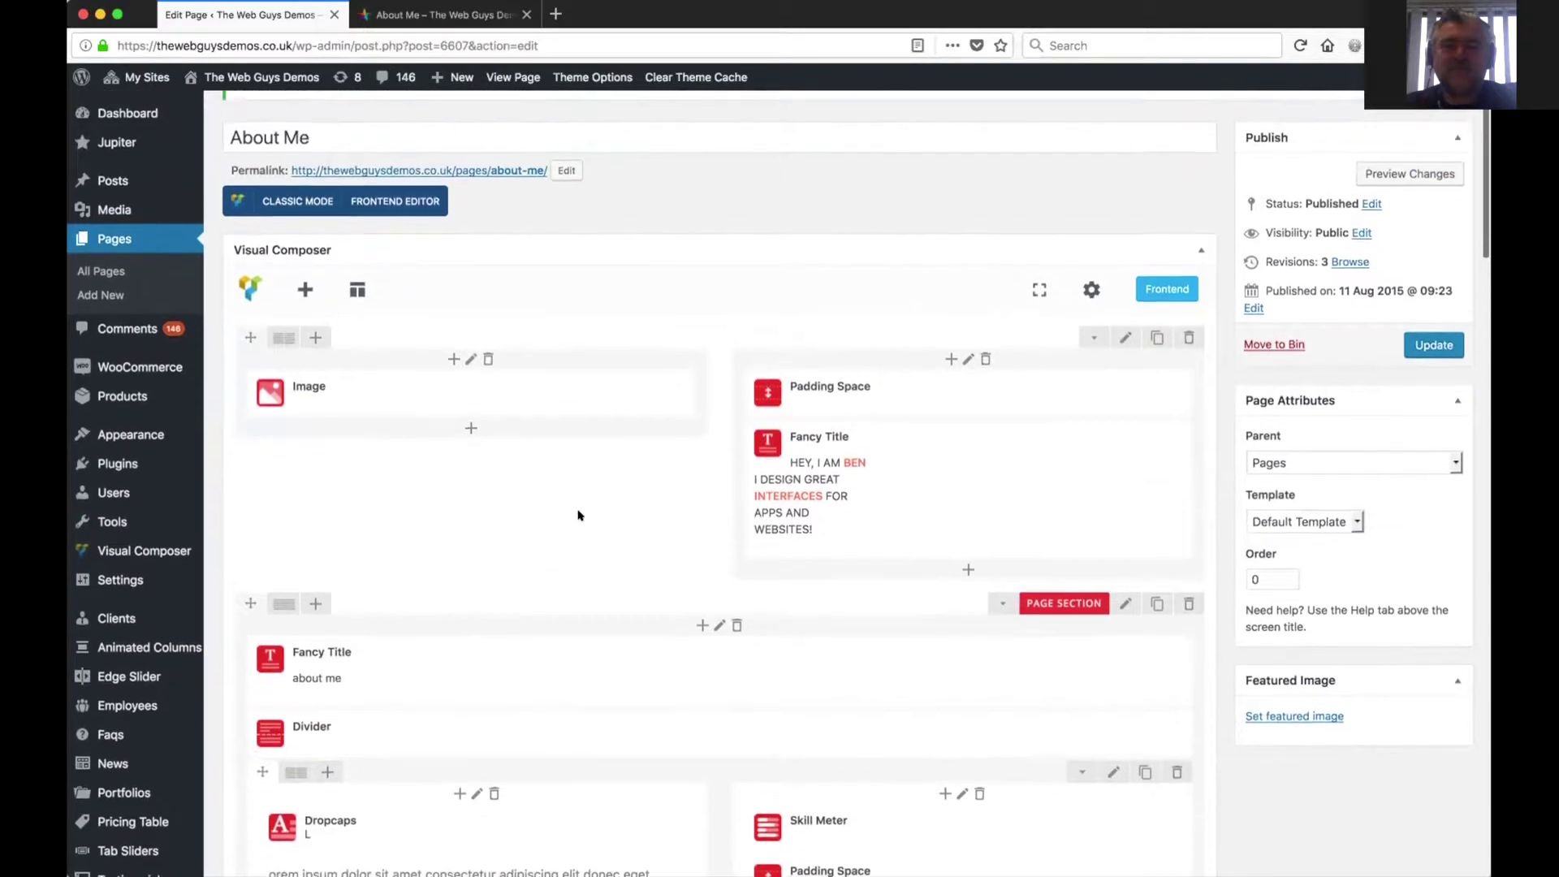
scroll(578, 515, up, 1)
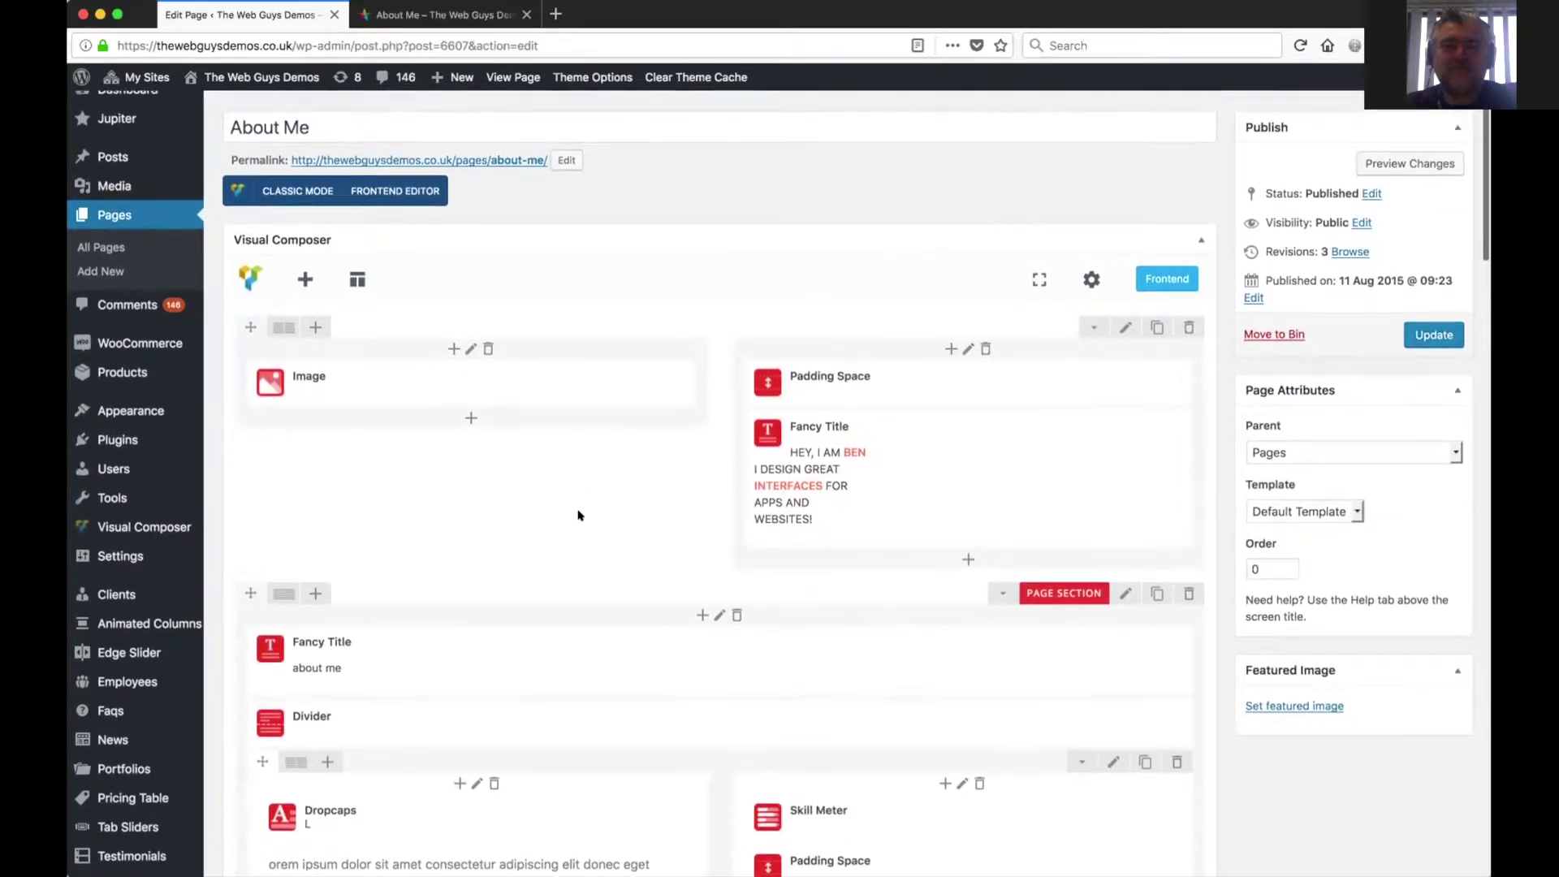
mouse_move(429, 376)
click(475, 383)
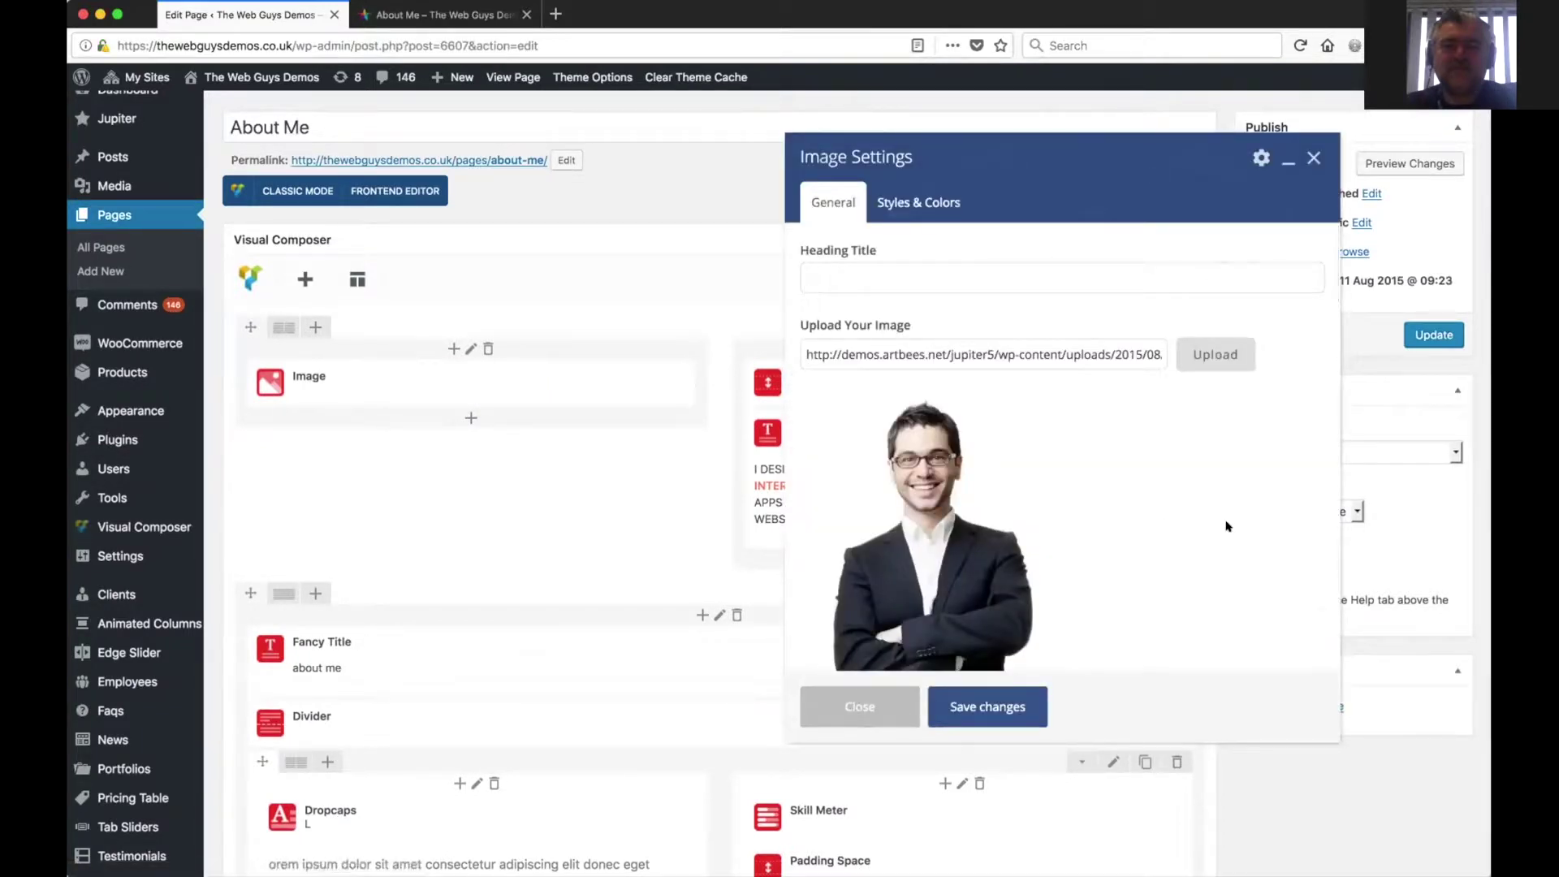
scroll(1185, 514, down, 1)
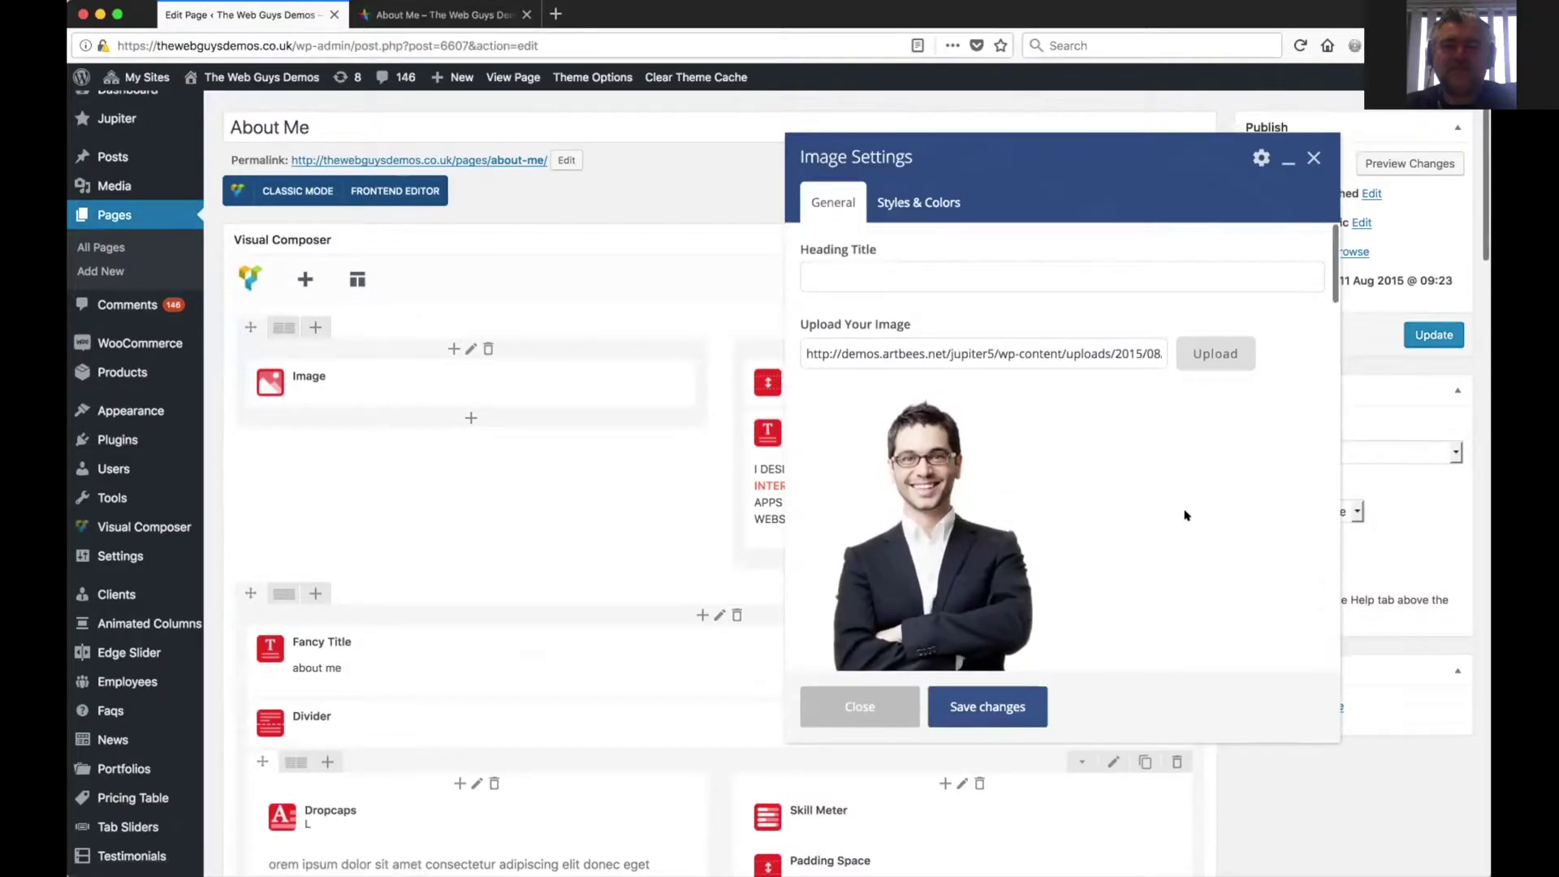
scroll(1186, 520, down, 3)
scroll(1185, 532, up, 3)
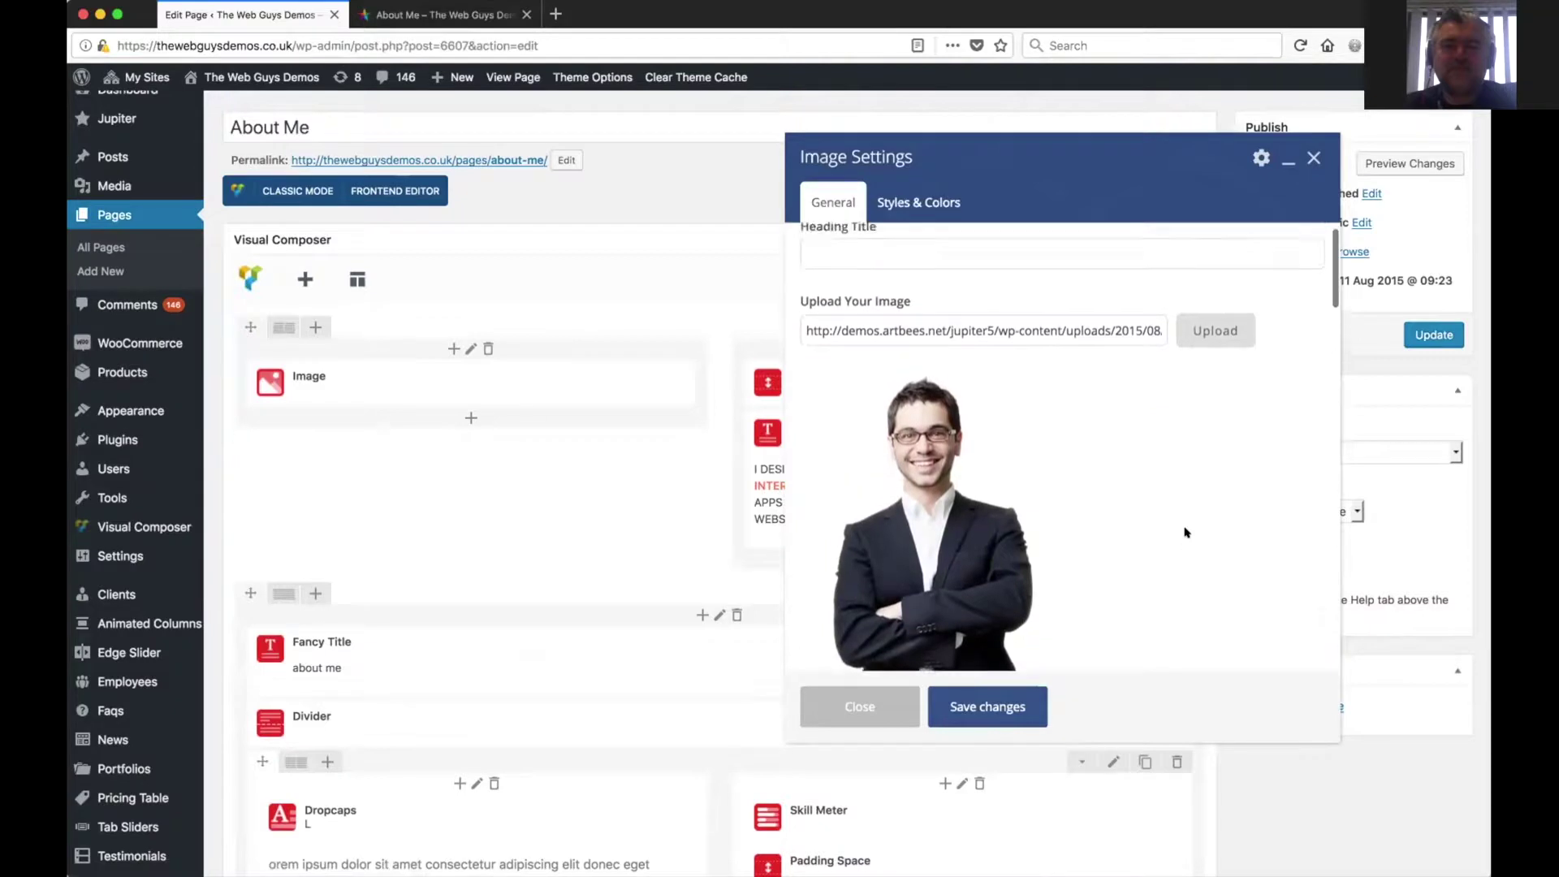
scroll(1186, 532, down, 3)
scroll(1185, 533, up, 2)
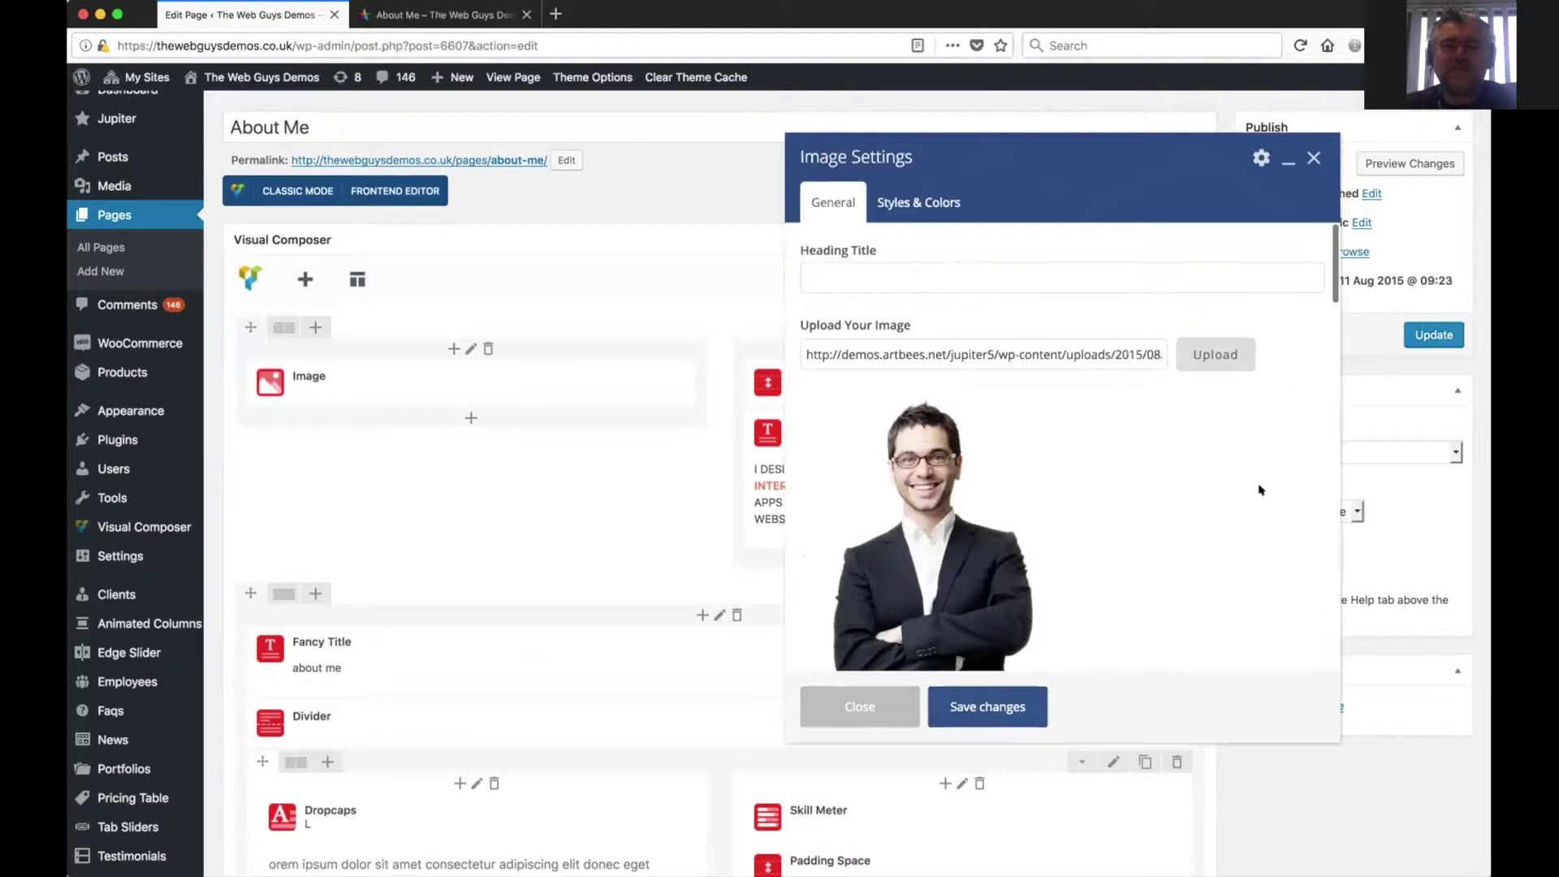
- Open the image chooser for the Image element and look at its Media Library and file upload options
click(1223, 354)
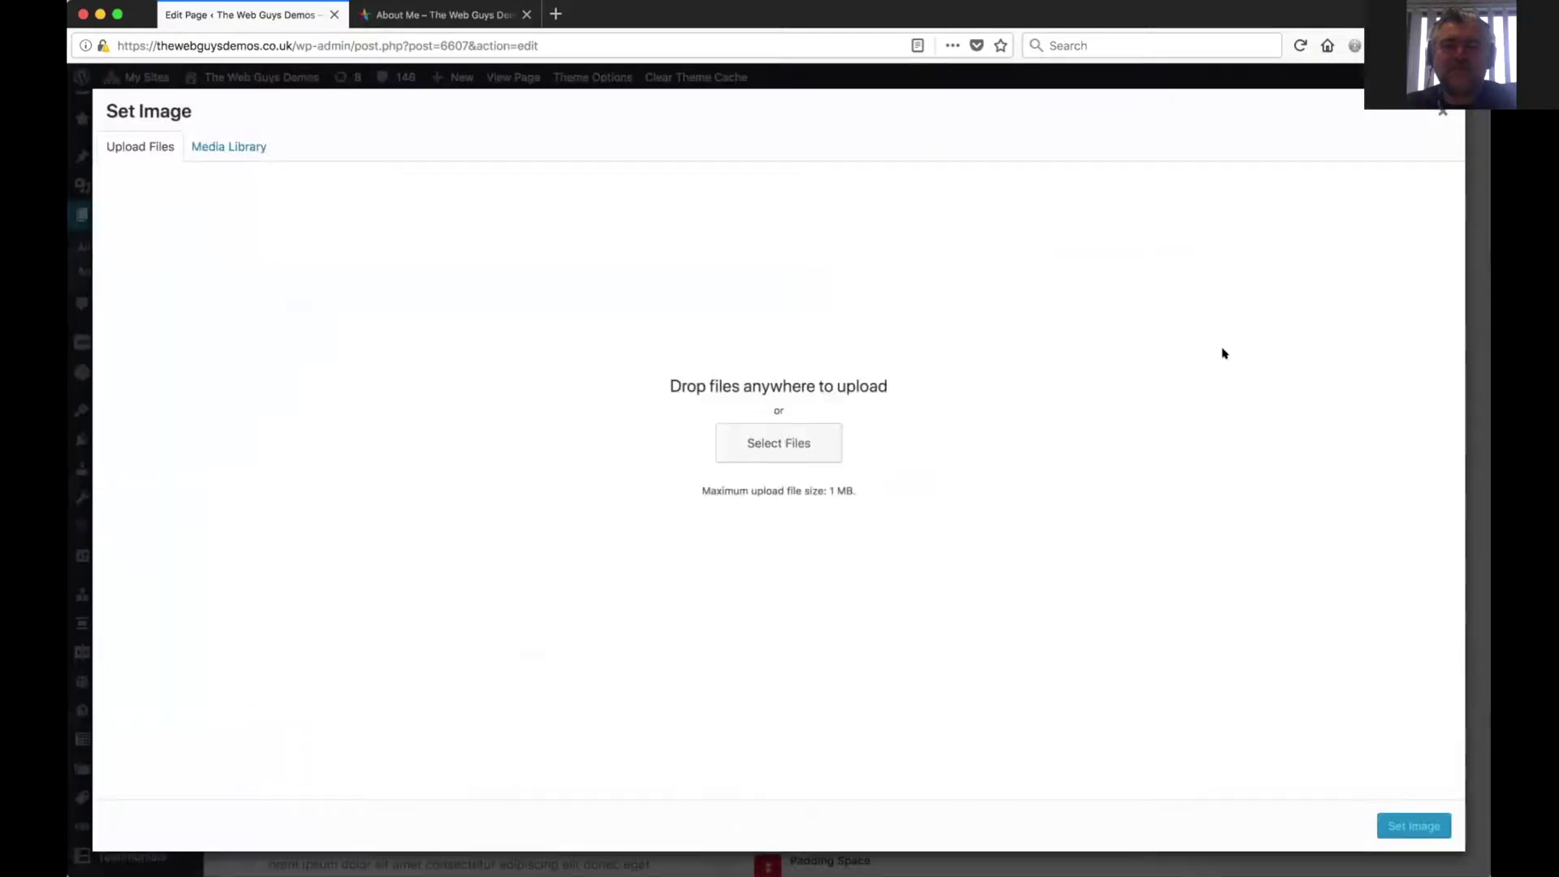
click(217, 146)
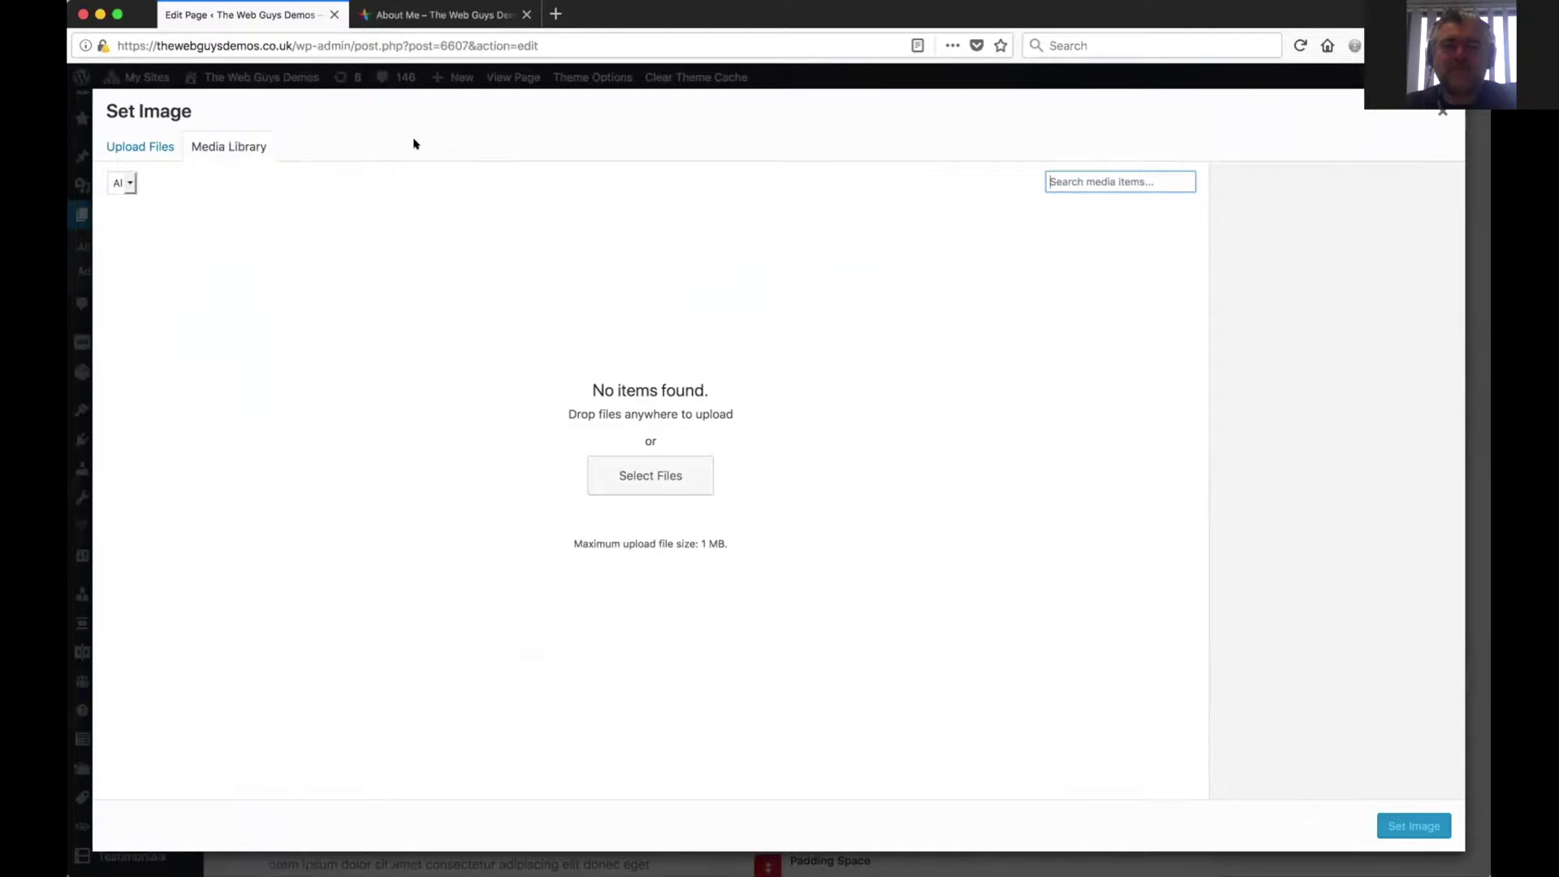
click(131, 147)
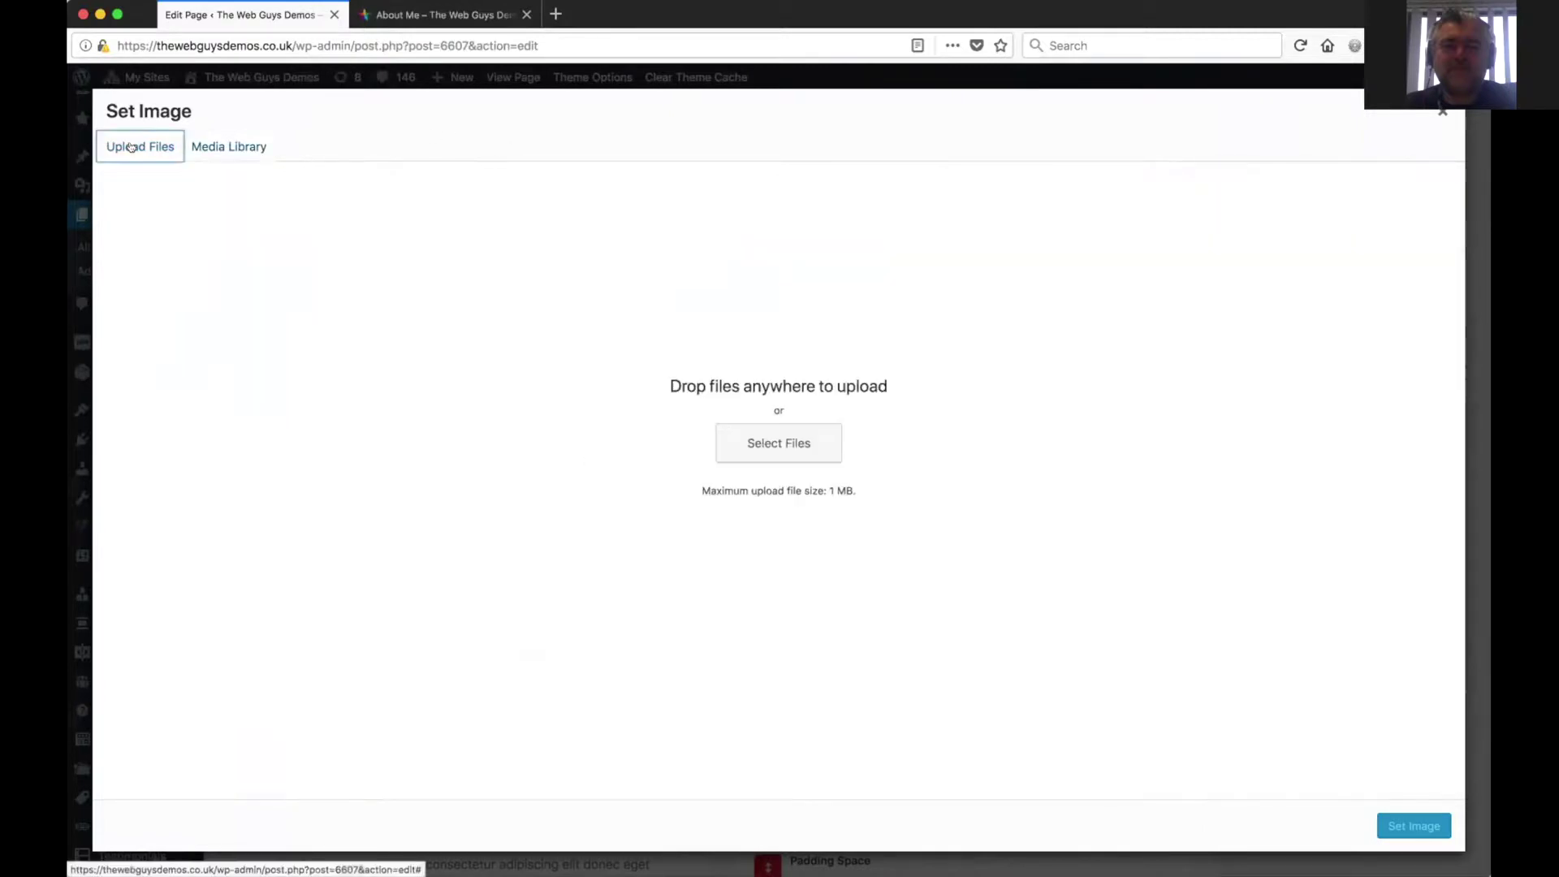
- Upload Screen Shot 2018-05-11 at 12.01.38.png from the Desktop to the media library and close the image chooser without setting it
click(767, 439)
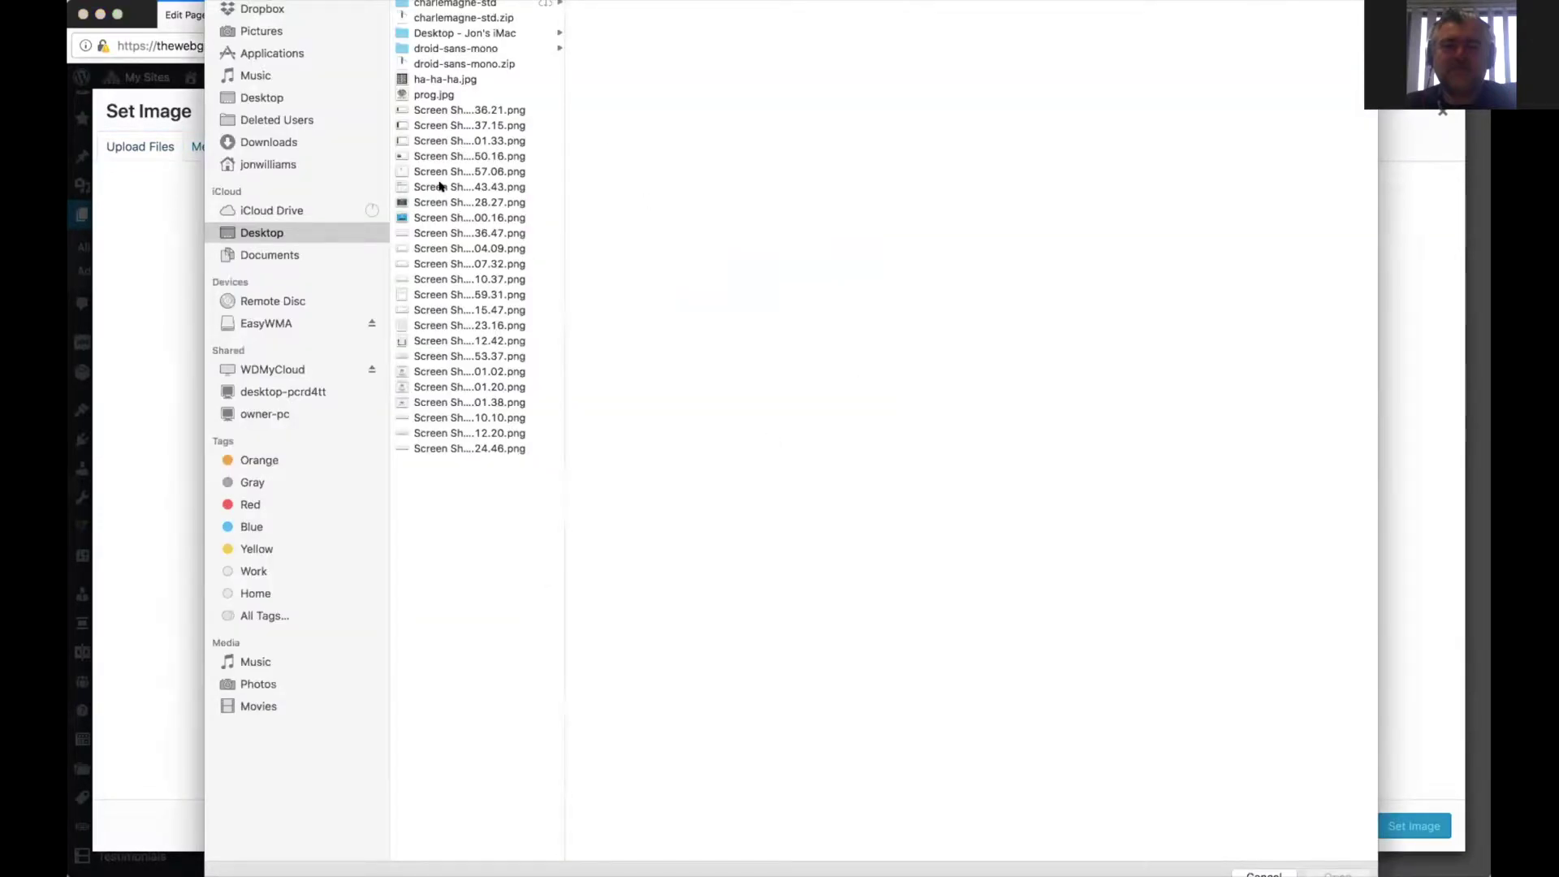
click(431, 110)
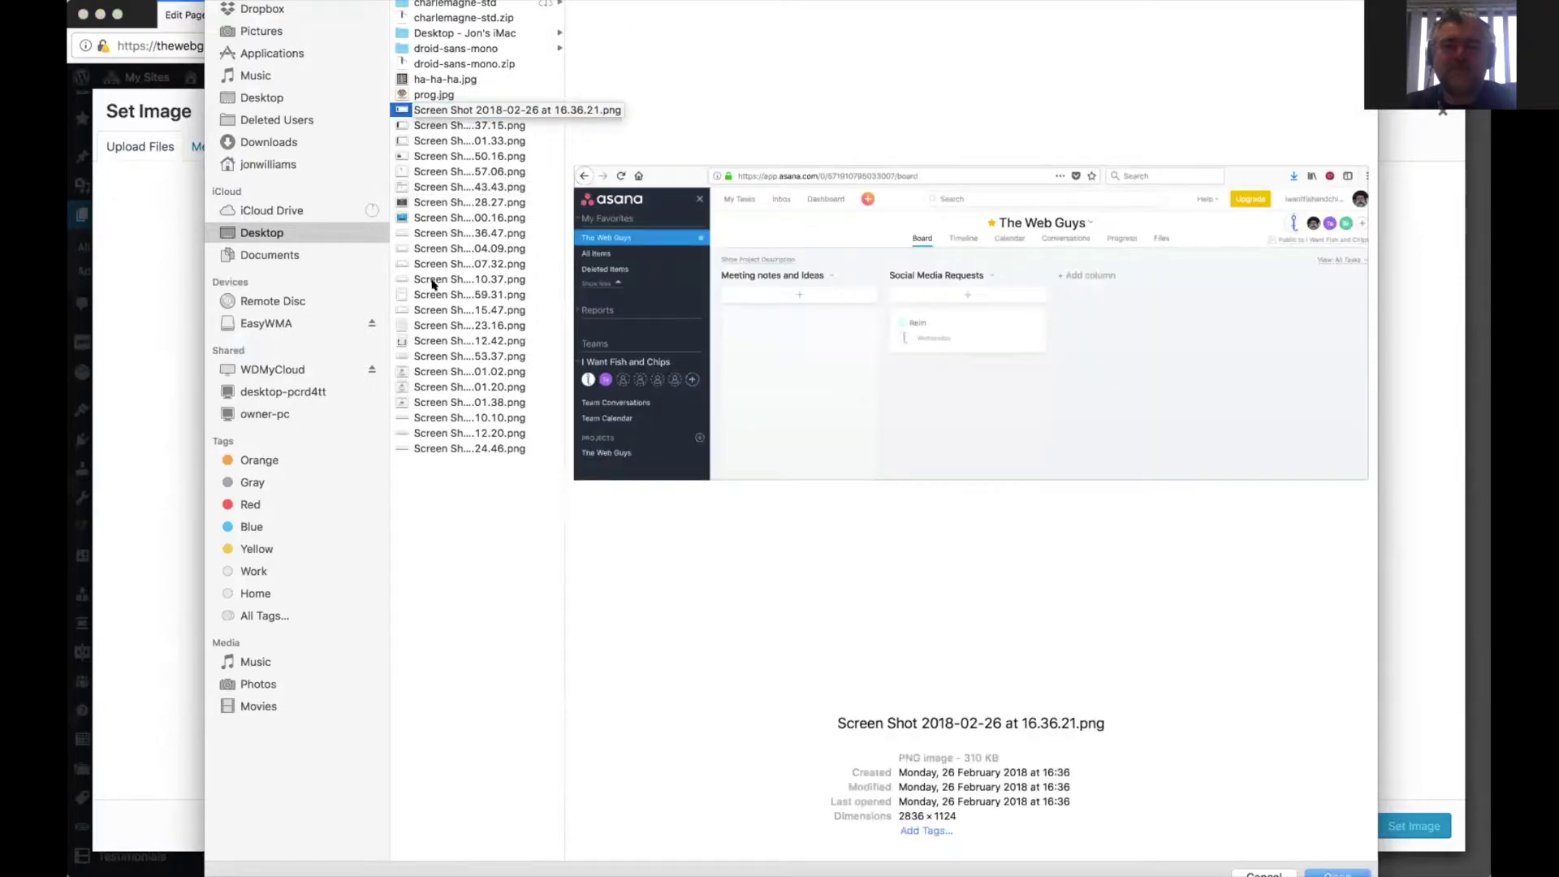
click(432, 310)
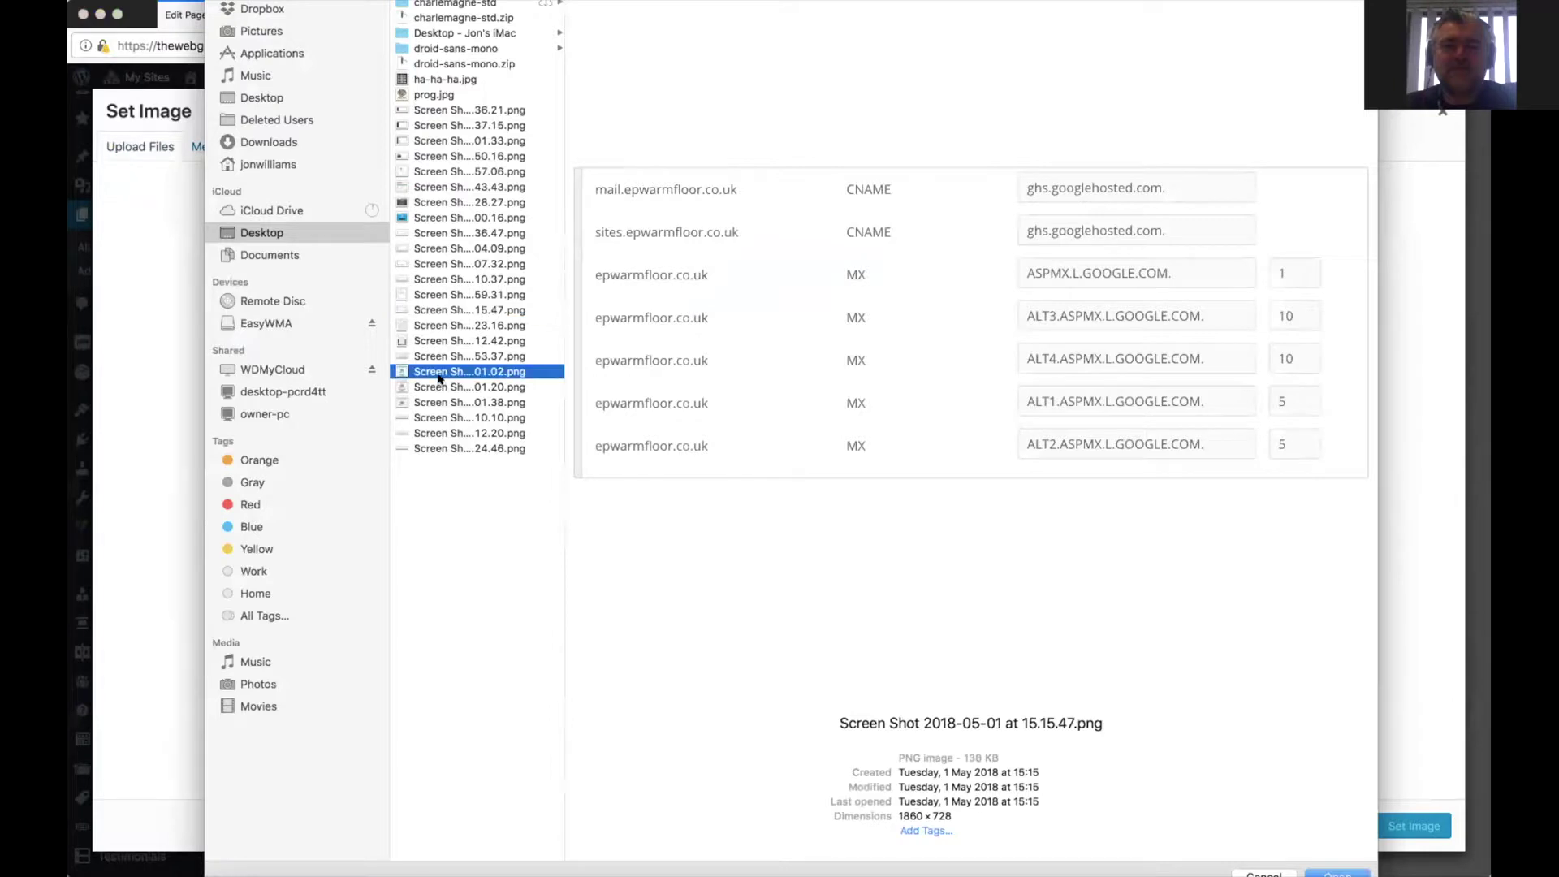
click(439, 373)
click(440, 402)
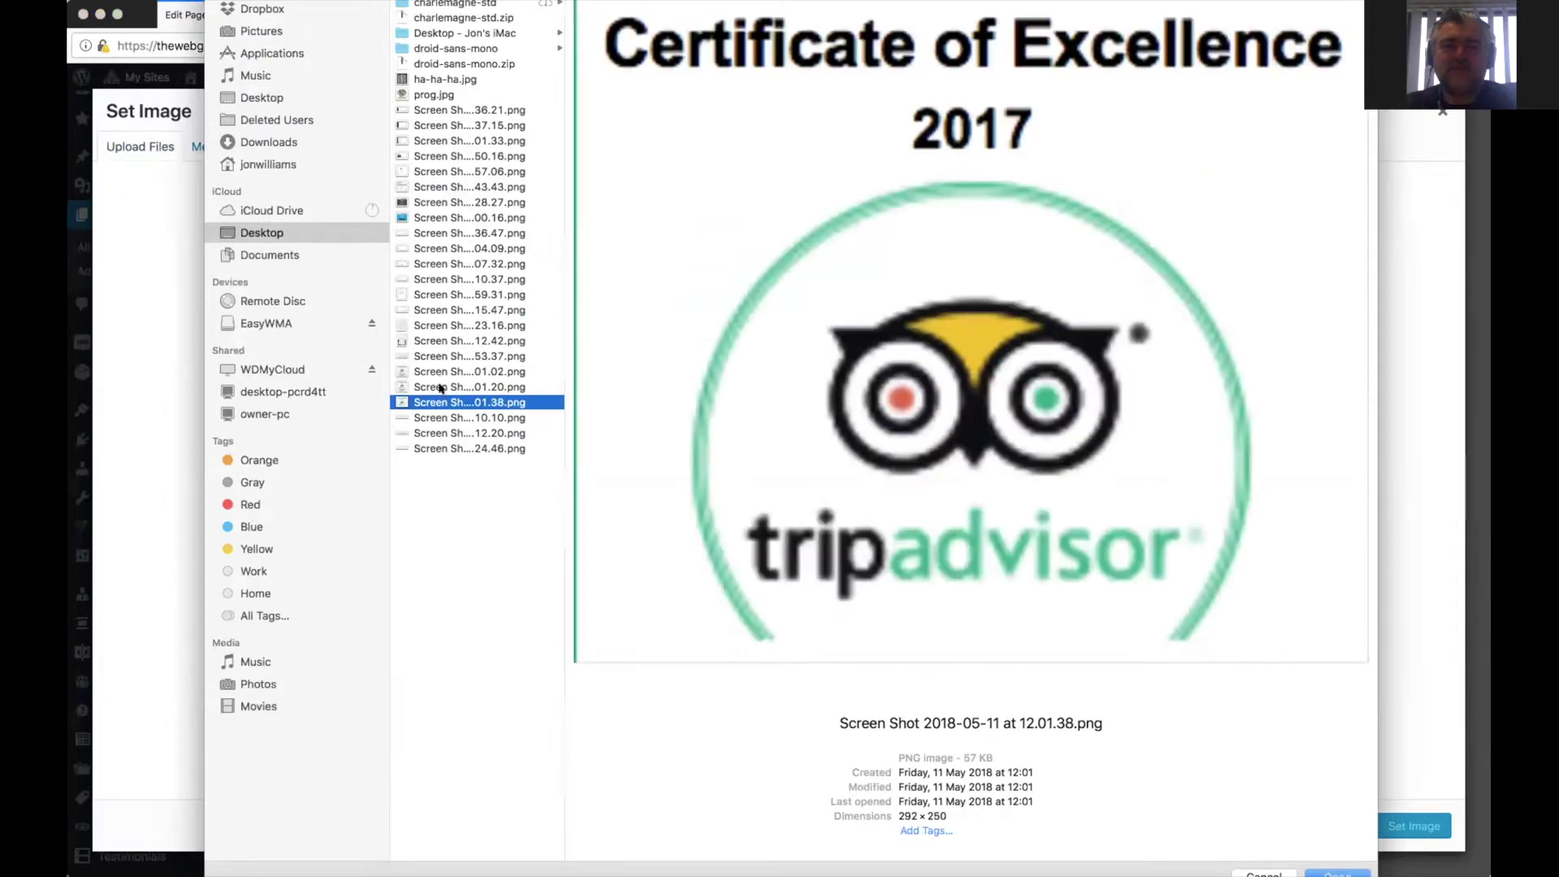
click(441, 388)
click(443, 371)
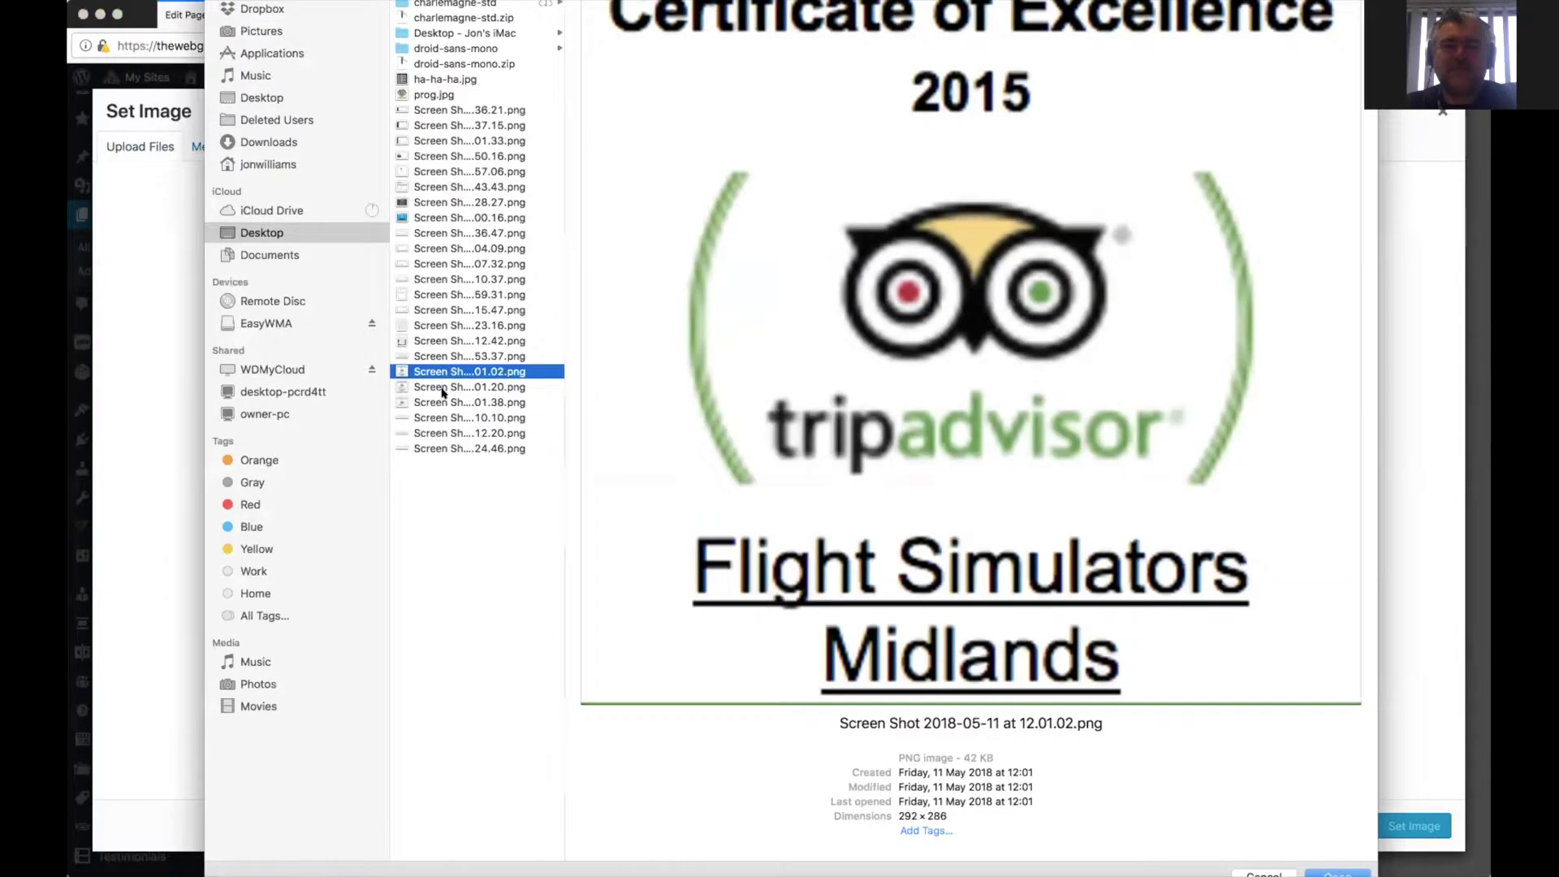
click(444, 402)
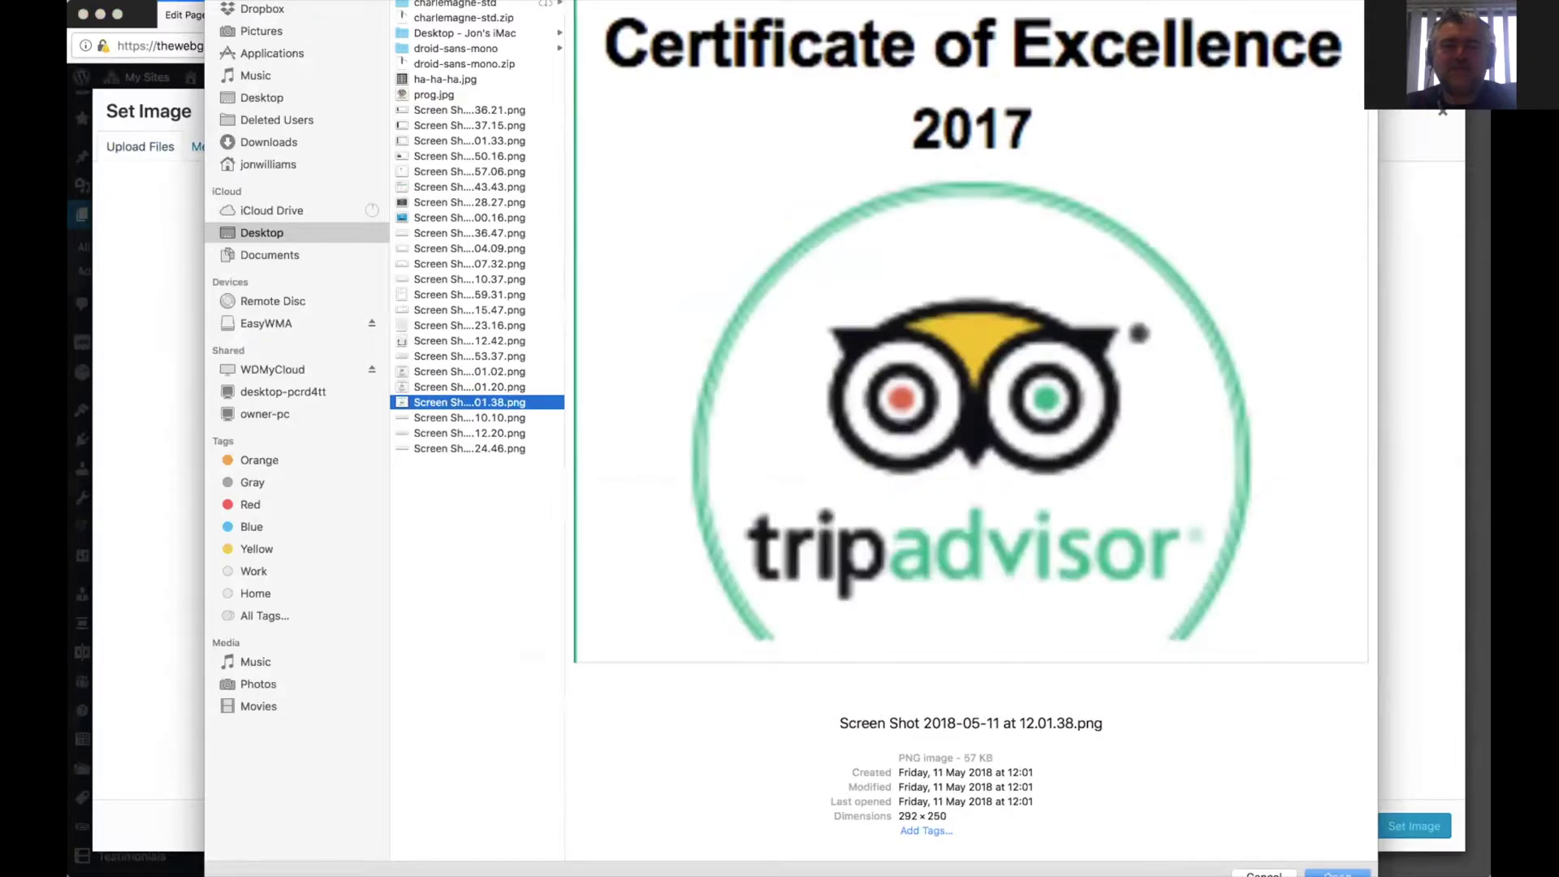
key(Return)
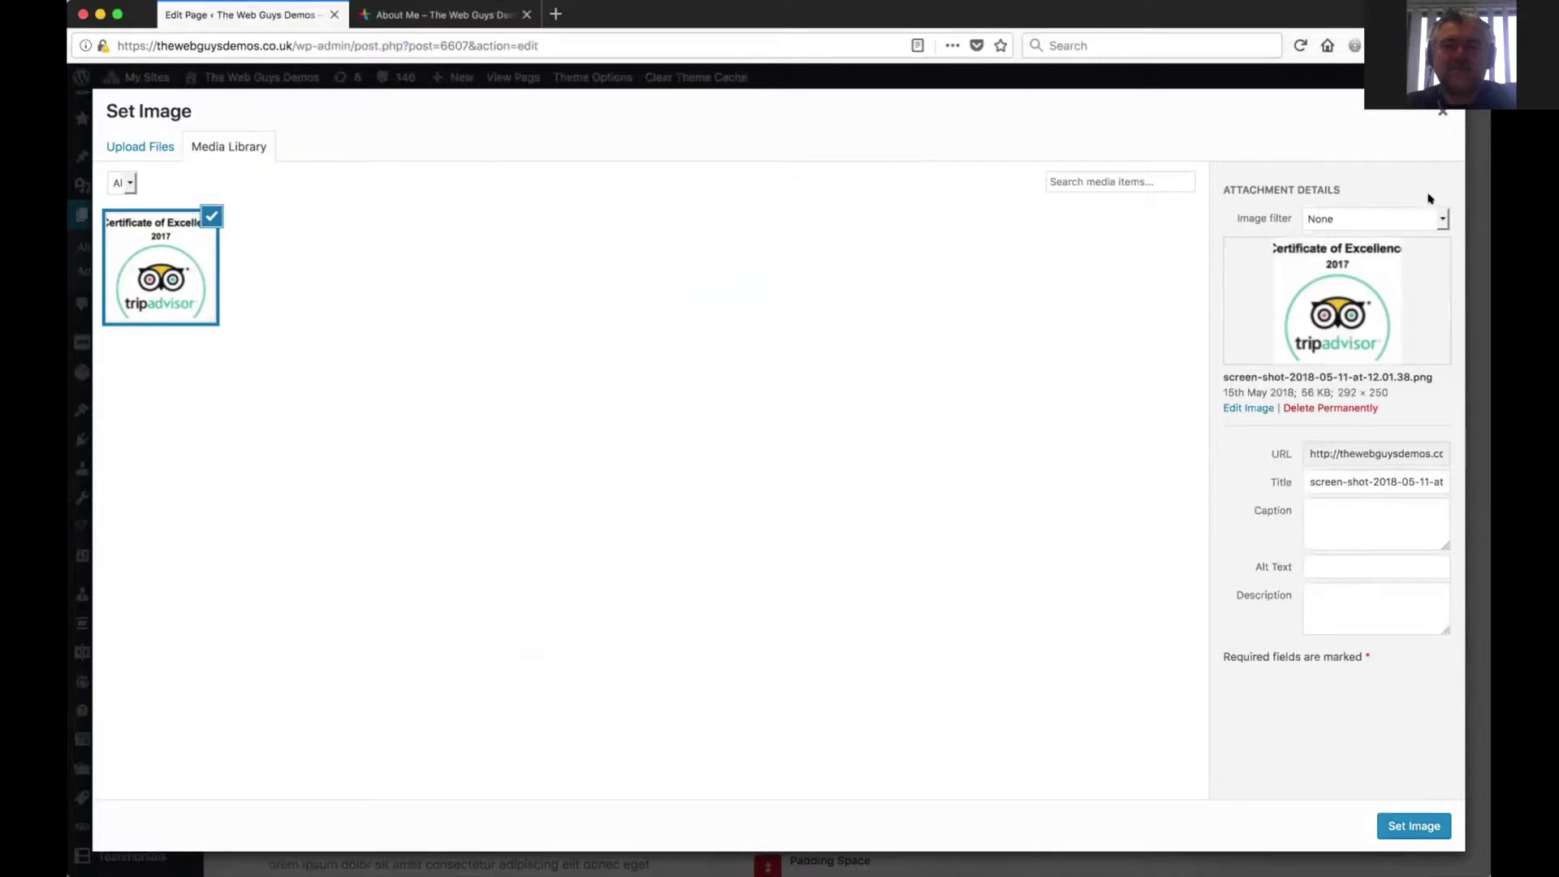
click(1437, 111)
- Examine the Image Size choices and the image width and height settings, keeping Resize & Crop (Not Recommended)
scroll(1072, 491, down, 5)
scroll(1072, 488, down, 2)
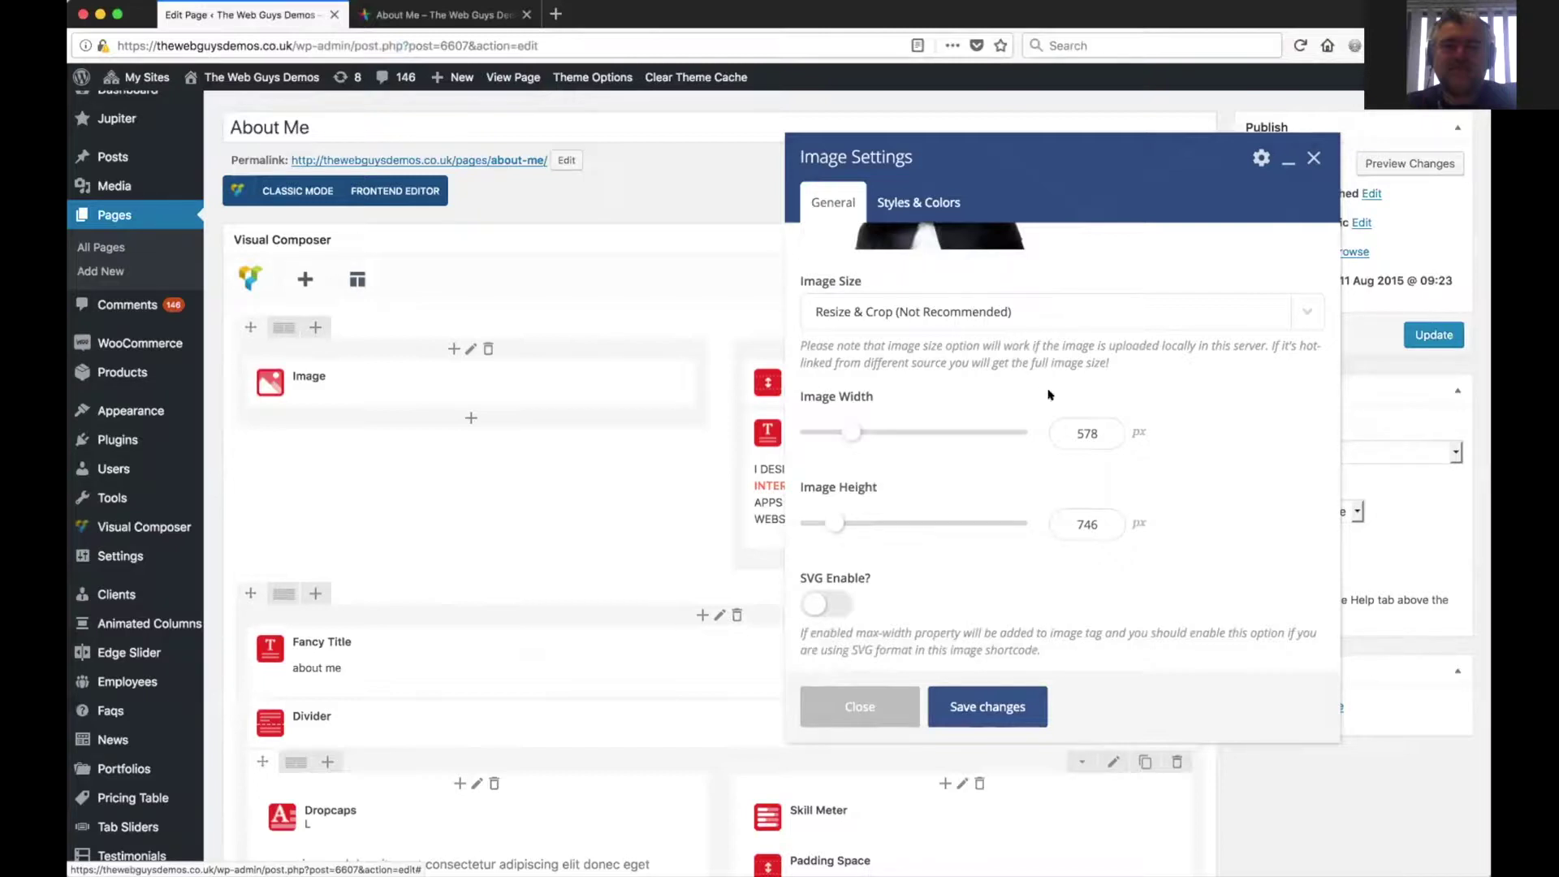
click(1030, 311)
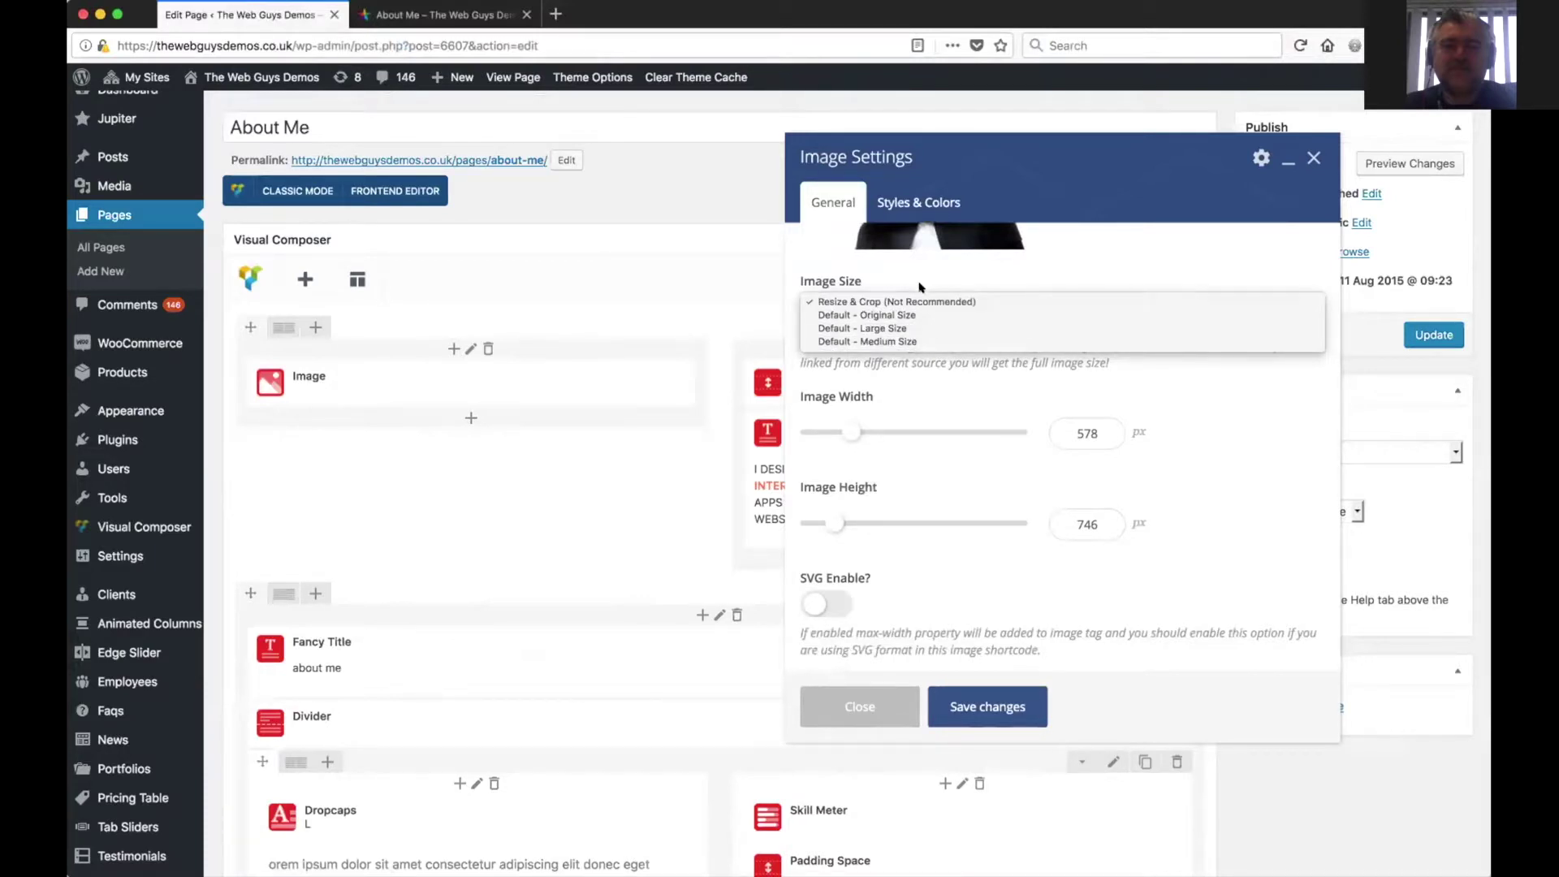
click(865, 301)
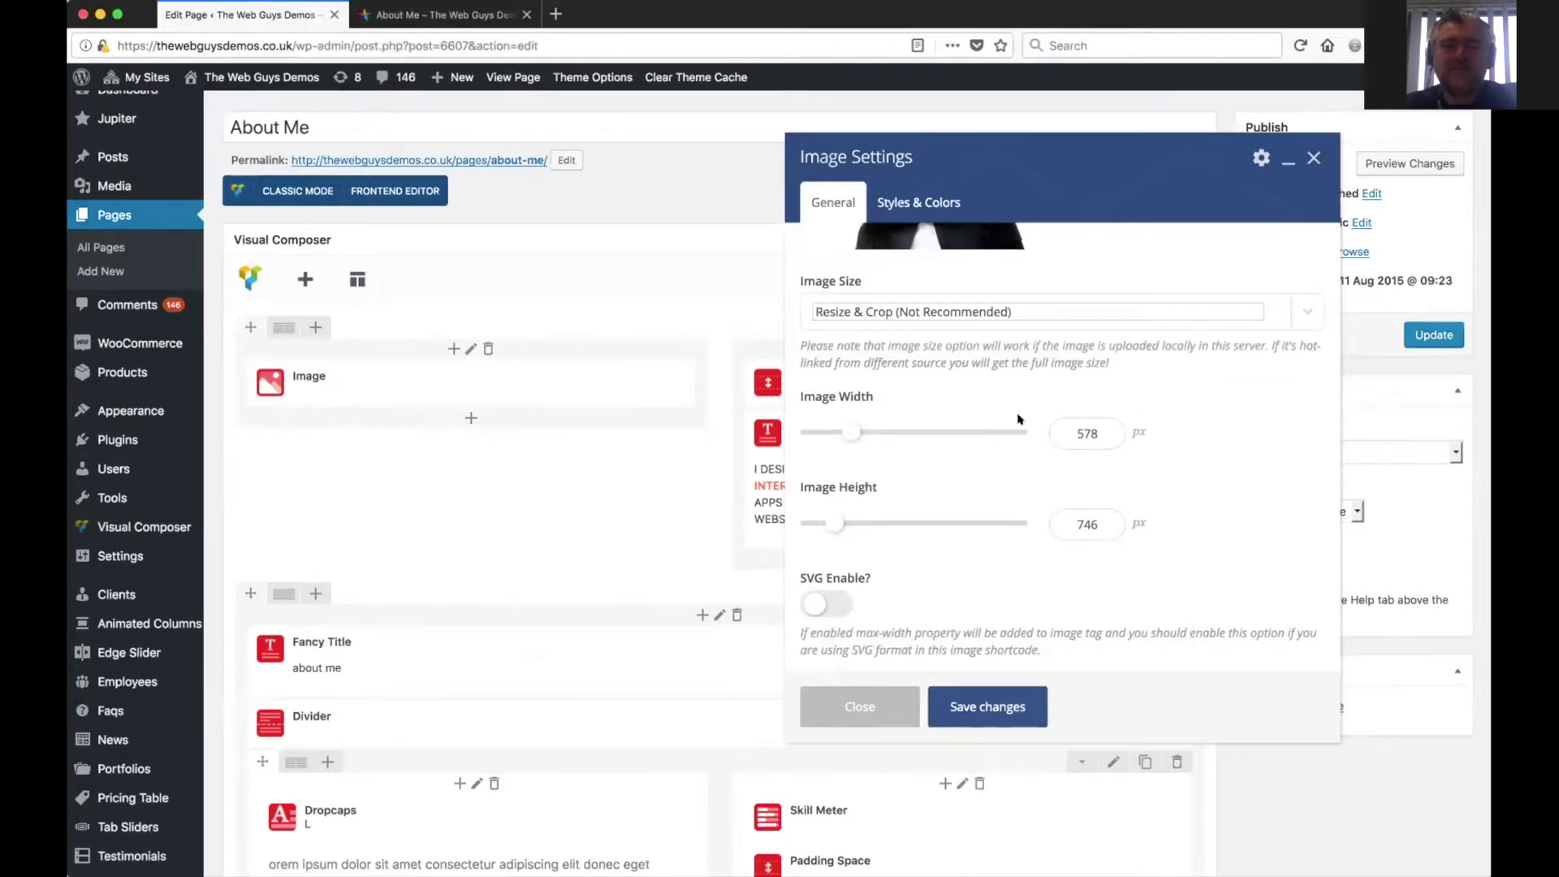
scroll(1233, 488, up, 5)
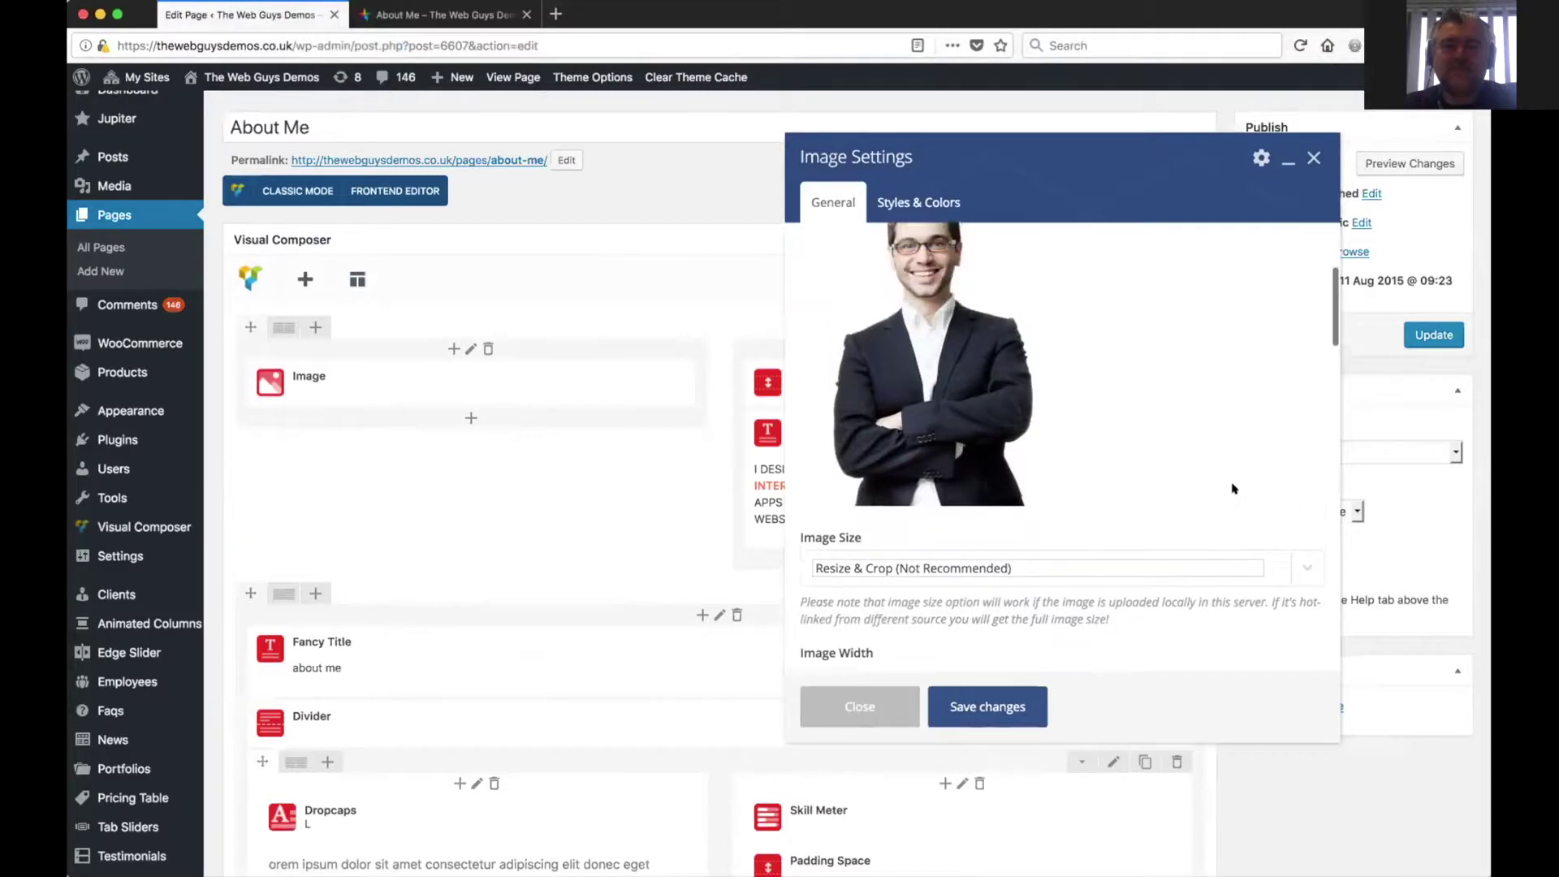
scroll(1233, 488, down, 3)
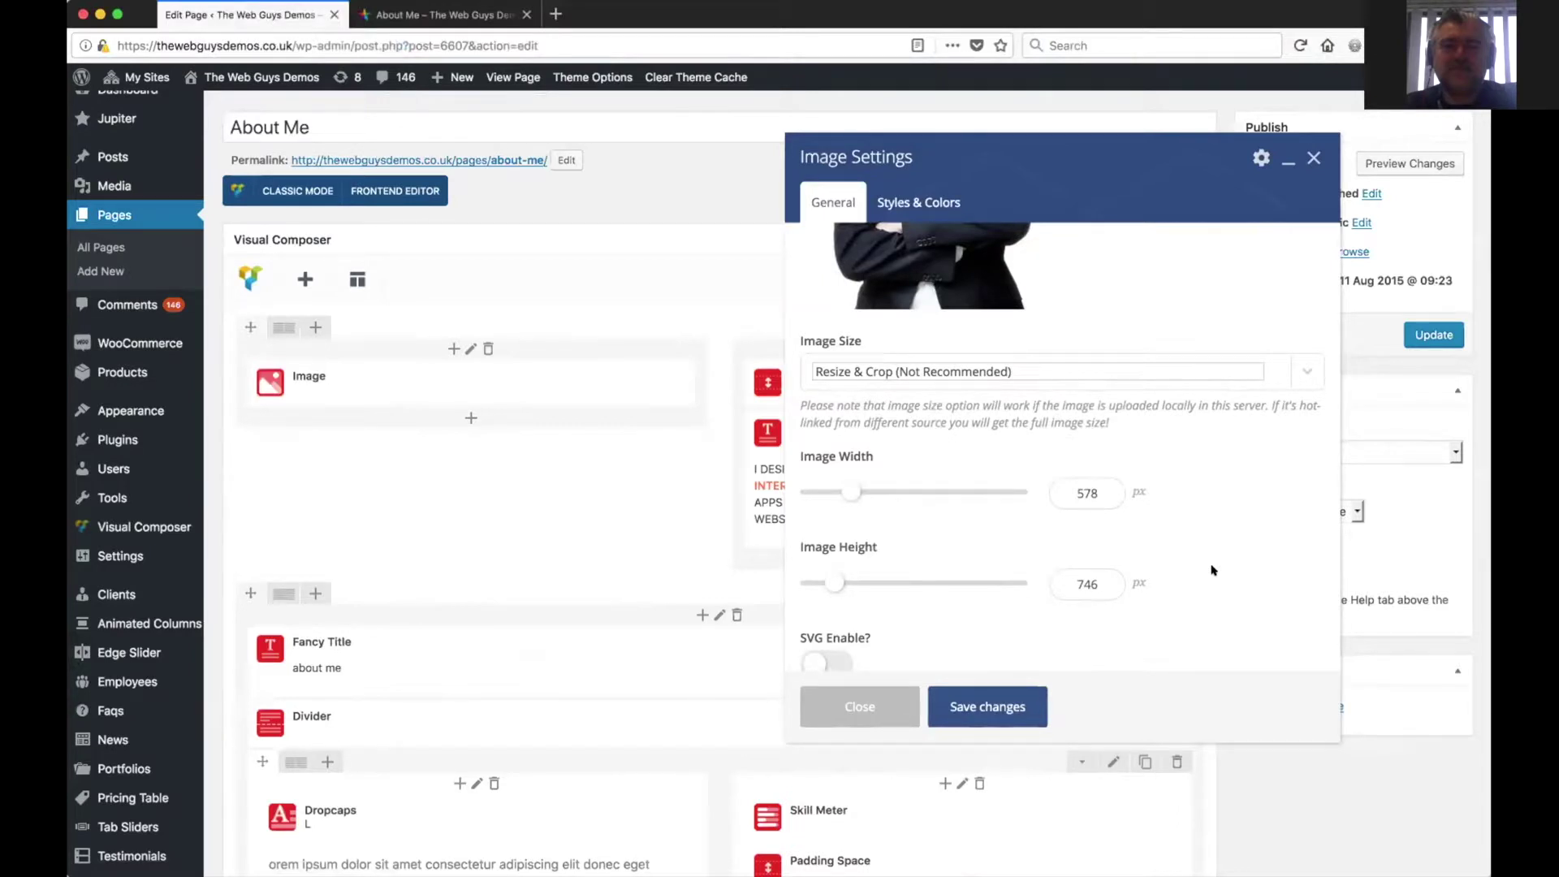
scroll(1212, 570, down, 3)
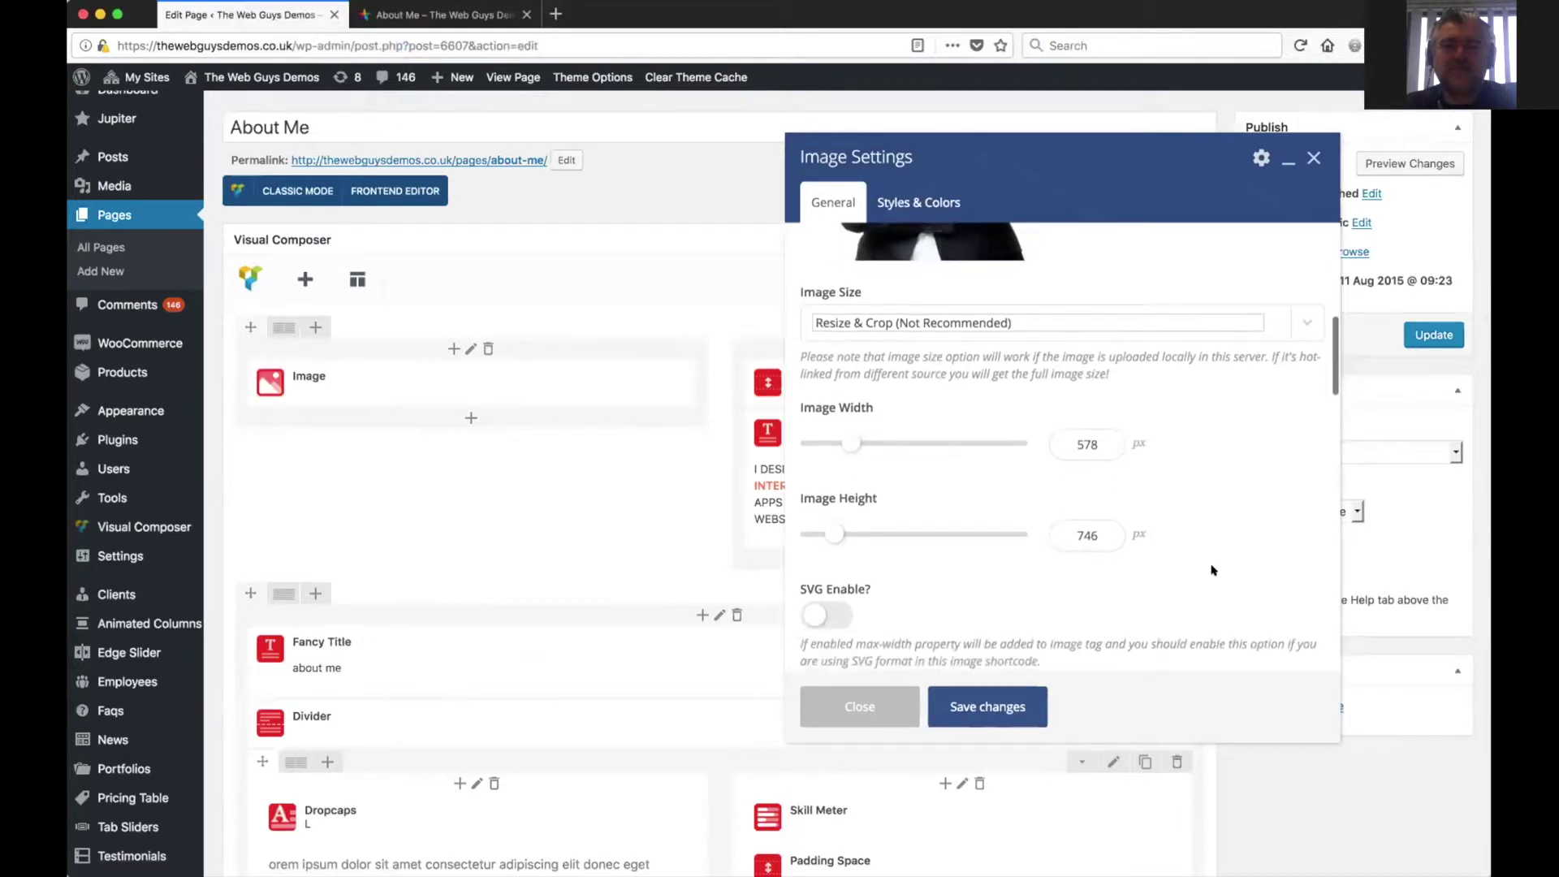
scroll(1212, 570, up, 4)
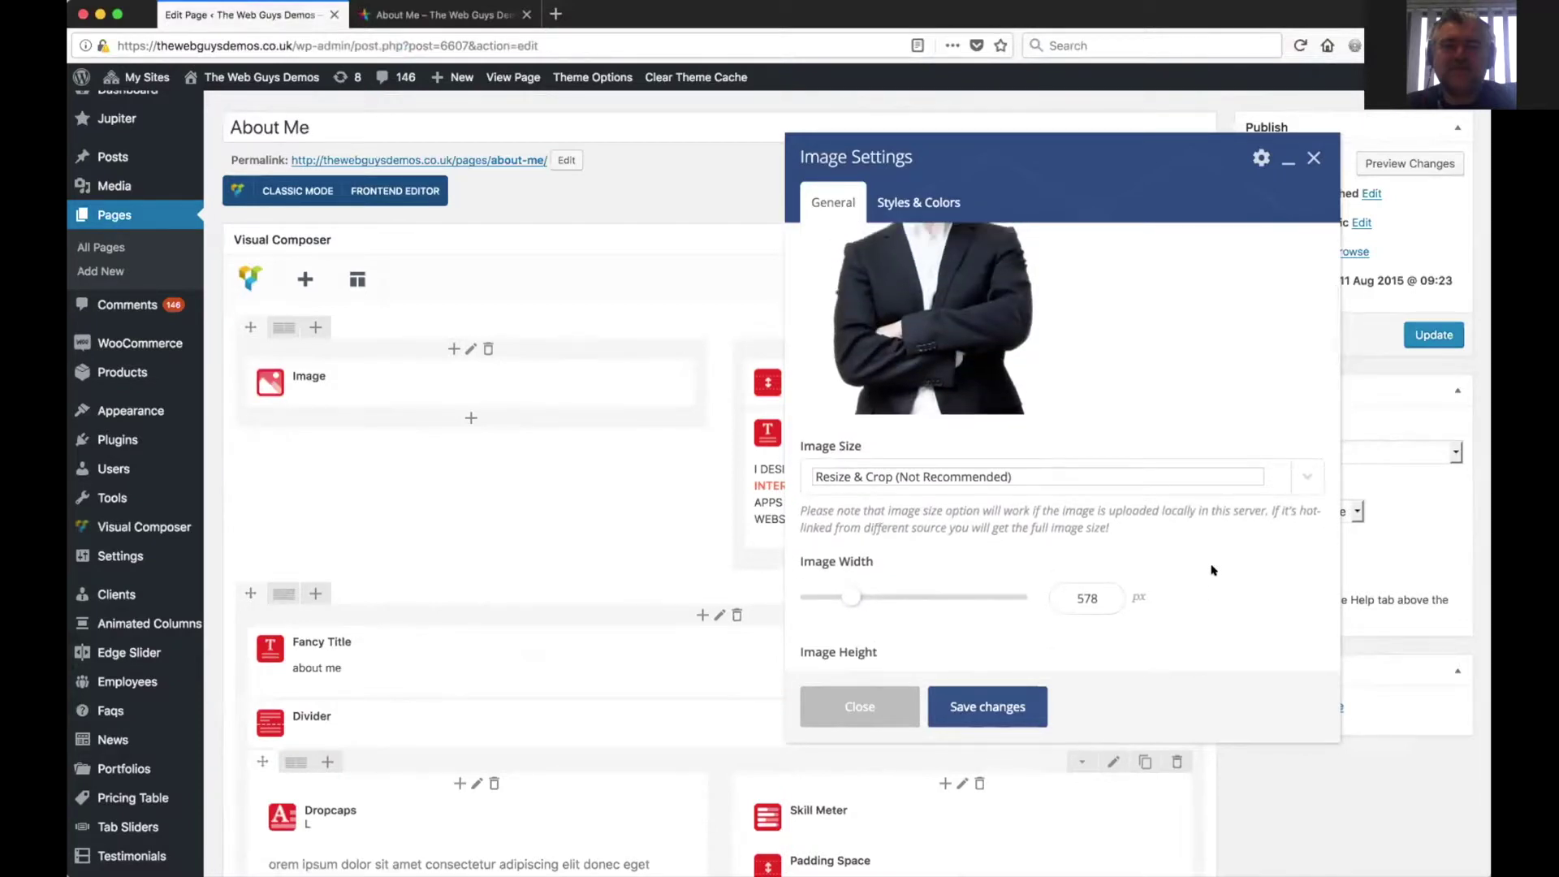
scroll(1211, 570, down, 2)
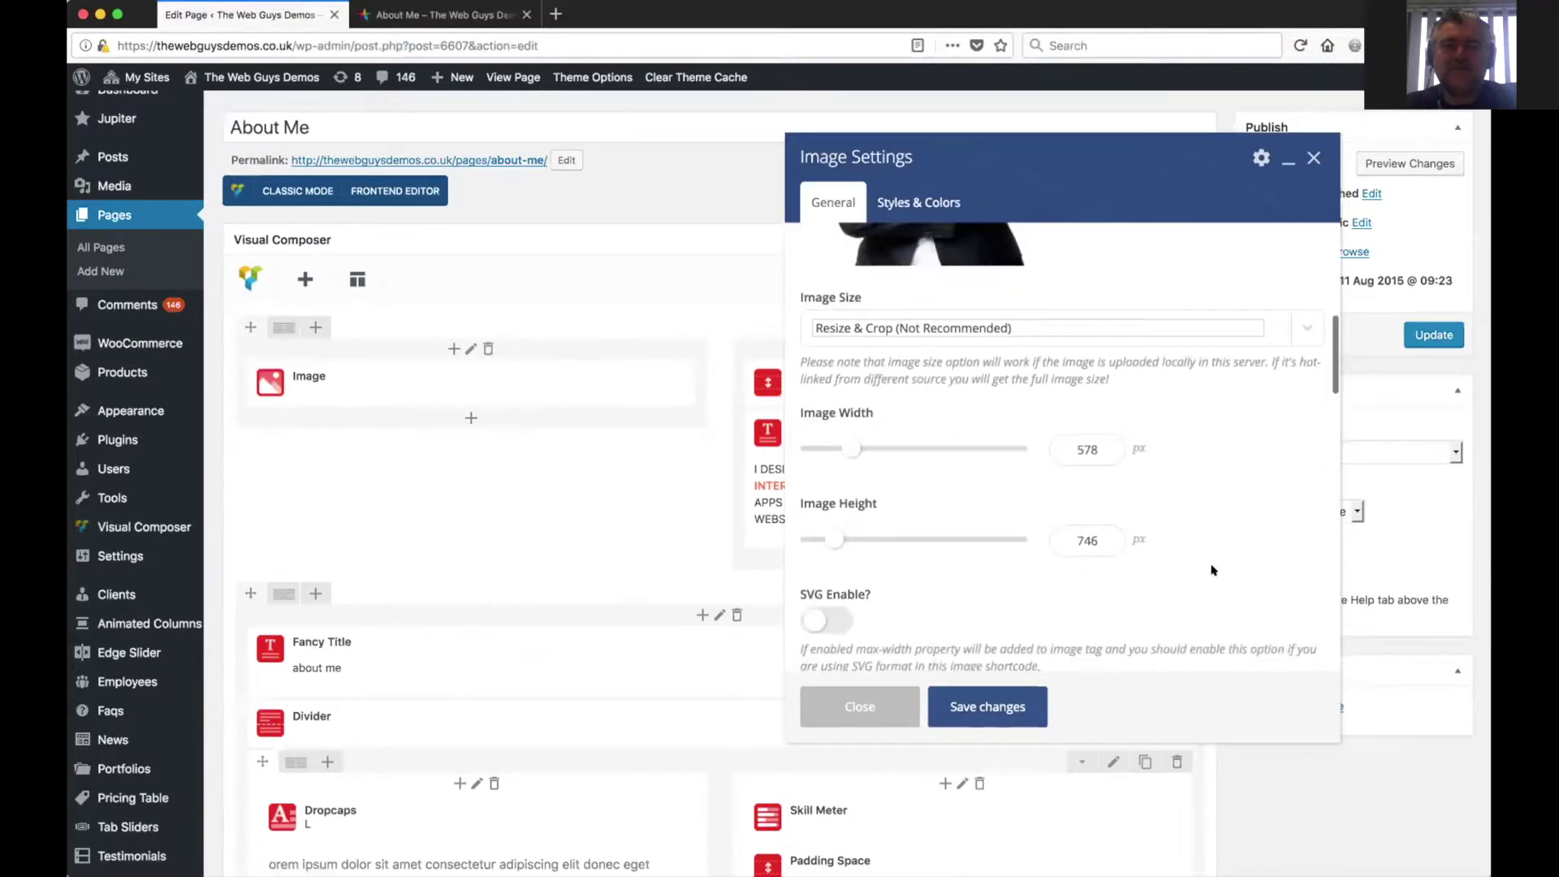
click(1043, 333)
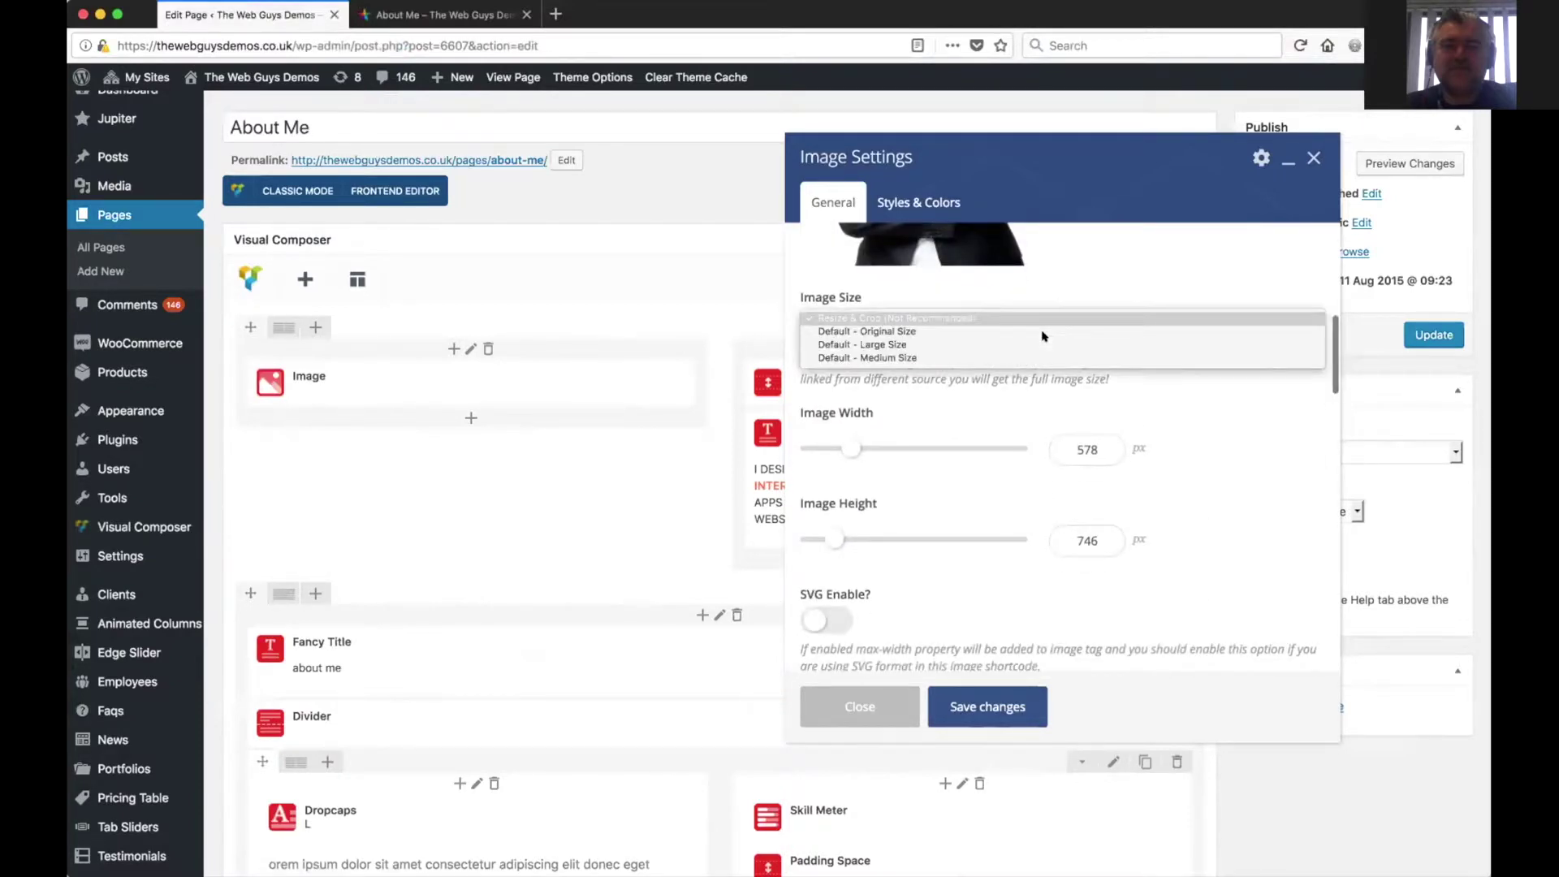
click(1206, 556)
- Review the image's SVG, lightbox, frame style and link settings, and view the link's Target options
scroll(1205, 583, down, 5)
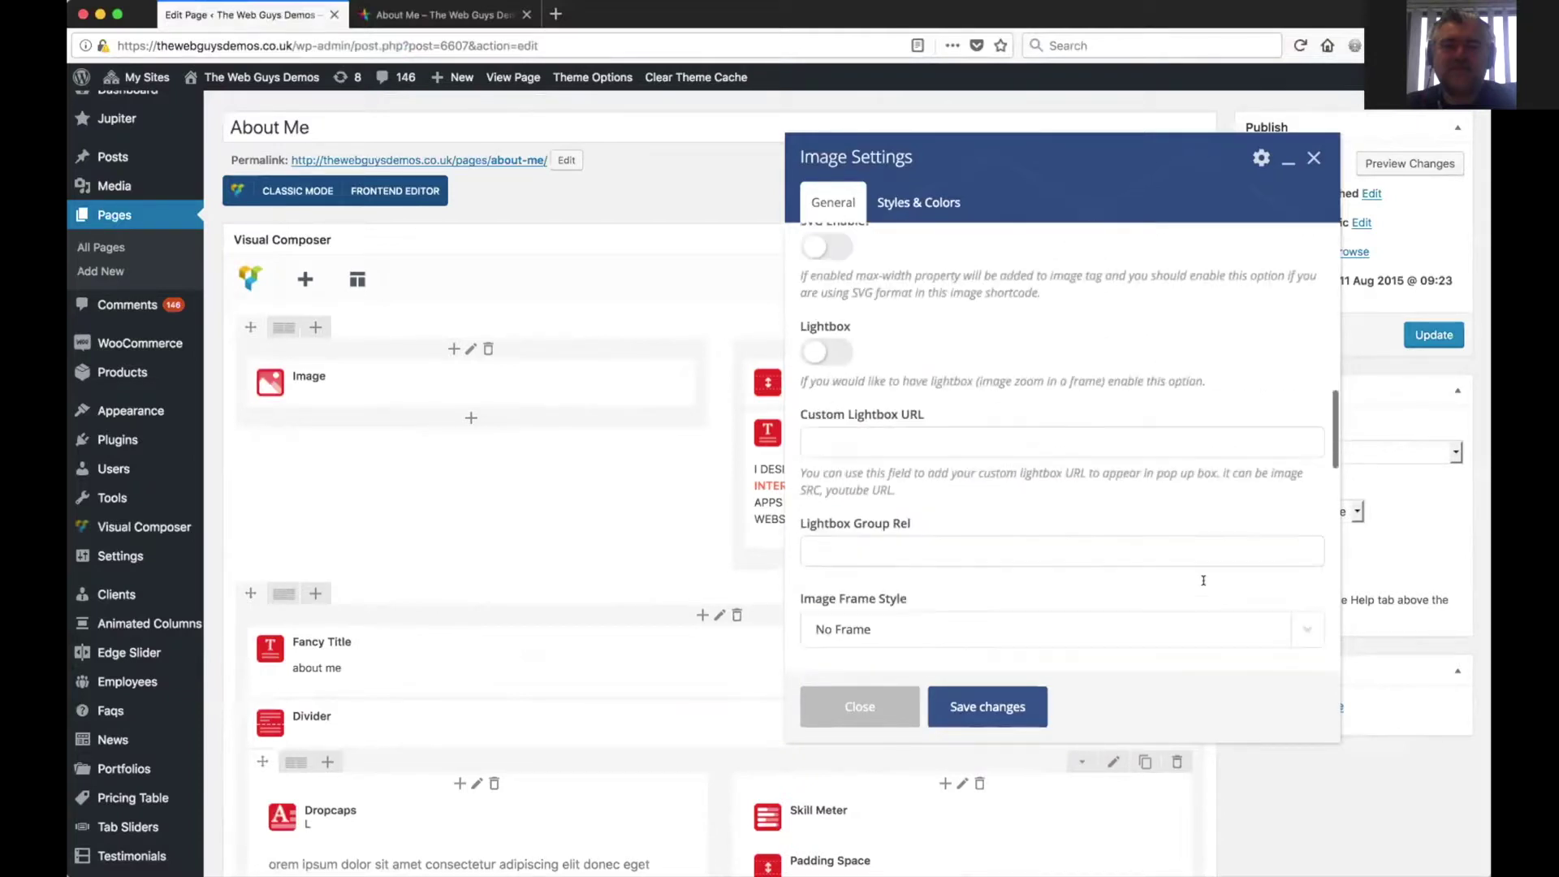
scroll(1004, 594, down, 5)
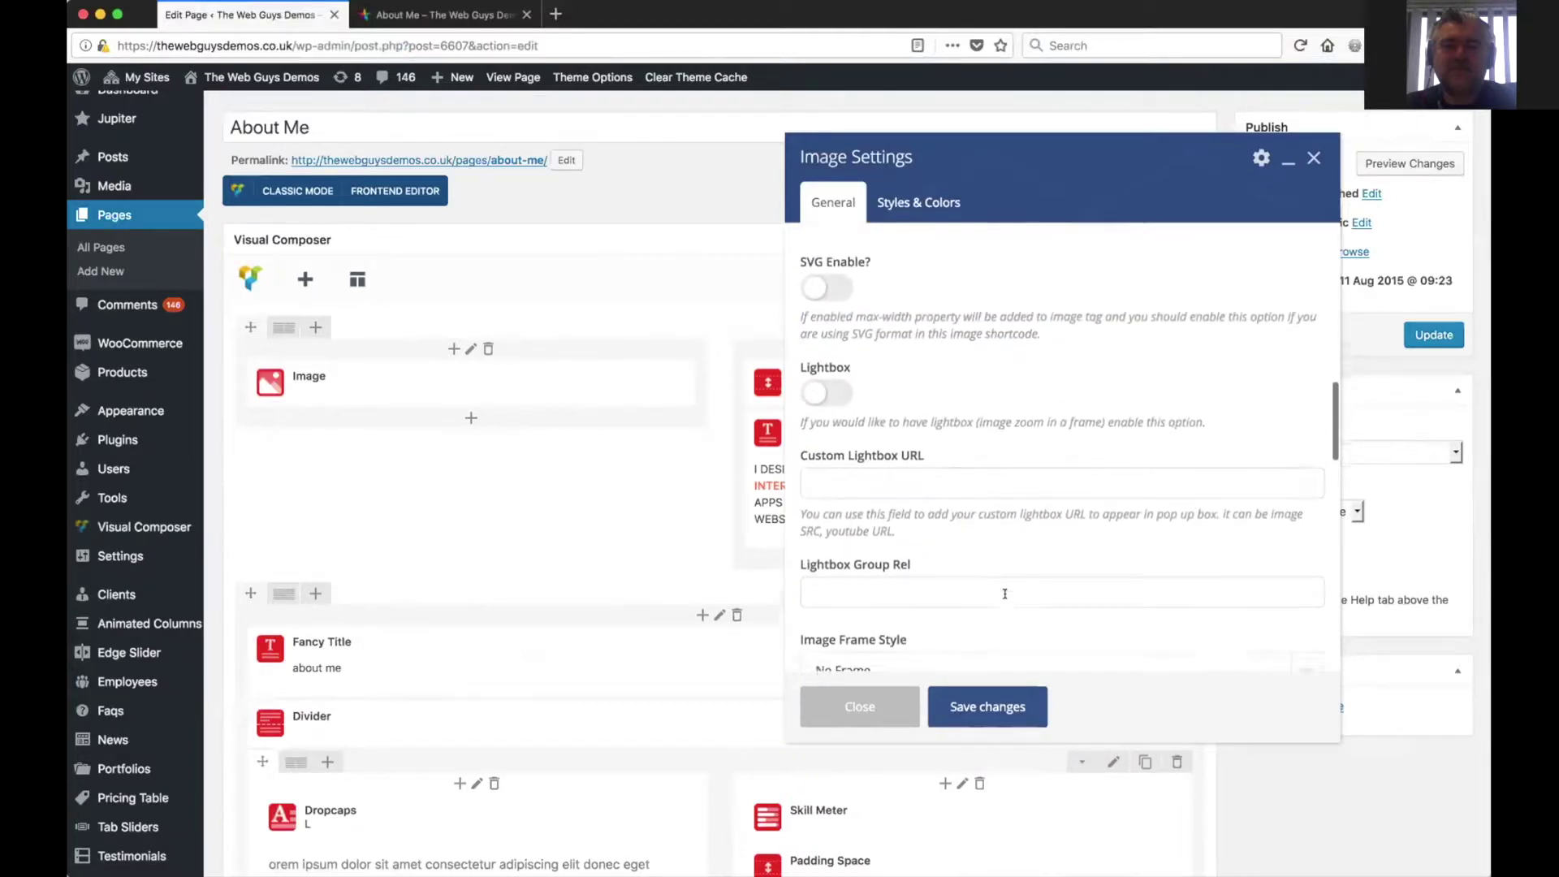
scroll(1004, 594, down, 1)
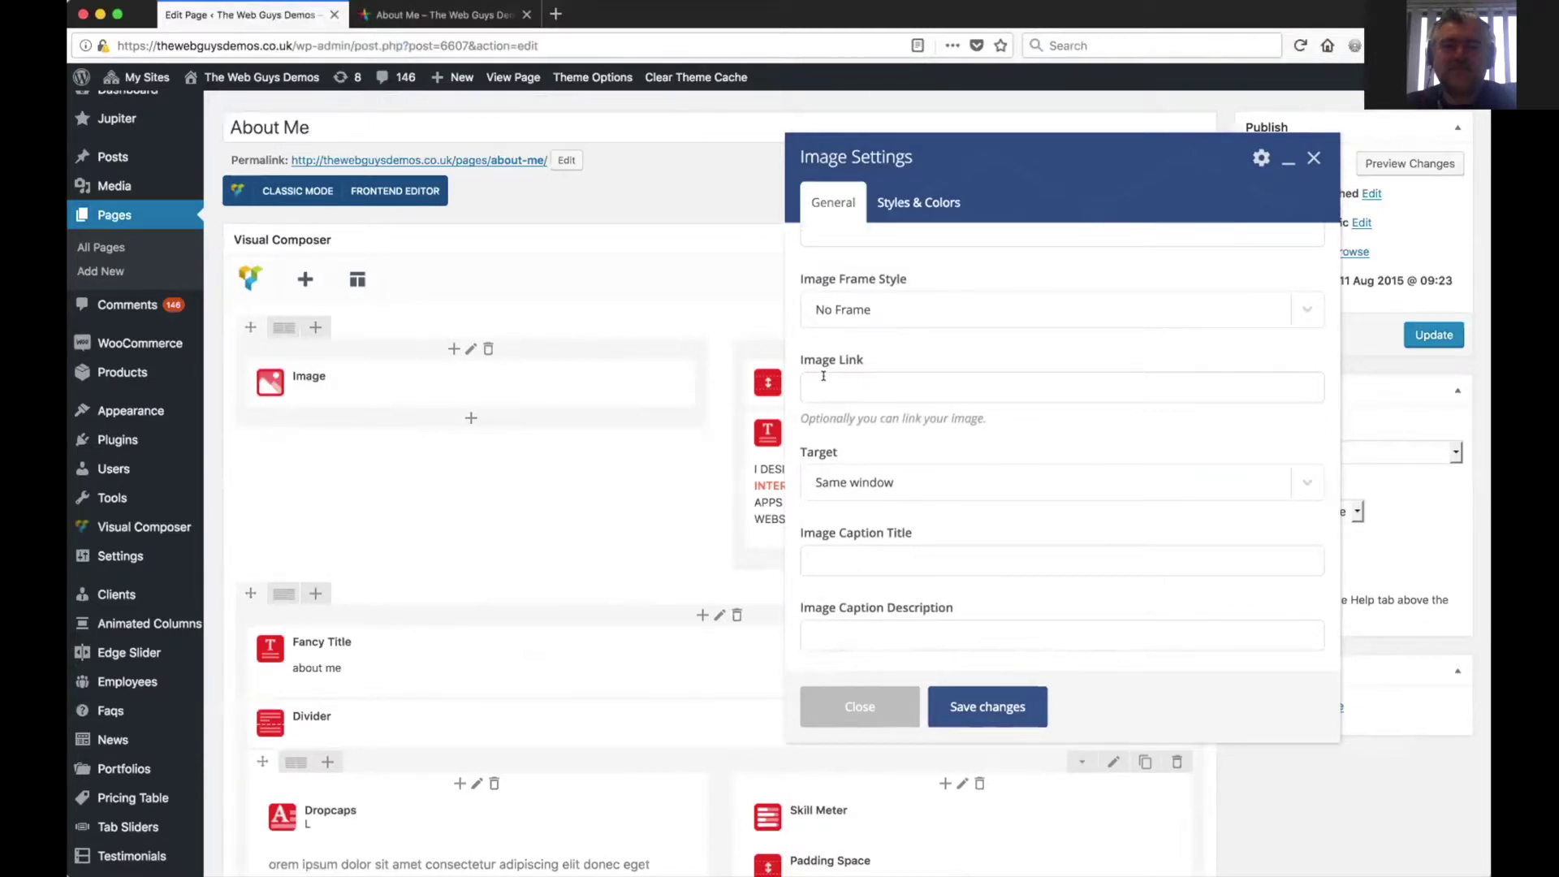
click(877, 484)
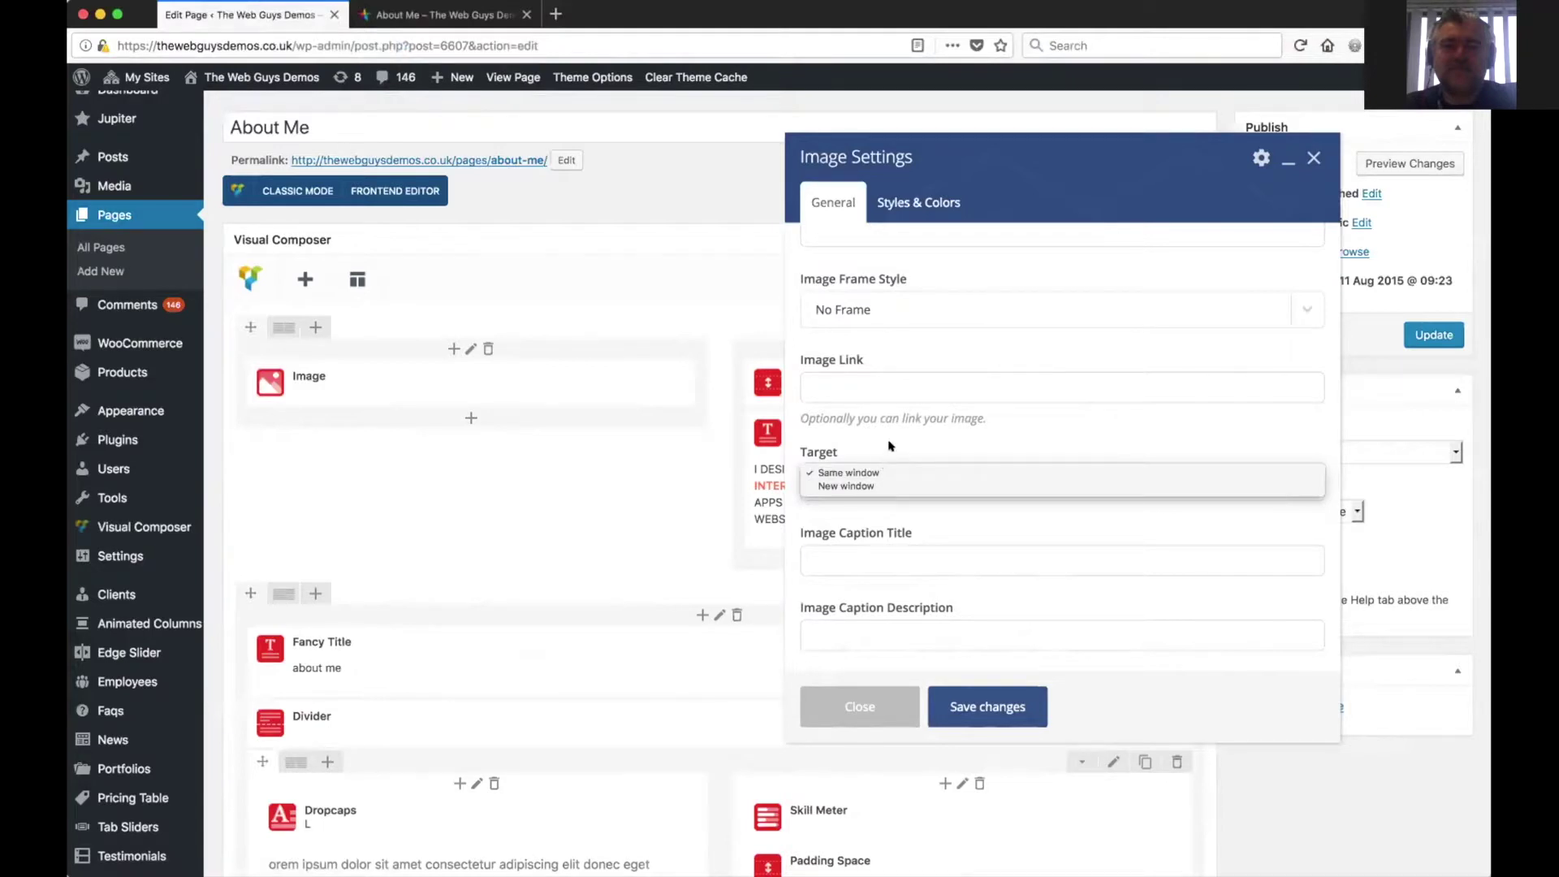
click(891, 445)
- Review the image's caption, alignment, Margin Bottom and Visibility For Devices settings
scroll(926, 568, down, 5)
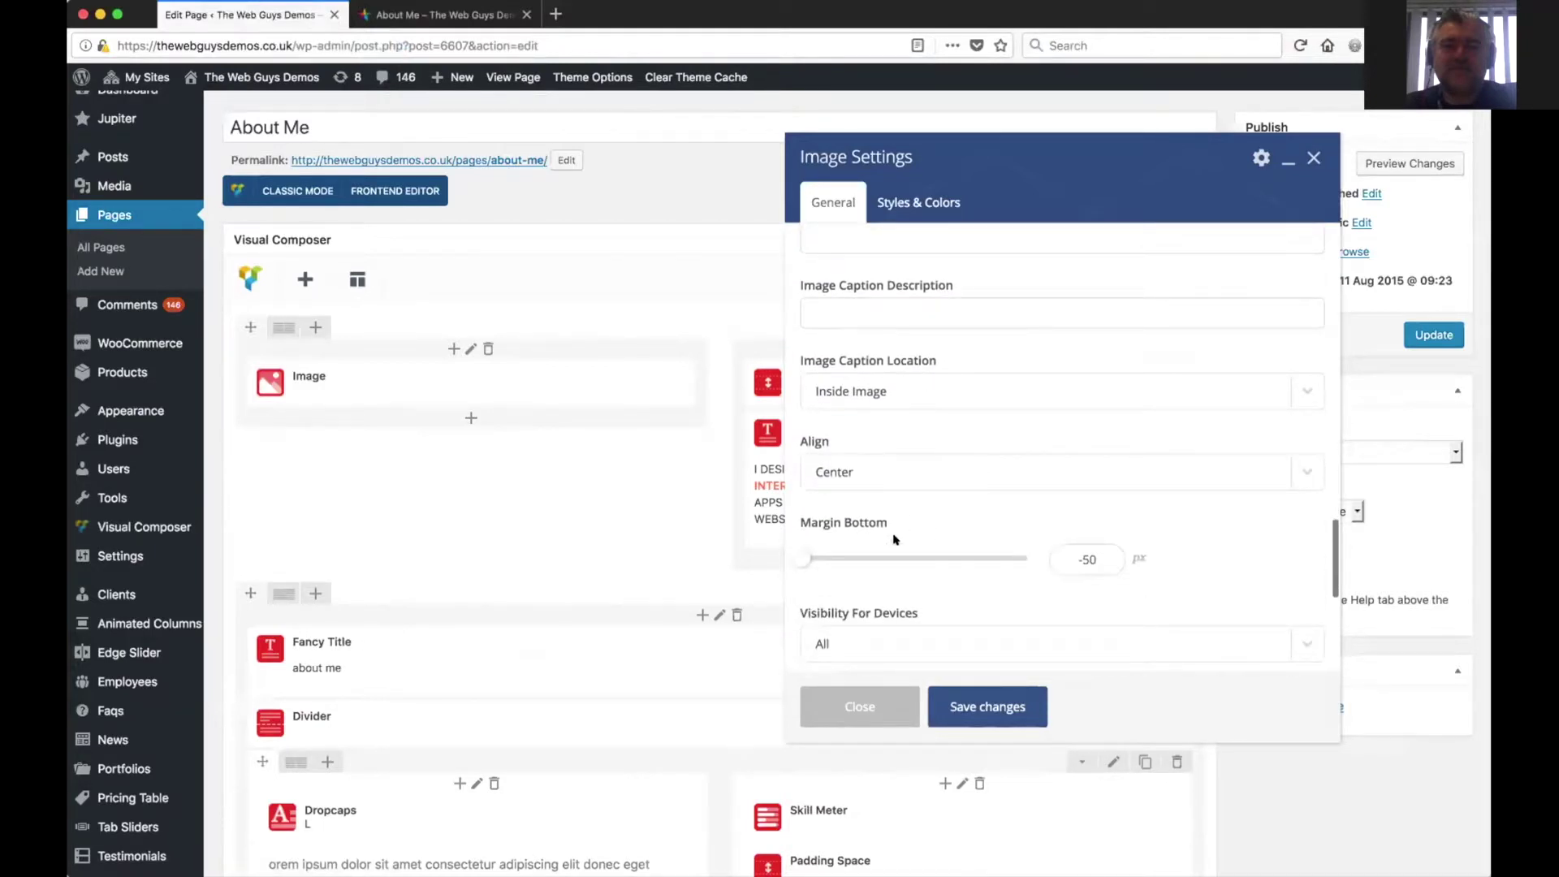
scroll(897, 539, down, 3)
scroll(896, 554, down, 1)
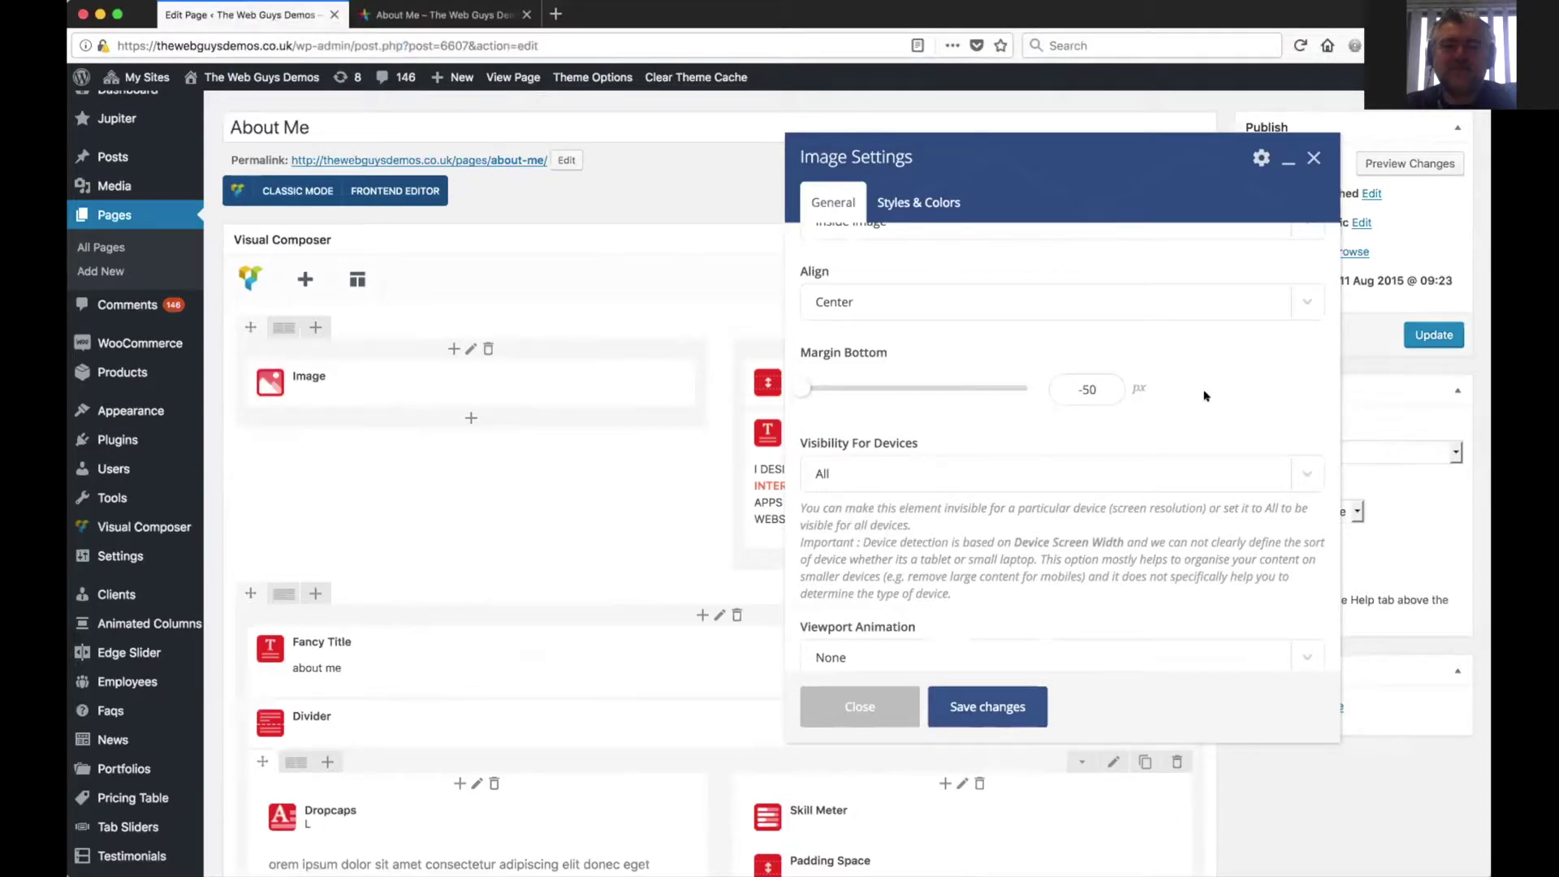
- Check how the image sits above the next section on the live About Me page, and close the Image settings without saving
click(439, 11)
scroll(613, 525, up, 7)
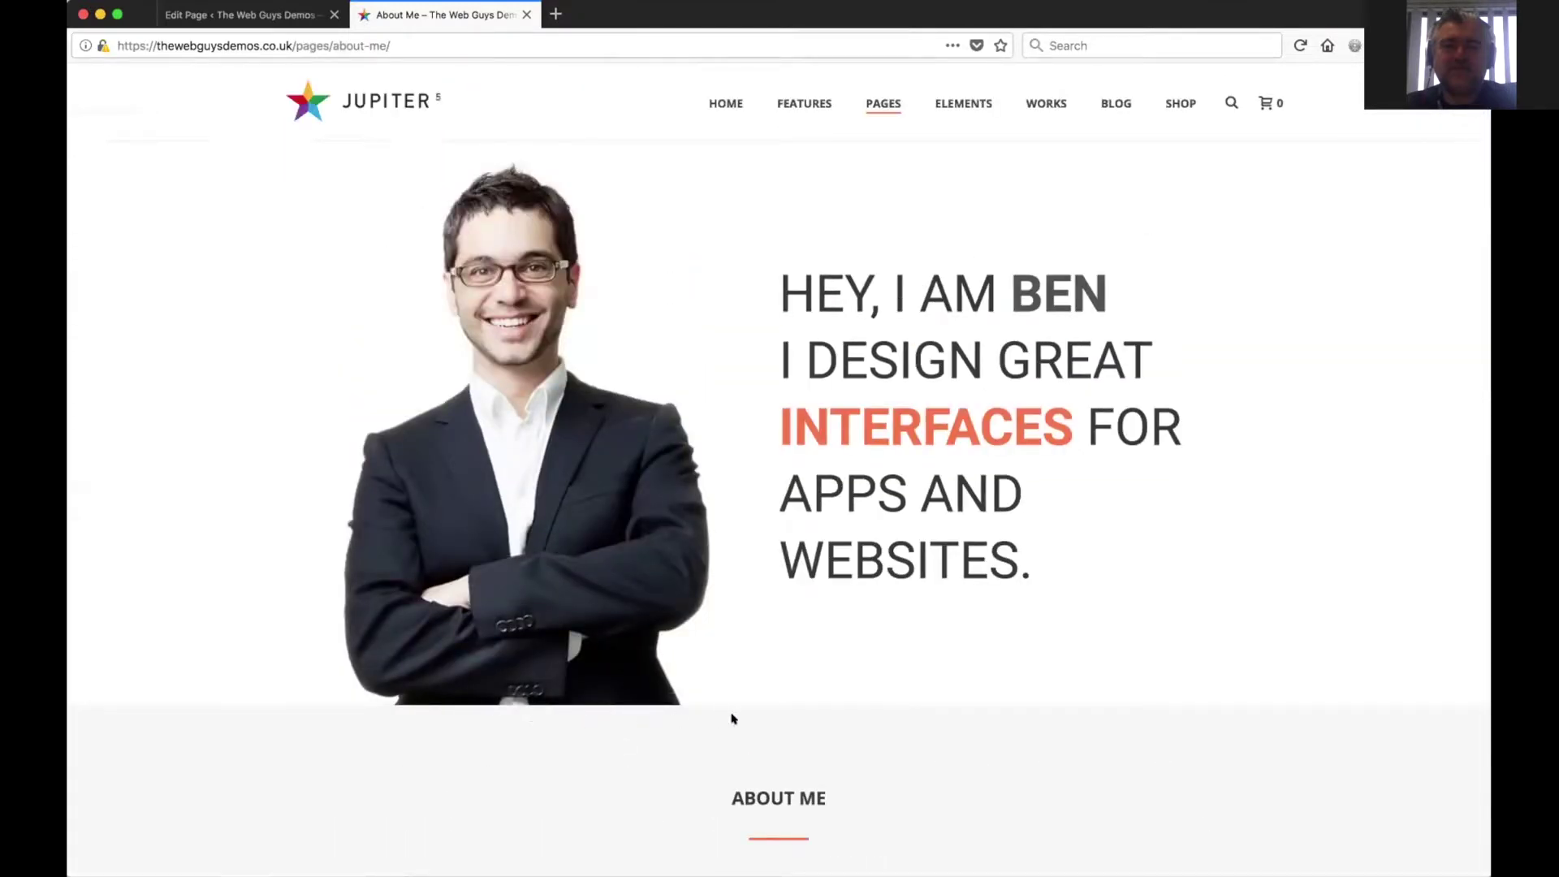
click(240, 15)
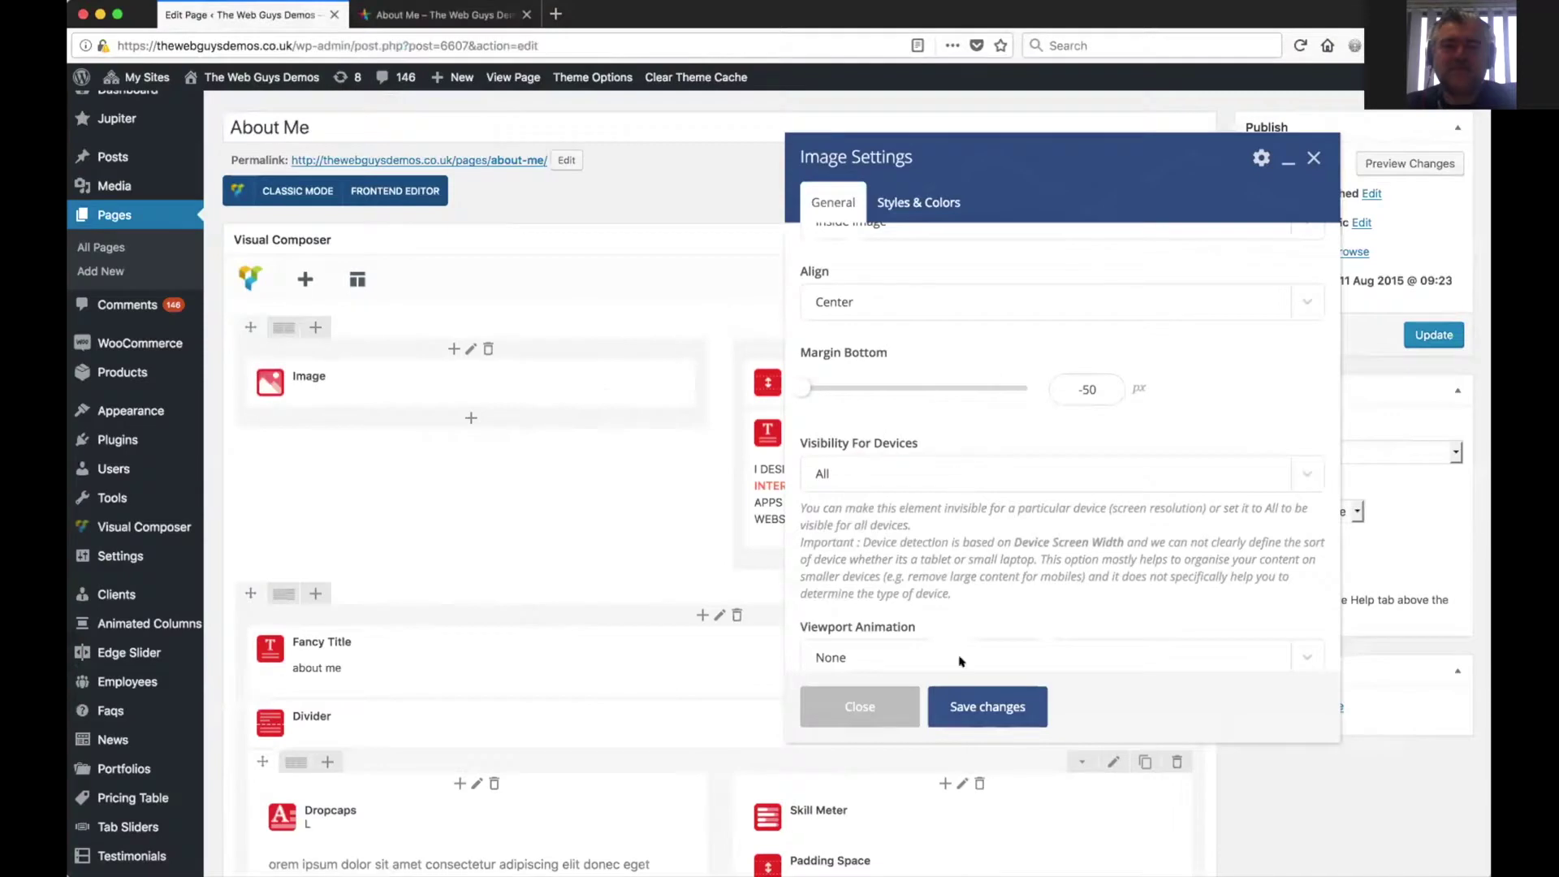
click(1314, 157)
- Open the settings of the Divider below the about me title and view its Style and Divider Width options
scroll(631, 573, down, 2)
scroll(631, 572, up, 2)
scroll(632, 572, down, 4)
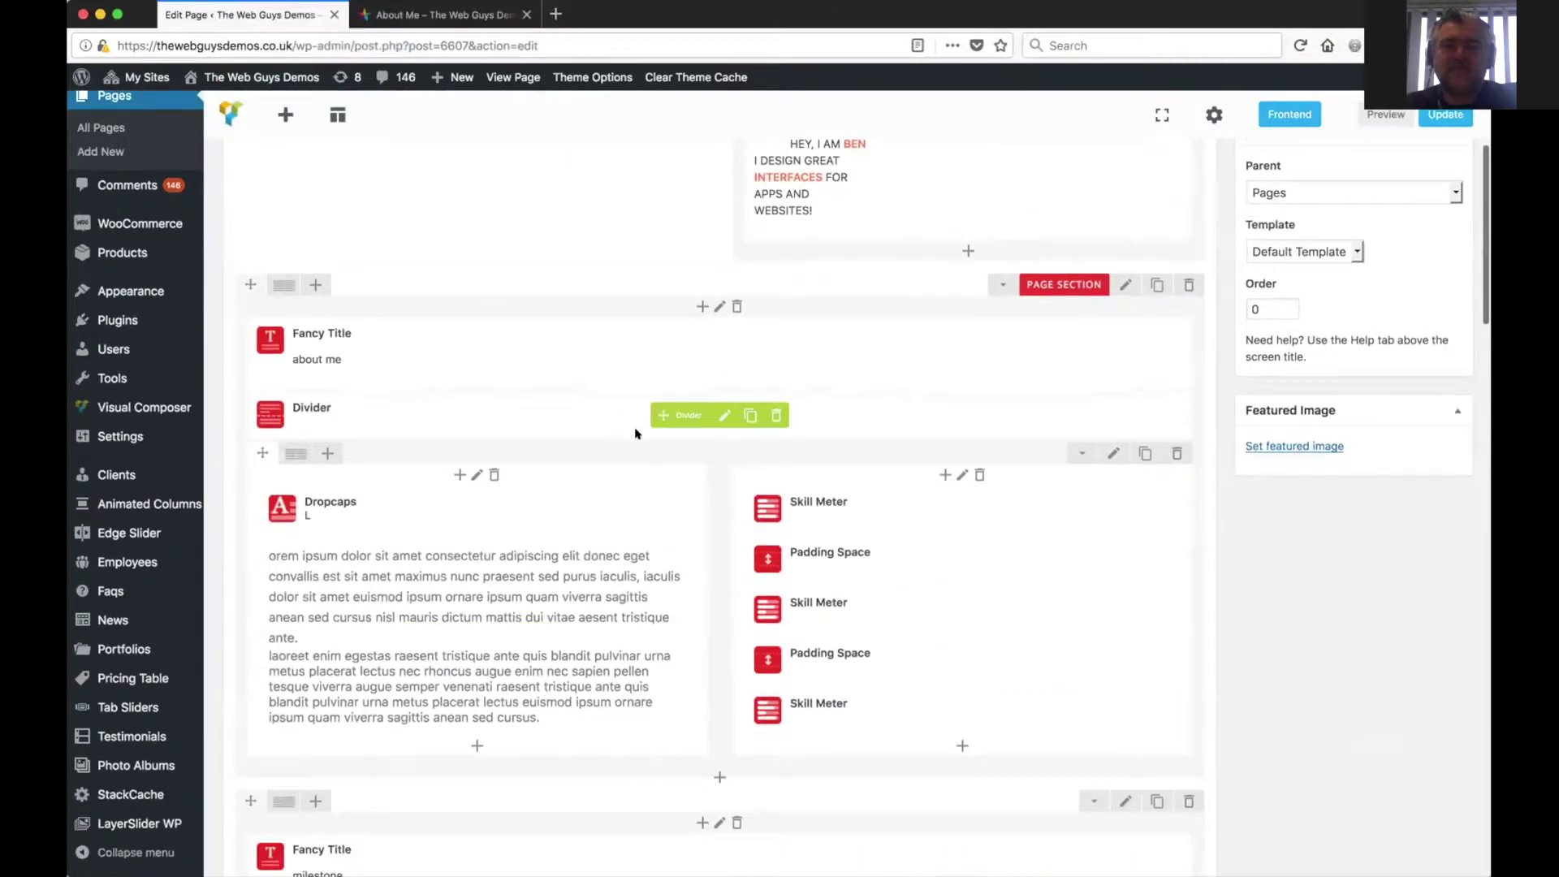
click(724, 414)
click(723, 412)
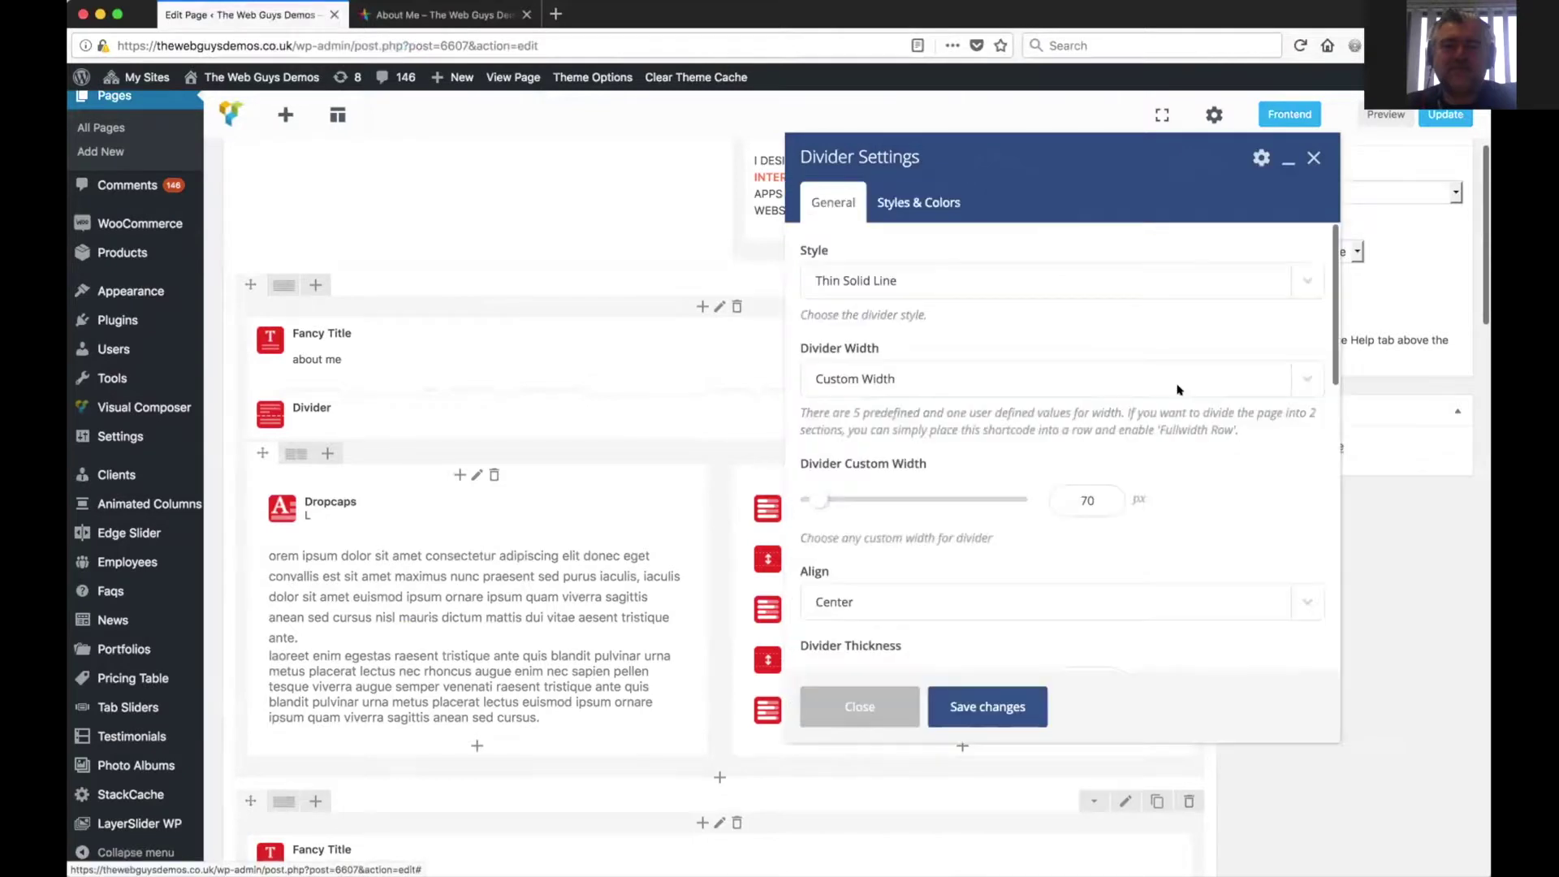
click(966, 276)
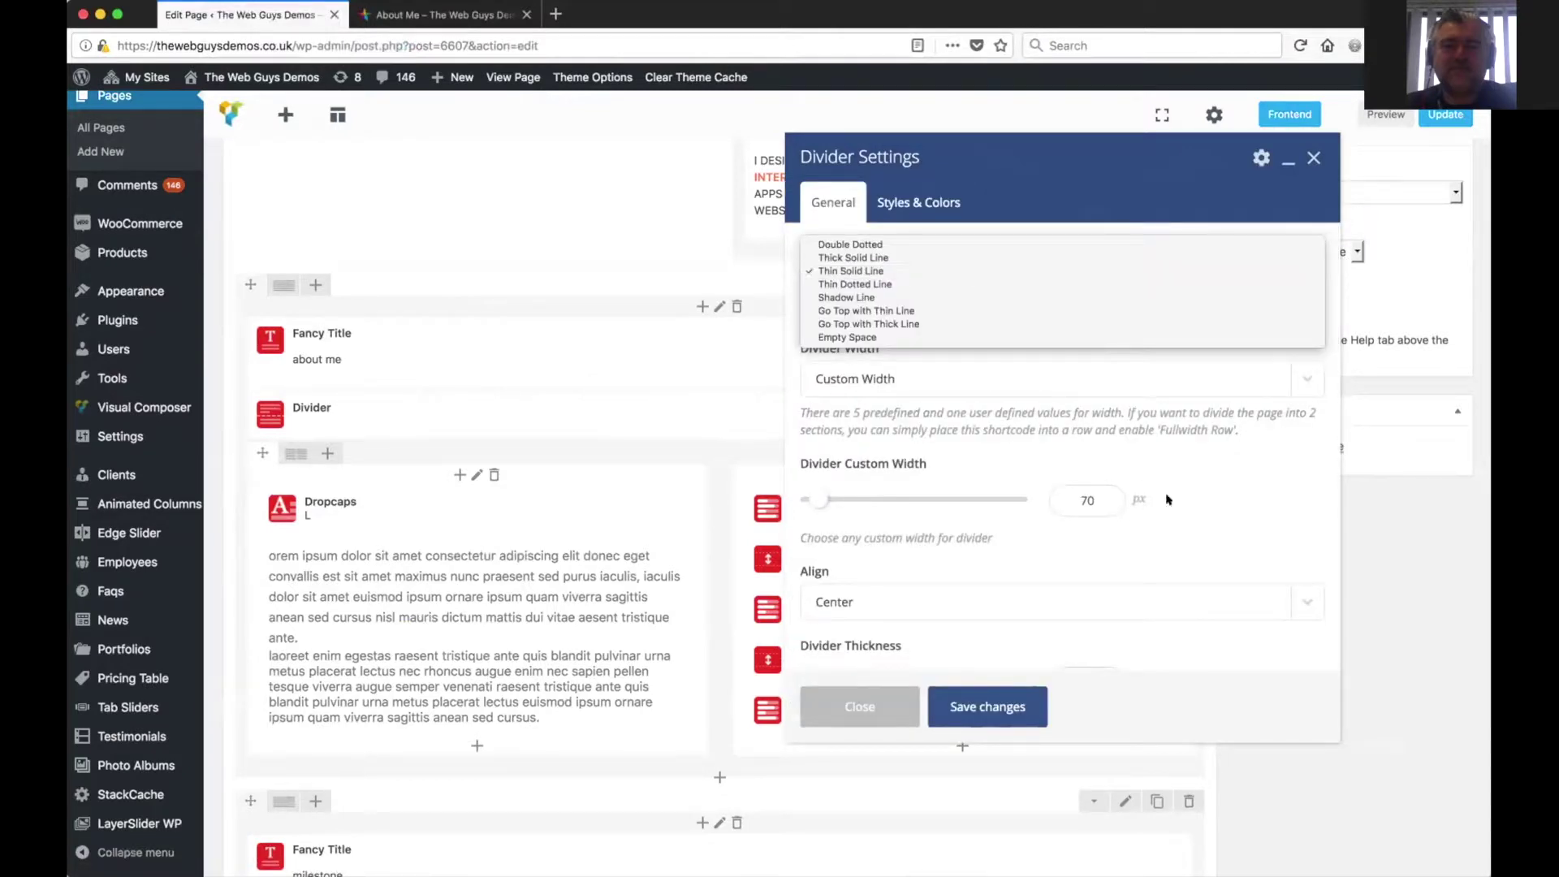
click(1211, 507)
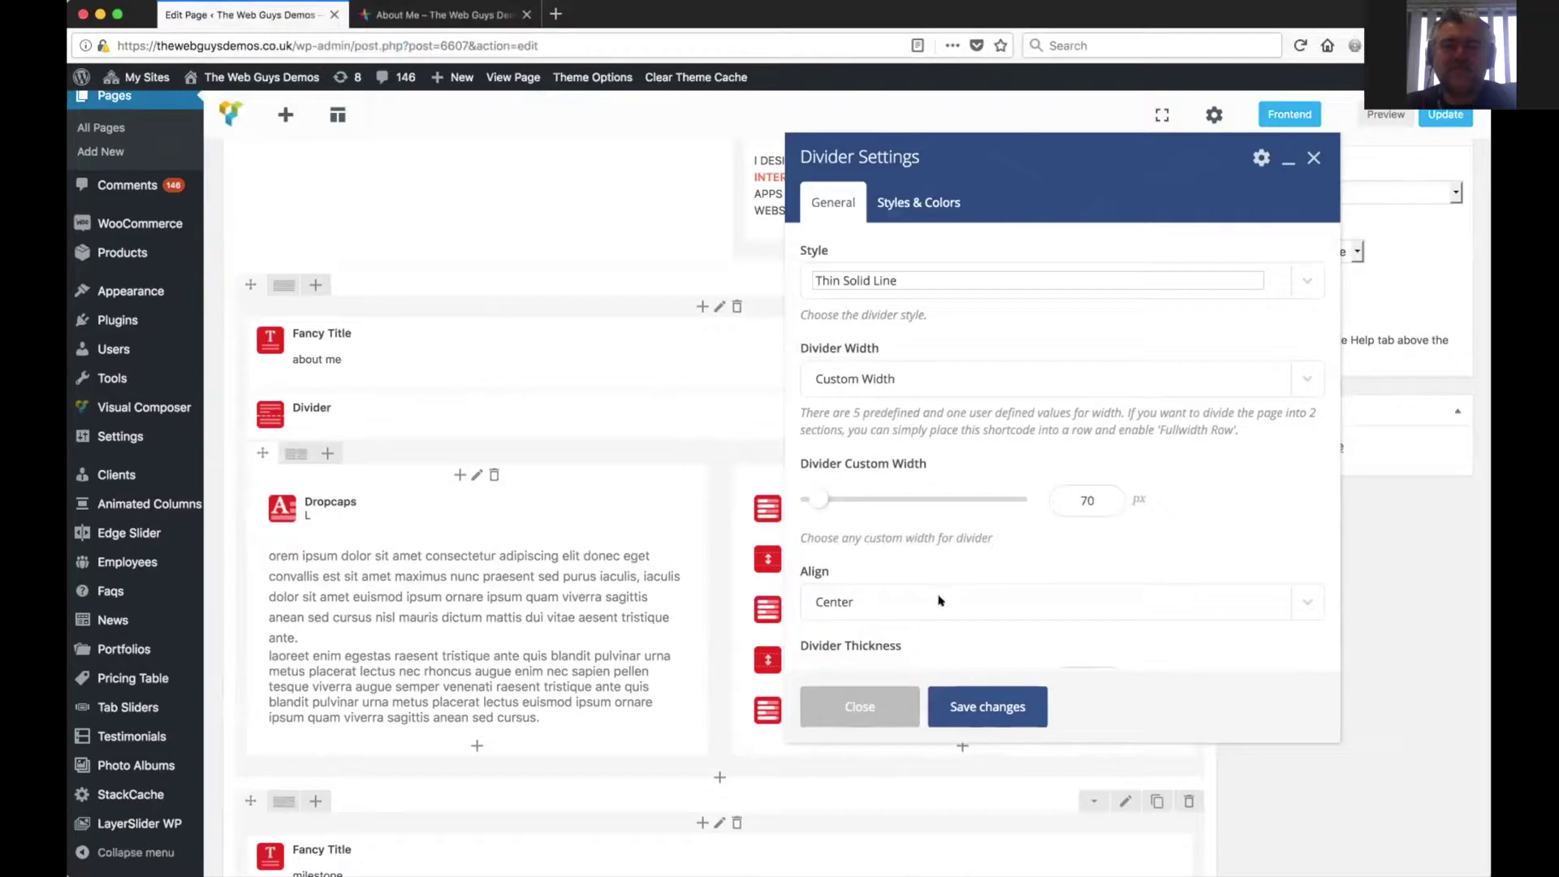
click(886, 388)
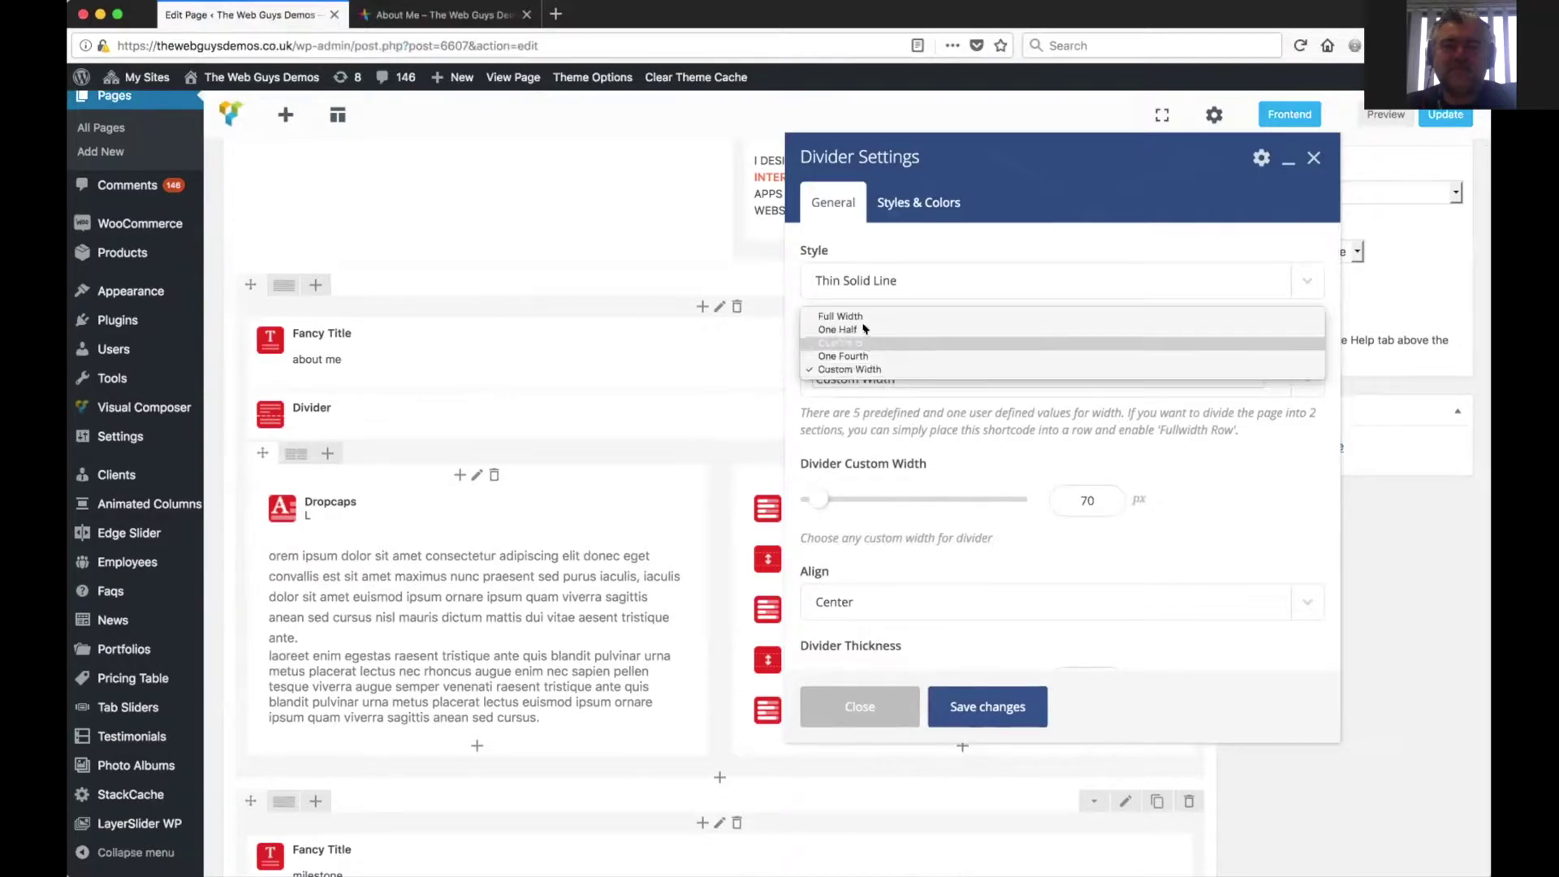
click(1232, 527)
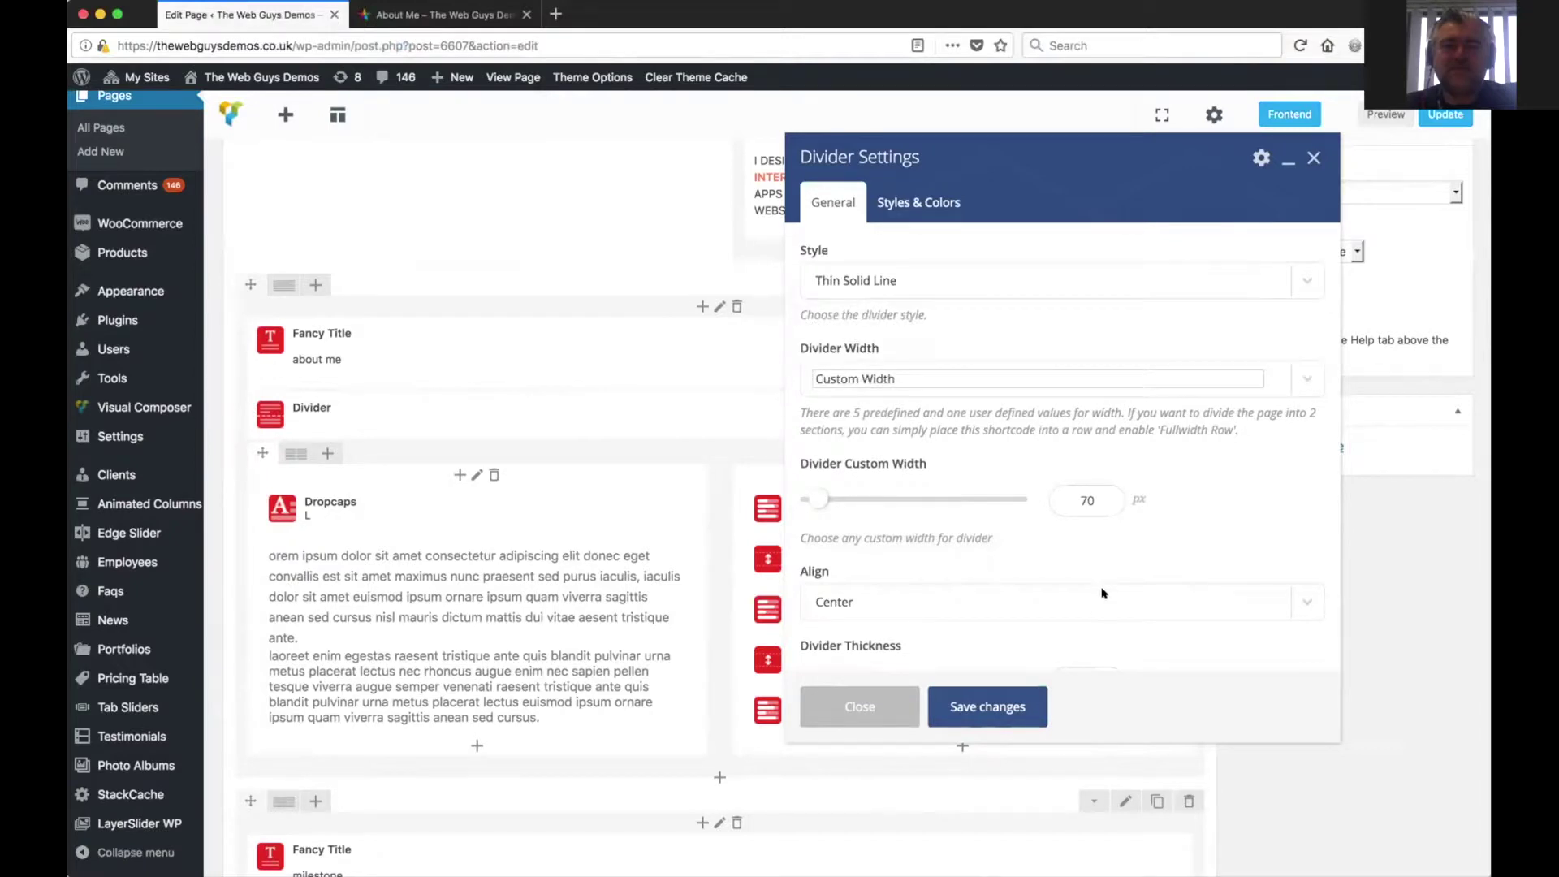
- Review the Divider's thickness, top and bottom padding, device visibility and viewport animation settings
scroll(1104, 592, down, 5)
scroll(977, 543, down, 3)
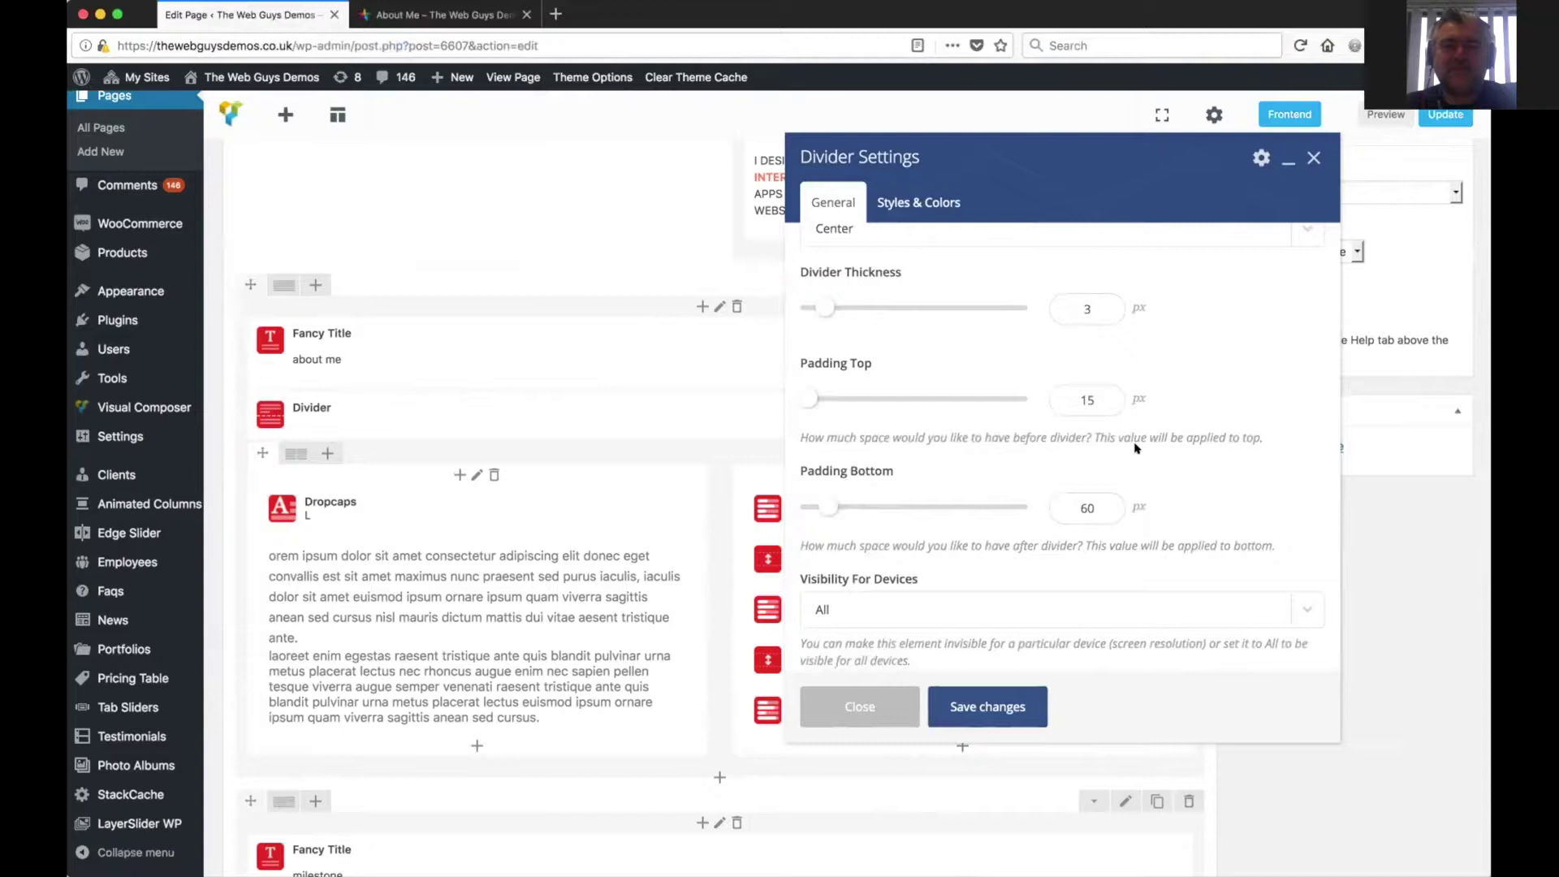
scroll(1036, 561, down, 6)
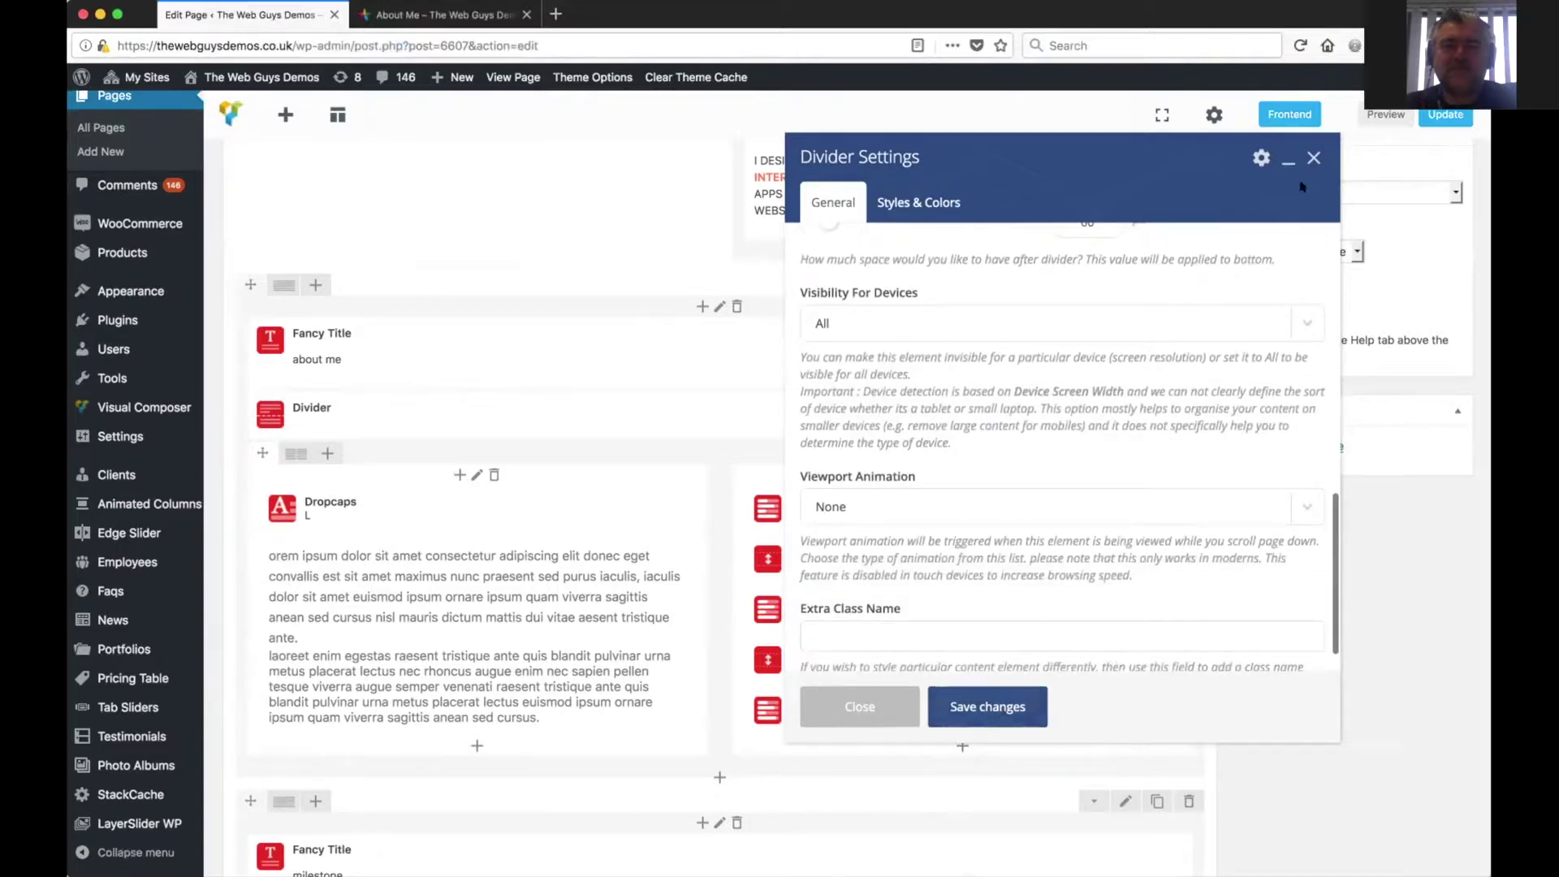
- Close the Divider settings and view the Padding Size and Visibility For Devices options of the Padding Space below the first Skill Meter
click(1313, 156)
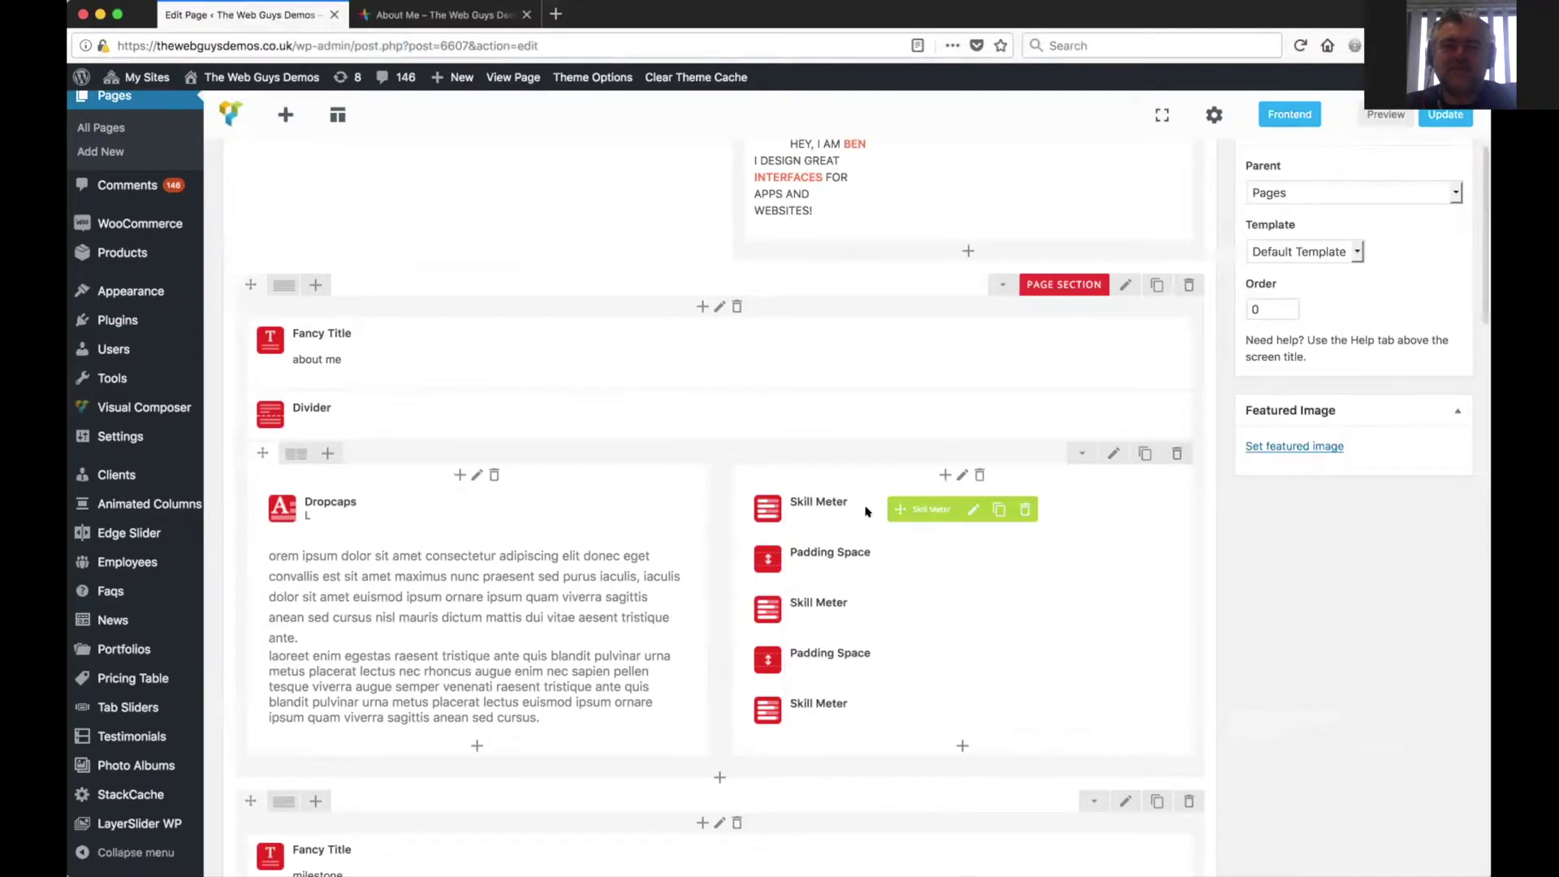
scroll(865, 510, up, 2)
scroll(865, 510, down, 3)
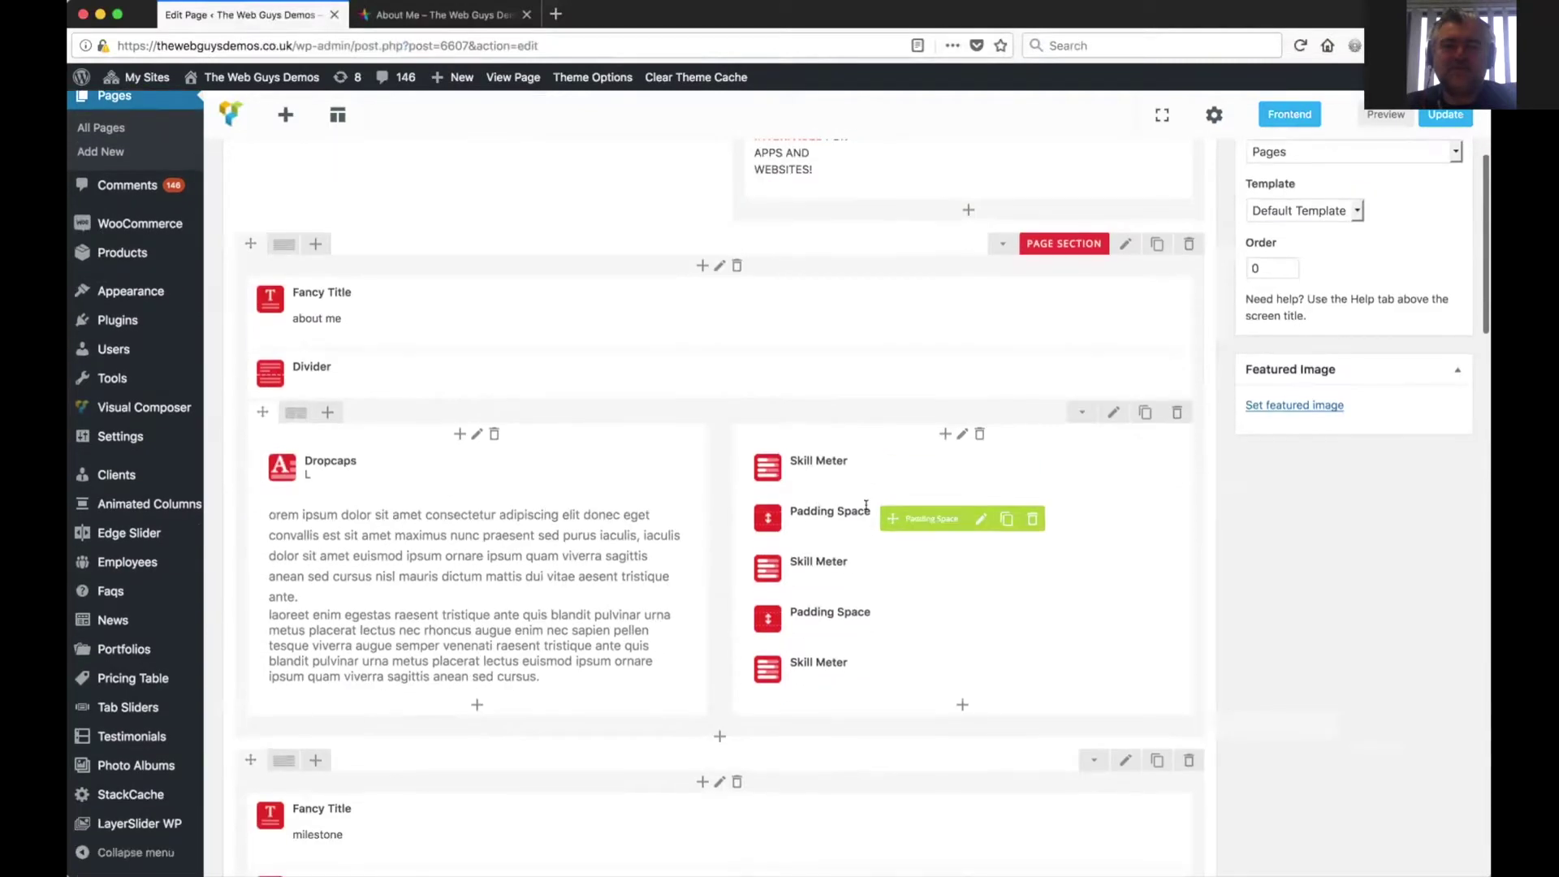
click(979, 521)
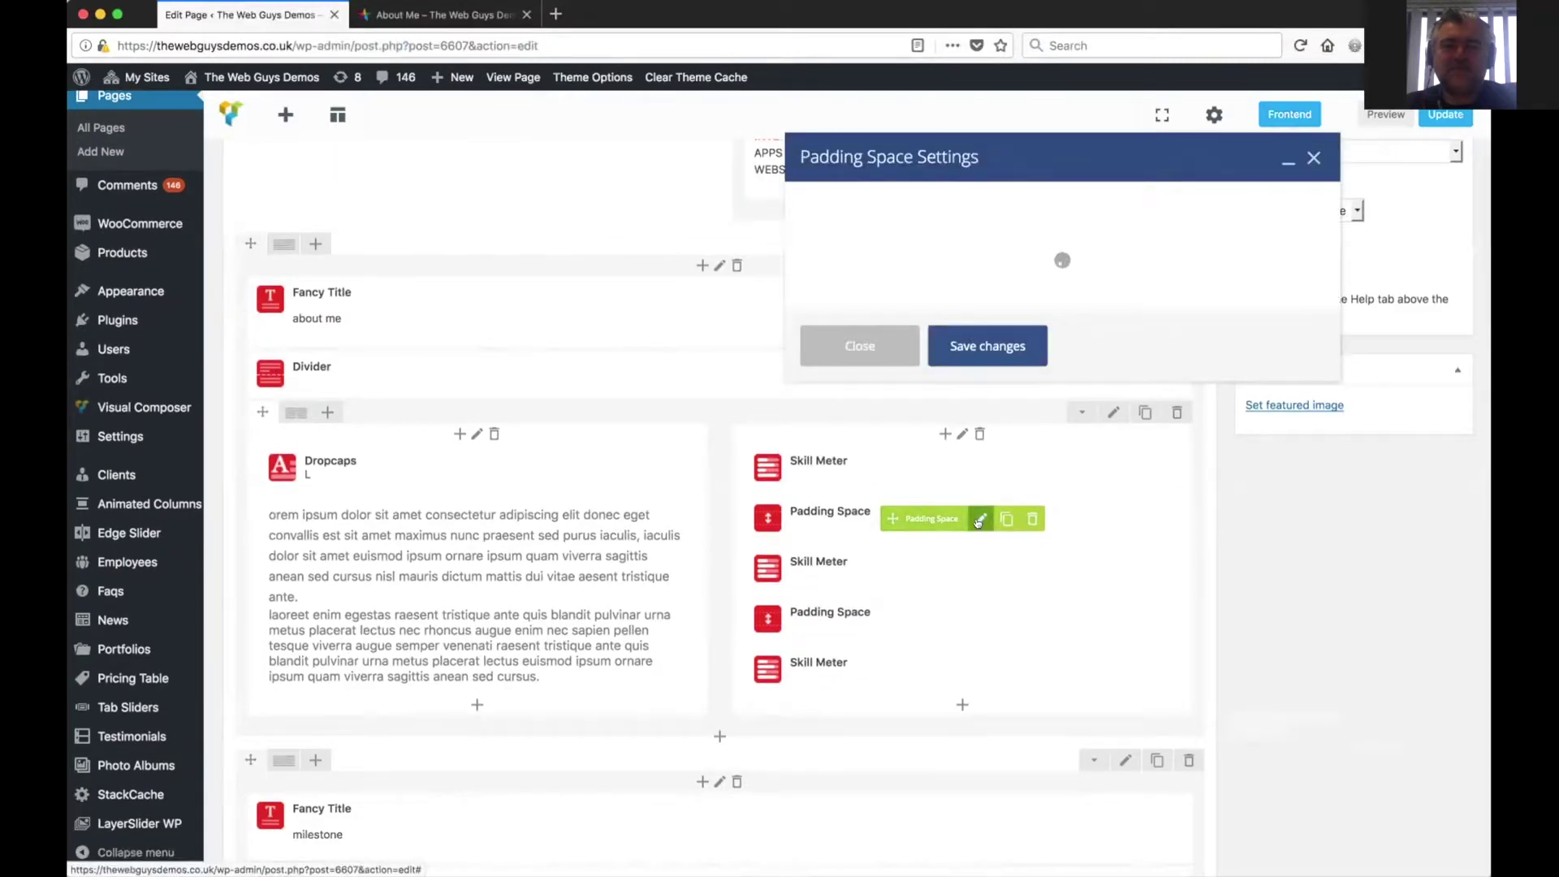
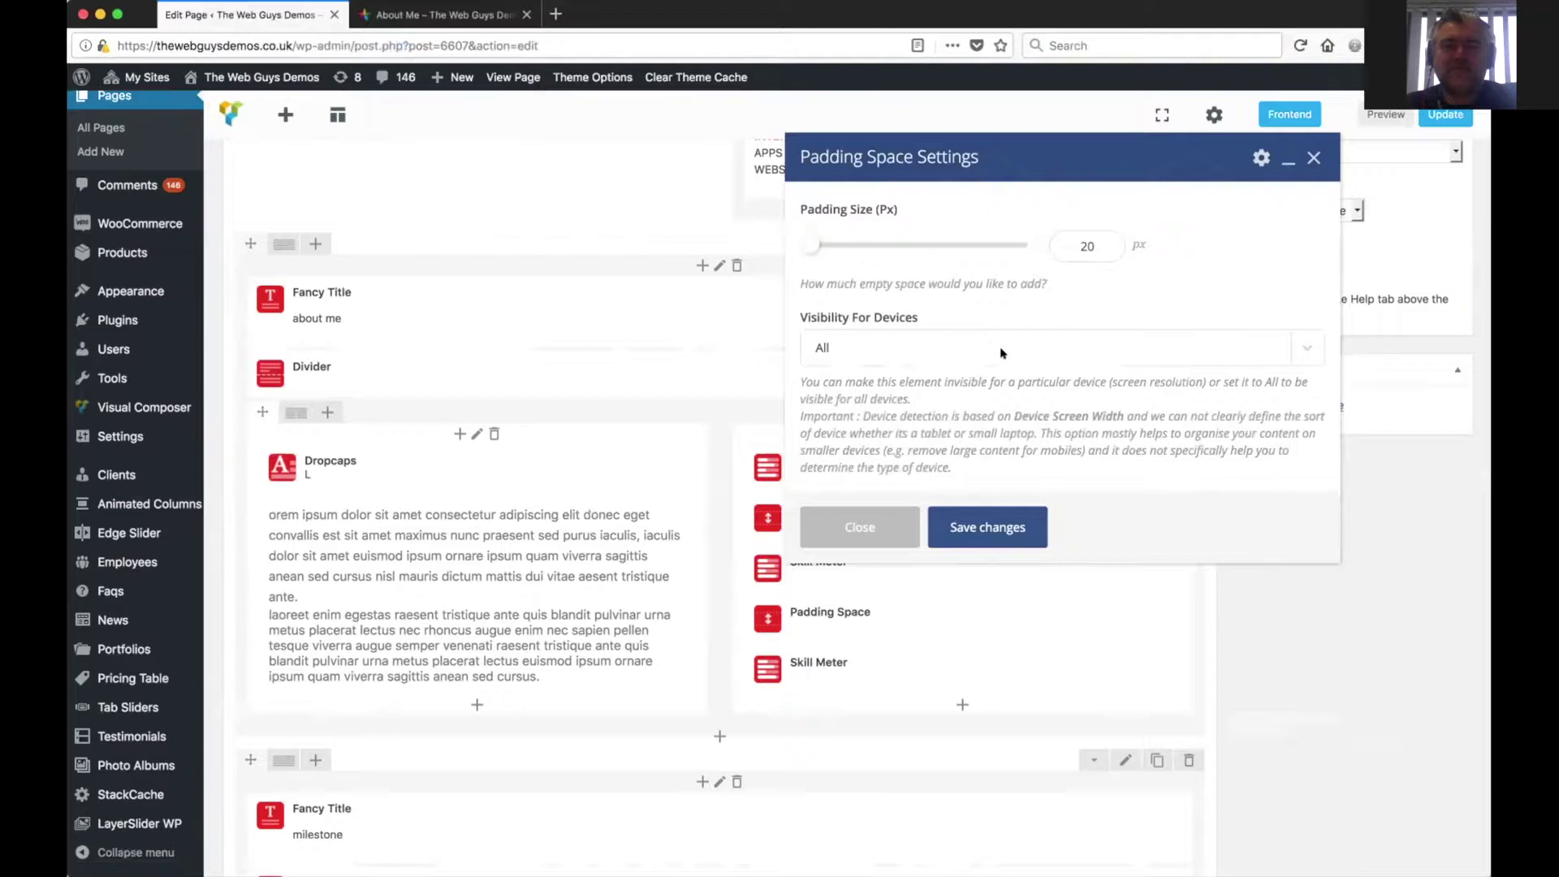
click(1311, 158)
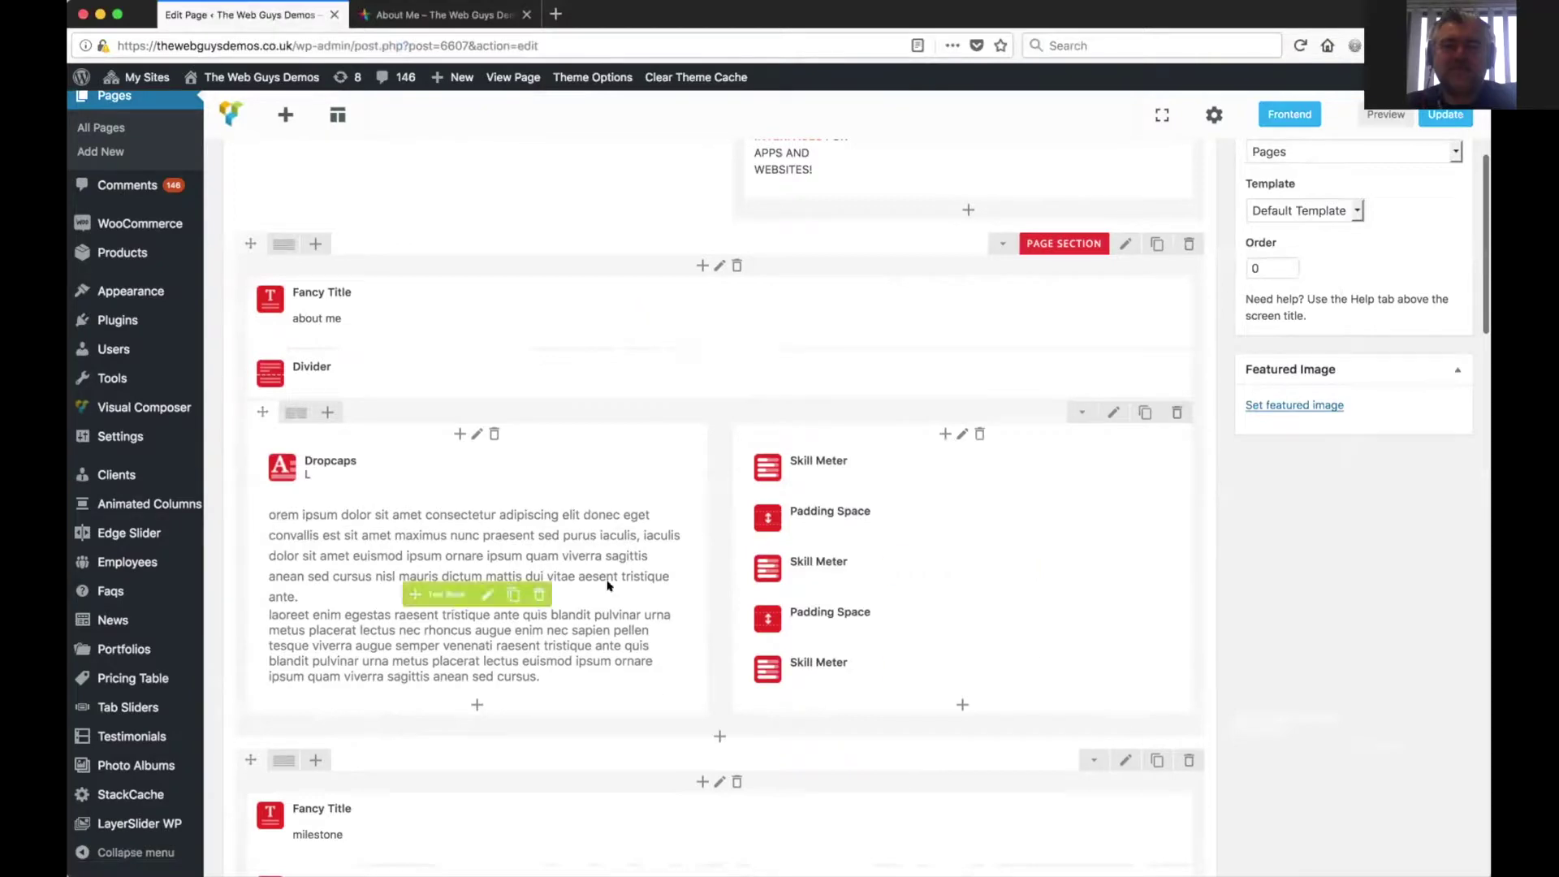
- Look over the page's row structure from the top Image row down to the Milestones and the last Padding Space
scroll(706, 662, down, 10)
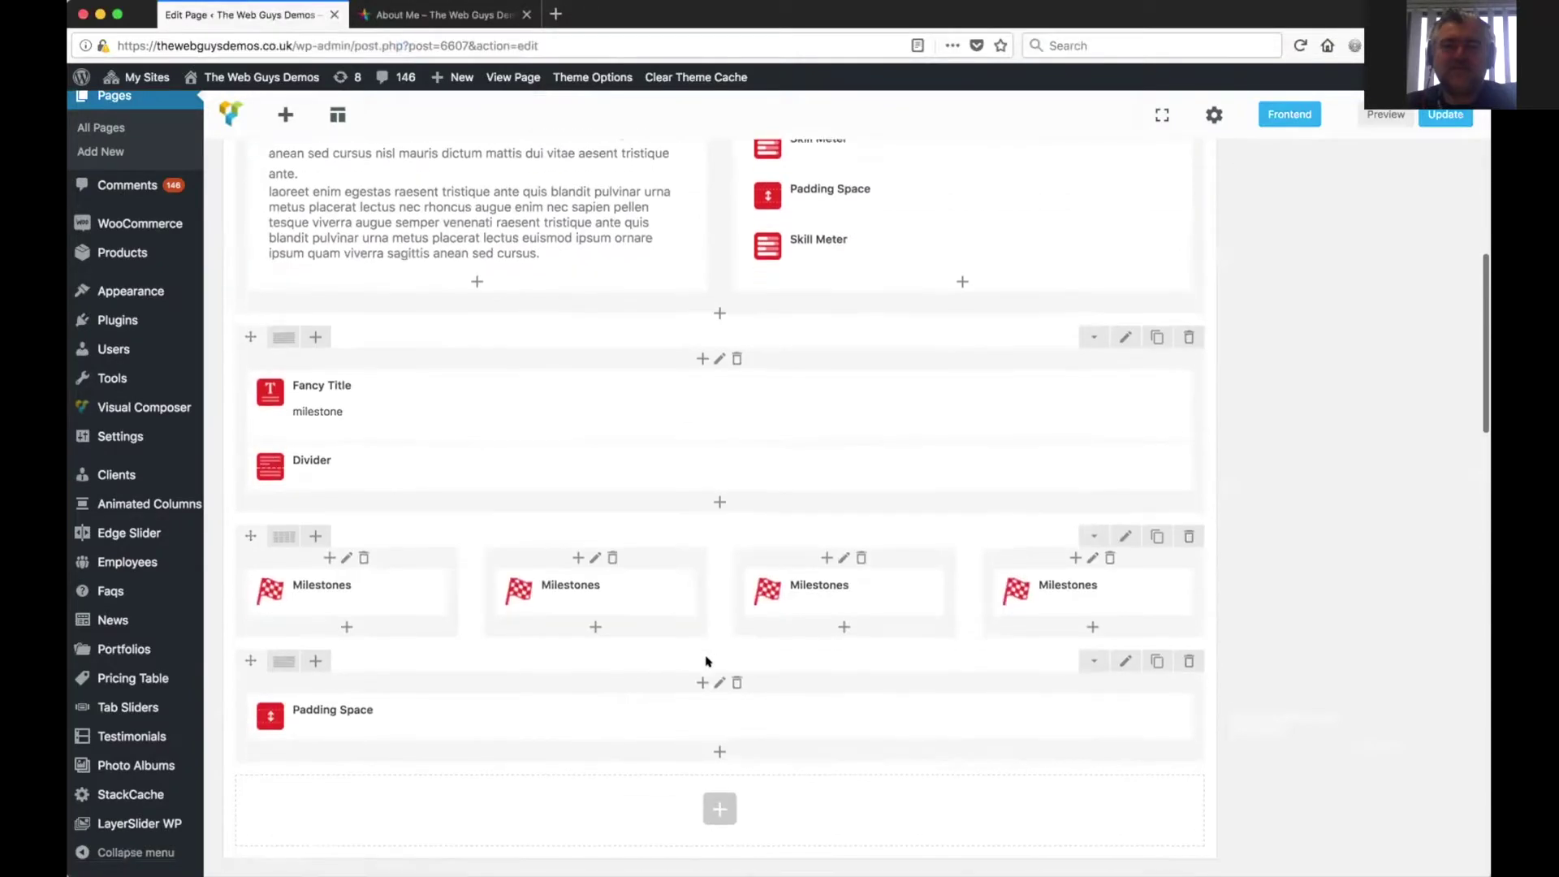
scroll(705, 662, up, 15)
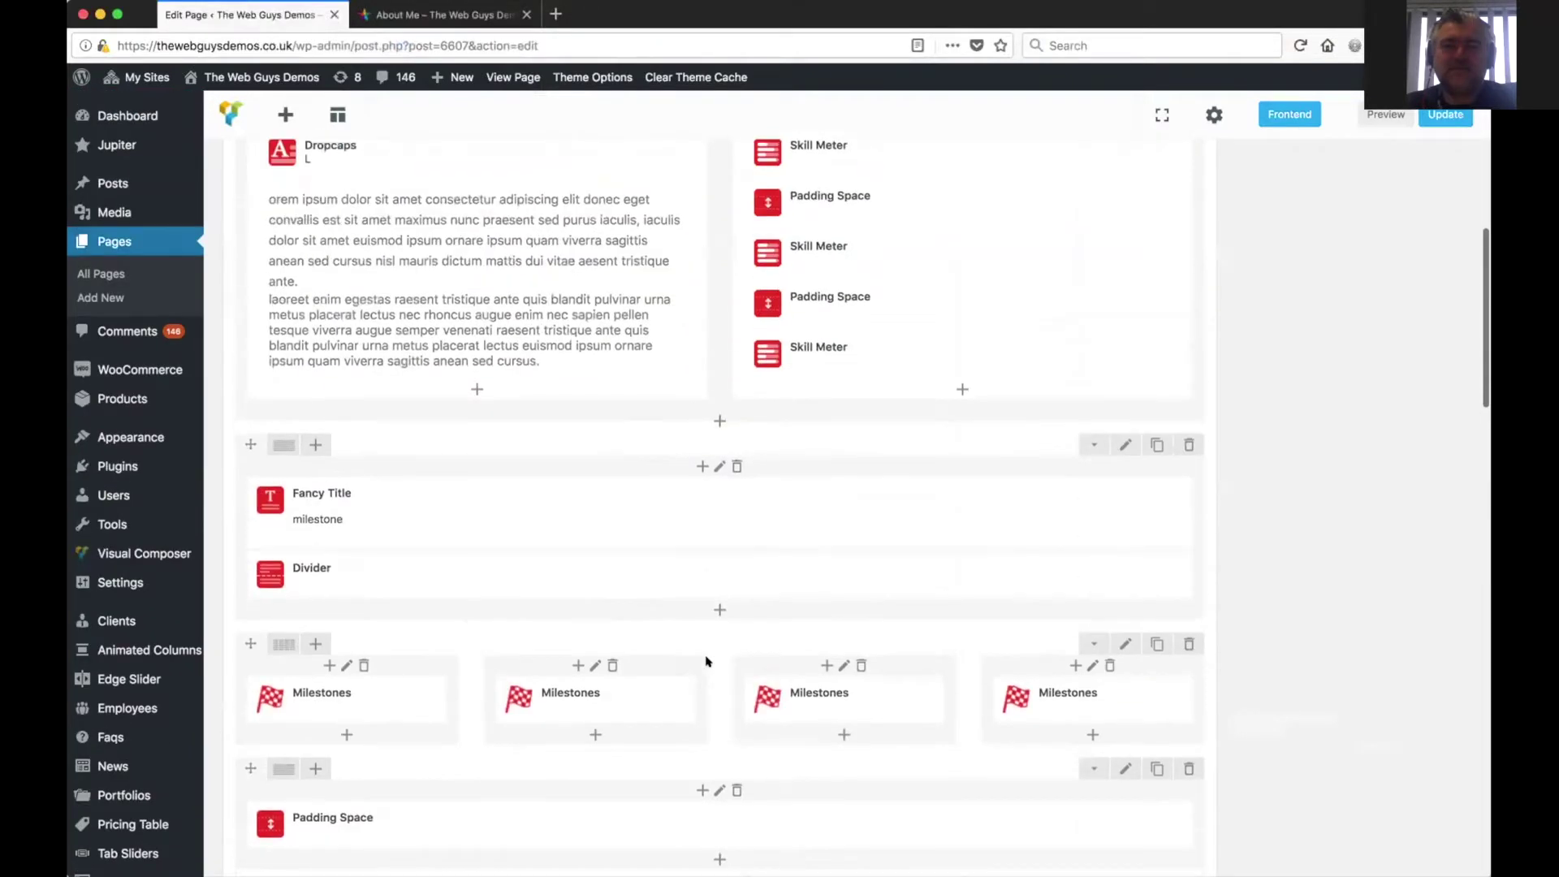
scroll(706, 661, up, 3)
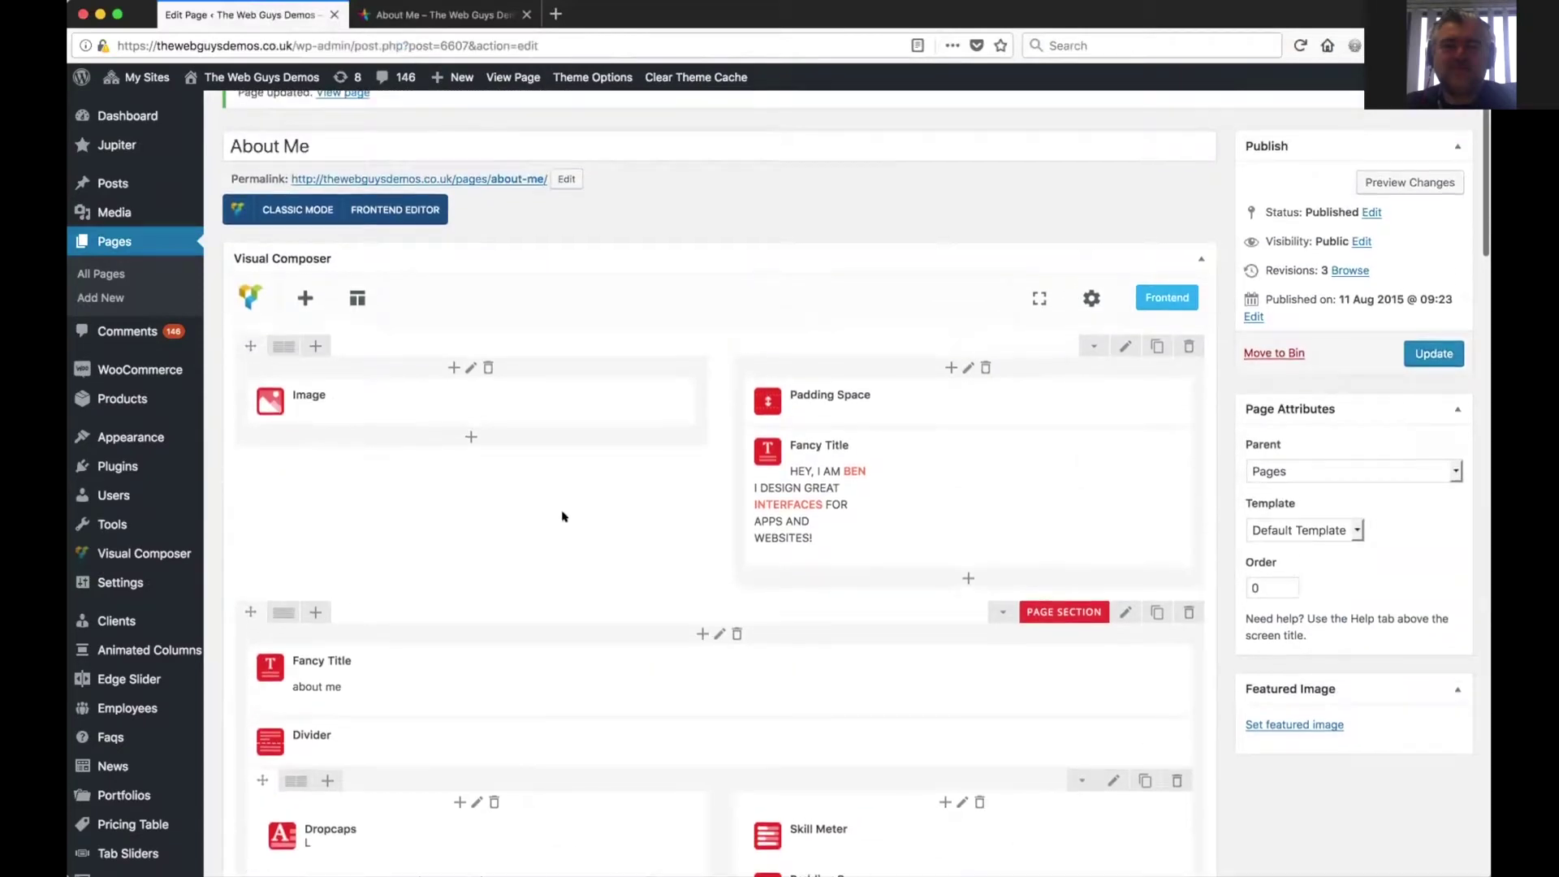
scroll(591, 532, up, 1)
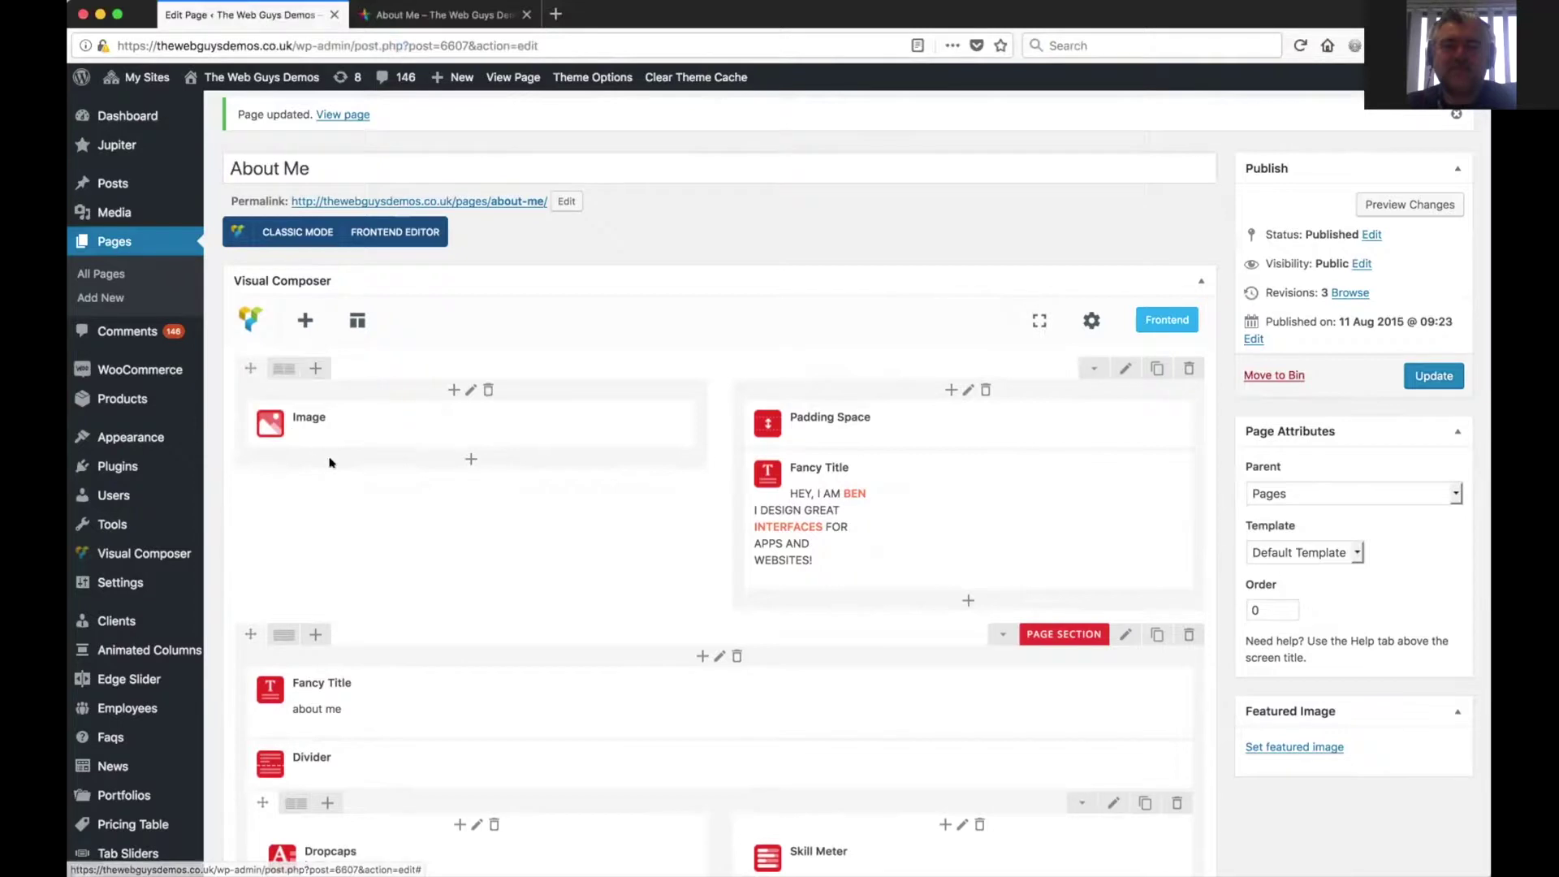
scroll(334, 514, down, 3)
scroll(325, 528, up, 3)
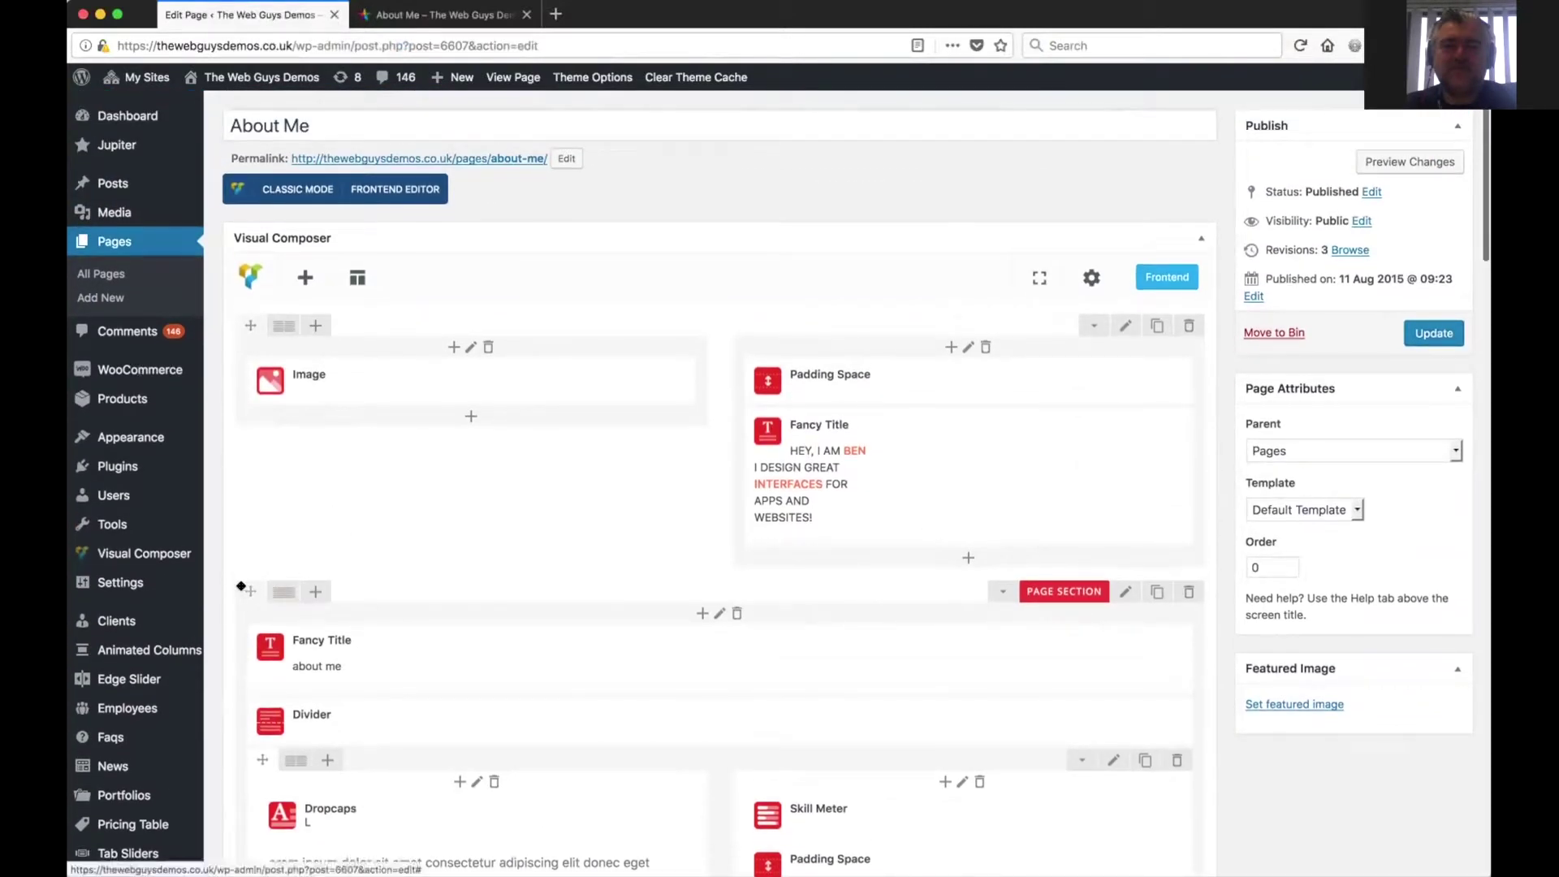
drag(241, 585, 254, 545)
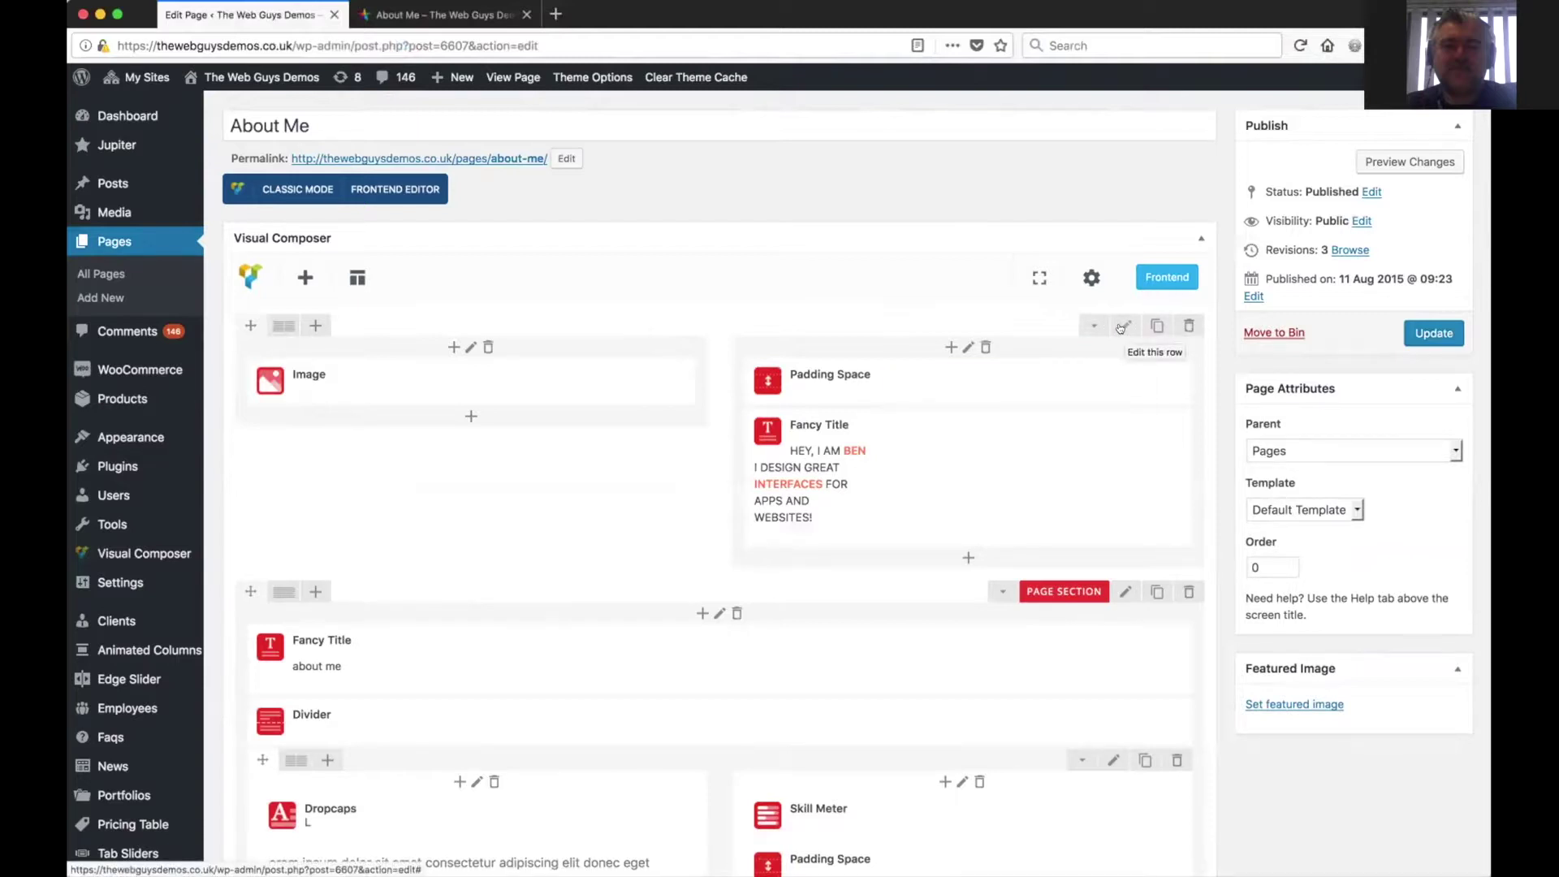
- Open the settings of the about me page section and review its Vertical Align, Section Layout and Background Image options
scroll(580, 568, down, 5)
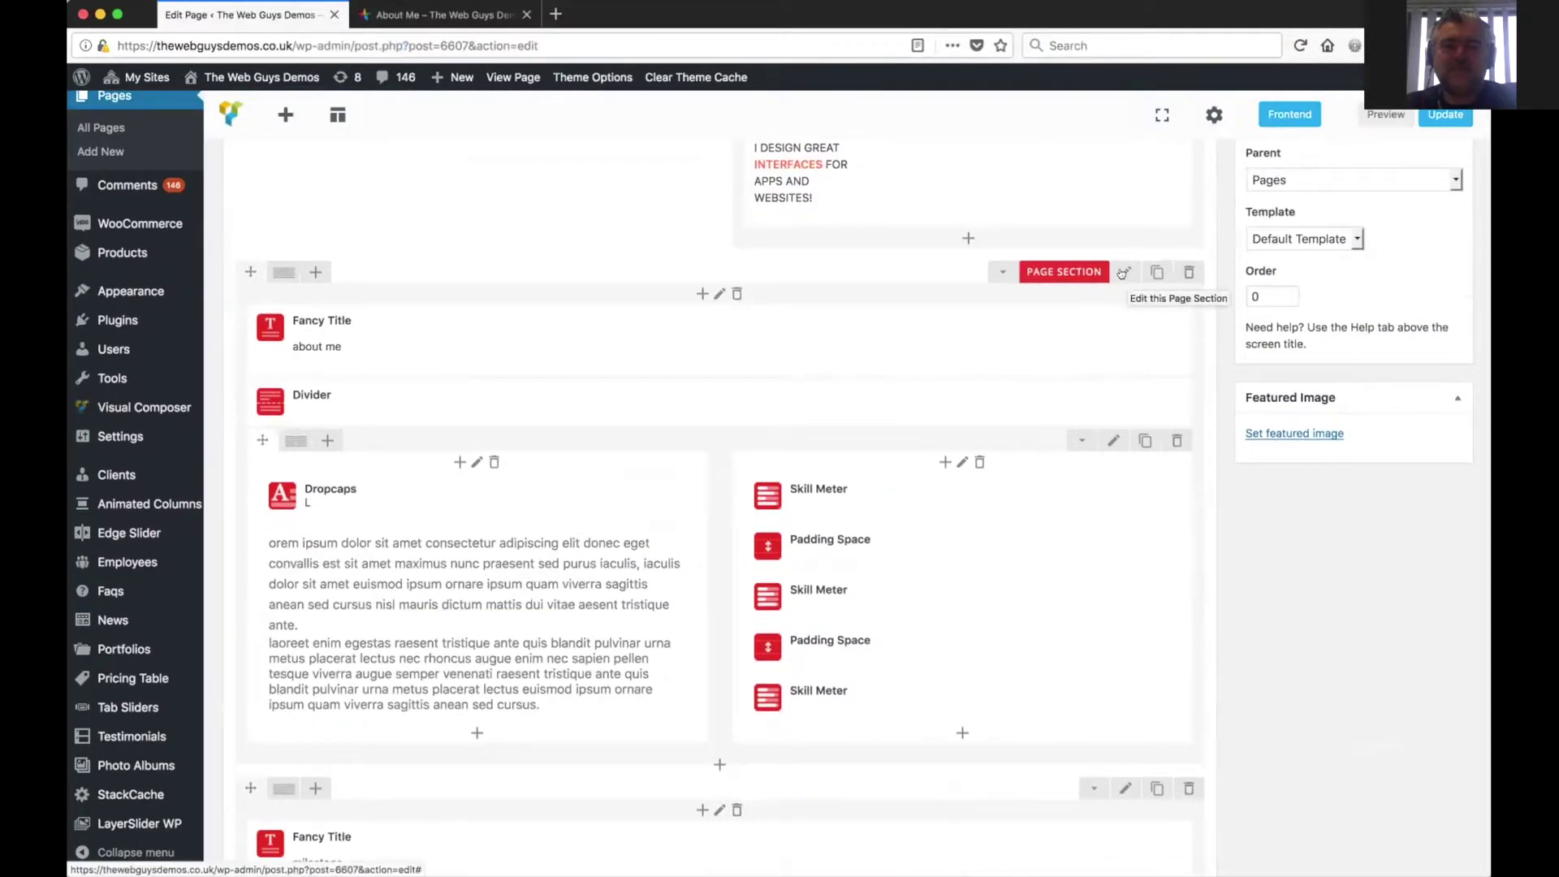
click(1123, 274)
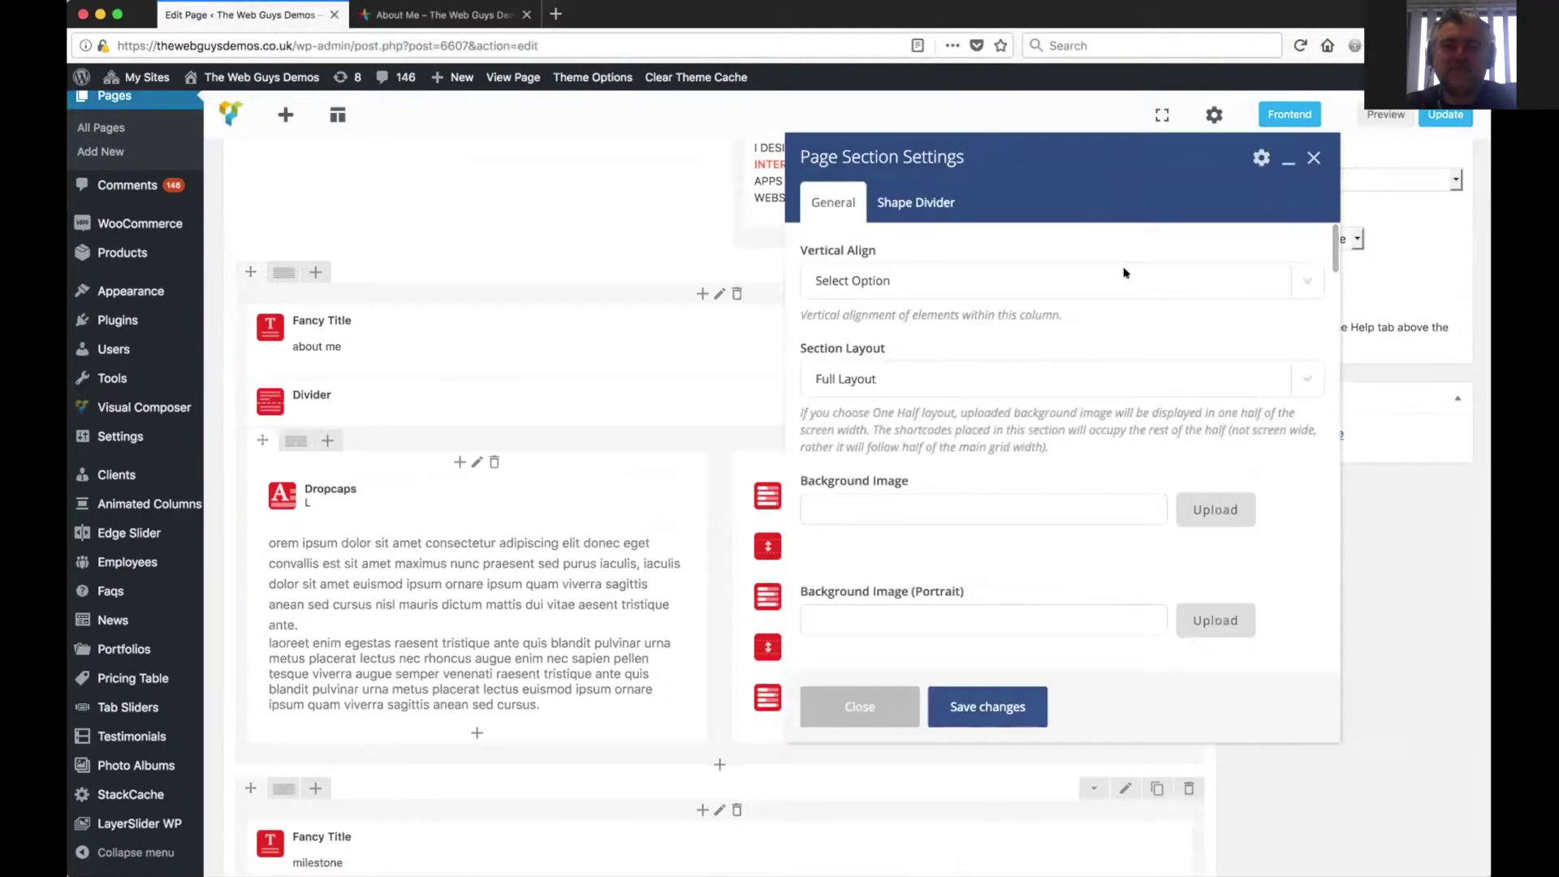
scroll(1044, 475, down, 5)
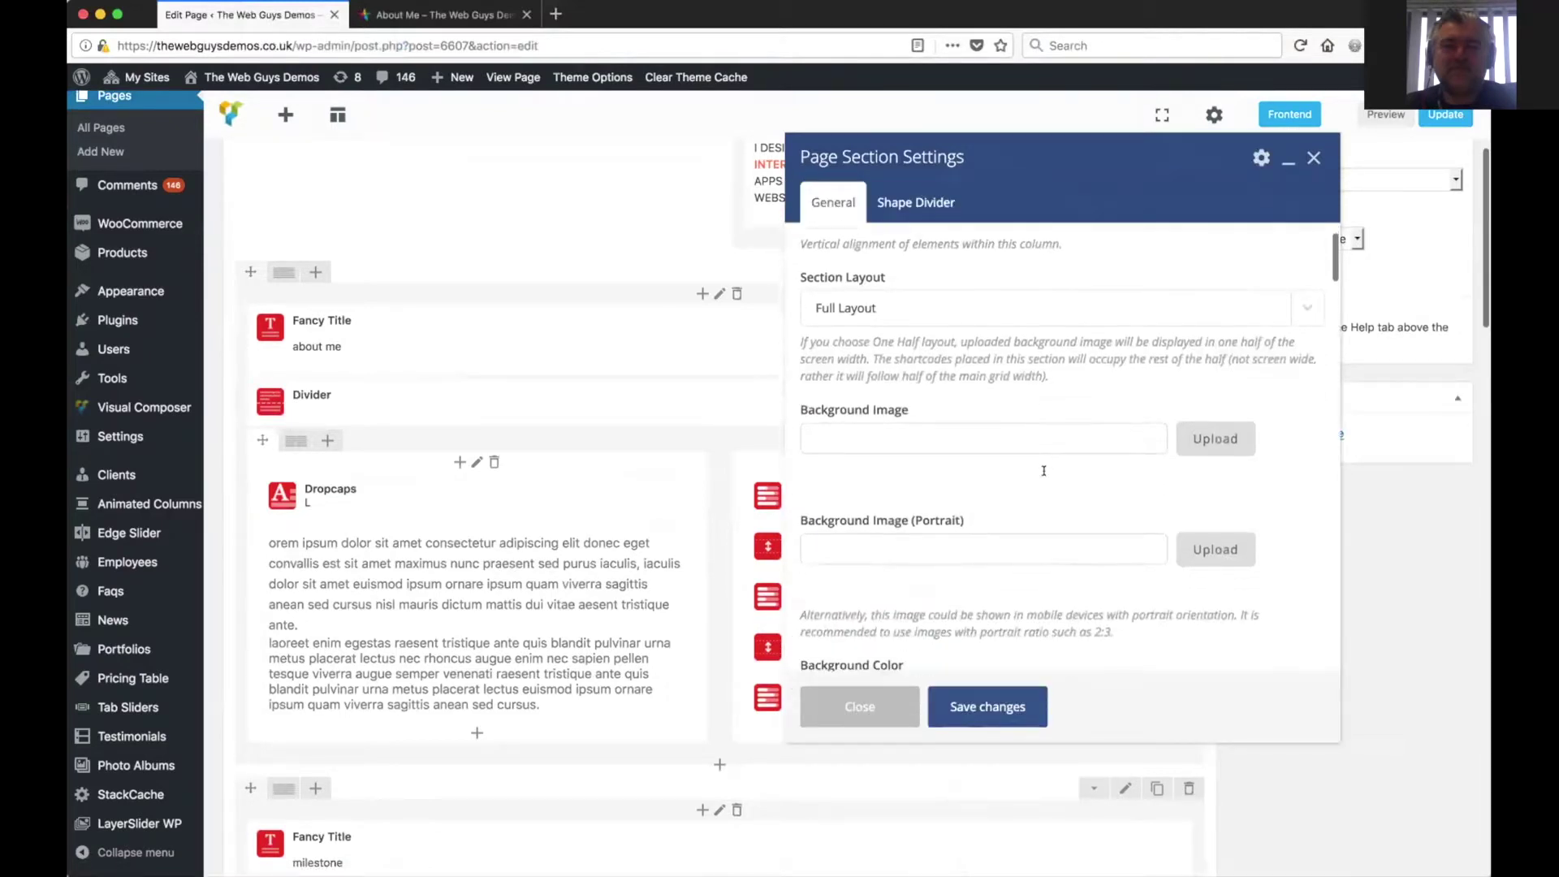
scroll(1044, 475, up, 1)
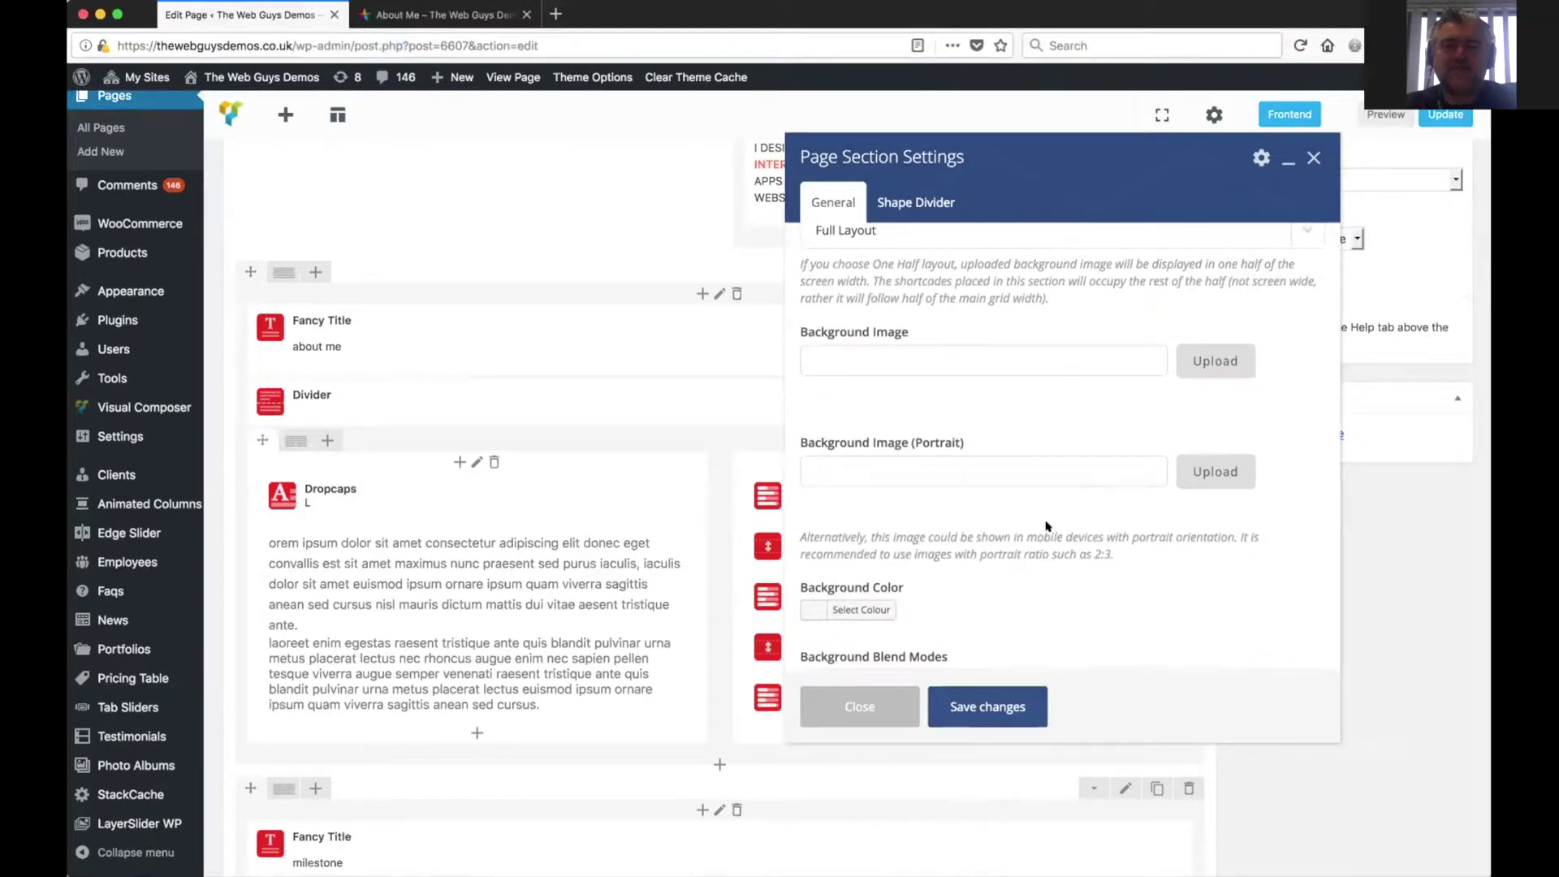
scroll(1046, 524, down, 1)
scroll(1046, 524, up, 1)
scroll(1046, 525, down, 6)
scroll(1046, 525, up, 9)
scroll(1046, 525, up, 1)
- Review the page section's background colour, blend mode, border colour, attachment, position, repeat and parallax options
scroll(1046, 518, down, 15)
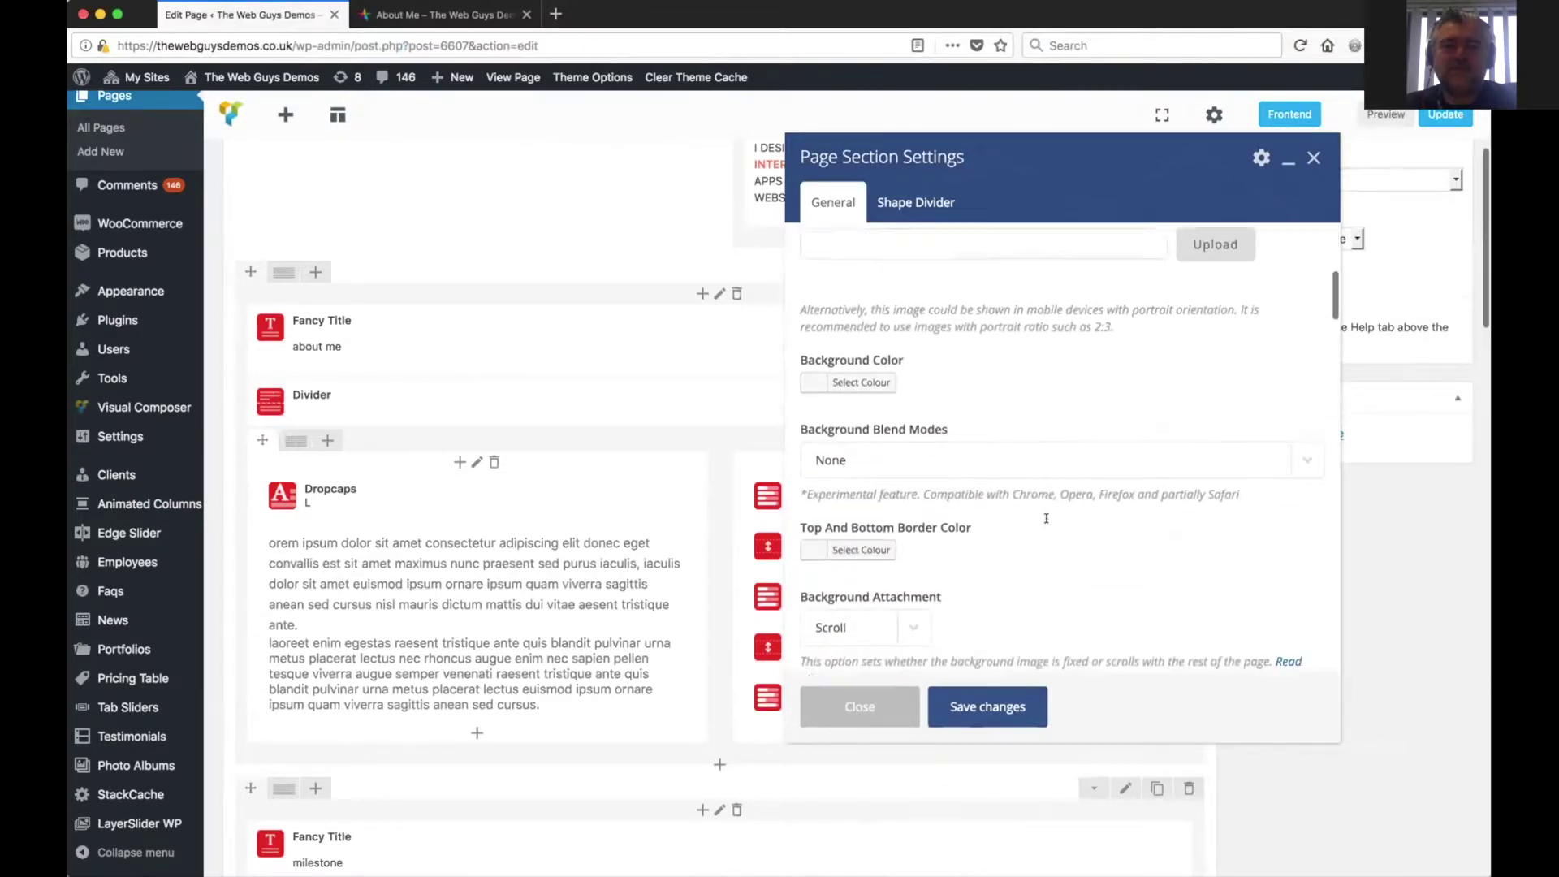
scroll(1046, 518, down, 12)
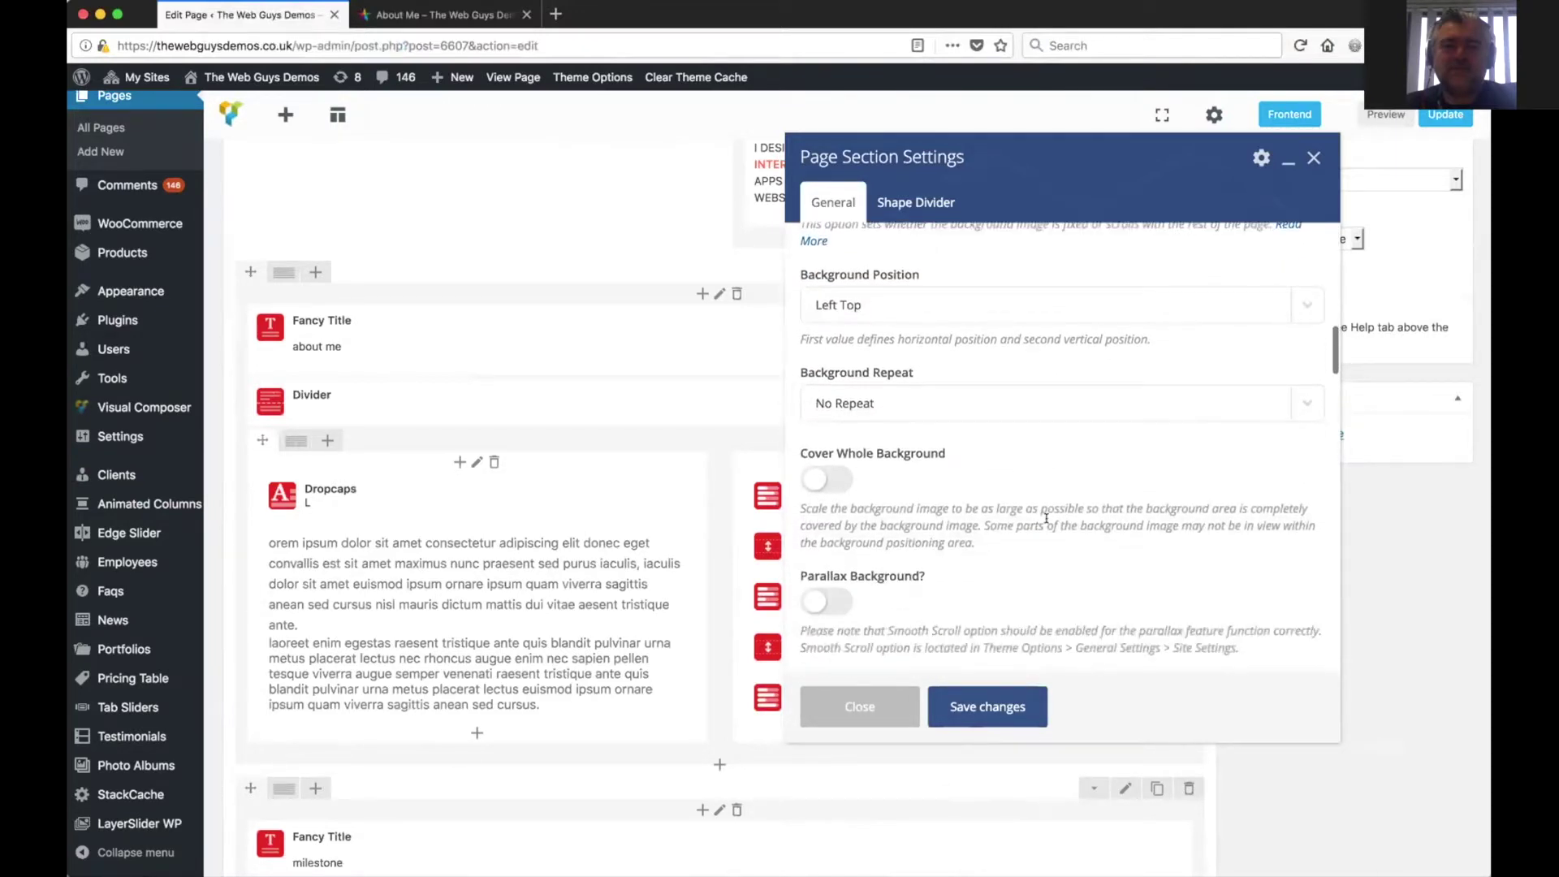
scroll(1046, 524, up, 14)
scroll(1046, 528, up, 6)
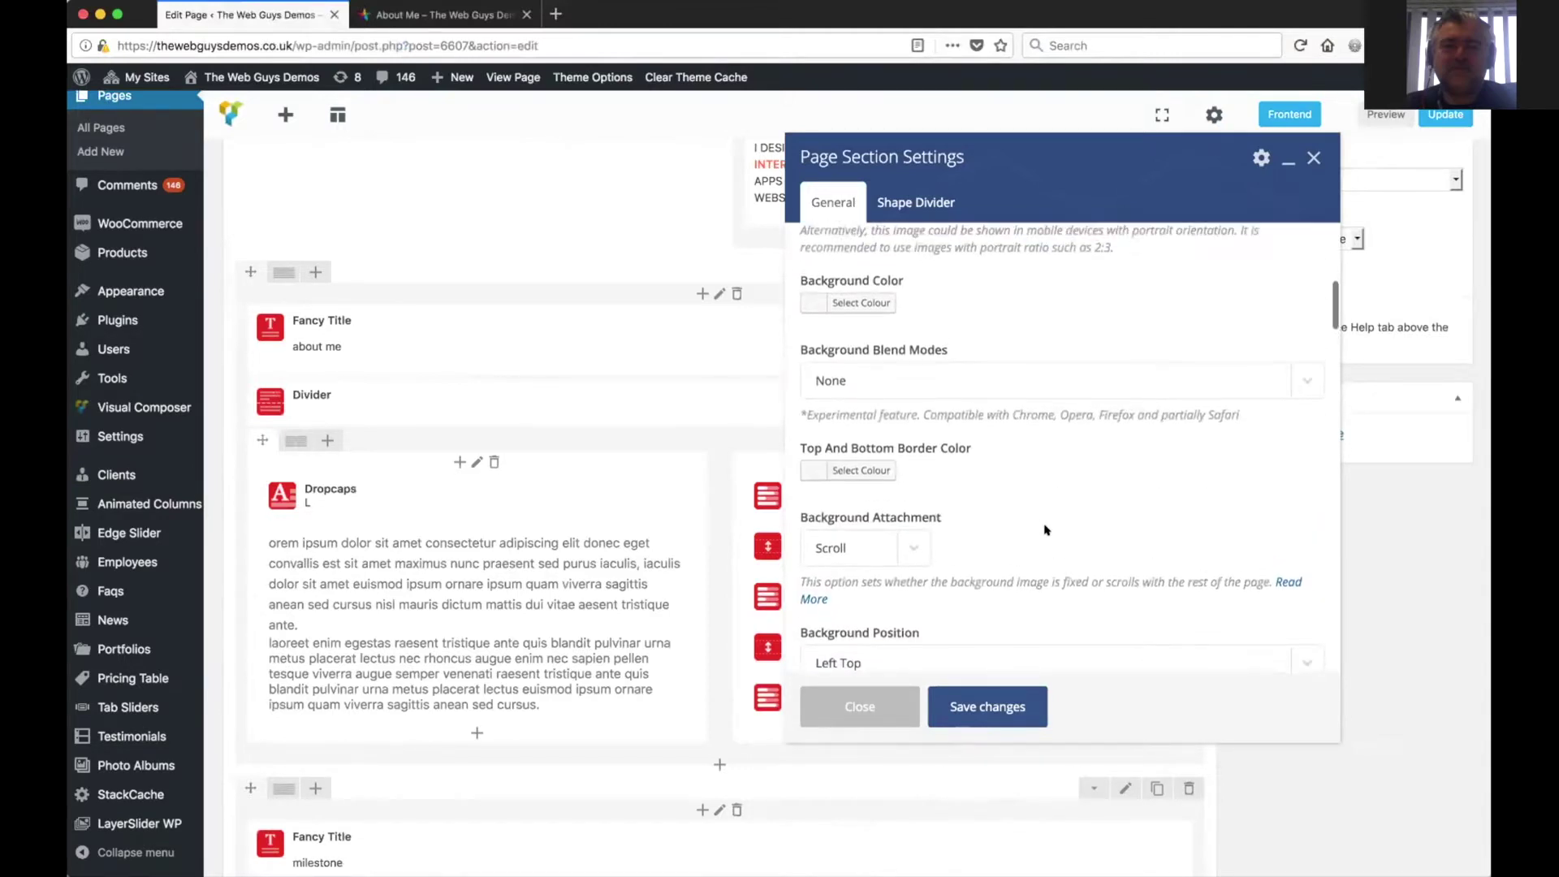
- Try a green shade as the page section's Background Color
click(859, 413)
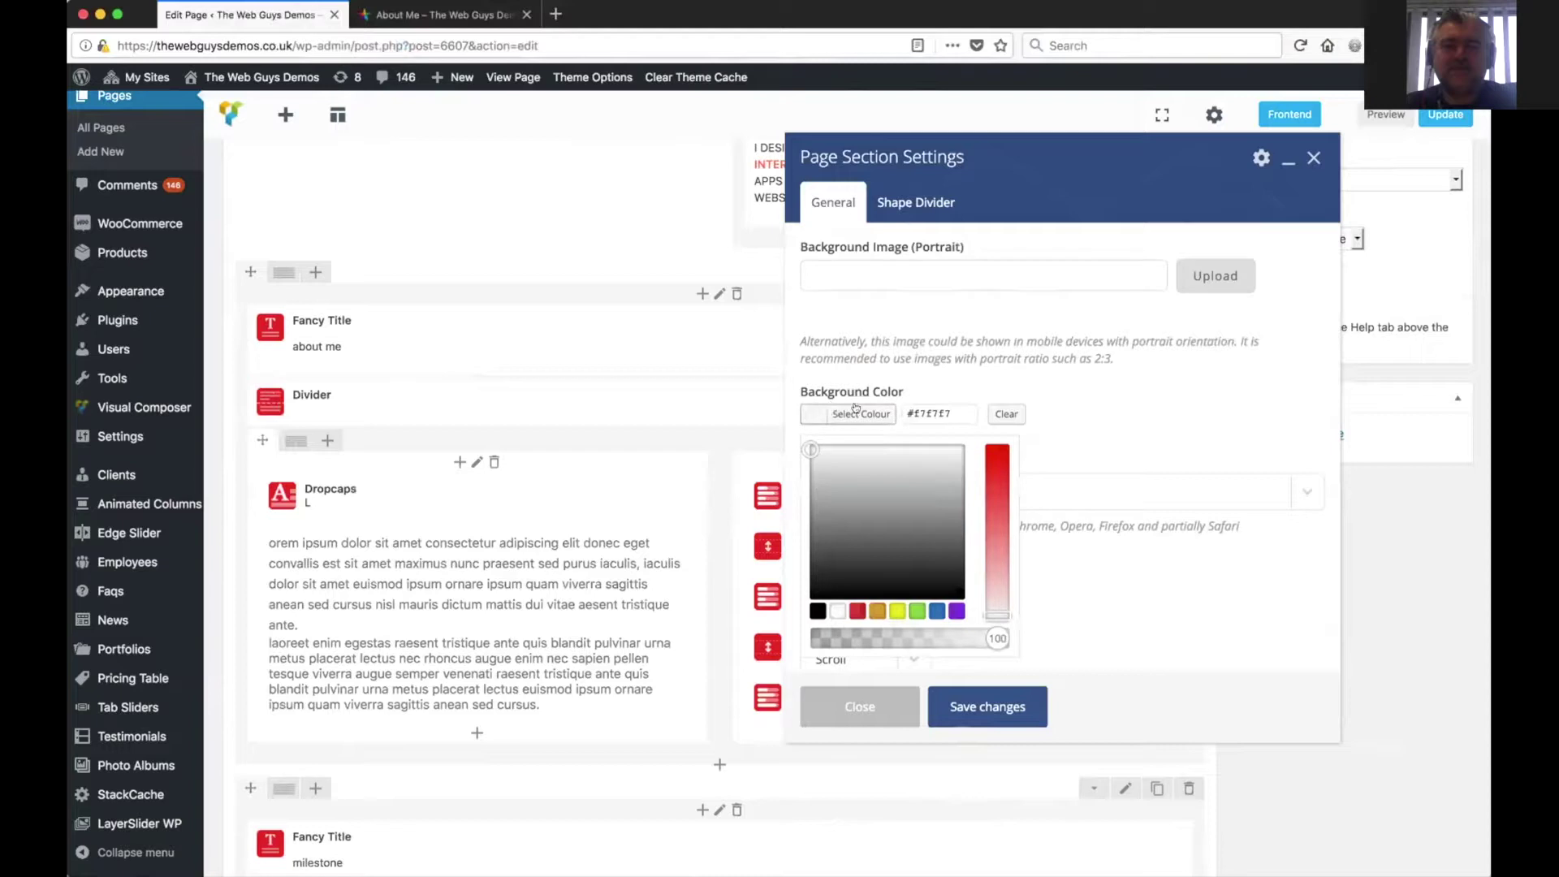
scroll(1177, 587, up, 1)
scroll(1177, 587, down, 1)
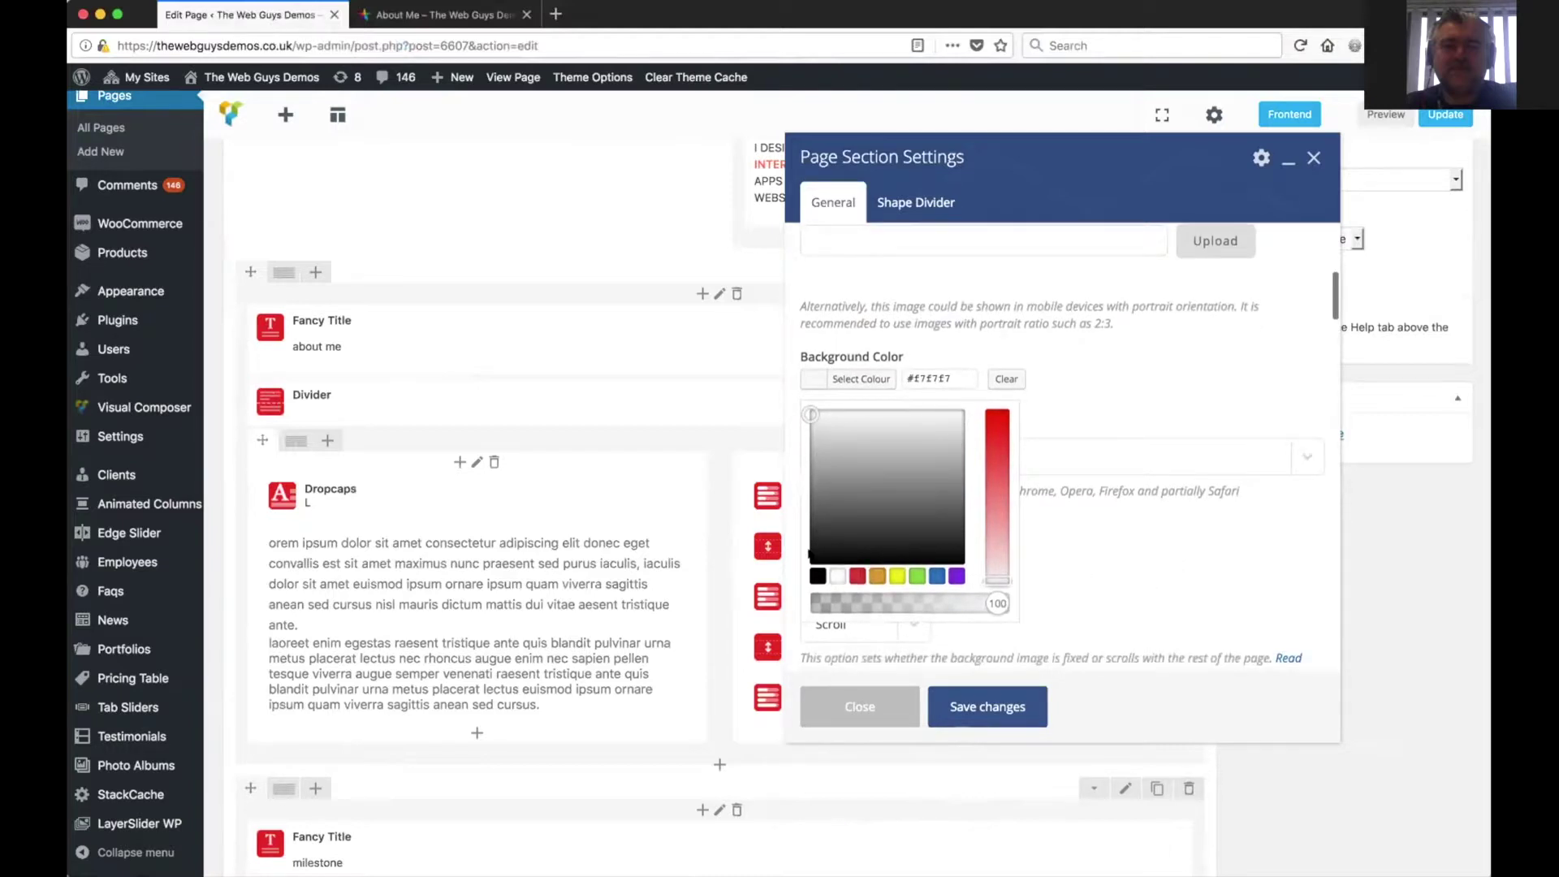
click(858, 575)
click(855, 484)
mouse_move(854, 485)
mouse_down()
mouse_move(898, 455)
mouse_move(860, 484)
mouse_move(836, 455)
mouse_move(861, 473)
mouse_move(874, 455)
mouse_move(843, 483)
mouse_up()
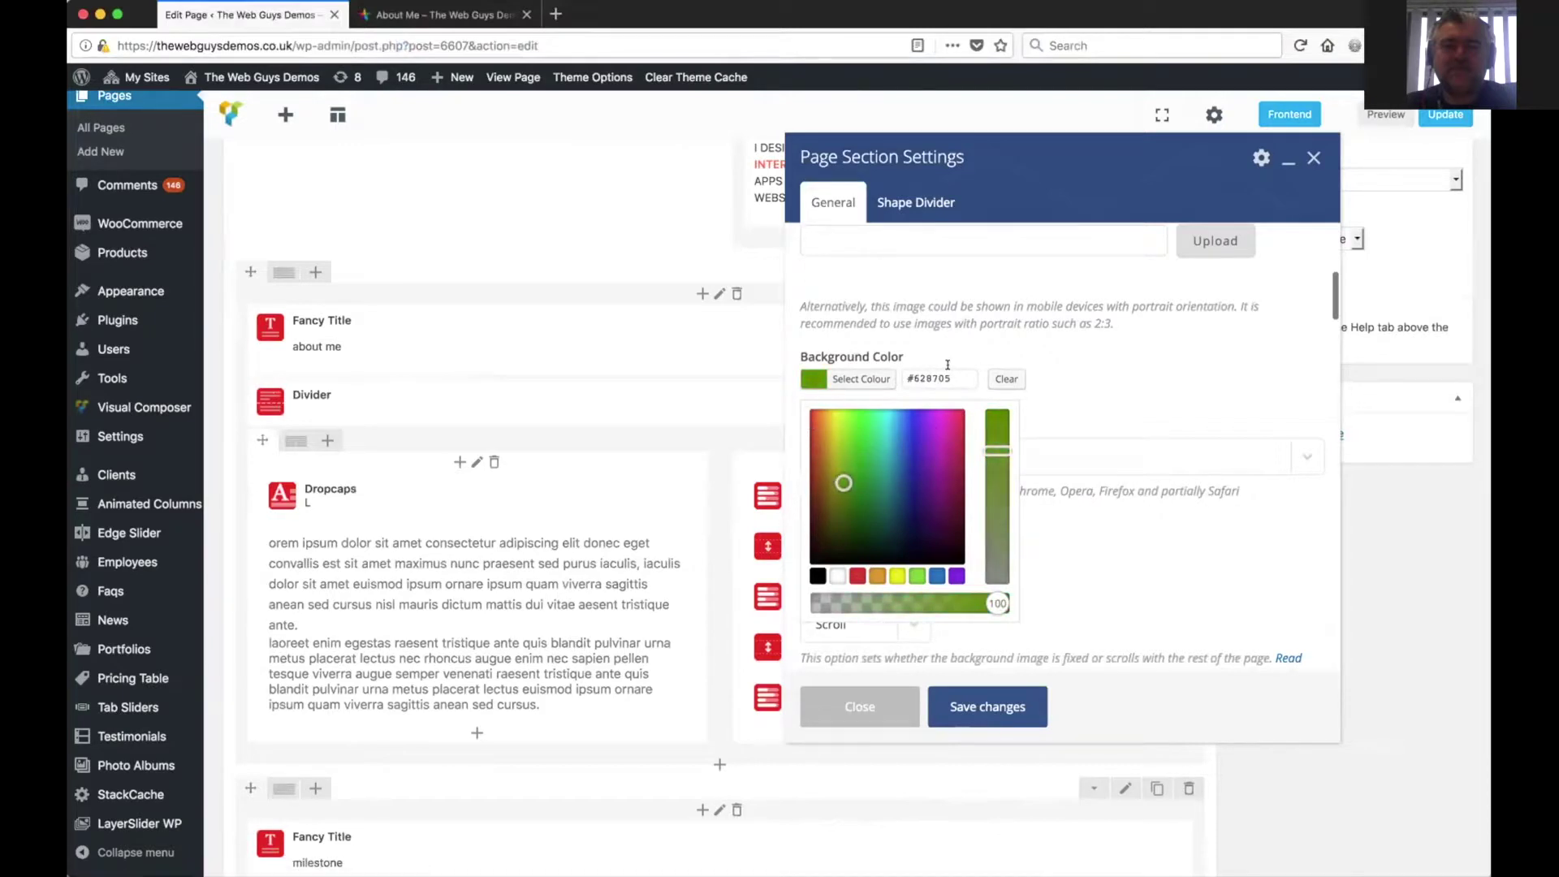
- Set the section's Background Color back to #f7f7f7 and close the Page Section settings without saving
drag(950, 369, 909, 376)
click(908, 376)
drag(909, 376, 957, 377)
text(E7E7E7)
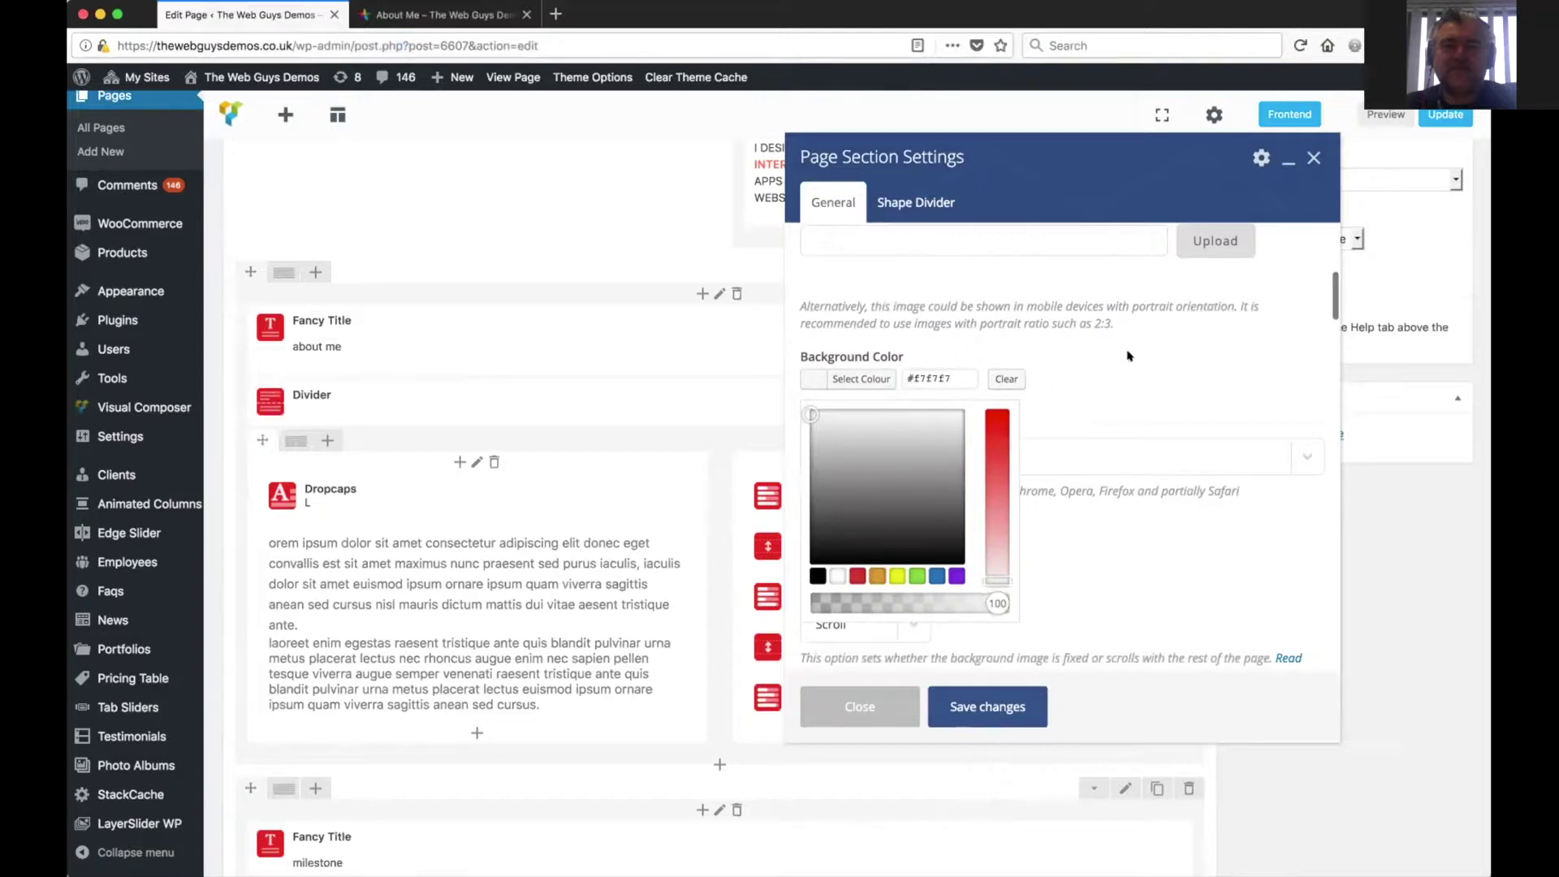
click(1312, 158)
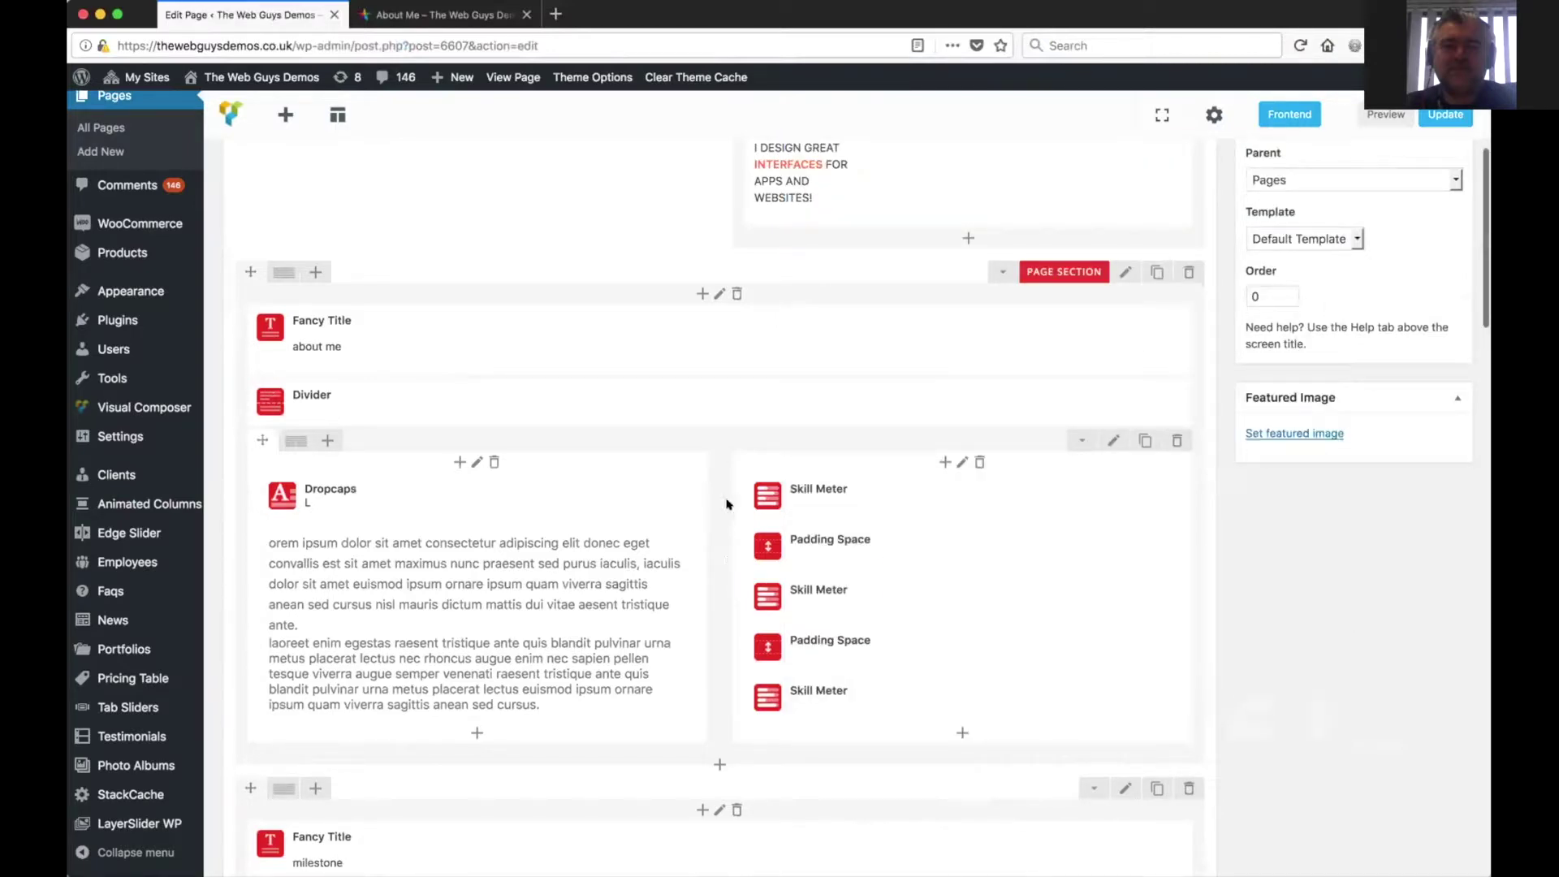
- Collapse and re-expand the top row holding the Image, Padding Space and Fancy Title elements a few times
scroll(730, 439, up, 5)
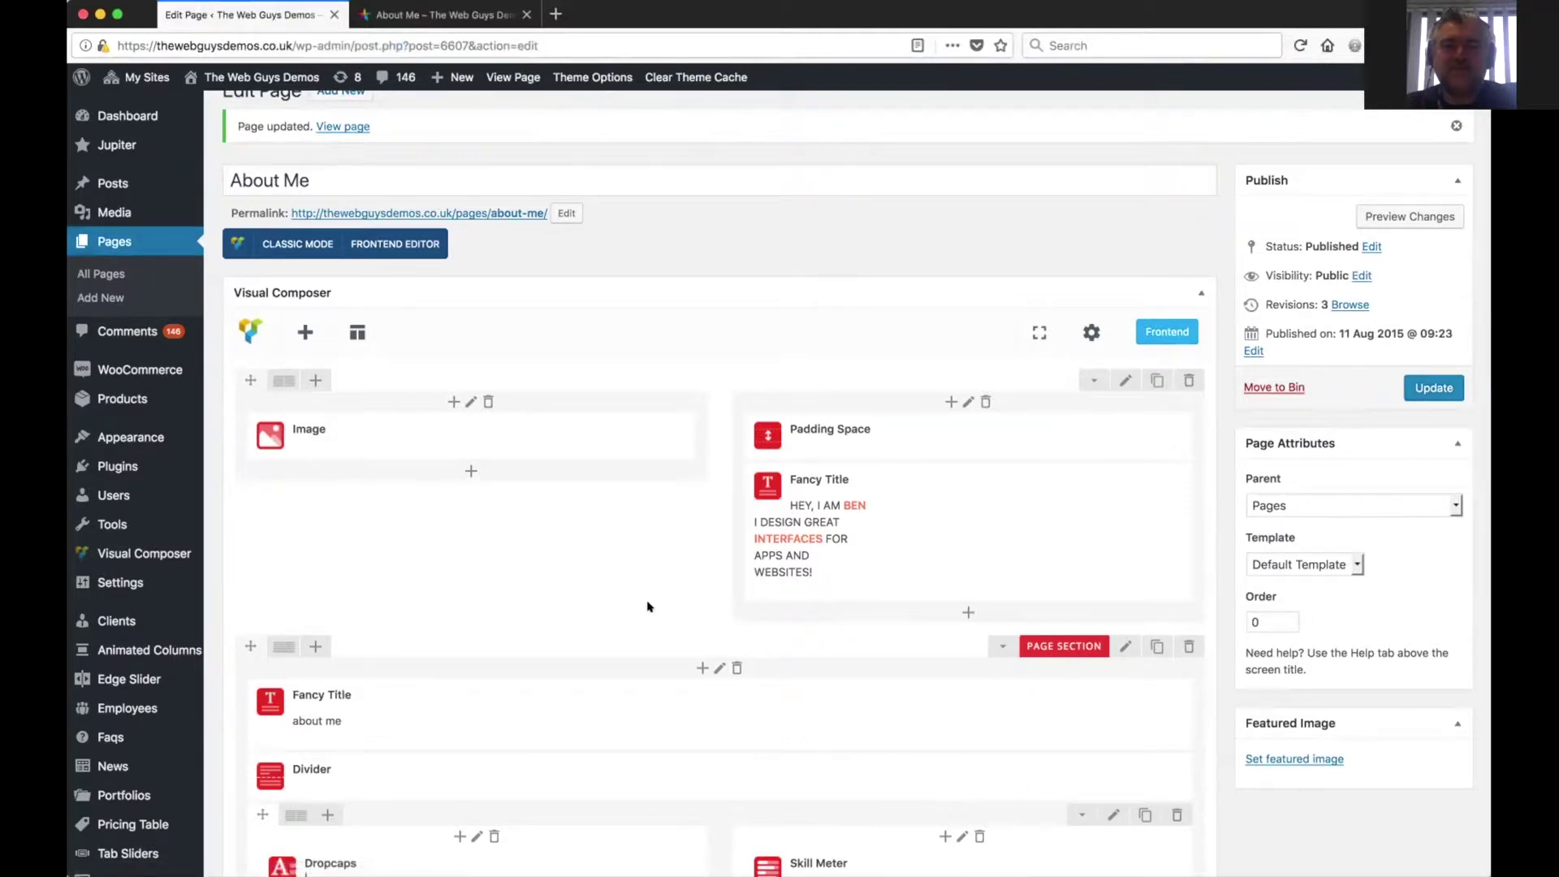
scroll(576, 583, down, 1)
scroll(576, 583, down, 2)
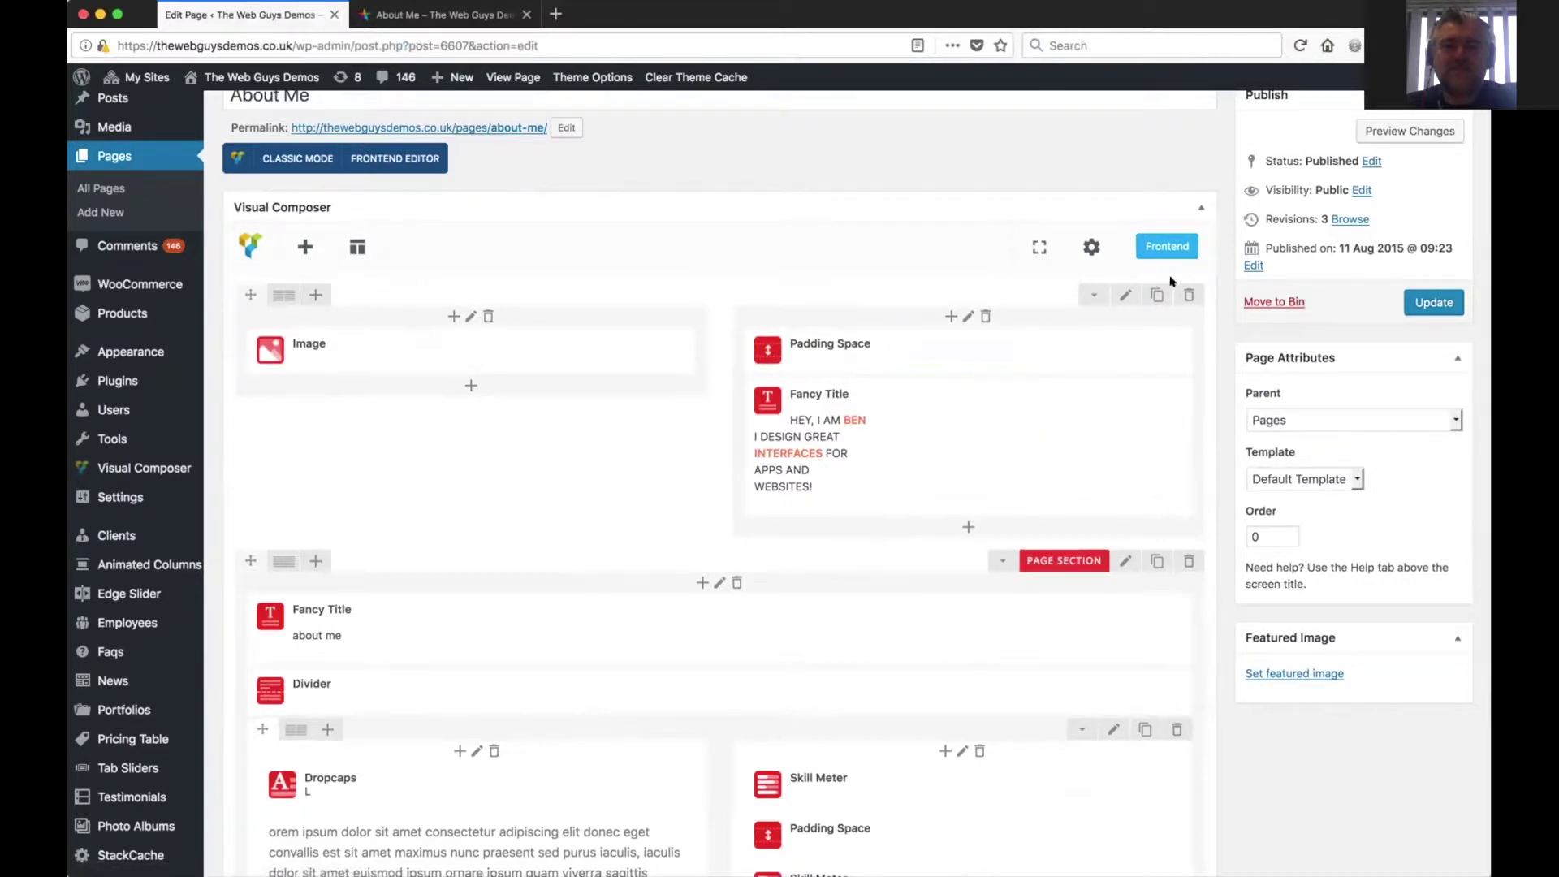
click(1091, 292)
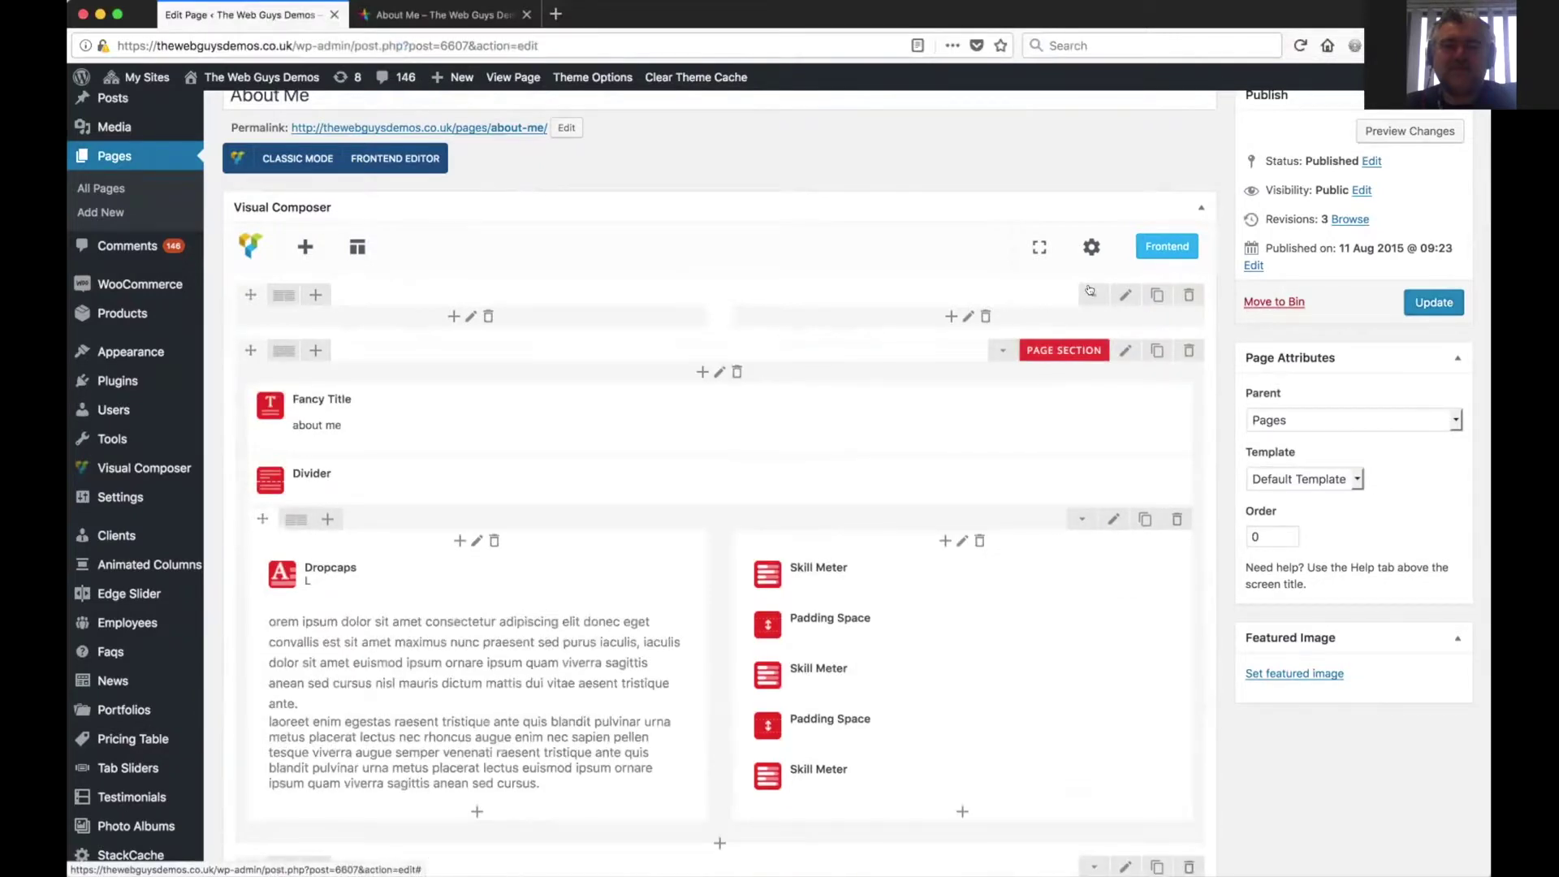
click(1091, 293)
click(1091, 292)
click(1091, 292)
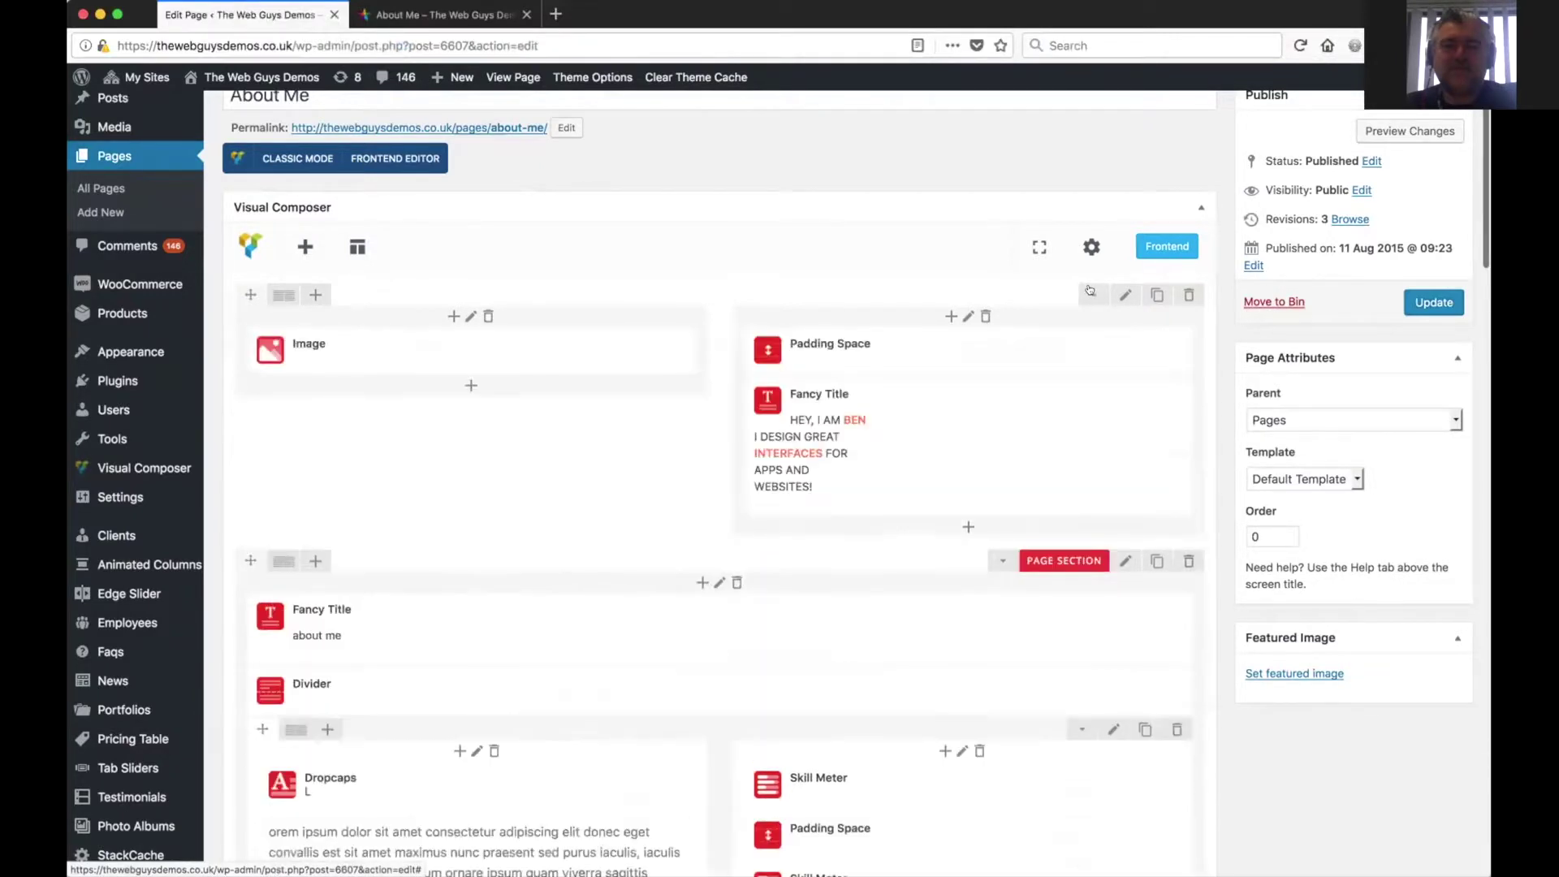
click(1090, 292)
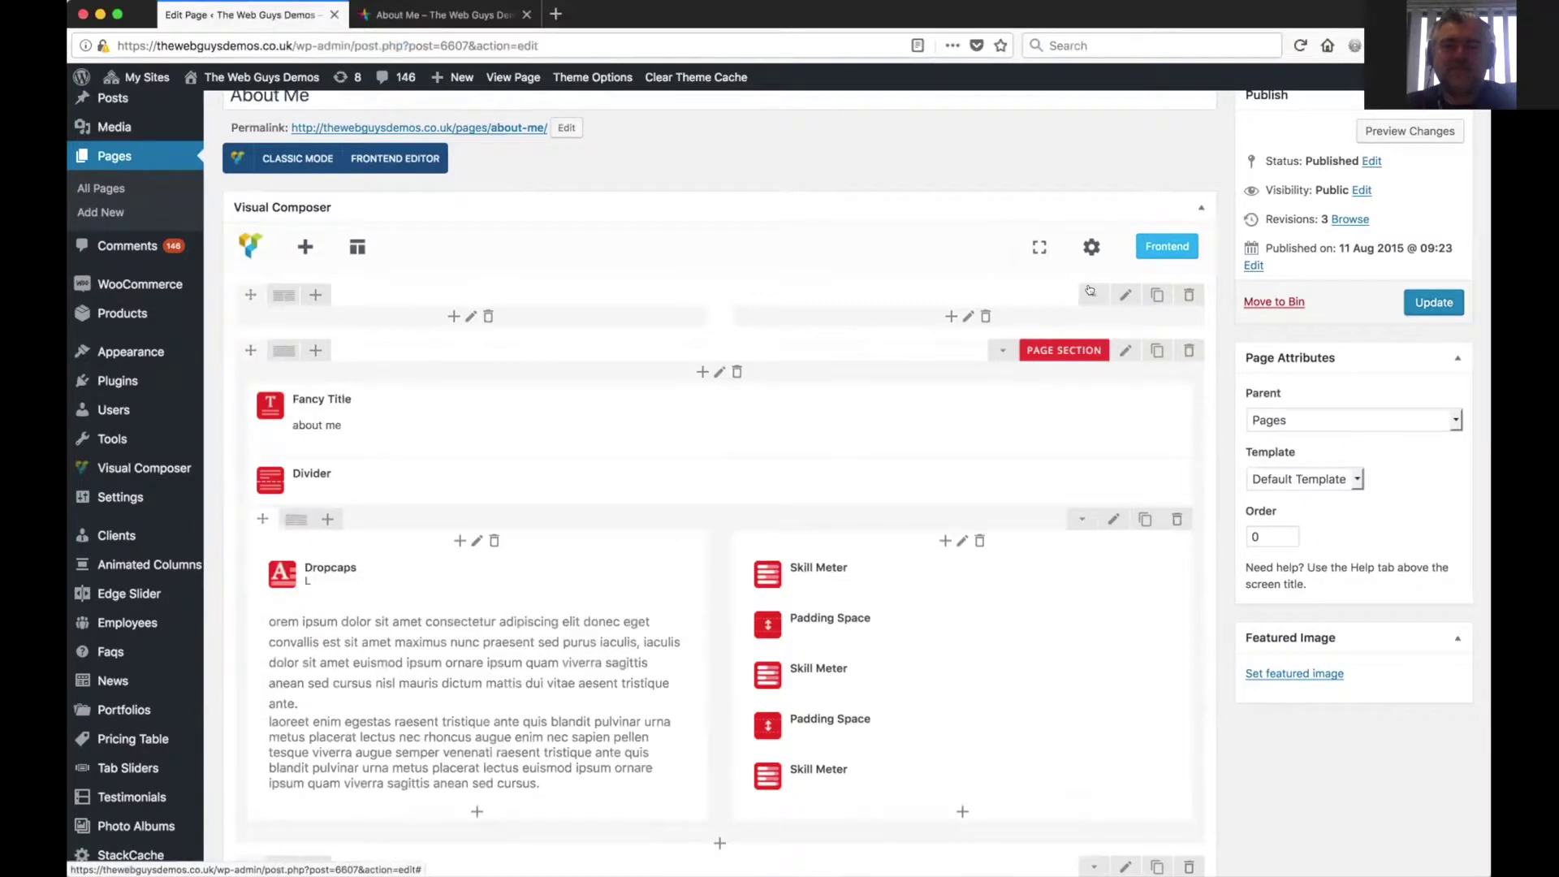
click(1090, 292)
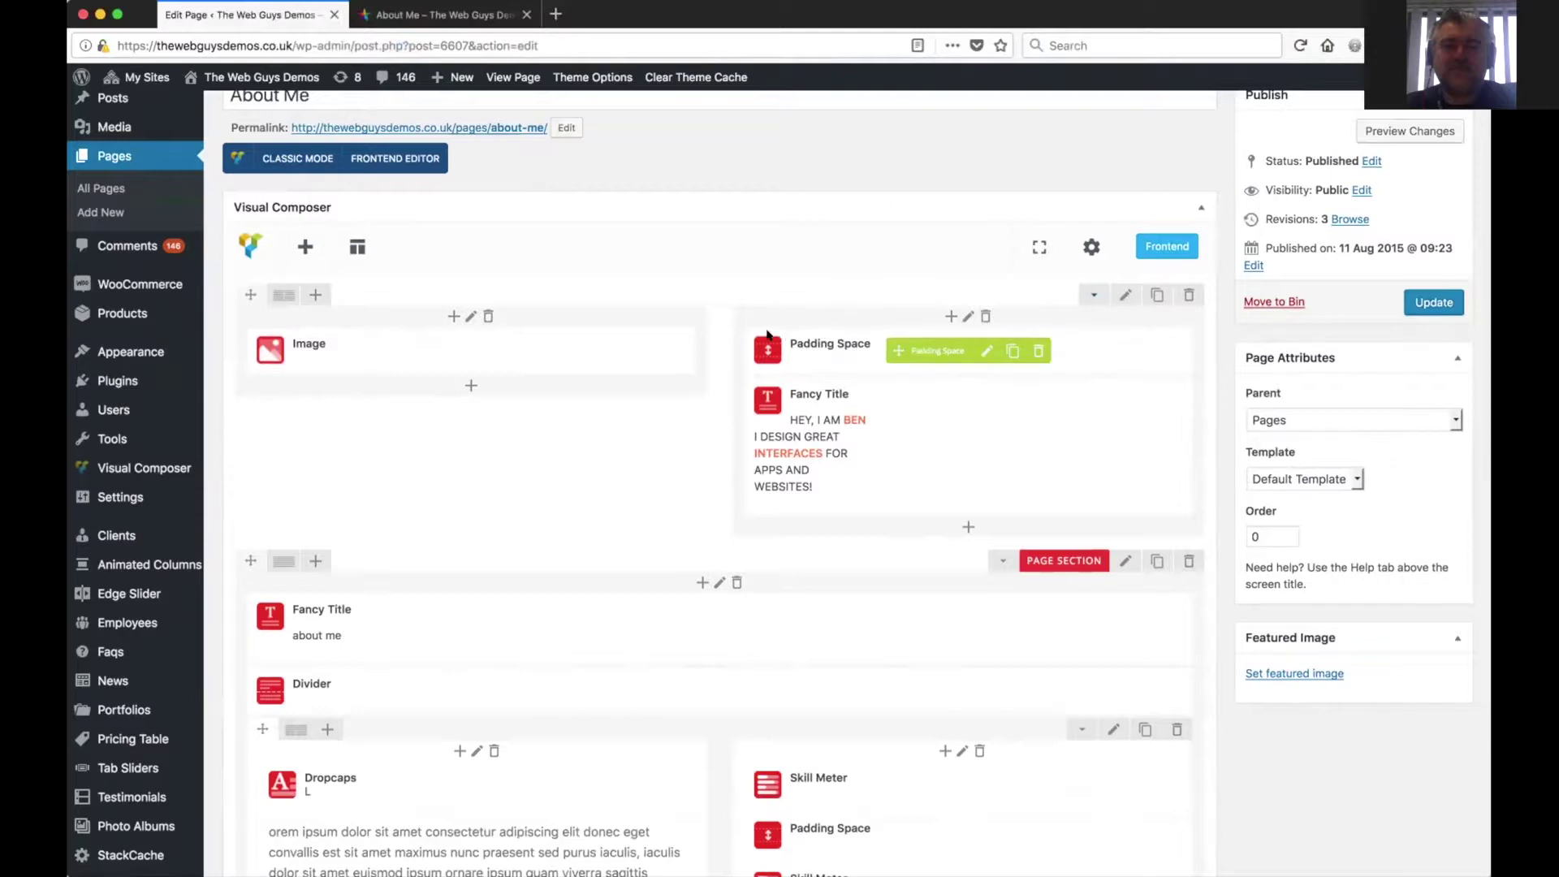
- View the top row's predefined column layouts and custom layout option, and close the Row Layout dialog without changes
mouse_move(276, 296)
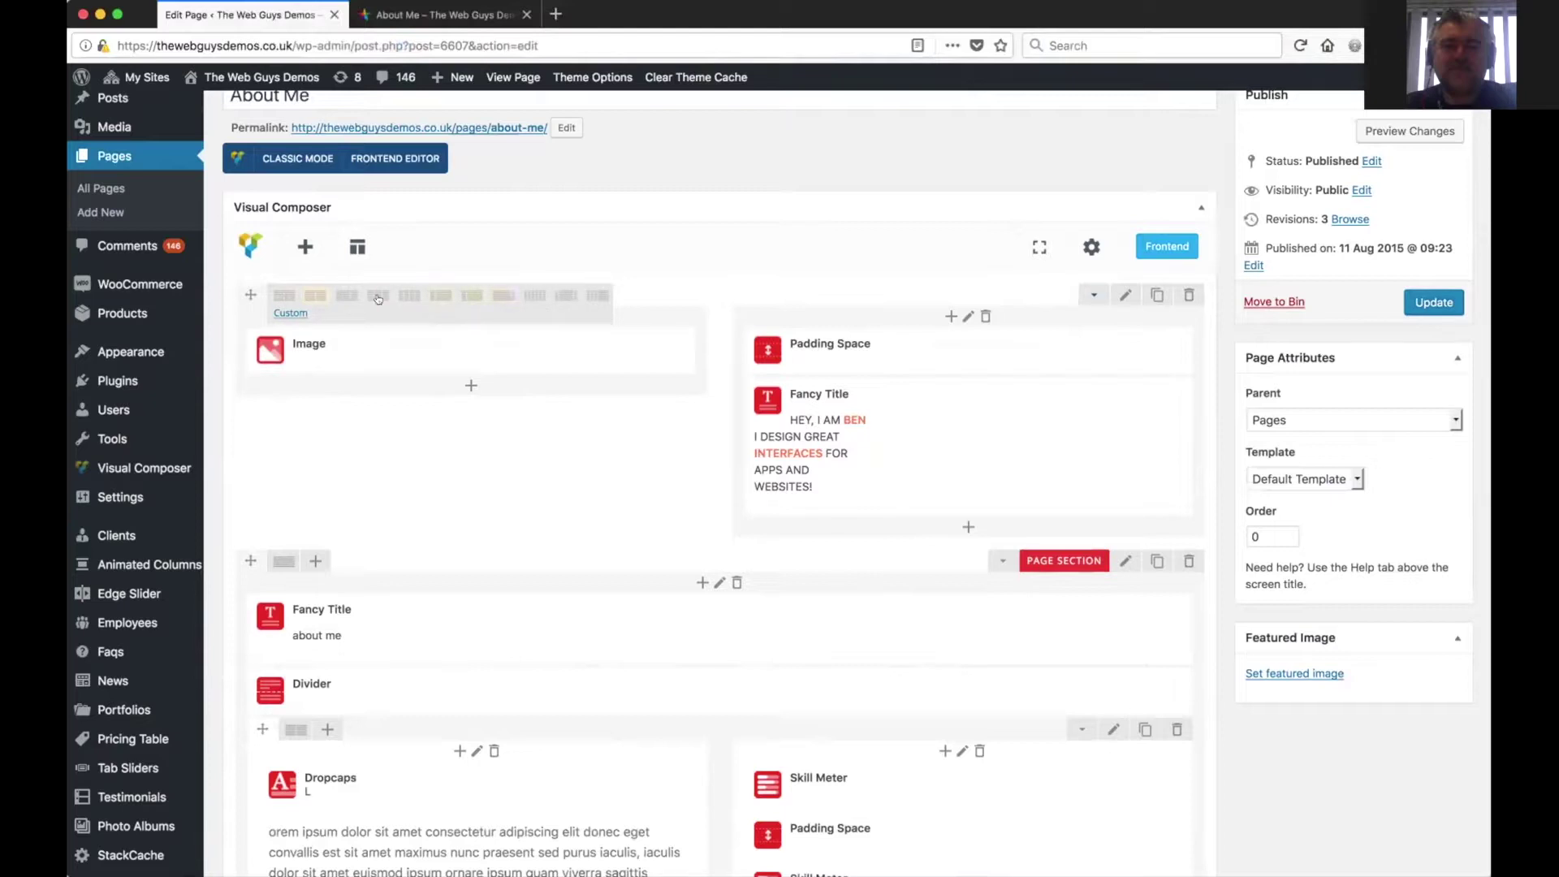
click(290, 313)
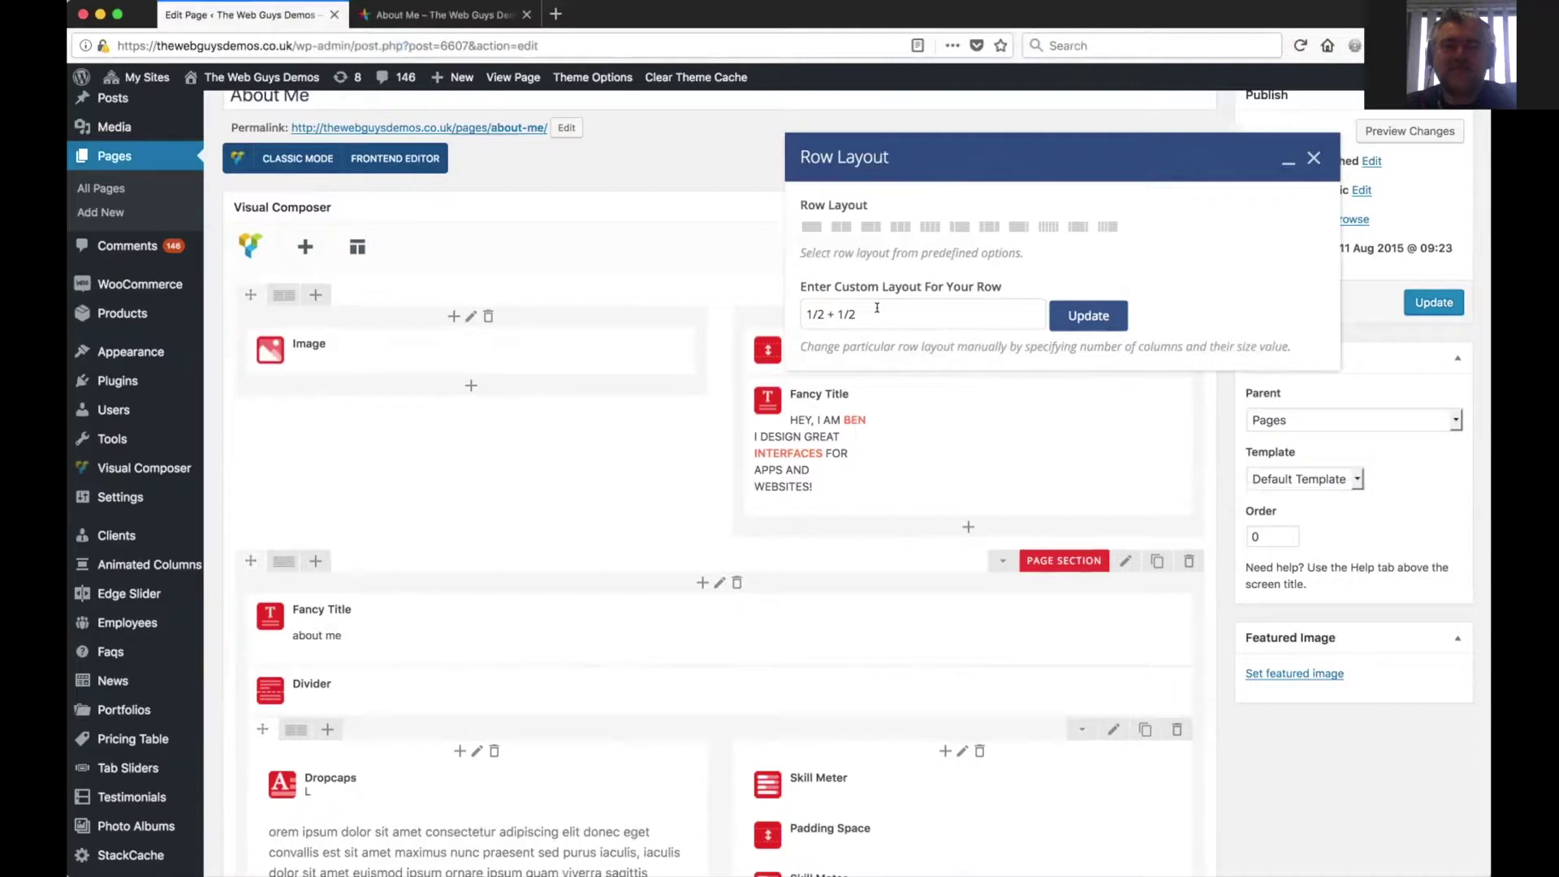
click(1311, 156)
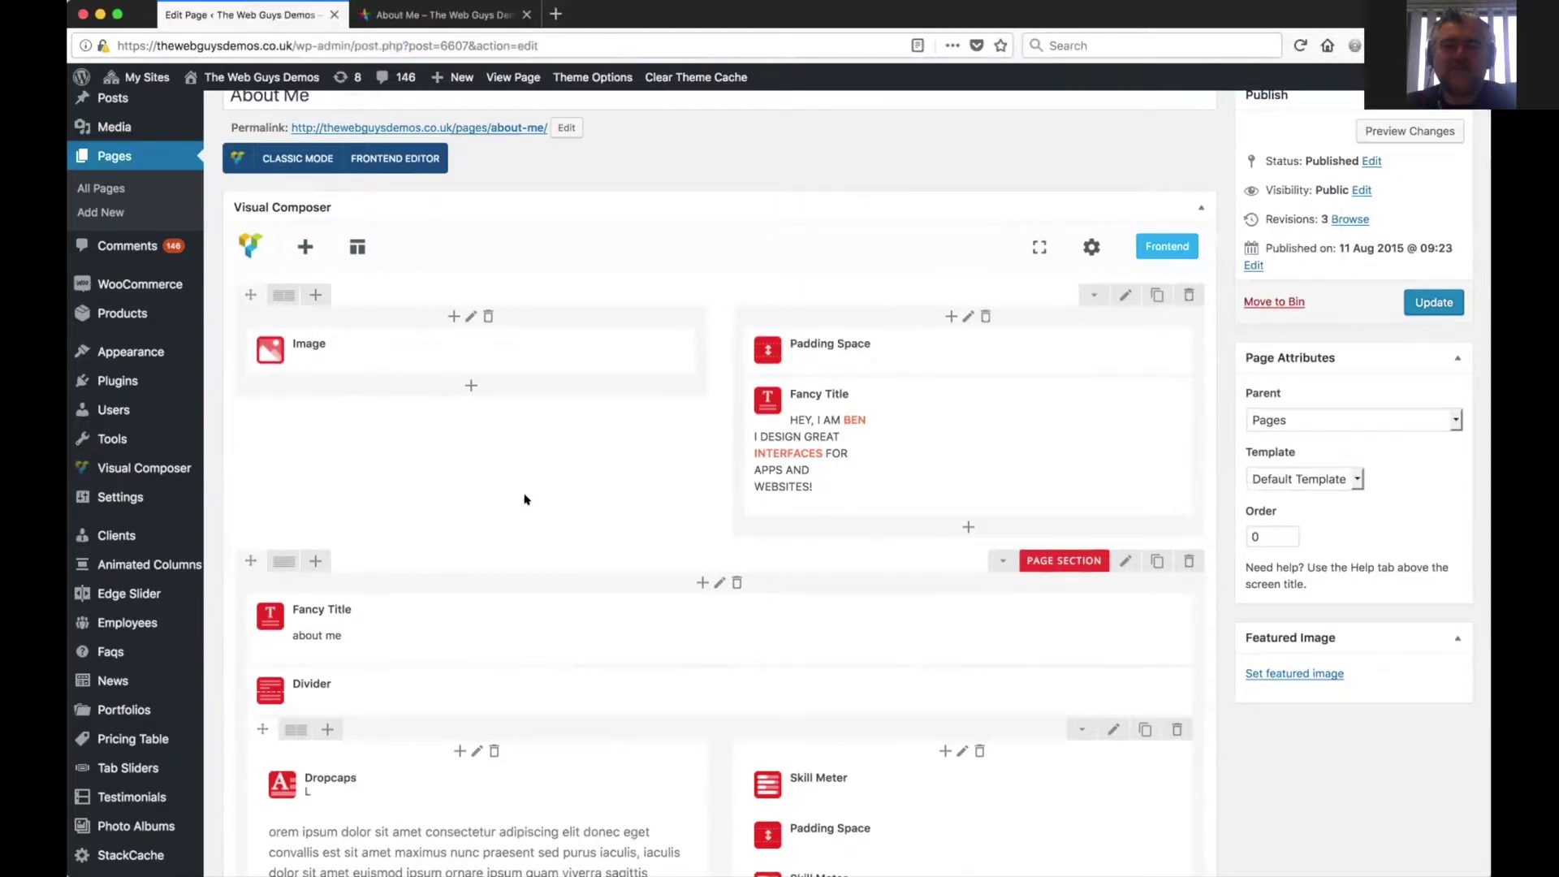
scroll(525, 499, up, 2)
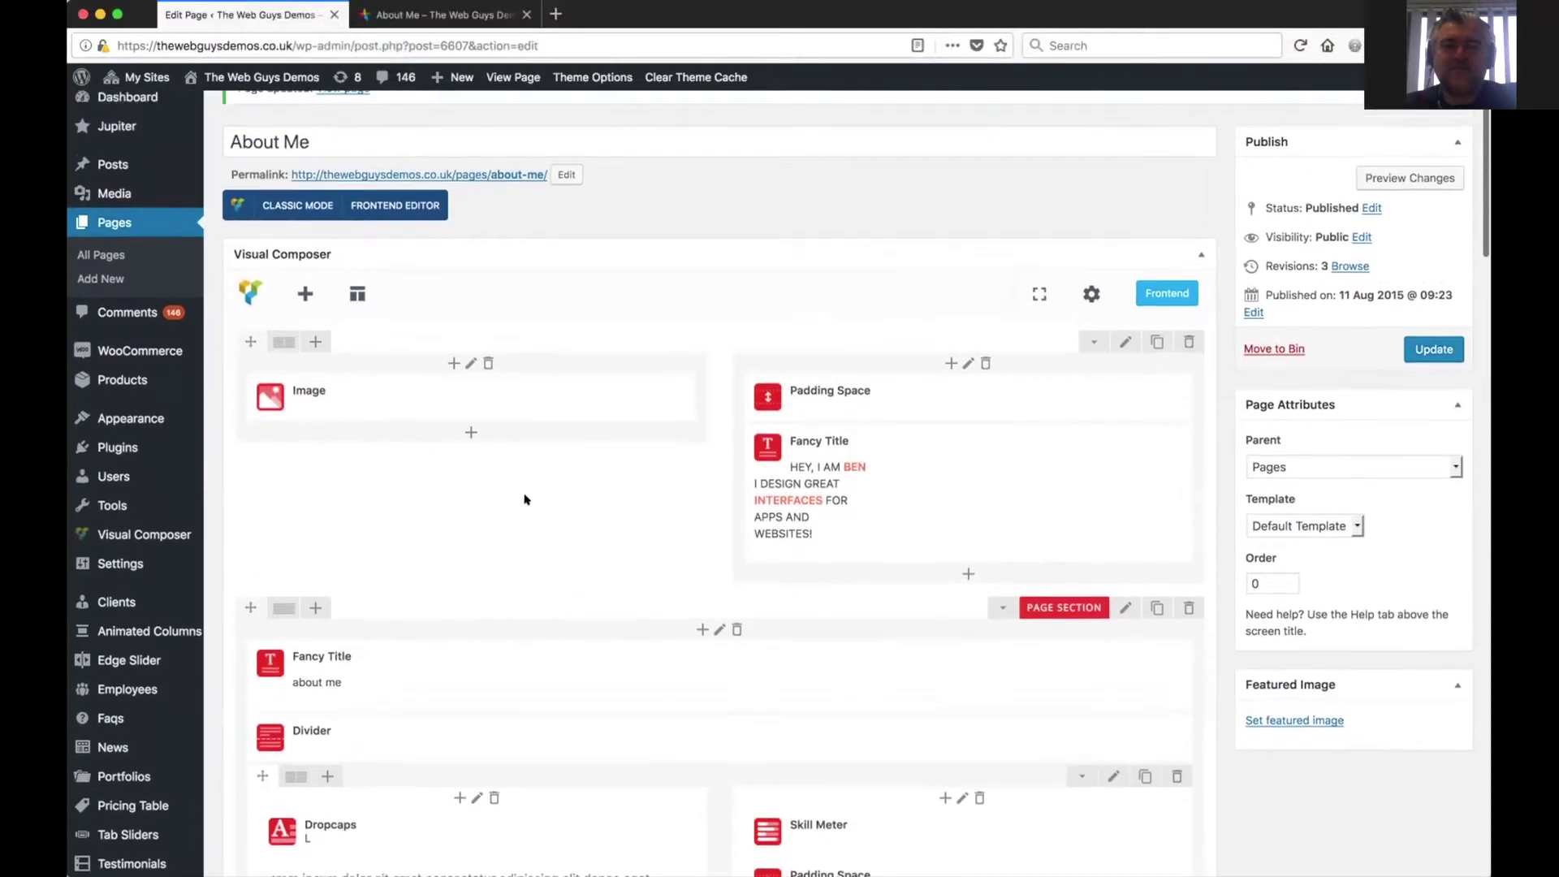
scroll(524, 500, up, 2)
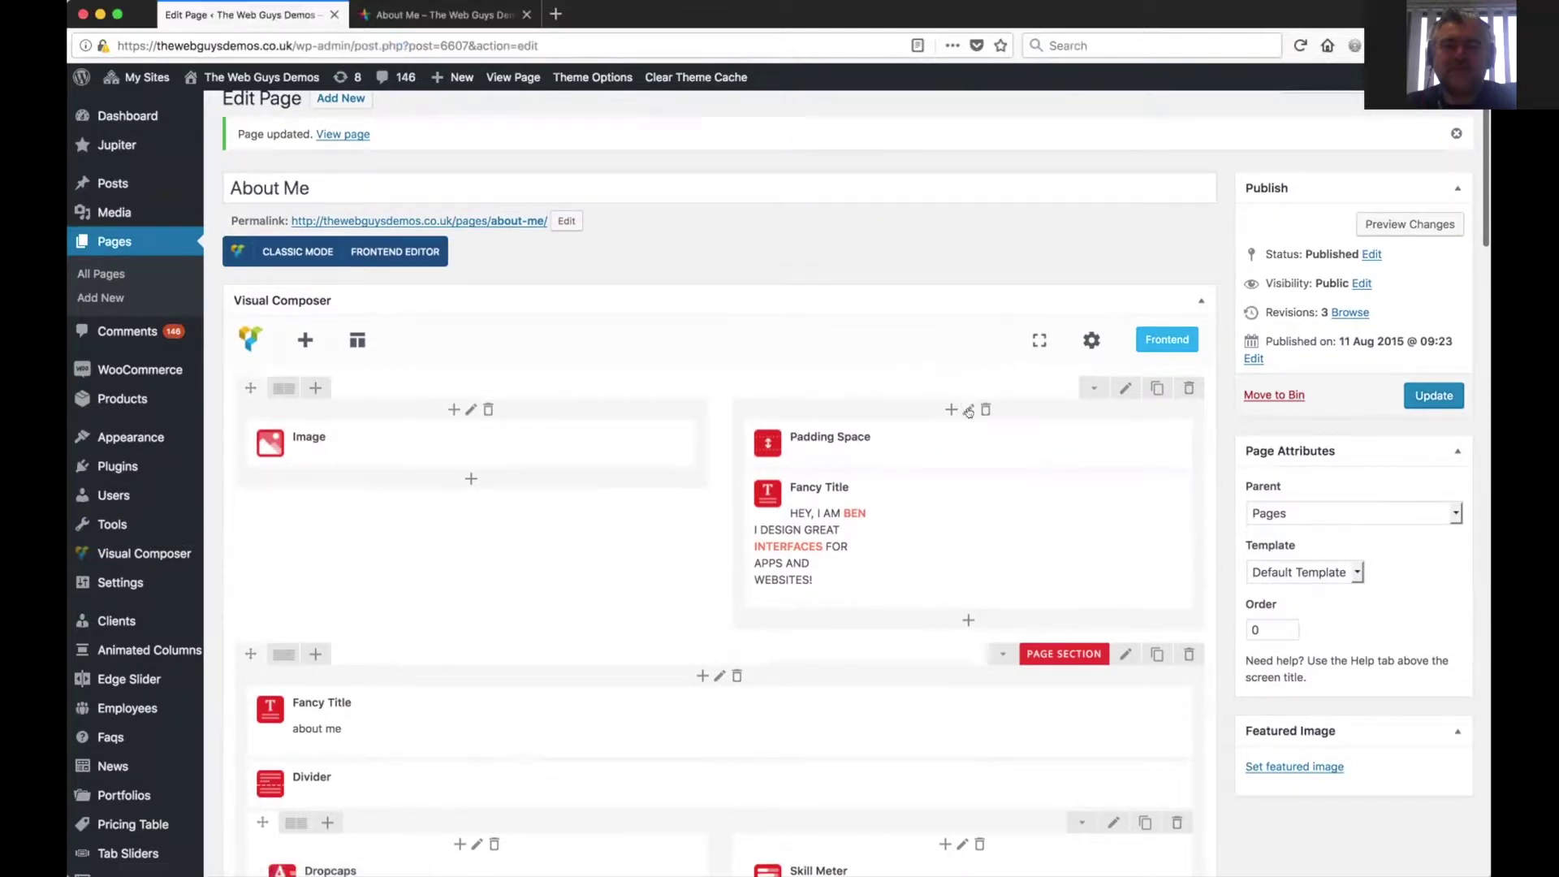
scroll(515, 594, down, 5)
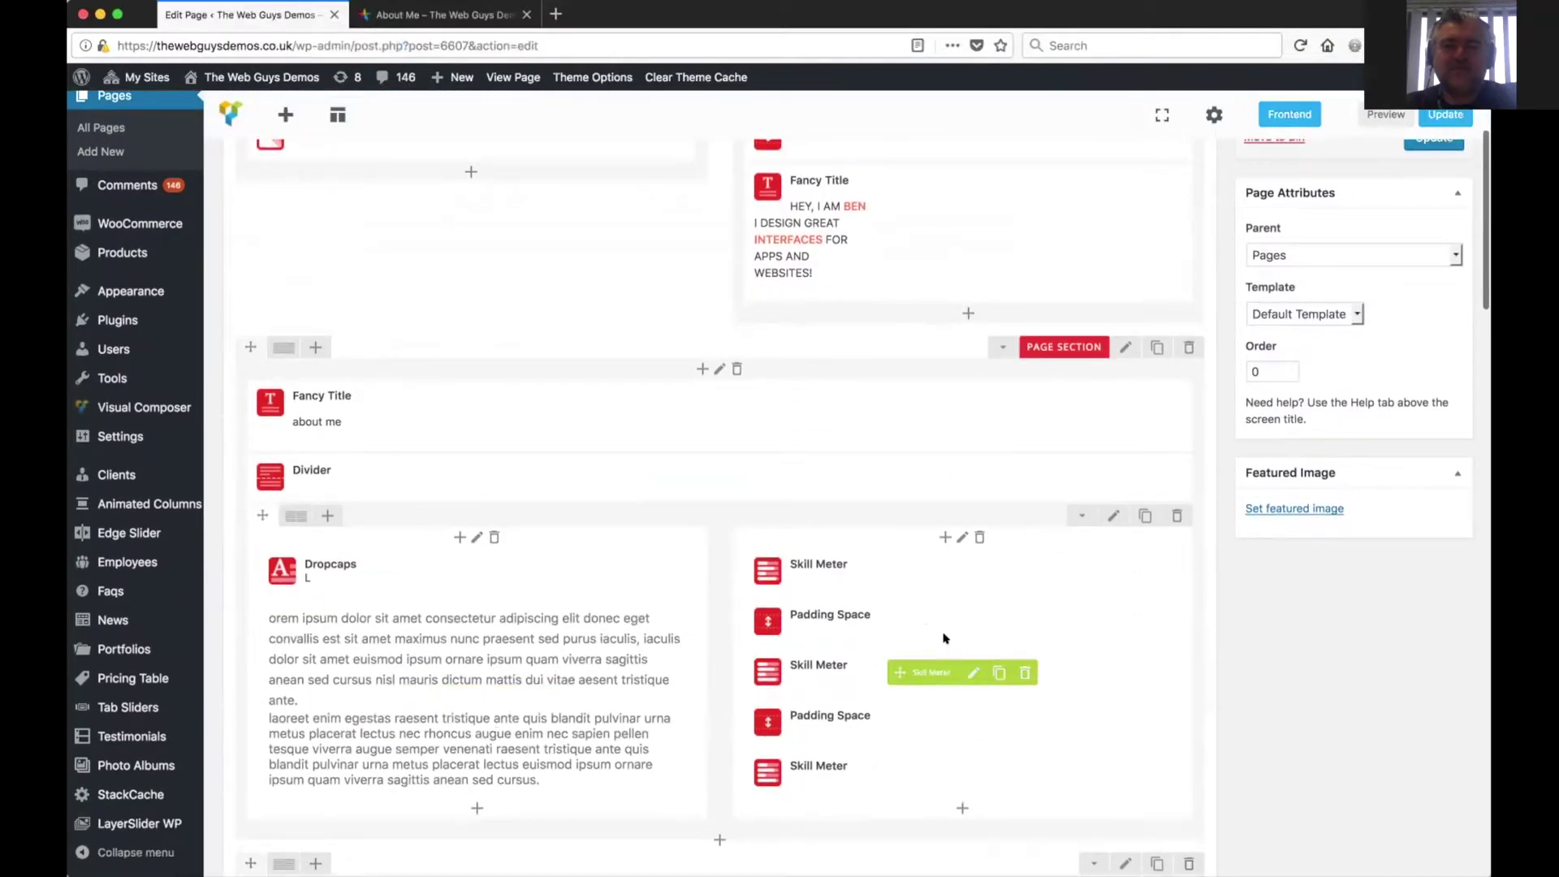
- Open the Add Element library for the milestone title row's column and browse through all available elements
scroll(712, 598, down, 6)
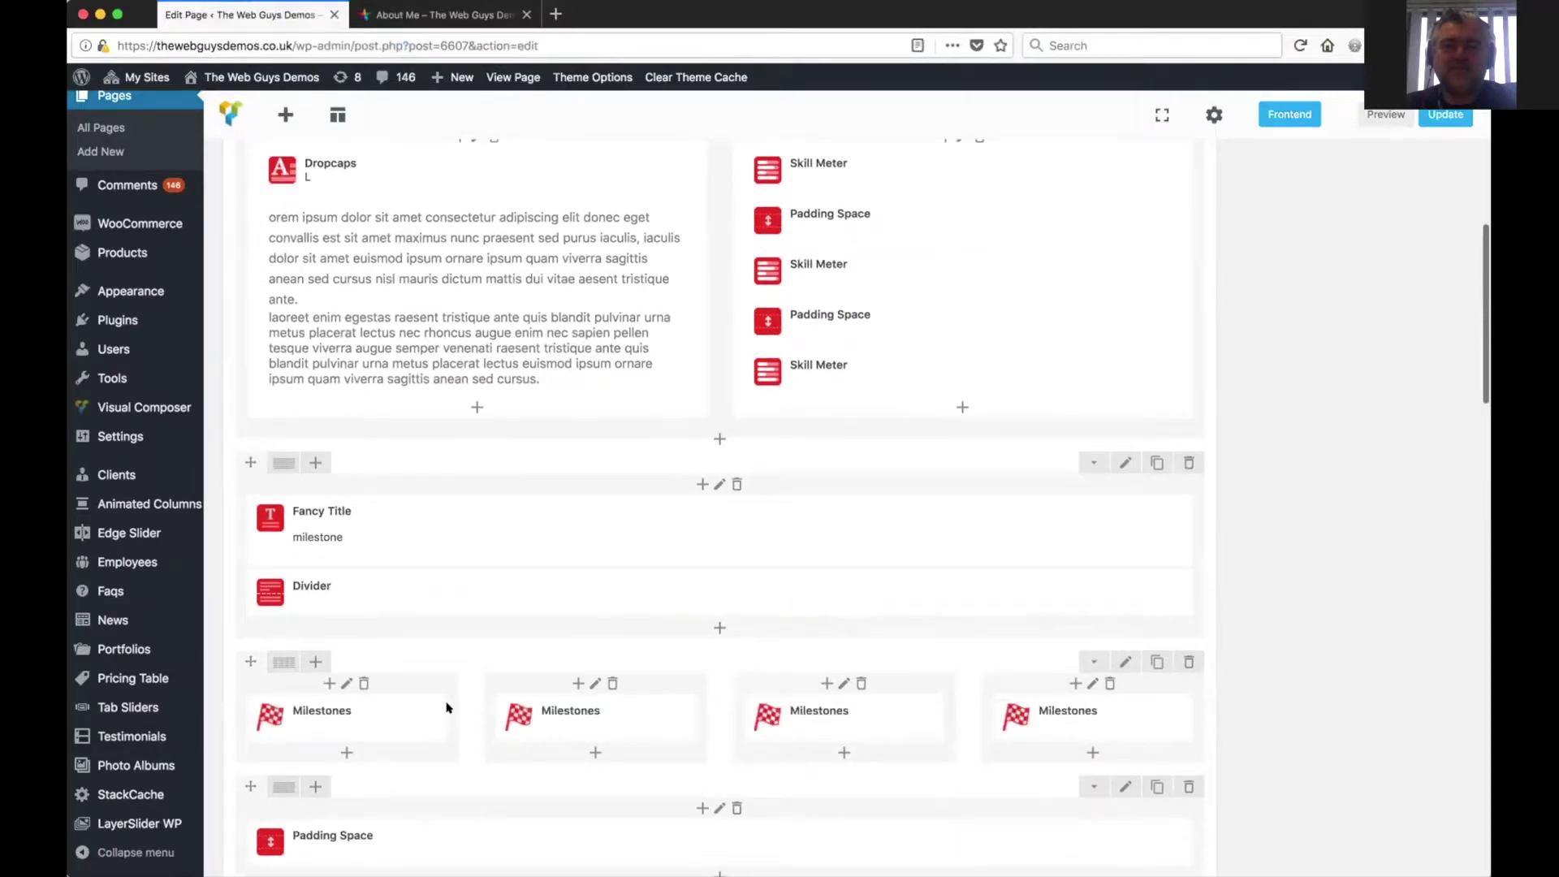
click(700, 484)
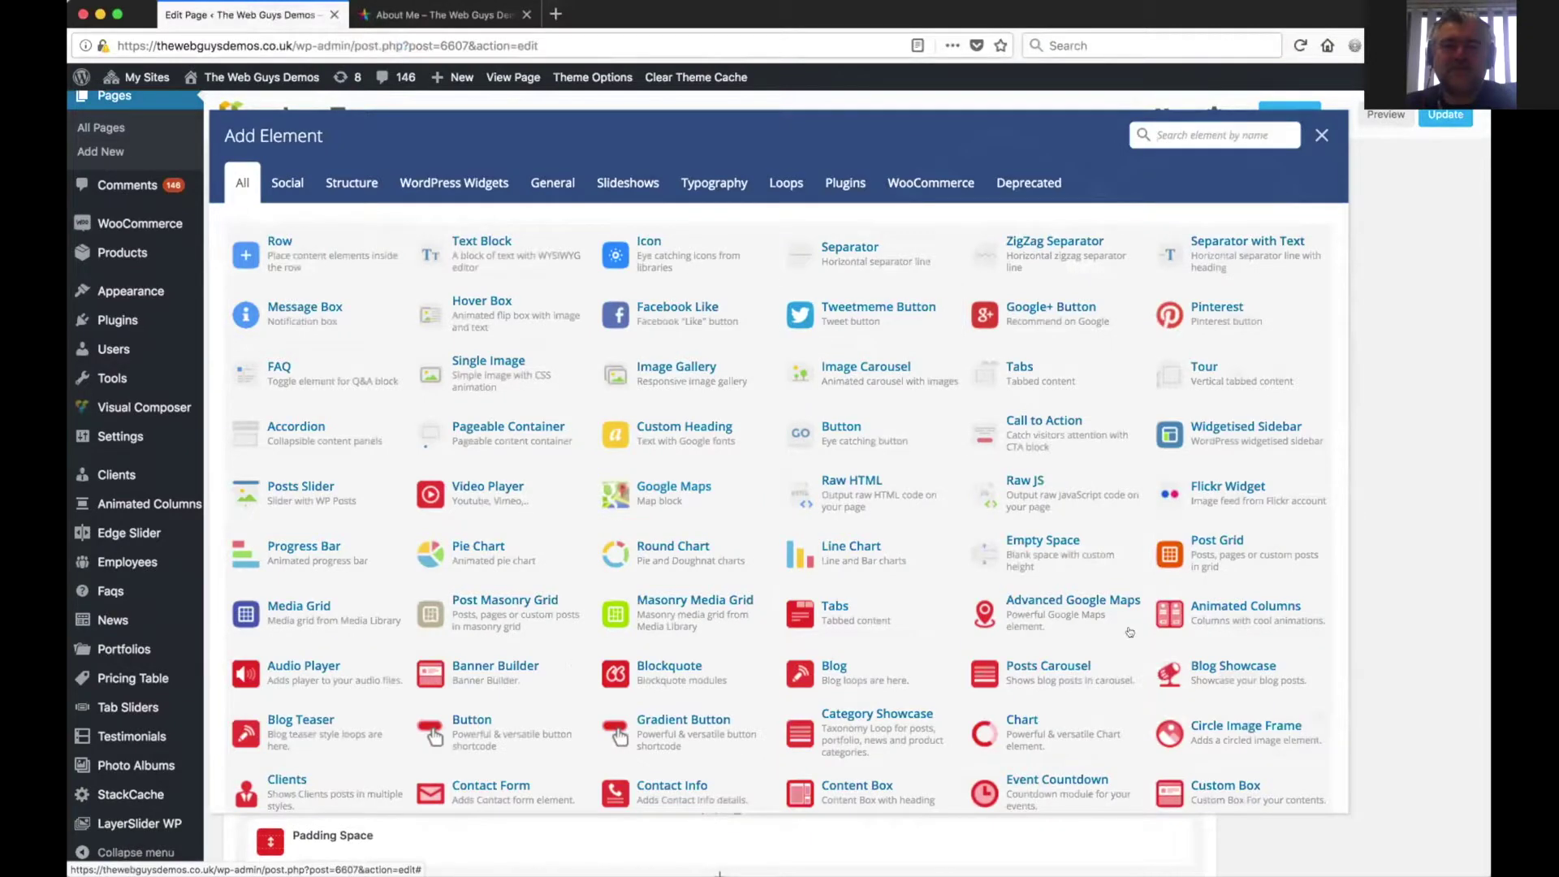
scroll(639, 627, down, 7)
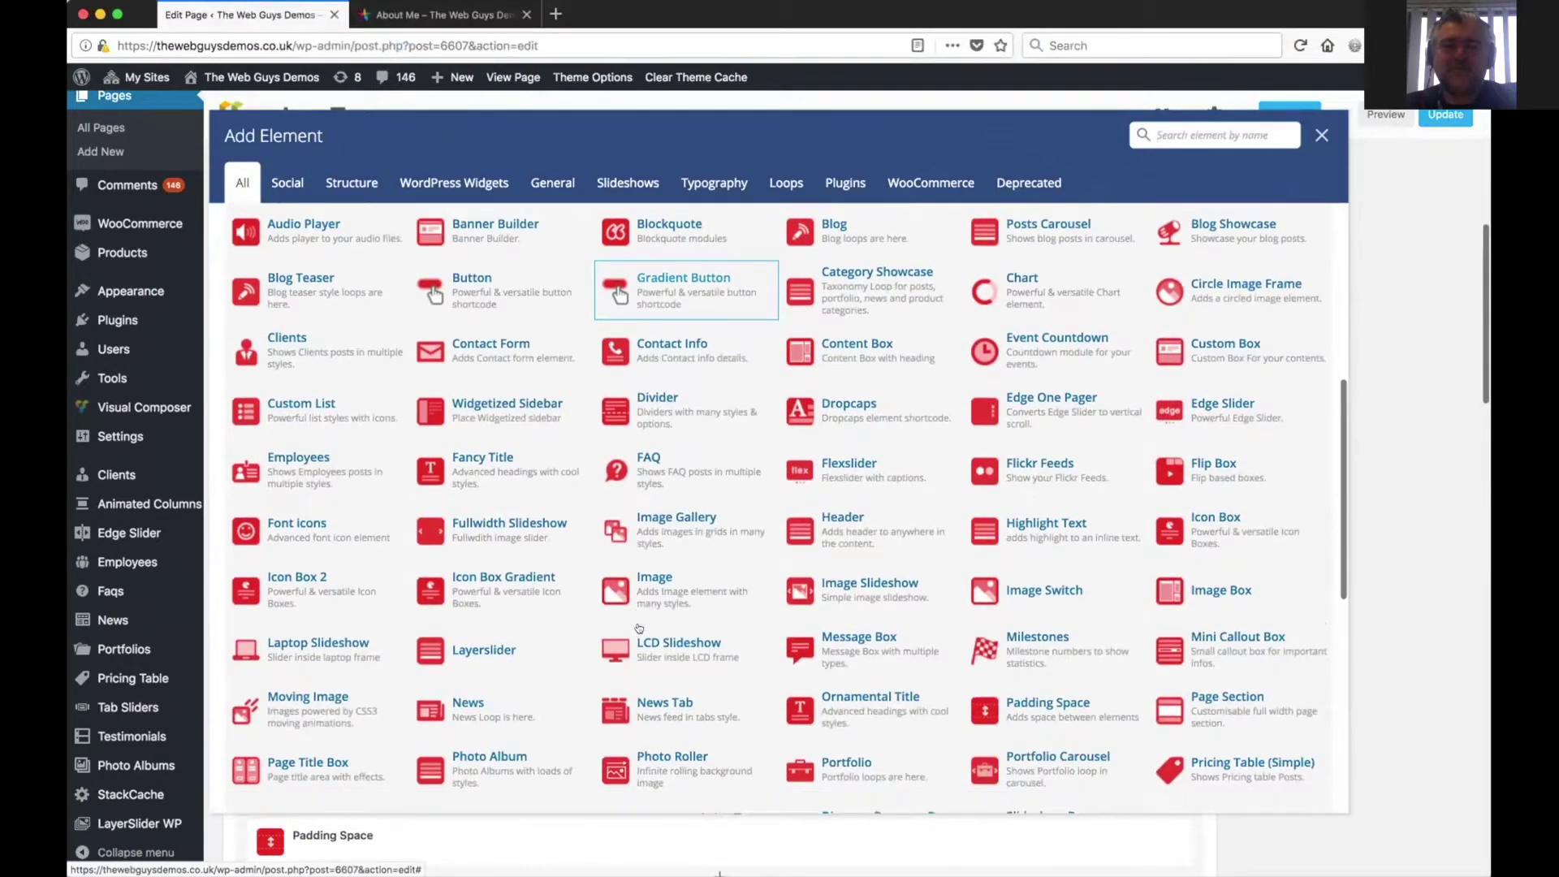
scroll(640, 627, down, 5)
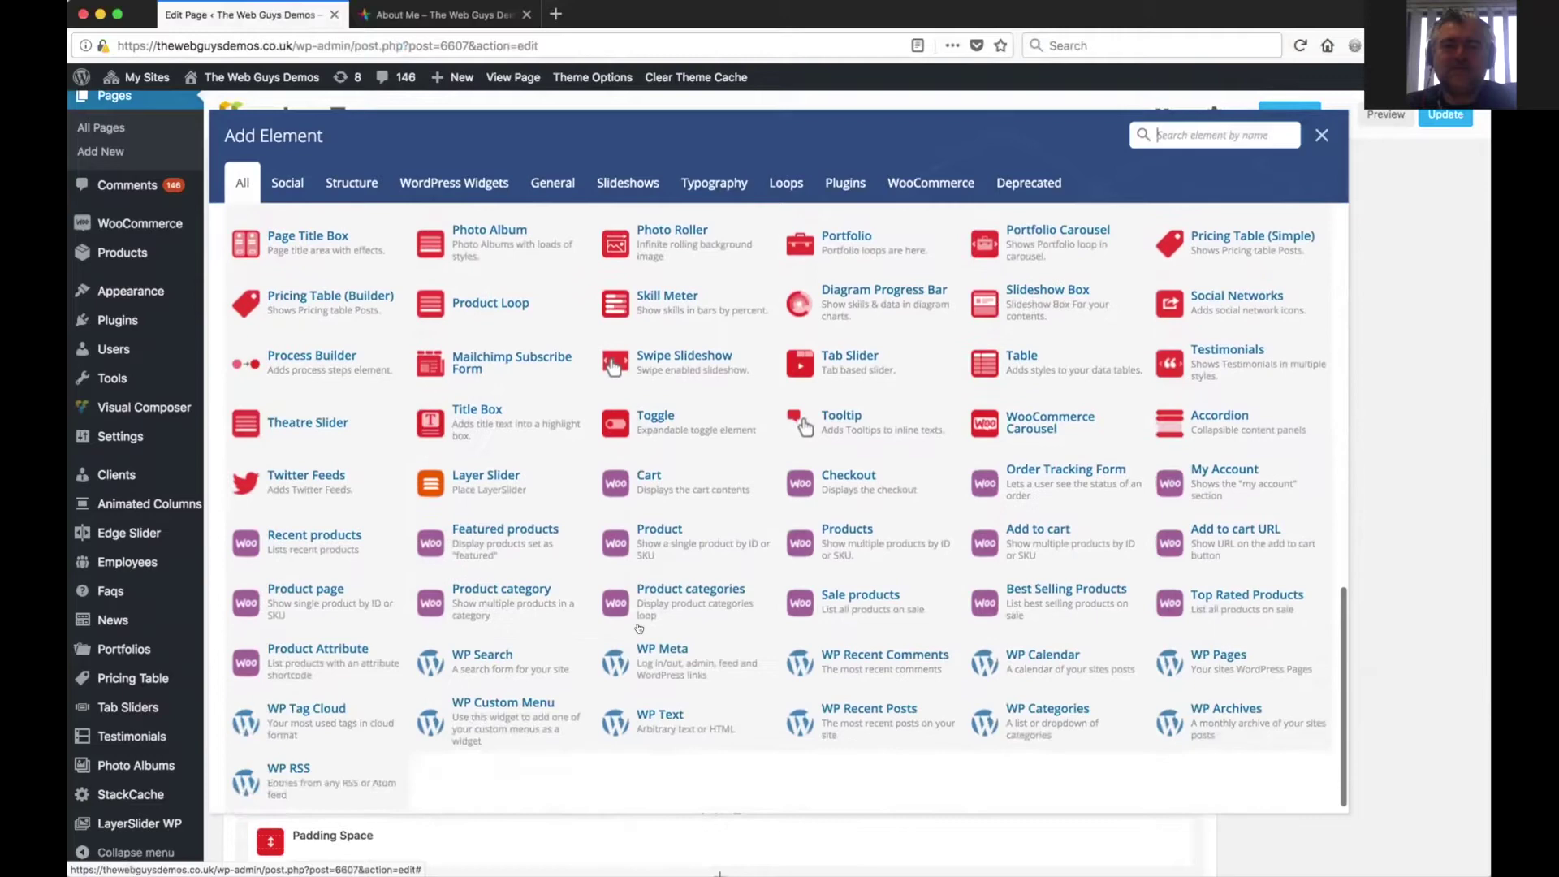
scroll(682, 520, up, 5)
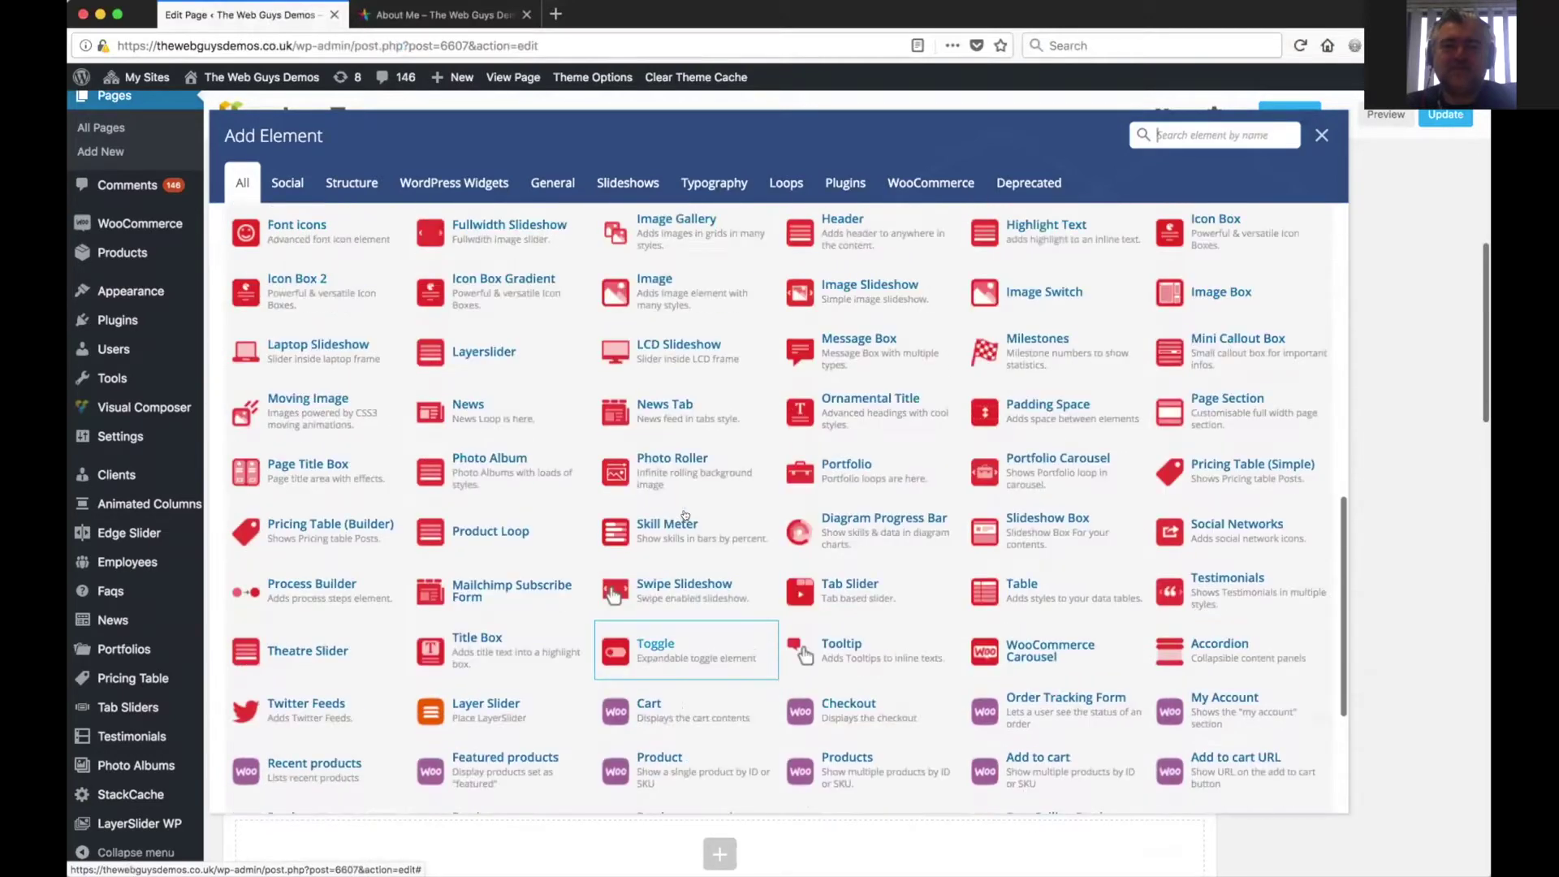
scroll(685, 514, up, 4)
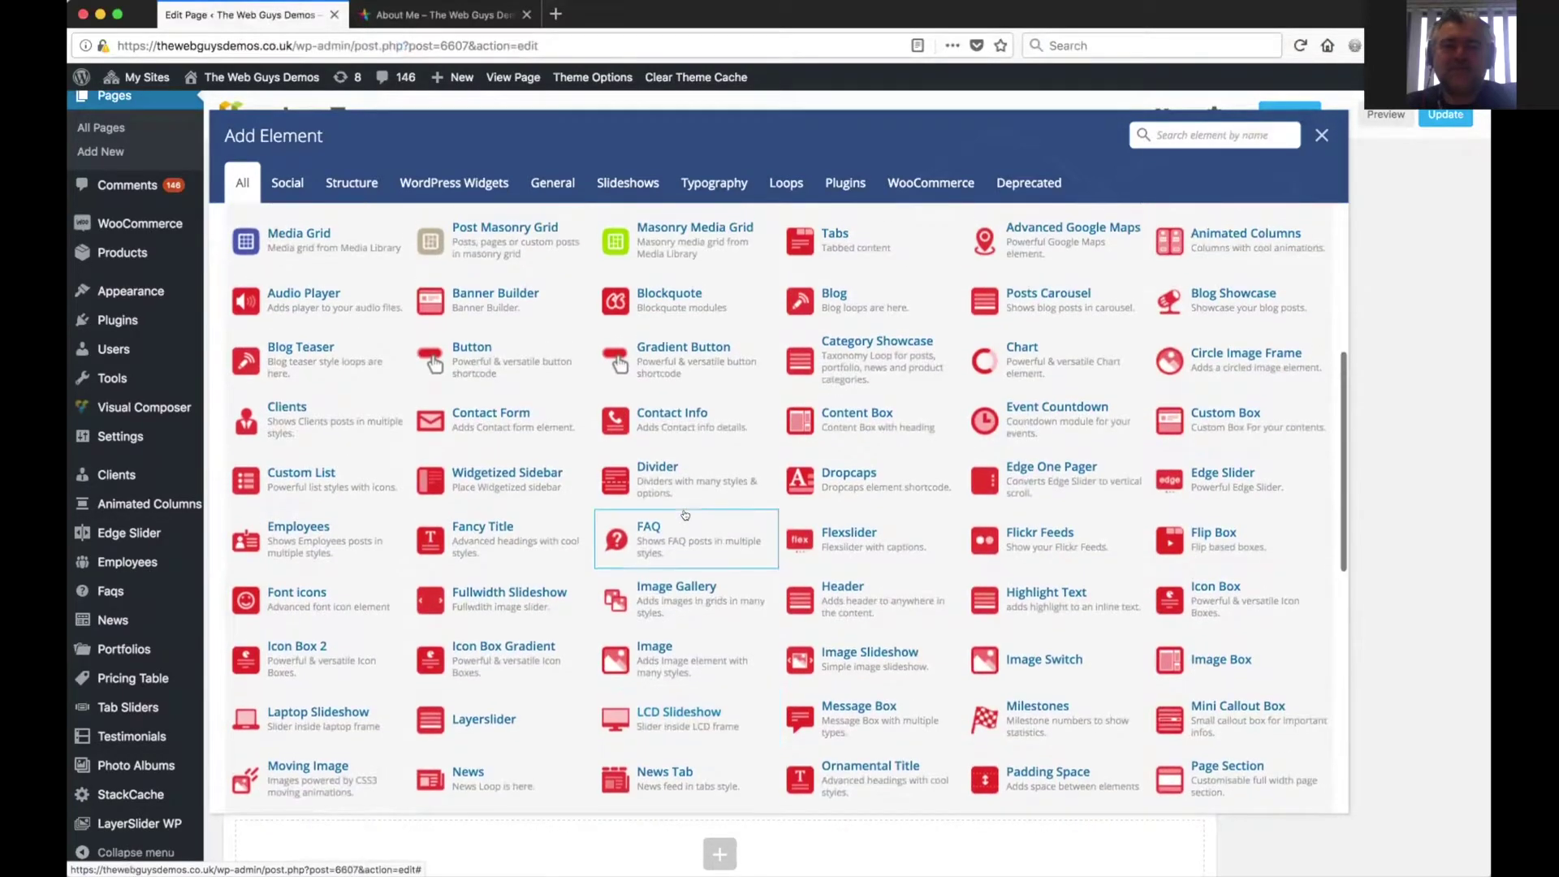
scroll(685, 514, up, 3)
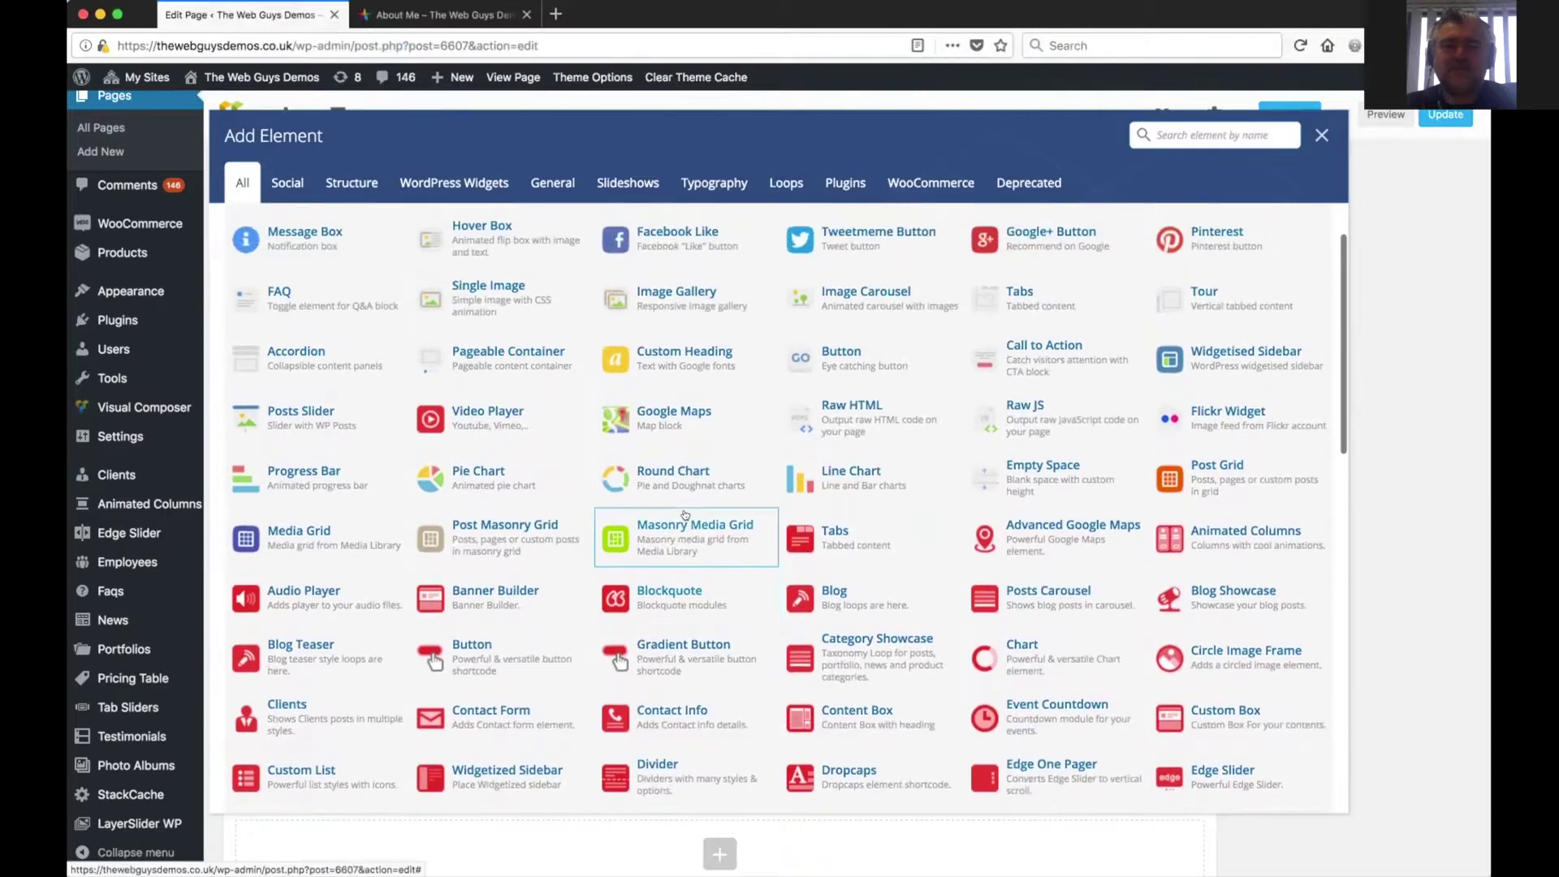
scroll(684, 514, up, 1)
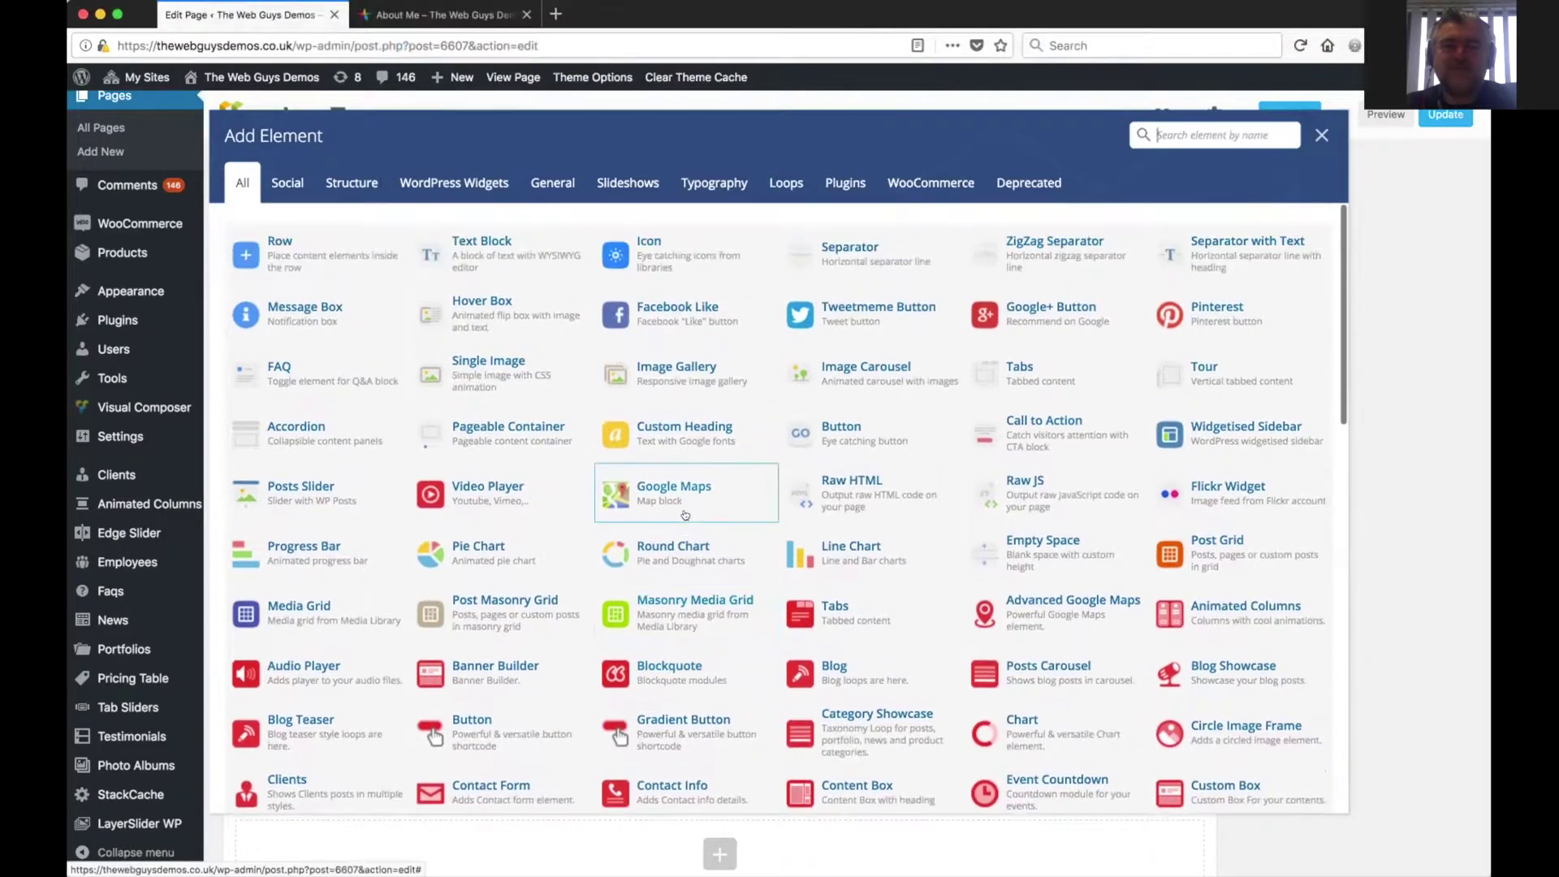
scroll(707, 467, up, 2)
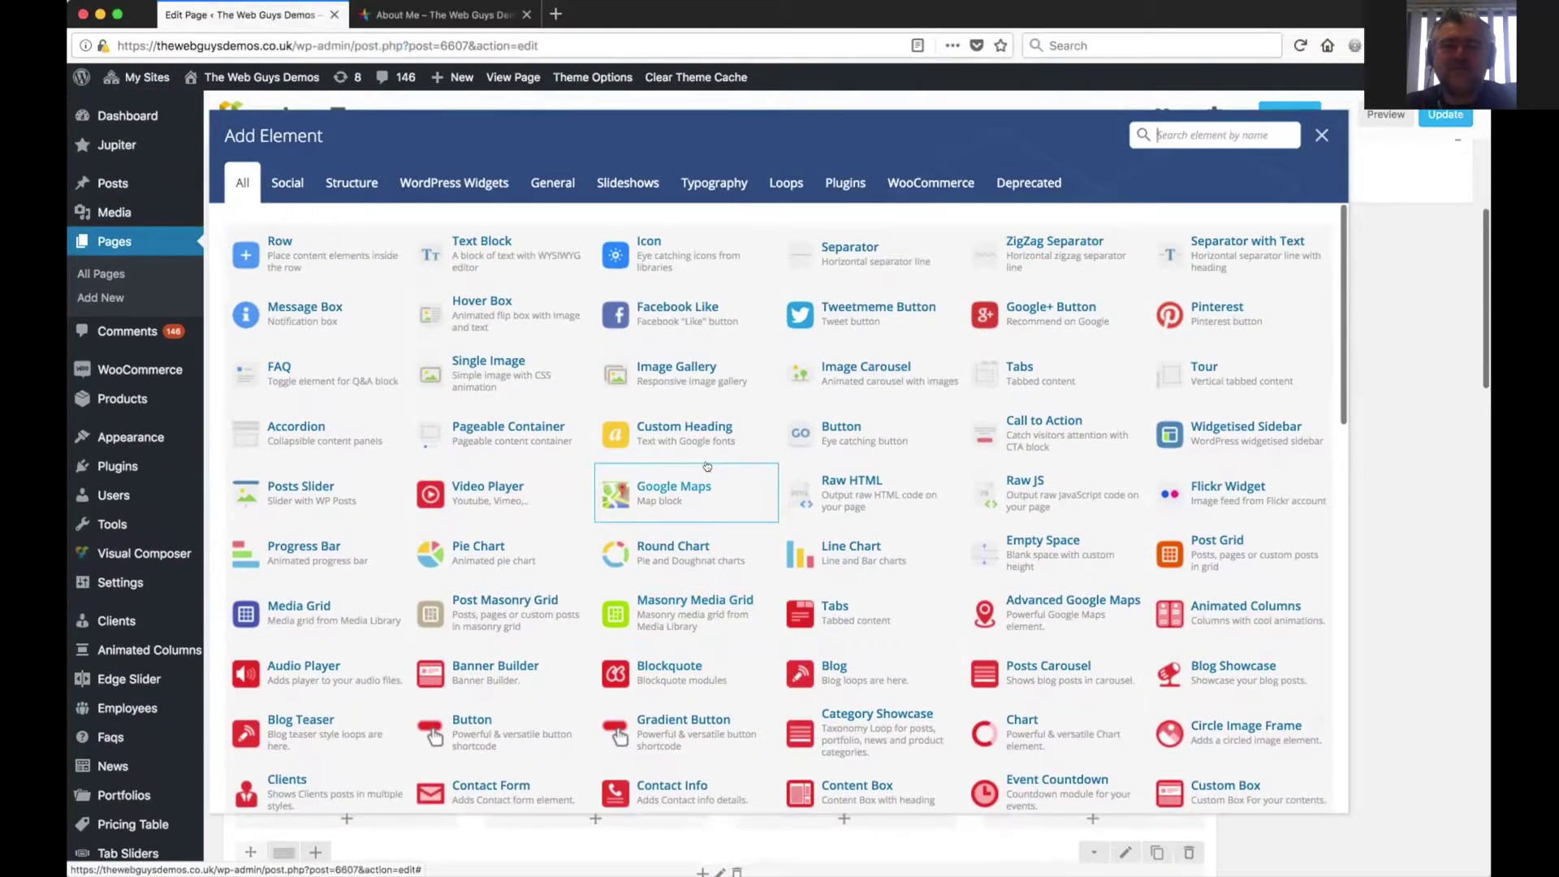
- Search the element library for "image", clear the search, and browse the full element list again
click(1176, 134)
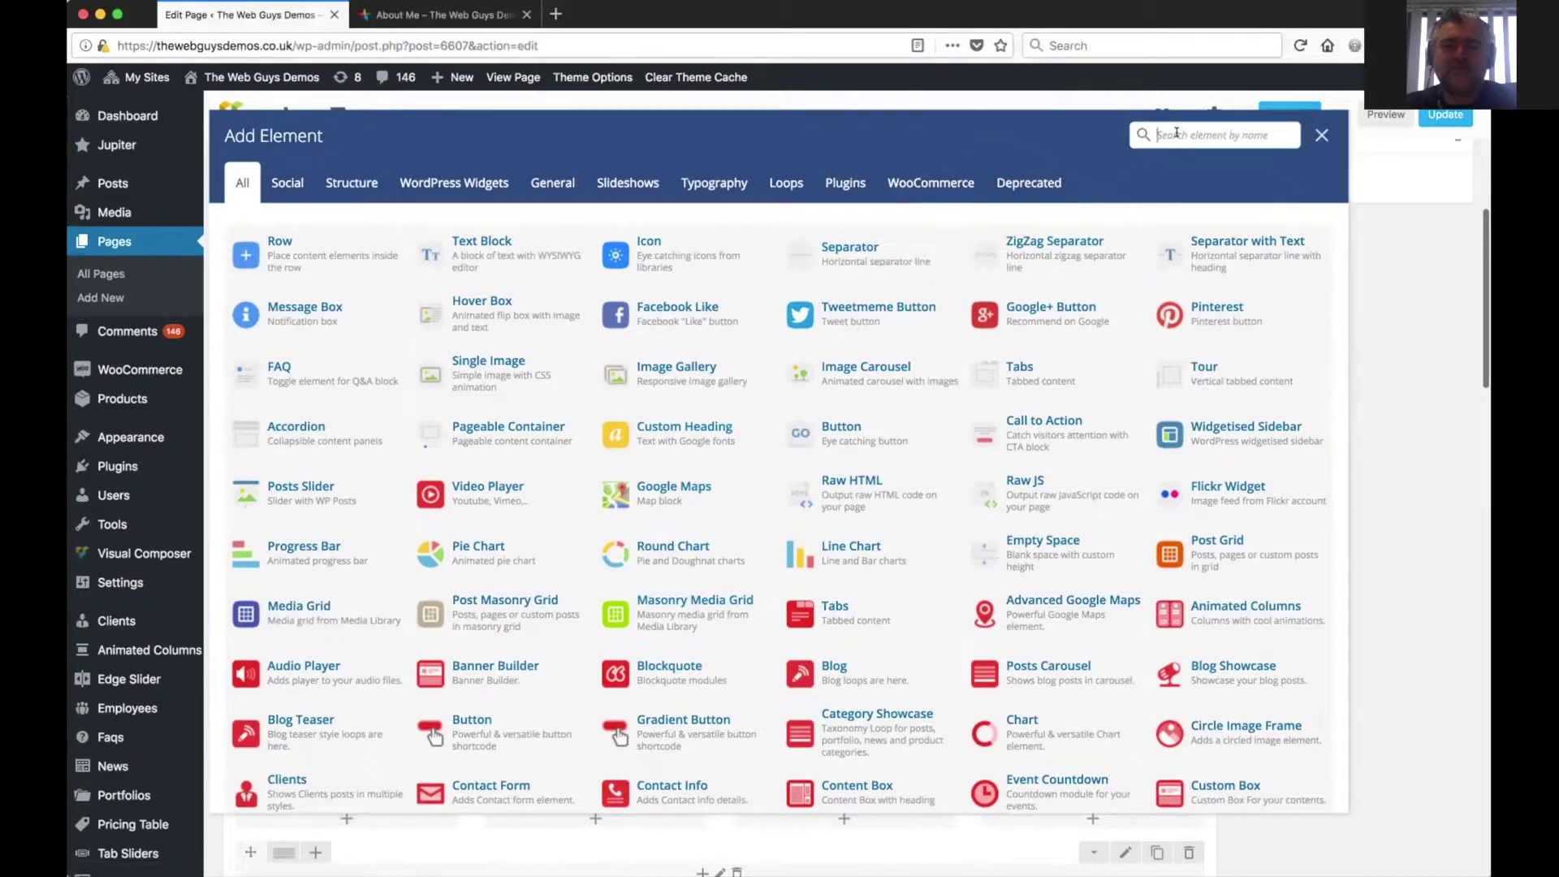
text(image)
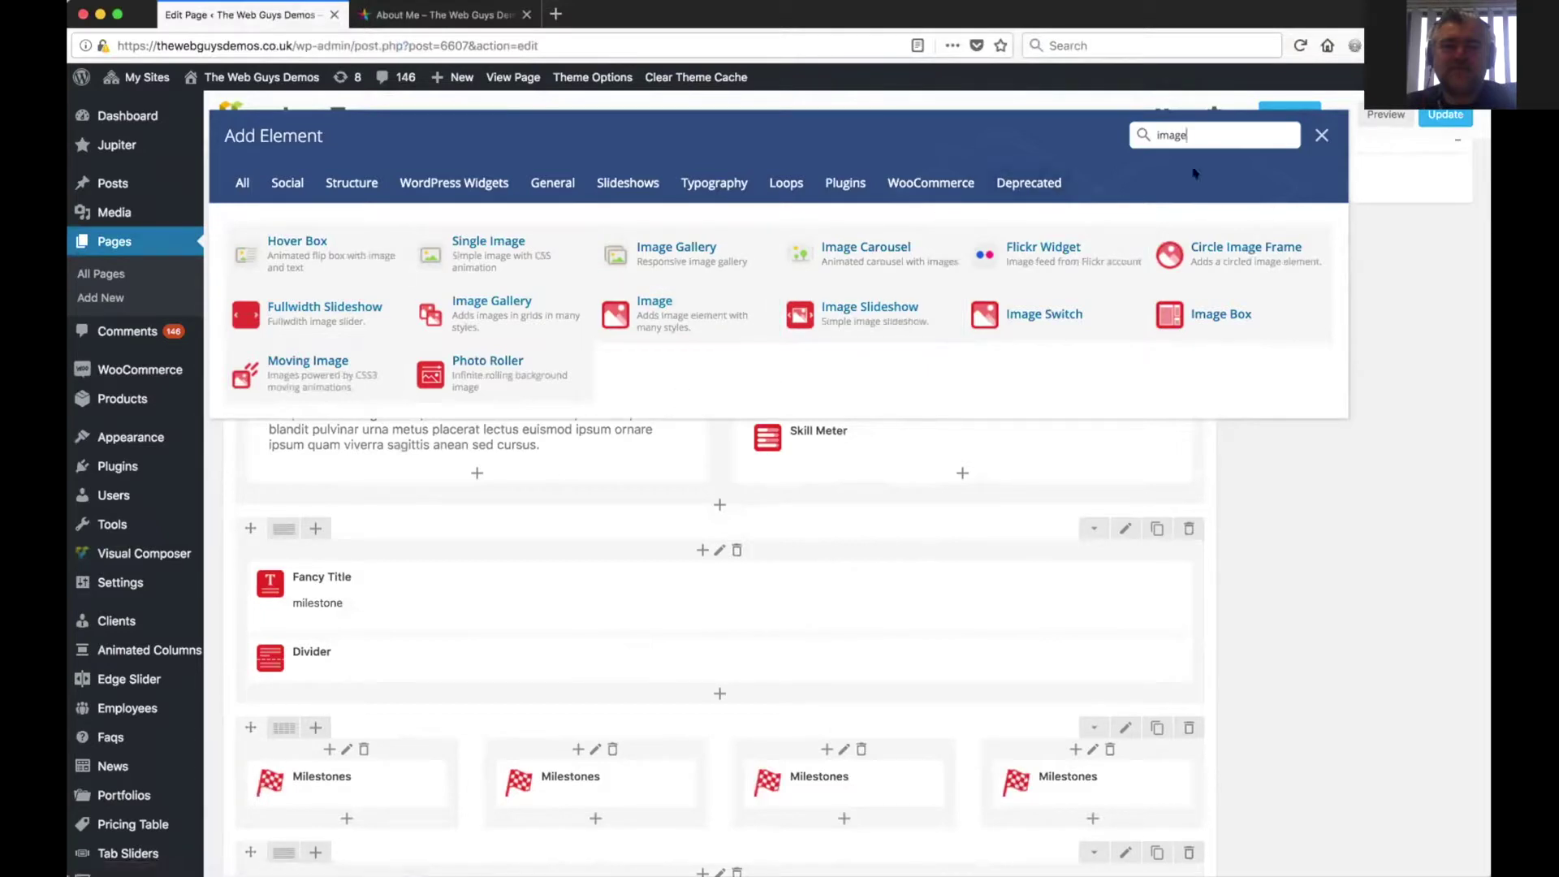
key(BackSpace)
key(BackSpace)
key(BackSpace)
key(BackSpace)
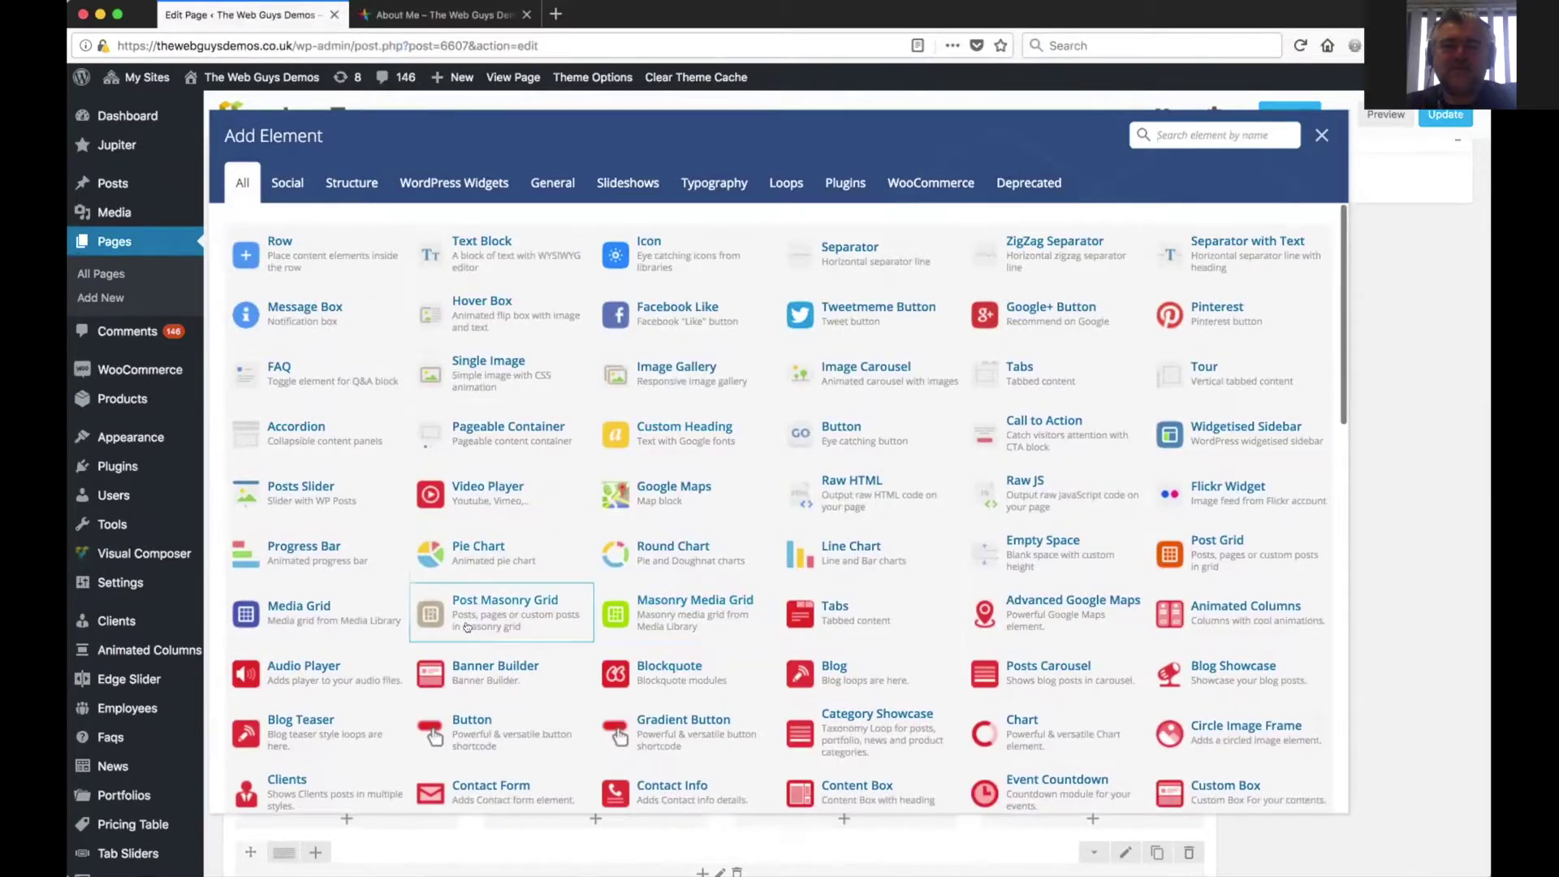
scroll(466, 626, down, 5)
scroll(467, 627, up, 4)
scroll(467, 627, down, 5)
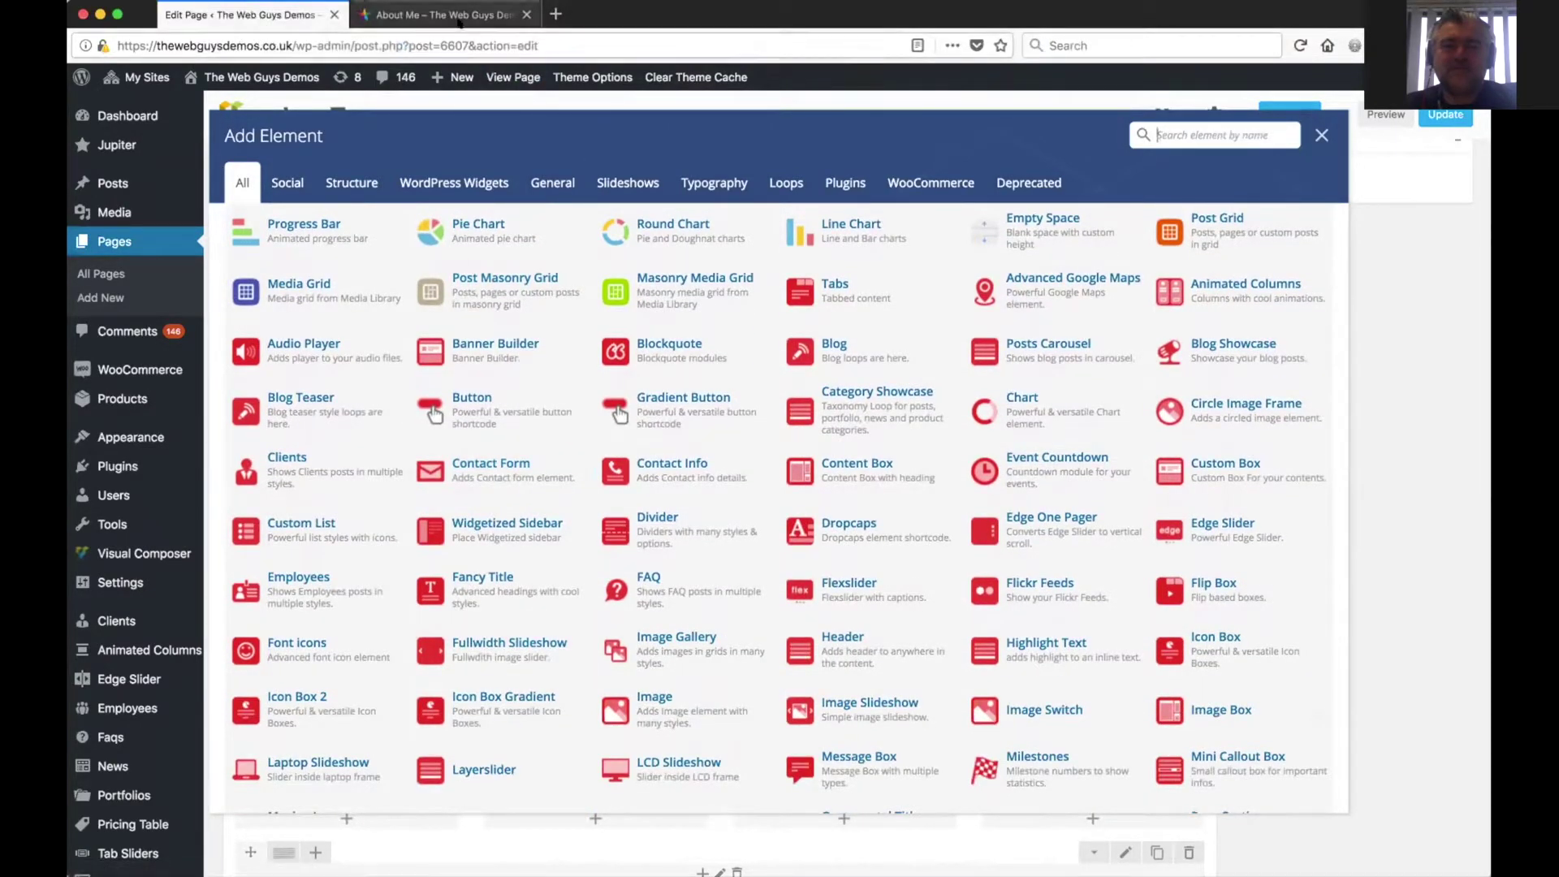
- On the live About Me page, view the site navigation's Elements submenus listing the demo pages for each element
click(455, 18)
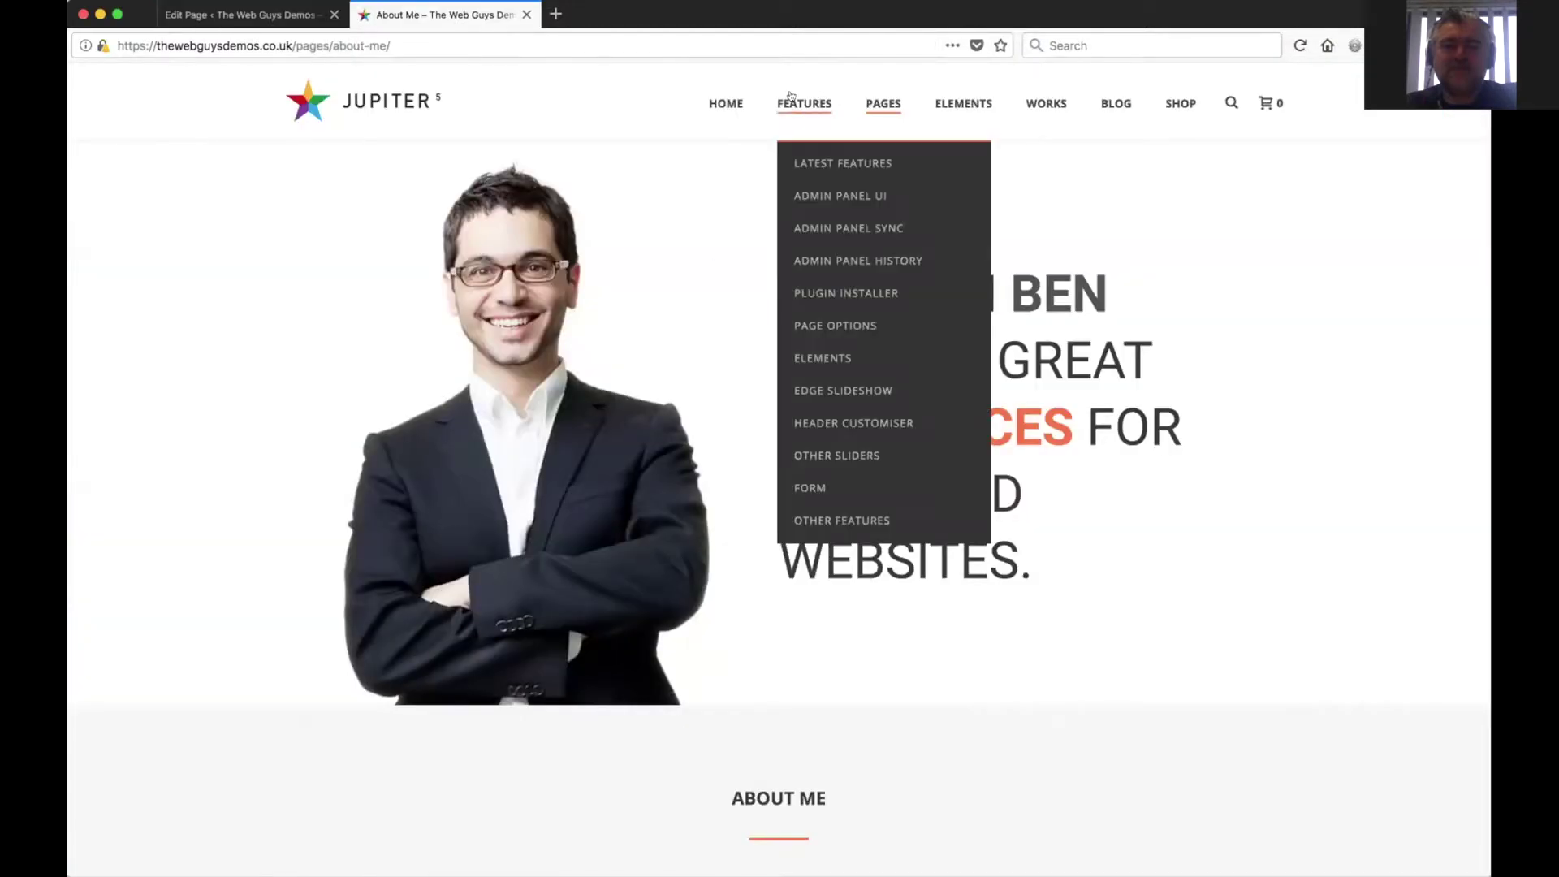
mouse_move(956, 99)
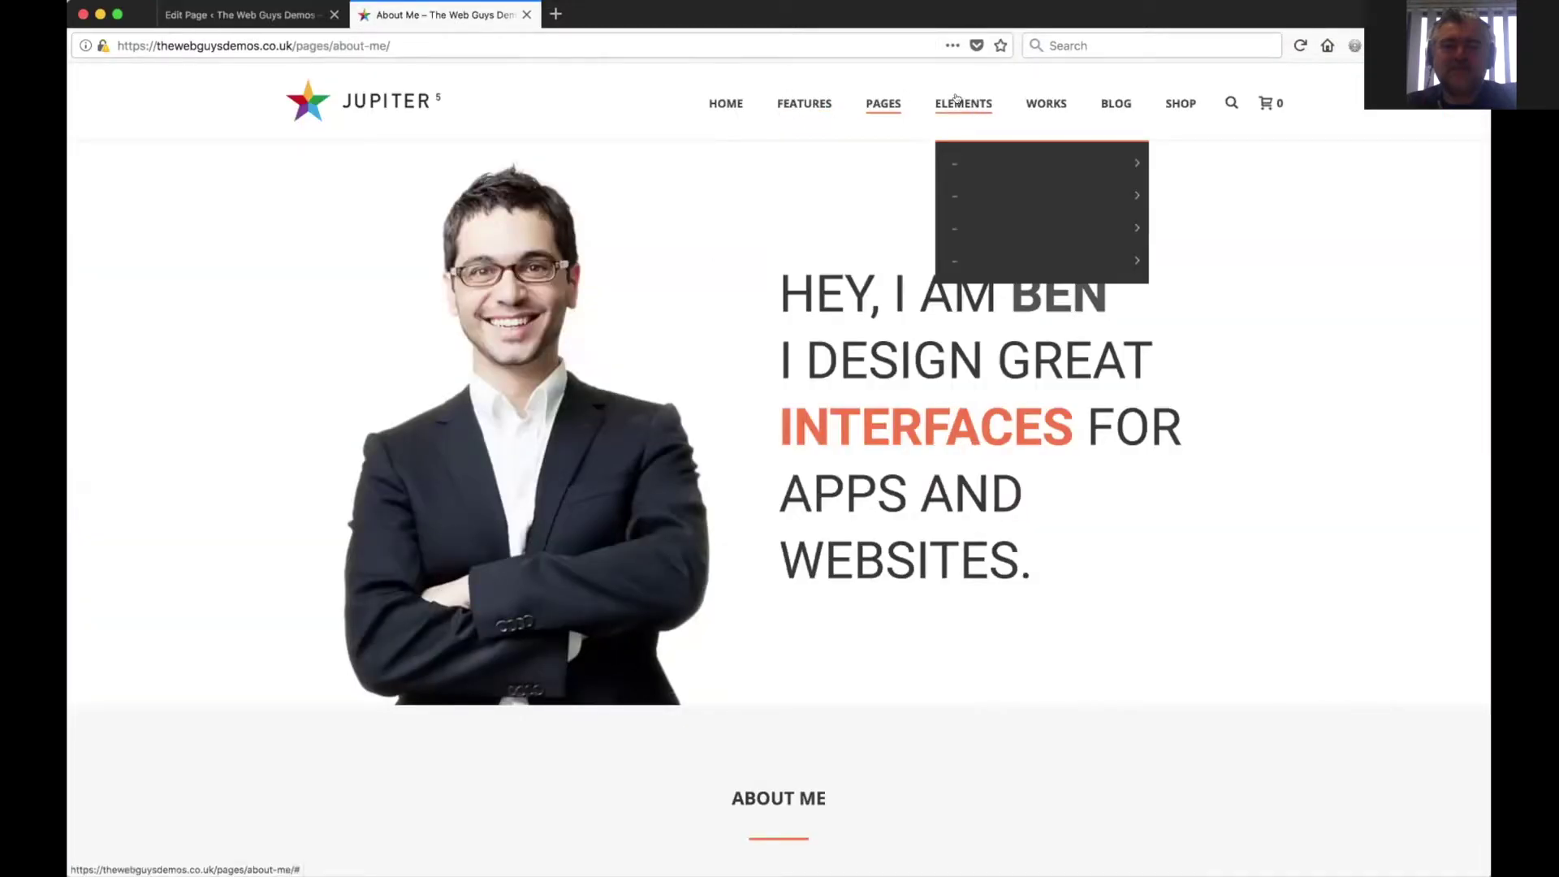
mouse_move(958, 160)
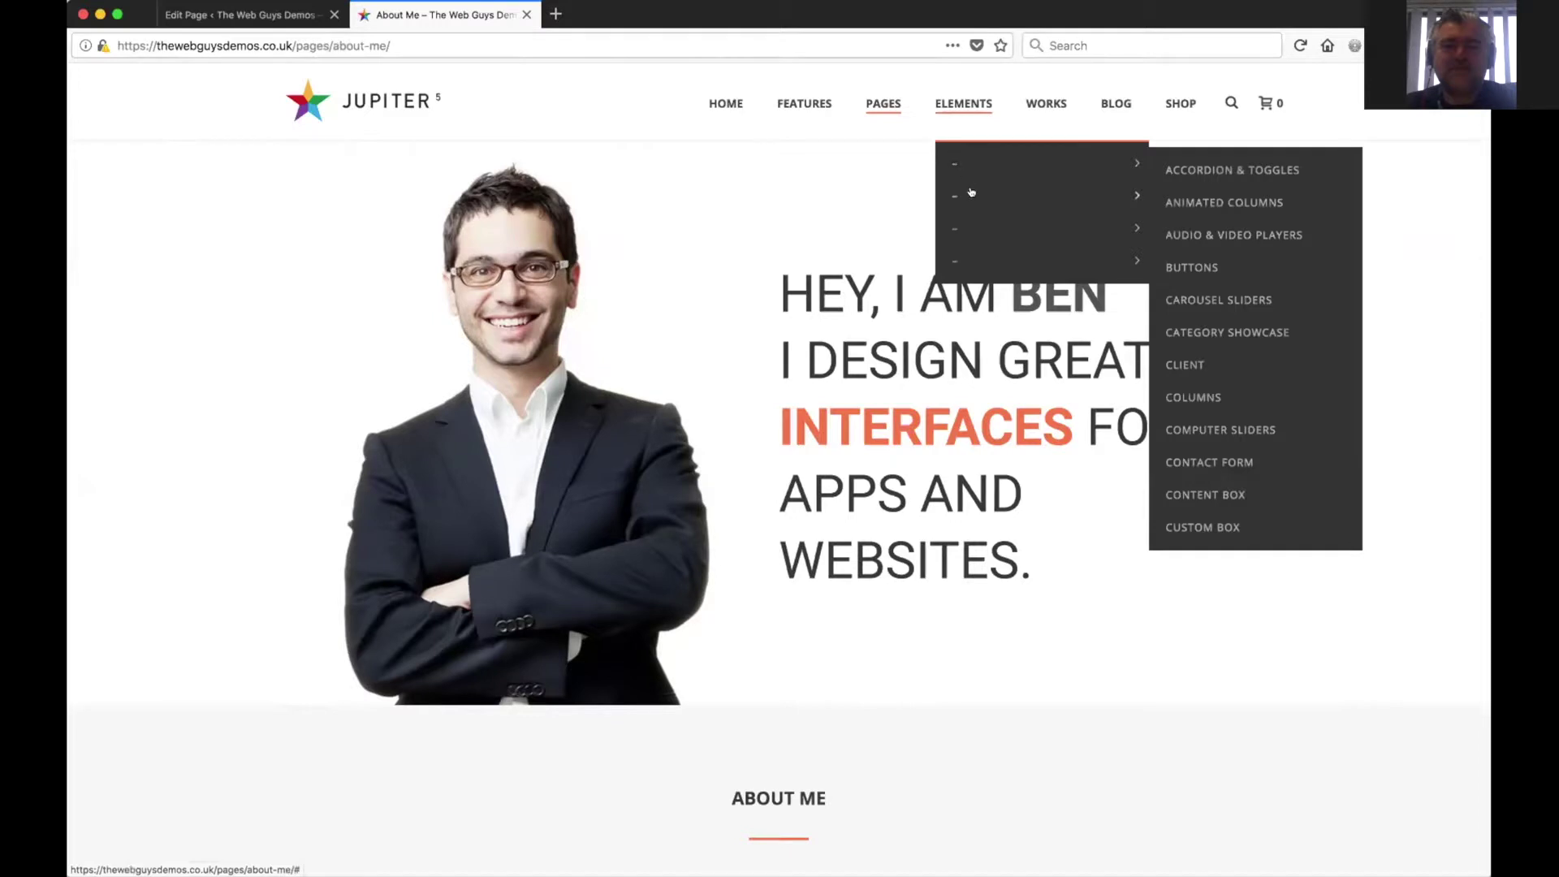
mouse_move(981, 192)
mouse_move(982, 228)
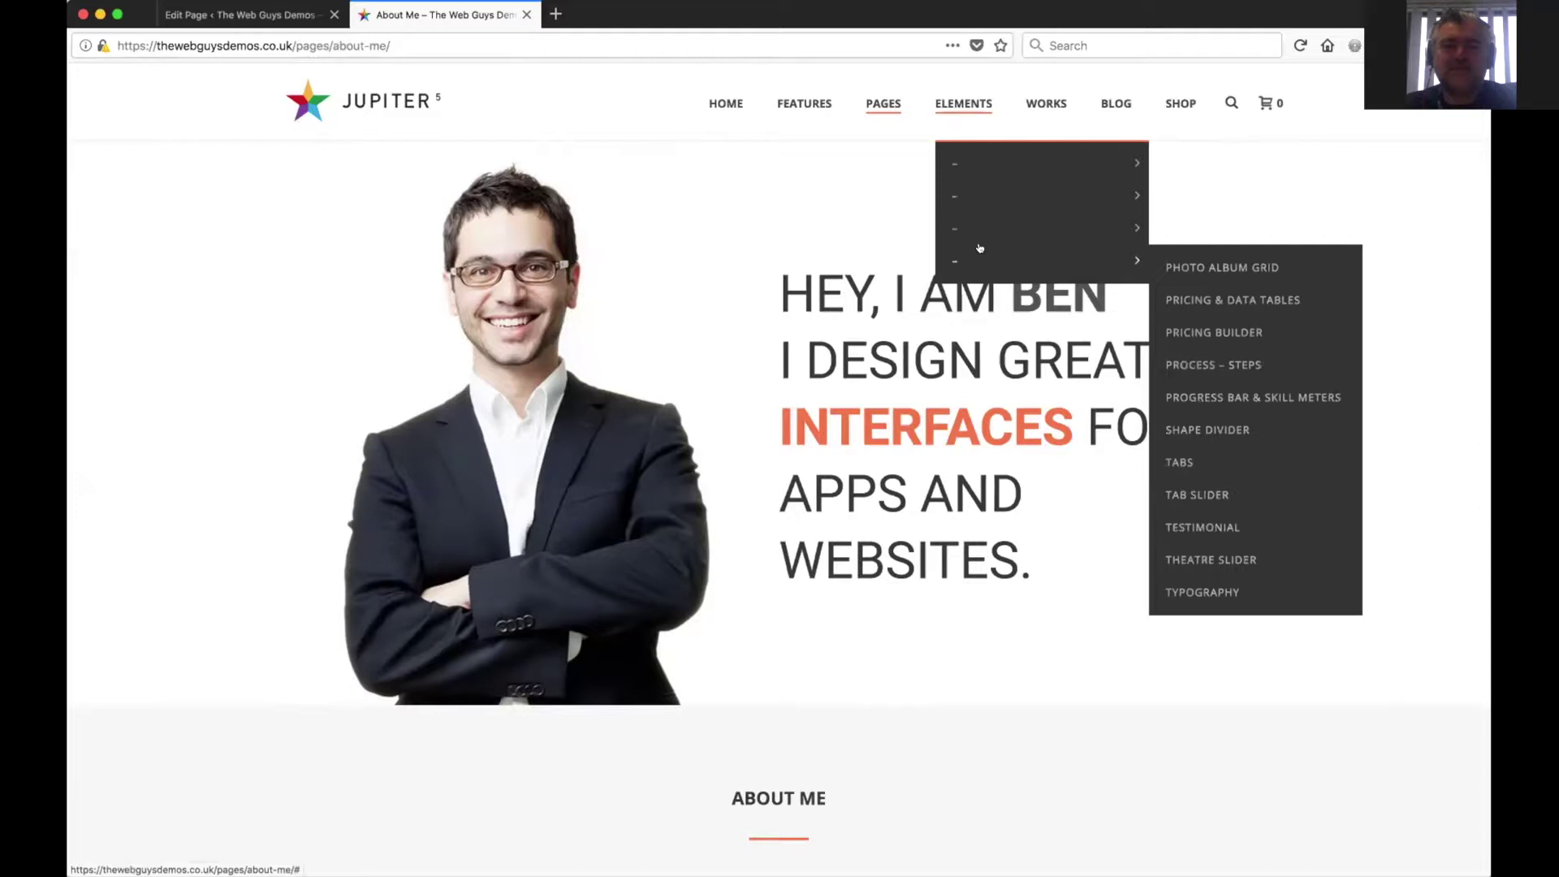
- Return to the page editor, look through the element library once more, and close it without adding an element
click(239, 15)
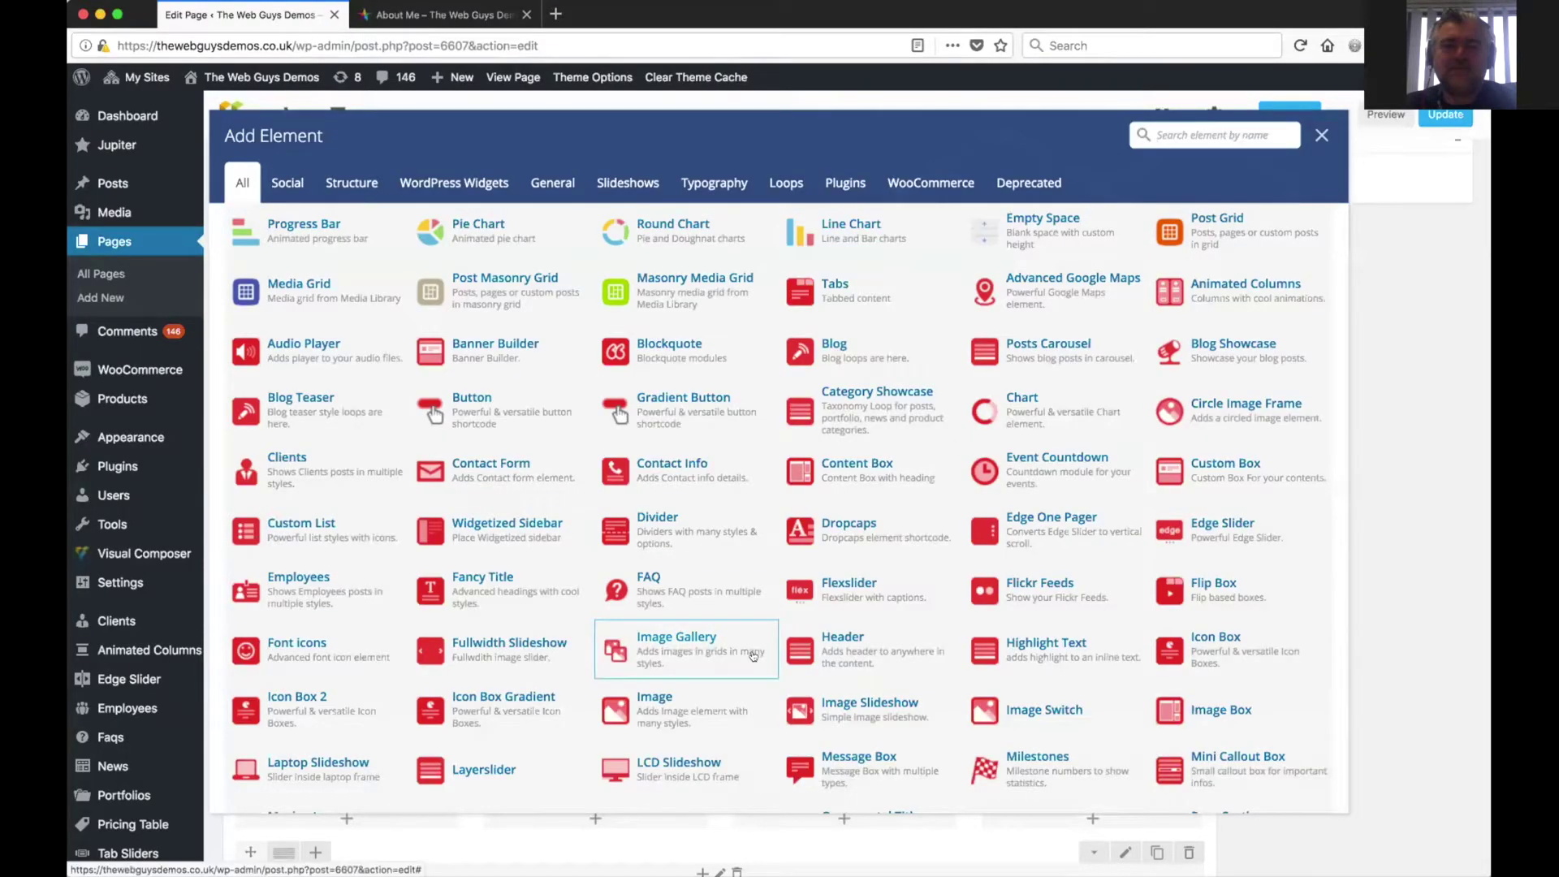
scroll(754, 656, down, 3)
scroll(753, 656, up, 5)
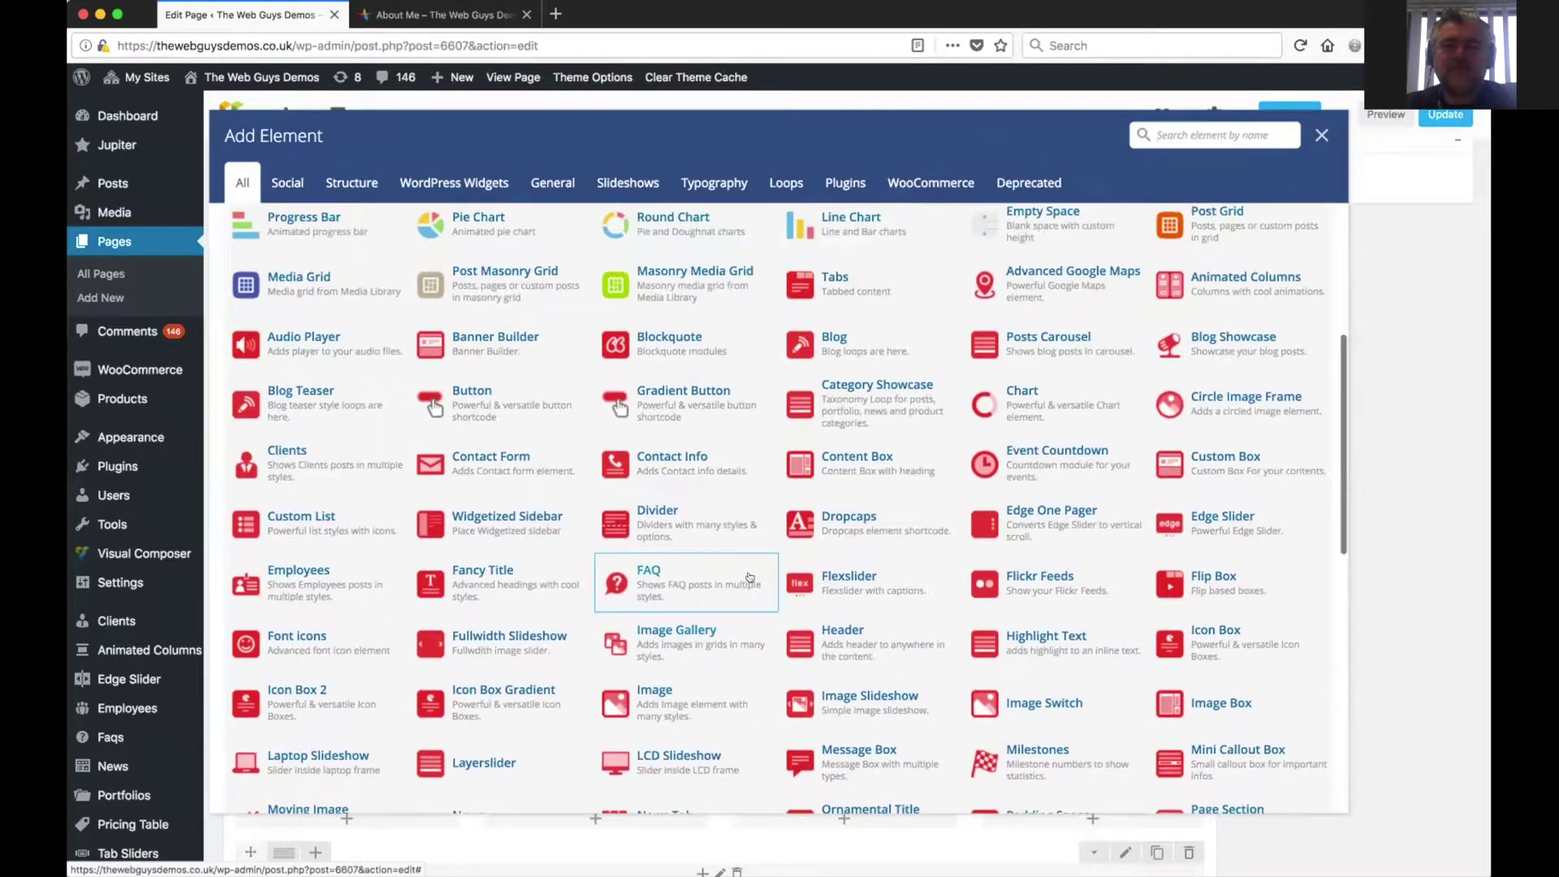
scroll(750, 577, up, 1)
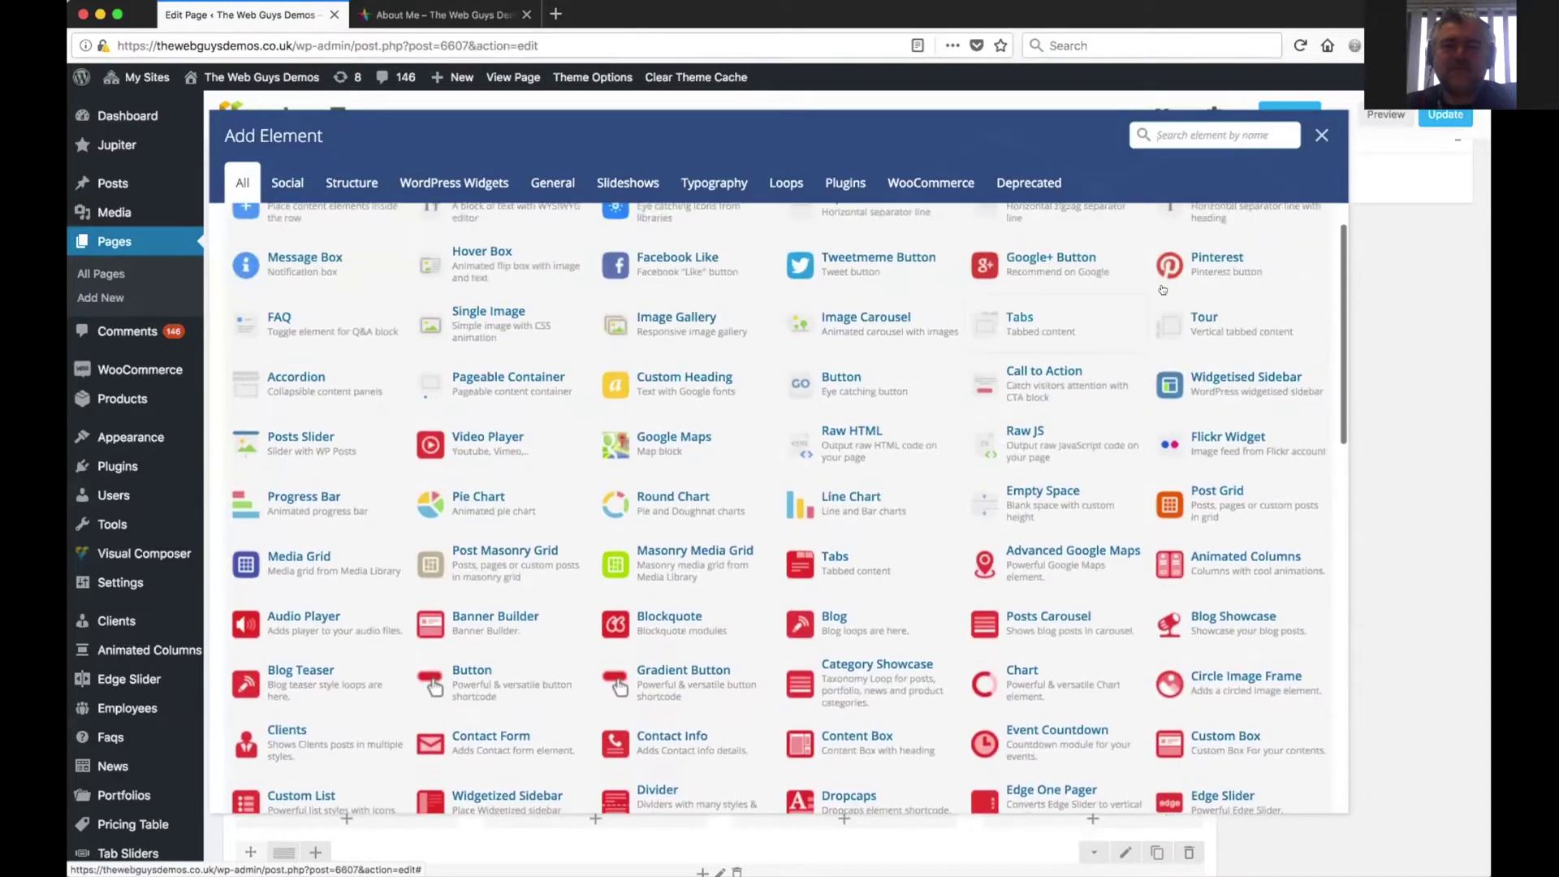
click(1322, 134)
- View the content and general settings of the Text Block below the Dropcaps element, and close its settings
scroll(866, 478, up, 5)
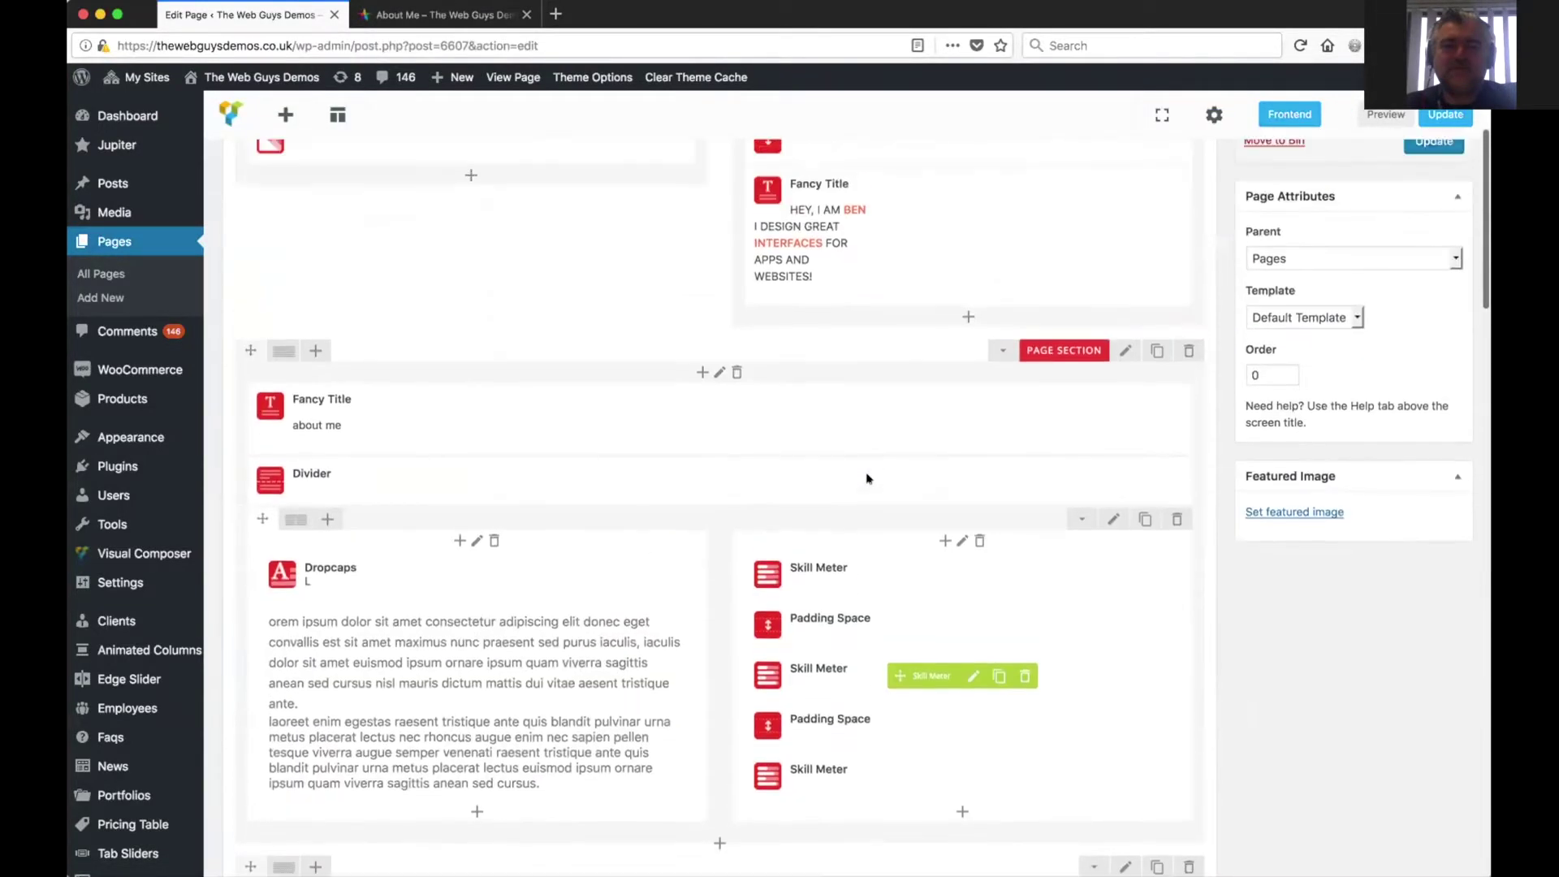
scroll(866, 478, up, 4)
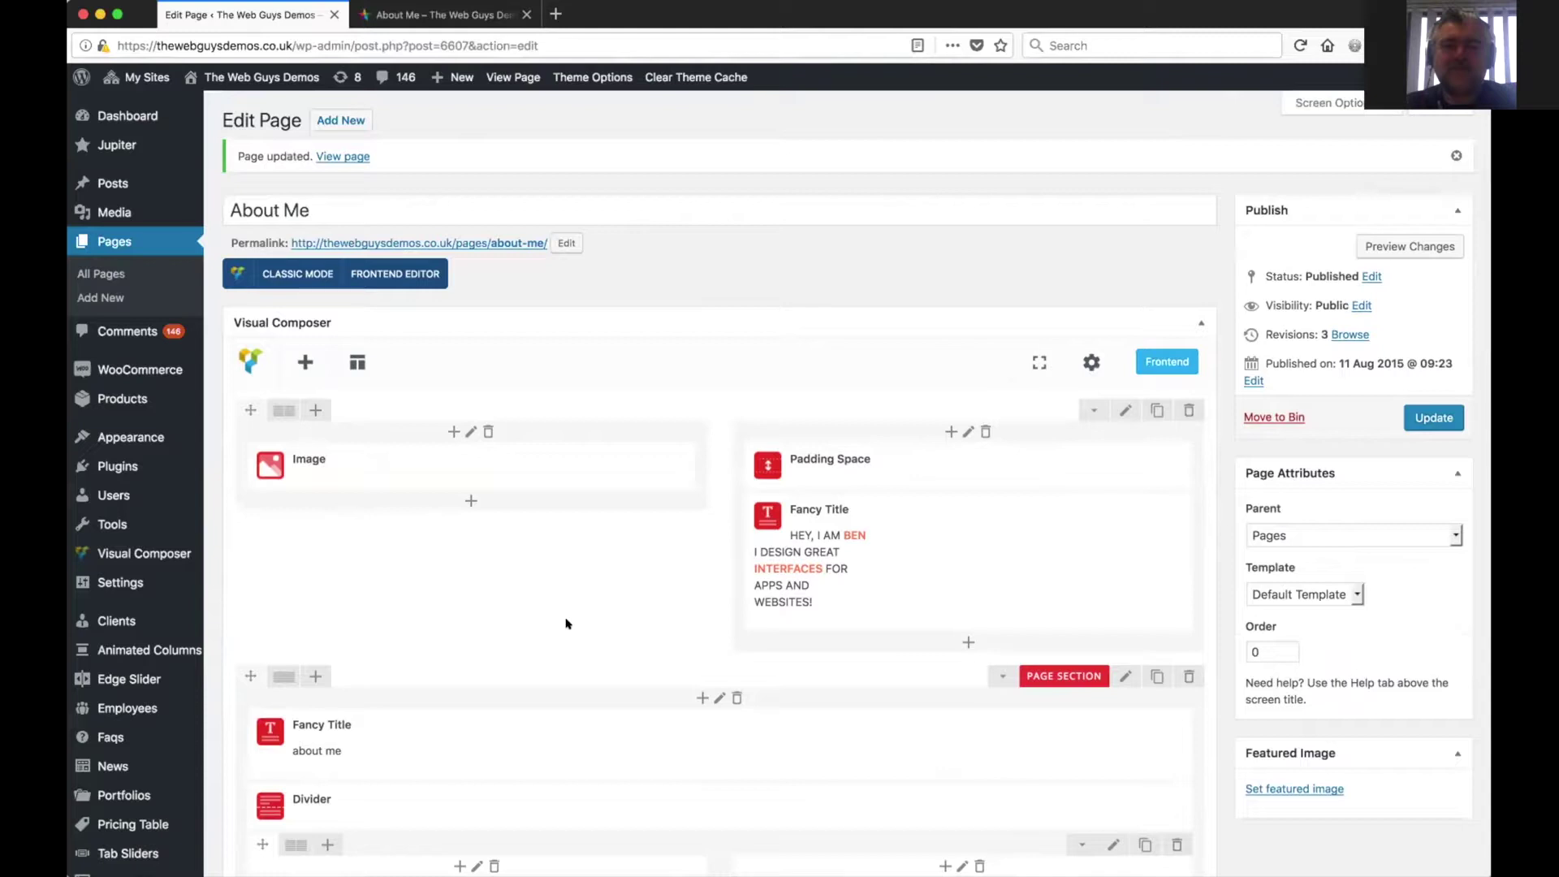
scroll(566, 623, down, 1)
scroll(565, 623, up, 1)
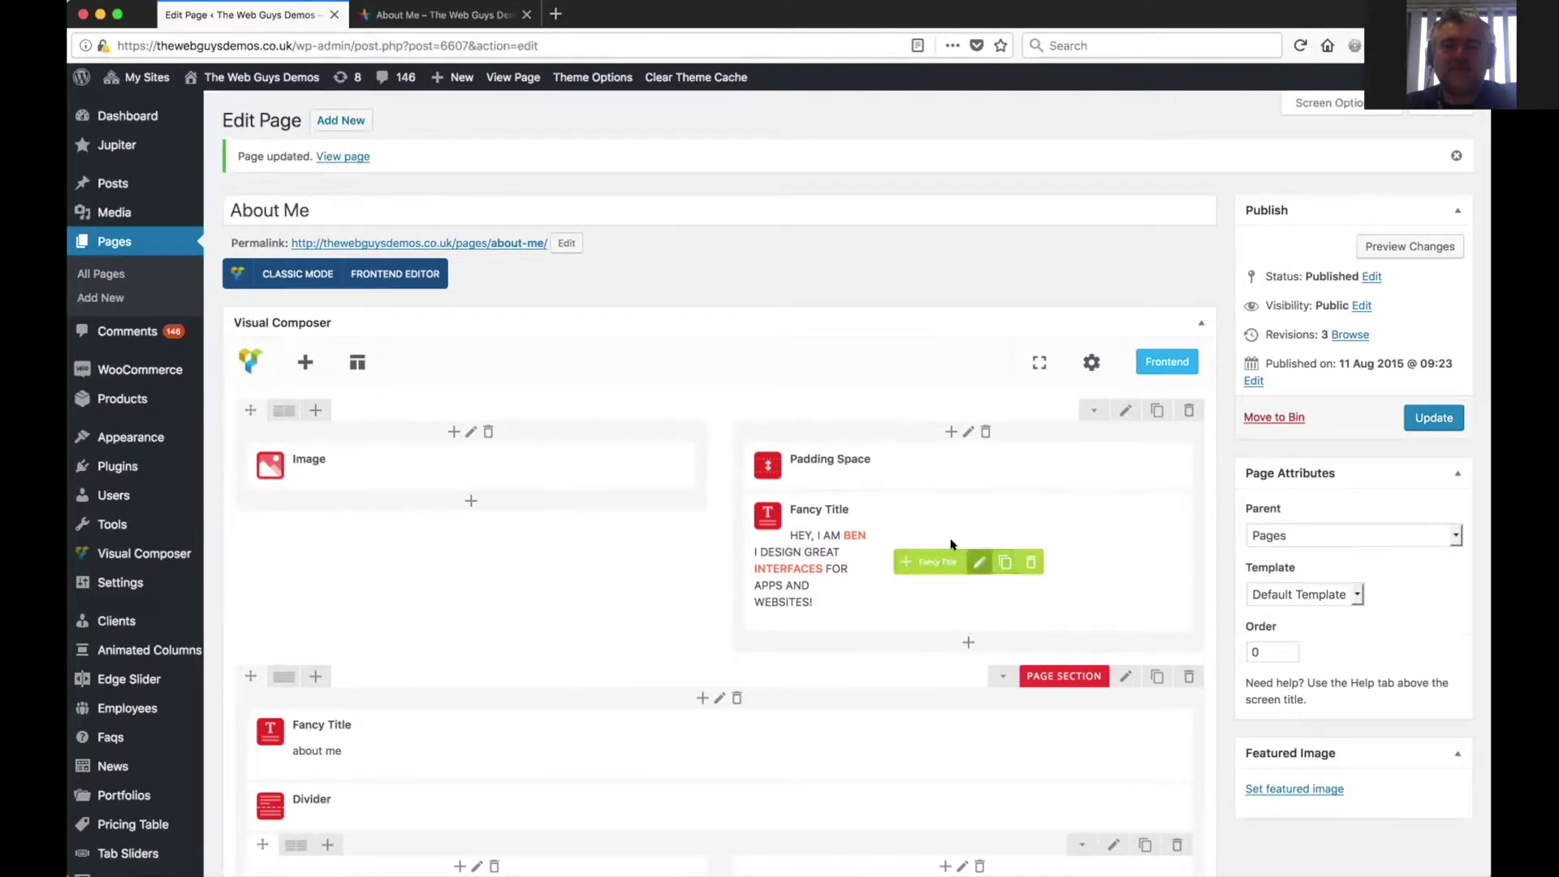
scroll(499, 623, down, 6)
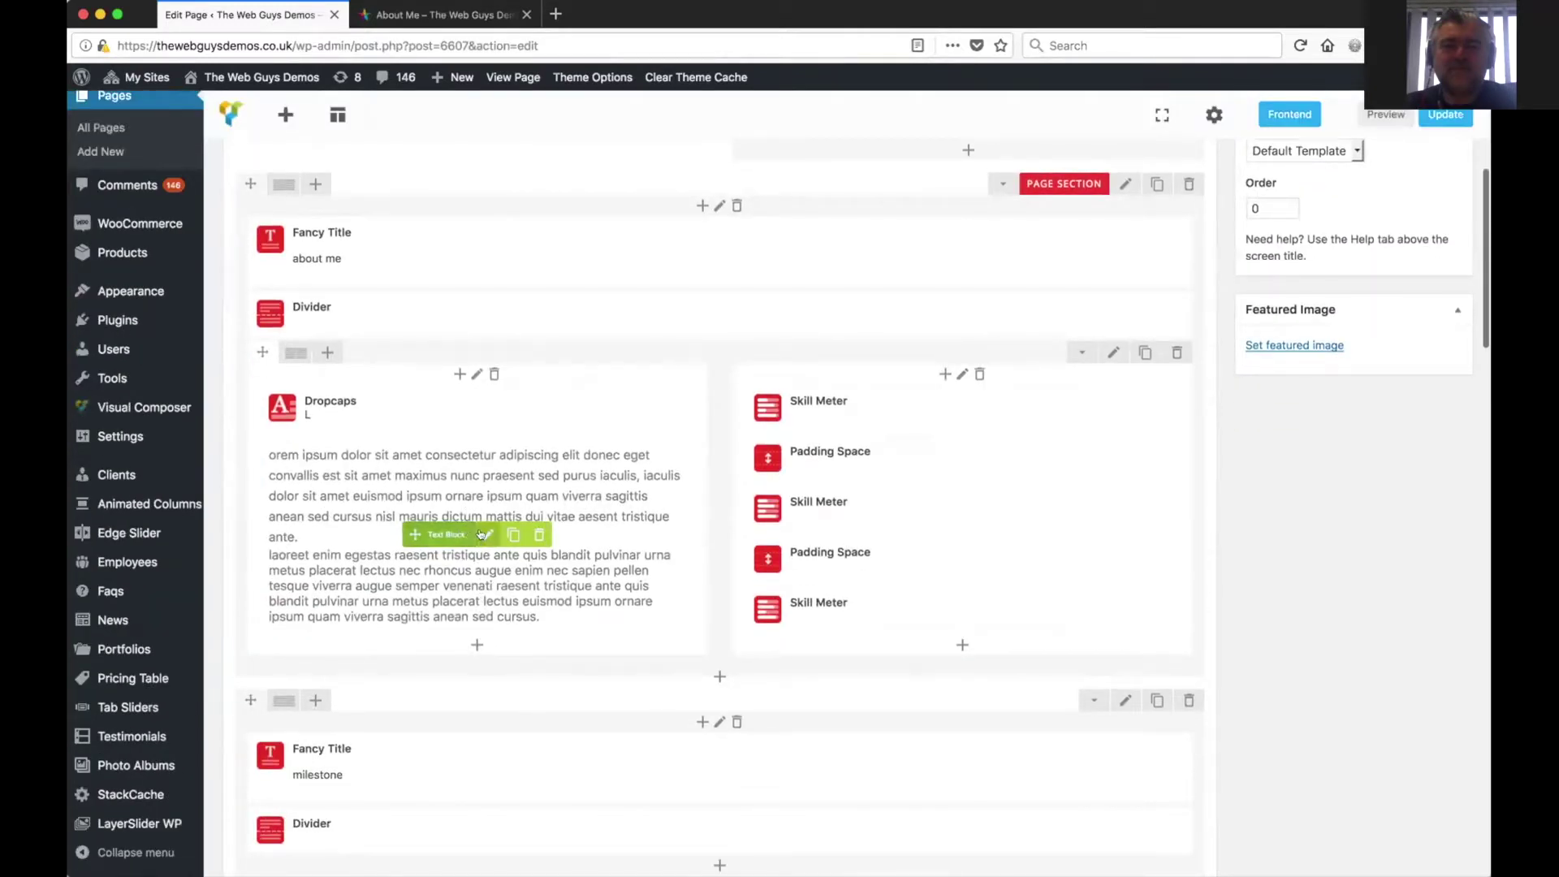
click(487, 535)
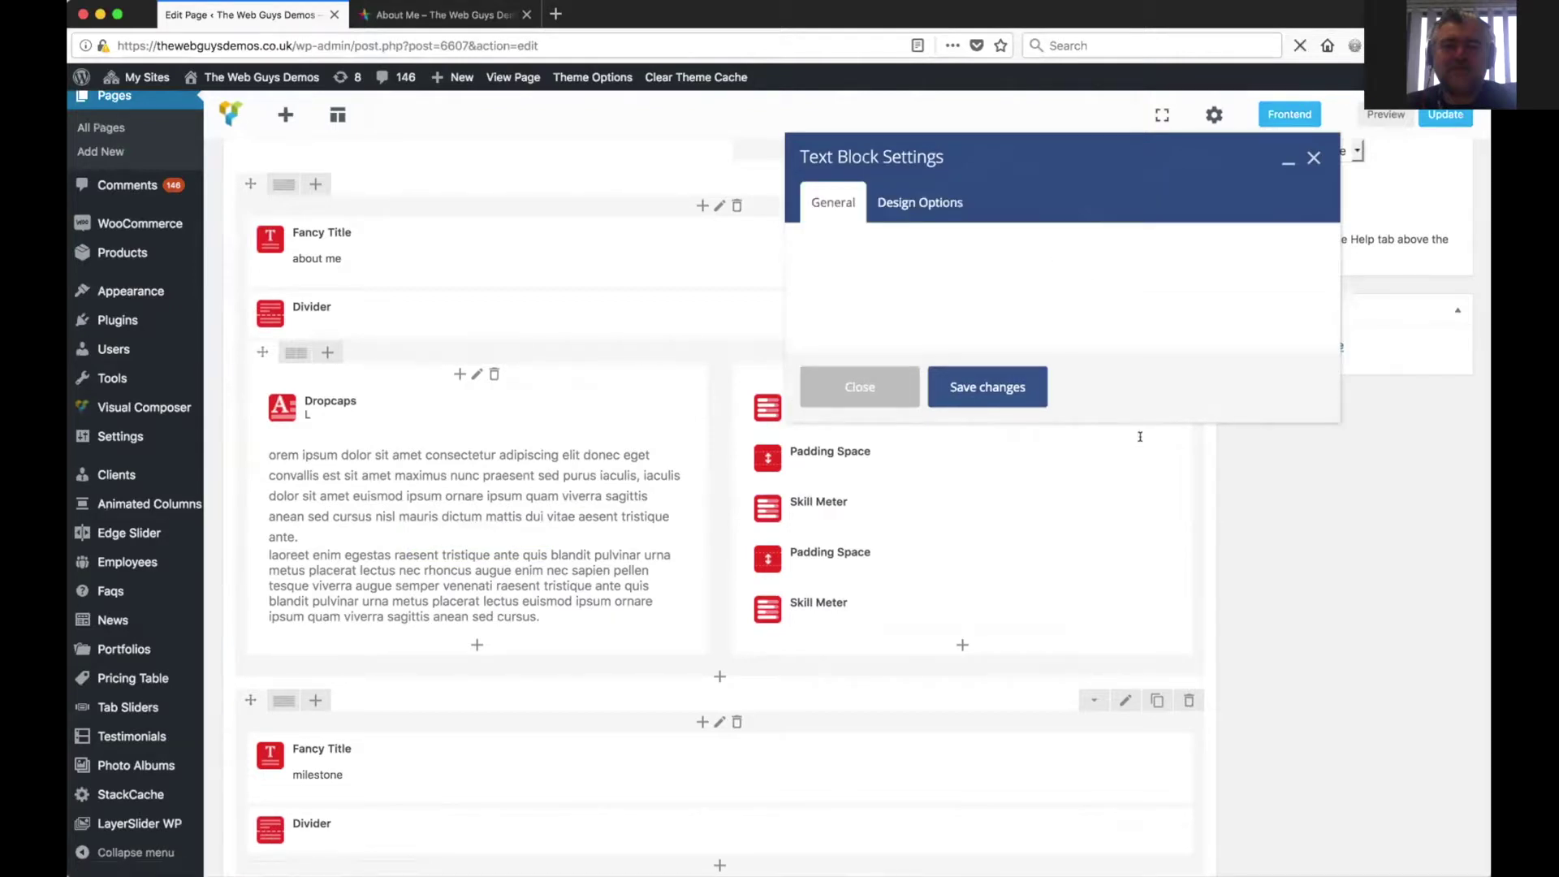
scroll(1012, 446, down, 3)
scroll(1012, 446, up, 3)
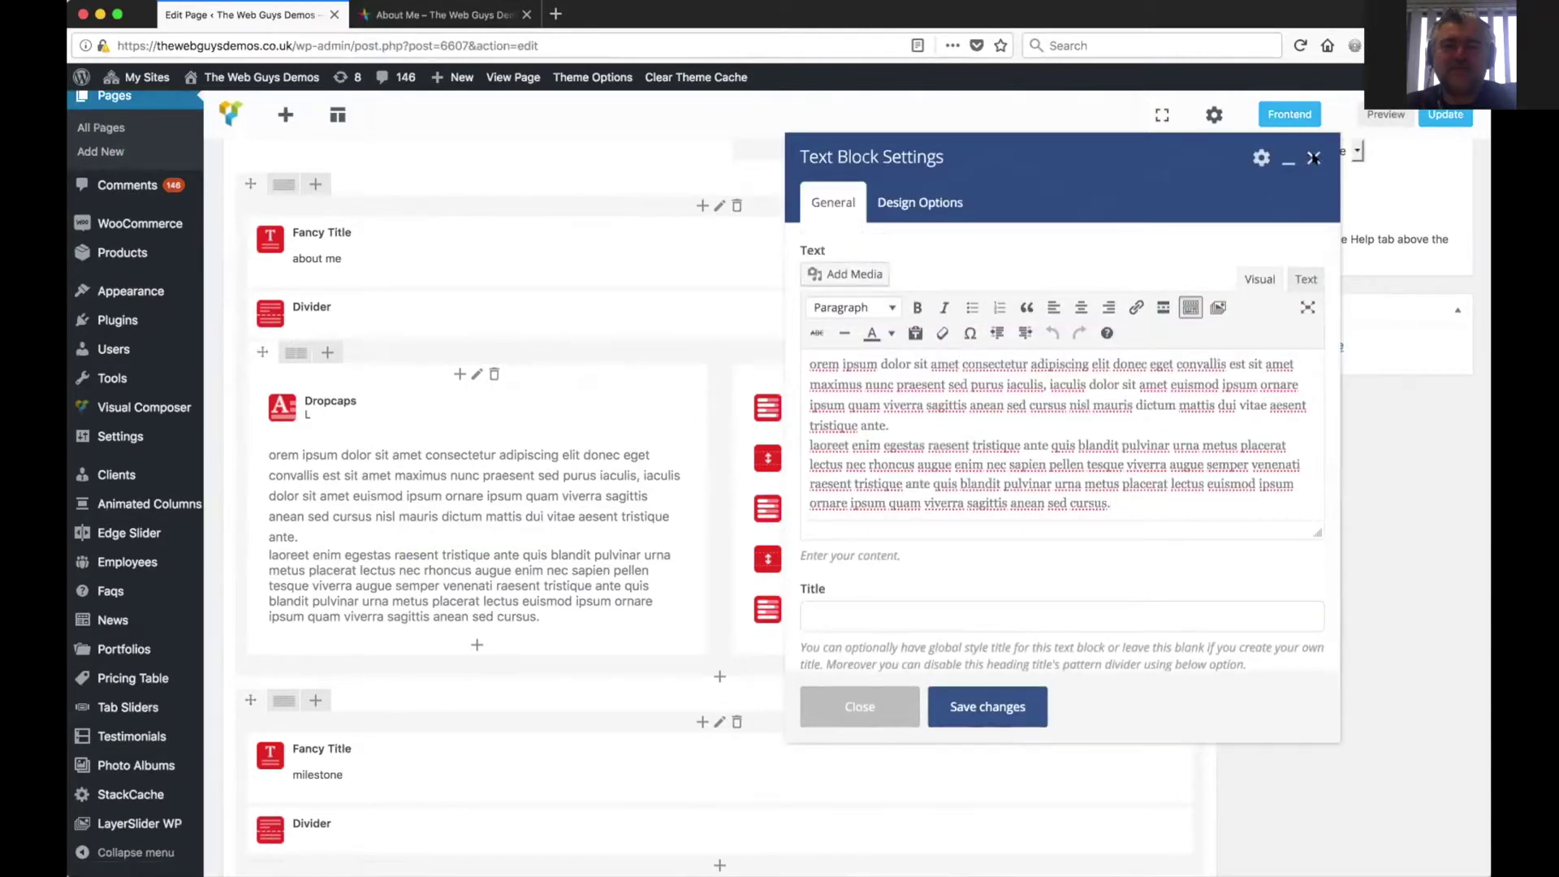
click(988, 706)
- Leave the About Me page editor and open the list of all pages
scroll(621, 288, up, 5)
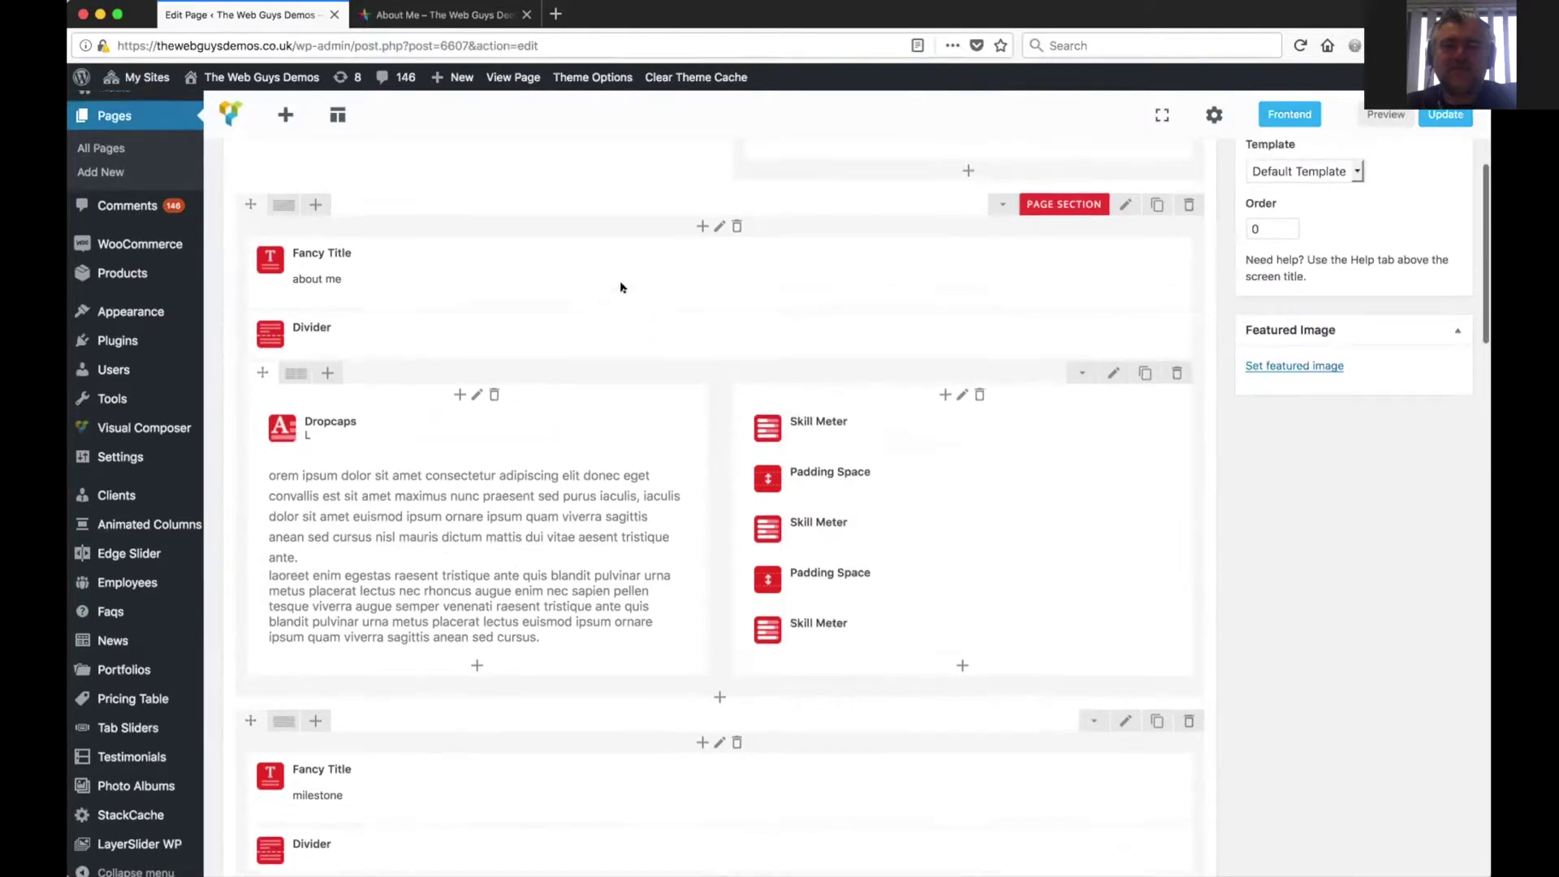
scroll(621, 287, up, 2)
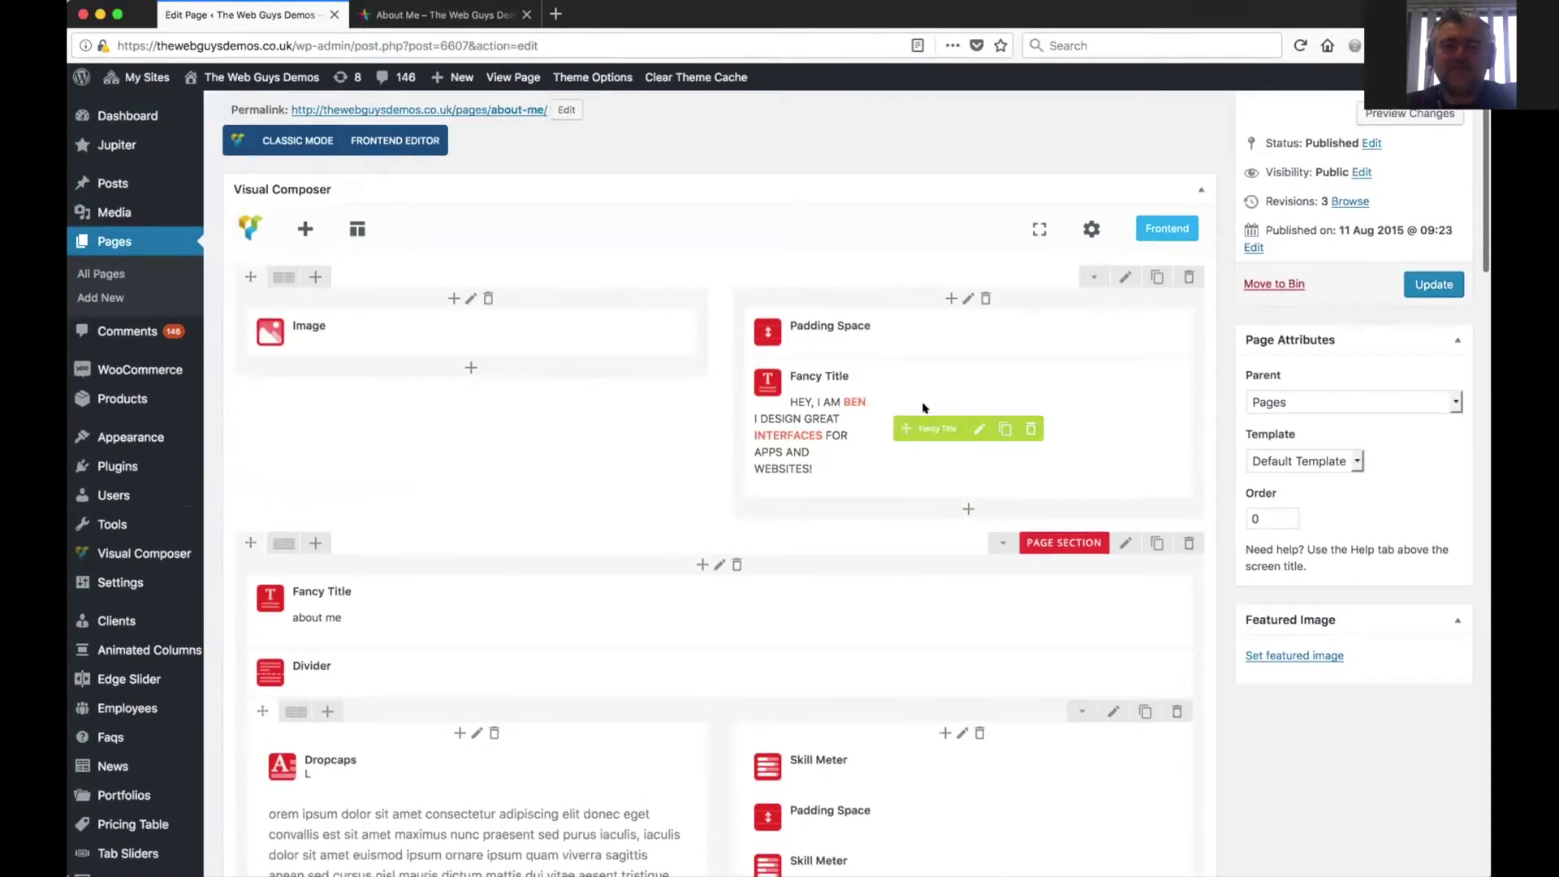
scroll(428, 415, up, 3)
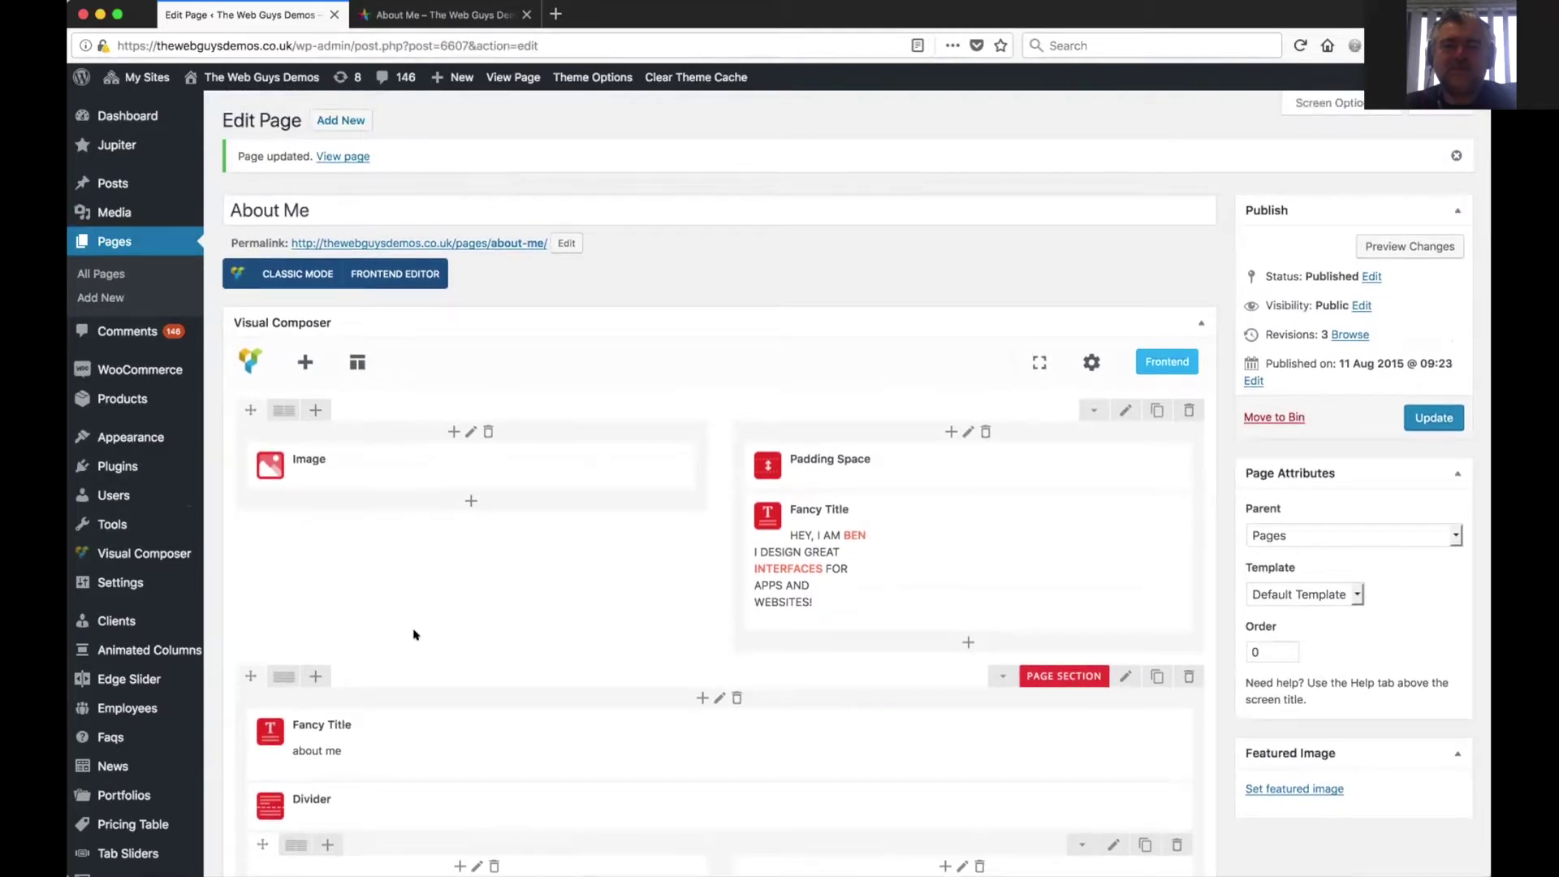
mouse_move(1182, 518)
click(108, 273)
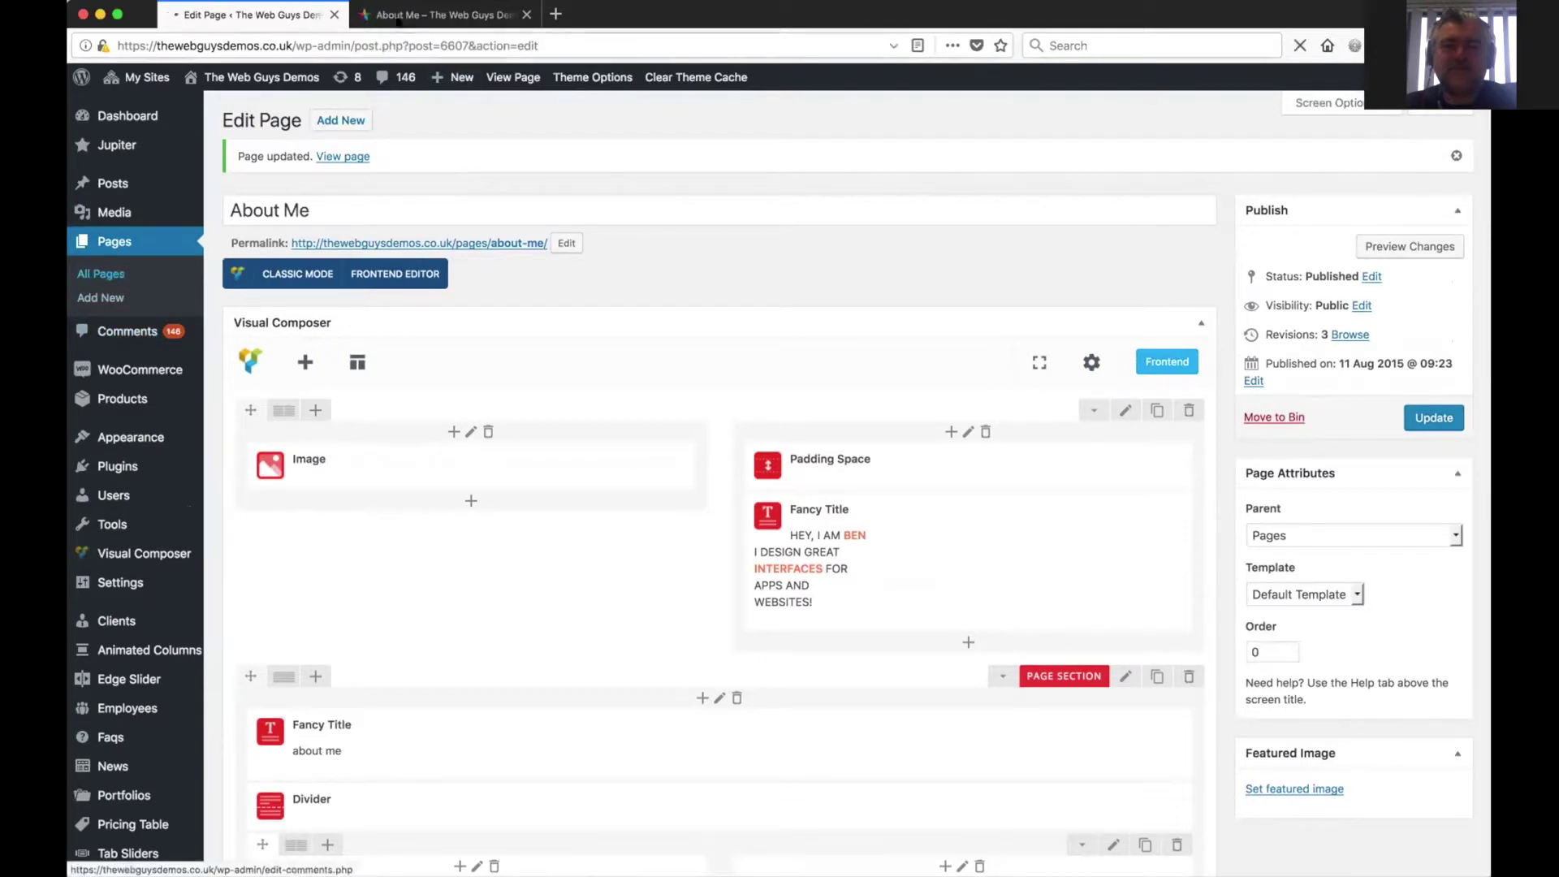
- View the live site's homepage in the other browser tab and return to the Pages list
click(403, 15)
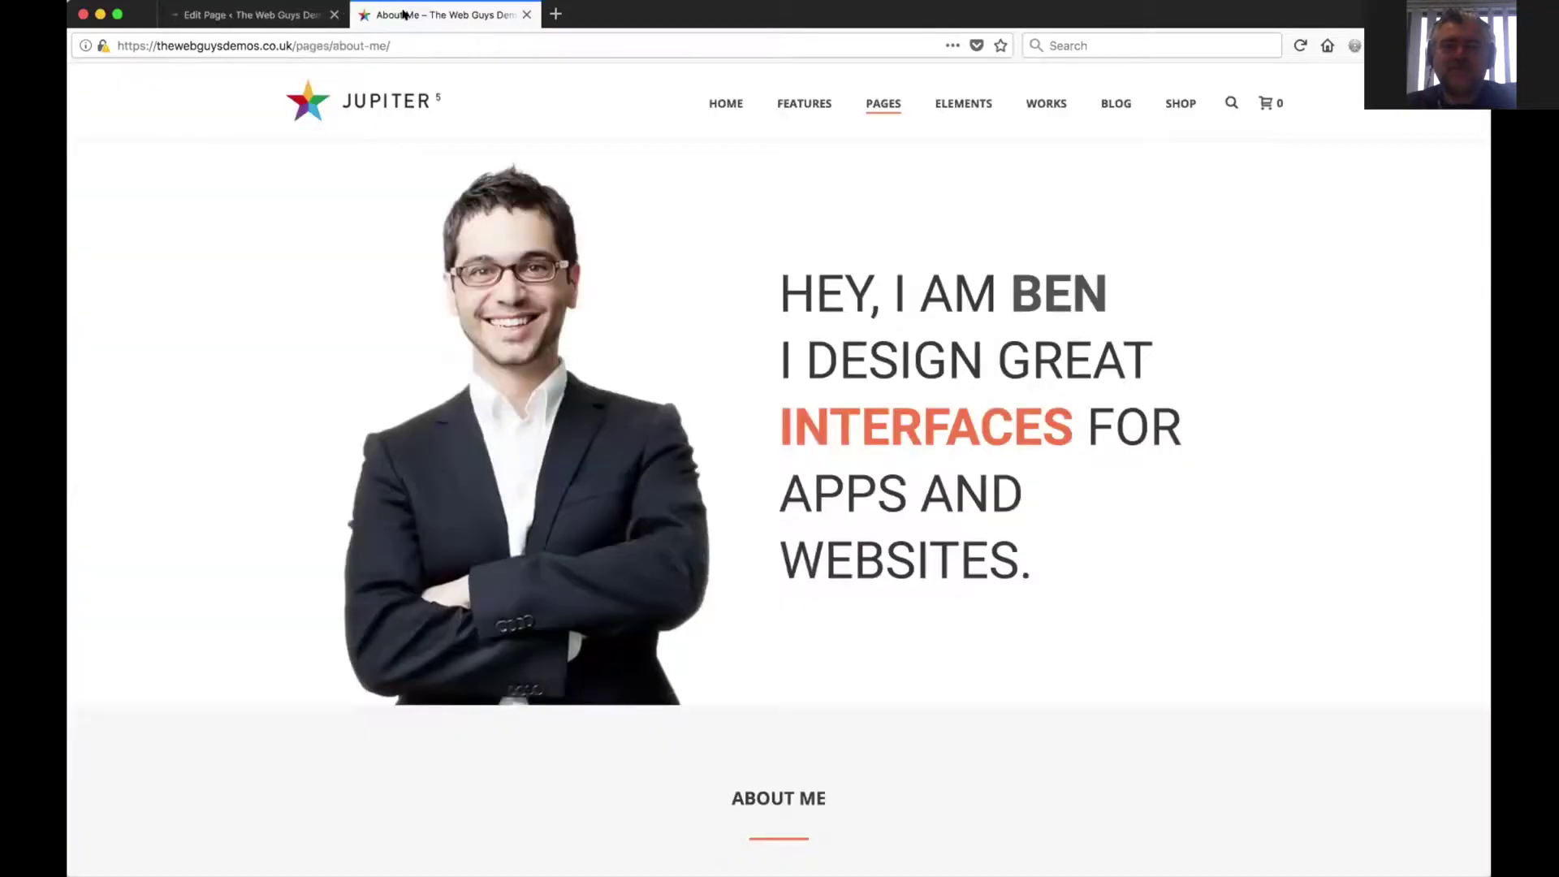
click(723, 98)
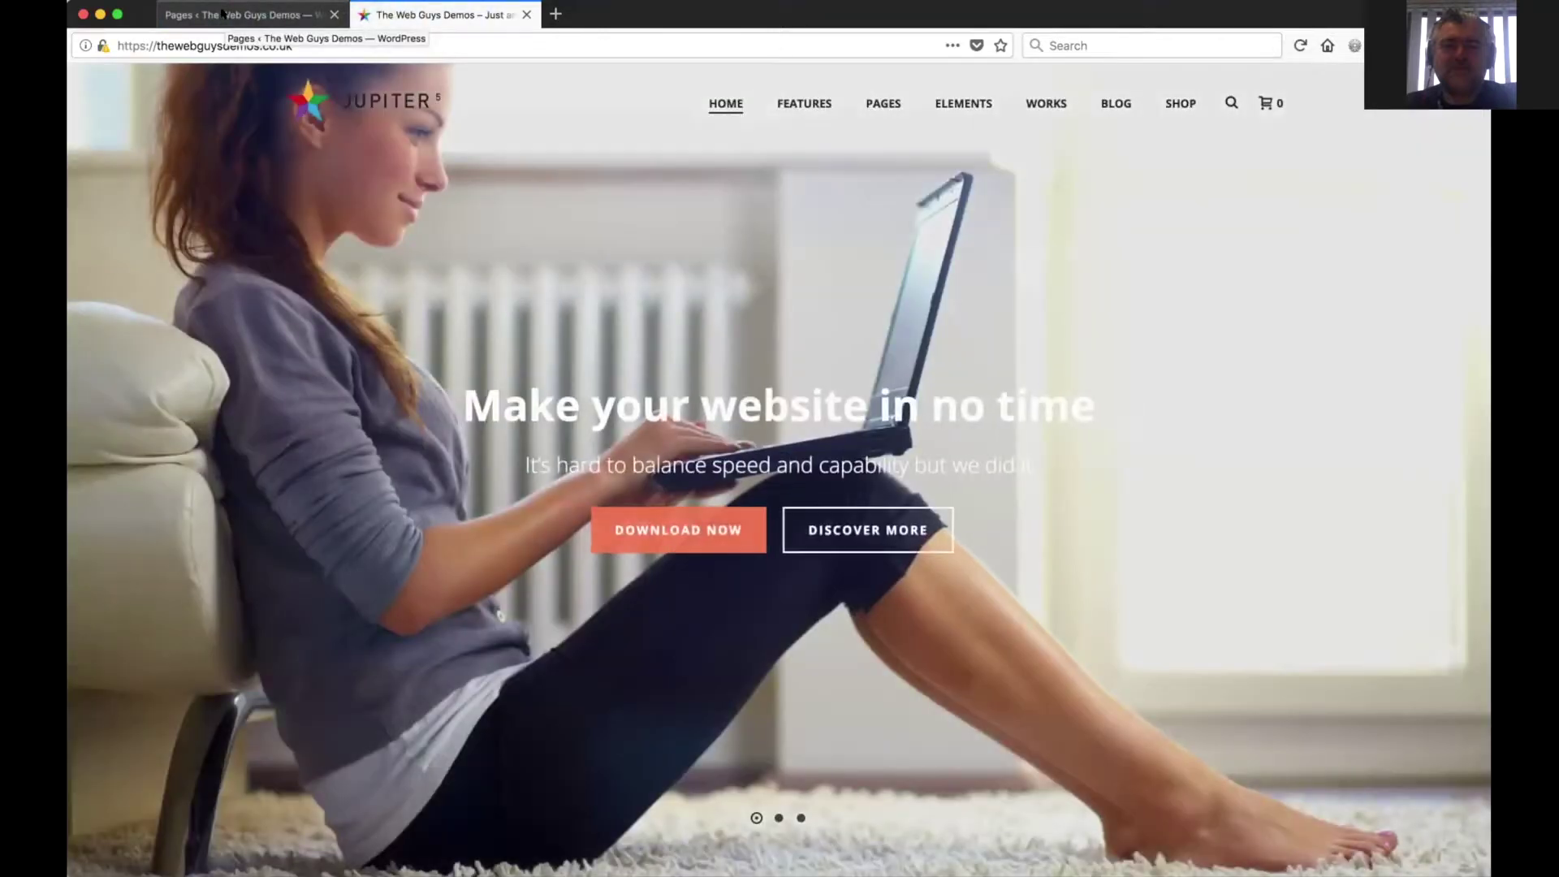
click(221, 13)
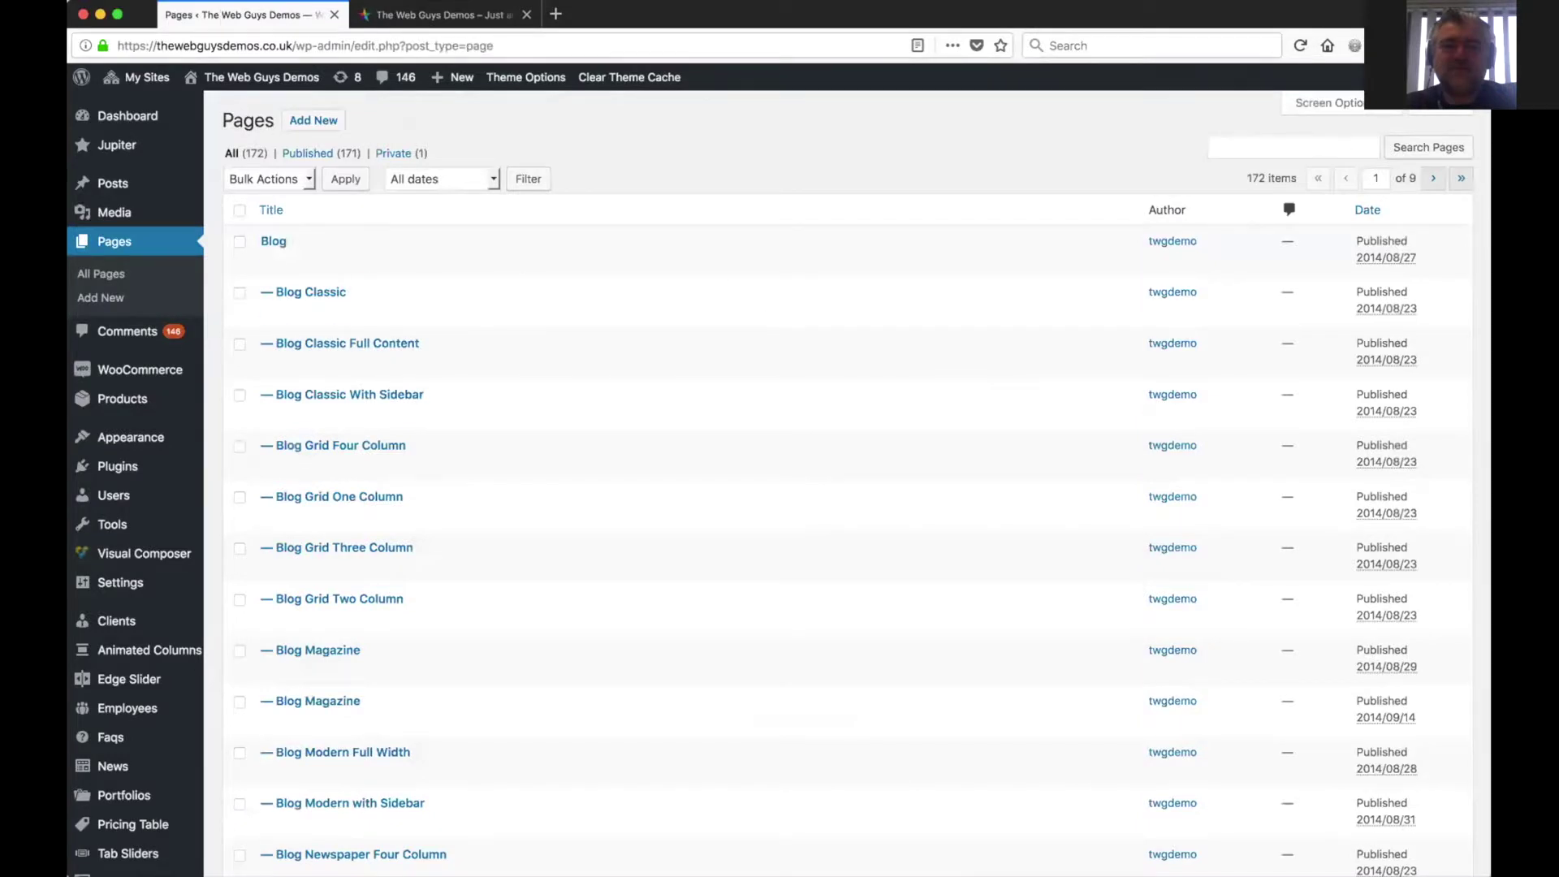
- Search the Pages list for "home"
click(1328, 142)
text(home)
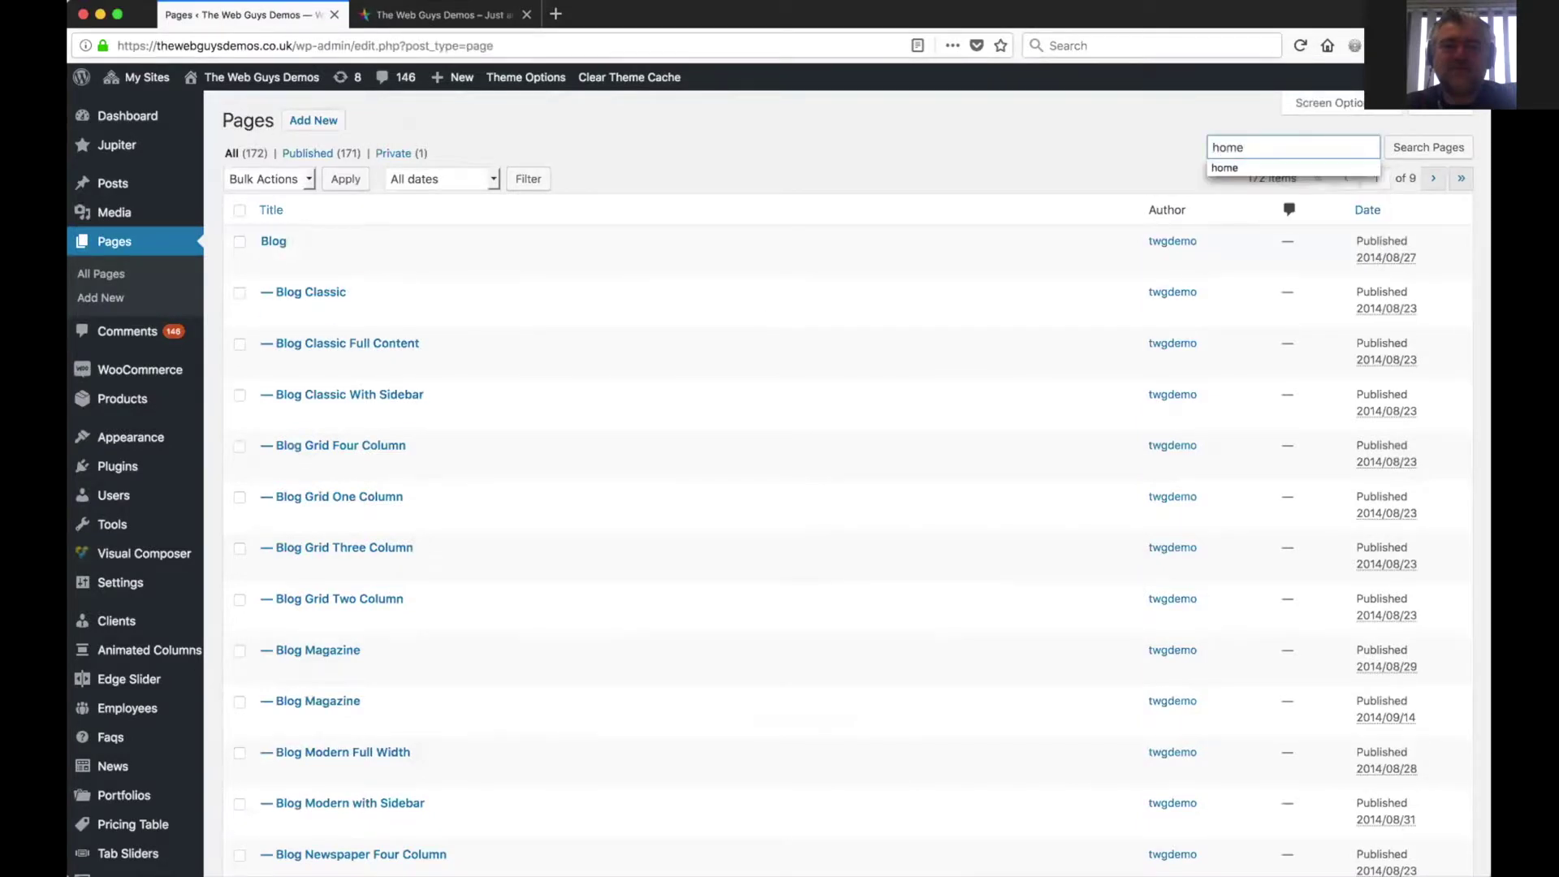
key(Return)
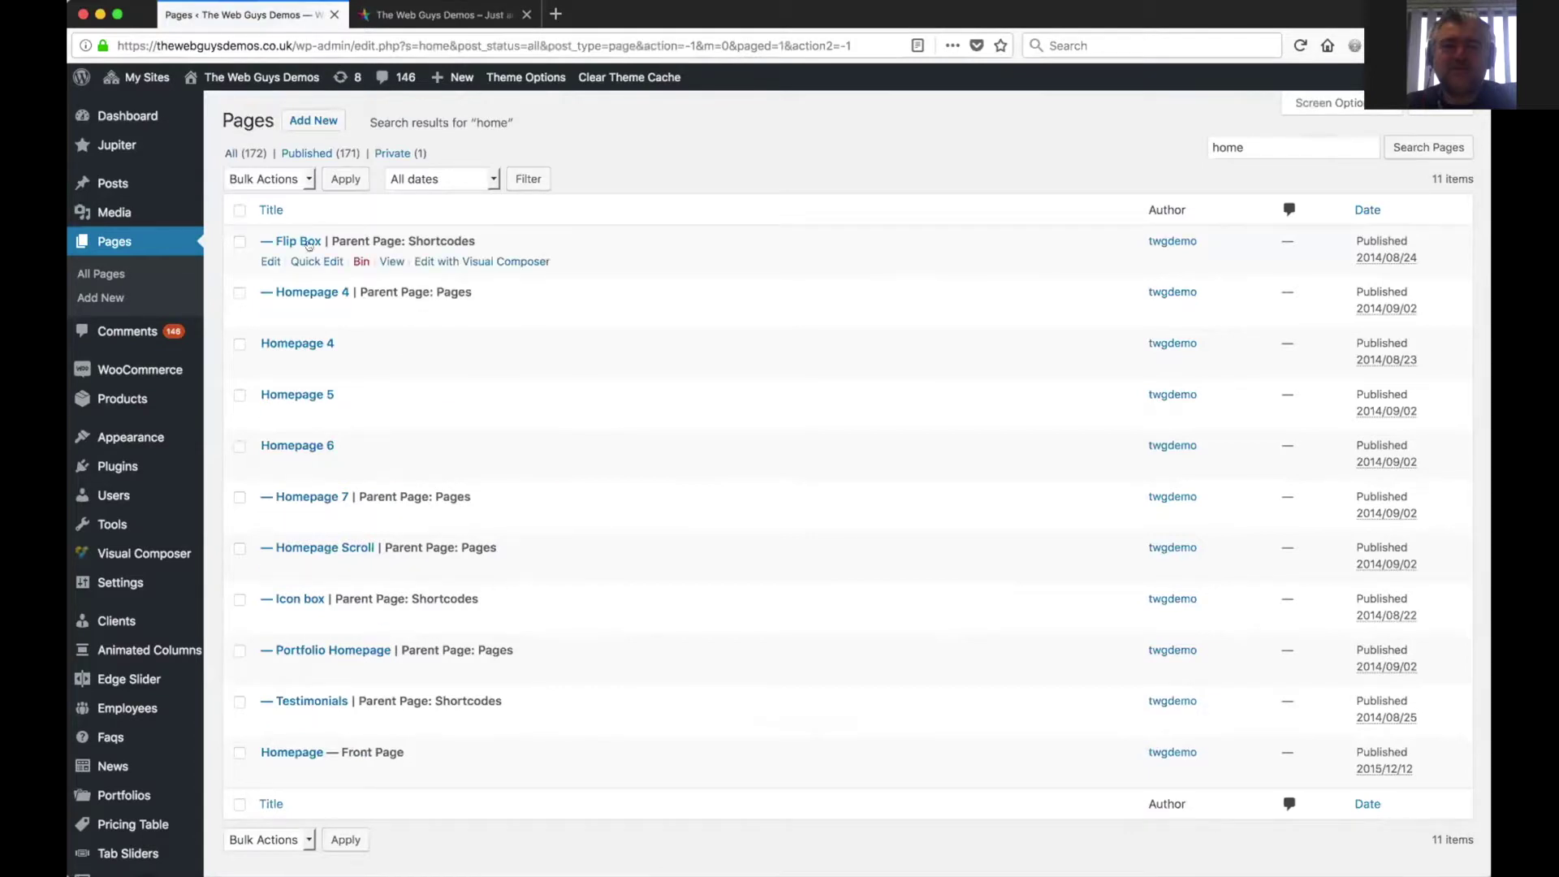
- Open the Homepage set as Front Page for editing and show it in Visual Composer's backend editor
scroll(697, 664, down, 1)
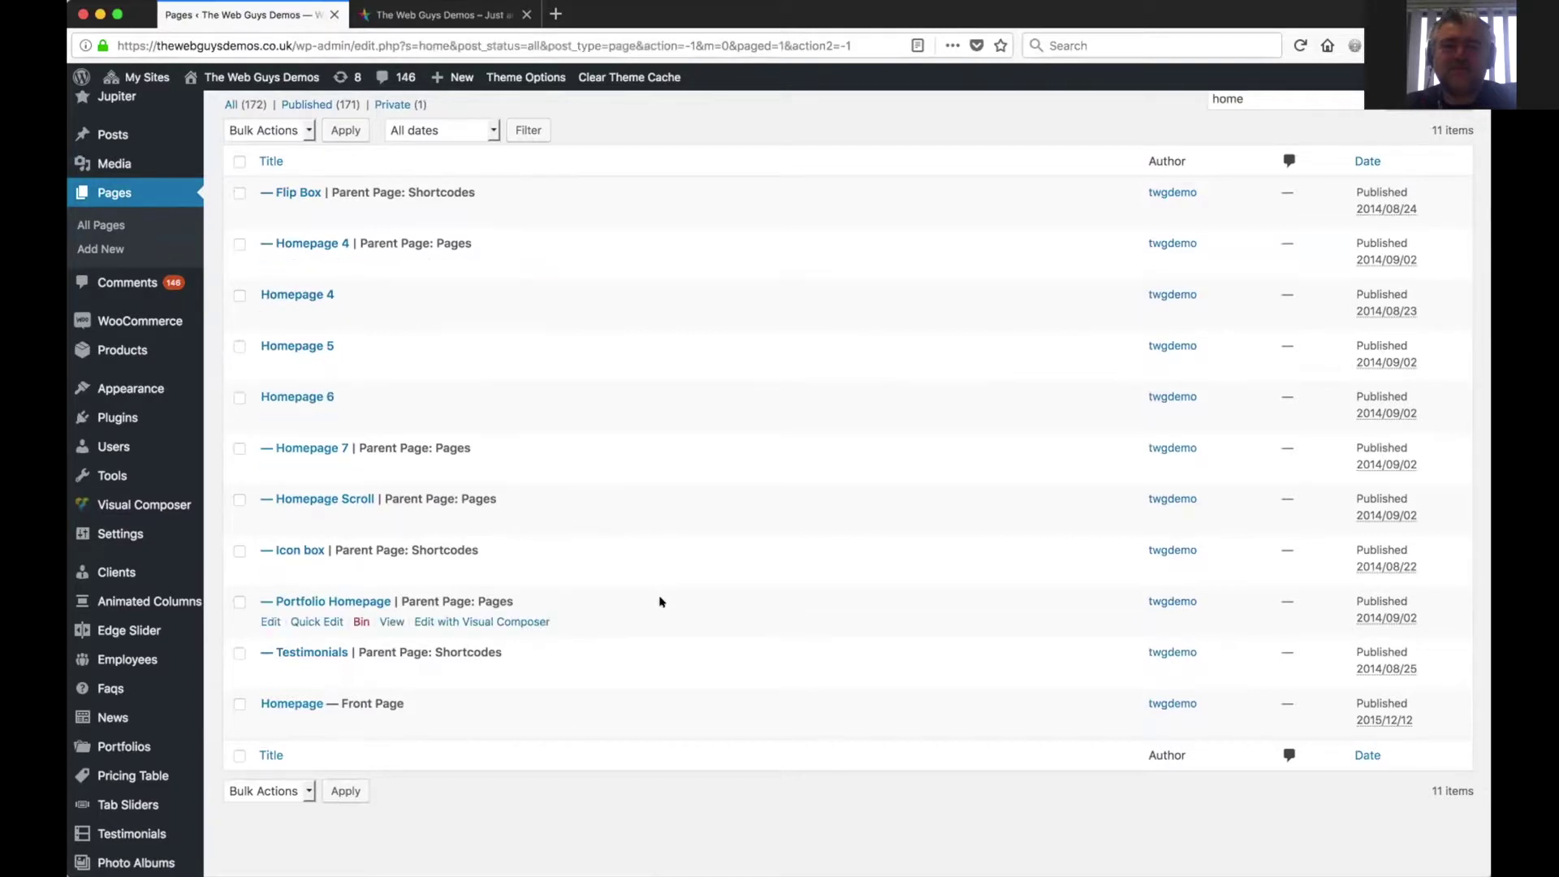
click(294, 703)
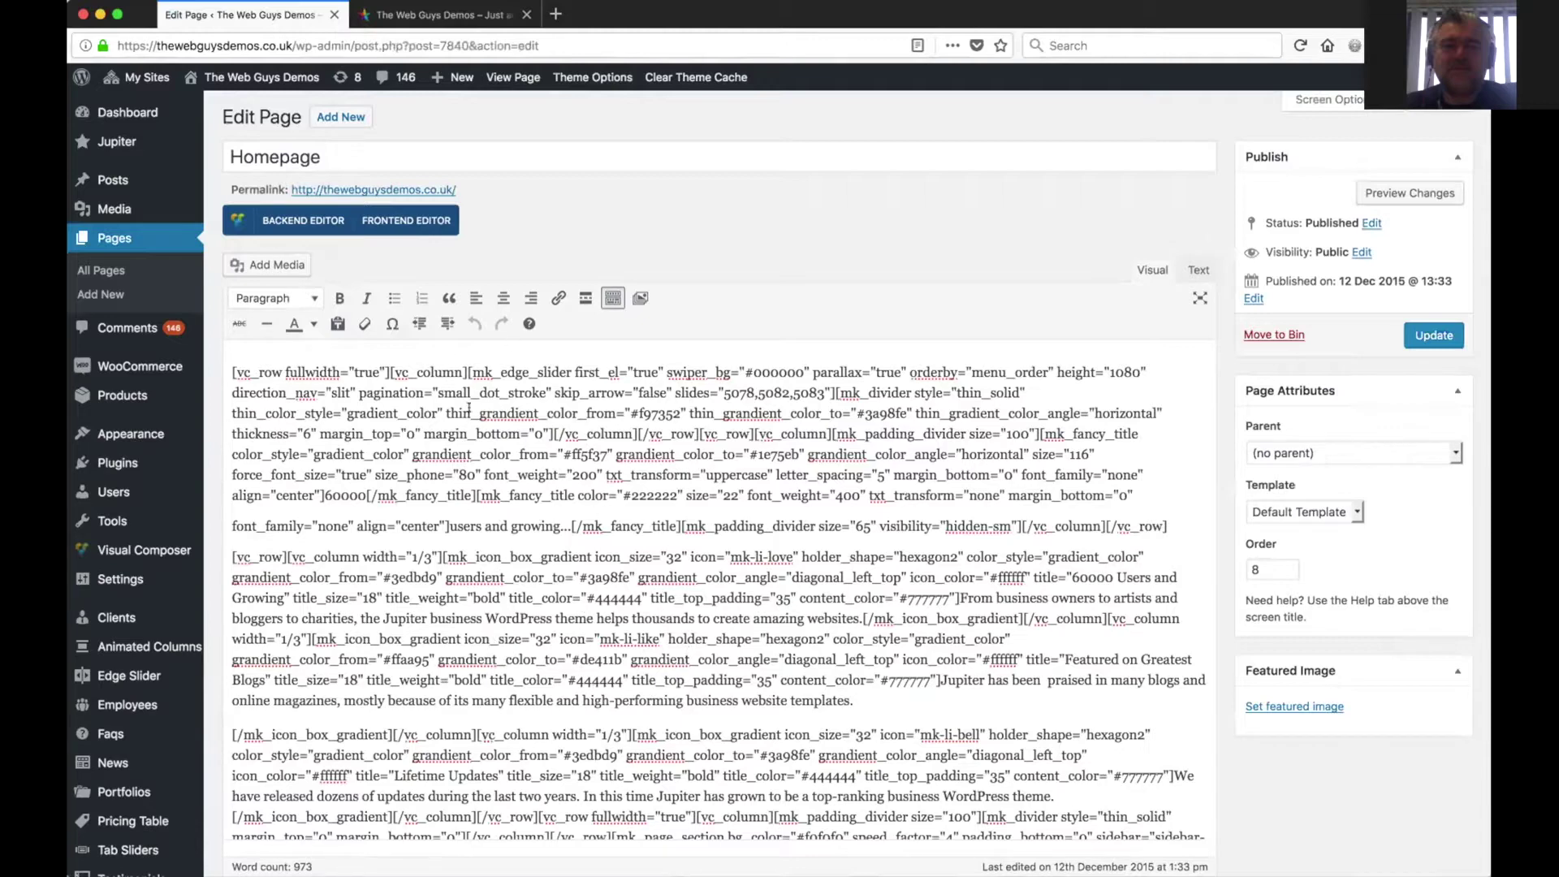
click(296, 221)
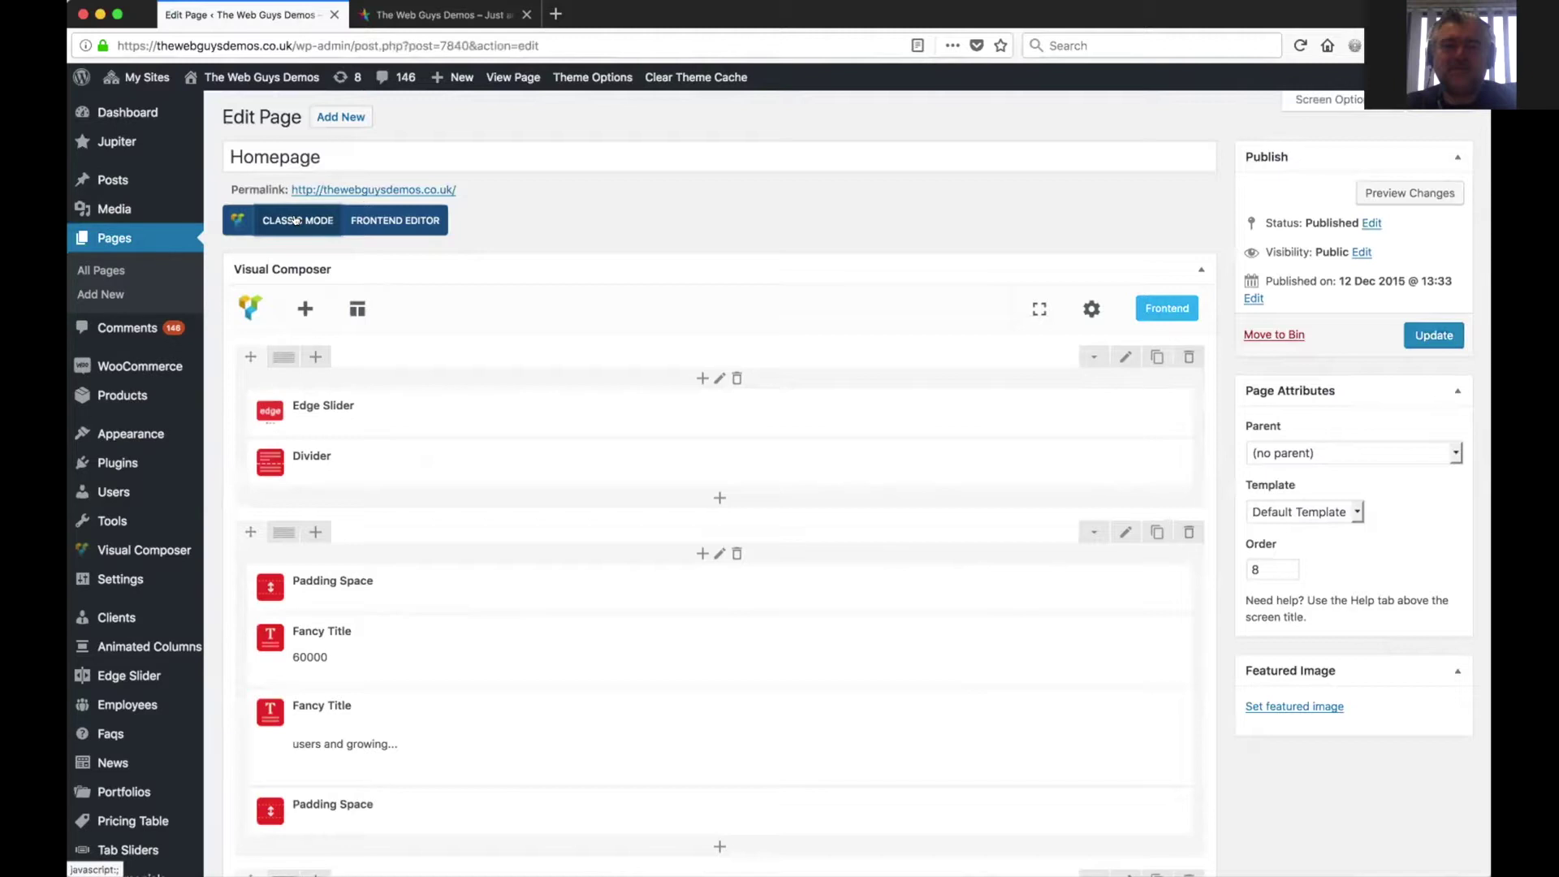
- Look through the Homepage's full Visual Composer layout, from the Edge Slider row down to the last row, and return to its start
scroll(494, 654, down, 5)
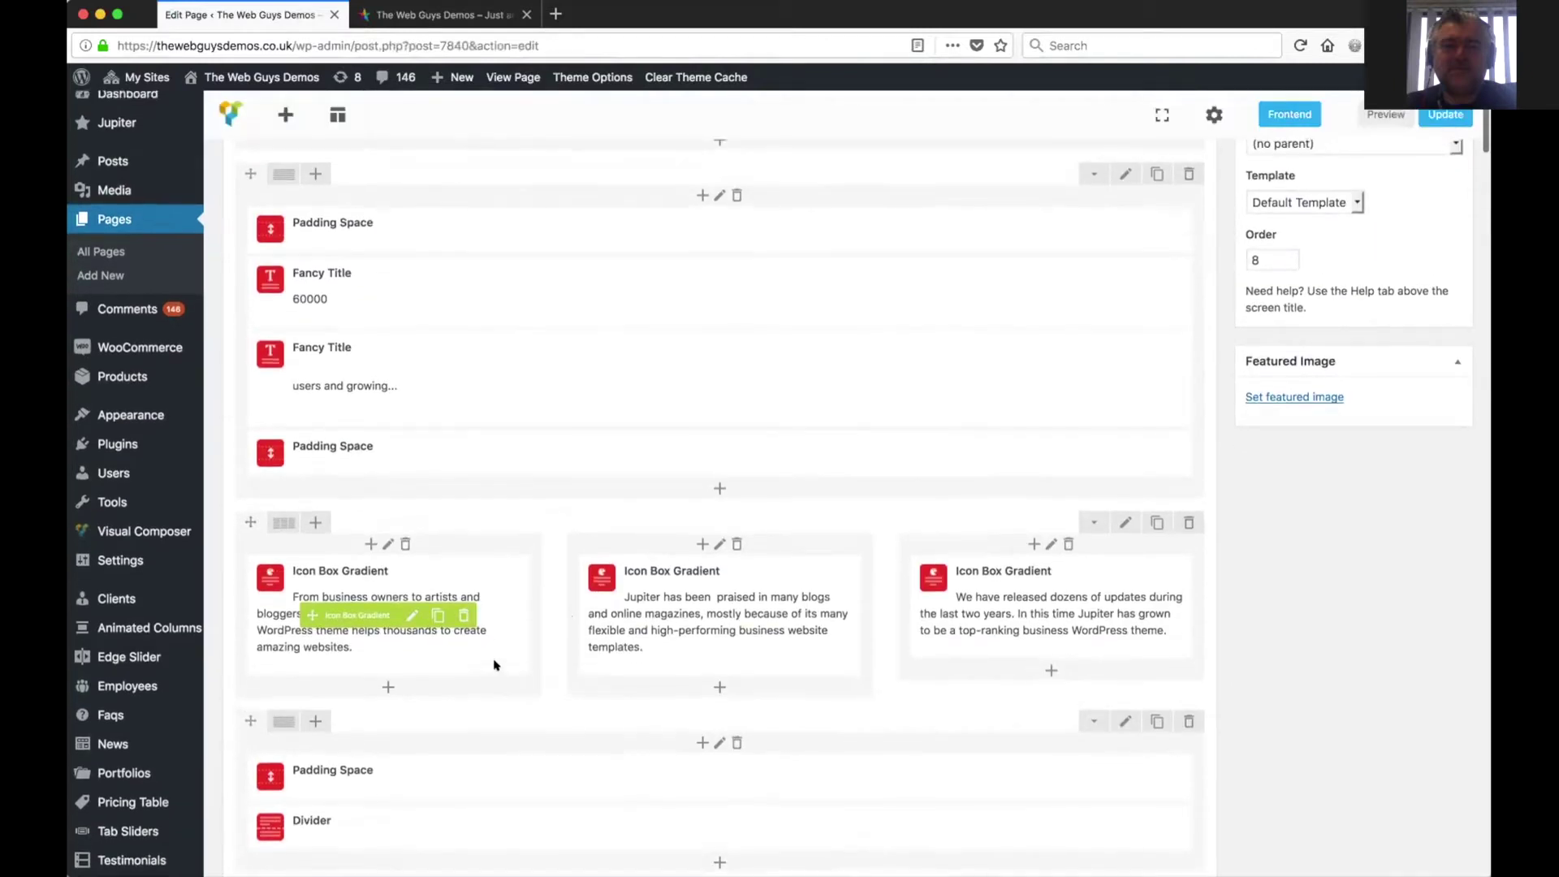
scroll(547, 720, down, 3)
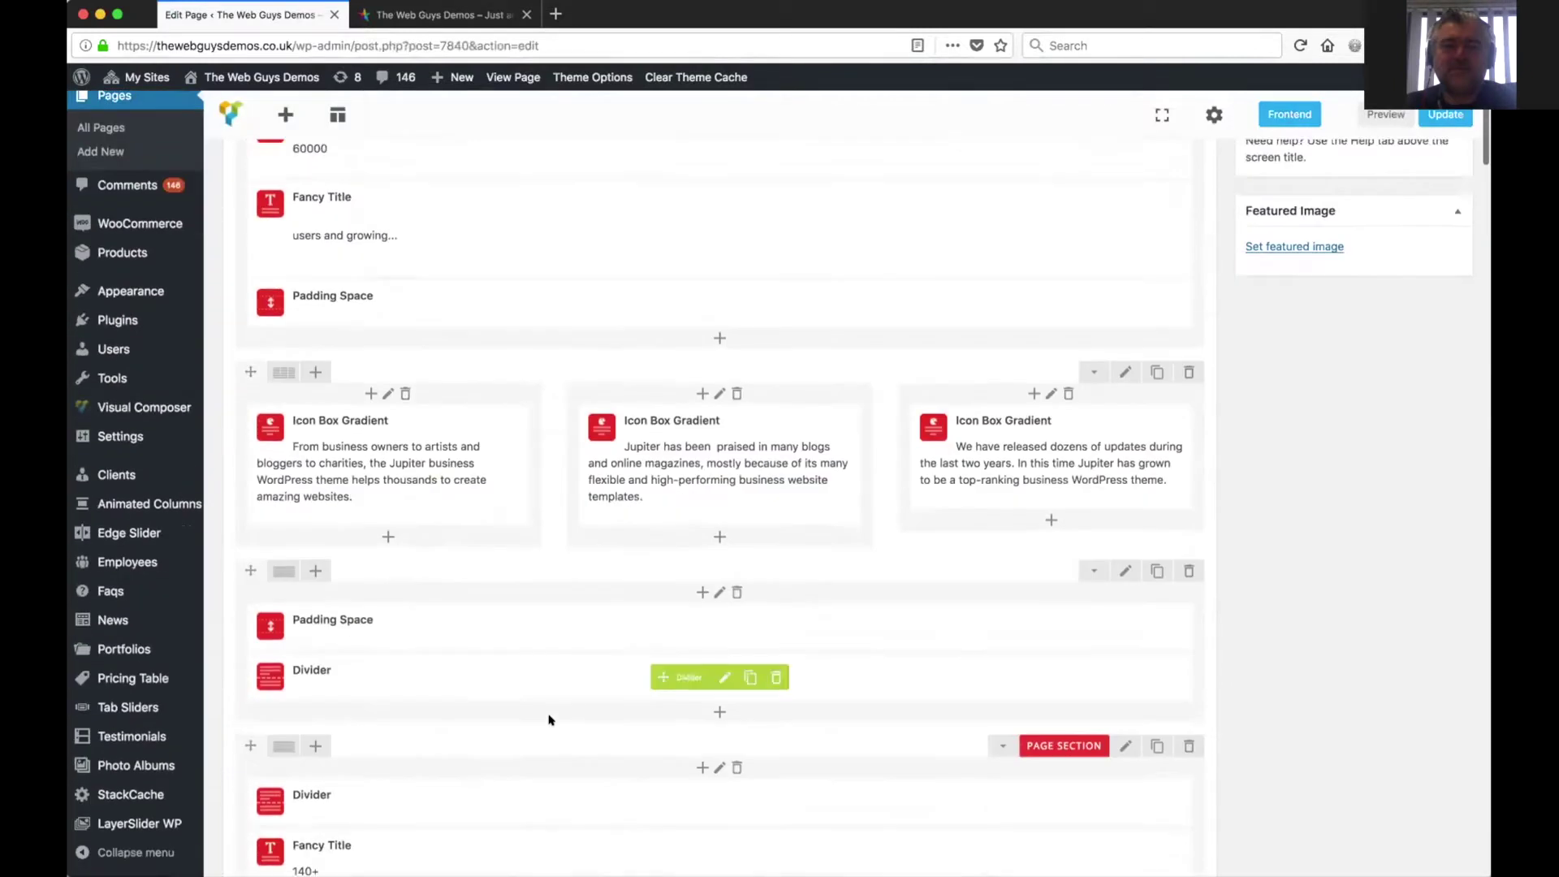
scroll(548, 719, down, 6)
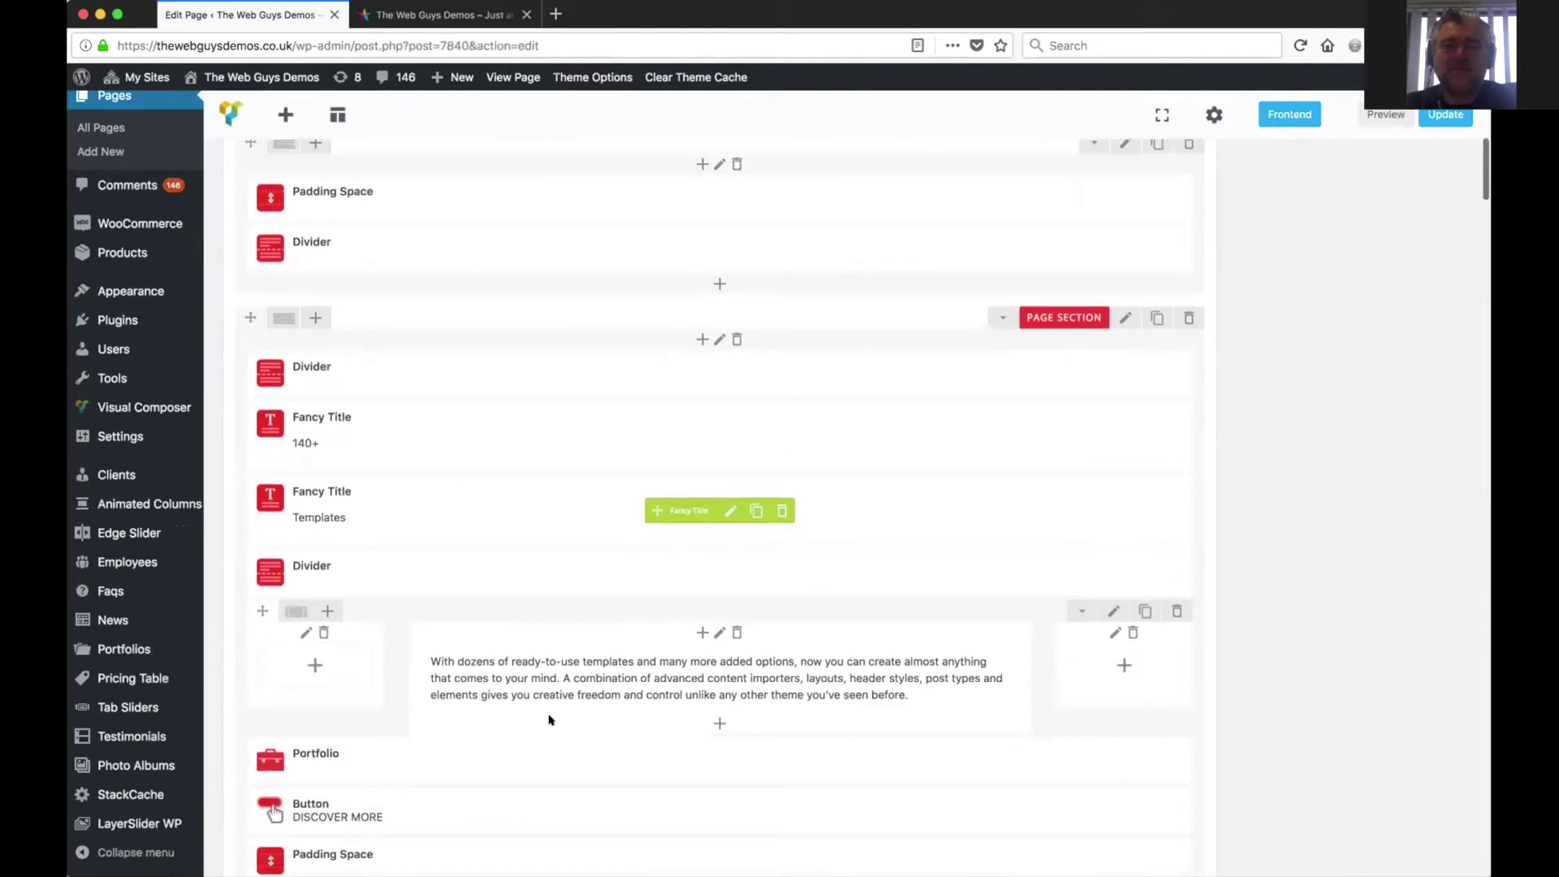
scroll(548, 719, up, 5)
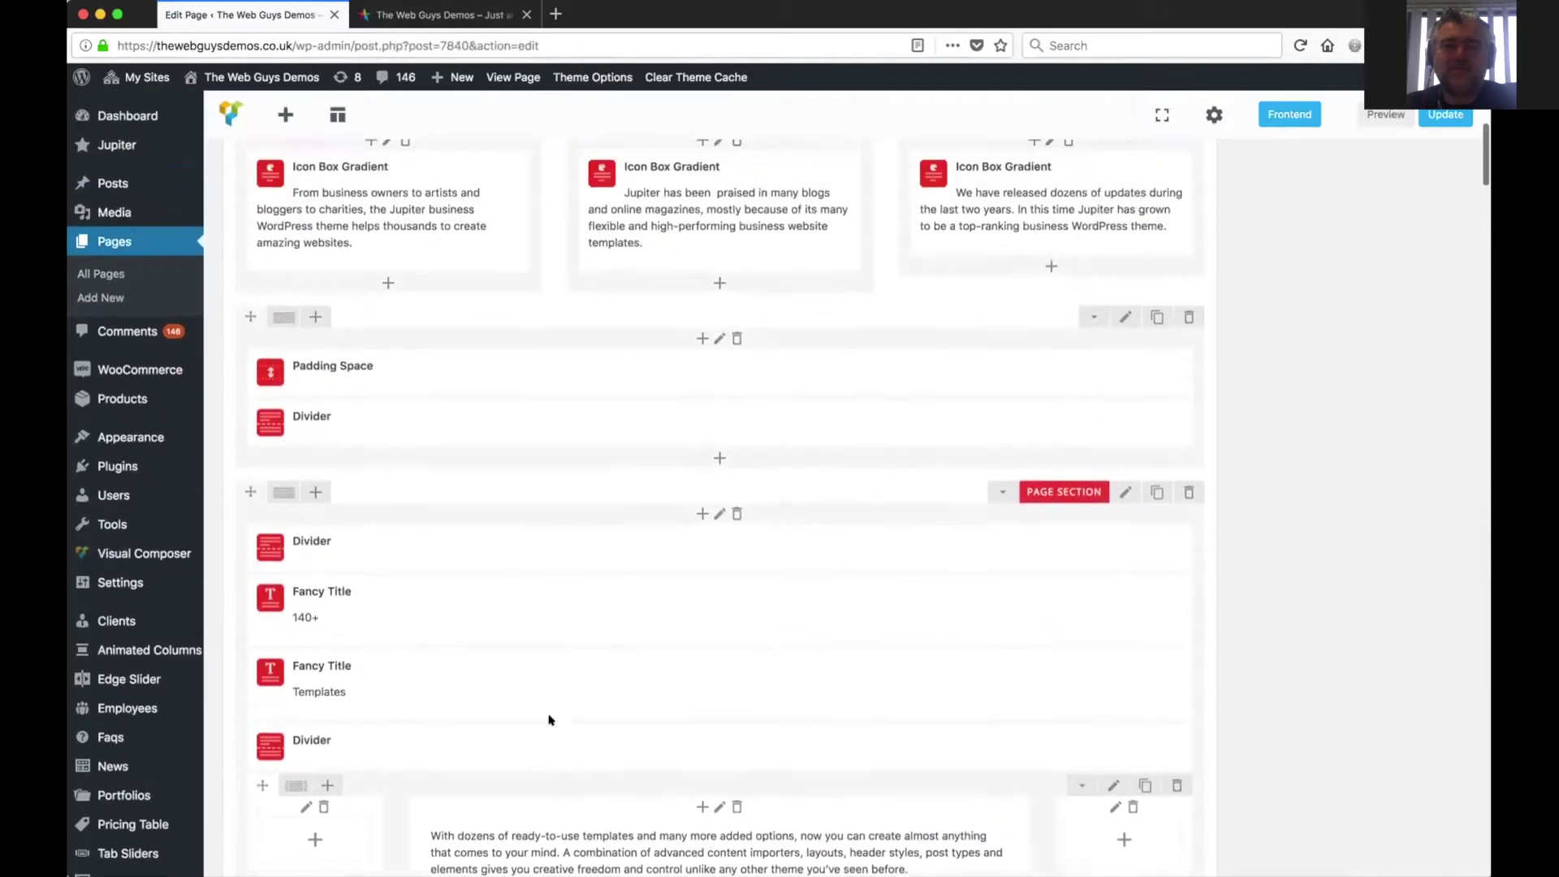
scroll(548, 720, up, 8)
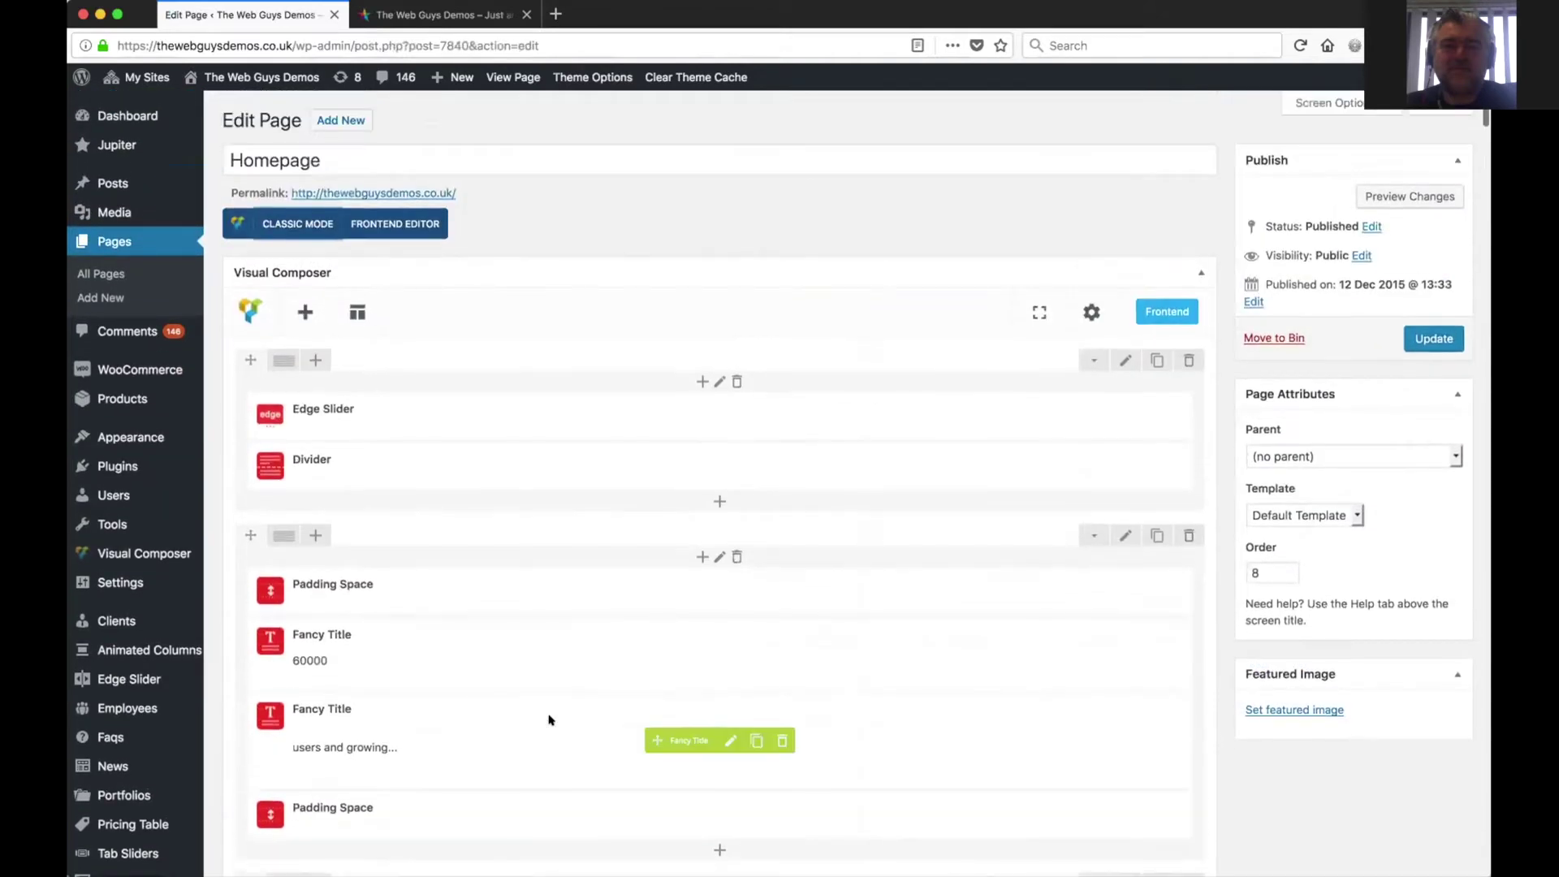
scroll(548, 720, down, 10)
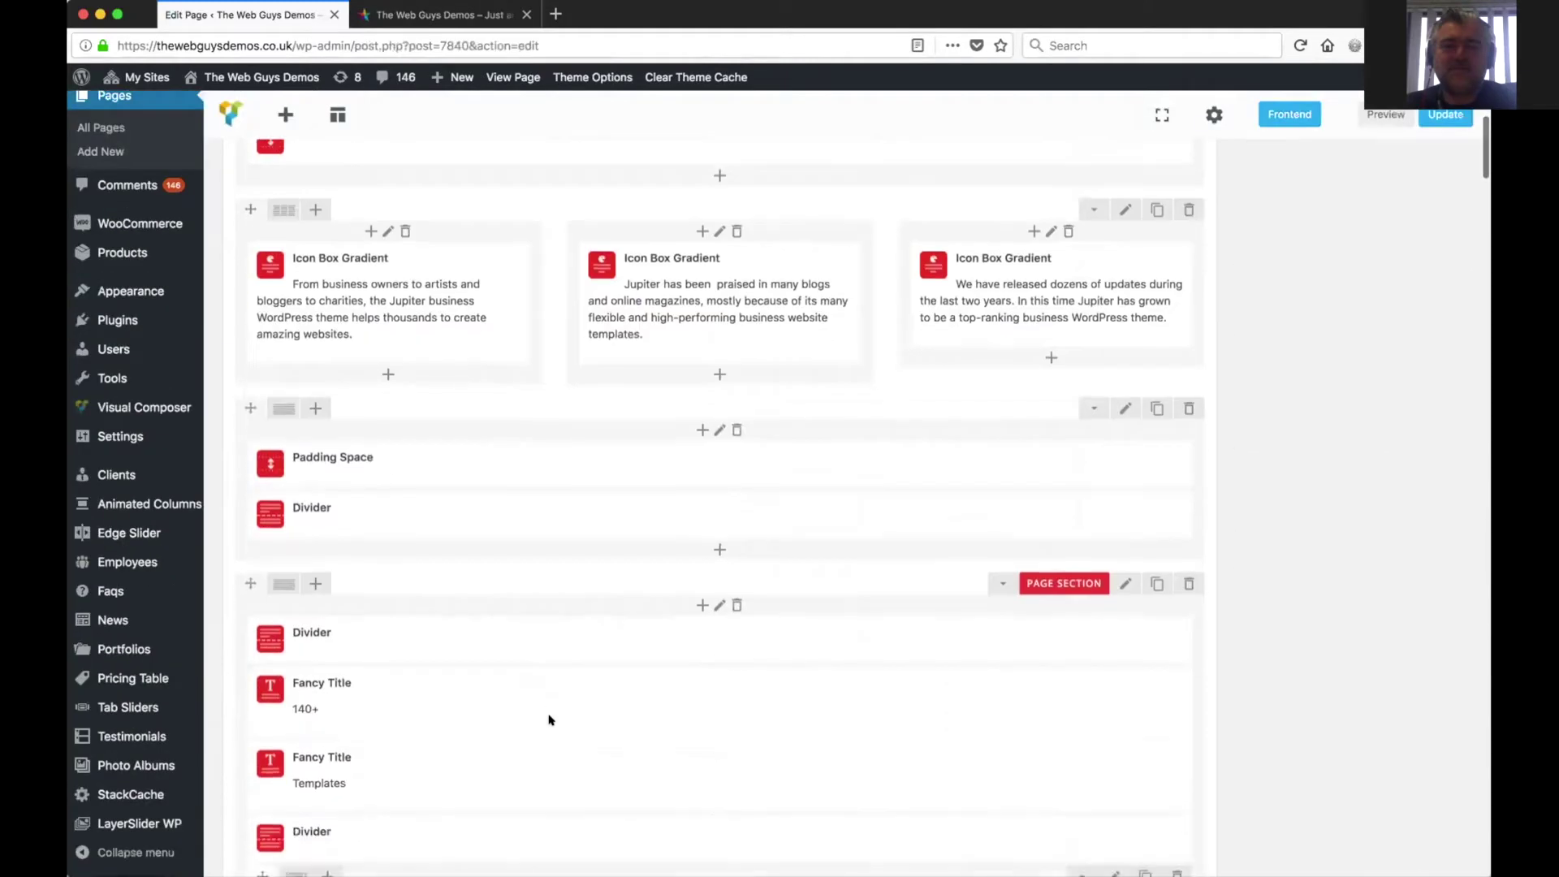
scroll(548, 720, down, 15)
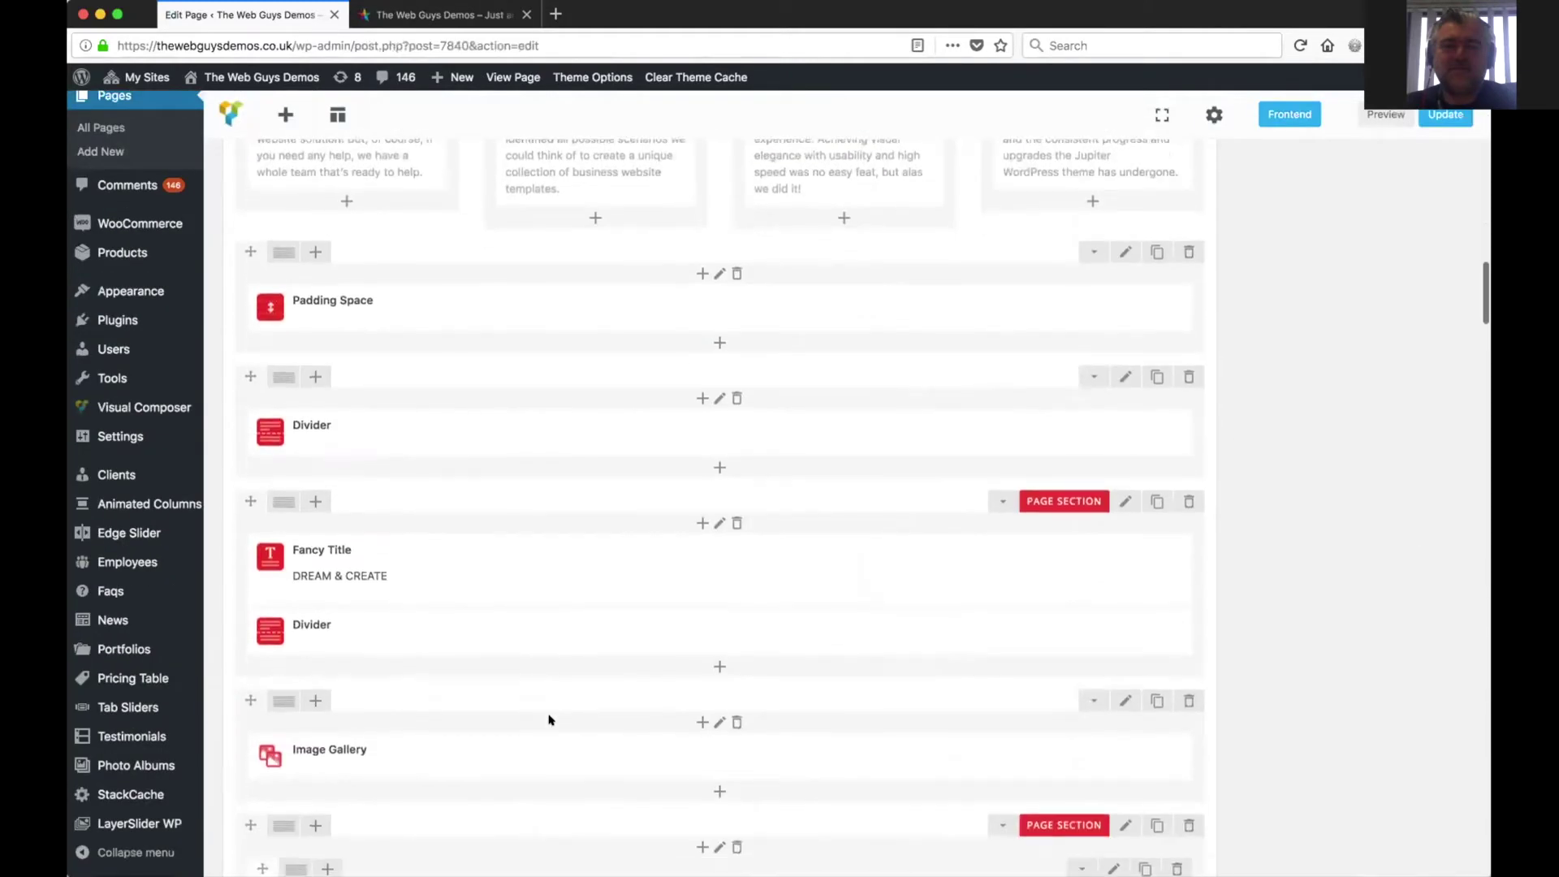
scroll(548, 719, down, 15)
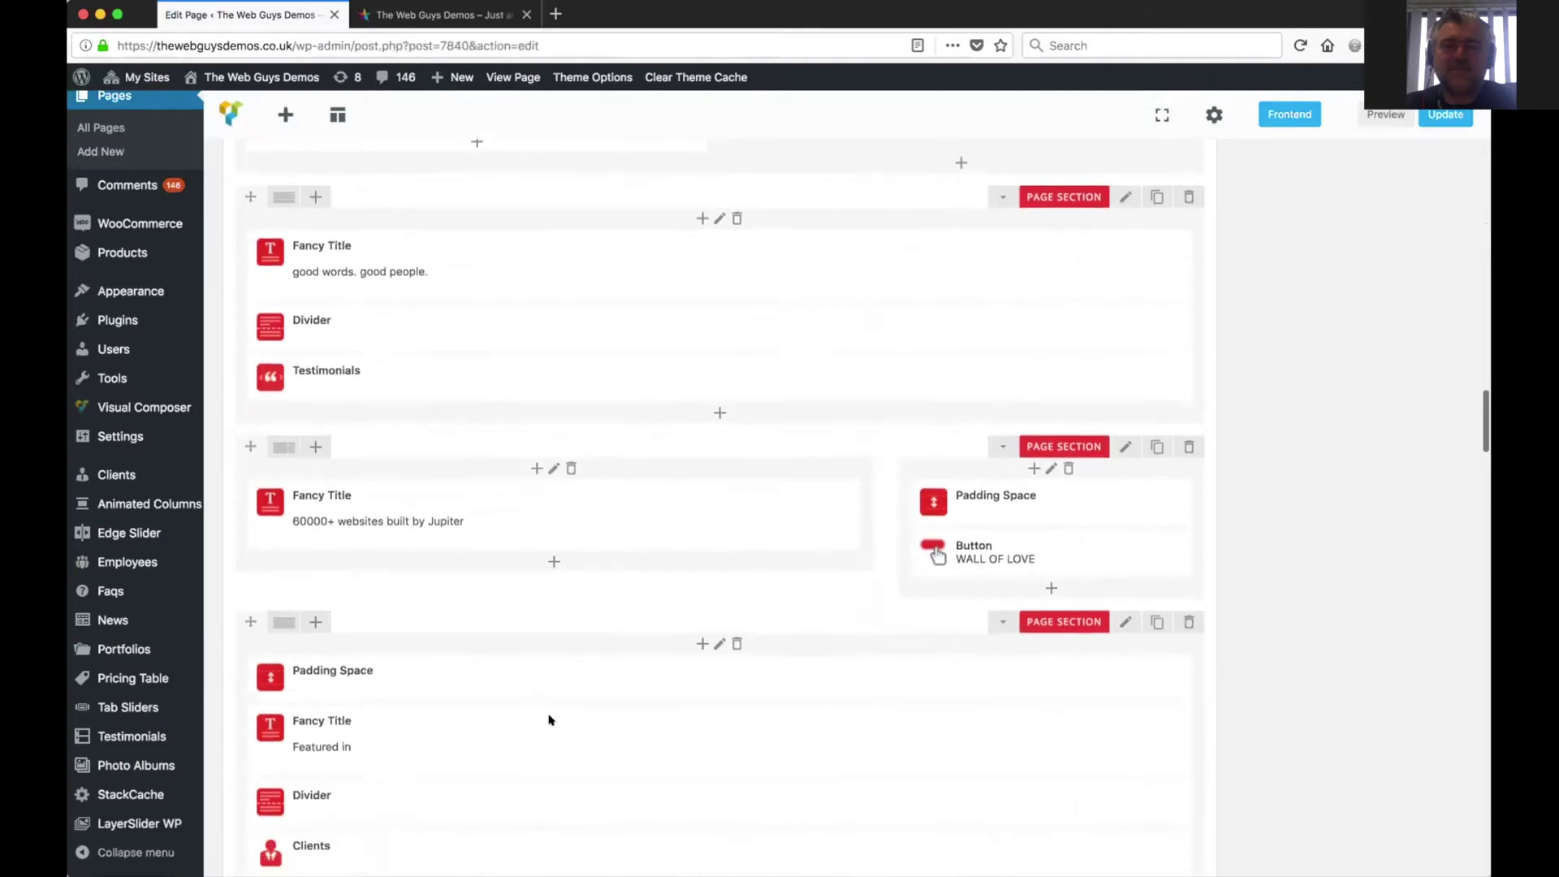
scroll(548, 720, down, 8)
scroll(548, 720, up, 8)
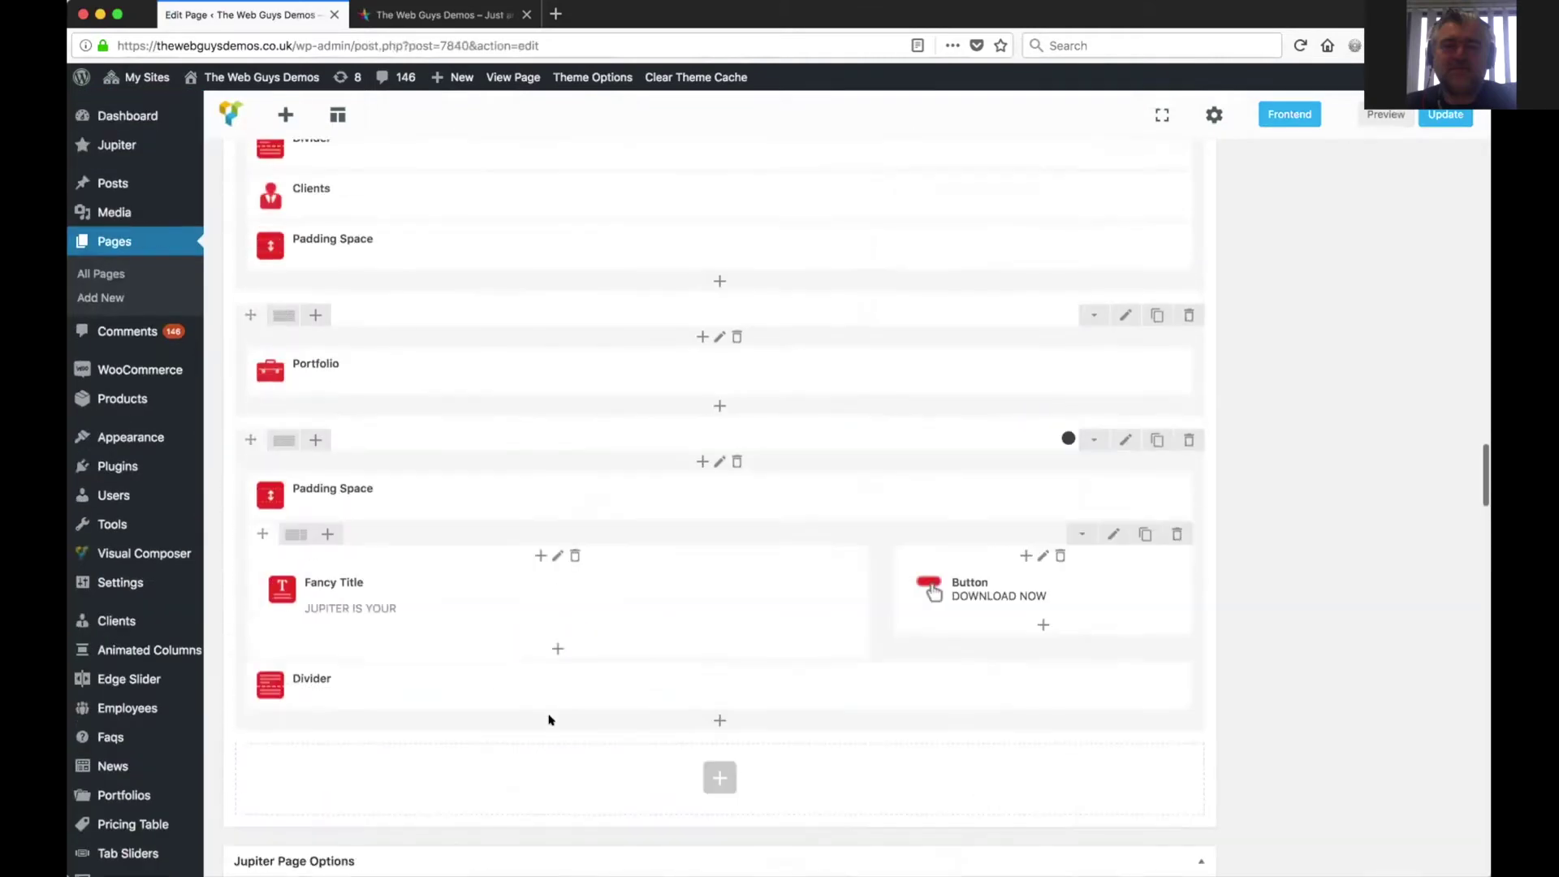
scroll(549, 719, up, 20)
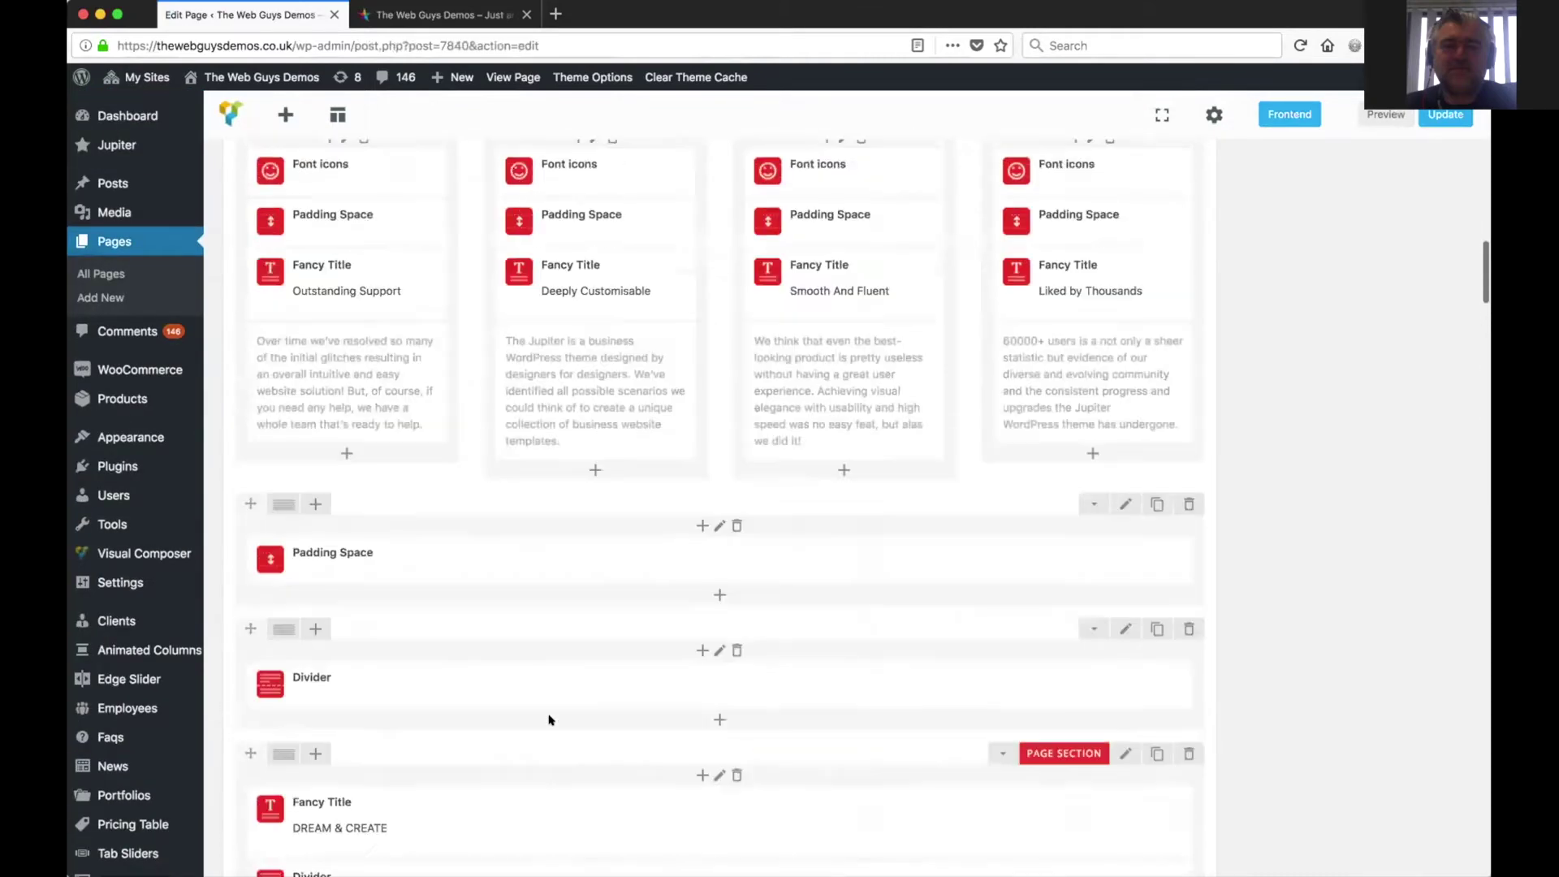
scroll(549, 719, up, 10)
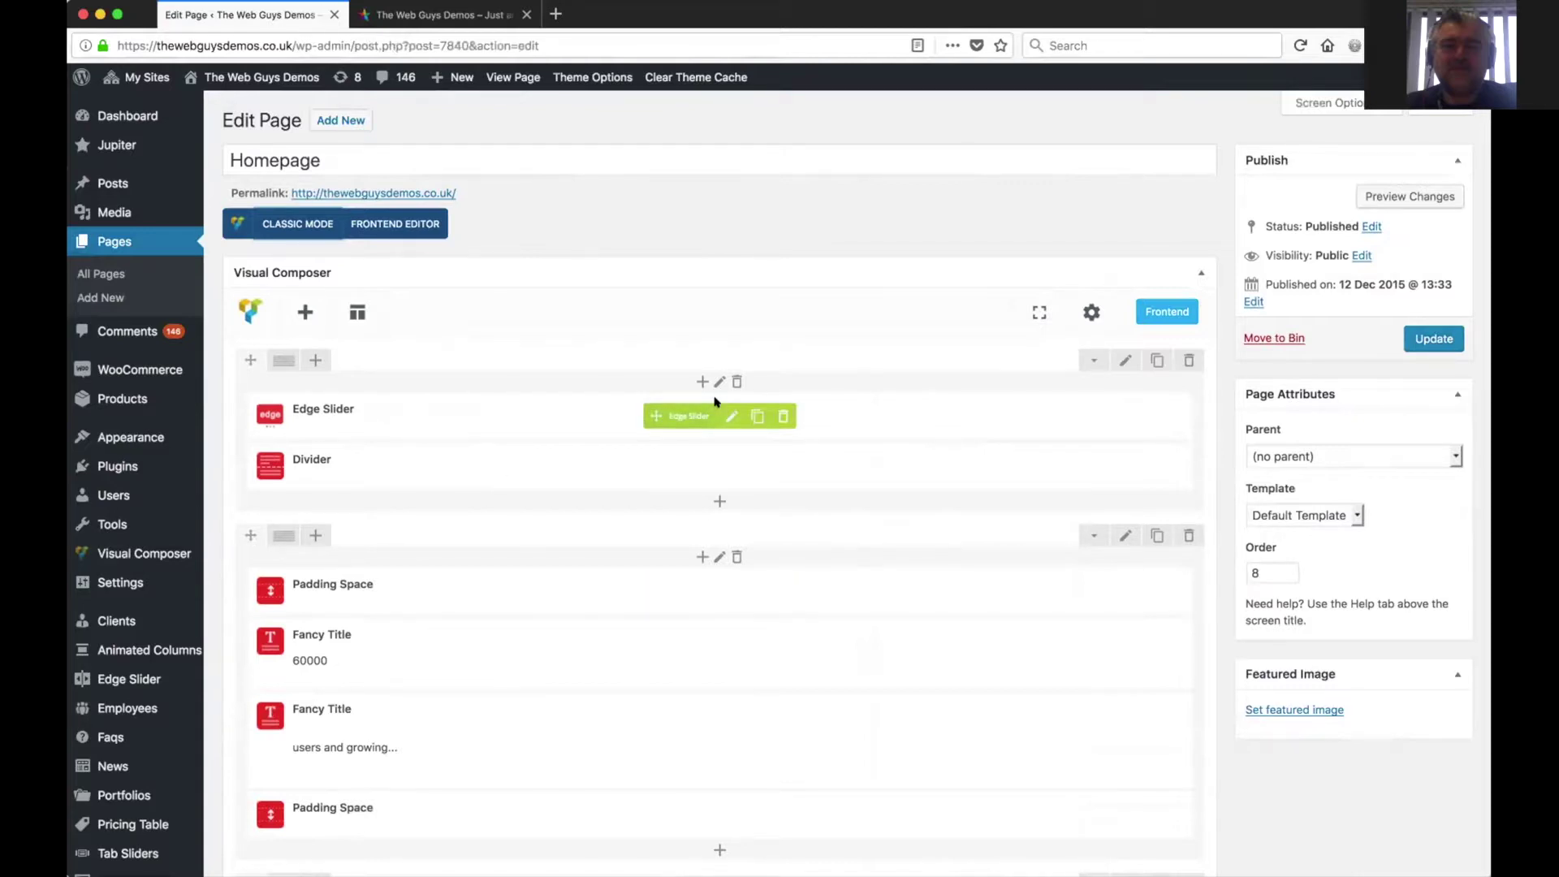
- View the live homepage in the other browser tab, advance through its slideshow slides, and return to the Homepage editor
click(420, 18)
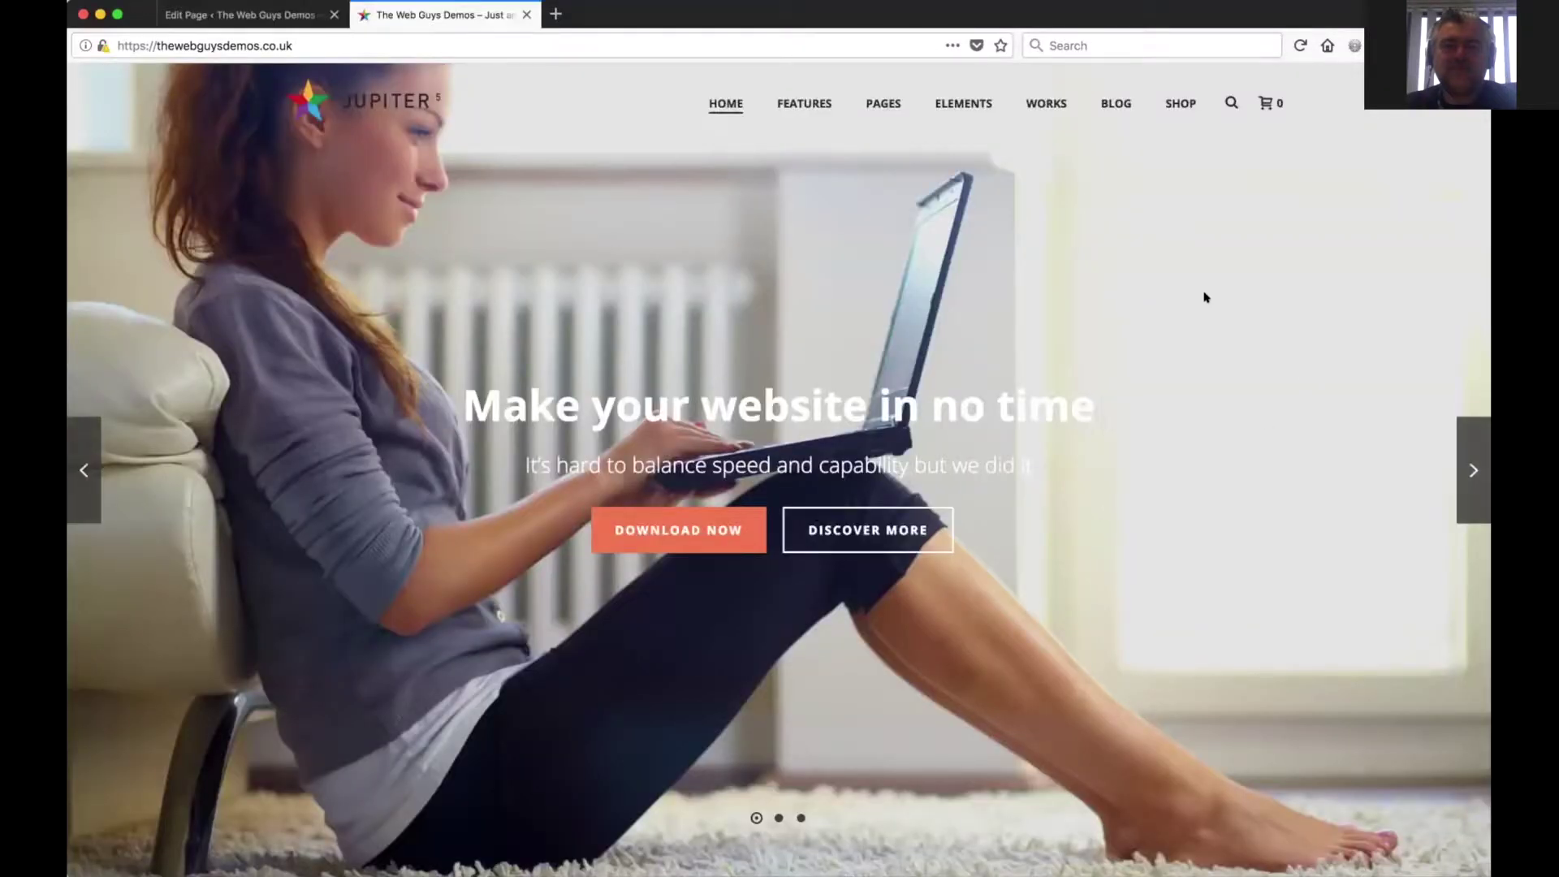
mouse_move(1473, 469)
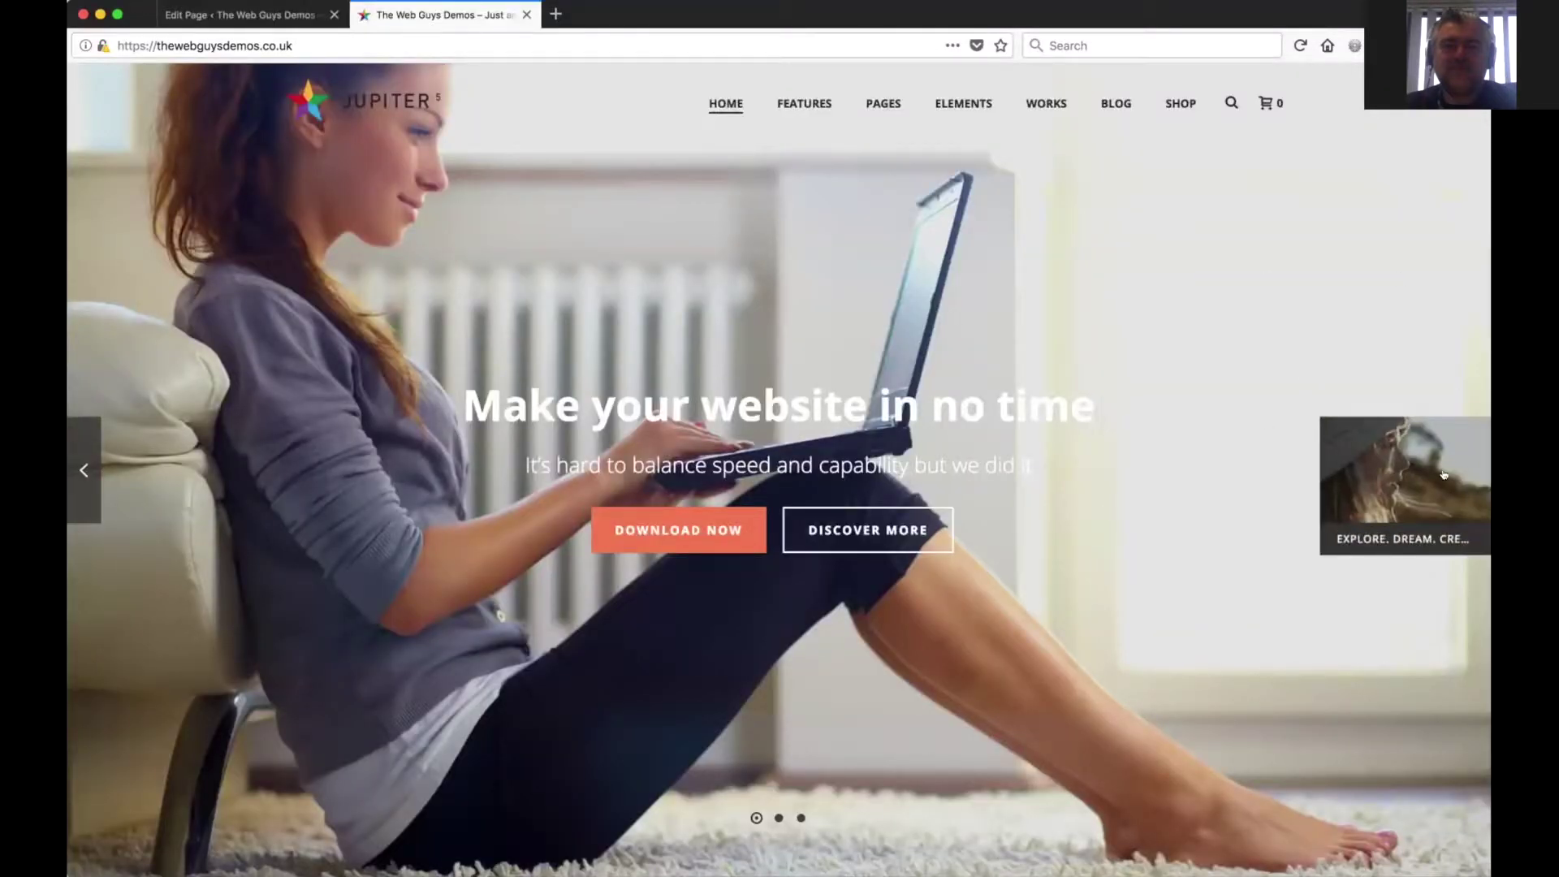
click(1408, 467)
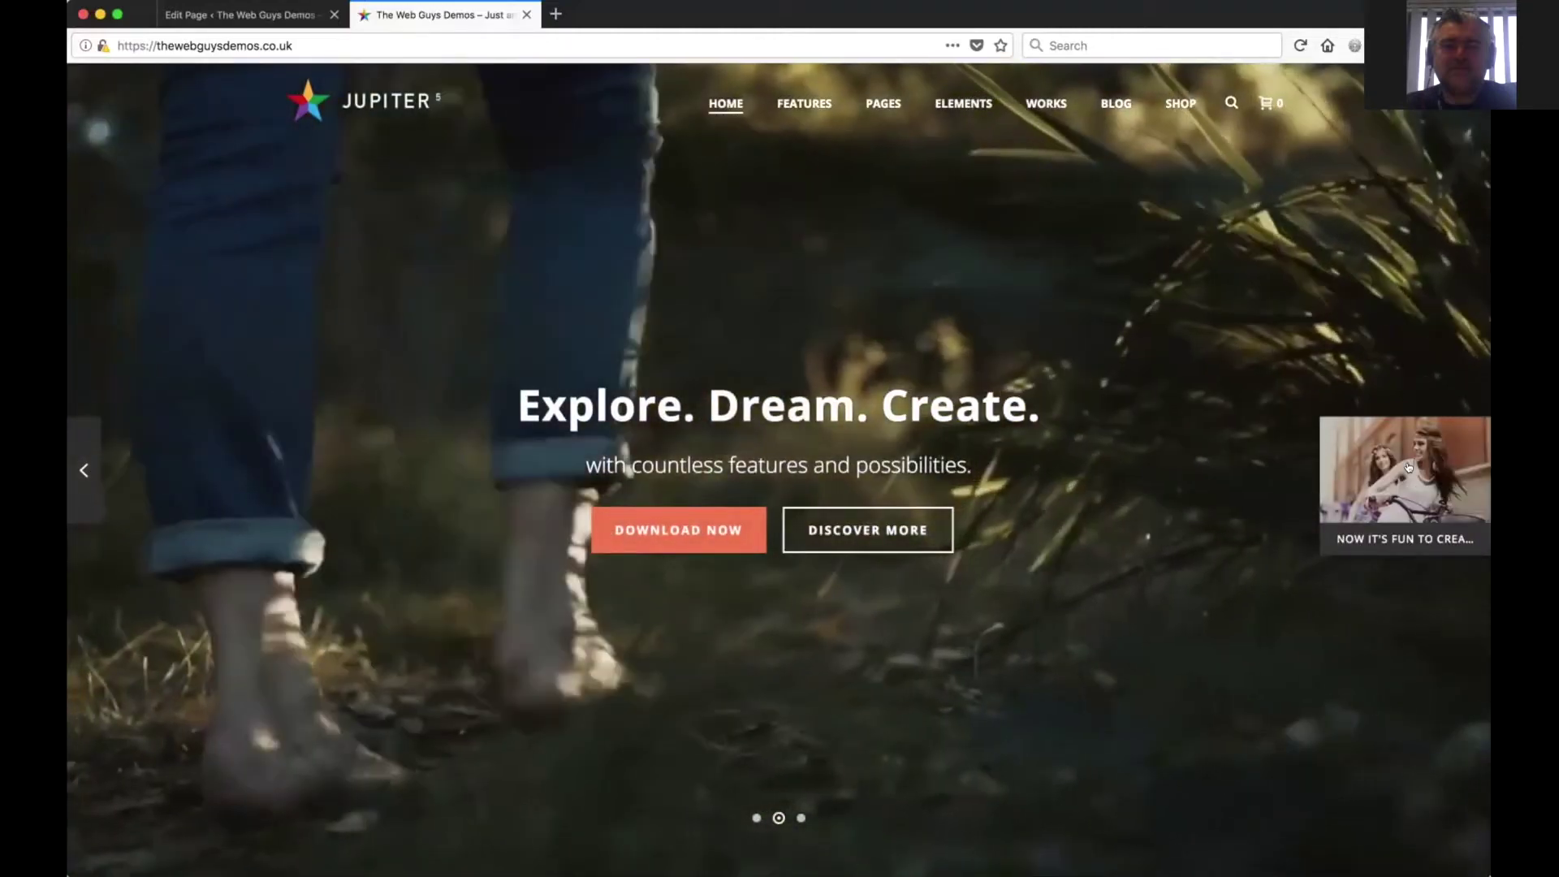
click(1408, 467)
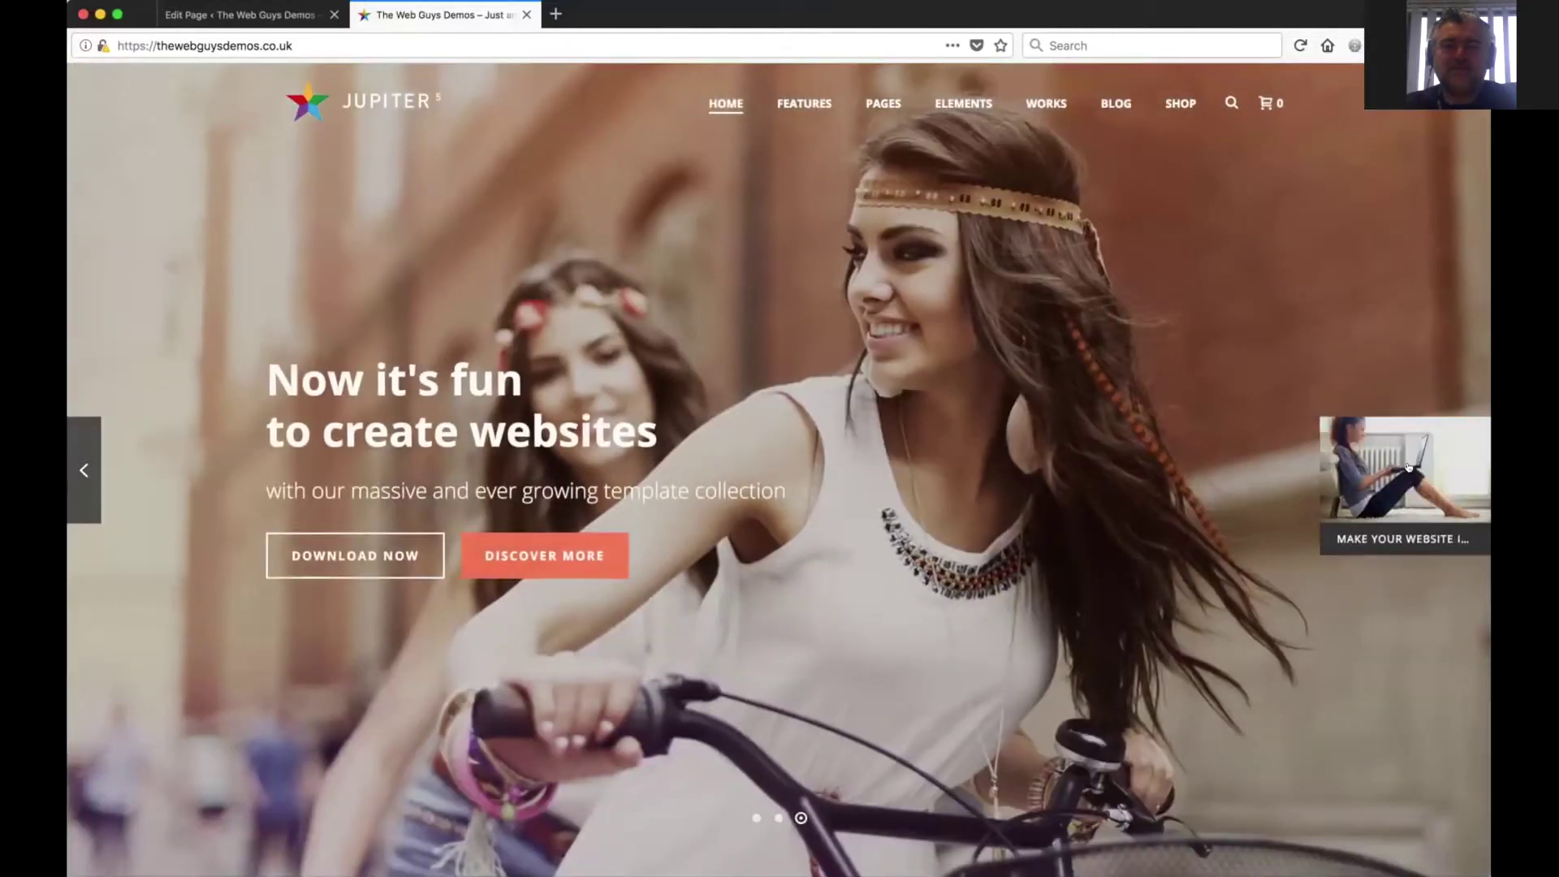
click(1408, 467)
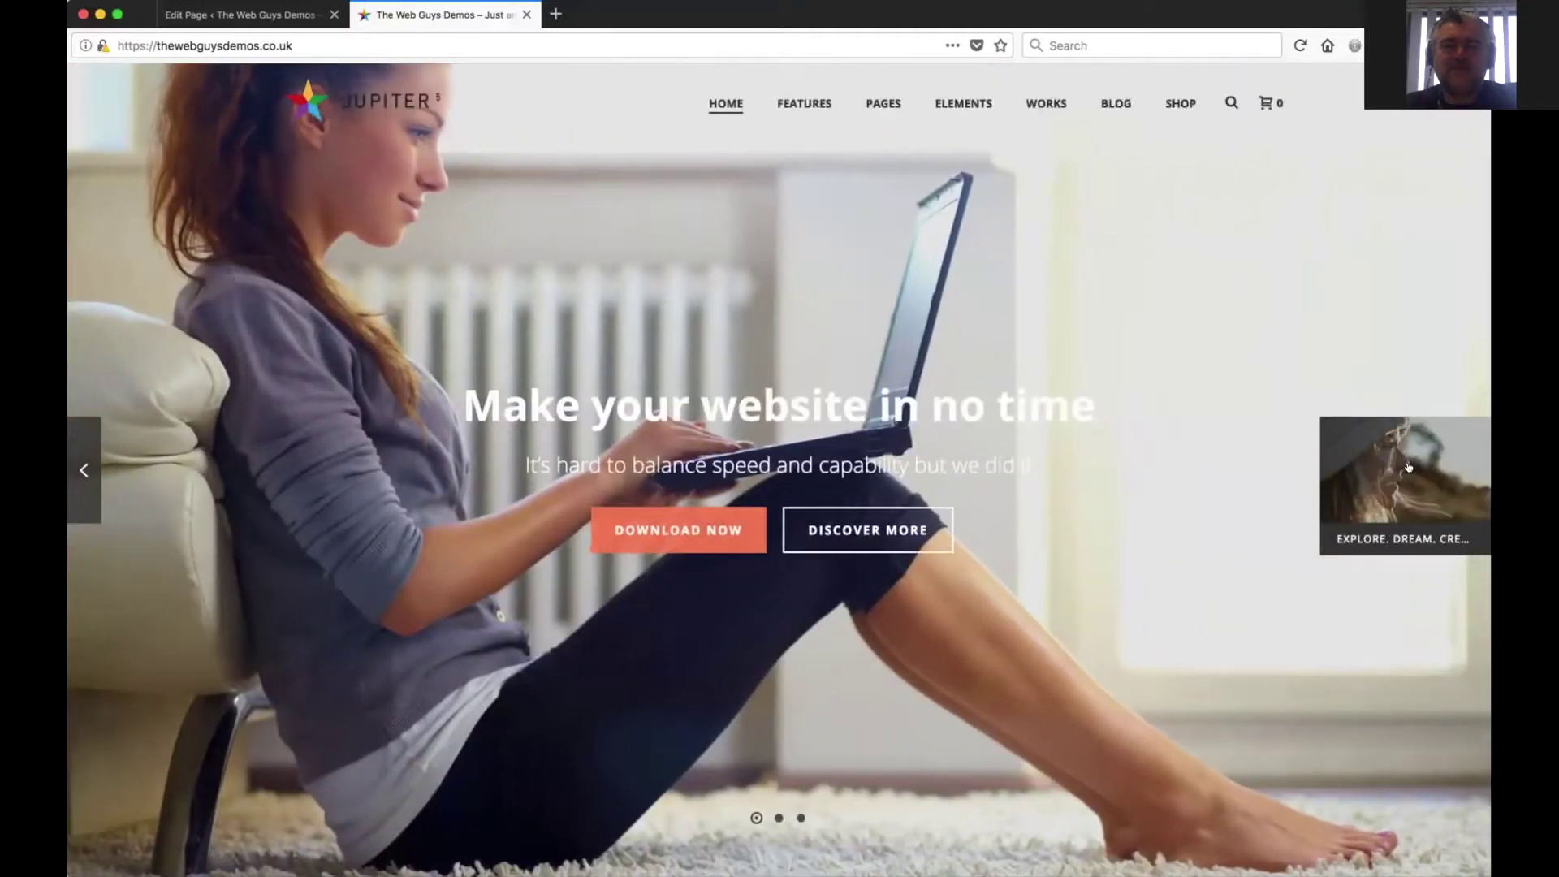
click(1408, 467)
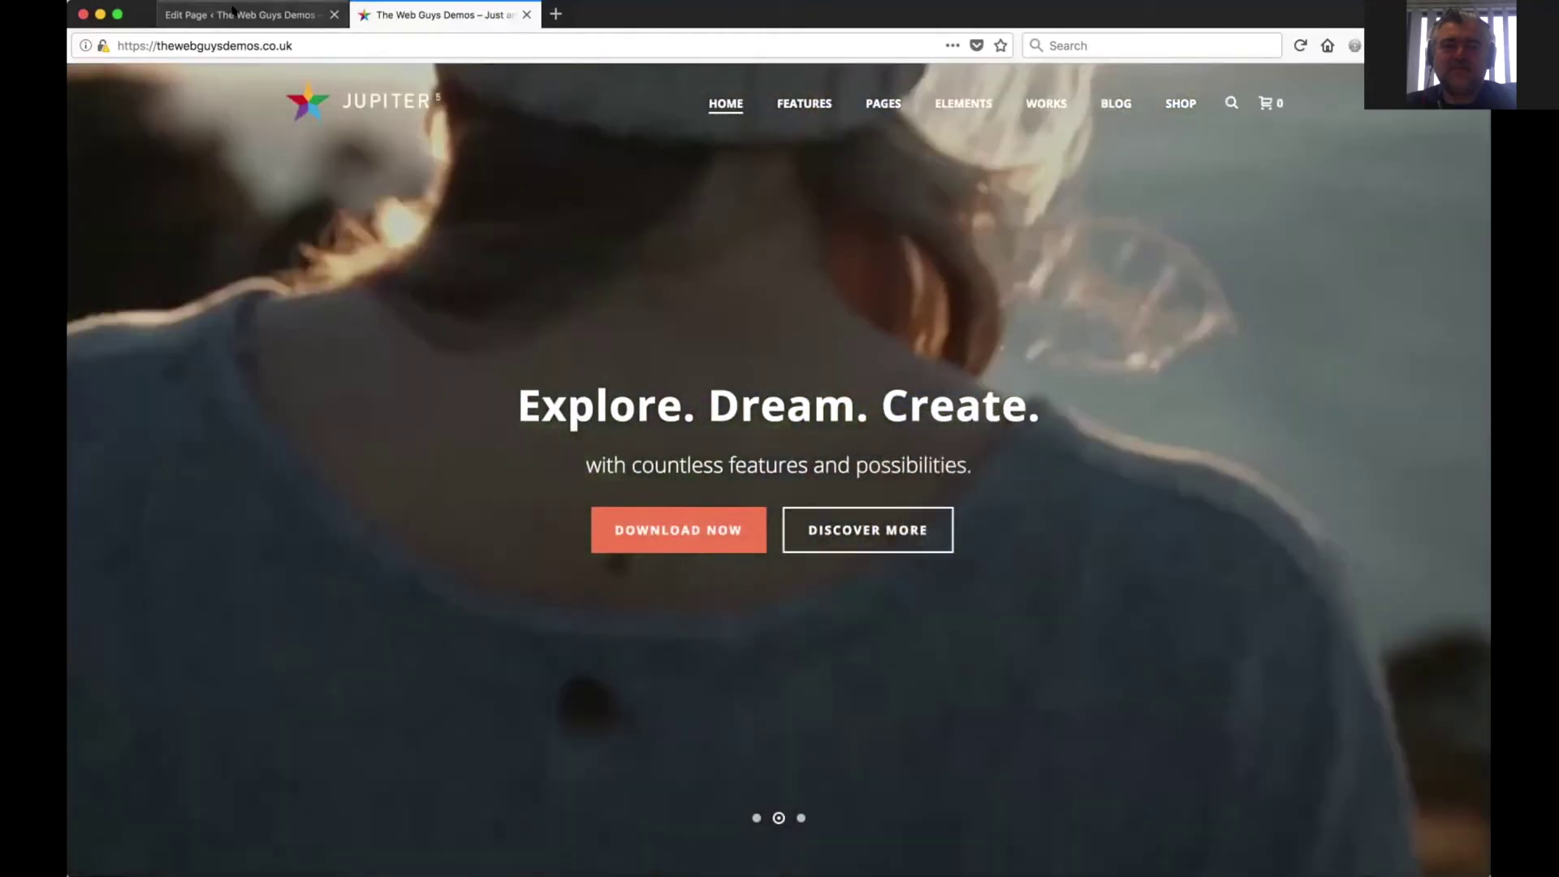
click(233, 12)
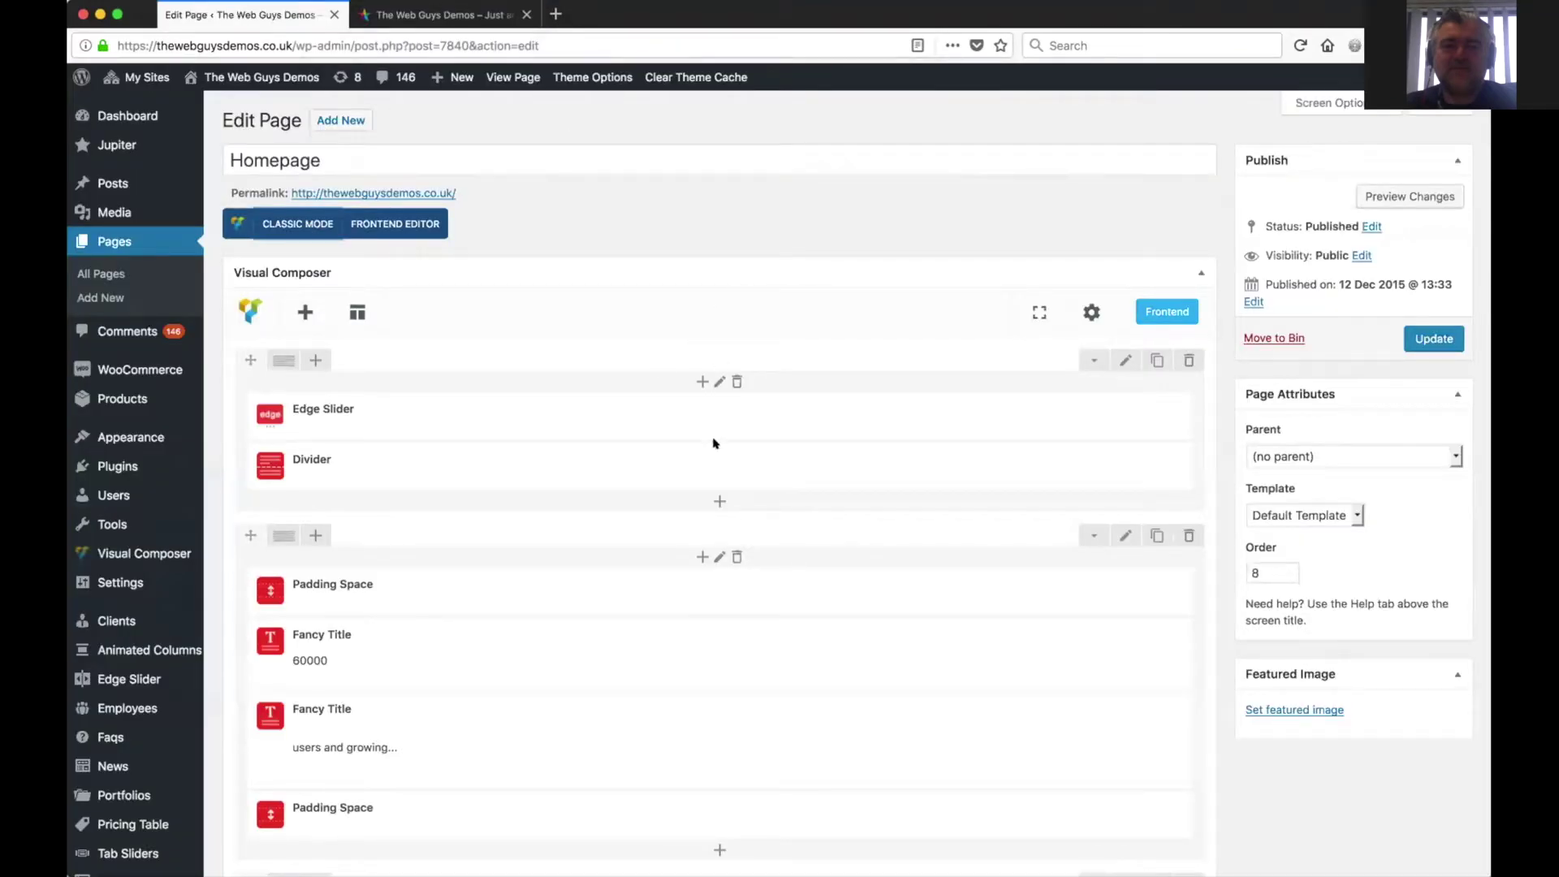
- Open the Homepage's Edge Slider settings and examine its selected slides, ordering, animation, navigation and visibility options
mouse_move(611, 418)
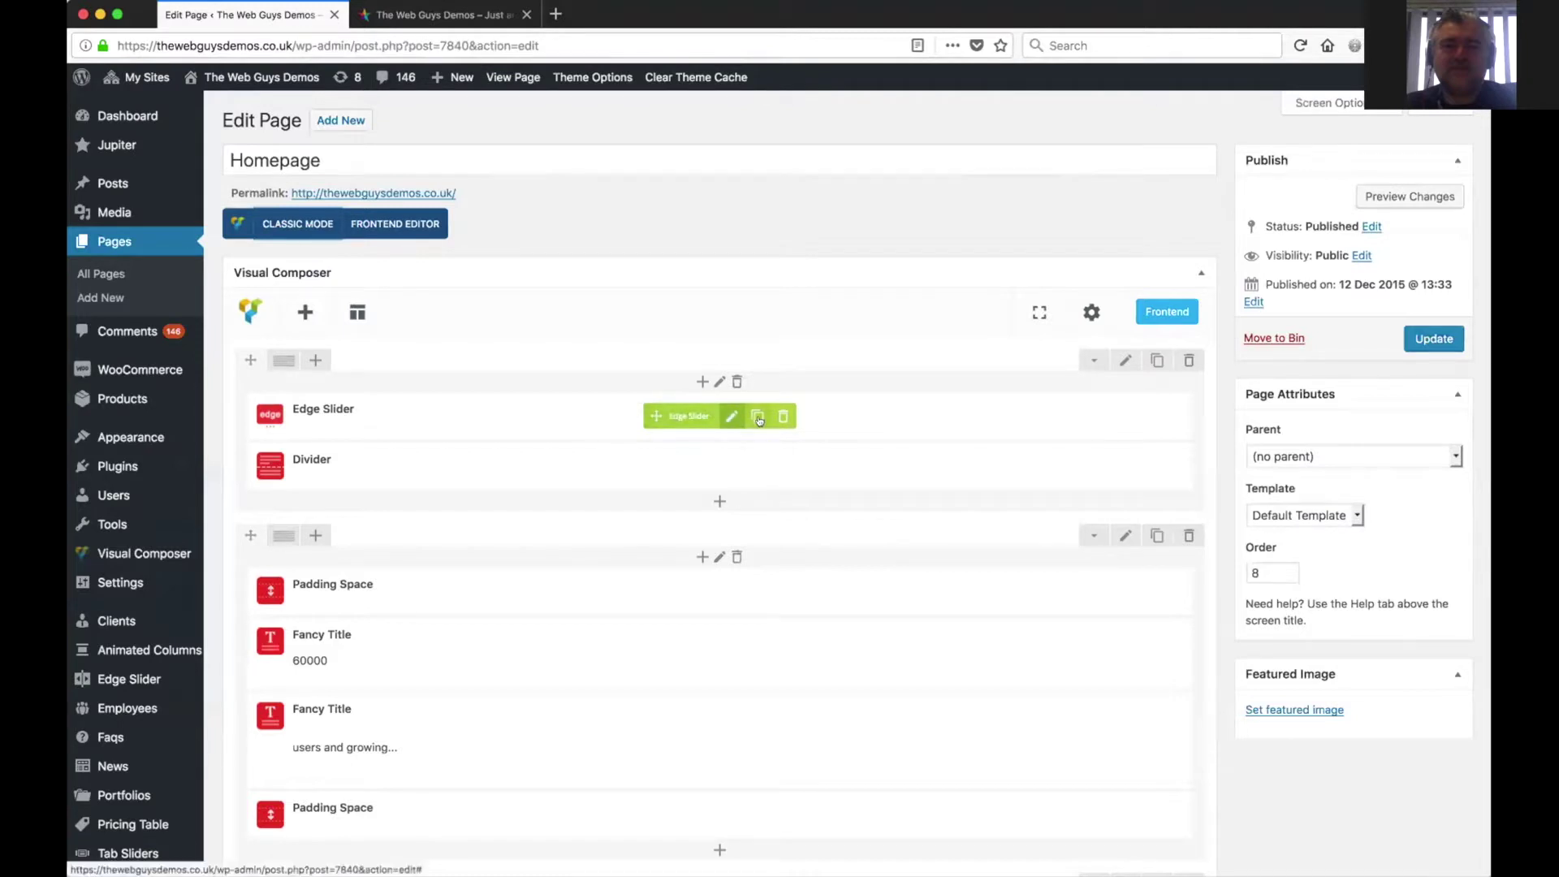
click(725, 421)
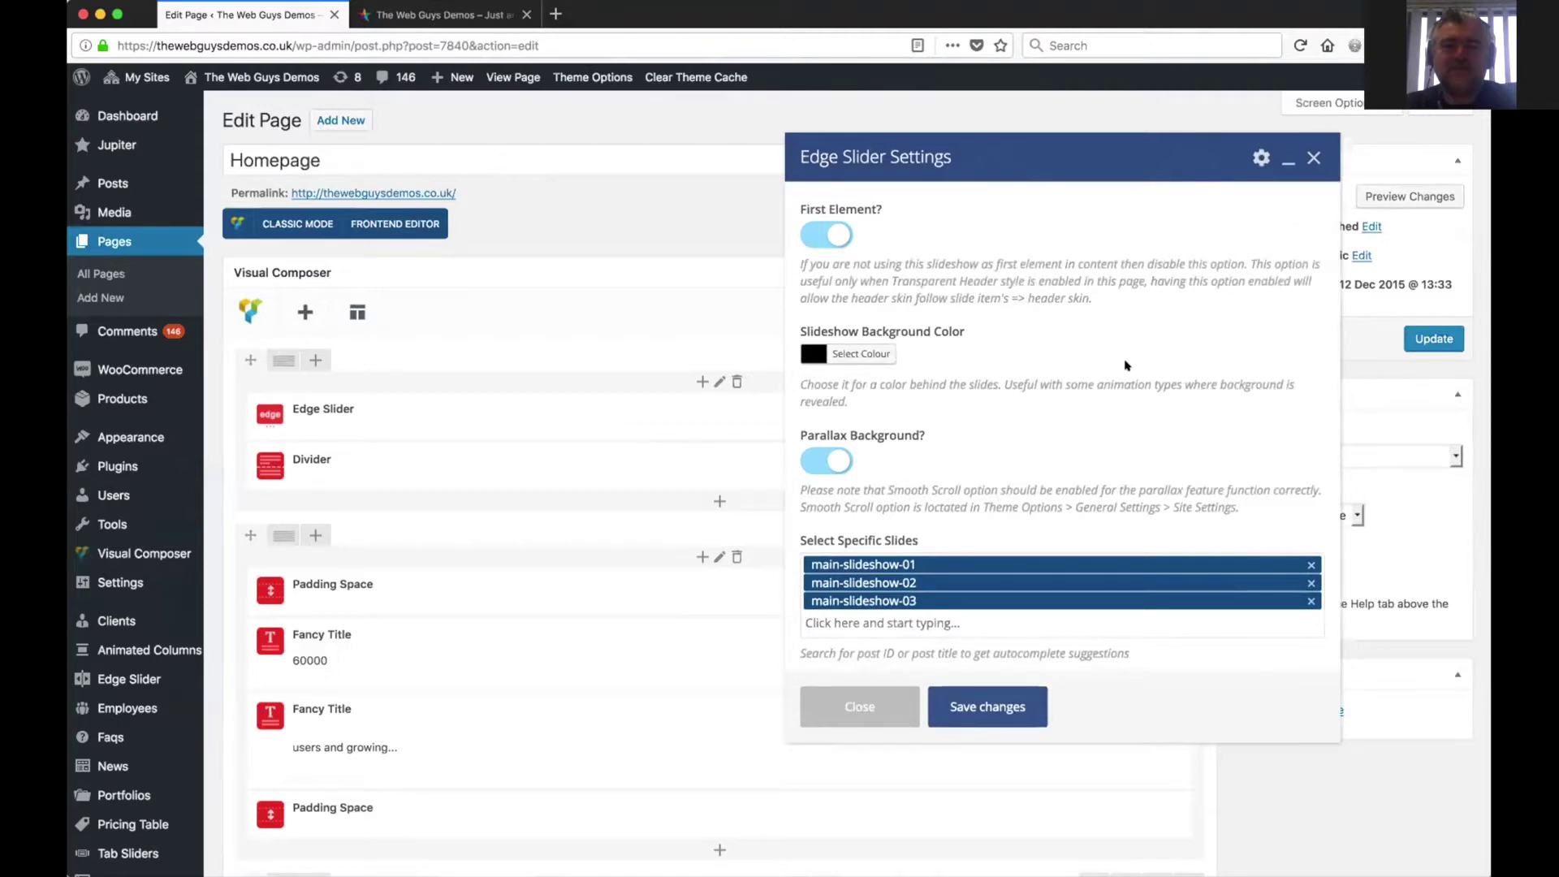
scroll(1126, 366, down, 10)
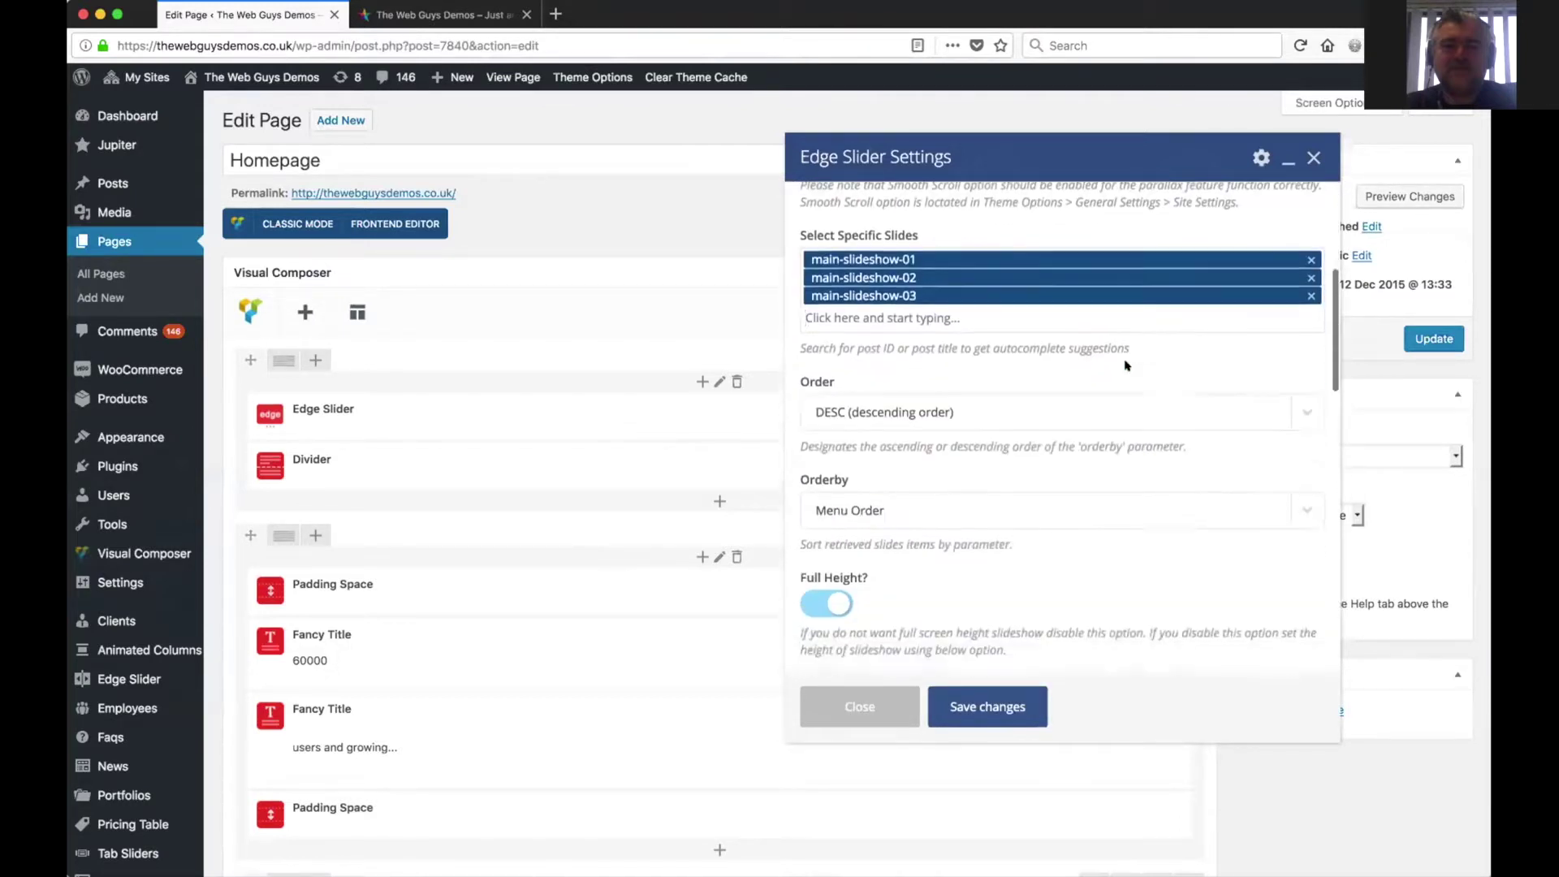
scroll(1126, 365, down, 5)
scroll(1127, 366, up, 2)
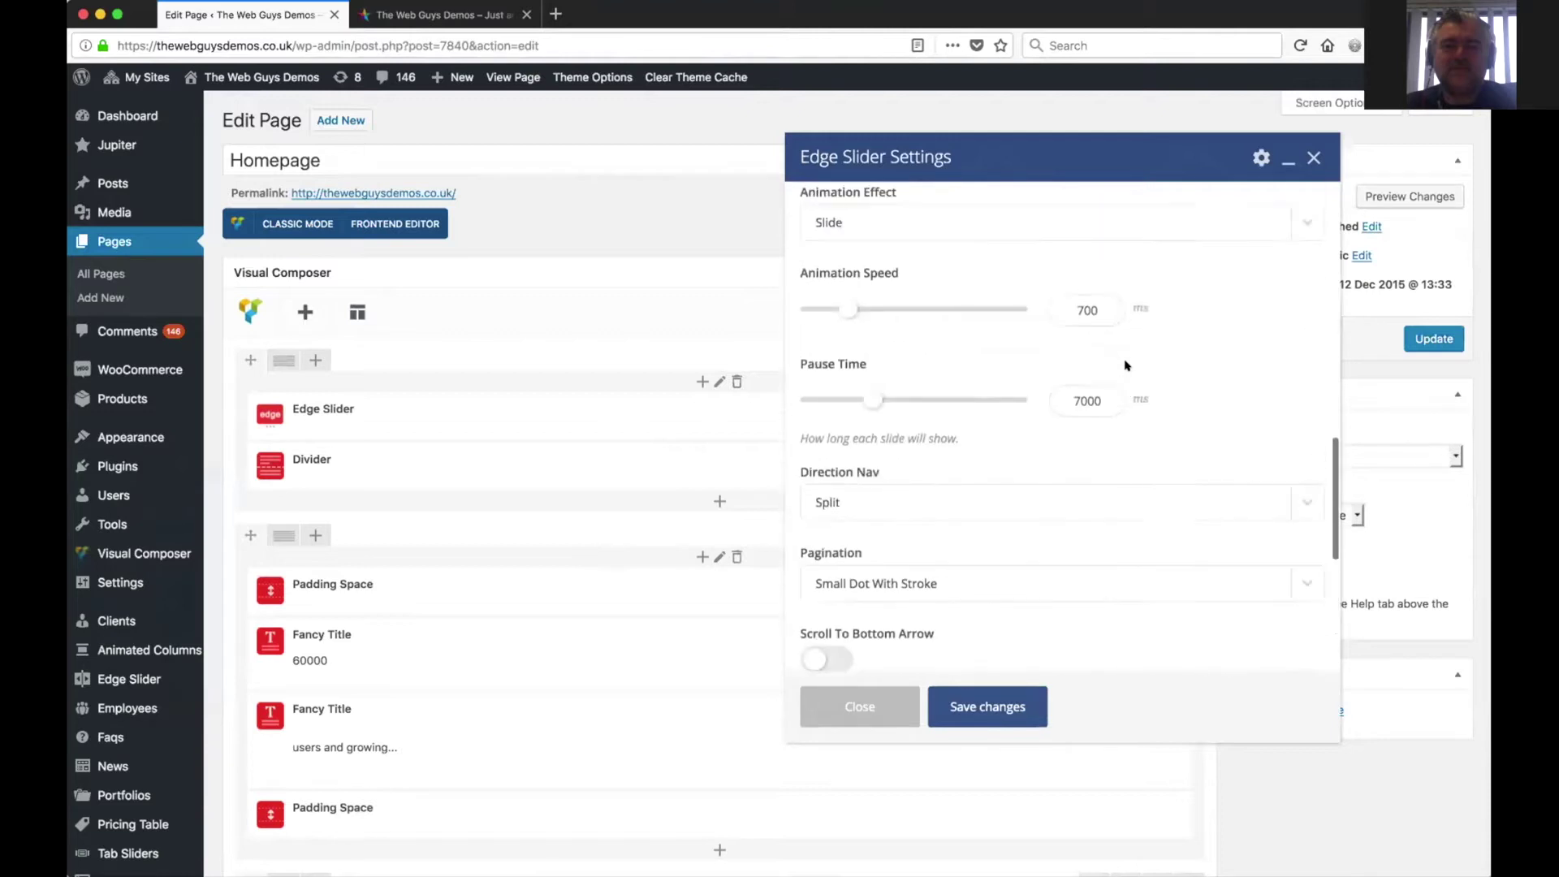
scroll(1126, 470, down, 3)
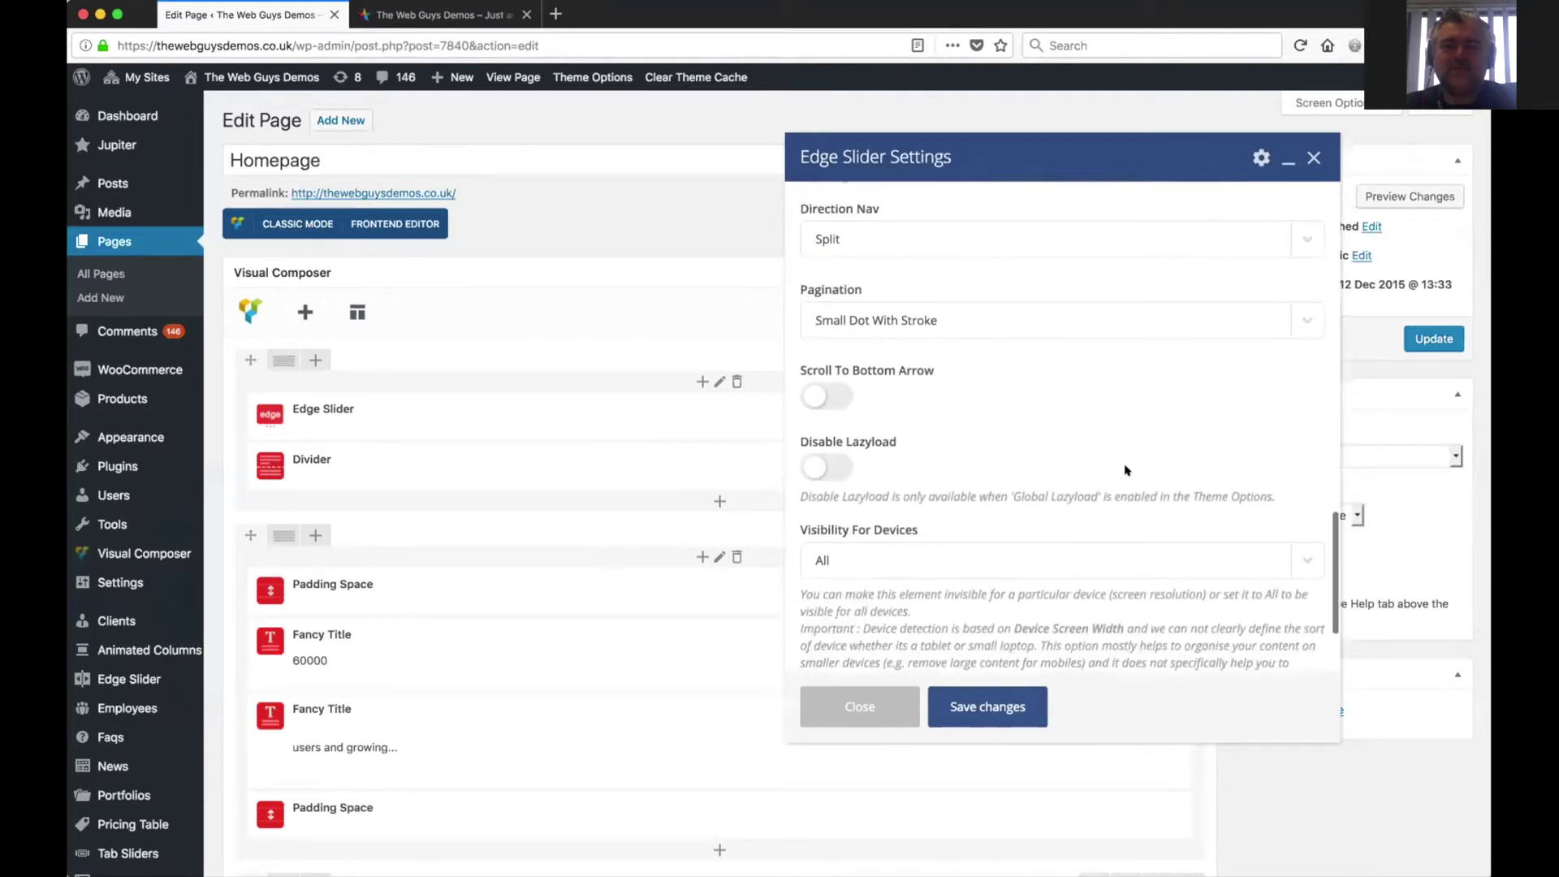
scroll(1127, 469, up, 1)
scroll(1126, 464, down, 4)
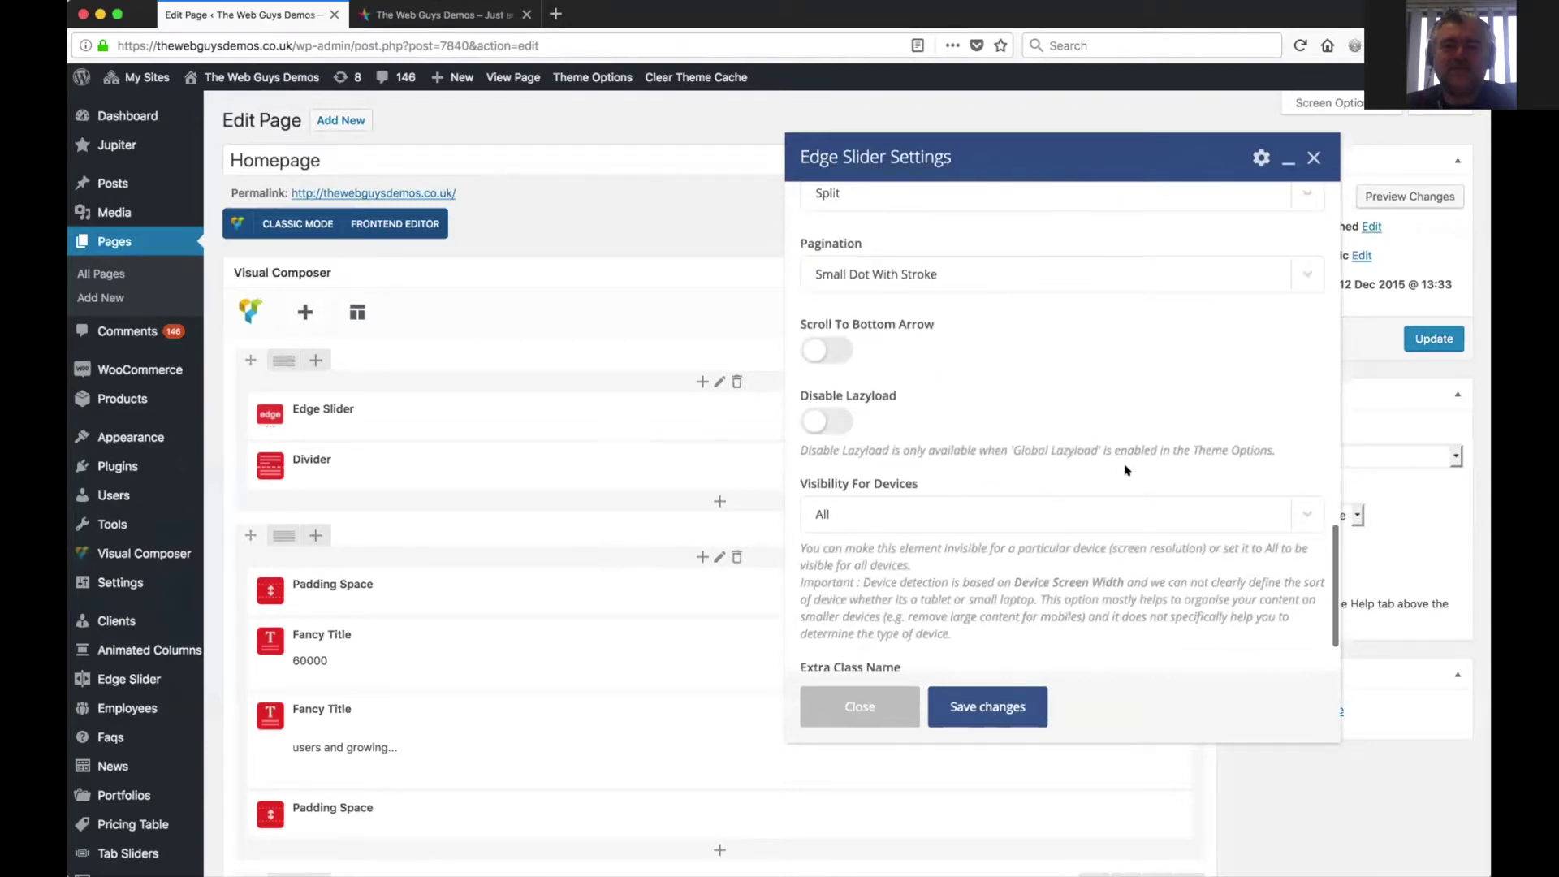
scroll(1125, 463, up, 10)
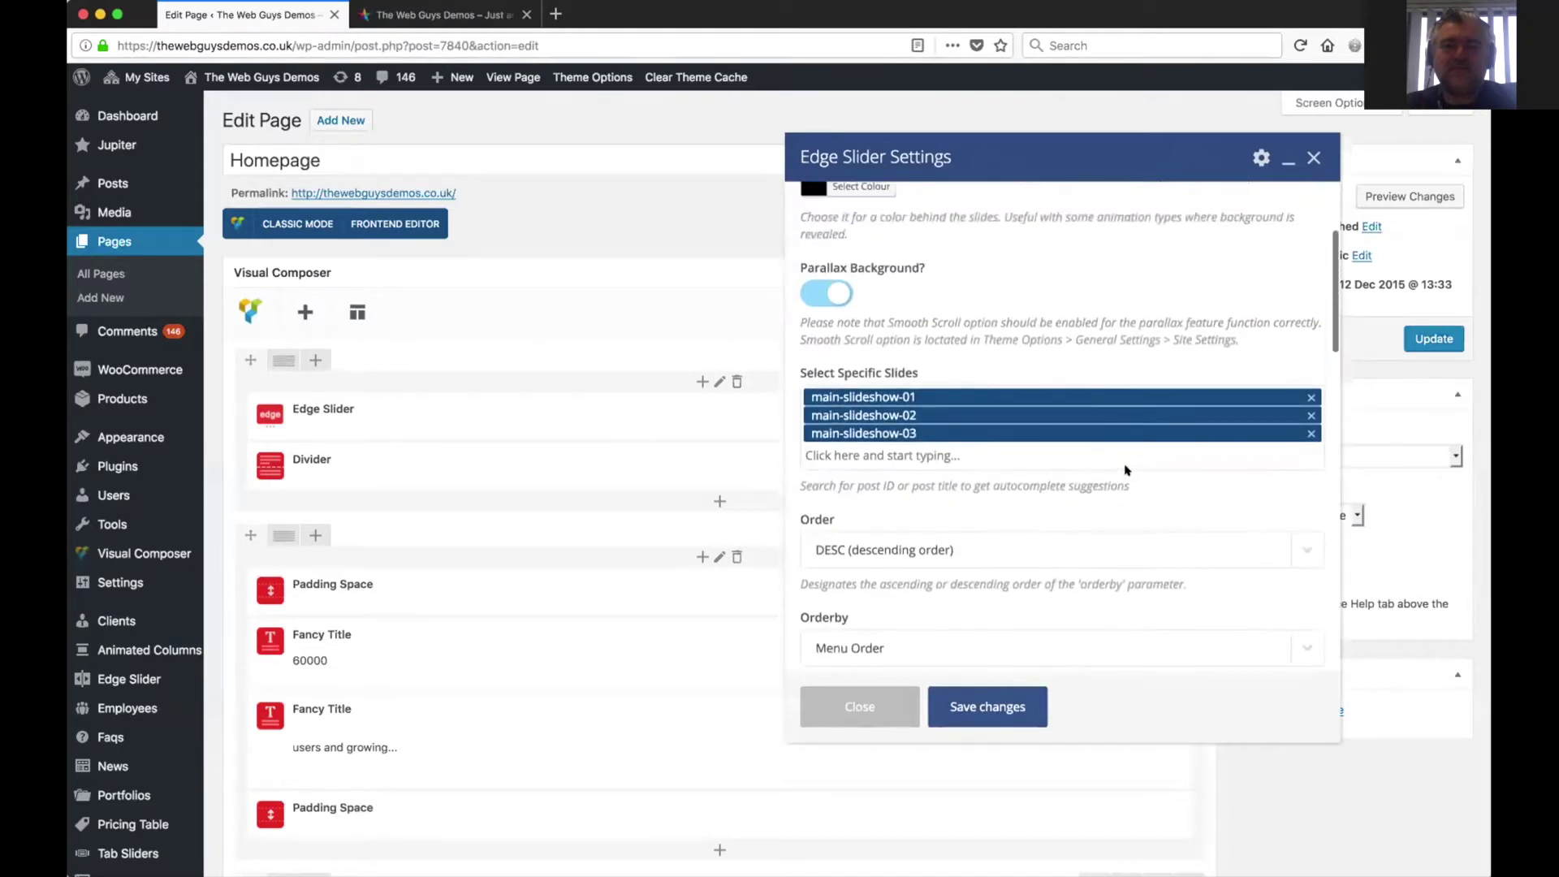
scroll(1124, 468, up, 1)
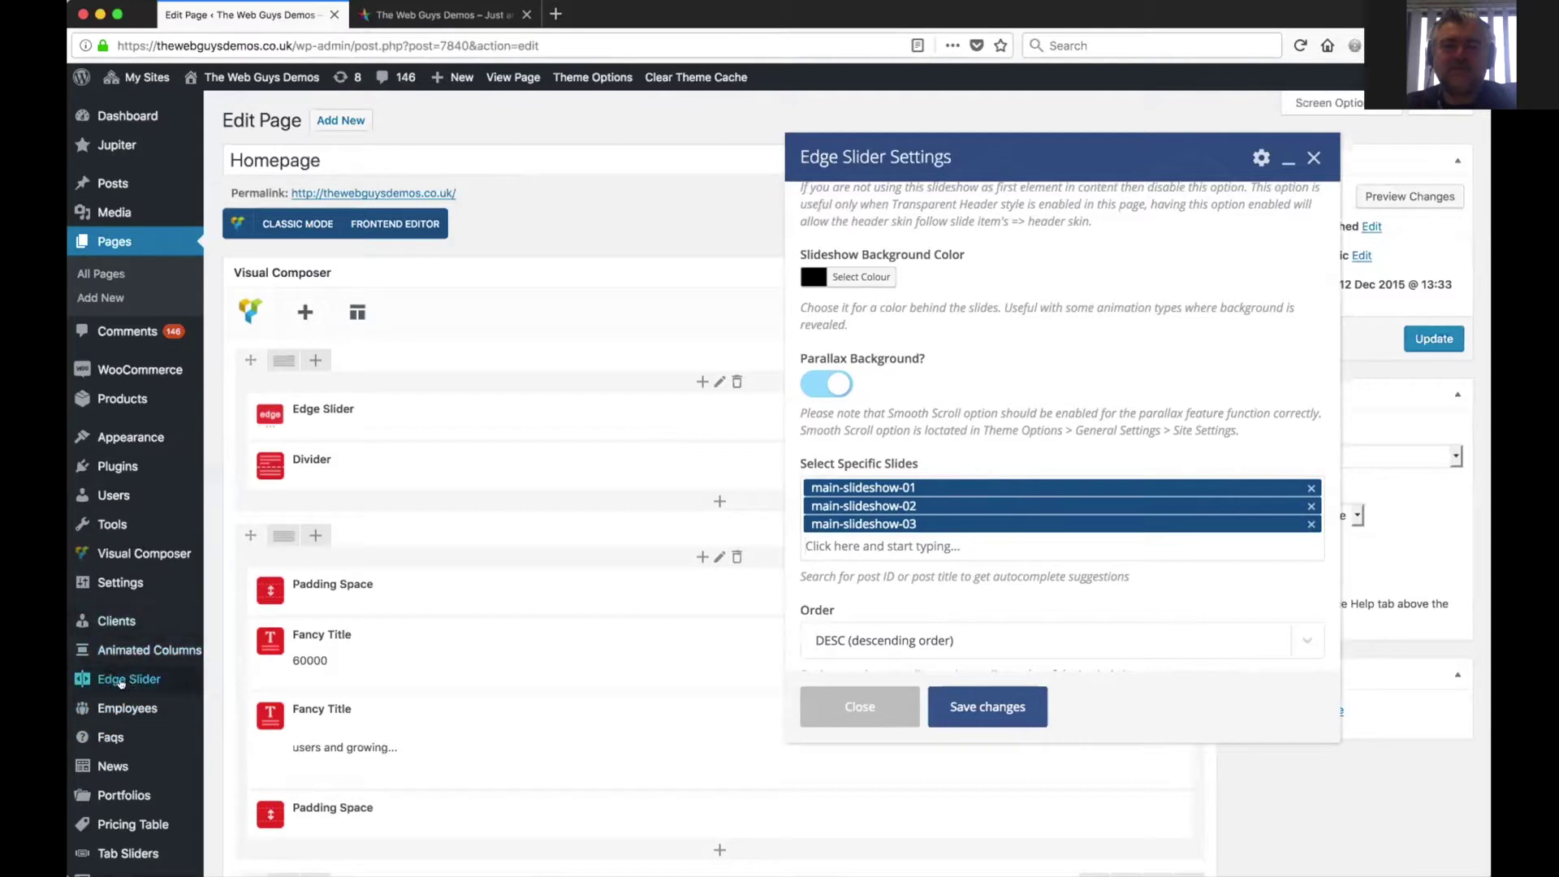
- Examine the Edge Slider's specific slide selection and the available Order and Orderby options, keeping the current choices
mouse_move(122, 682)
scroll(1055, 473, down, 5)
scroll(1039, 503, up, 4)
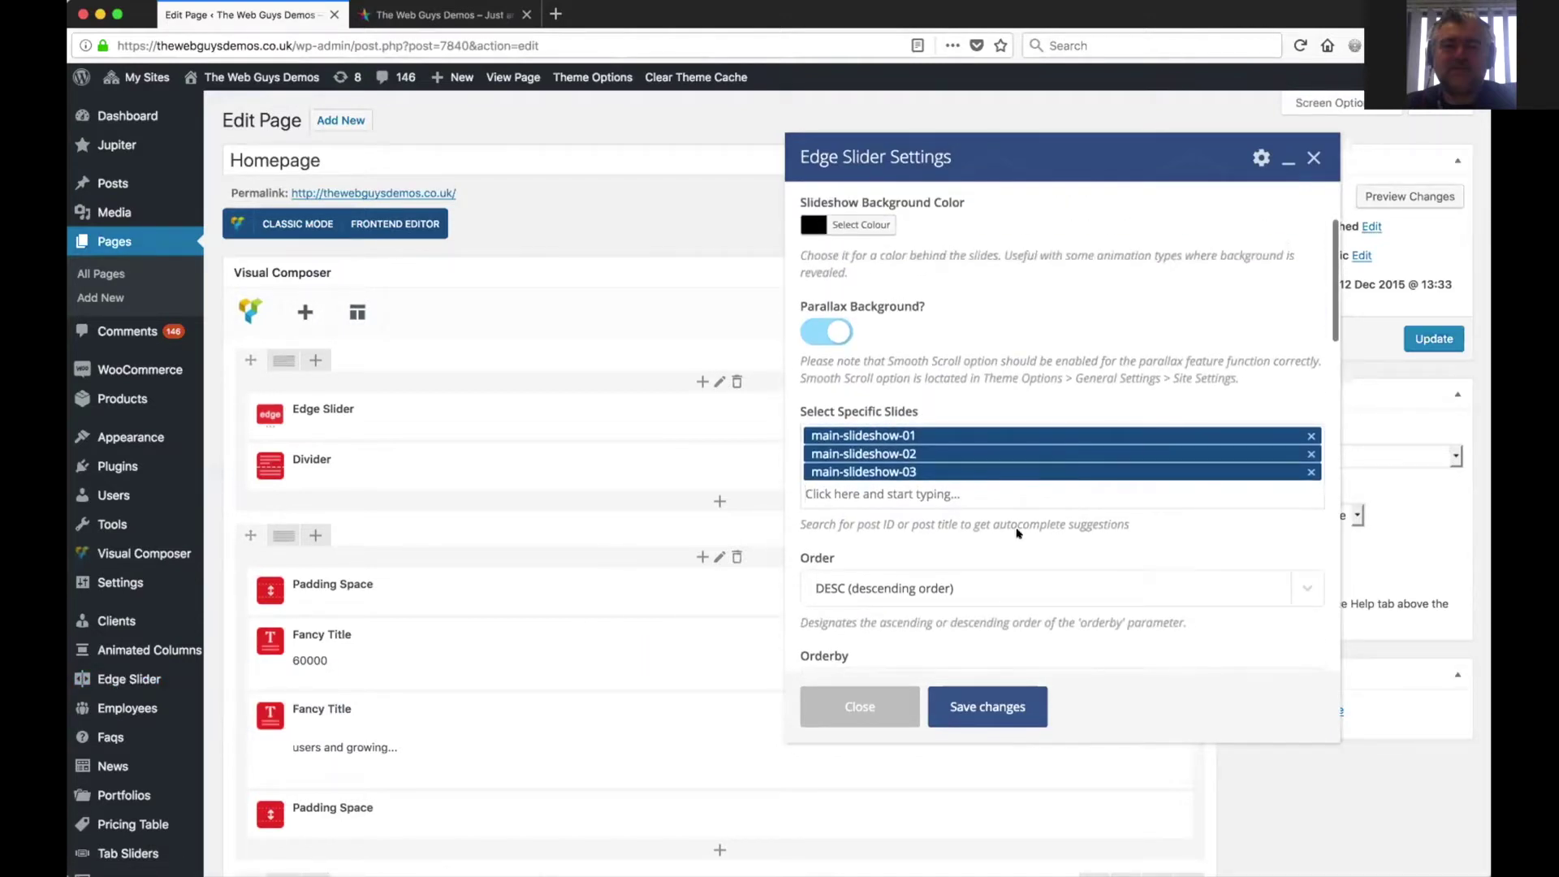
scroll(1011, 540, down, 3)
scroll(1004, 547, up, 3)
scroll(1005, 547, down, 3)
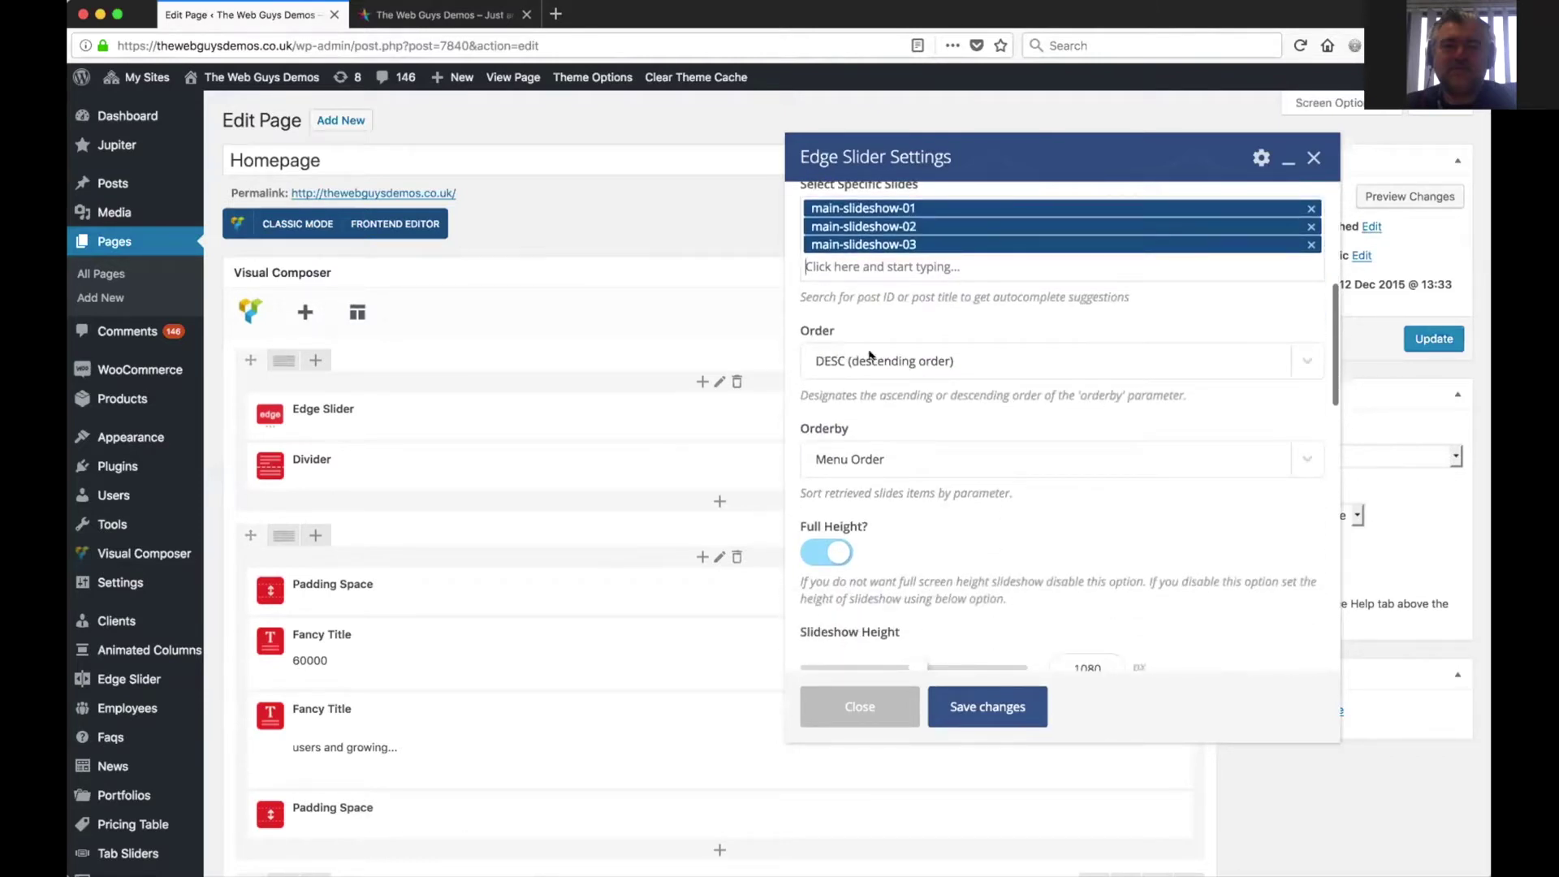
click(917, 362)
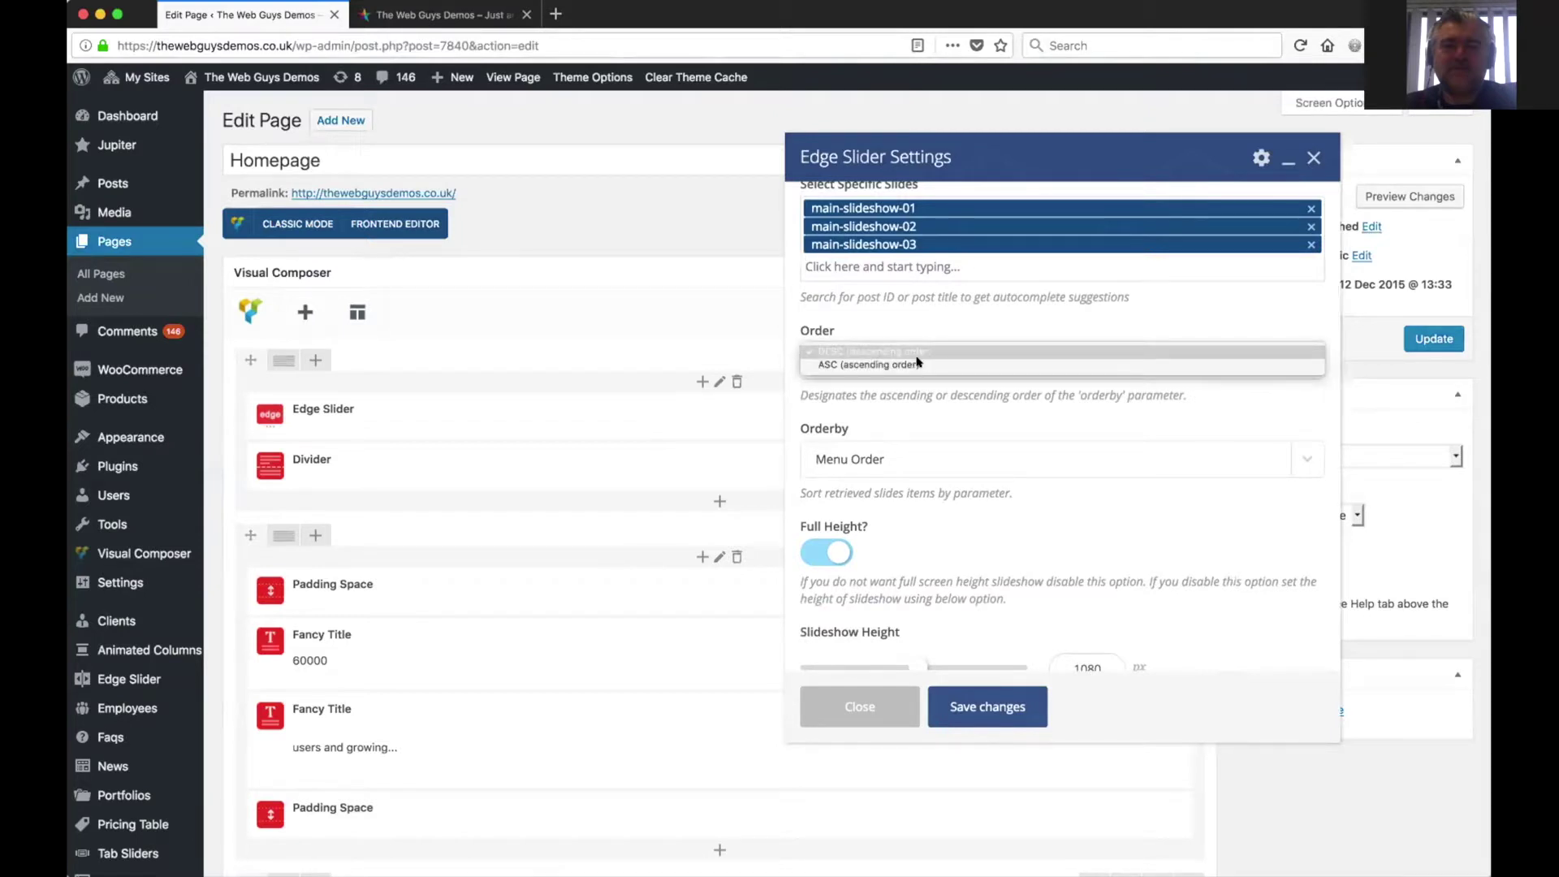
click(922, 334)
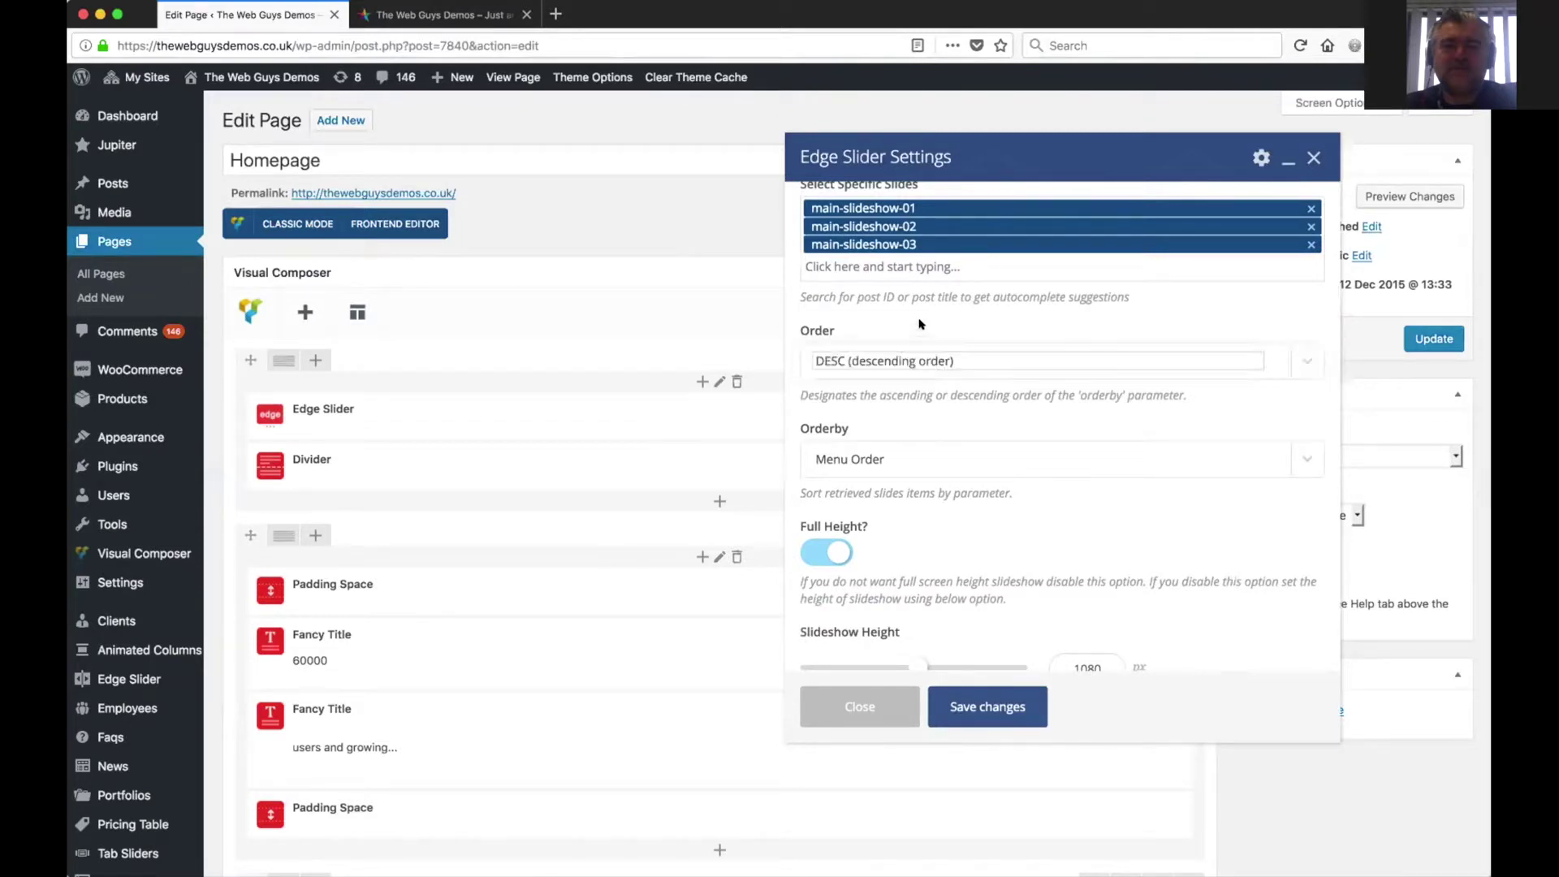
click(885, 454)
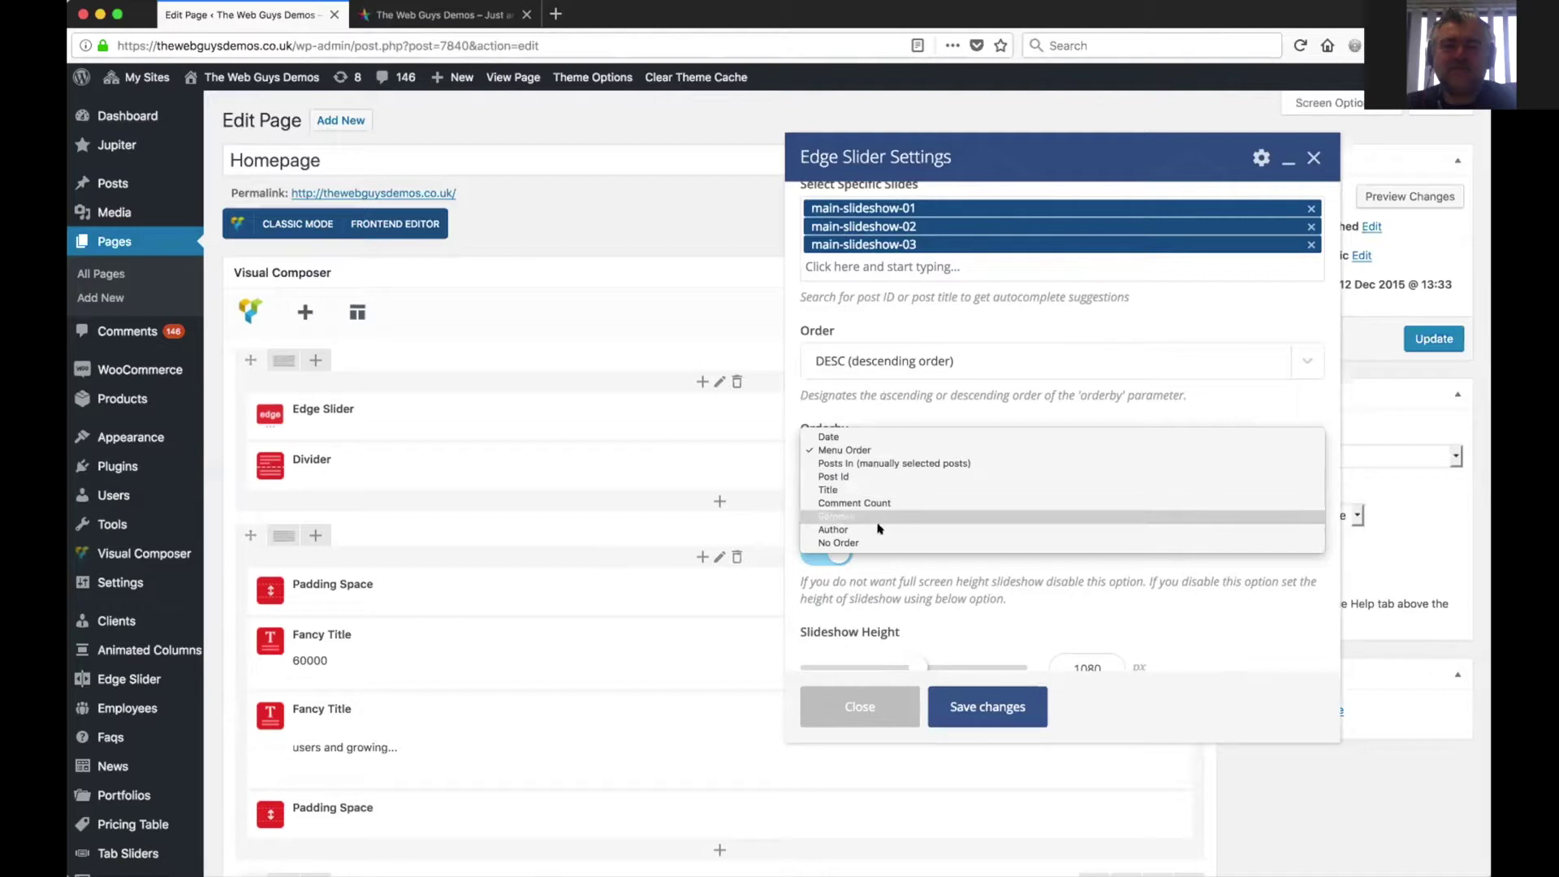
click(911, 408)
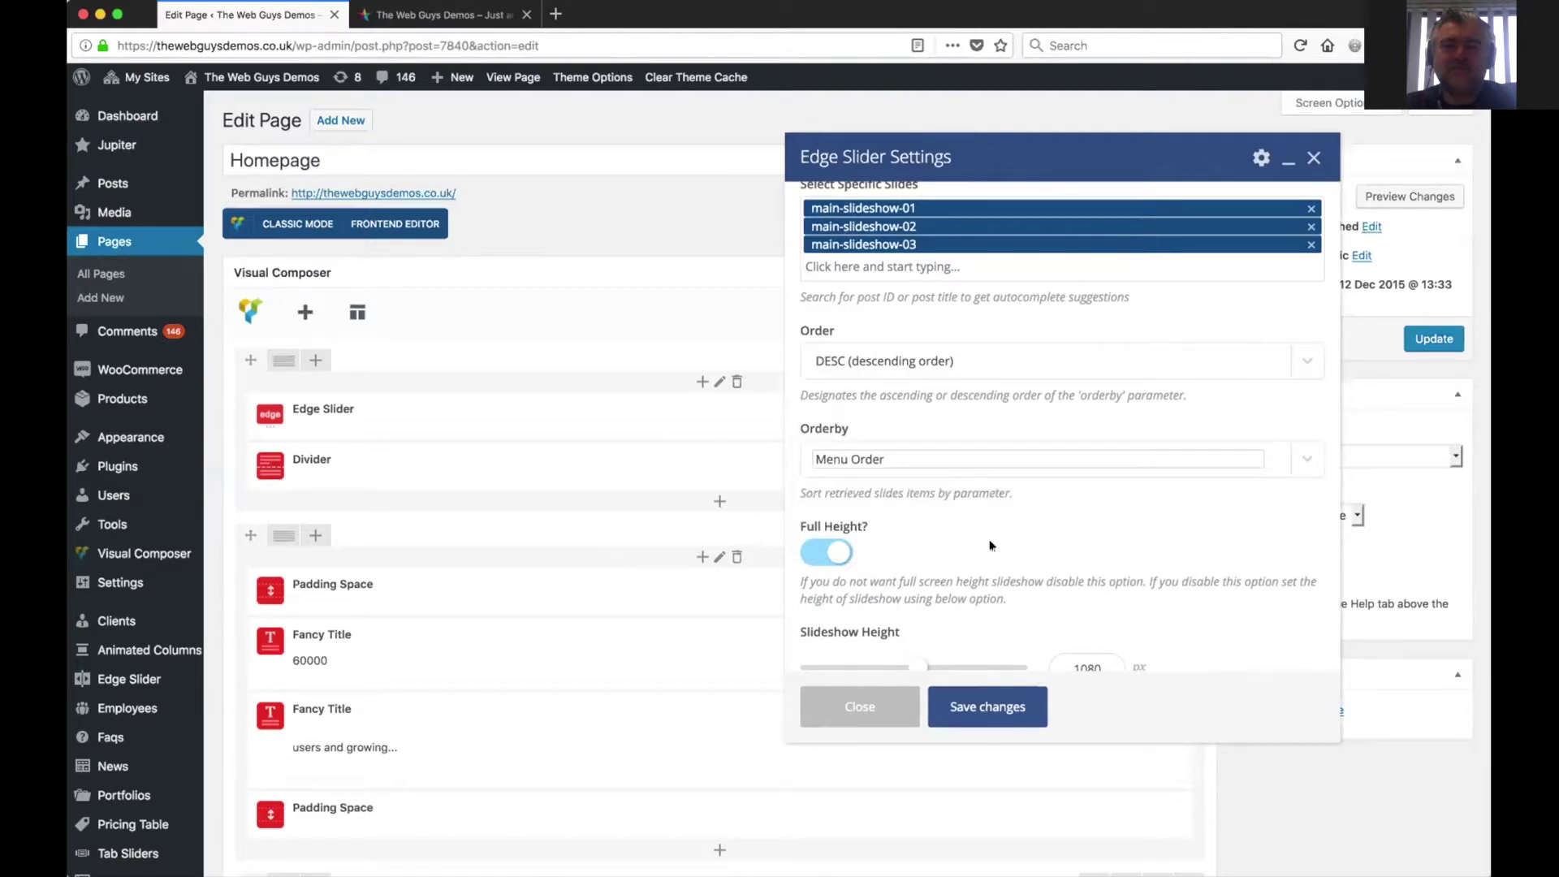
- Review the Edge Slider's height and animation settings, and close the settings without saving
scroll(948, 479, down, 3)
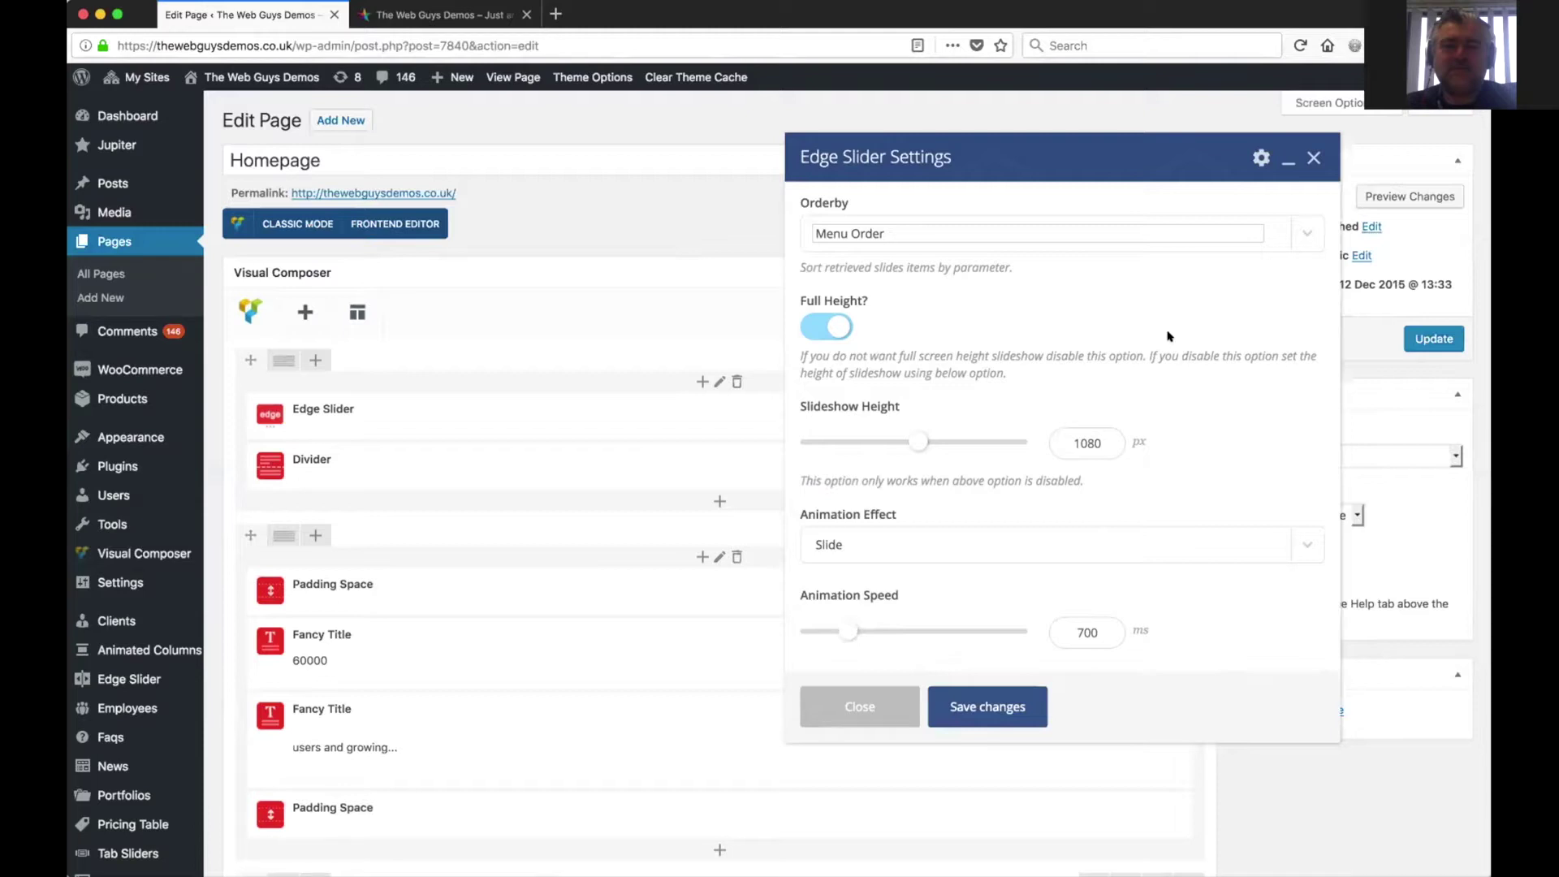
scroll(1158, 449, down, 2)
scroll(1158, 449, up, 6)
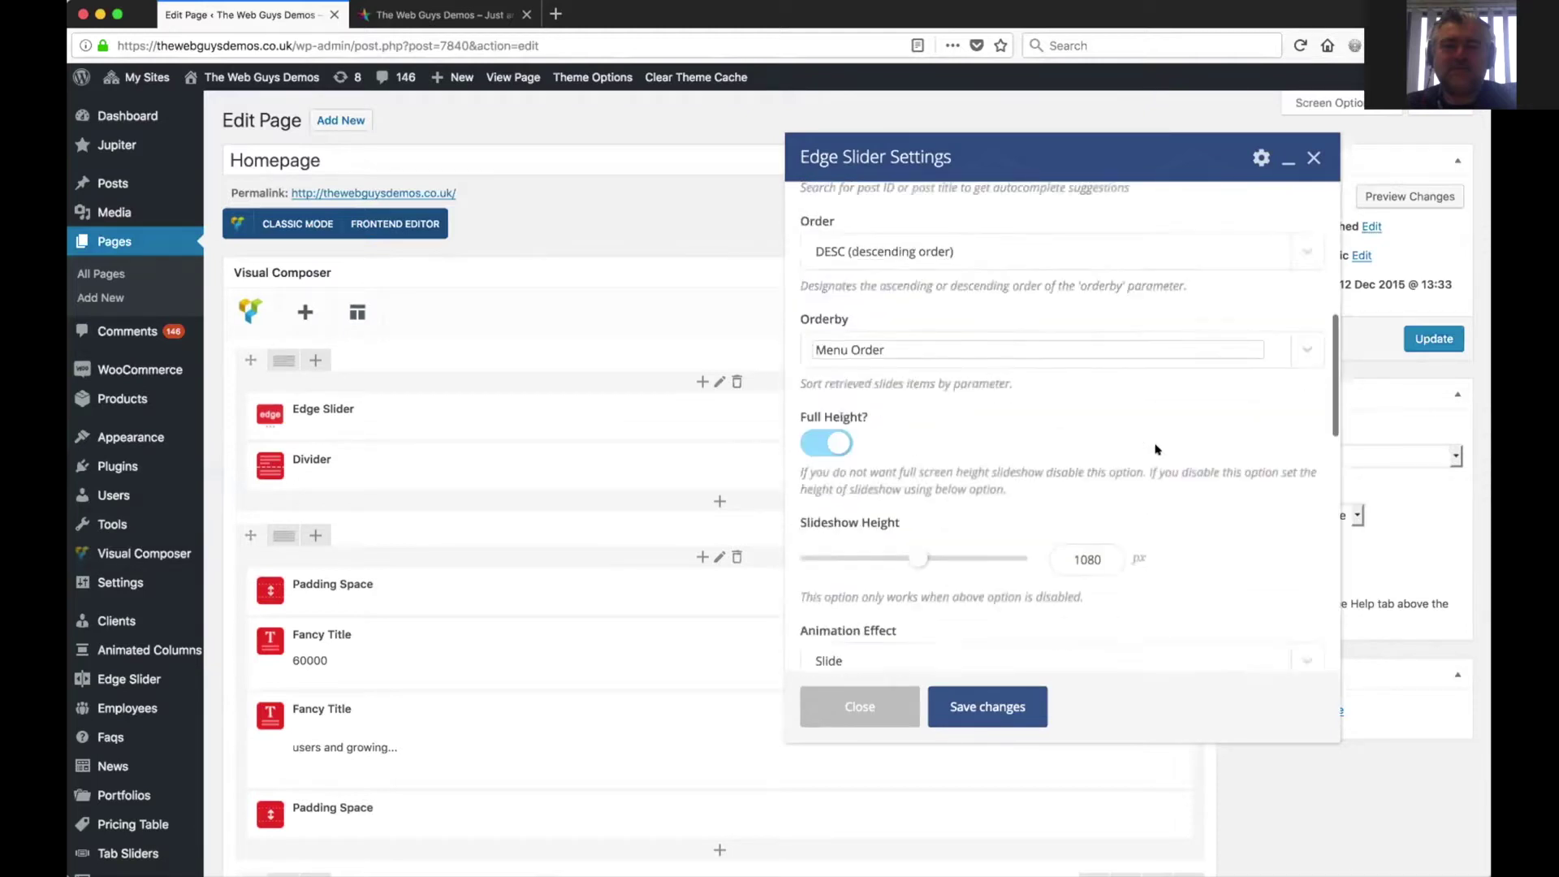
scroll(1158, 449, up, 1)
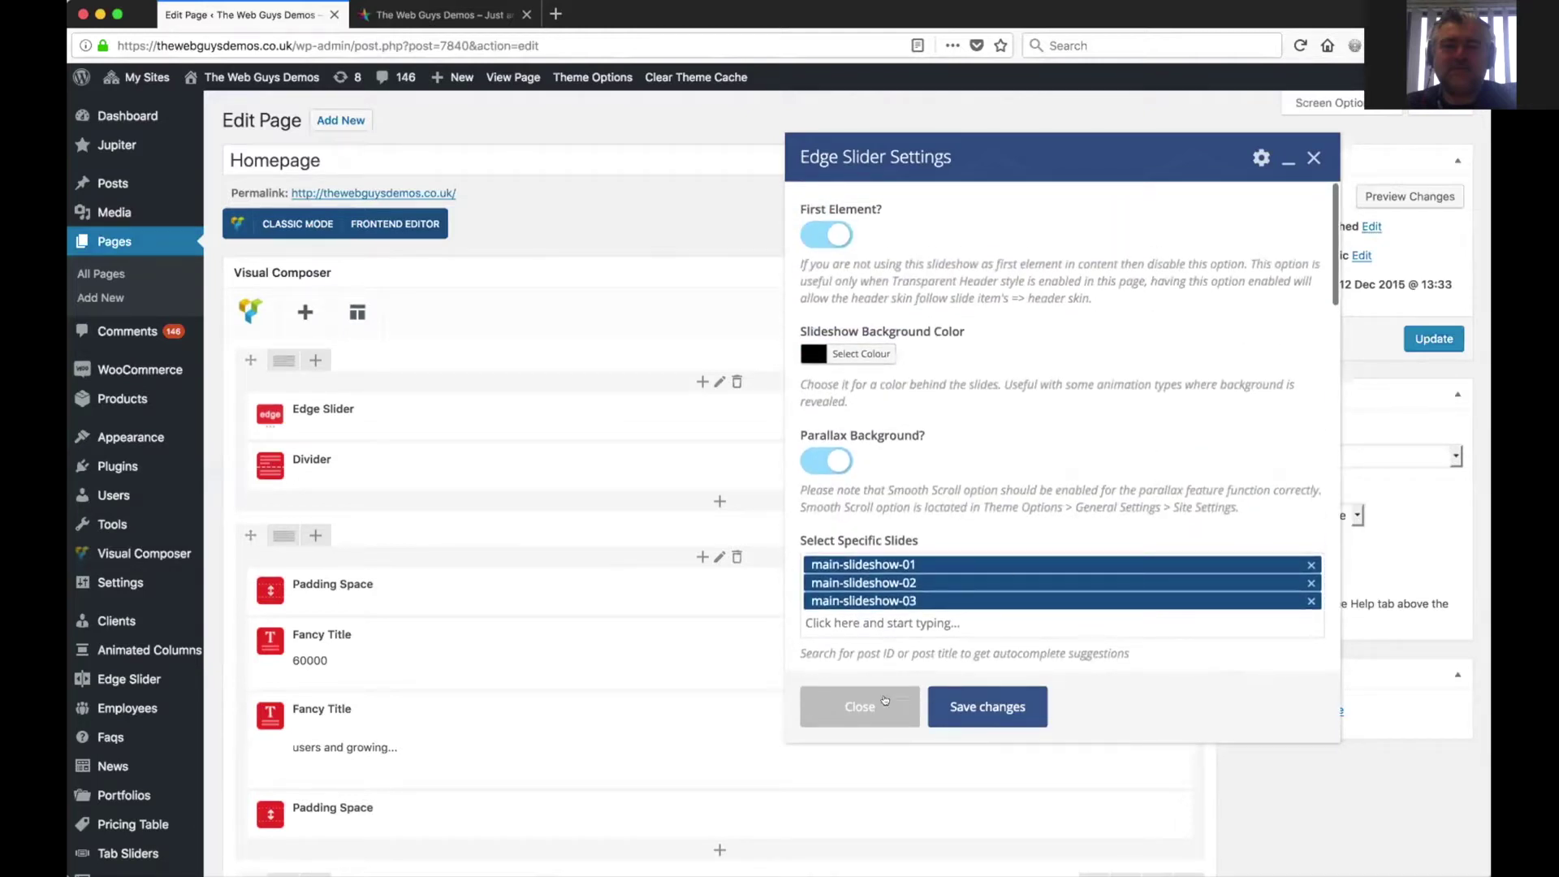
click(1313, 158)
- Look through the Homepage layout down to the Portfolio element, and view the matching Templates grid on the live site
scroll(710, 686, down, 6)
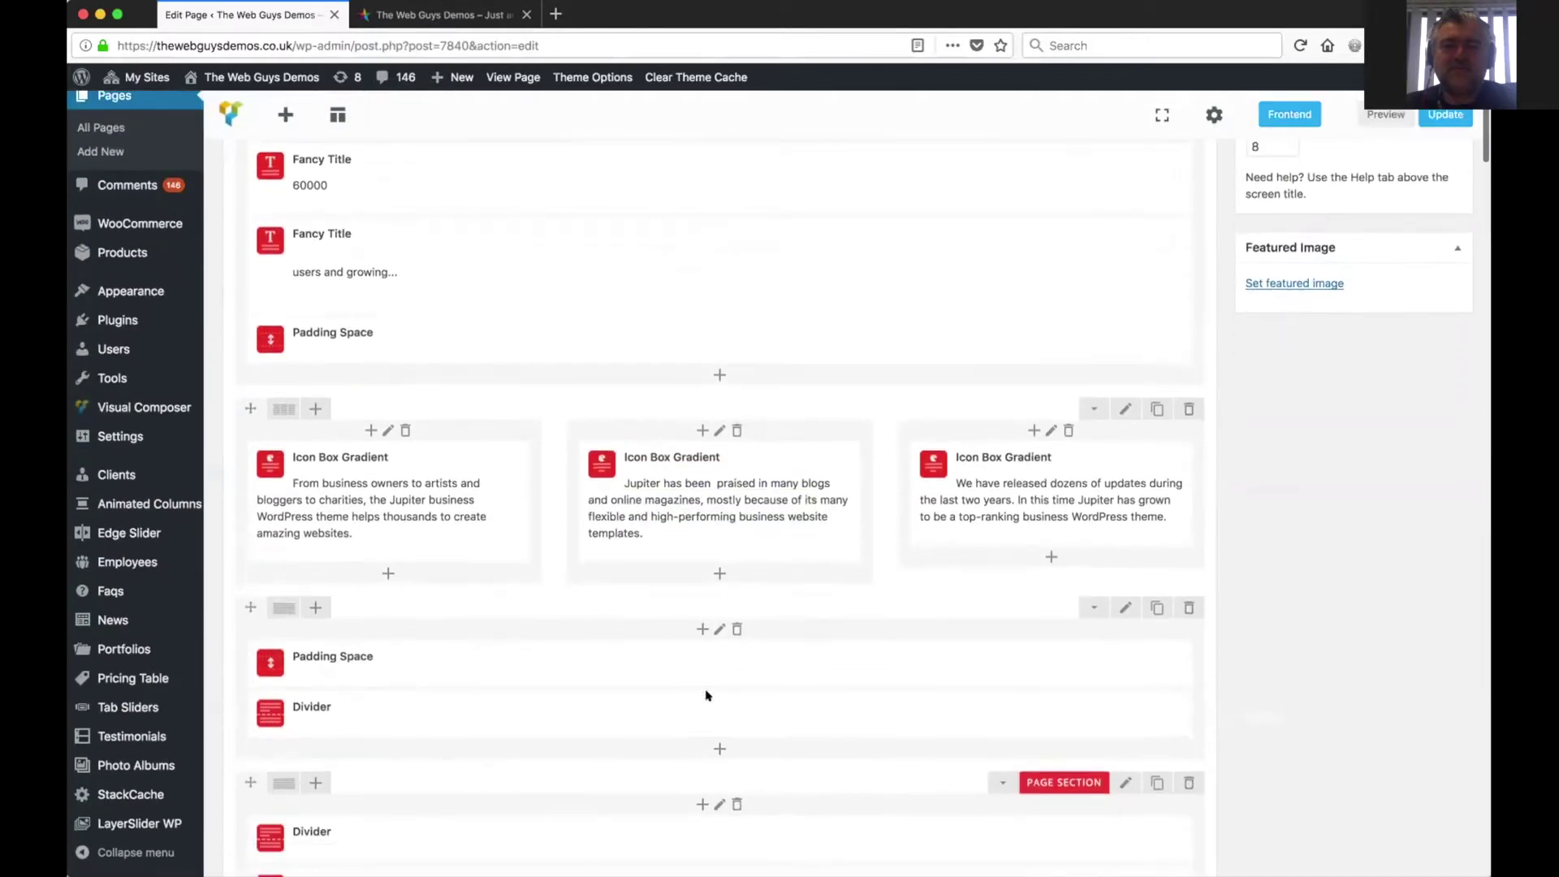
scroll(705, 695, down, 12)
scroll(706, 695, down, 3)
scroll(706, 694, up, 1)
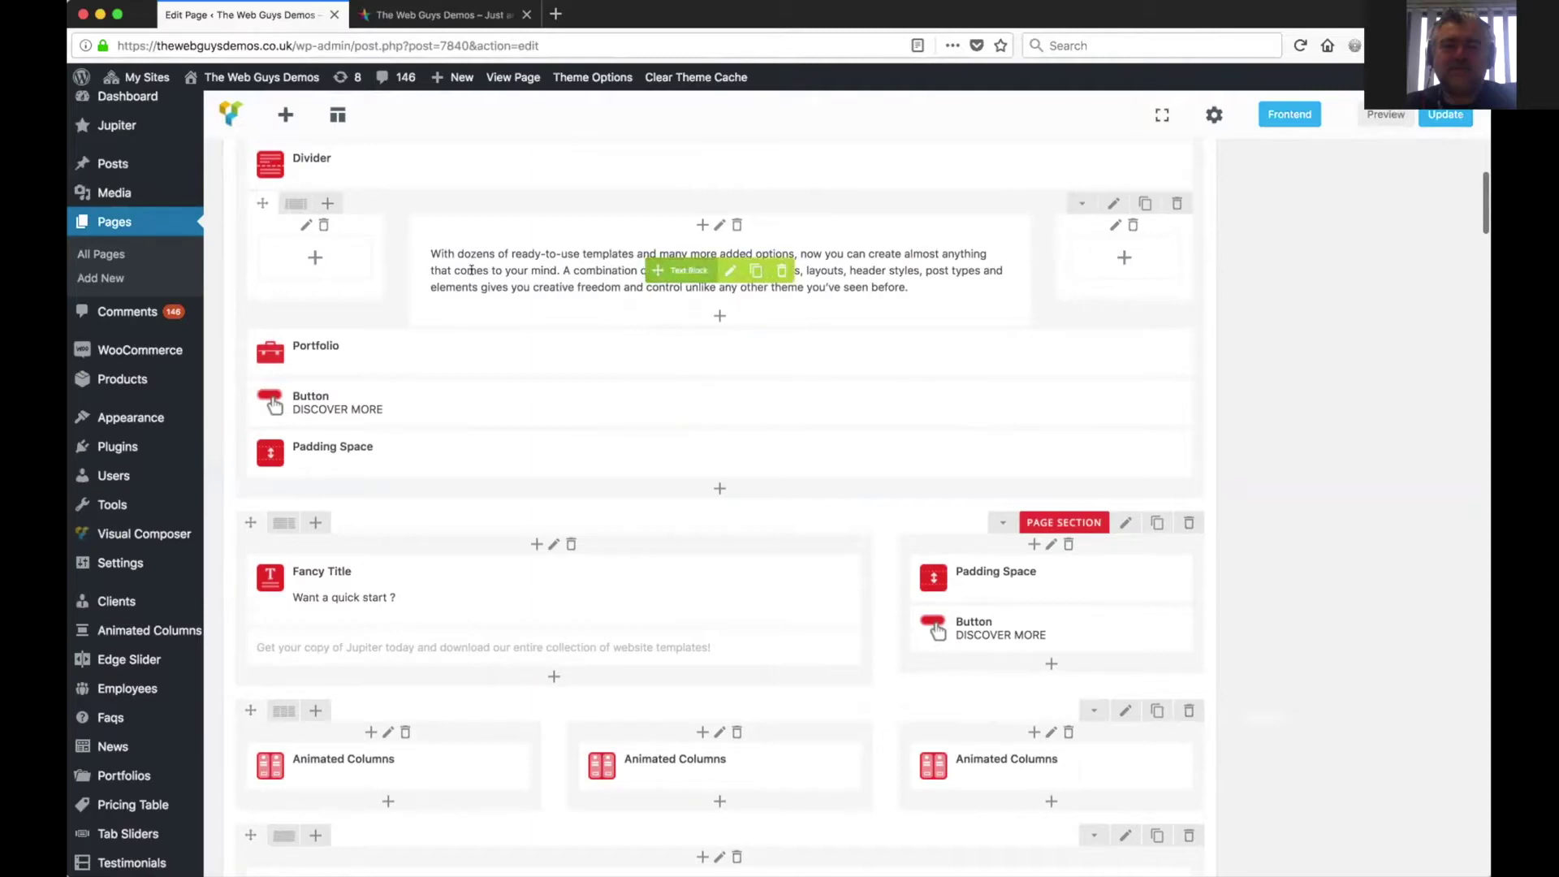
click(424, 7)
scroll(799, 546, down, 10)
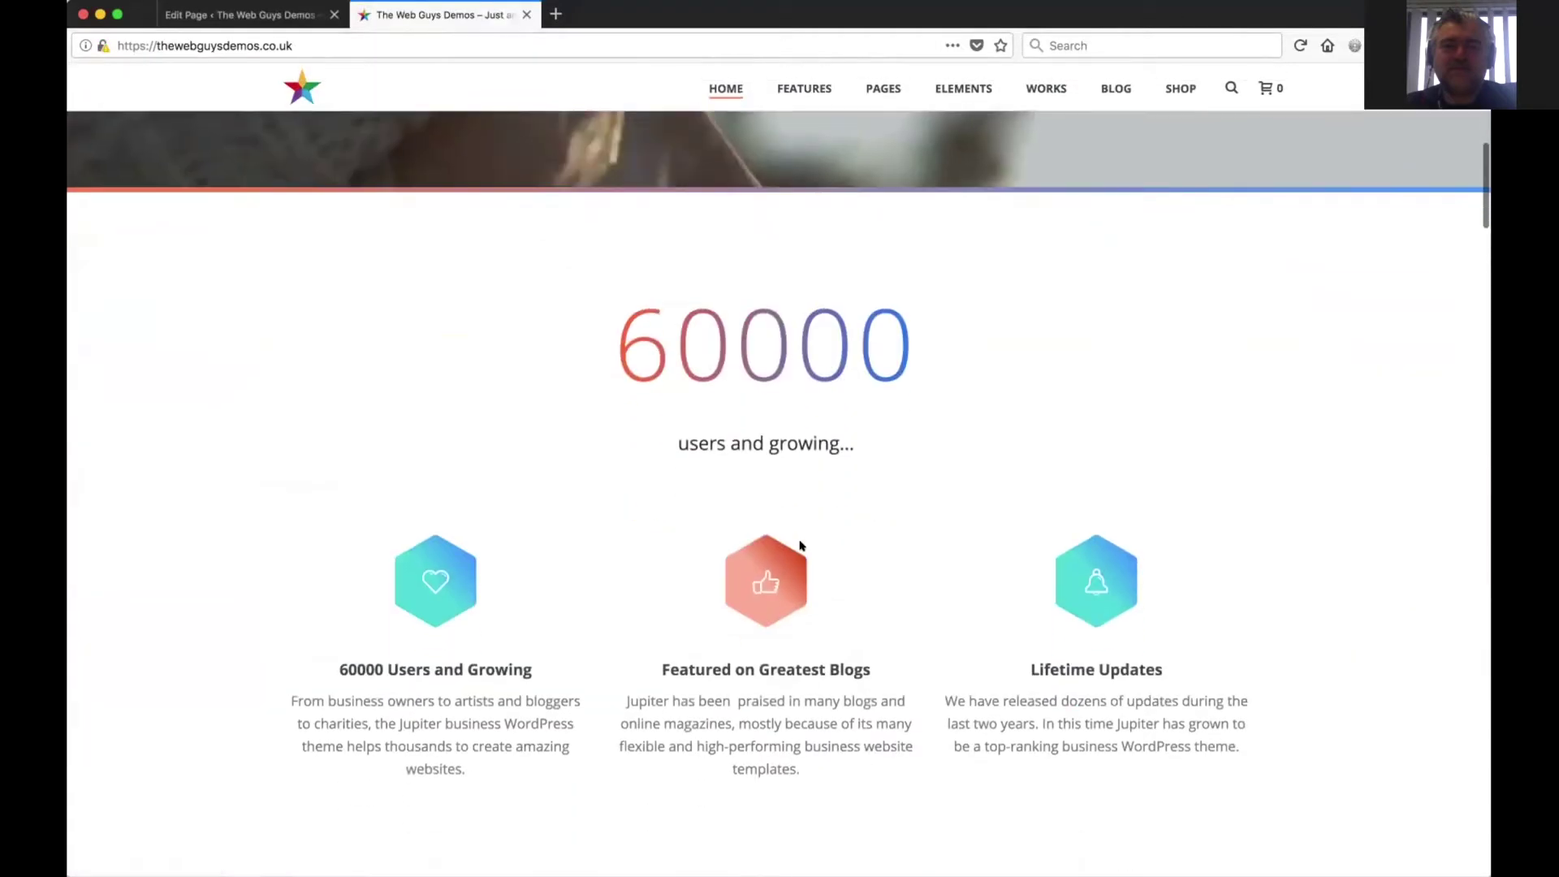
scroll(800, 546, down, 10)
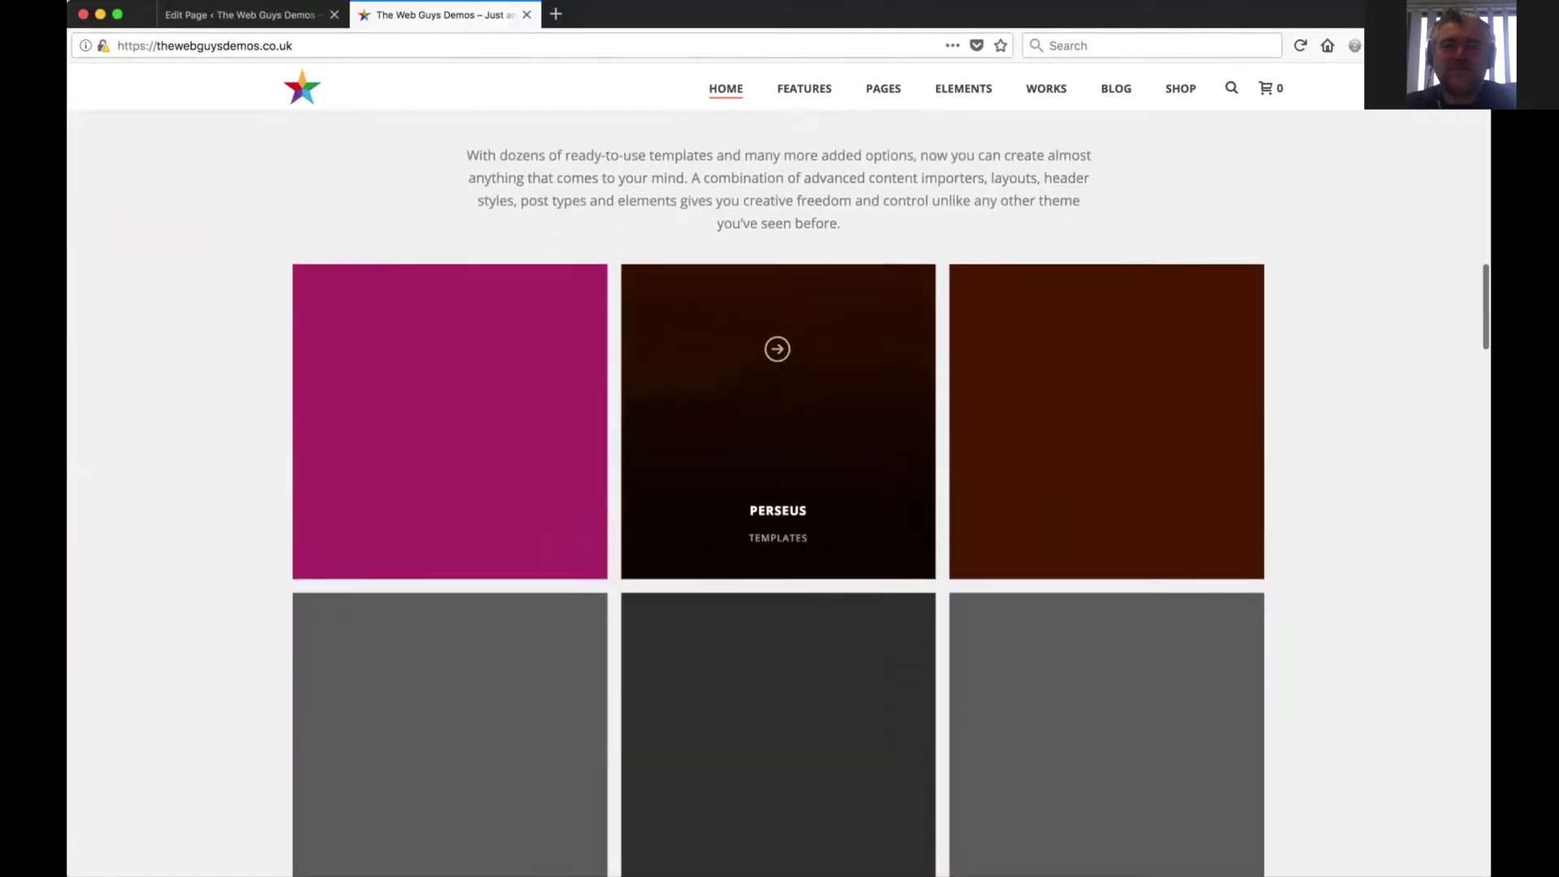
scroll(801, 546, up, 2)
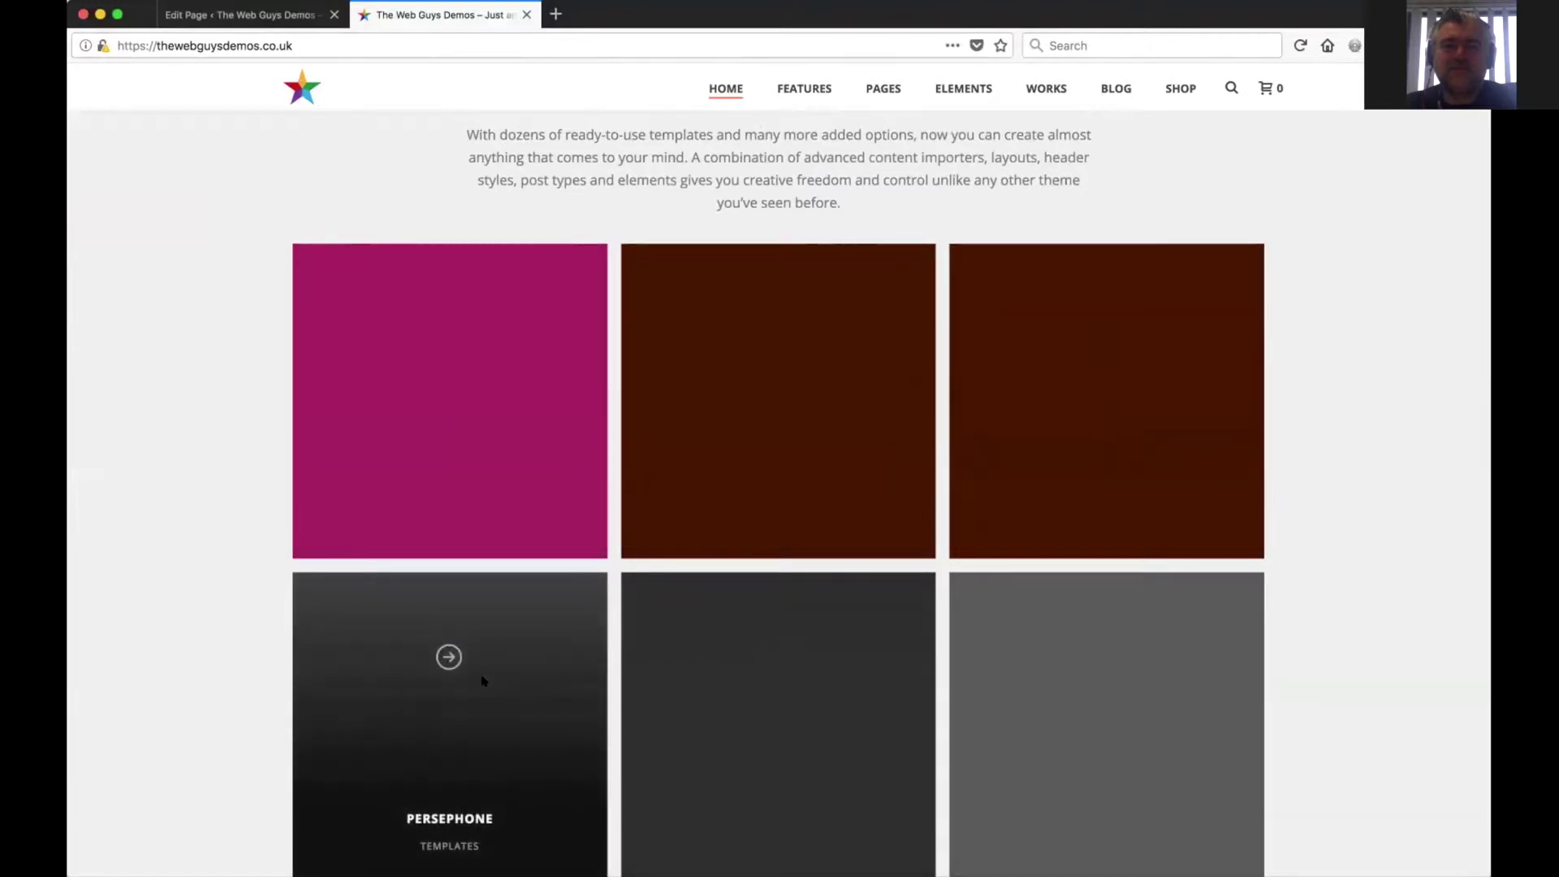
scroll(483, 680, down, 1)
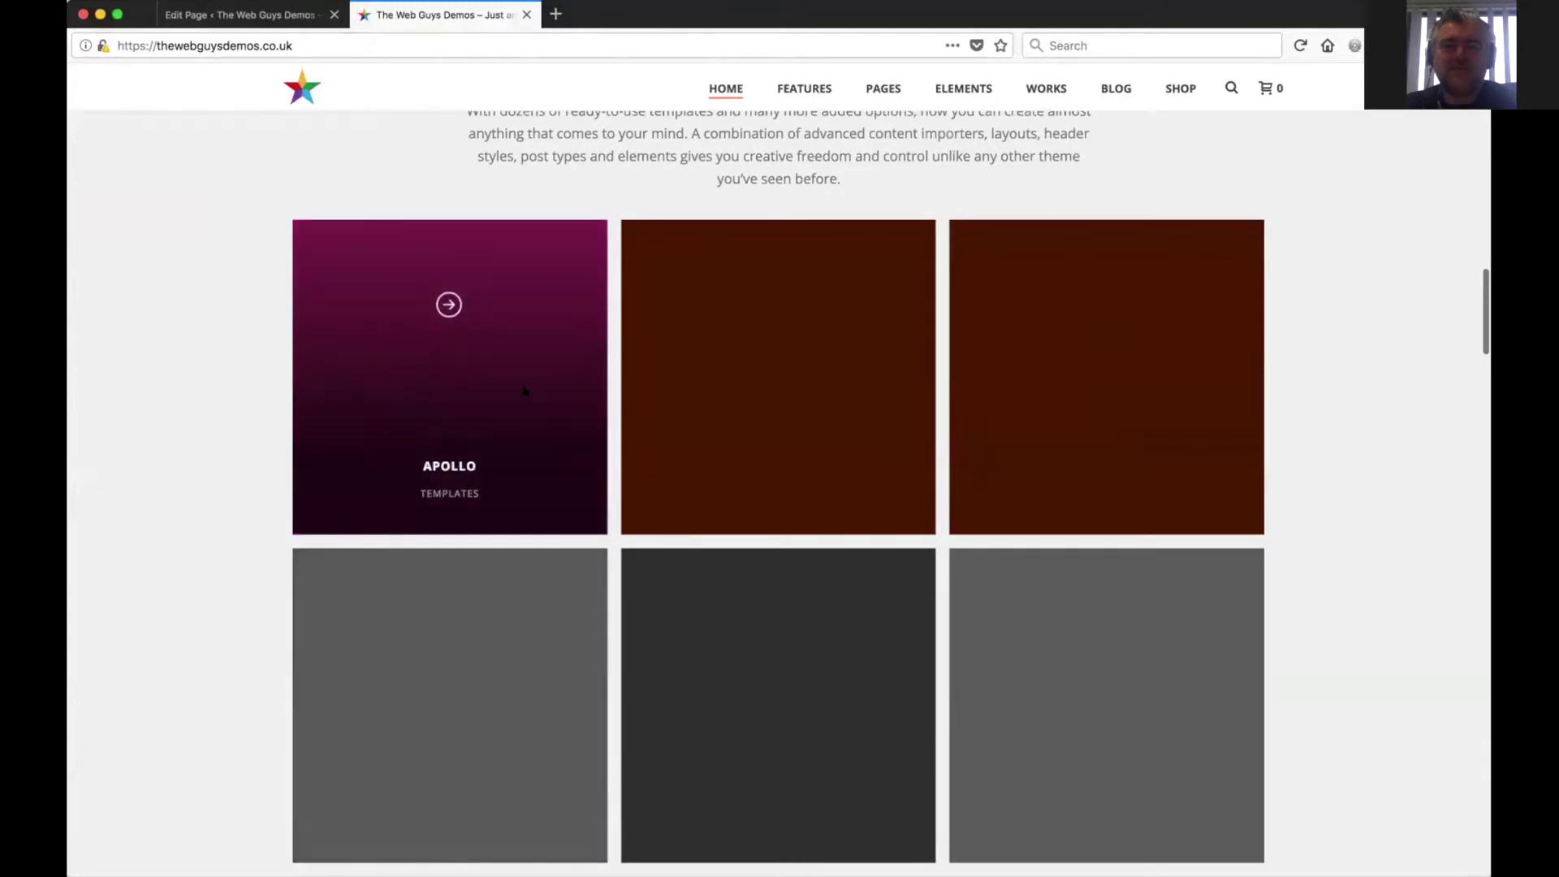
scroll(576, 458, up, 3)
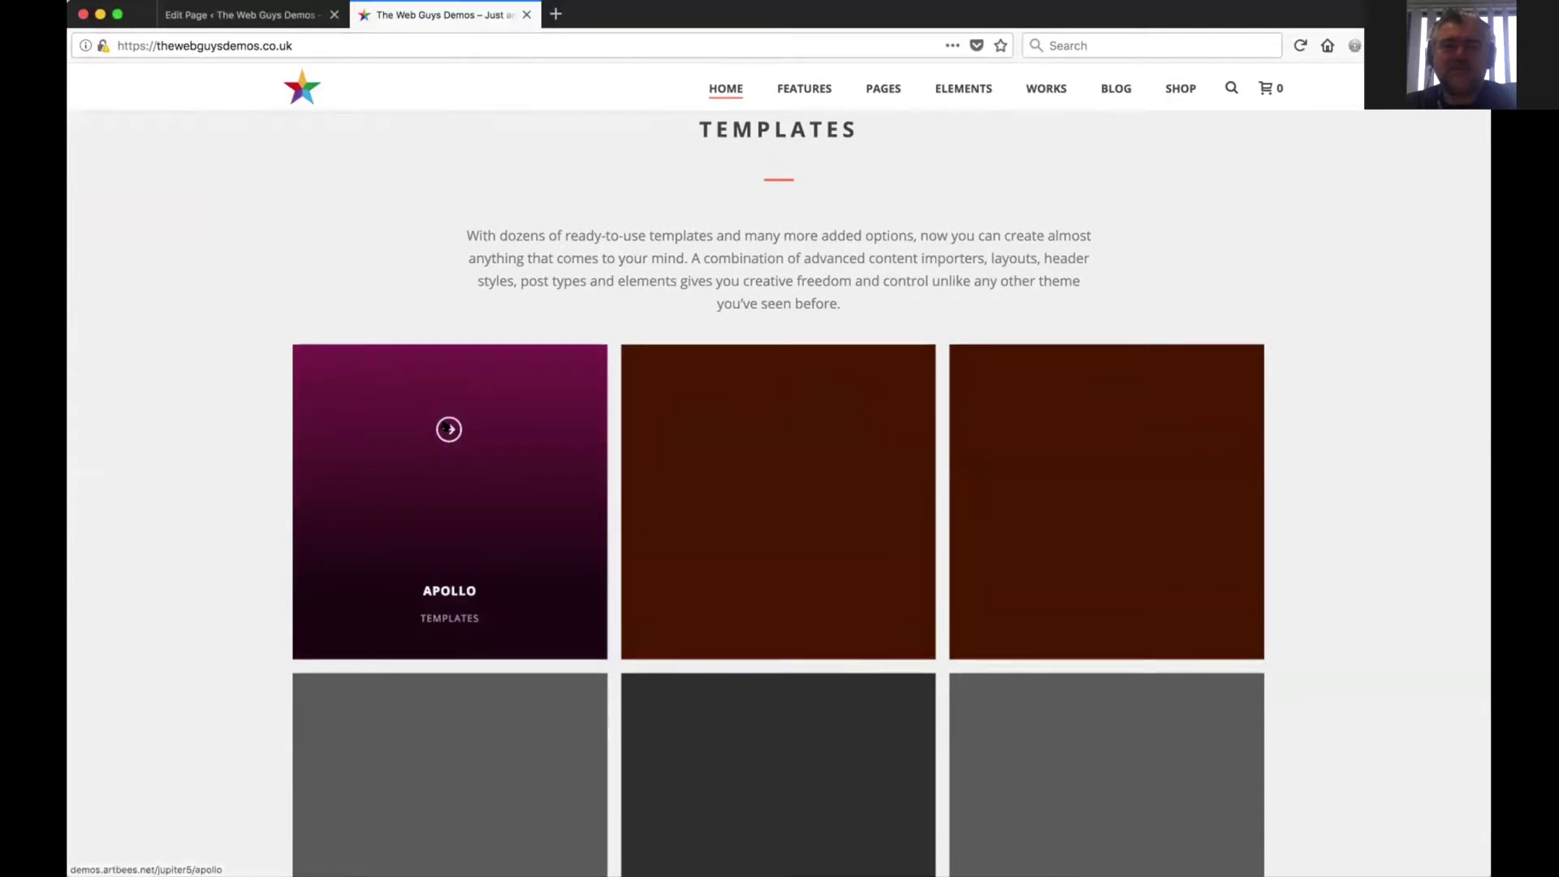
- Open the Apollo template demo from the live portfolio grid, and close it to return to the Templates section
click(449, 429)
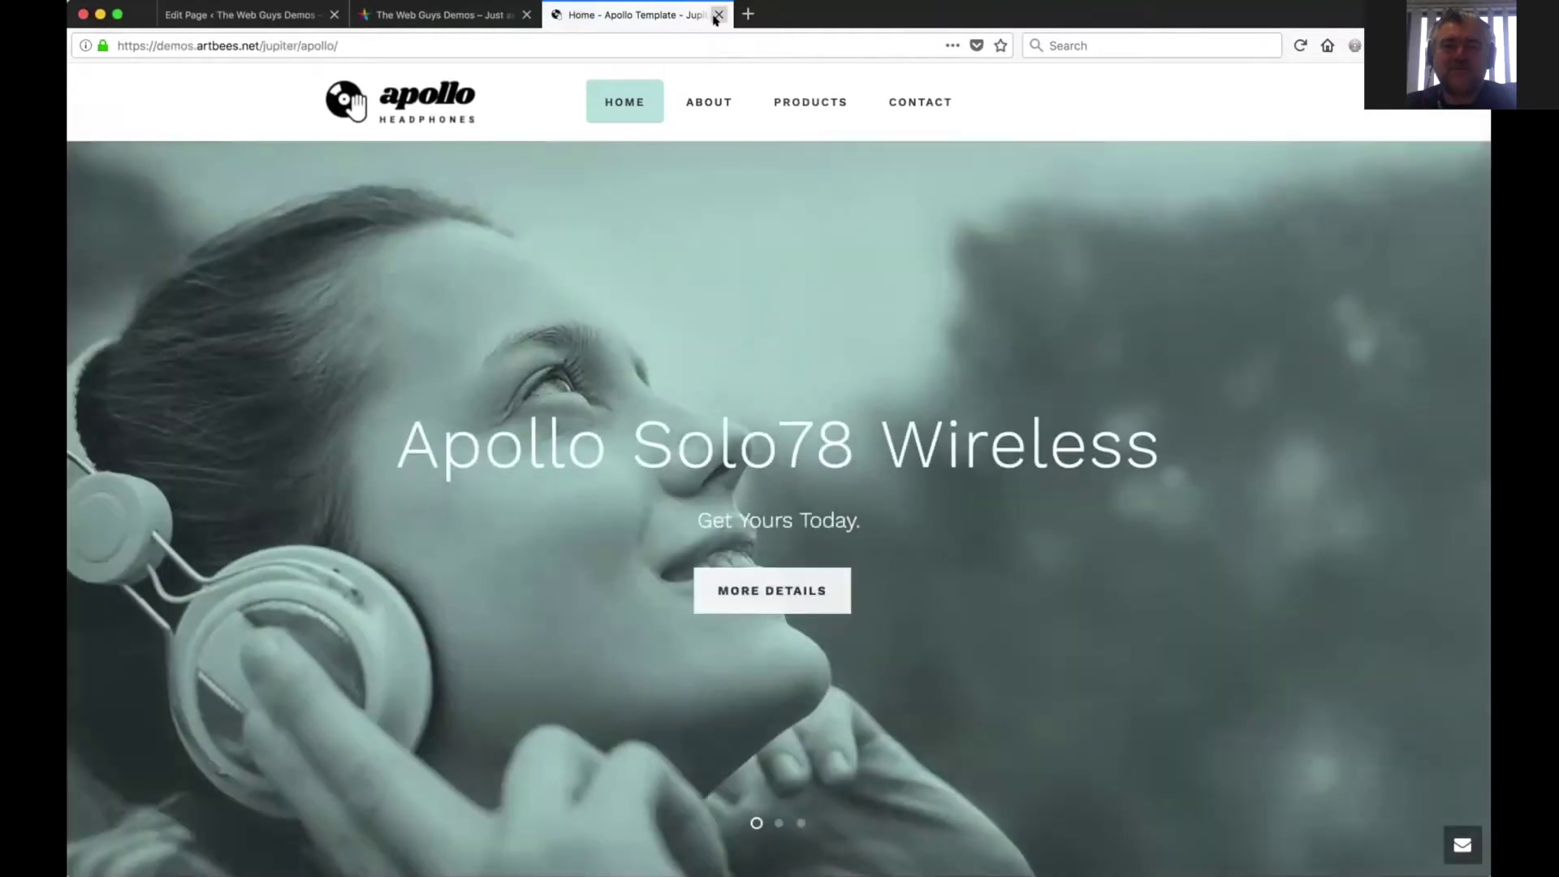
click(717, 15)
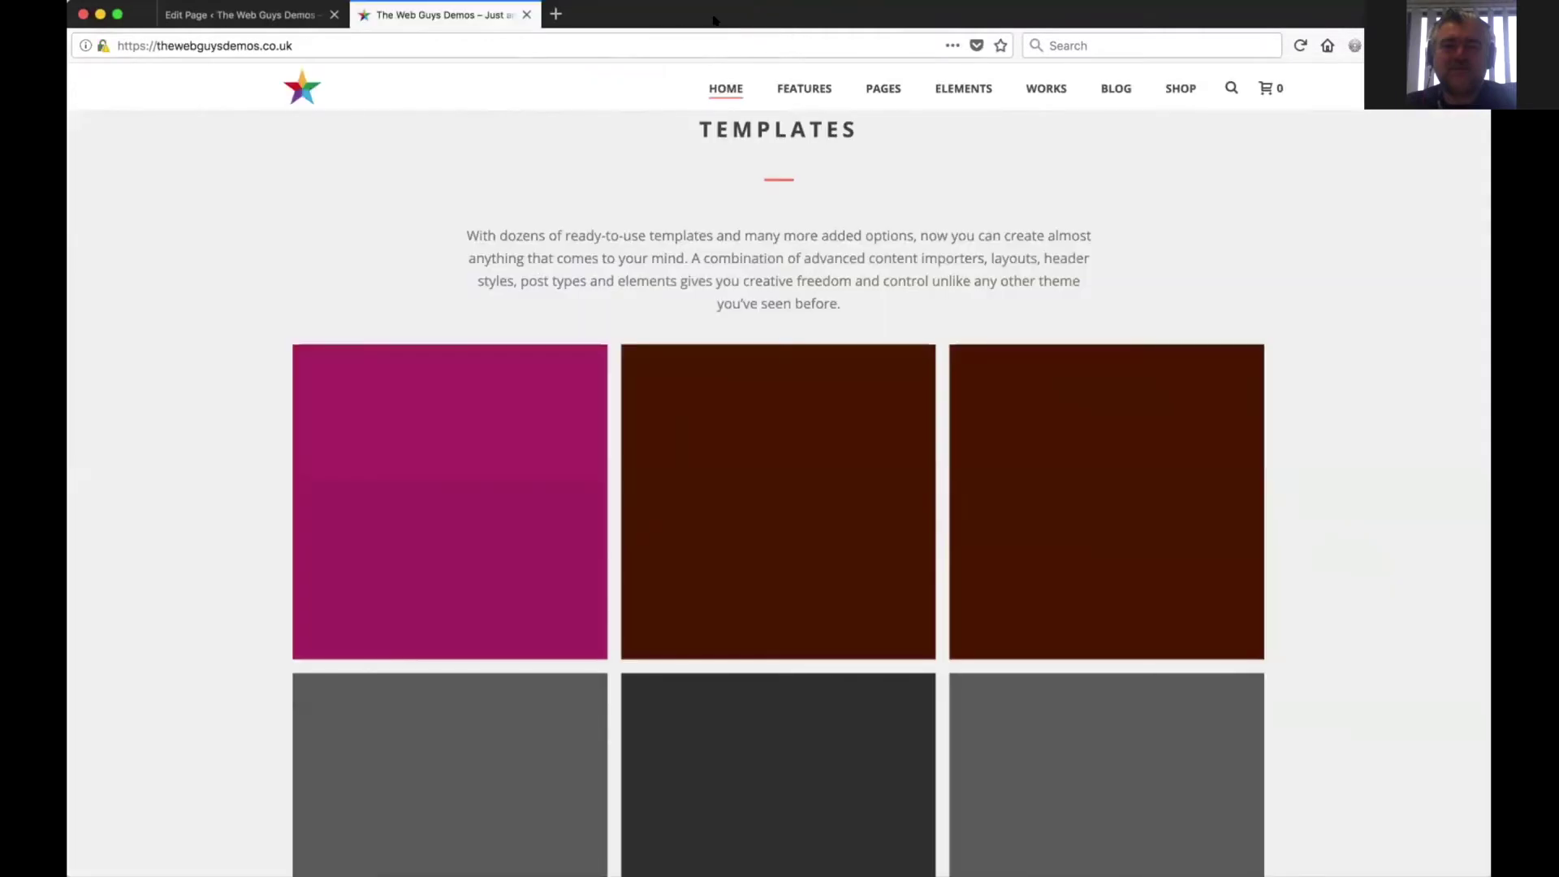
scroll(626, 601, down, 2)
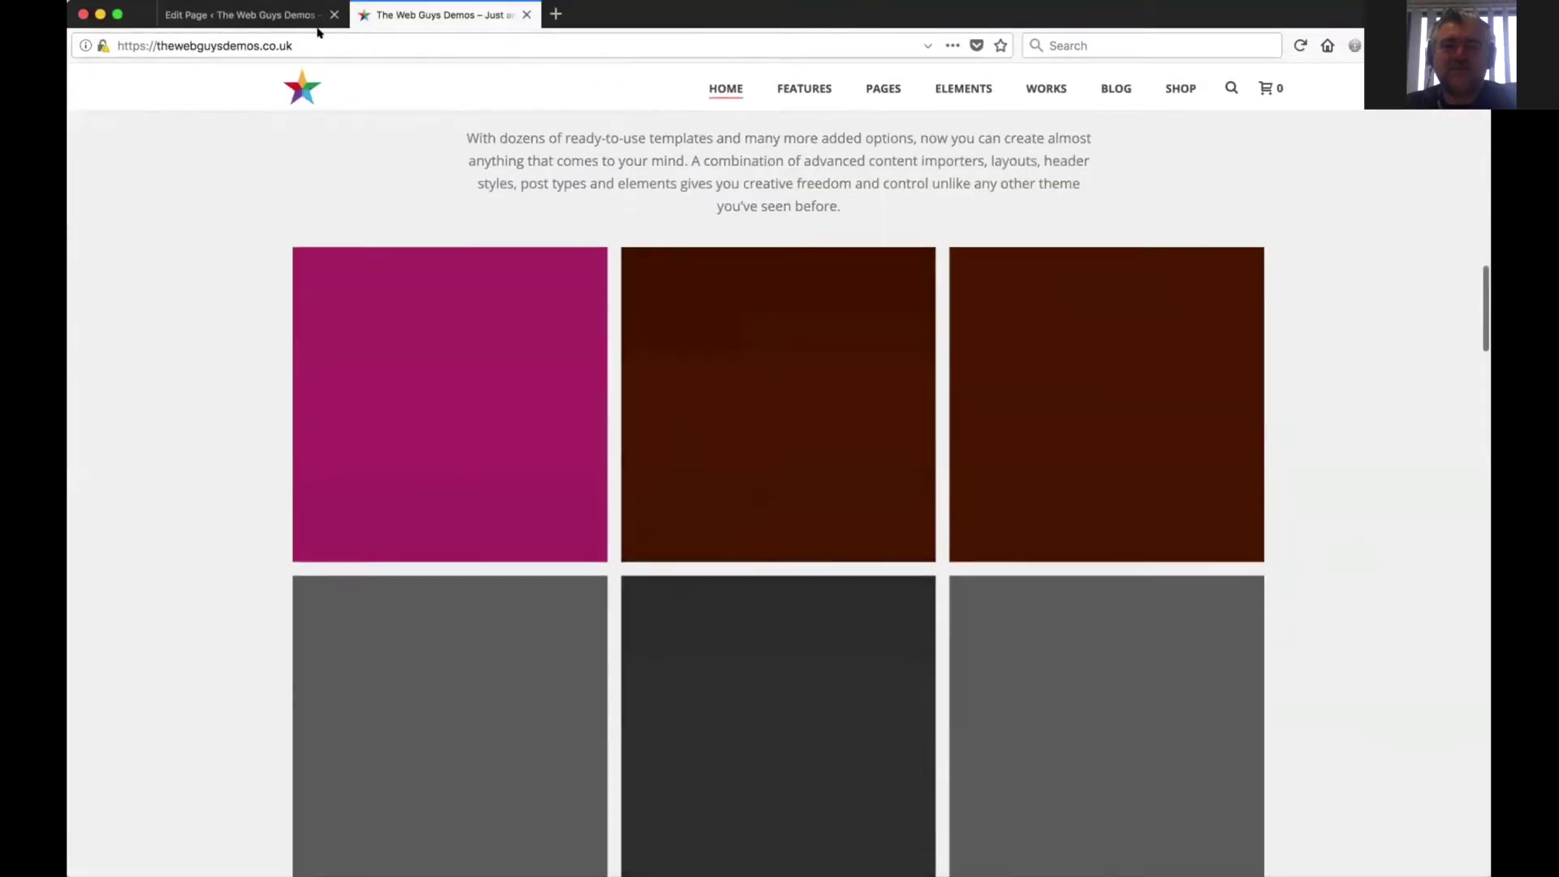
- Open the Portfolio element's settings in the Homepage editor and view the available Style options, keeping Grid
click(260, 12)
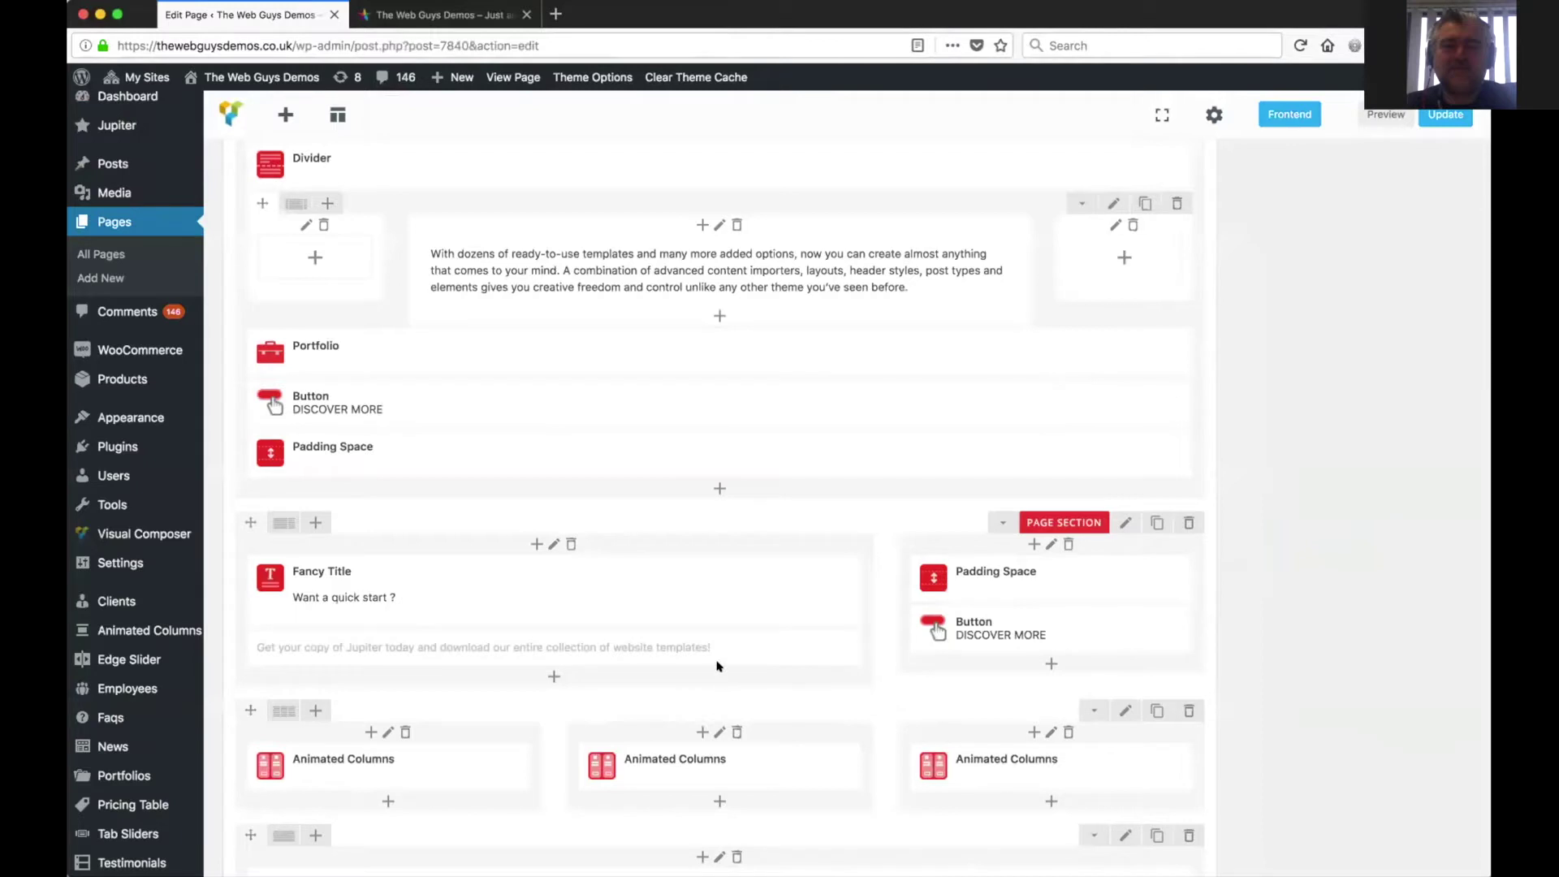
mouse_move(714, 345)
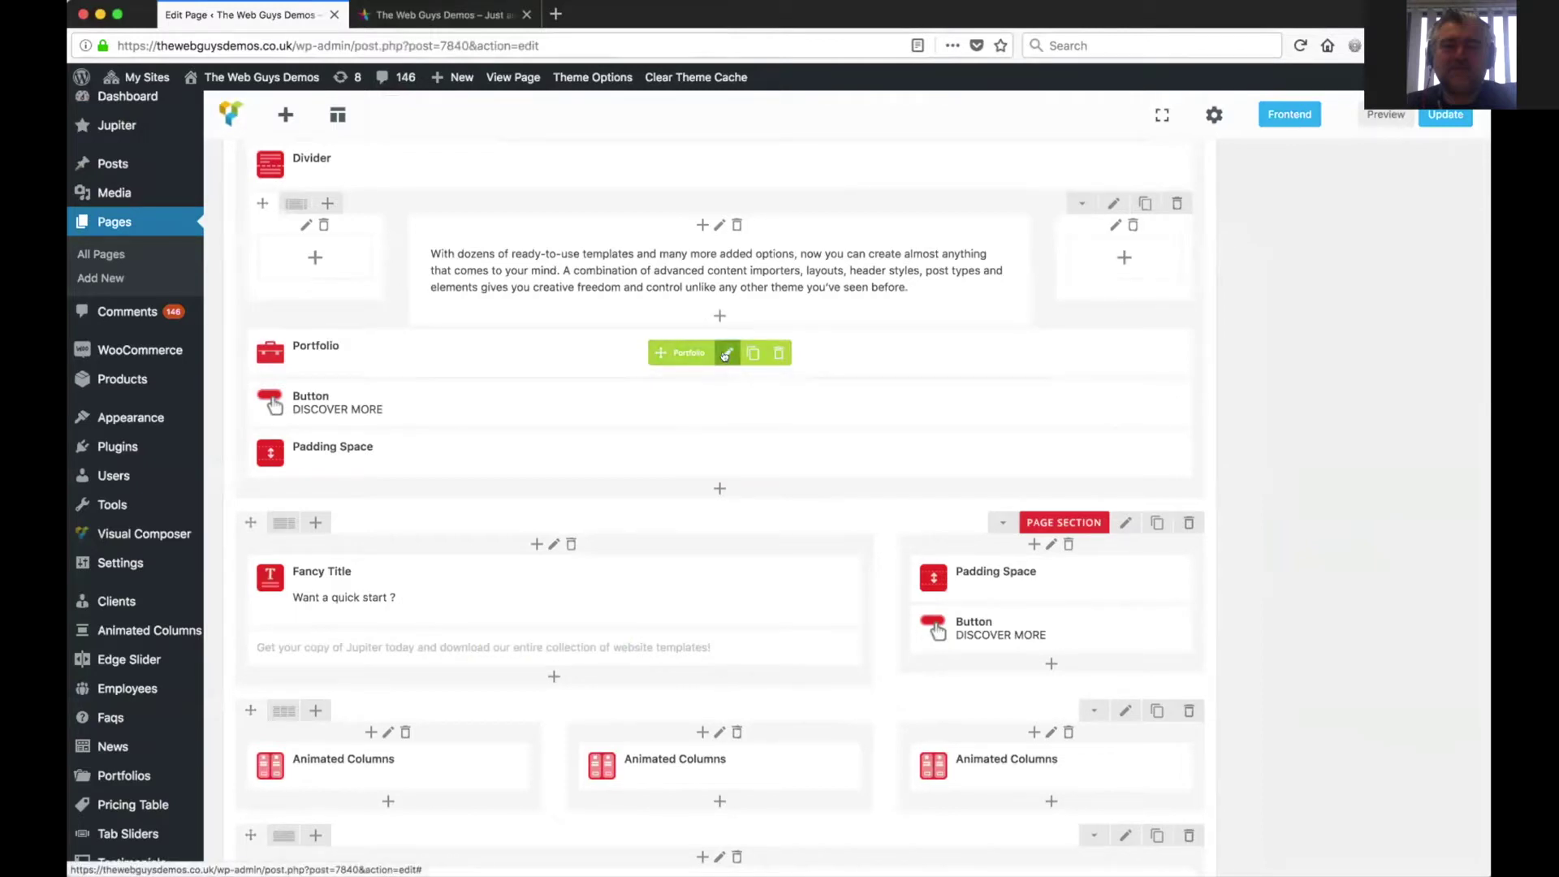
click(725, 355)
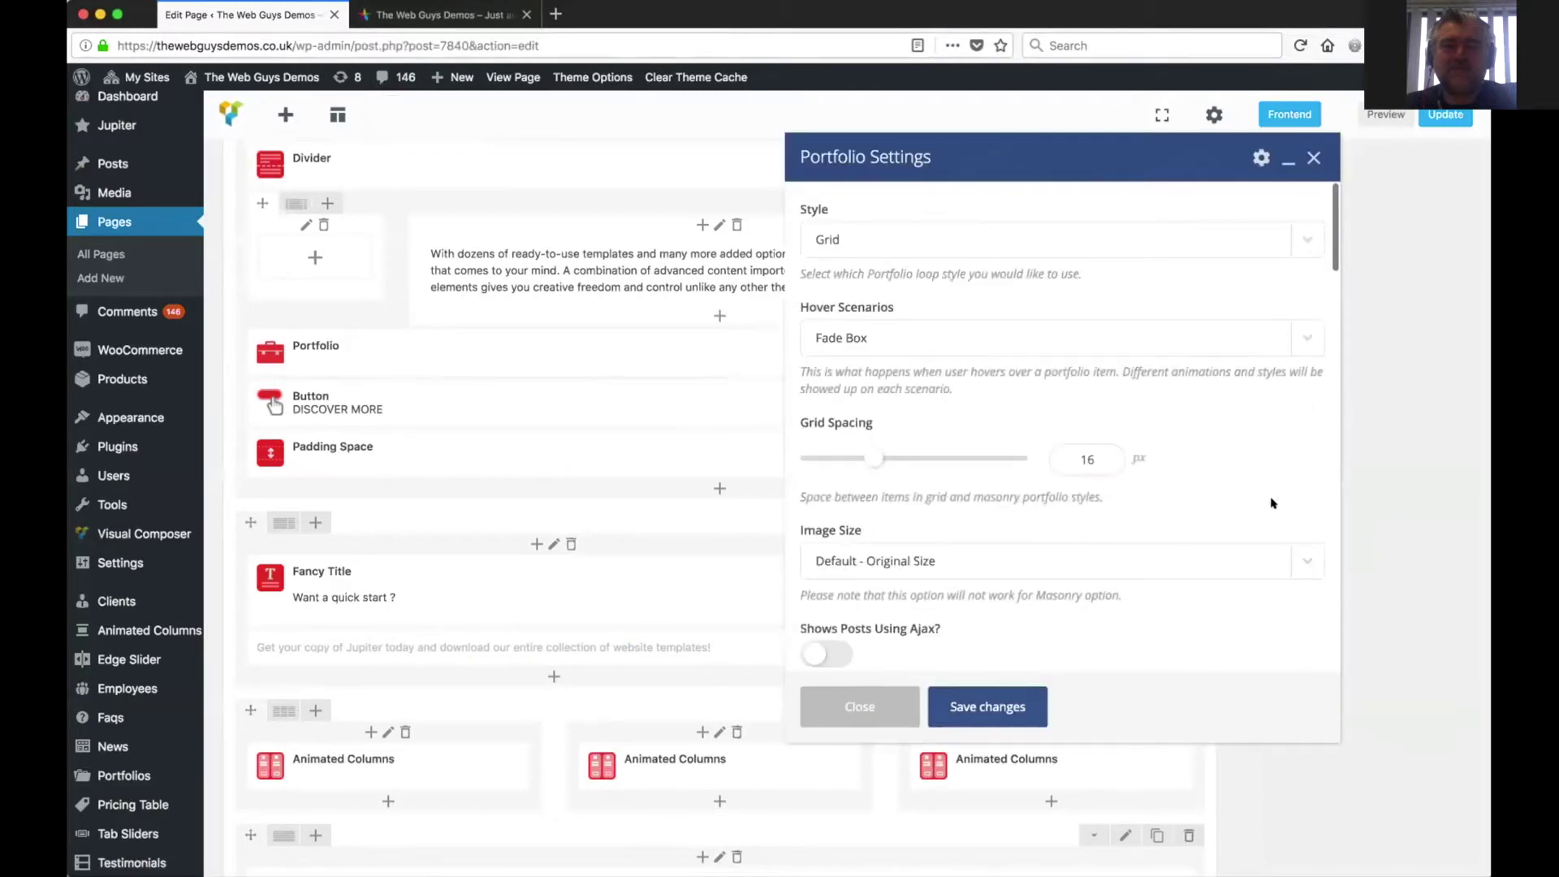
click(1045, 242)
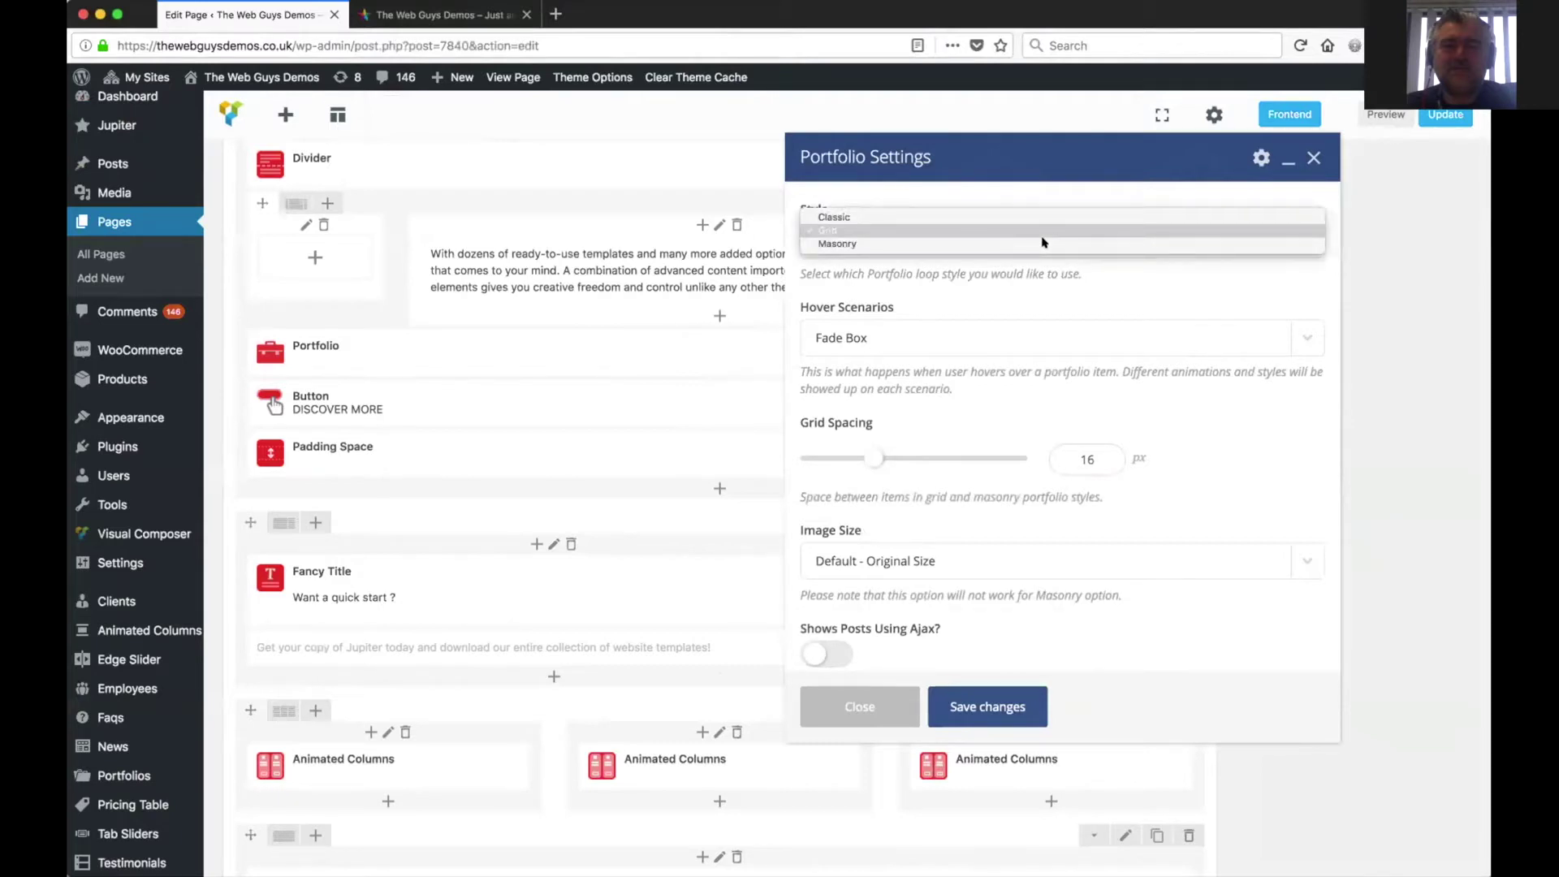
click(1058, 288)
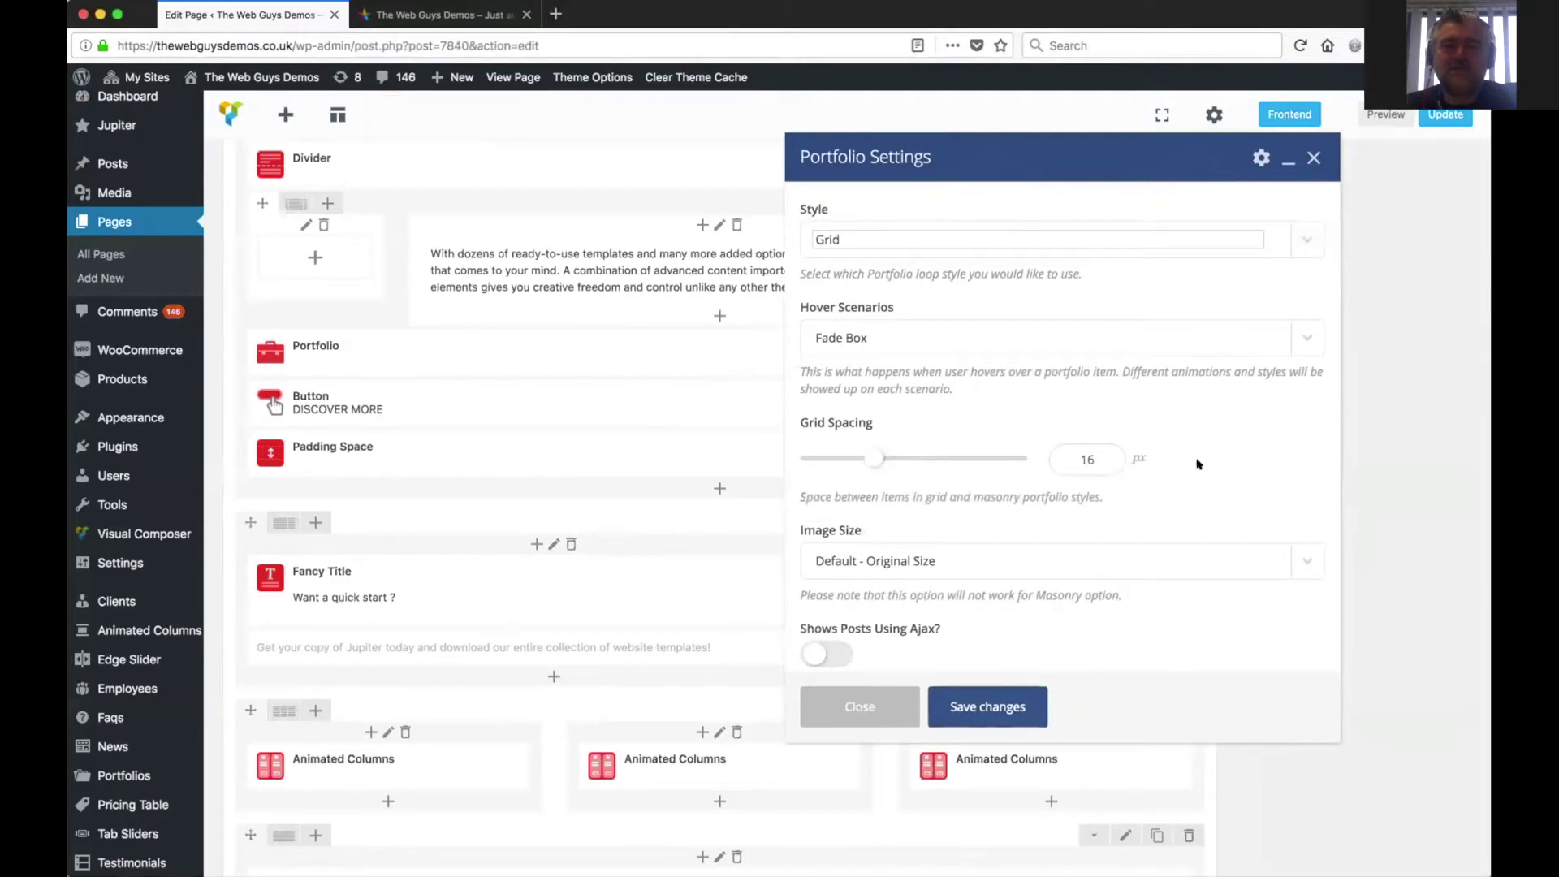
- Review the Portfolio element's category, post, author, pagination, order and target settings, and close them without saving
scroll(1198, 464, down, 5)
scroll(1197, 464, down, 6)
scroll(1198, 464, down, 6)
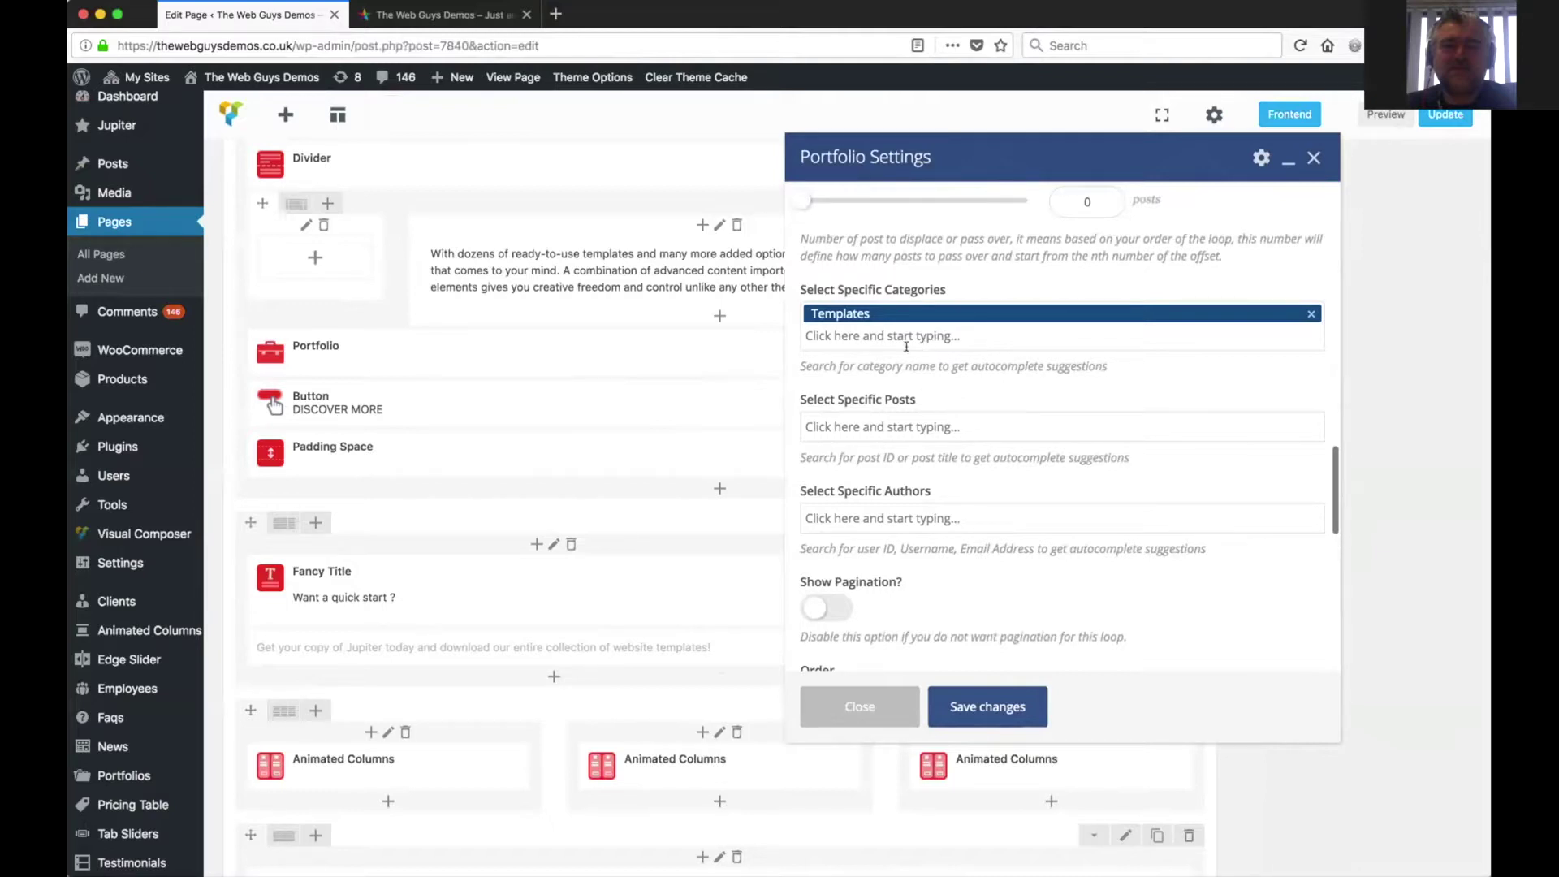
scroll(938, 471, down, 6)
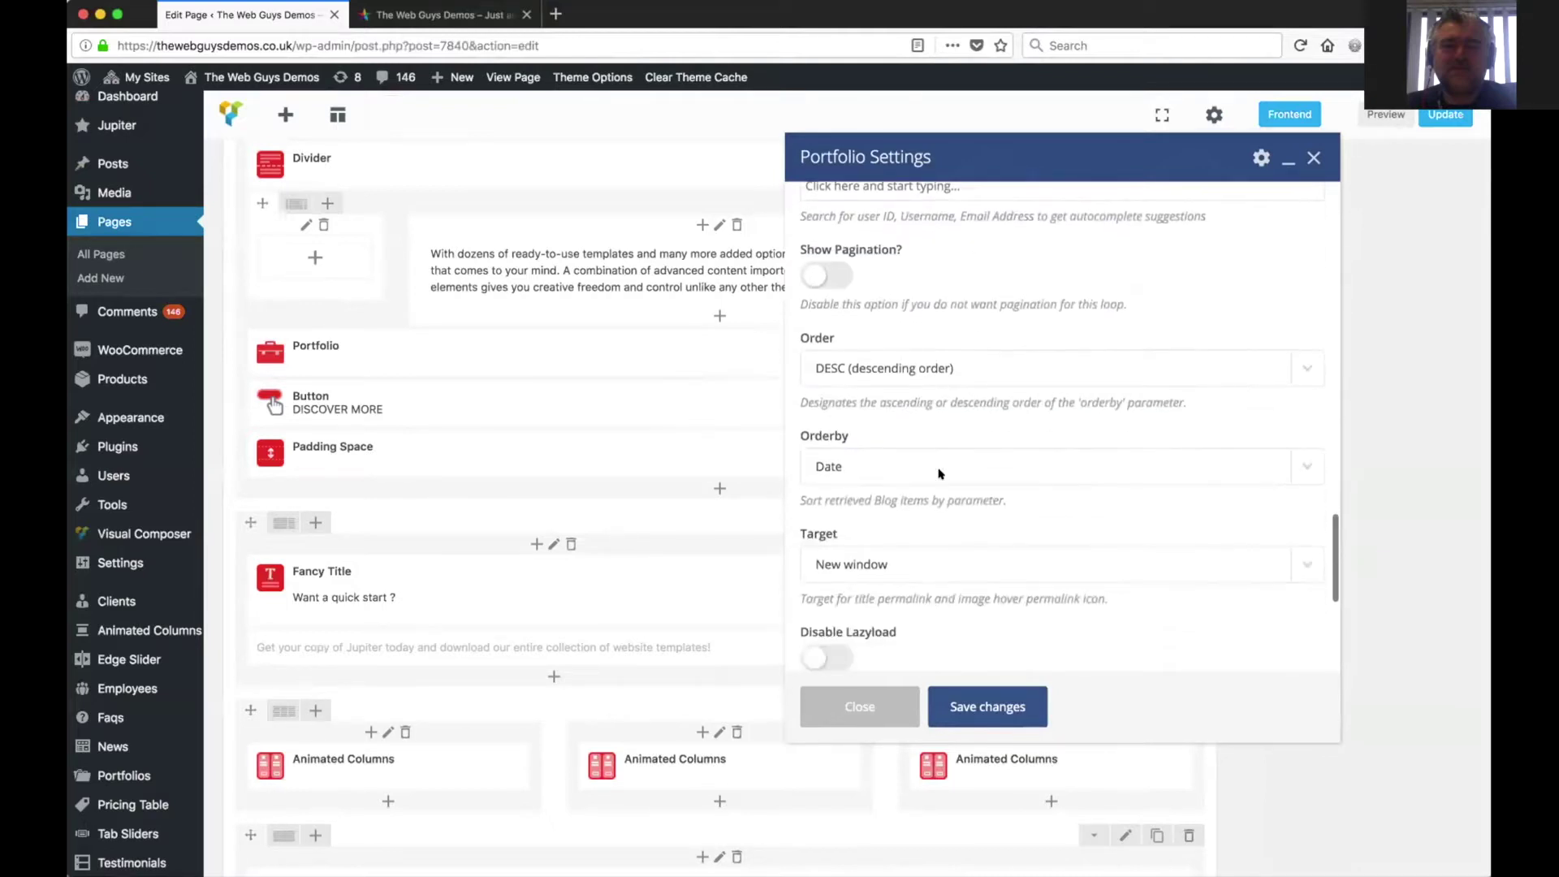
scroll(938, 473, up, 3)
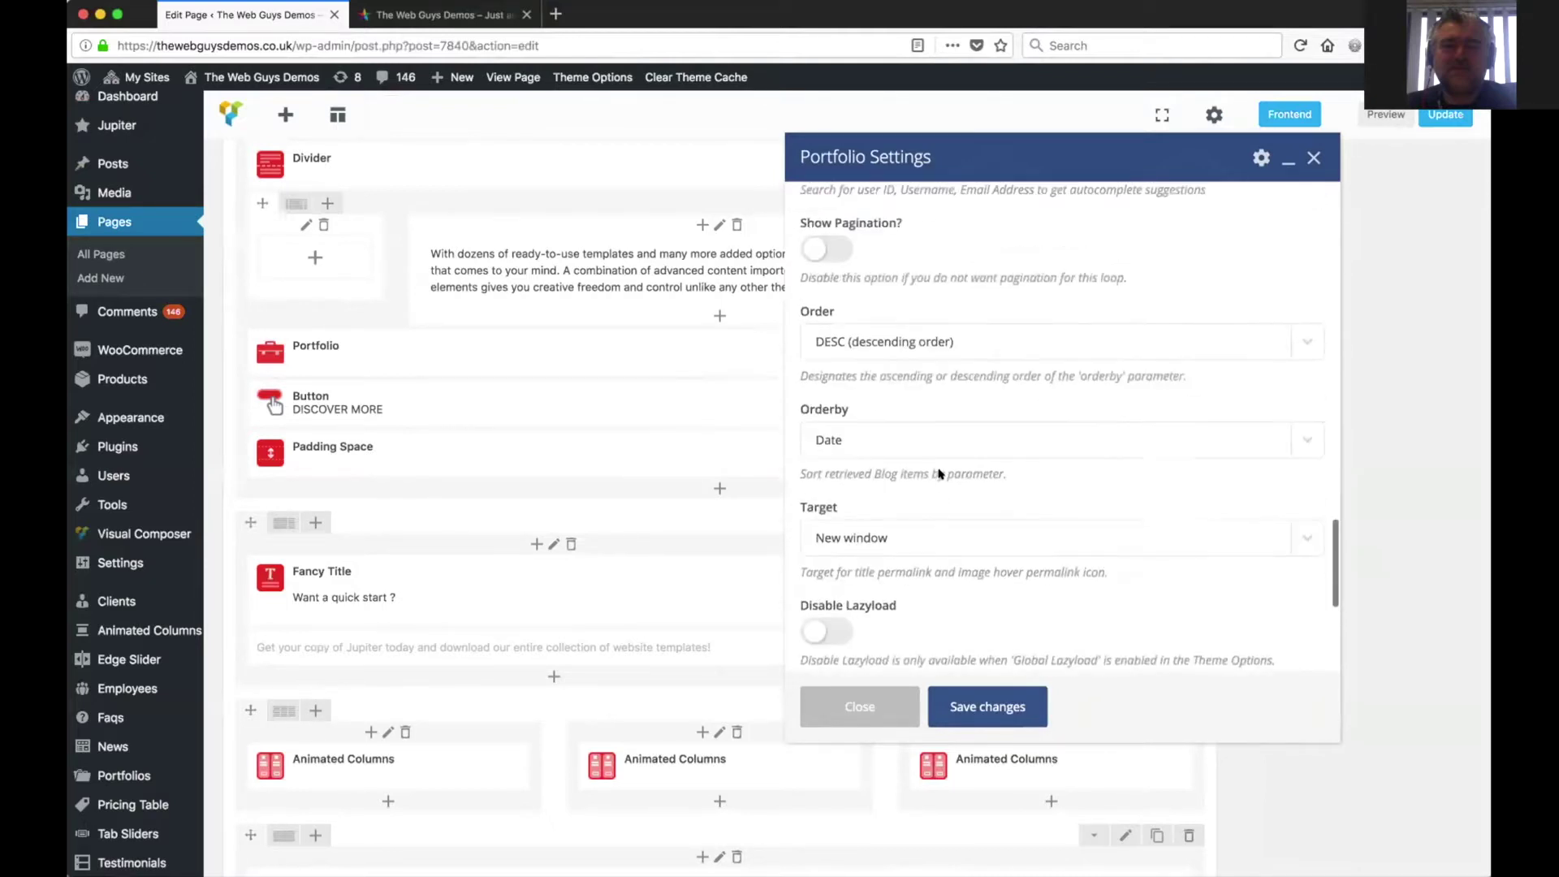
click(868, 706)
- Examine the theme's custom content types in the WordPress admin, including Animated Columns, Edge Slider, Employees, News, Portfolios and Testimonials
scroll(753, 406, up, 3)
scroll(753, 403, up, 1)
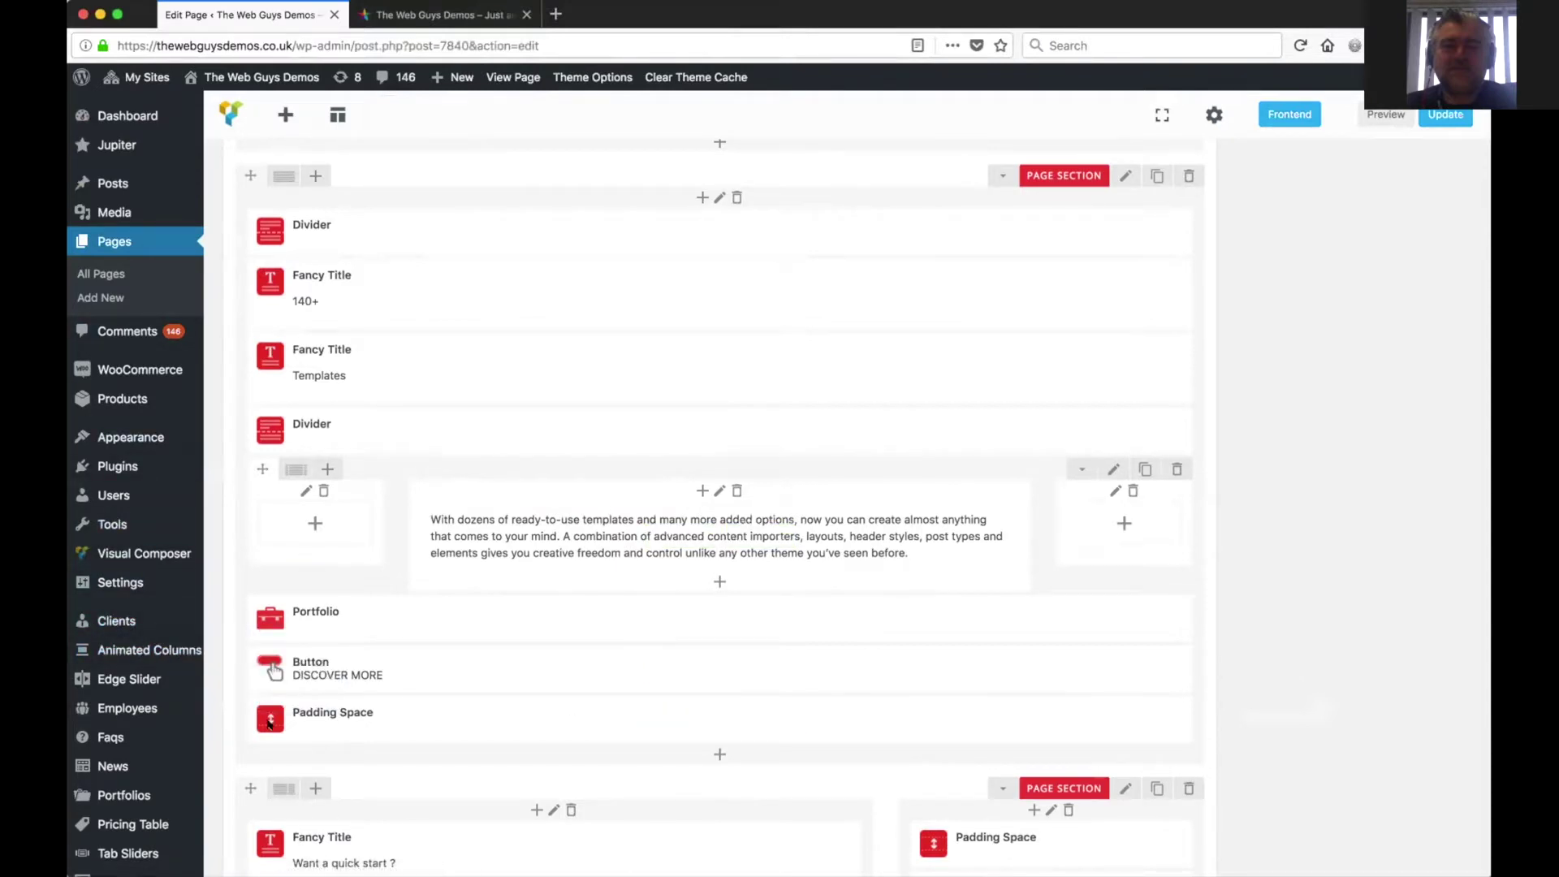
scroll(333, 583, down, 5)
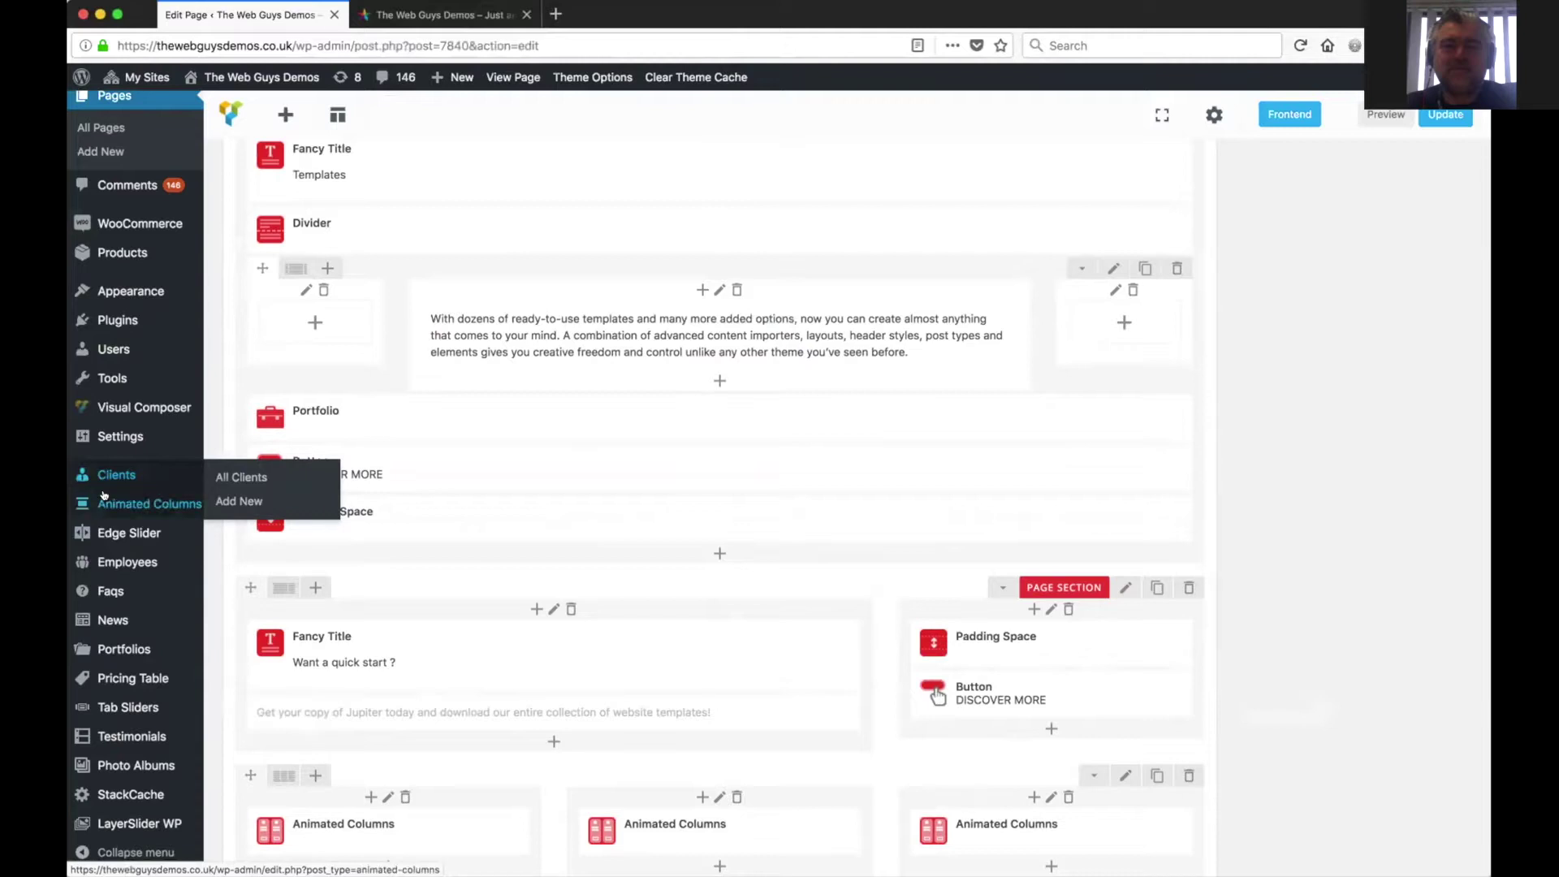
mouse_move(103, 504)
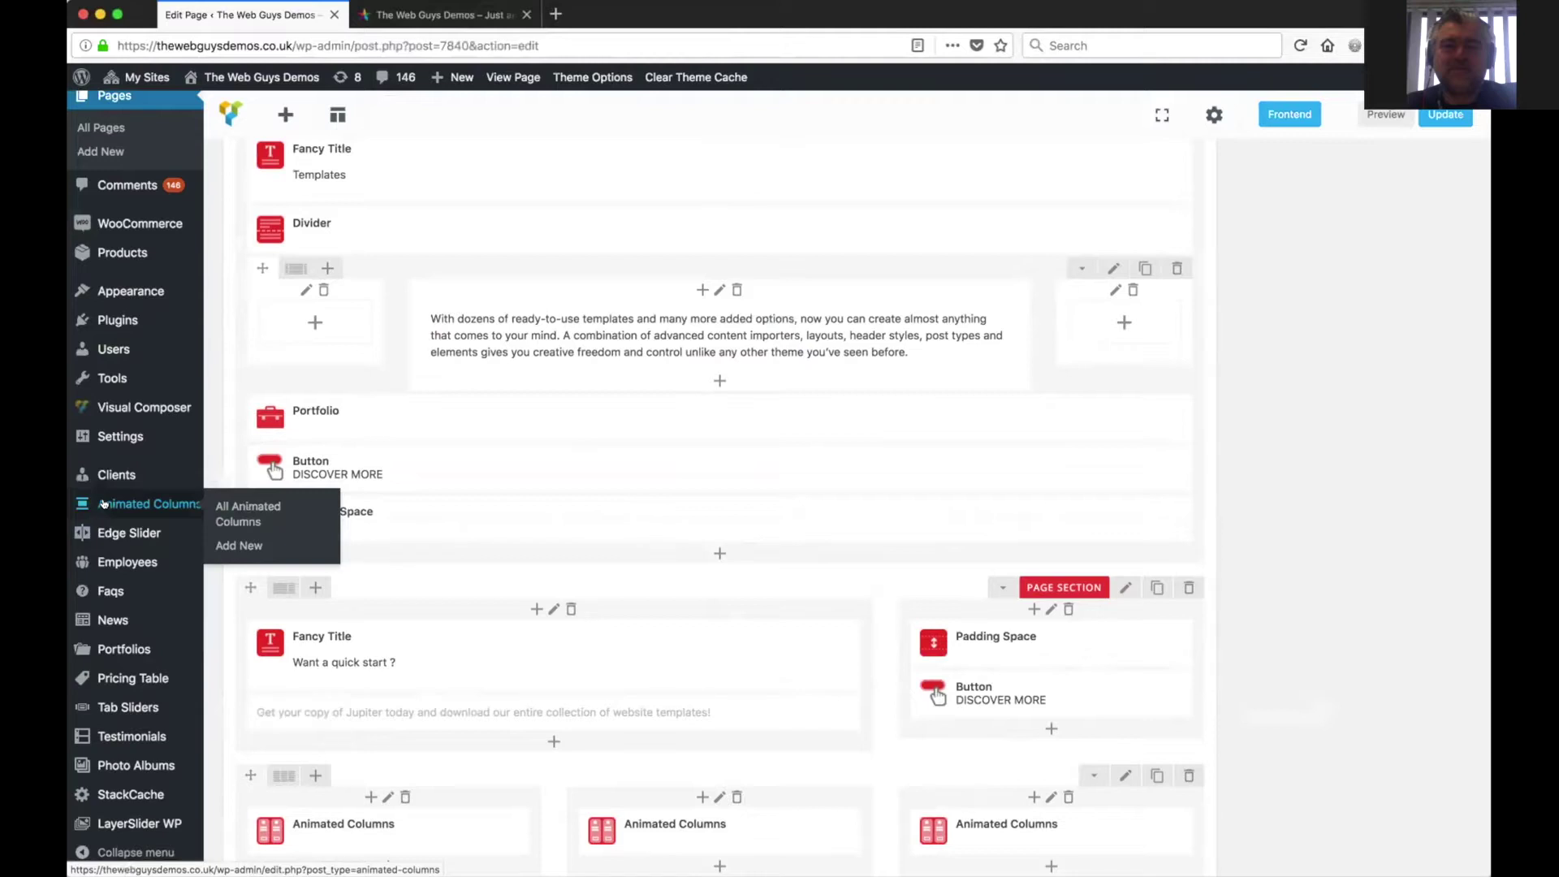
mouse_move(118, 531)
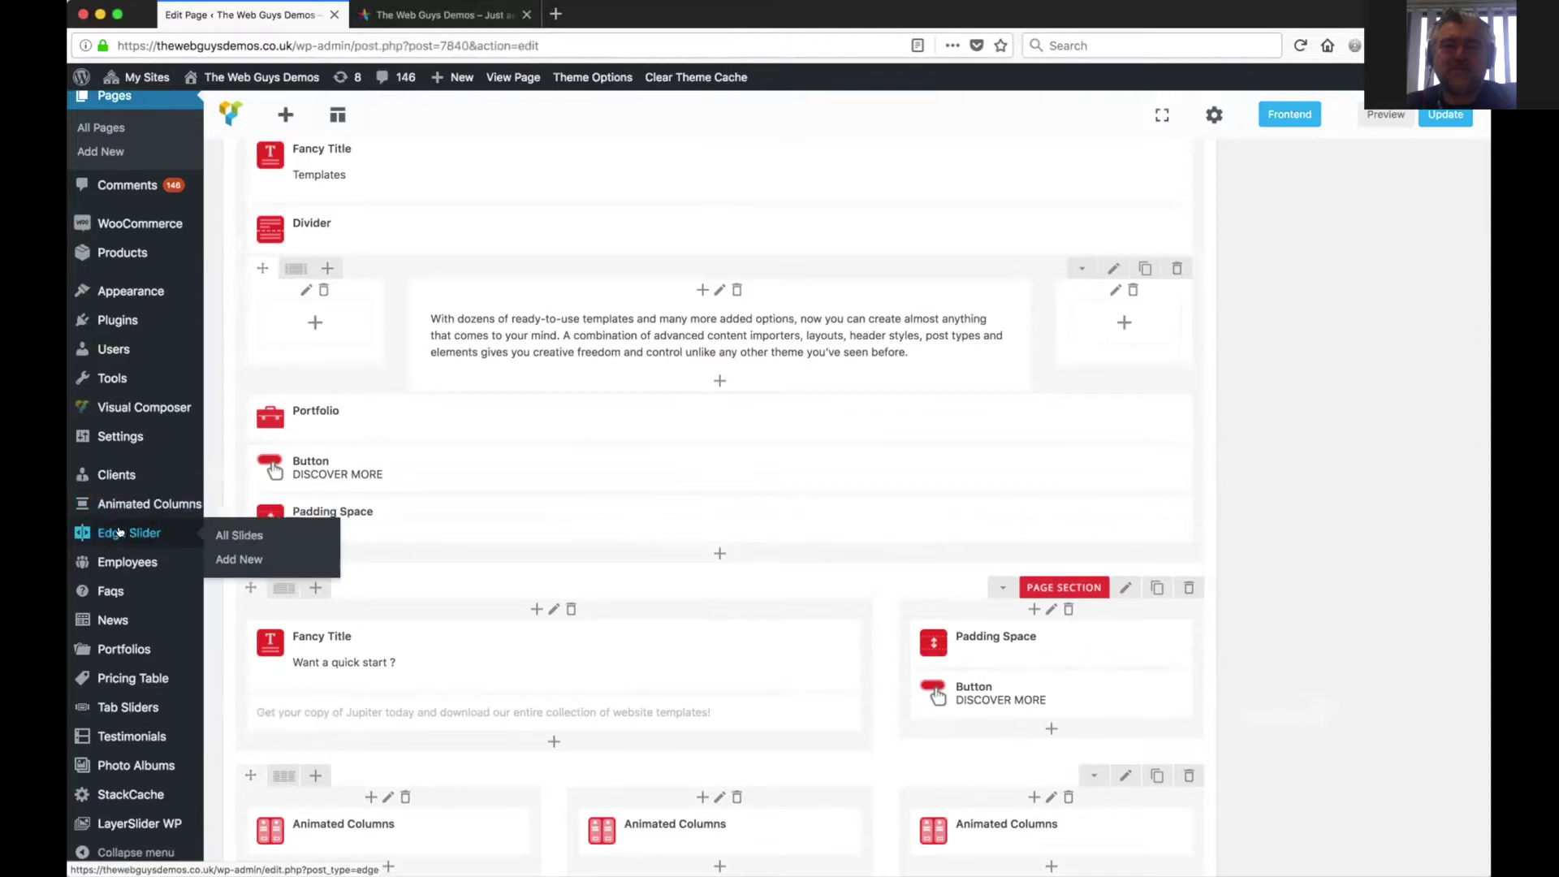
mouse_move(133, 563)
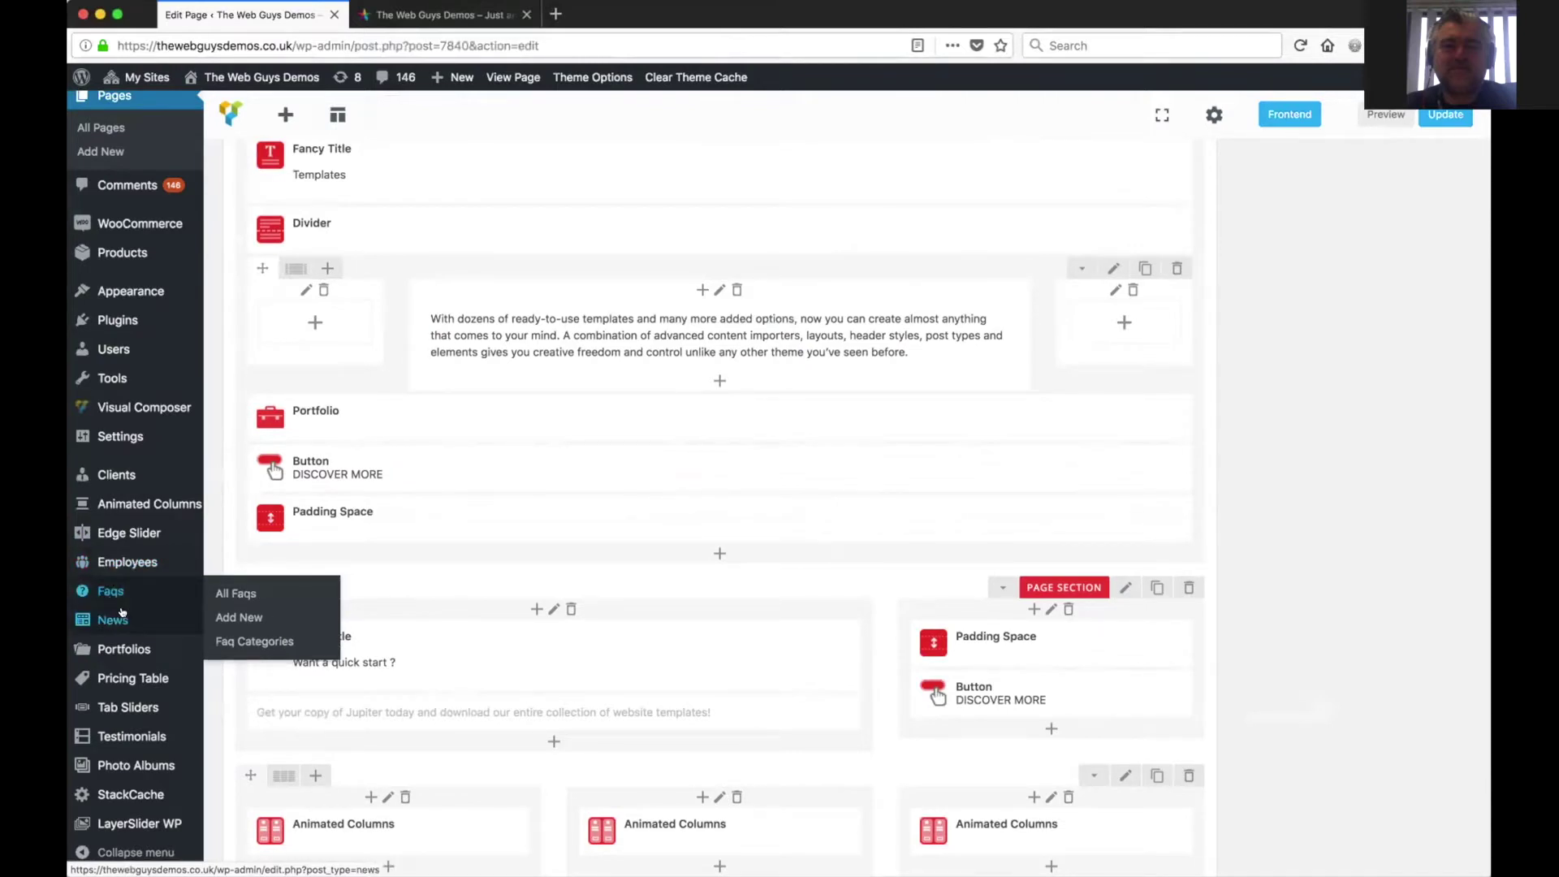
mouse_move(121, 616)
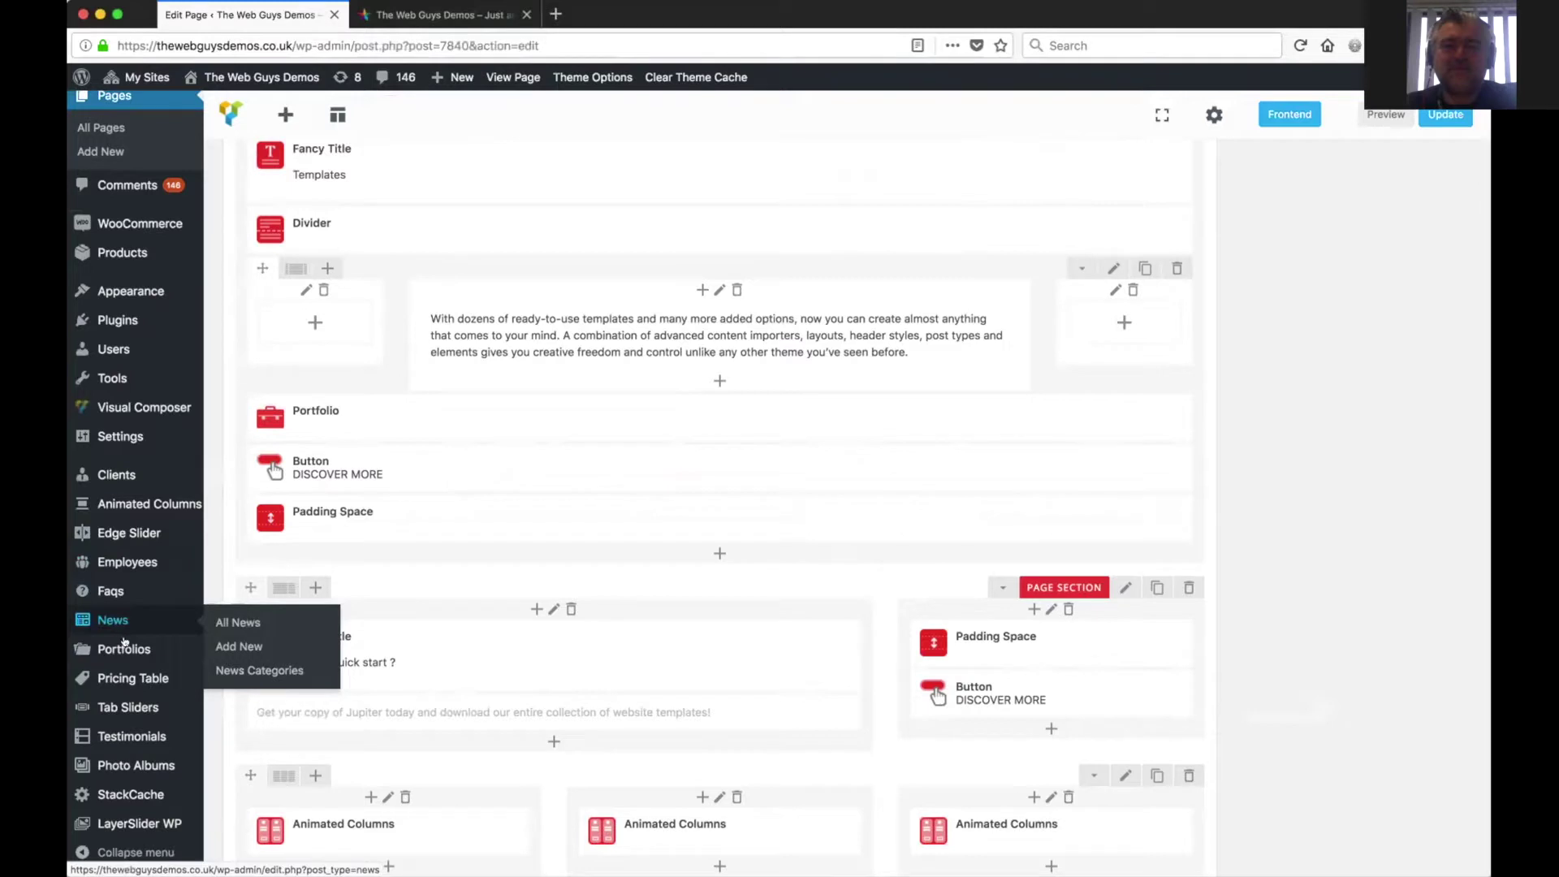
mouse_move(125, 645)
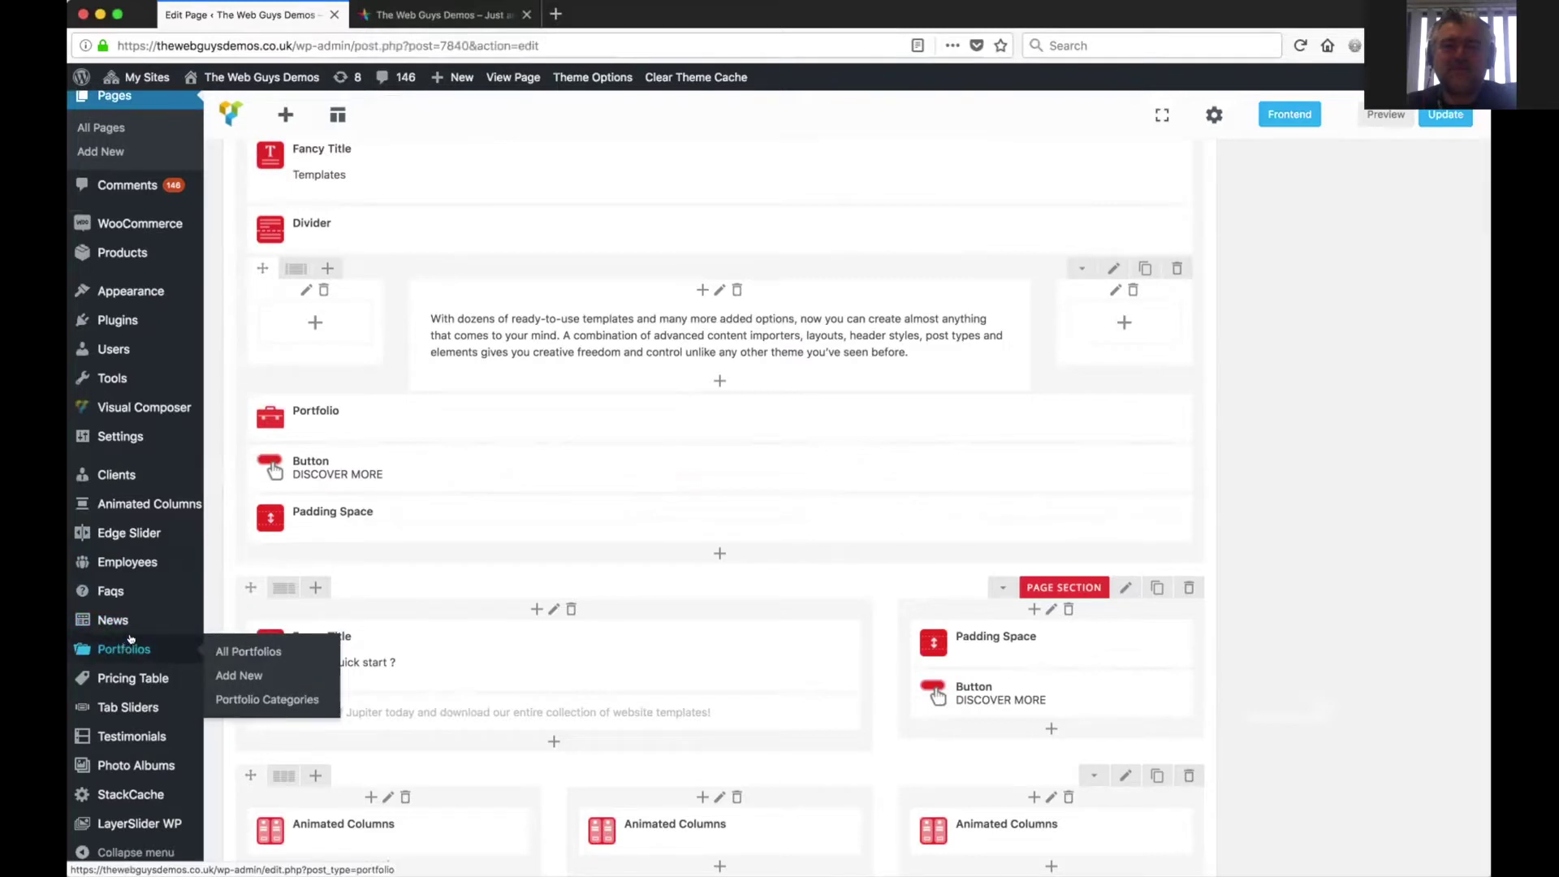
mouse_move(135, 736)
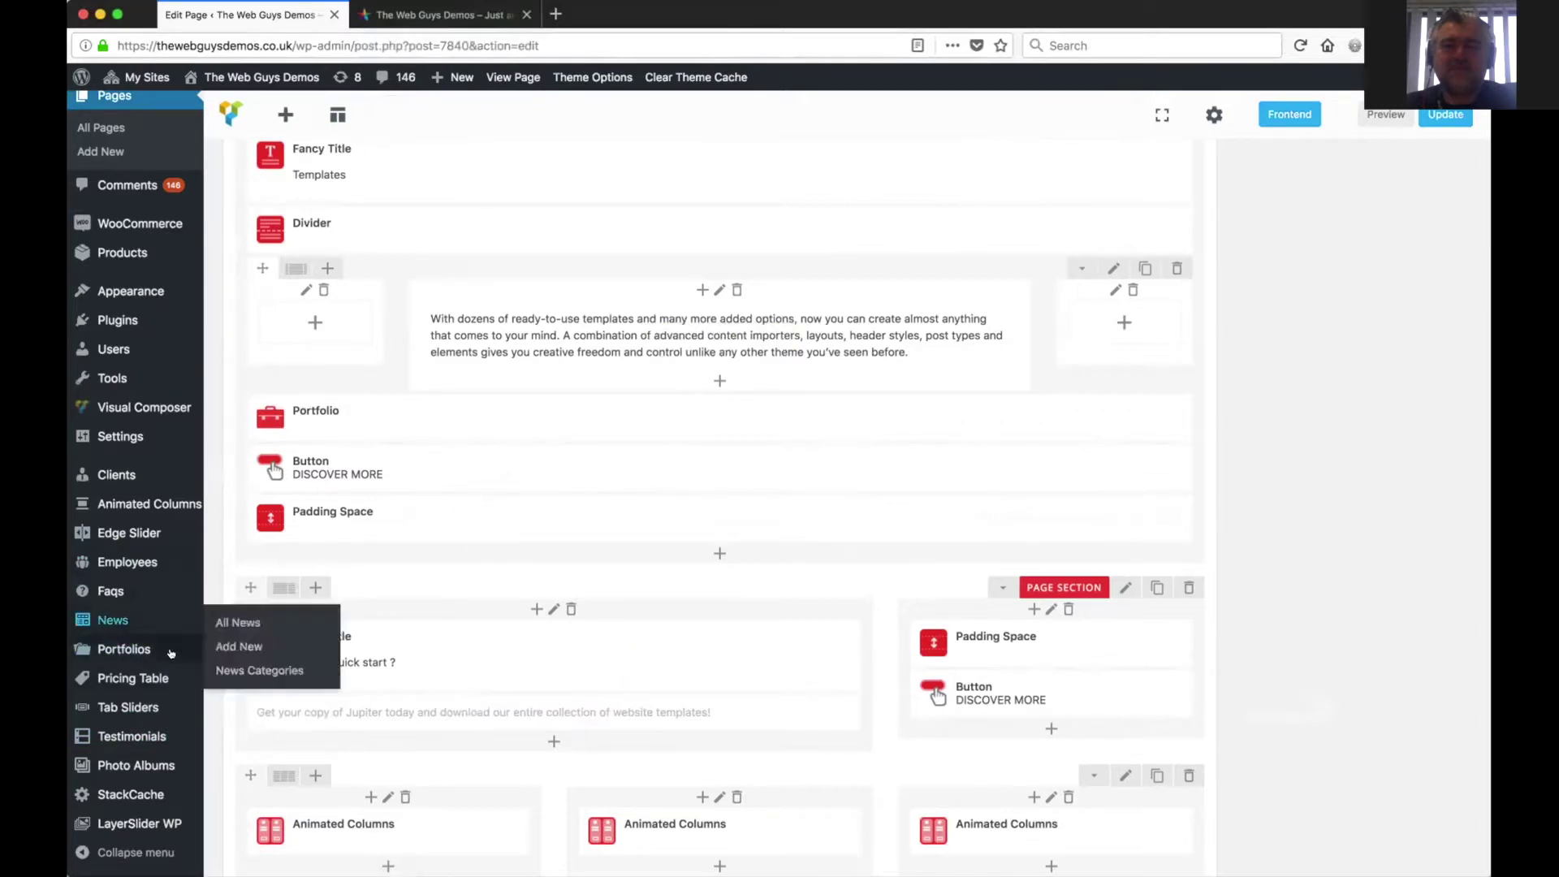
- Browse the Edge Slider slides in the admin and open the main-slideshow-01 slide for editing
click(118, 528)
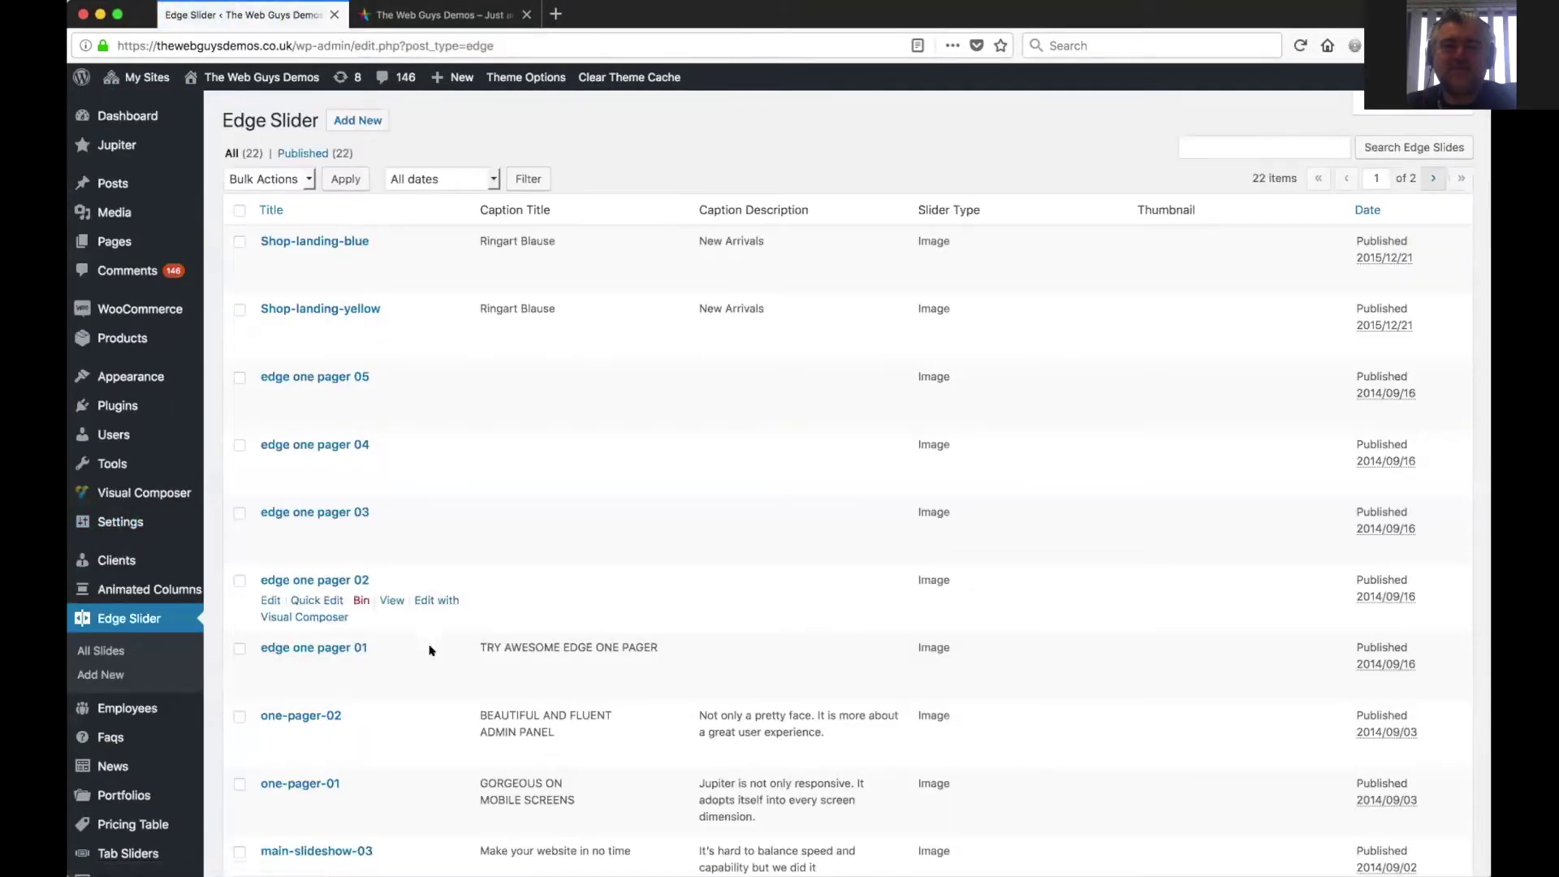
scroll(443, 601, down, 5)
scroll(430, 650, up, 5)
scroll(430, 650, down, 4)
scroll(430, 650, down, 8)
scroll(431, 650, up, 5)
scroll(430, 649, up, 2)
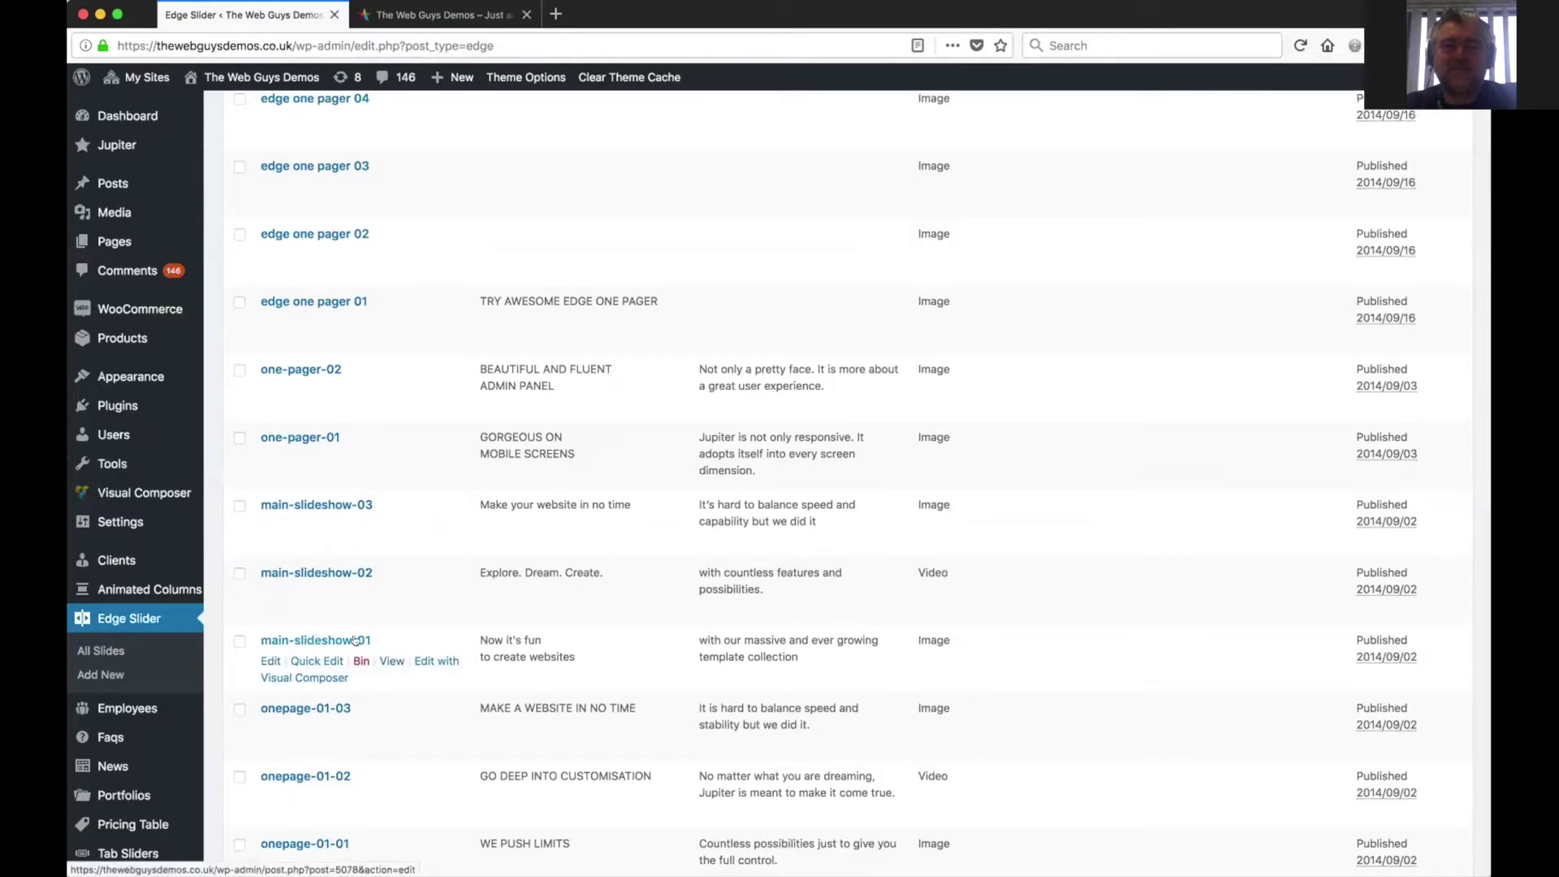
click(298, 642)
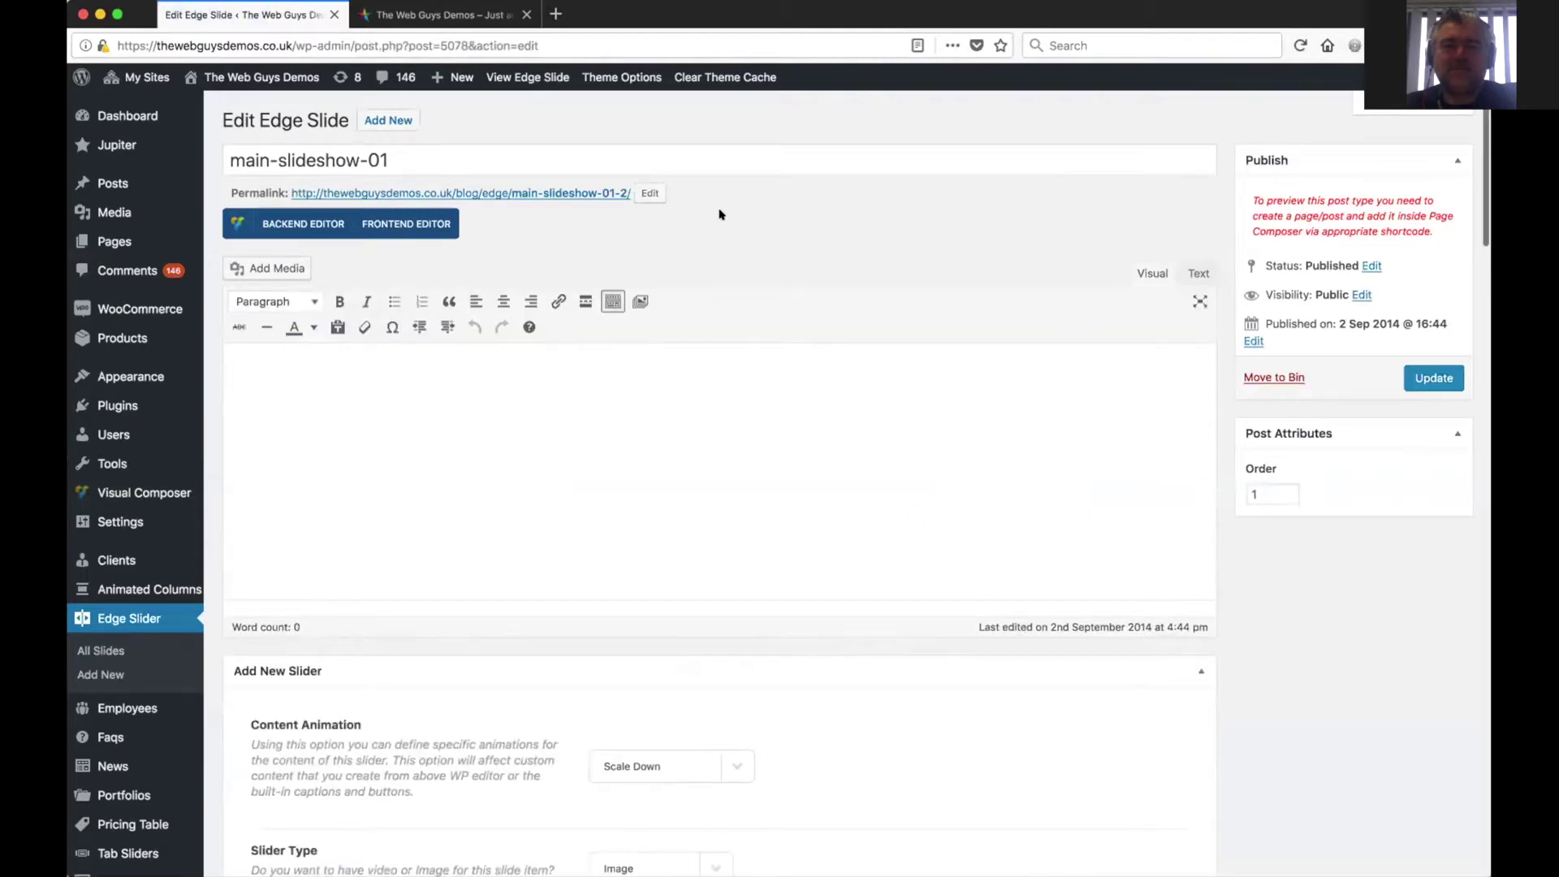
- Review the slide's Add New Slider settings and view the Slider Type options, keeping Image
scroll(810, 678, down, 1)
scroll(810, 678, up, 1)
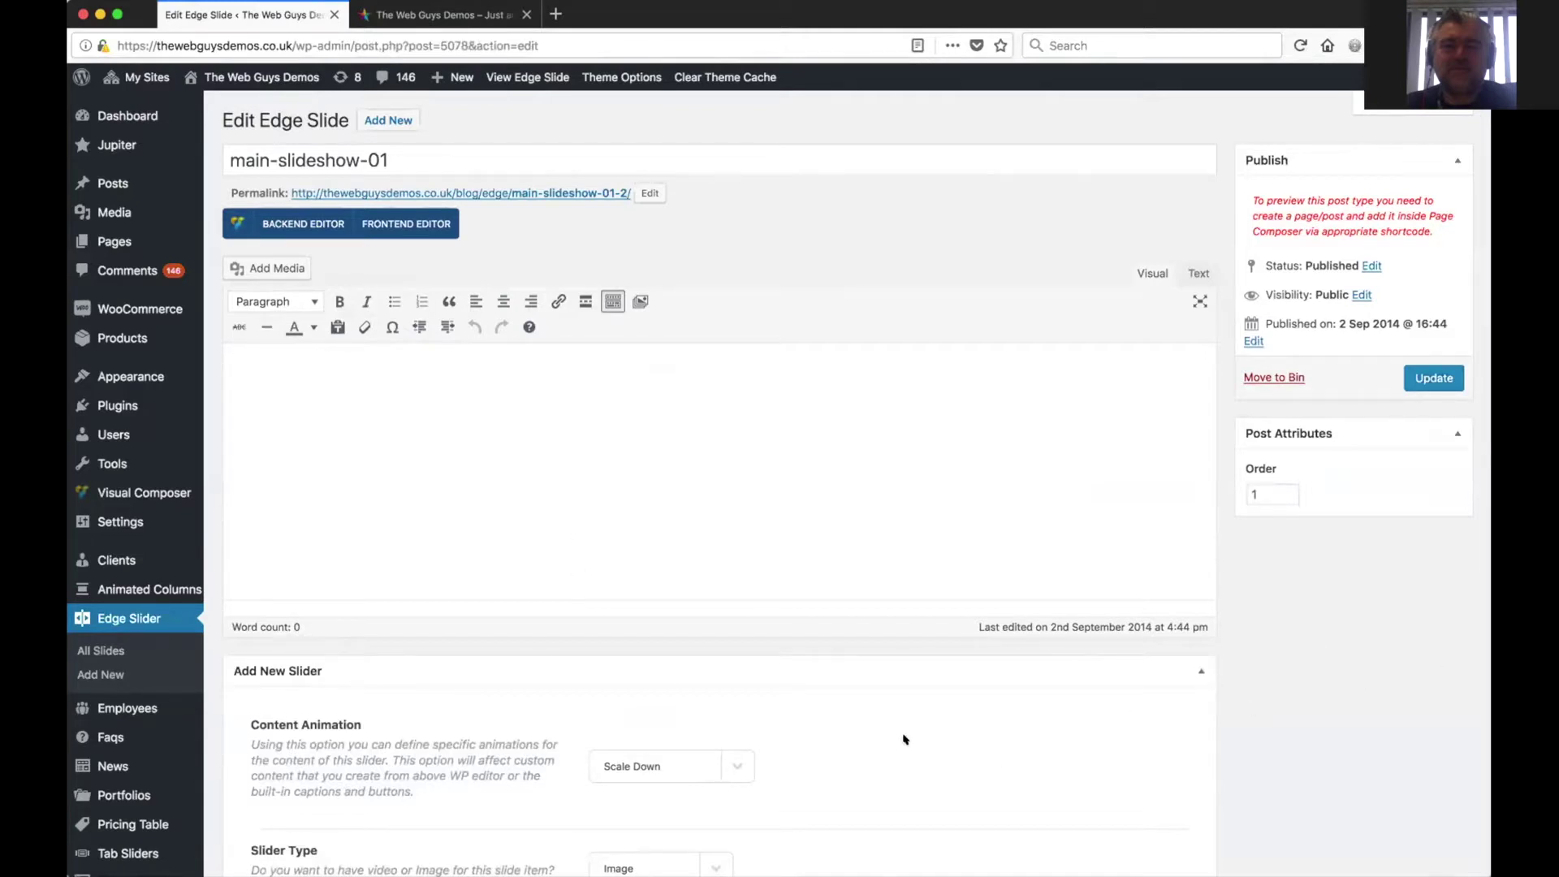
scroll(904, 739, down, 5)
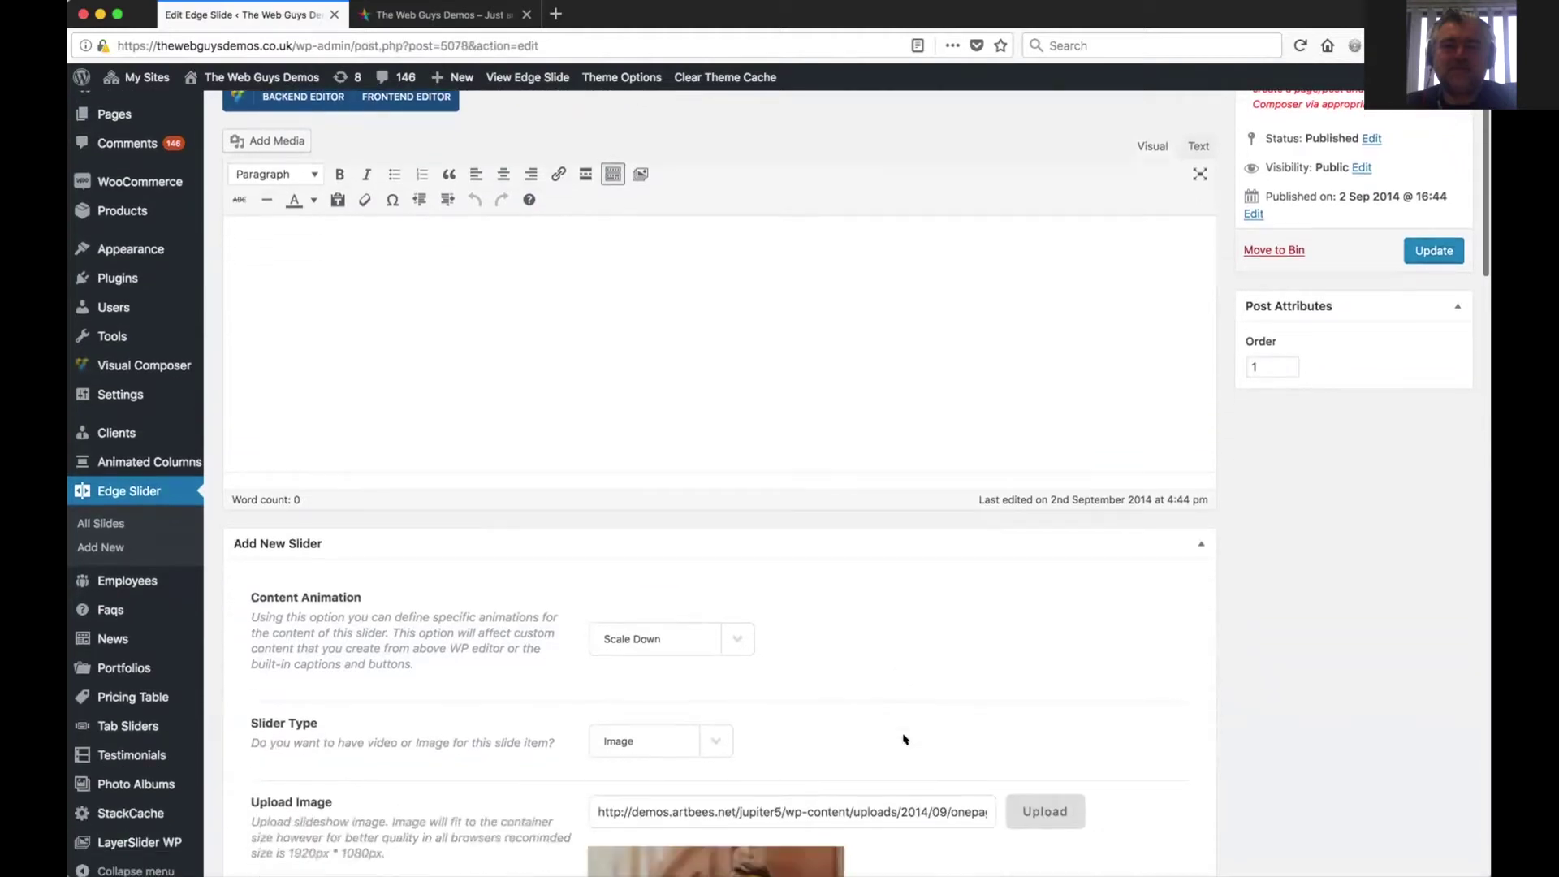
scroll(903, 735, down, 2)
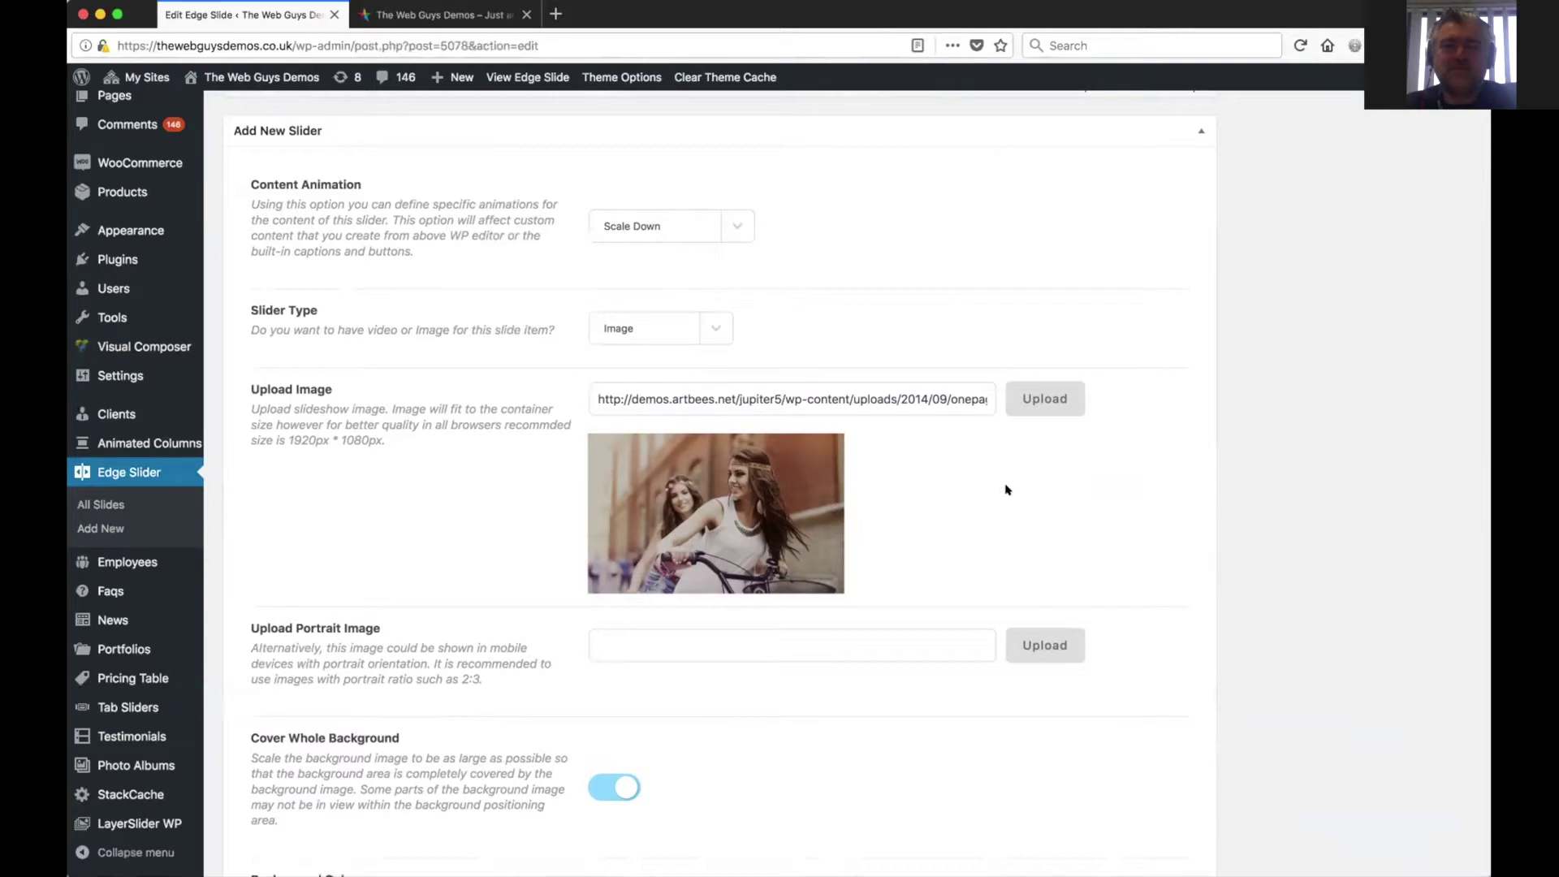
scroll(1006, 489, down, 2)
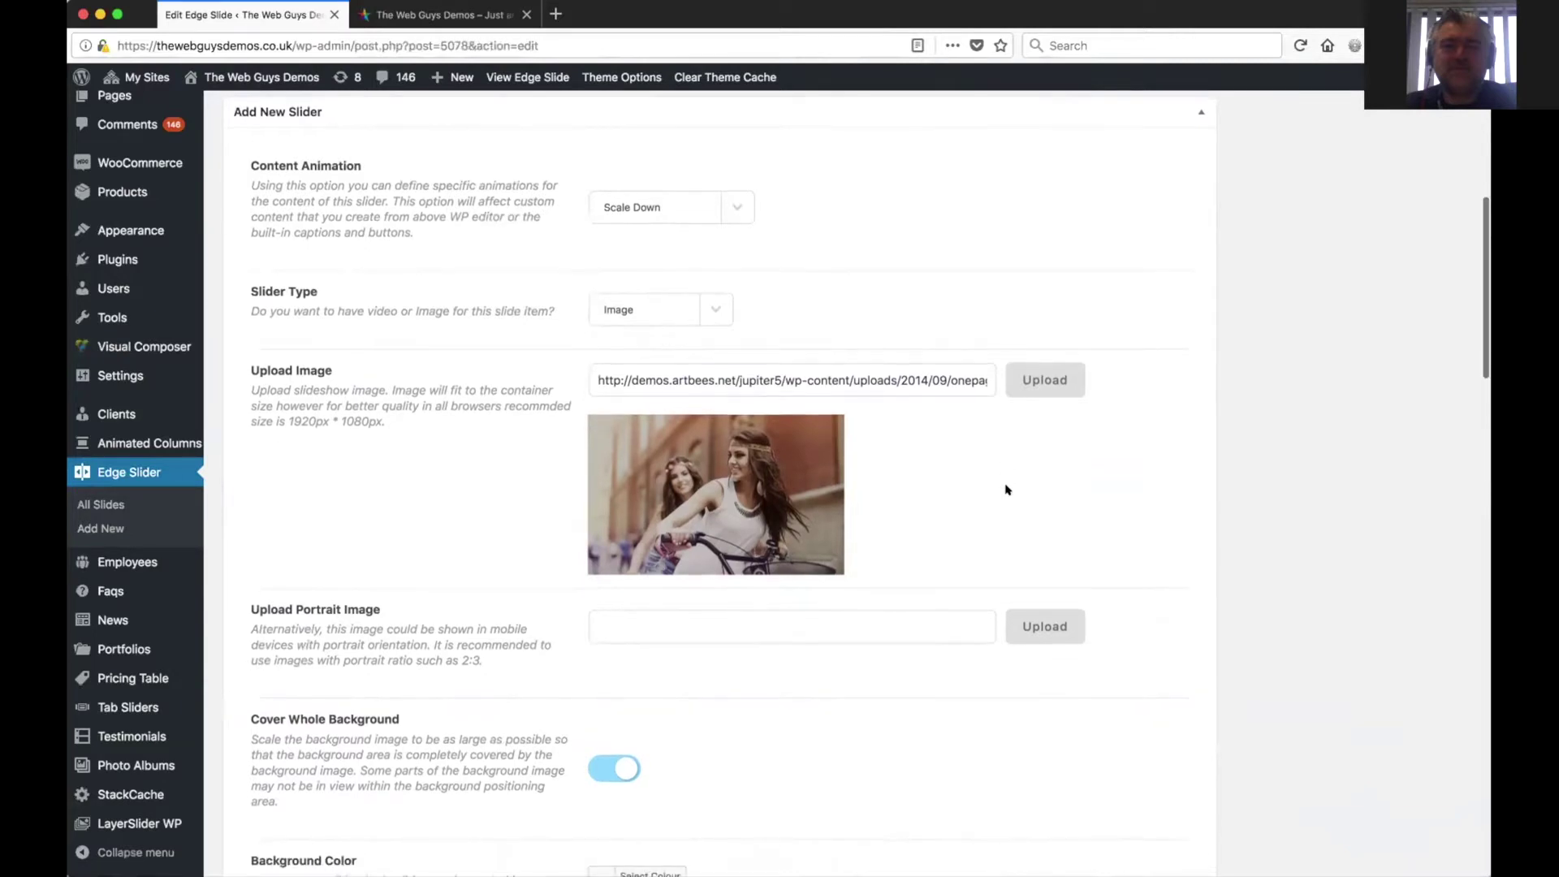
click(705, 300)
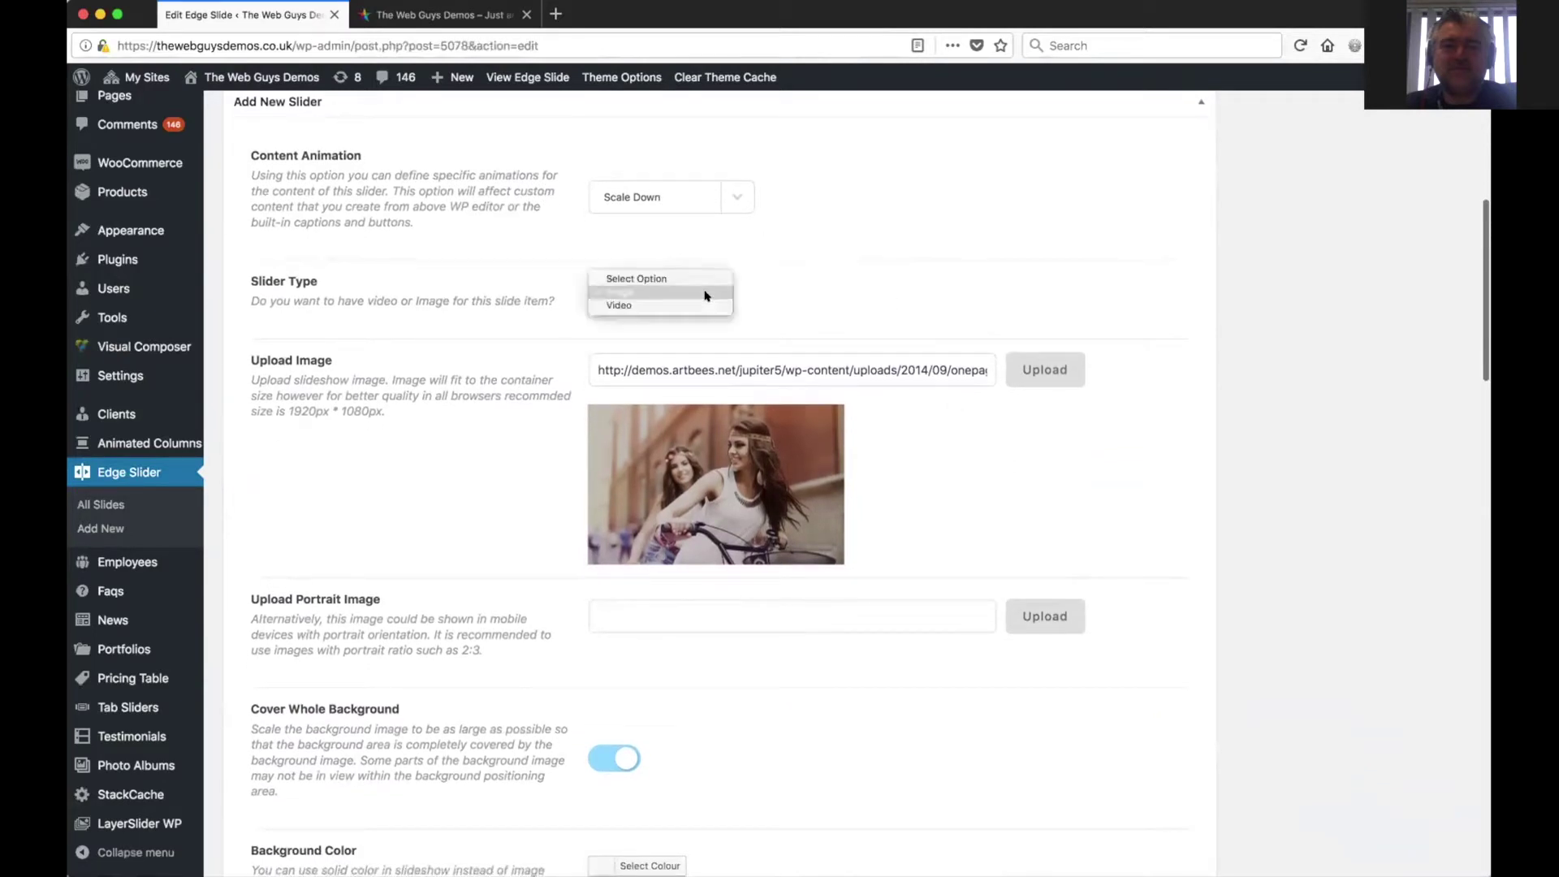
click(747, 295)
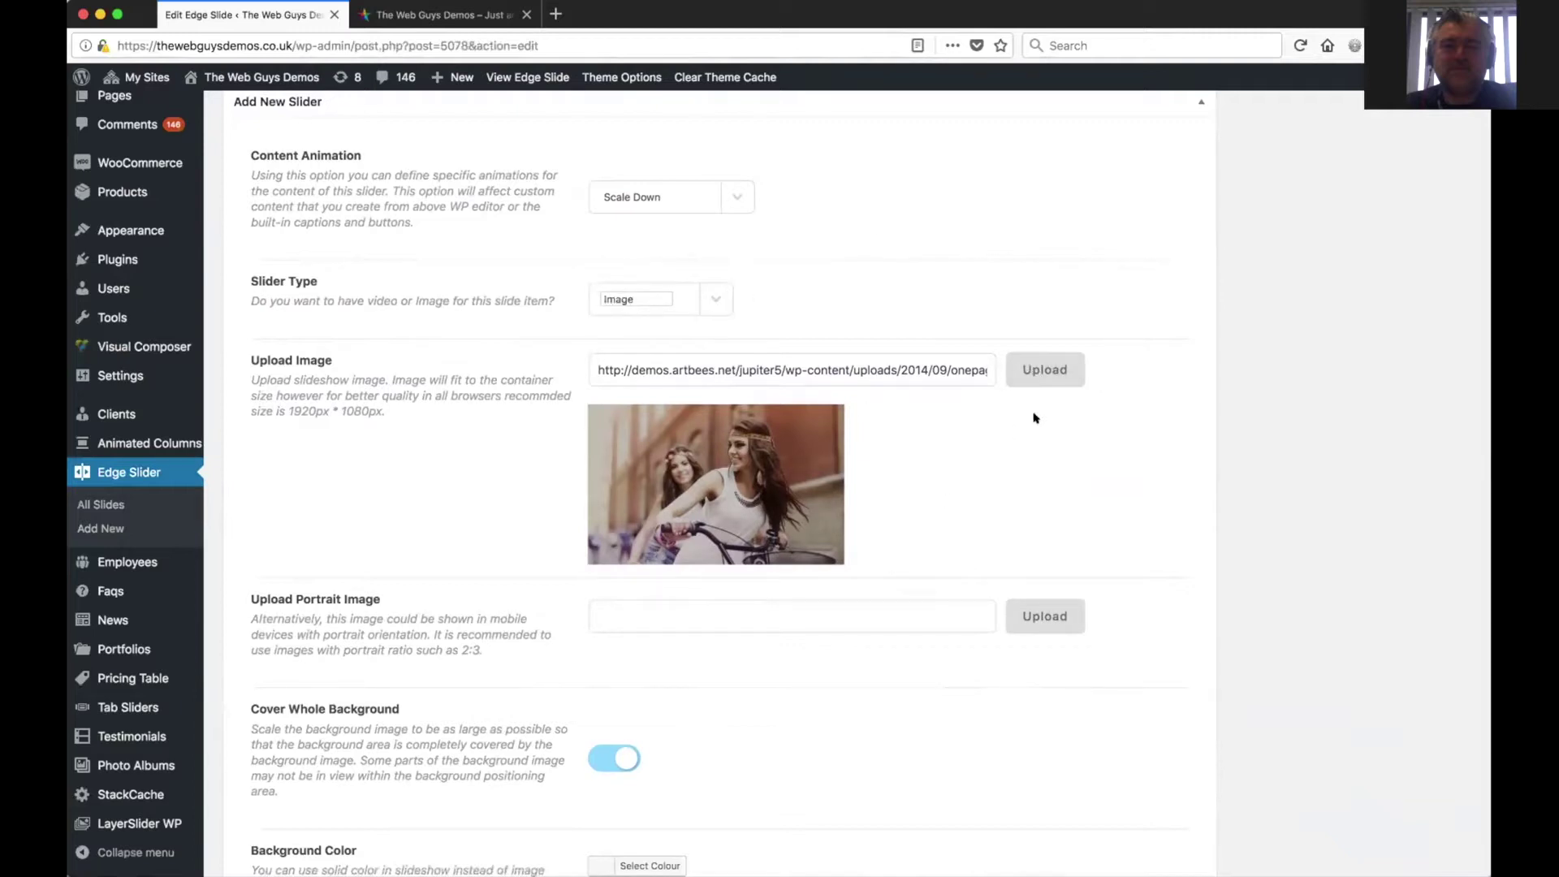
- Examine the slide's image upload, background, overlay, content alignment and caption settings
scroll(926, 654, down, 5)
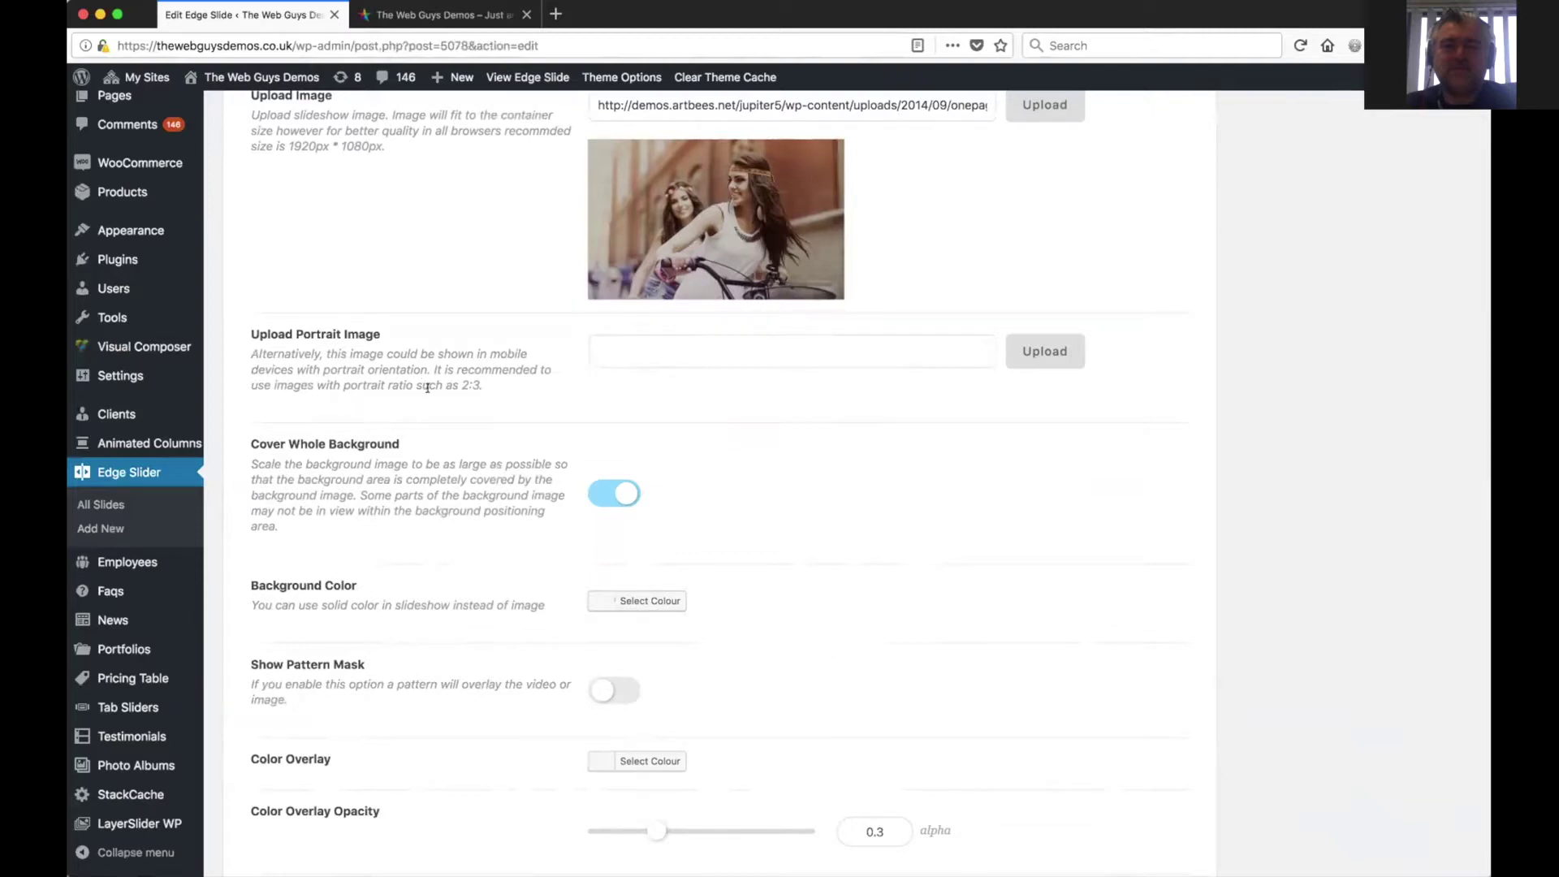
scroll(801, 525, down, 2)
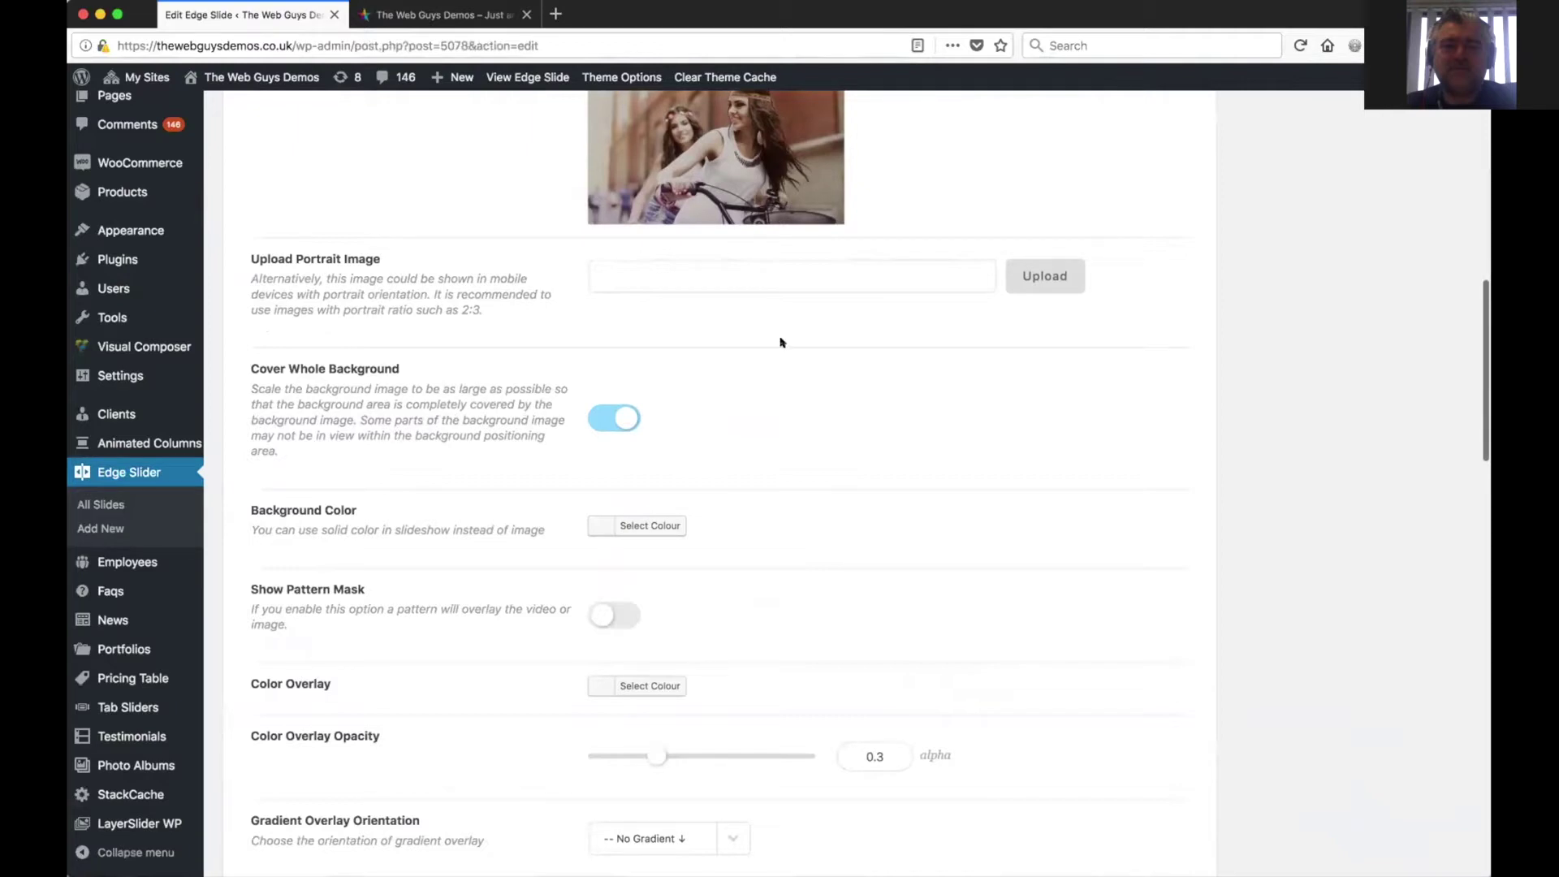
scroll(796, 236, up, 2)
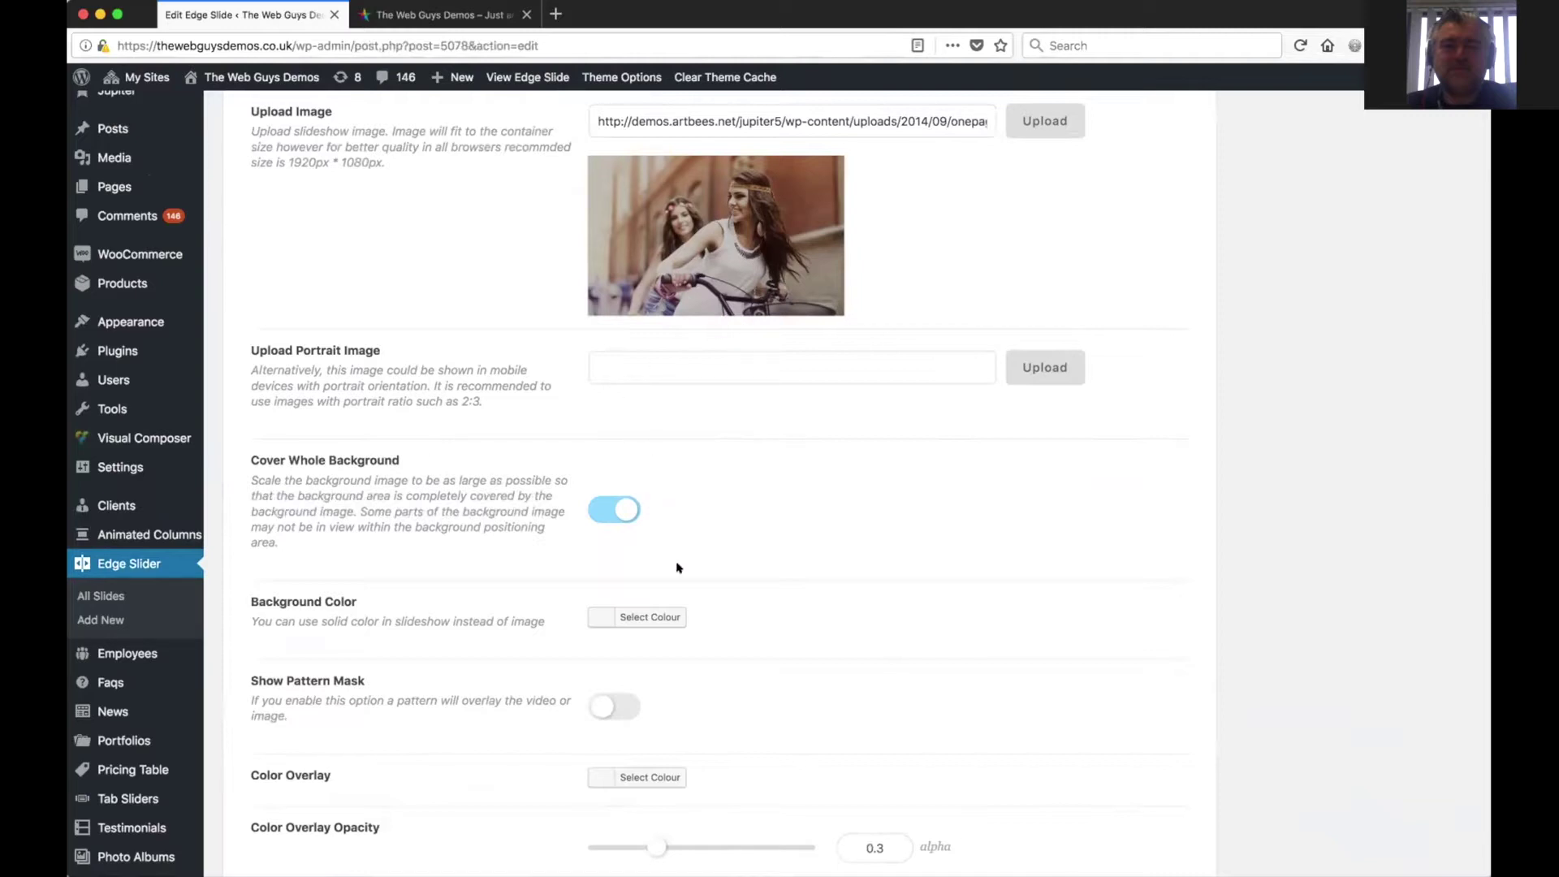
scroll(694, 571, down, 5)
scroll(694, 571, down, 15)
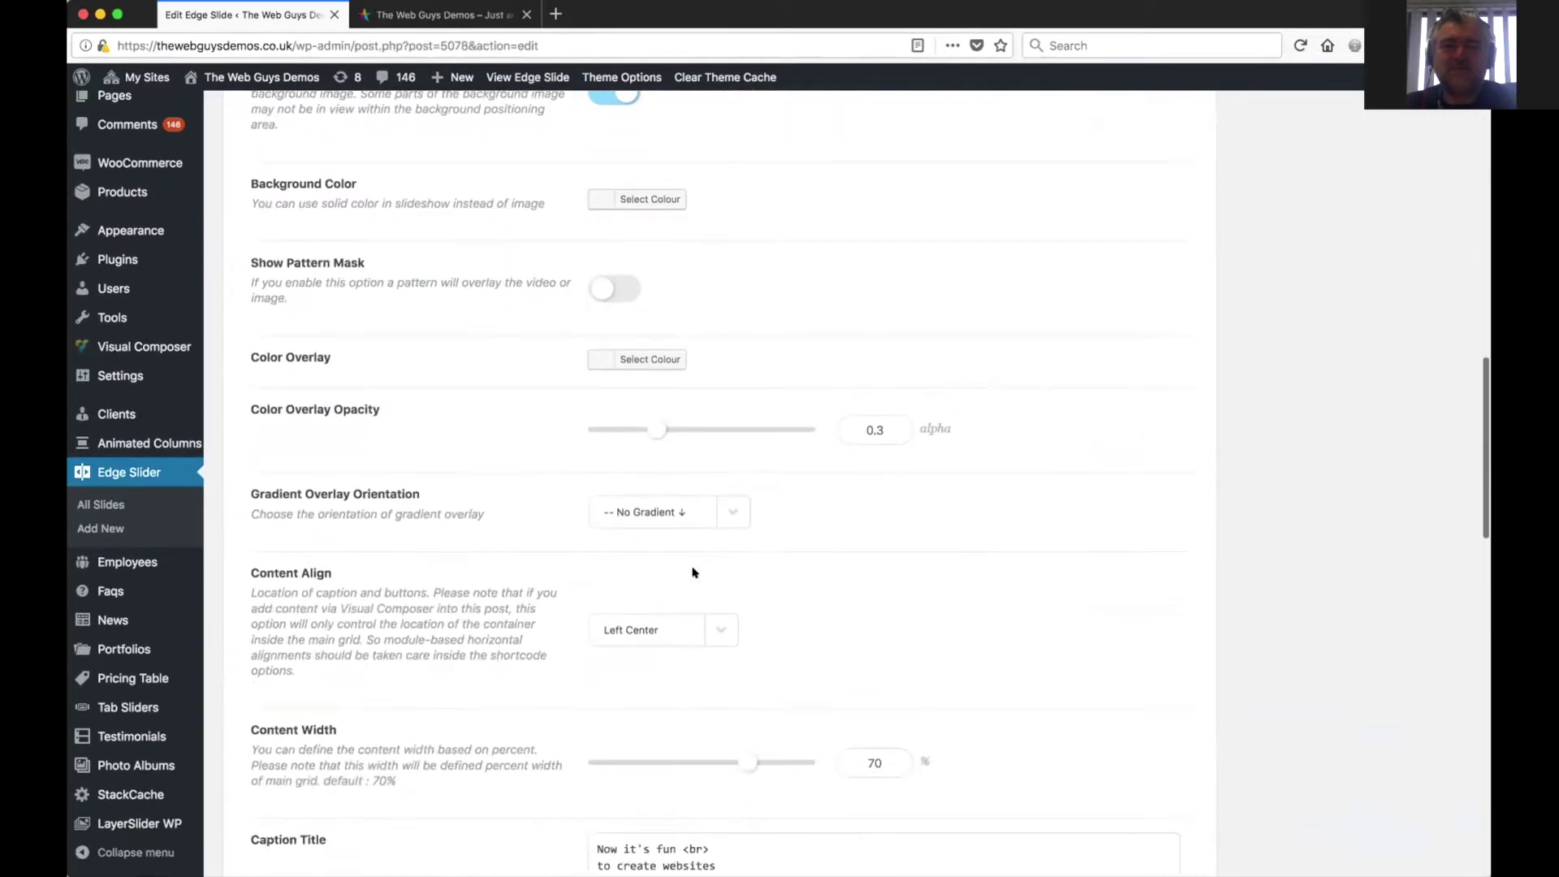
scroll(695, 573, down, 4)
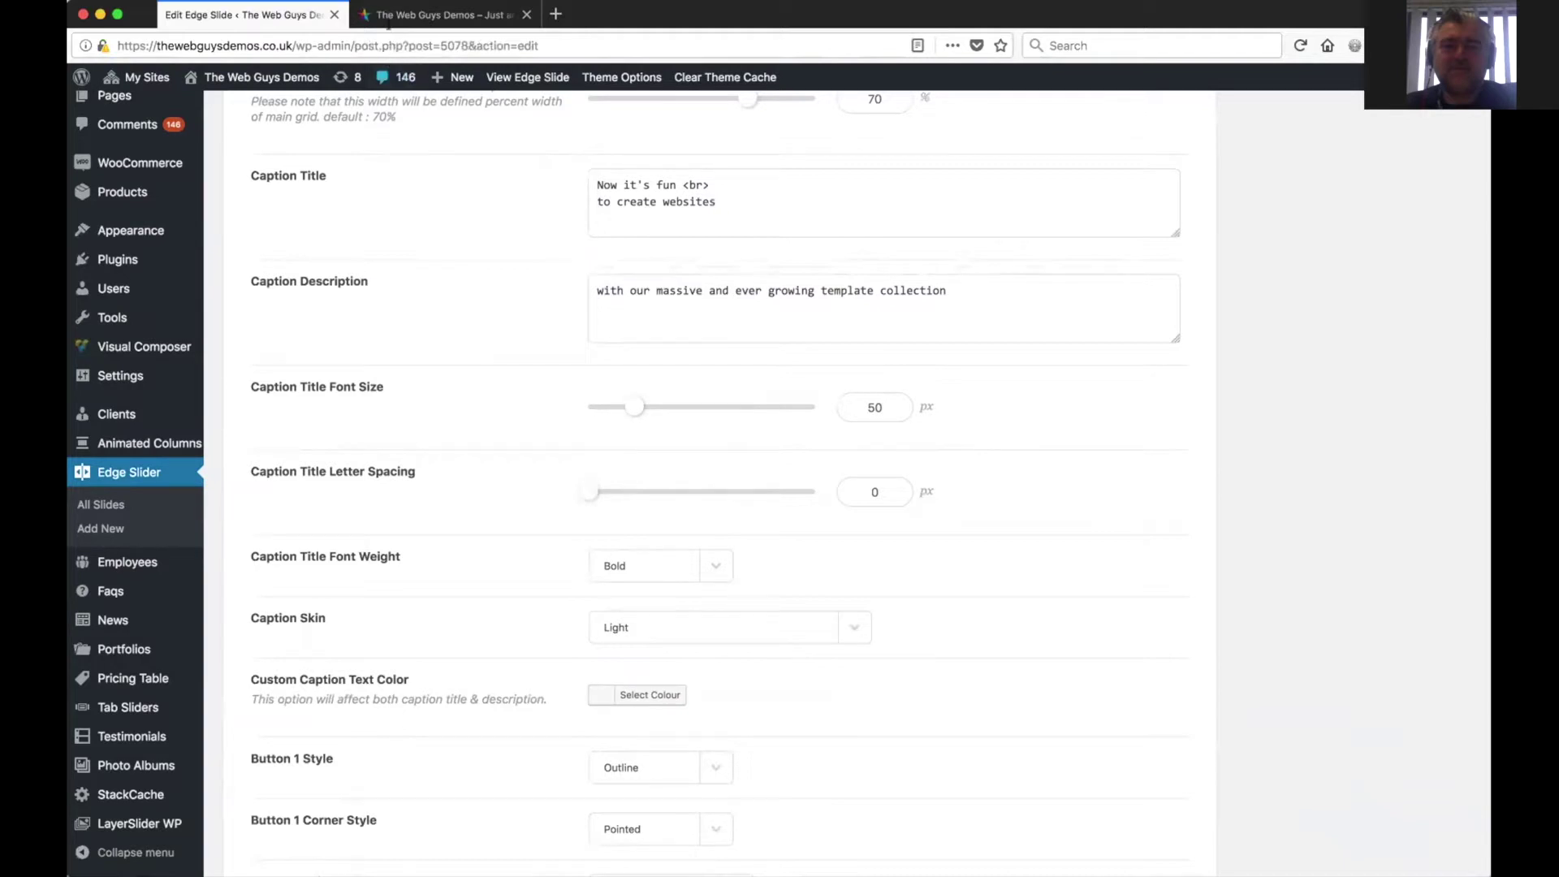
- View the main slider on the live homepage, go to its previous slide, and return to the slide's edit page
click(400, 12)
scroll(700, 185, up, 15)
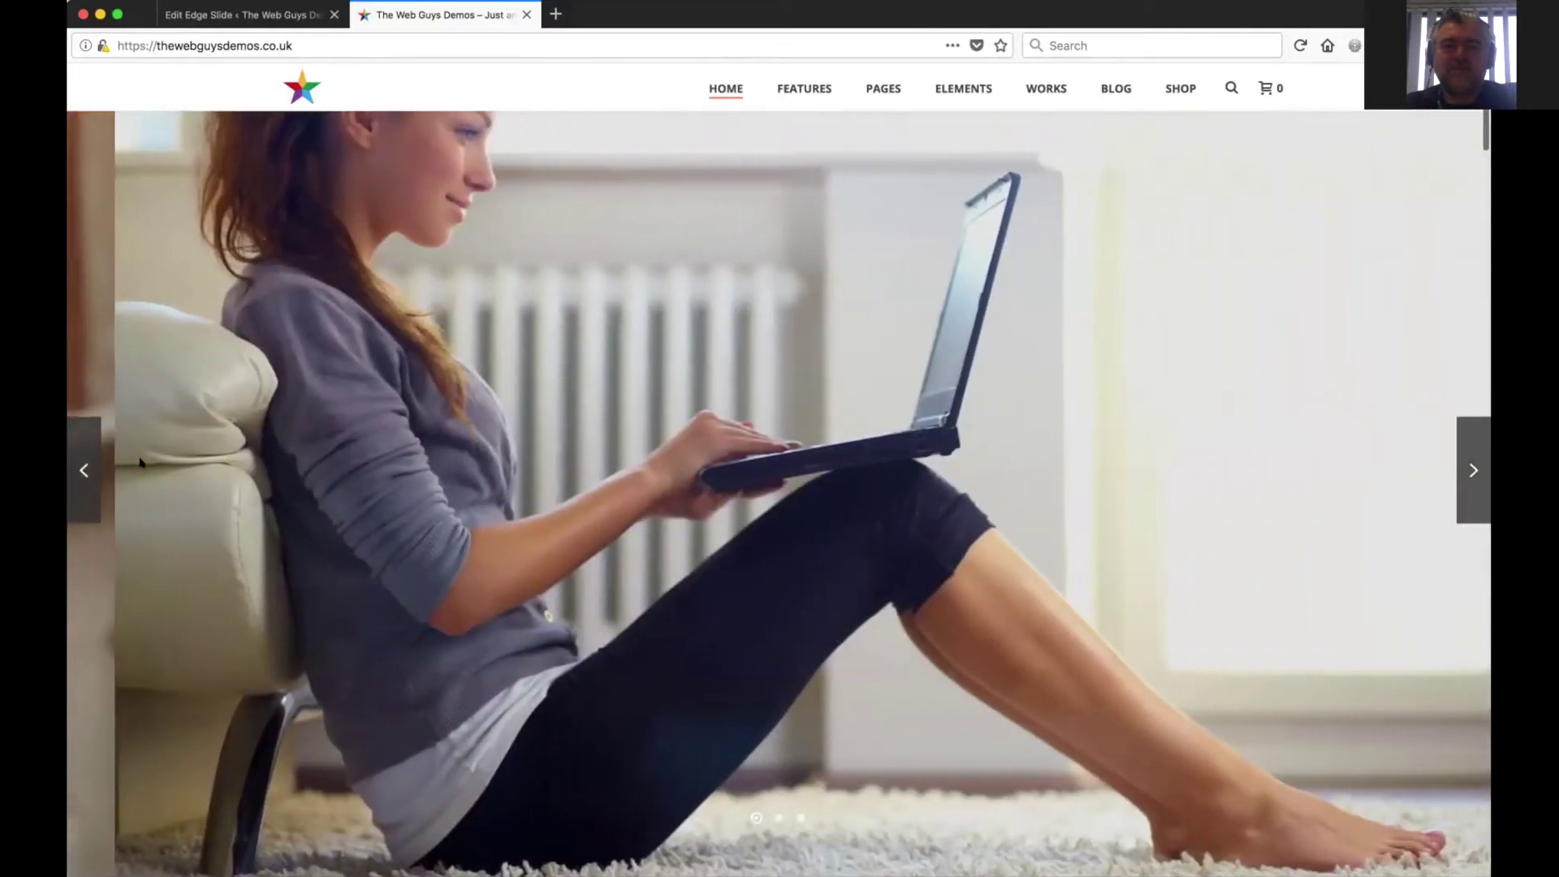
click(96, 484)
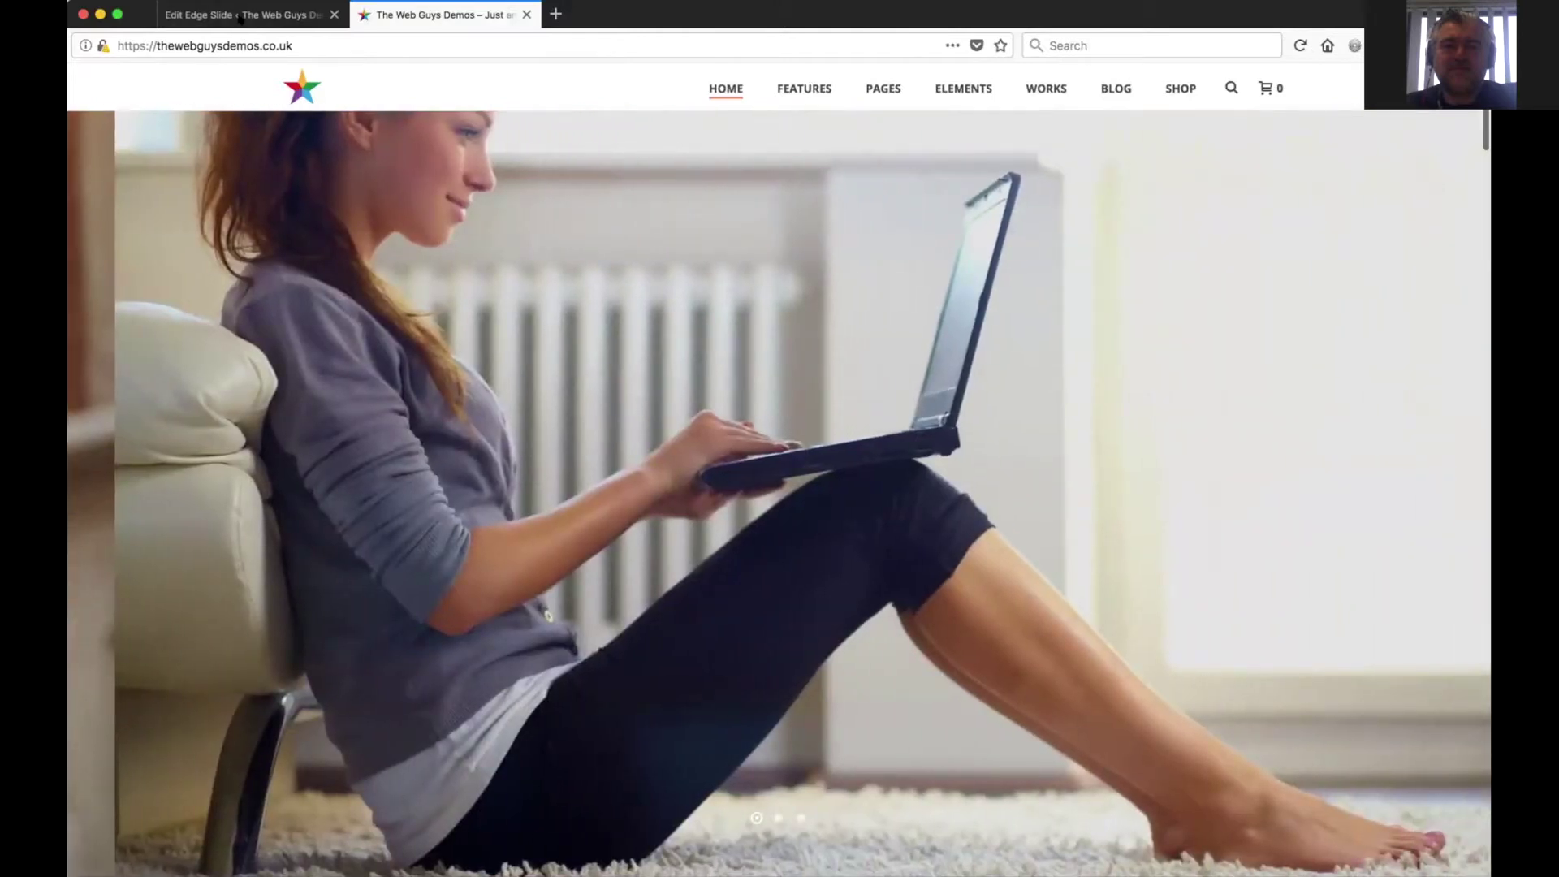
click(240, 18)
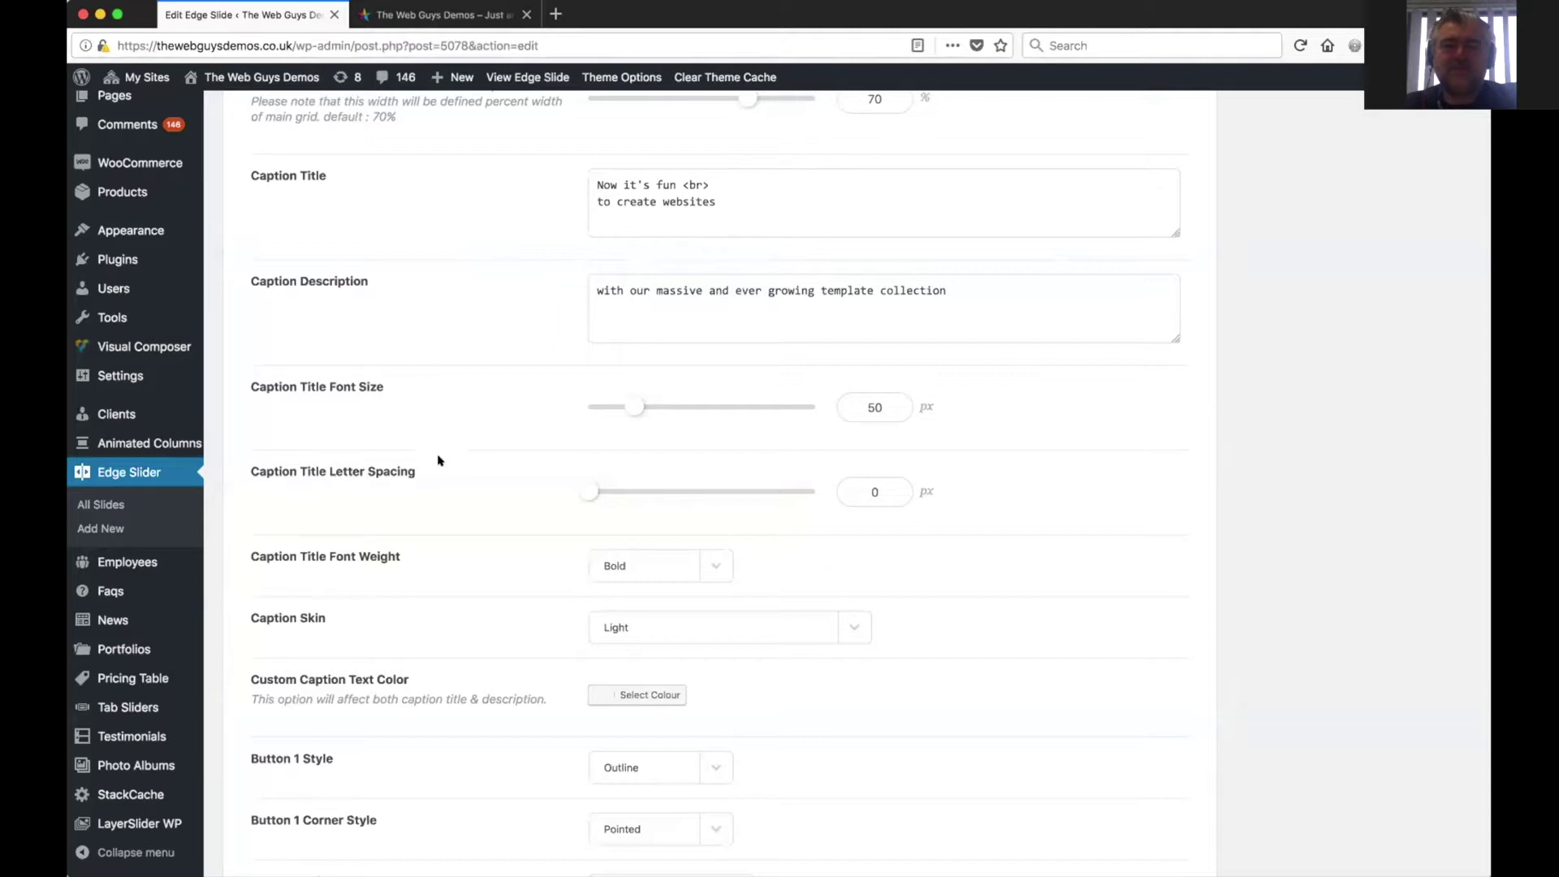
- Look through the slide's caption and button settings, and compare them with the buttons on the live homepage slider
scroll(511, 495, down, 3)
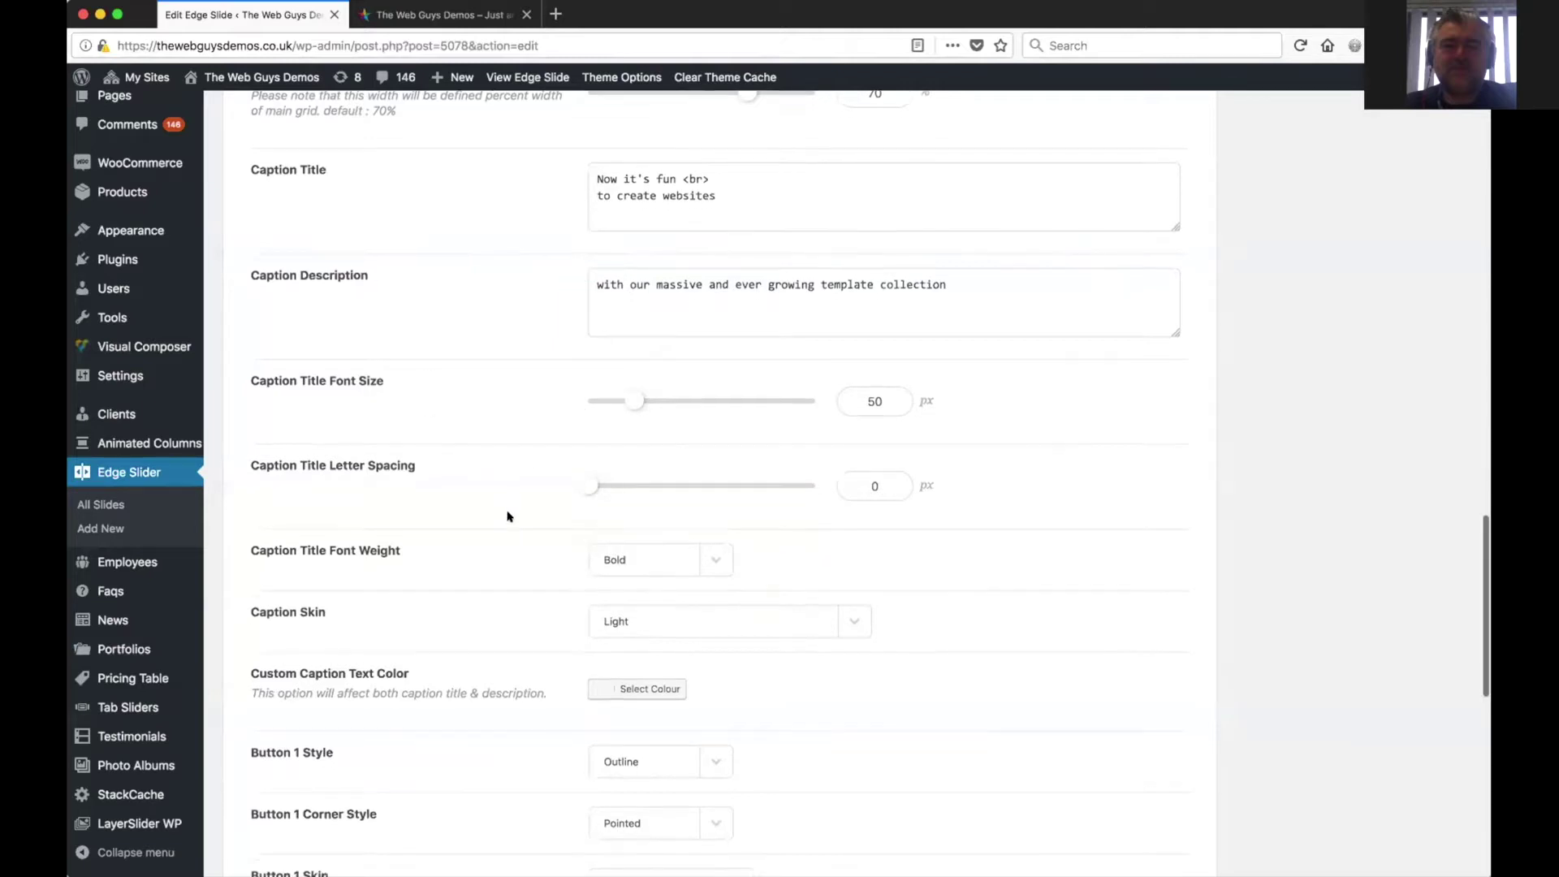
scroll(507, 516, down, 9)
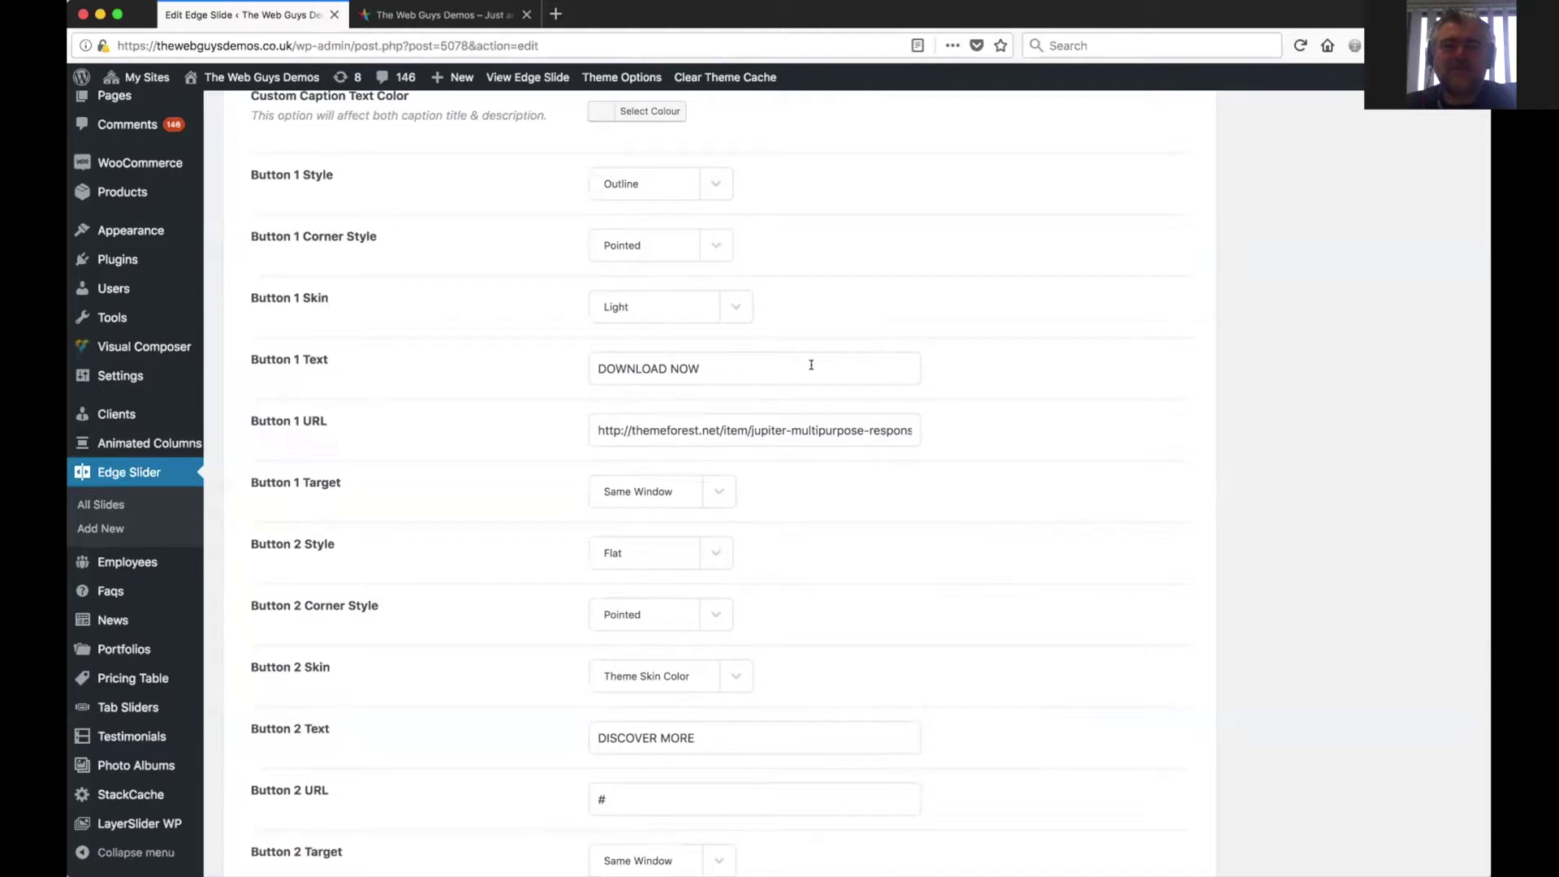
click(636, 182)
click(635, 183)
click(406, 14)
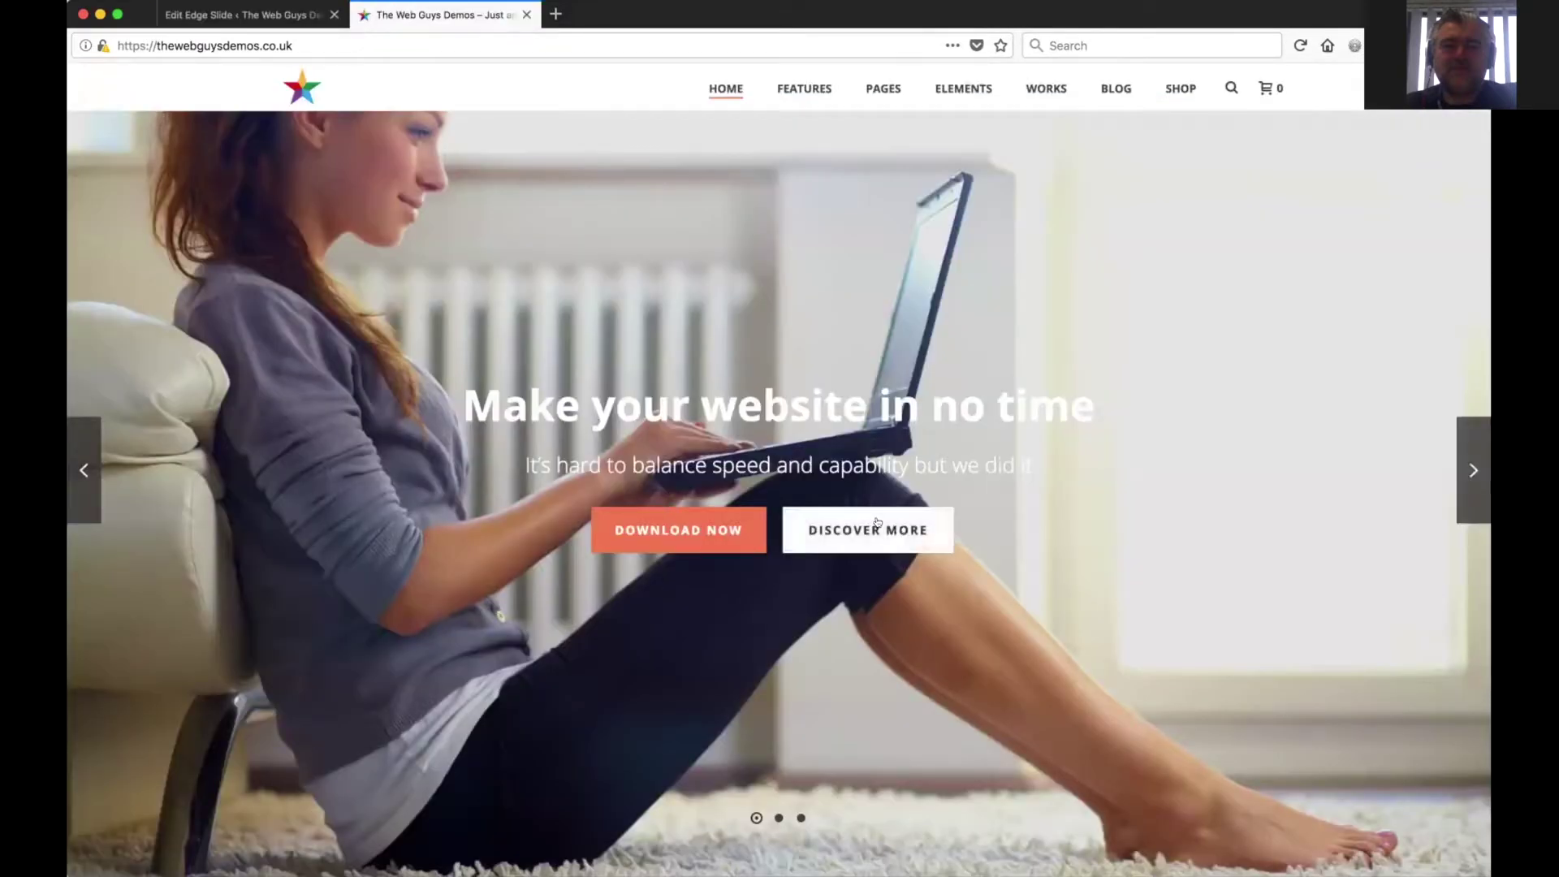
click(234, 11)
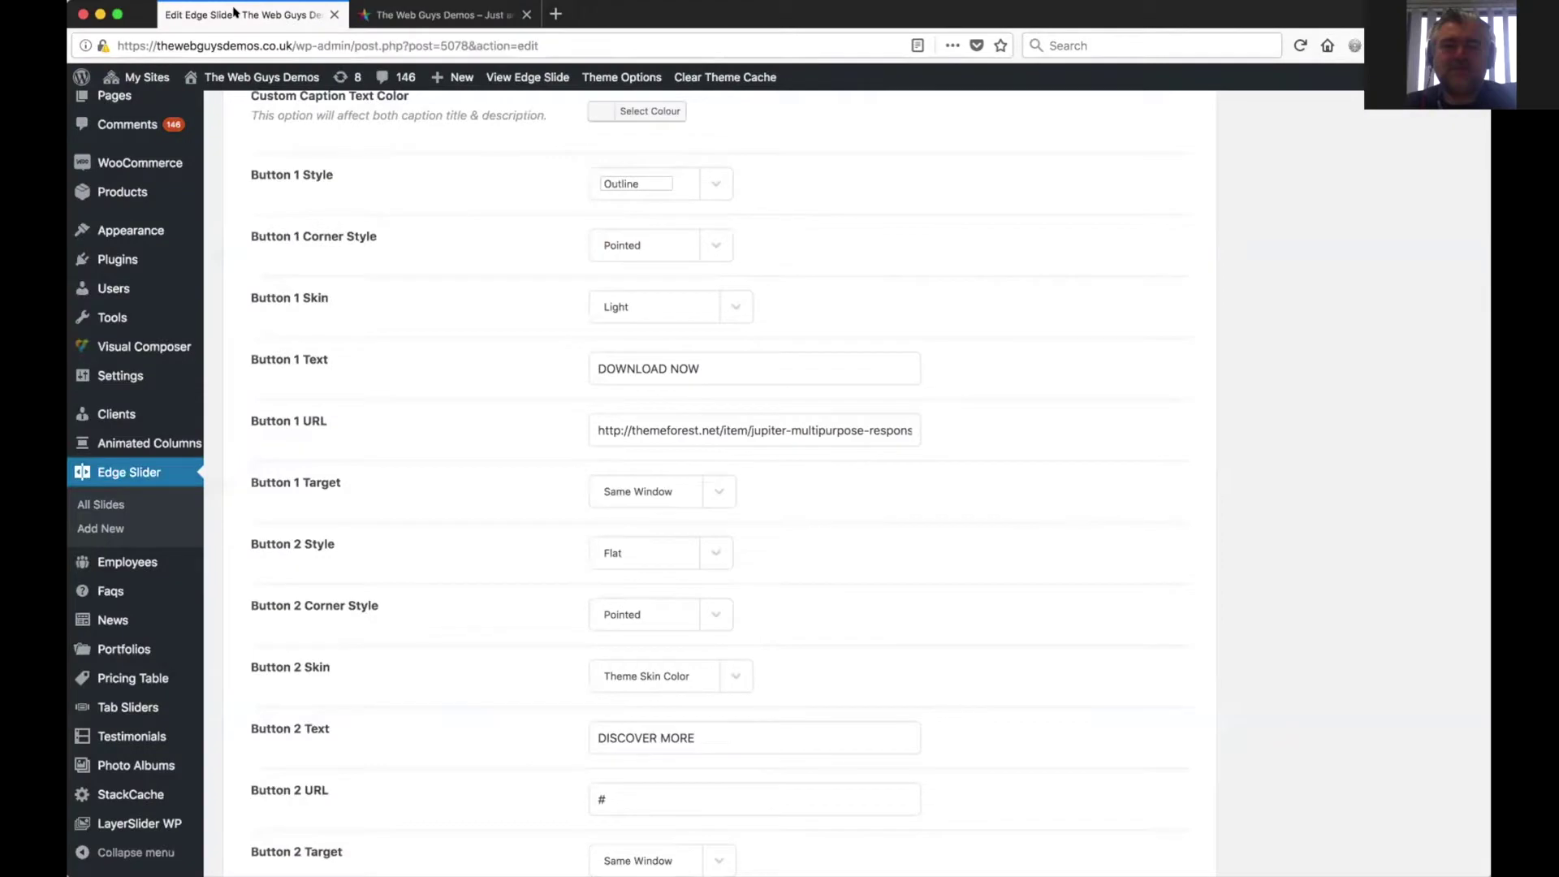
- View the Button 1 style, corner style and skin options, keeping Outline, Pointed and Light, and place the cursor in the button's text
click(649, 186)
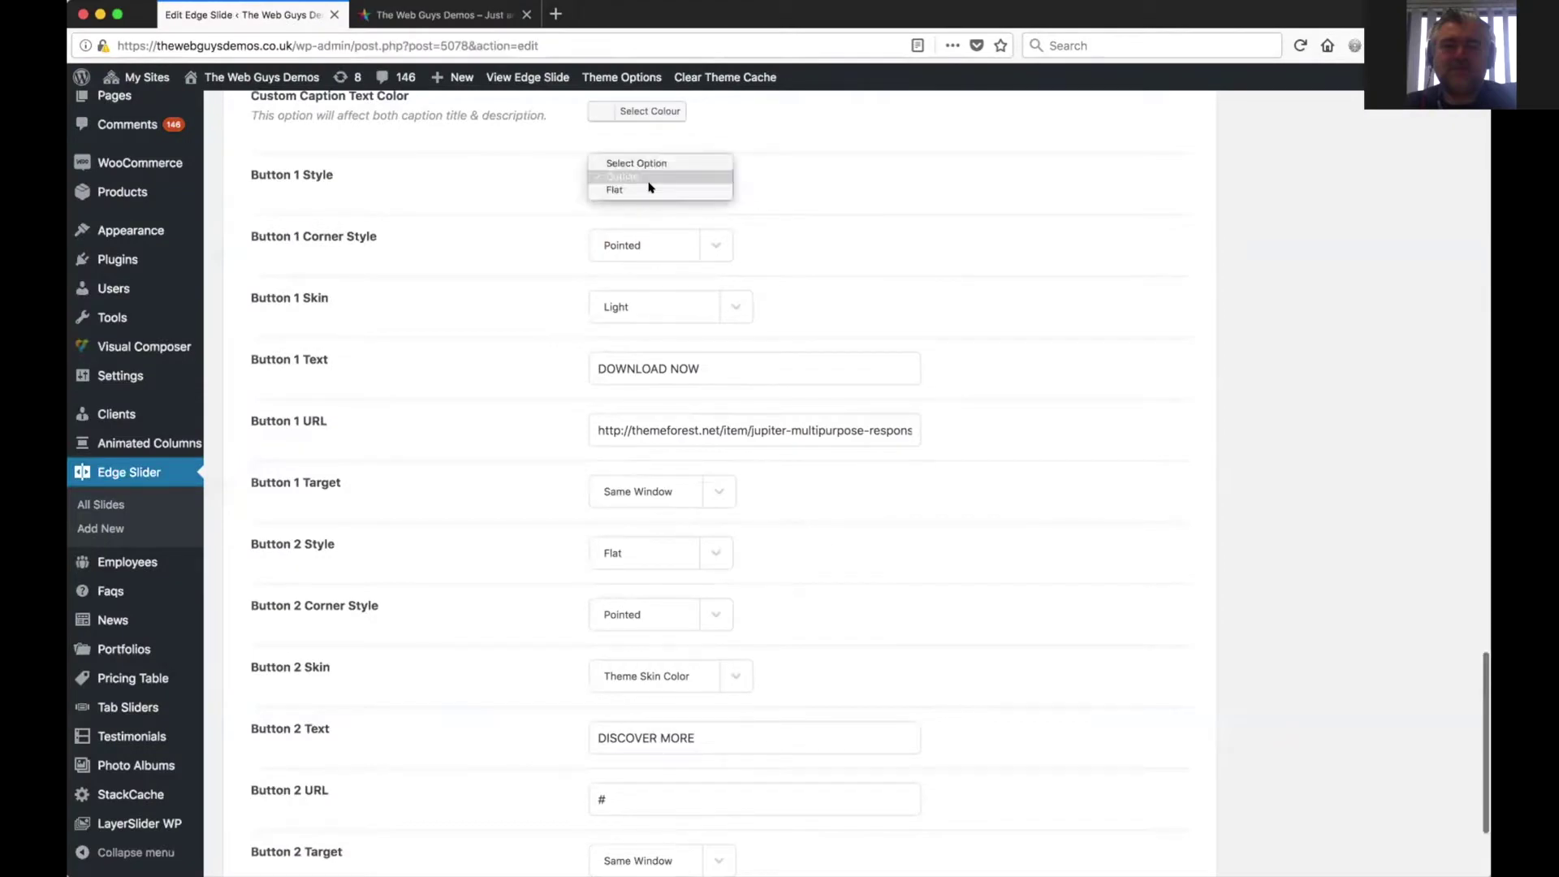
click(756, 167)
click(714, 242)
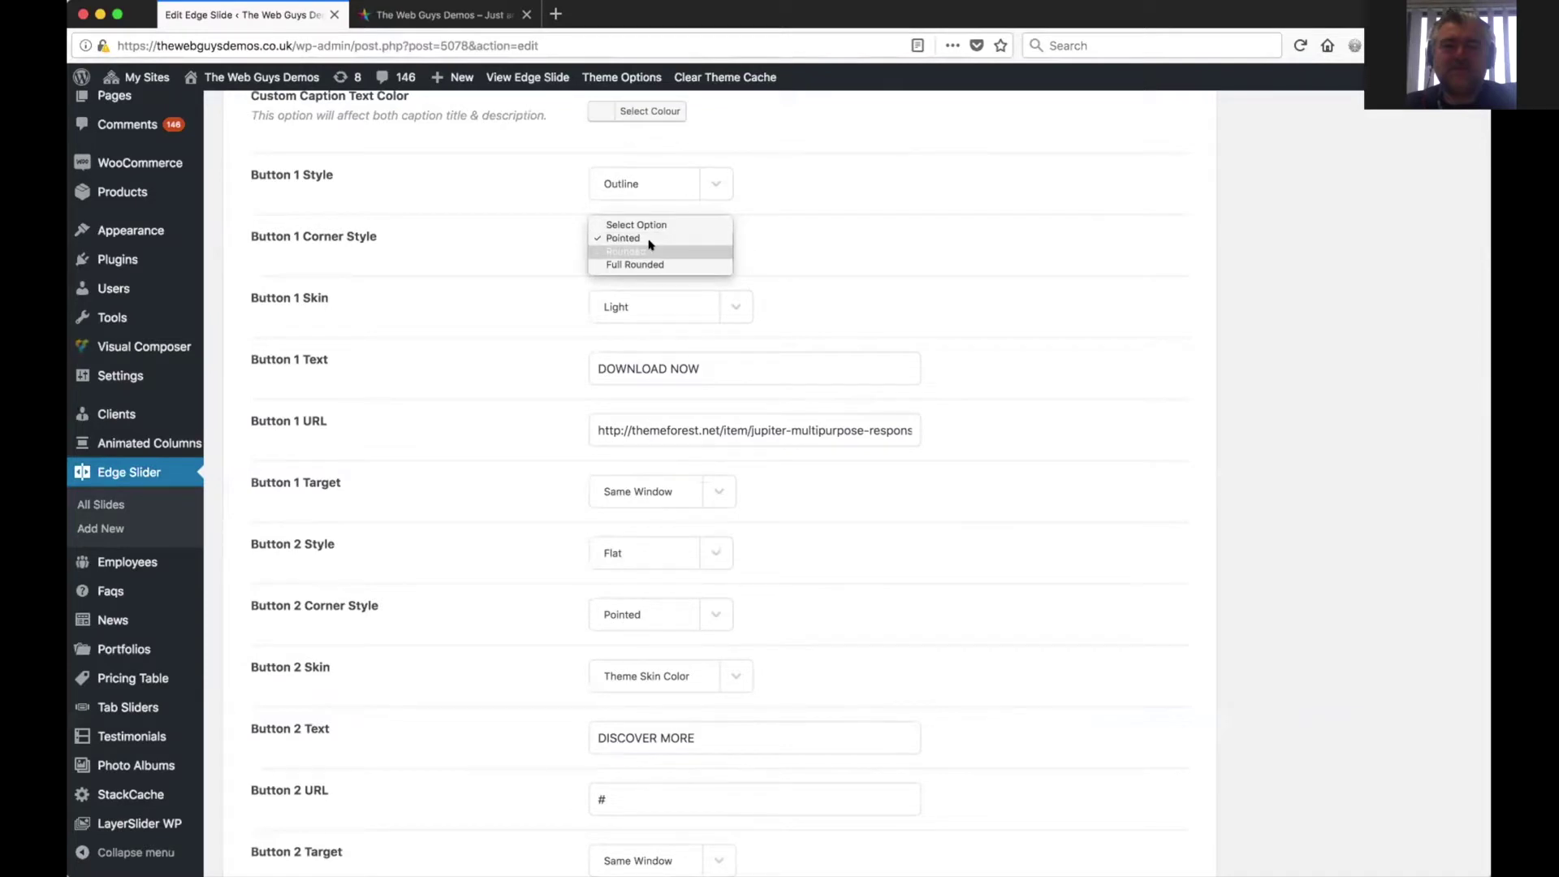
click(741, 245)
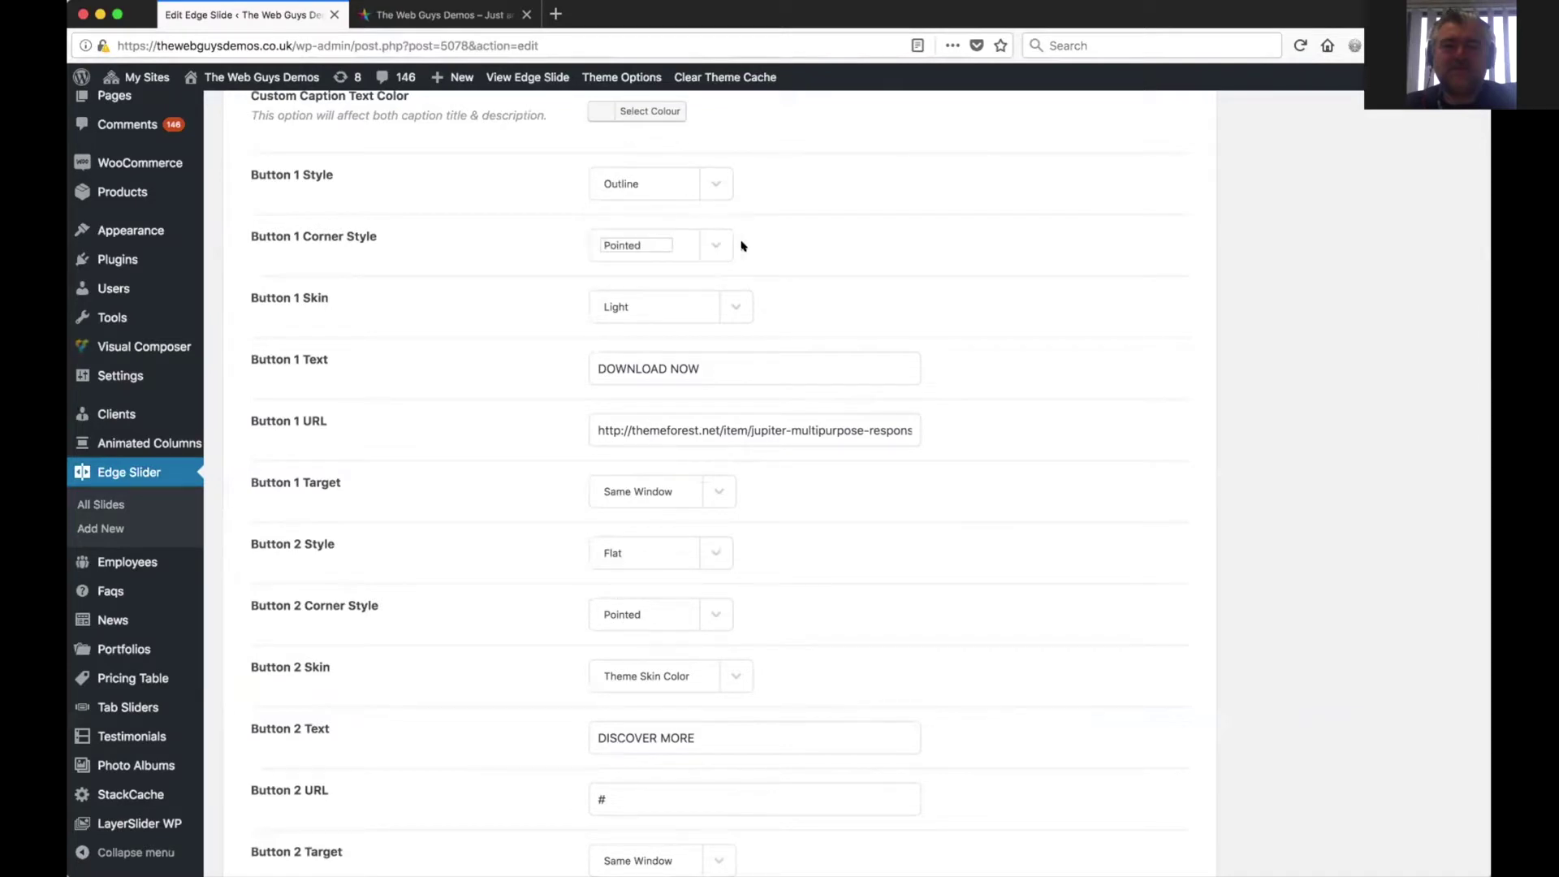
click(740, 307)
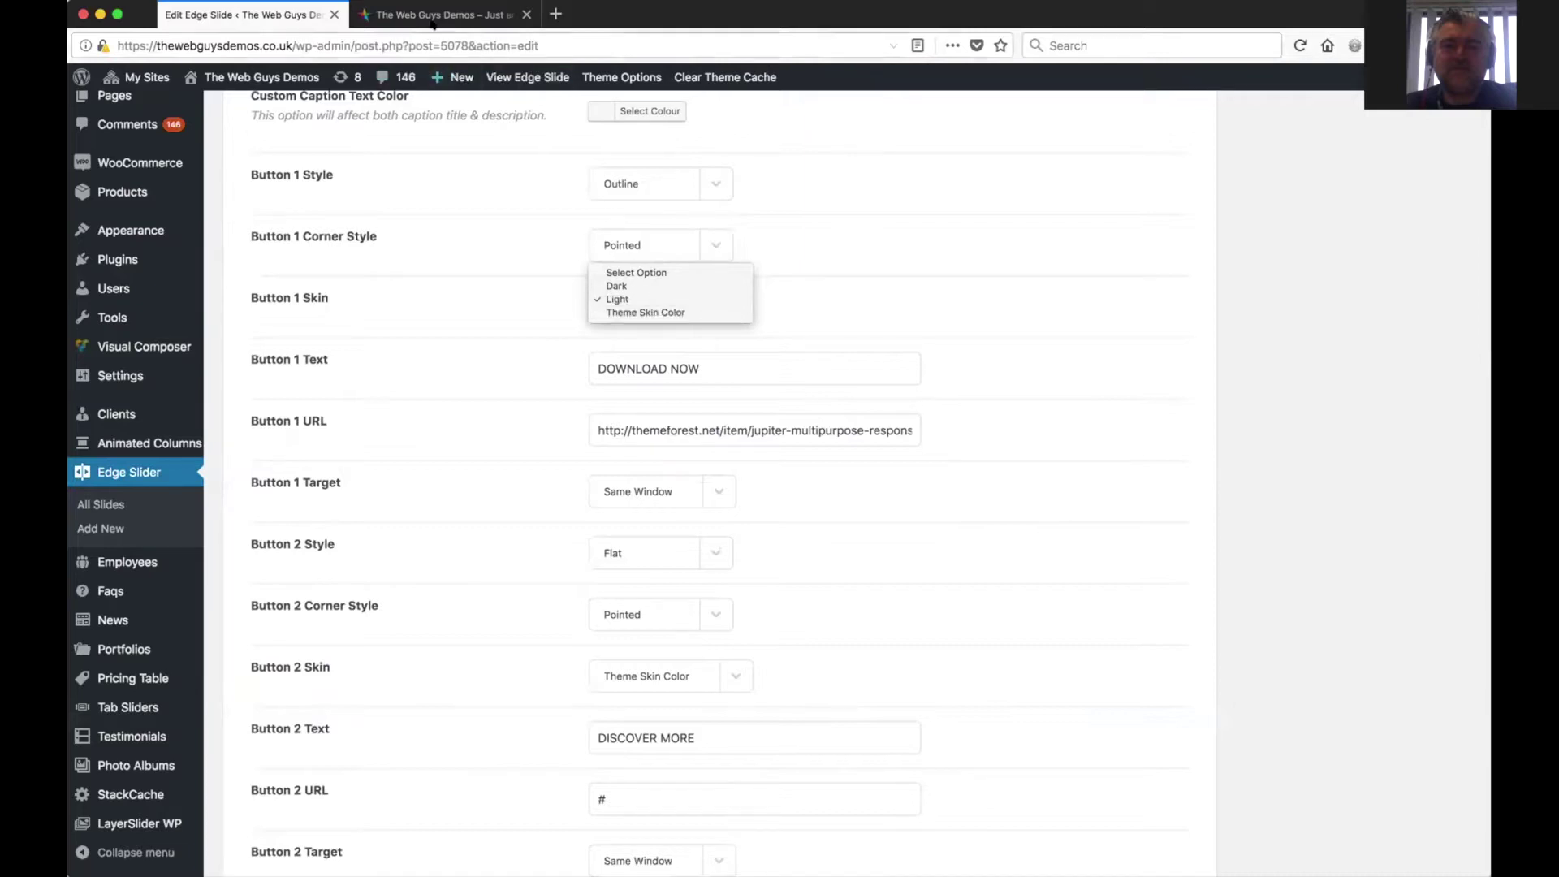
click(824, 309)
click(728, 366)
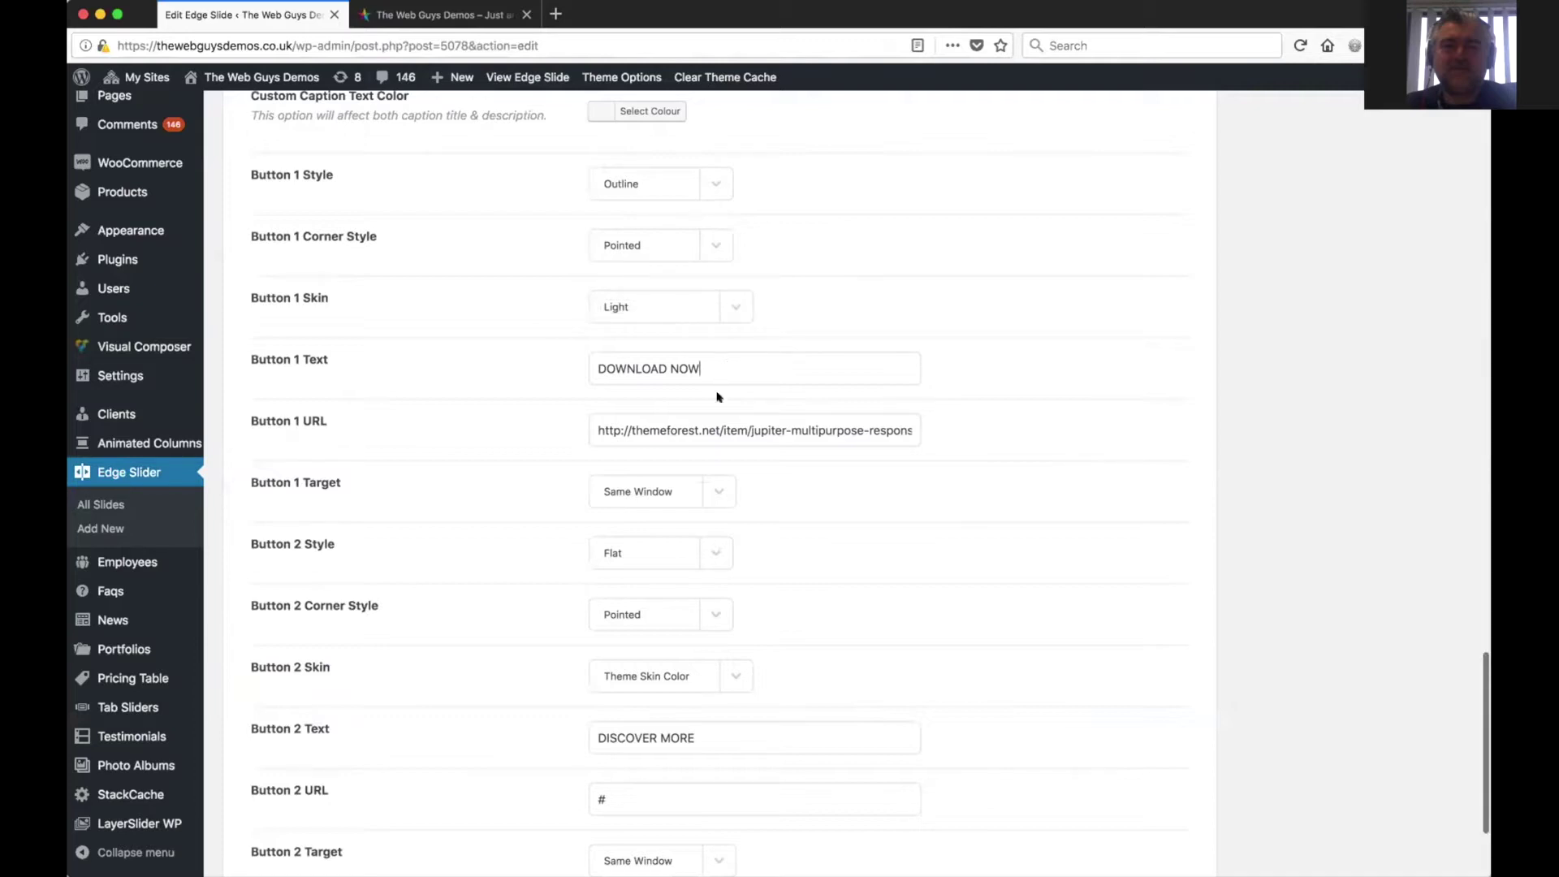
- Reopen main-slideshow-01 from the Edge Slider list and review its Button 1, Button 2 and transparent header skin settings
key(super+Left)
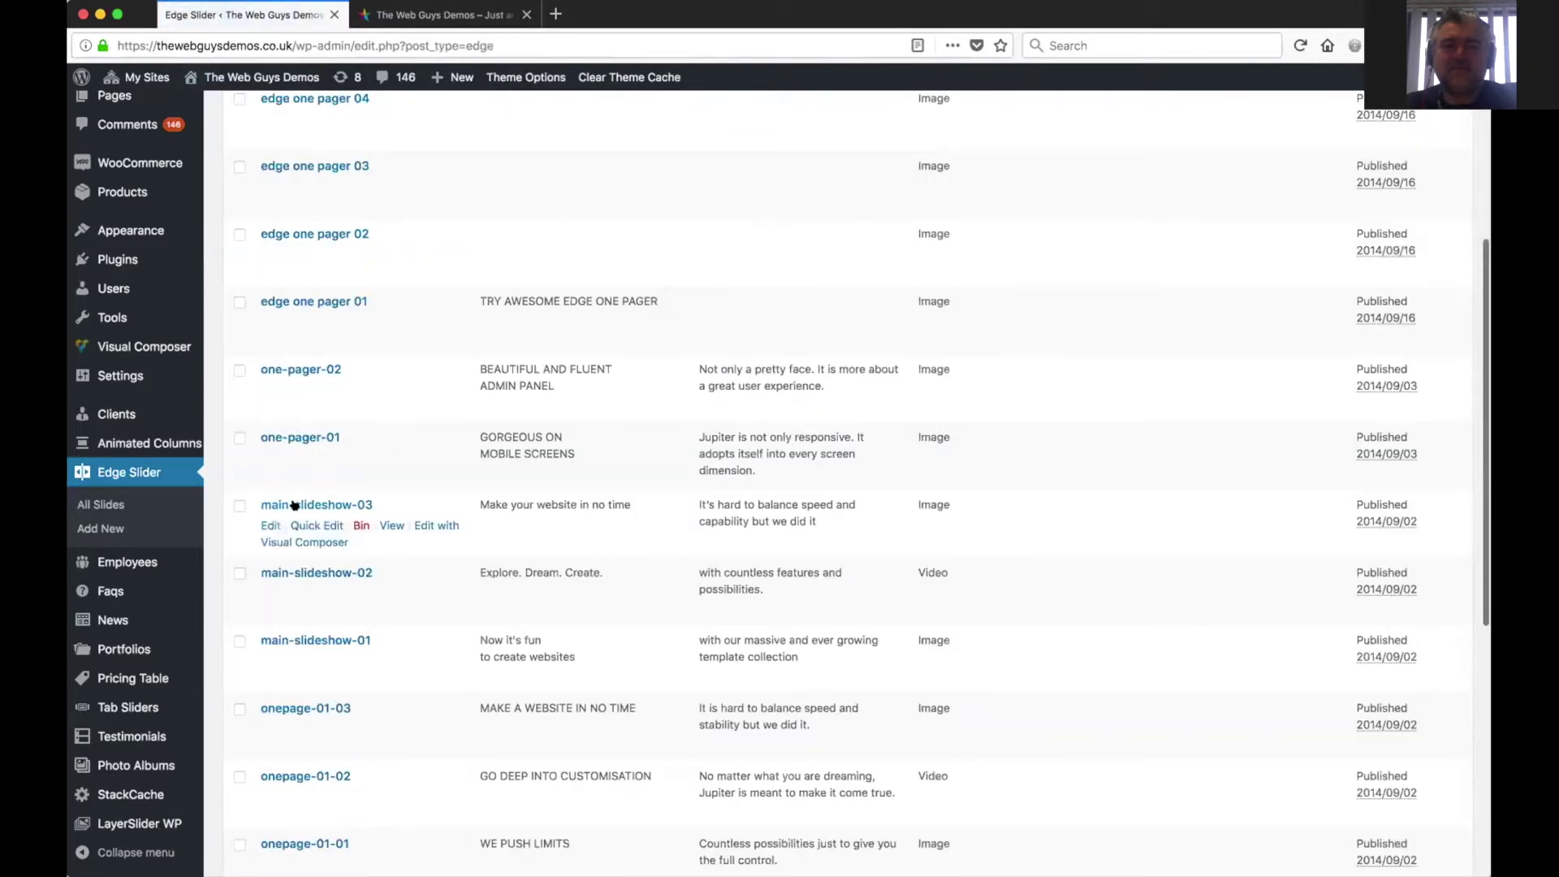
click(326, 639)
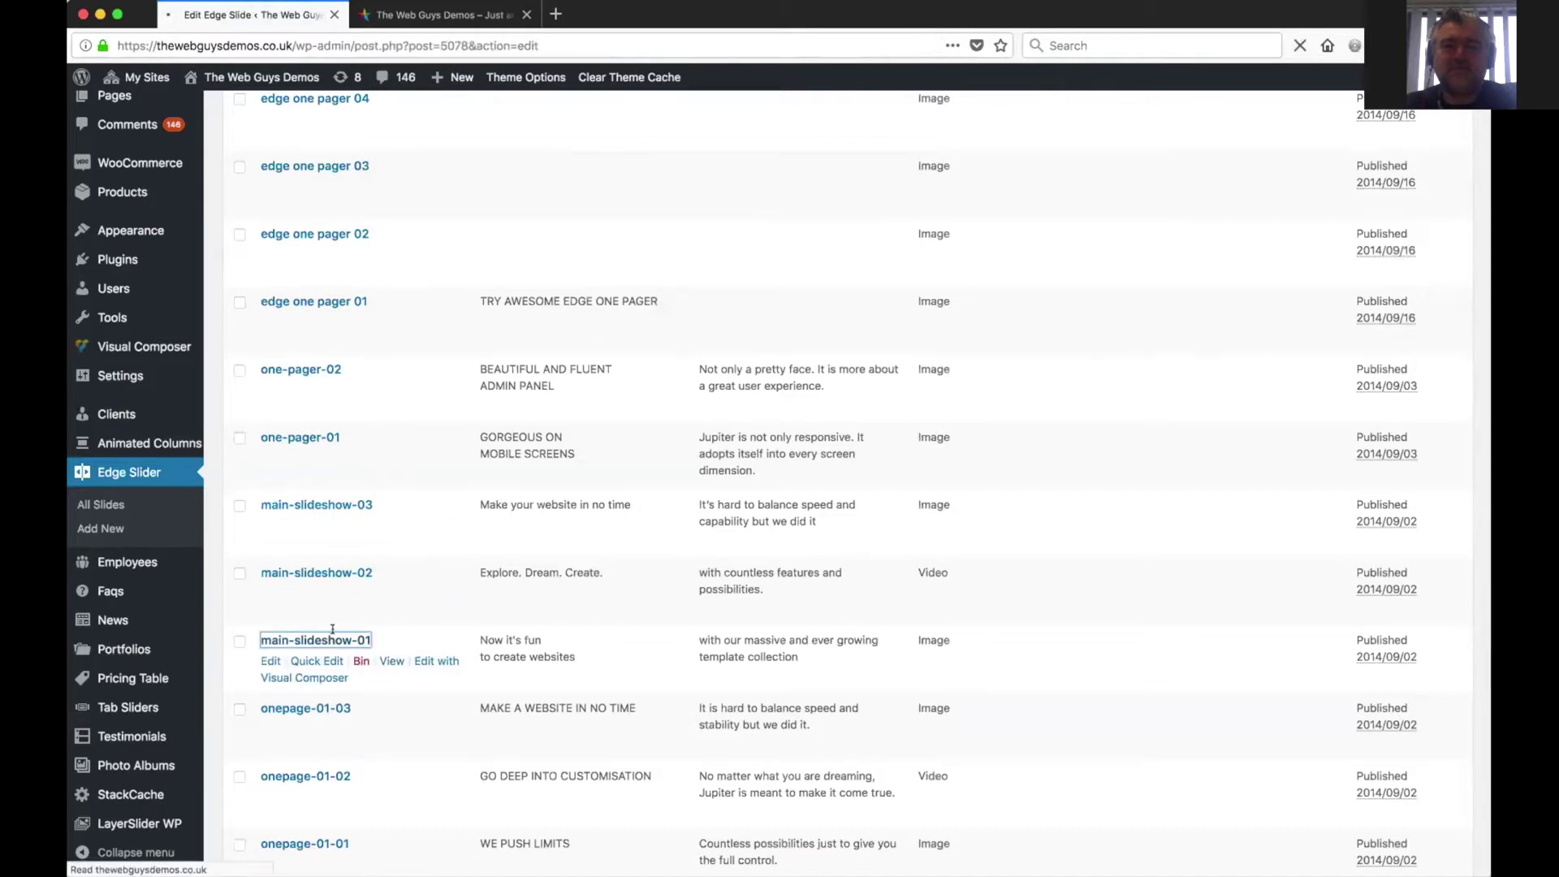
scroll(720, 661, down, 3)
scroll(719, 662, down, 10)
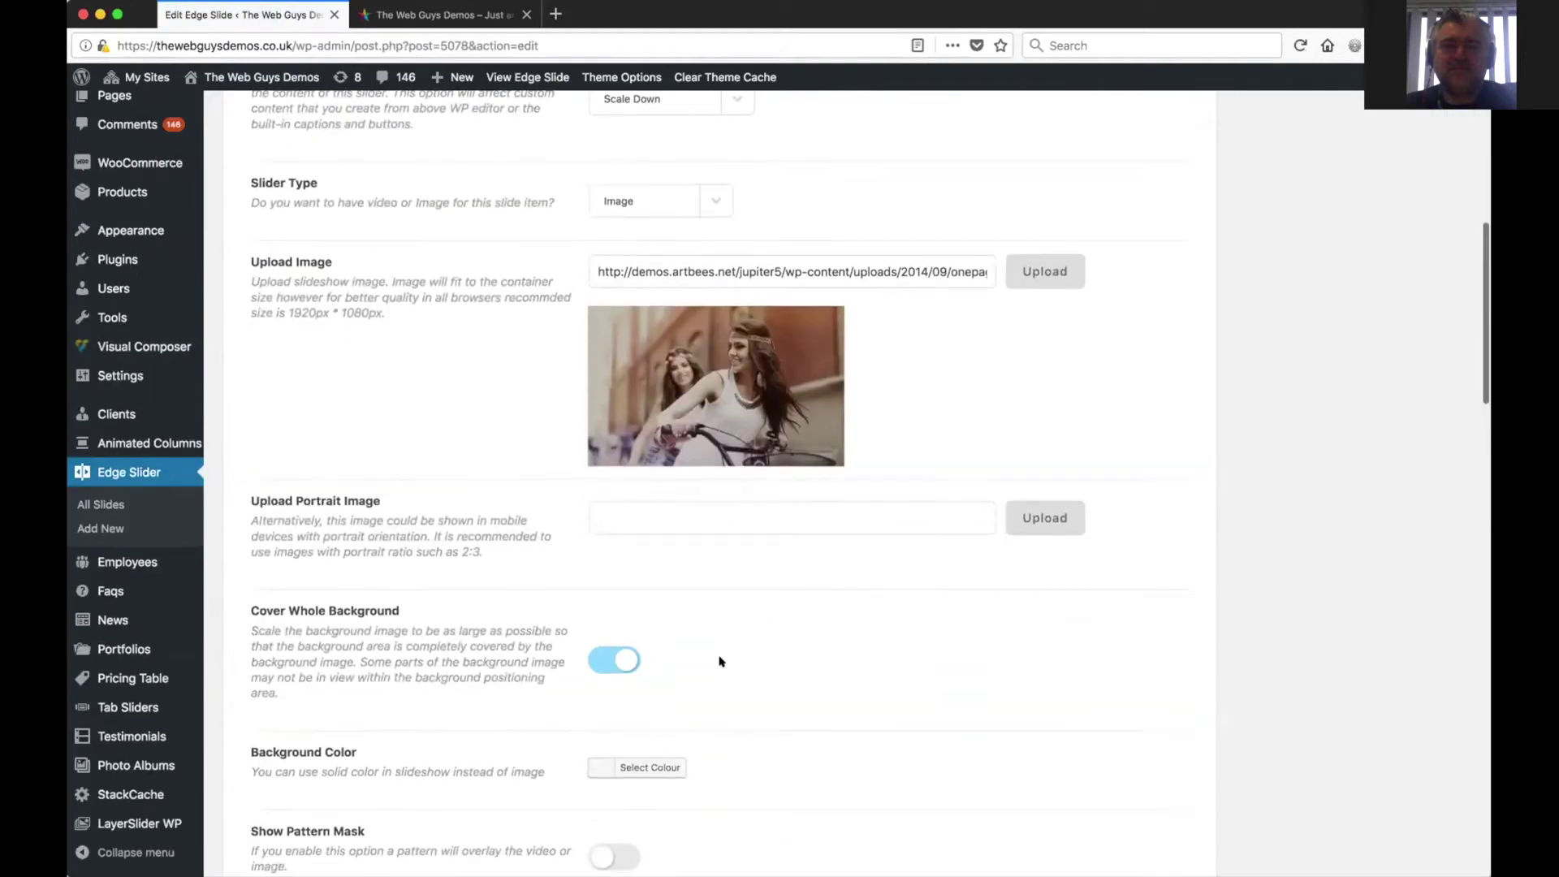
scroll(719, 662, down, 10)
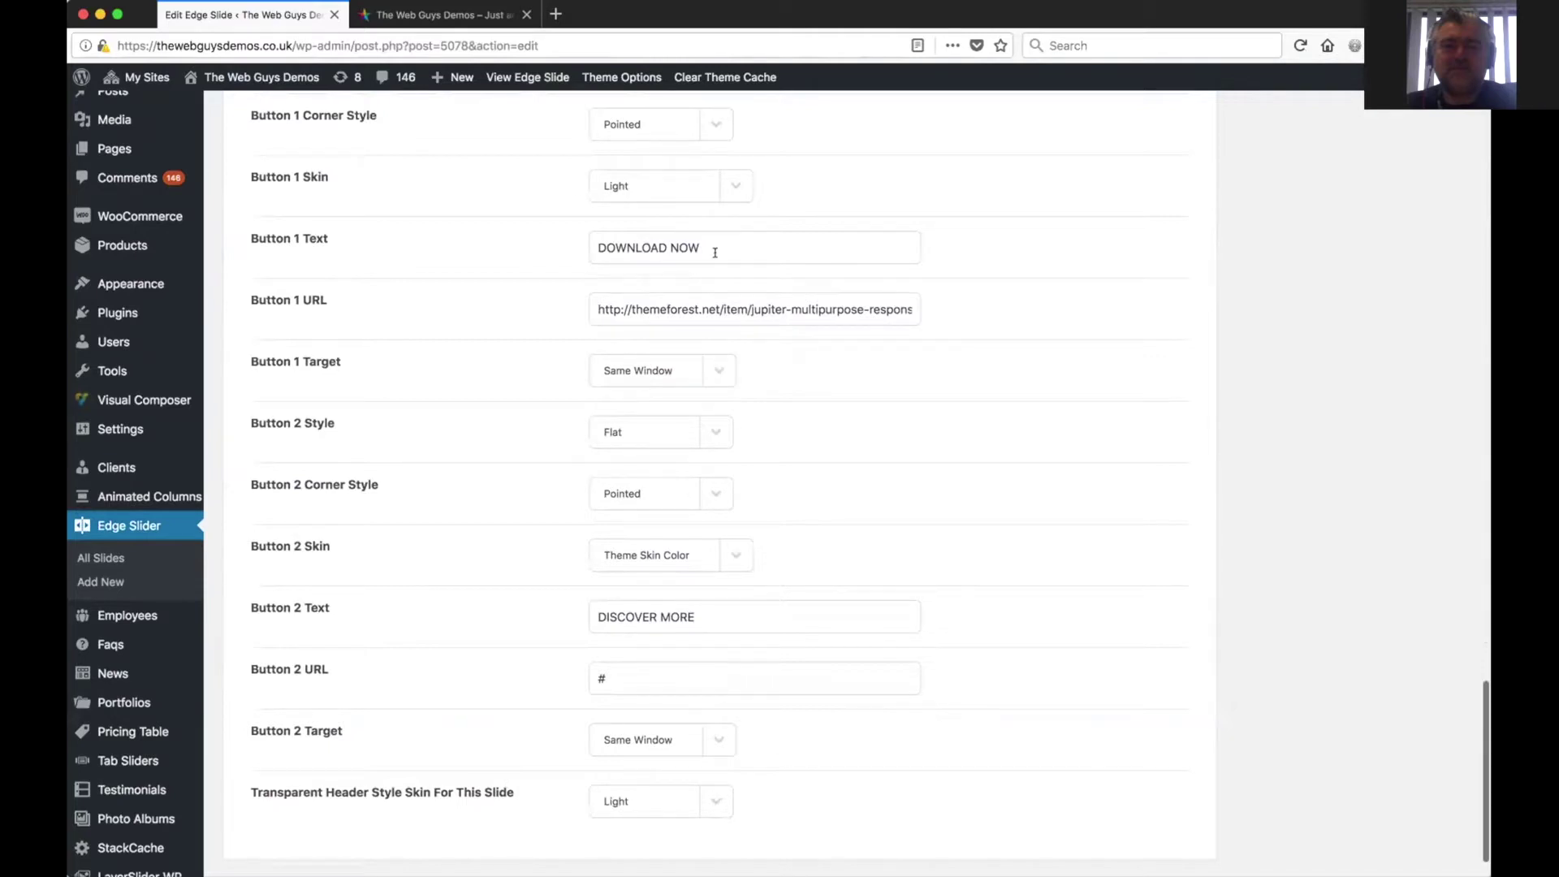
scroll(714, 253, up, 1)
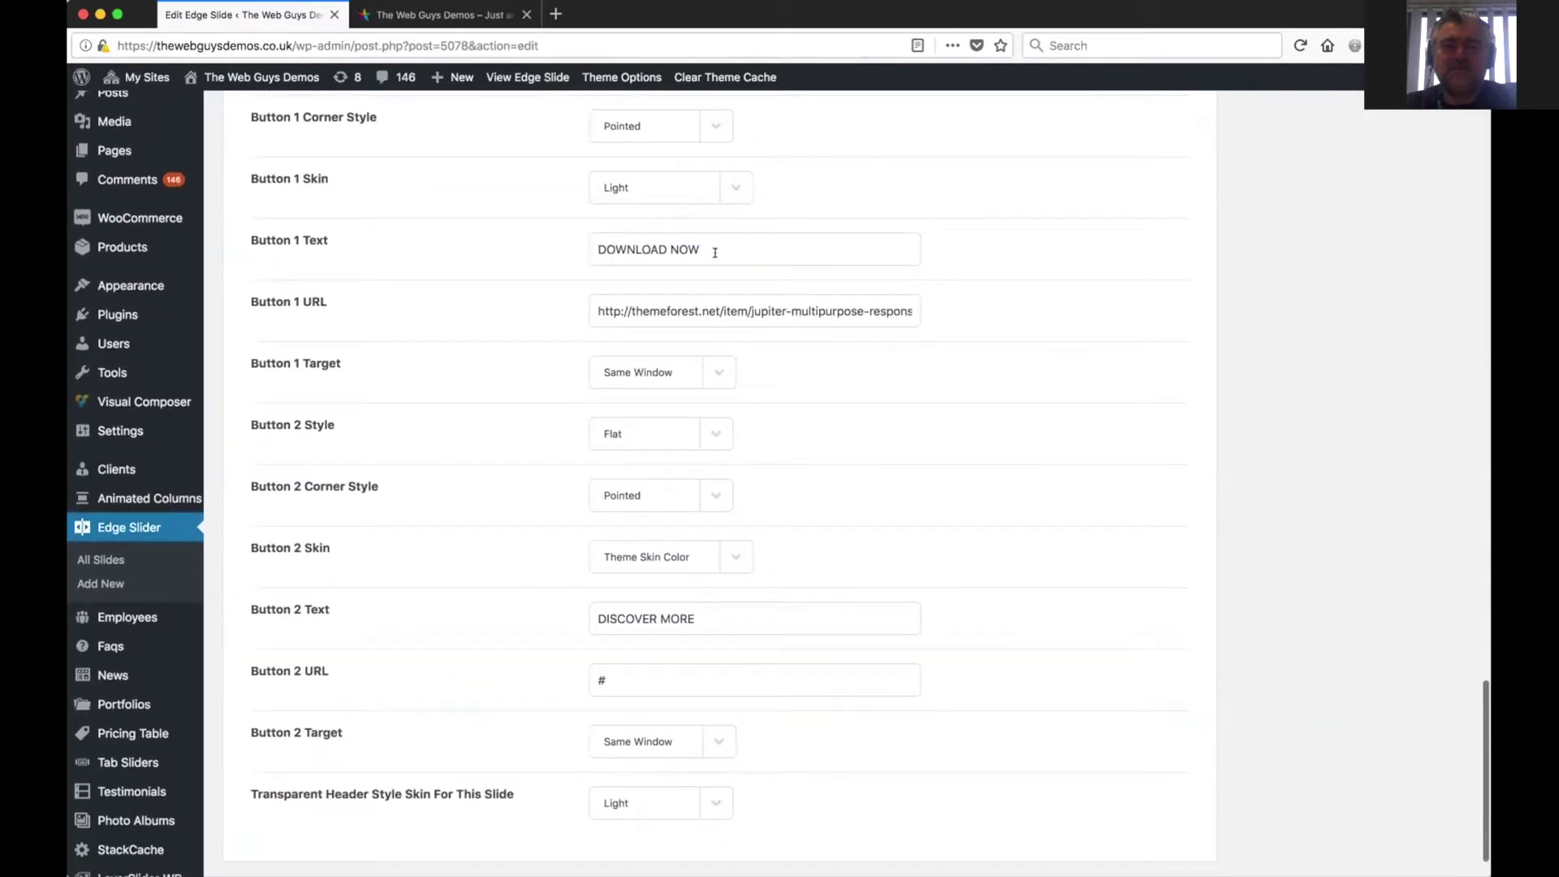
scroll(714, 255, down, 1)
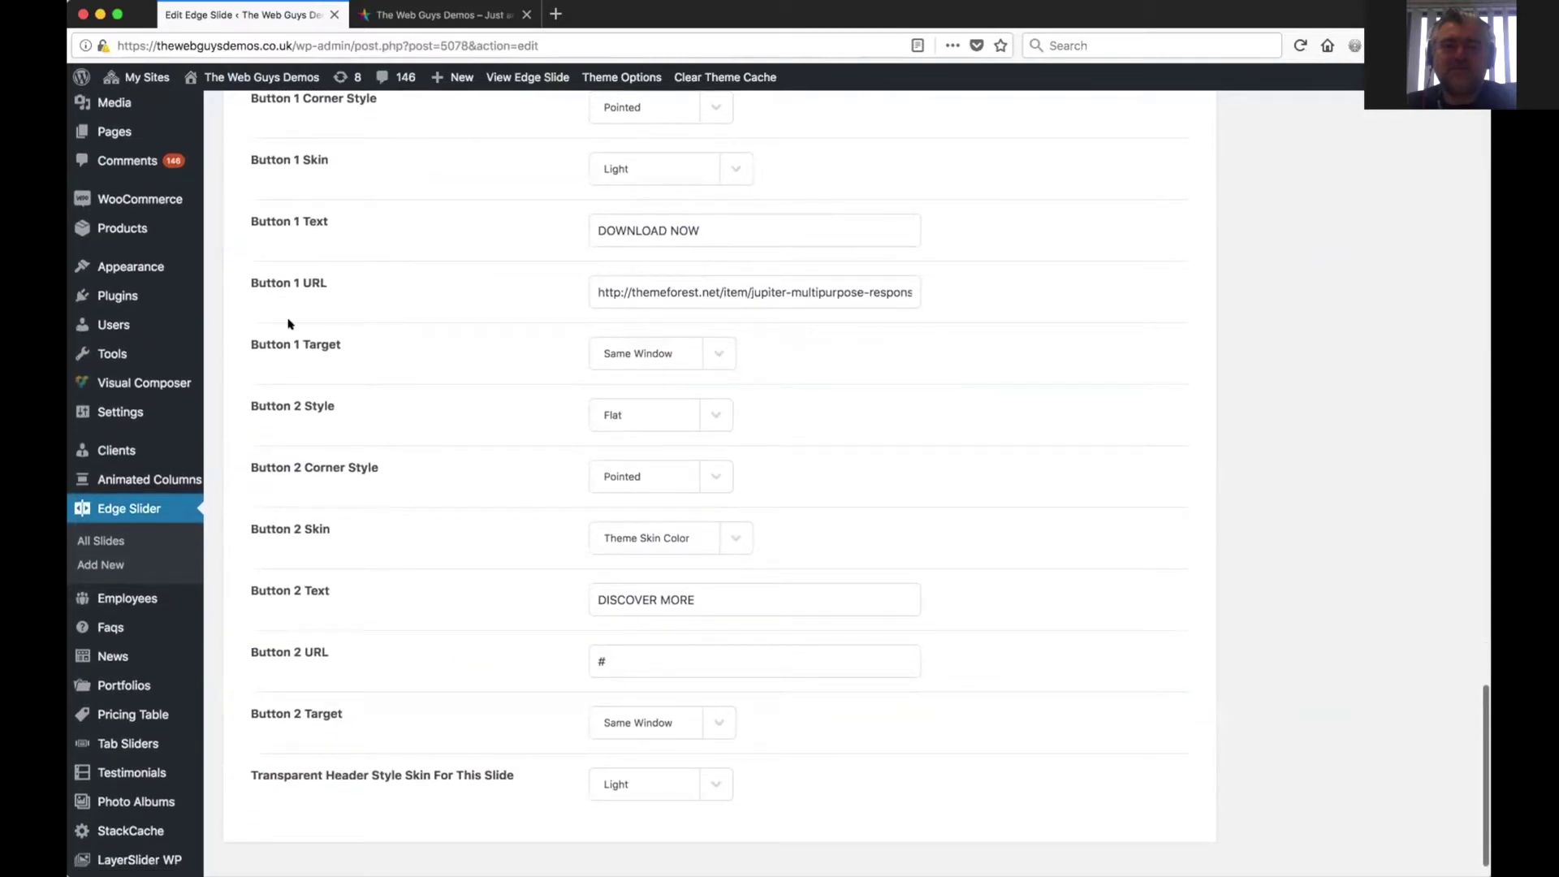
scroll(302, 608, down, 1)
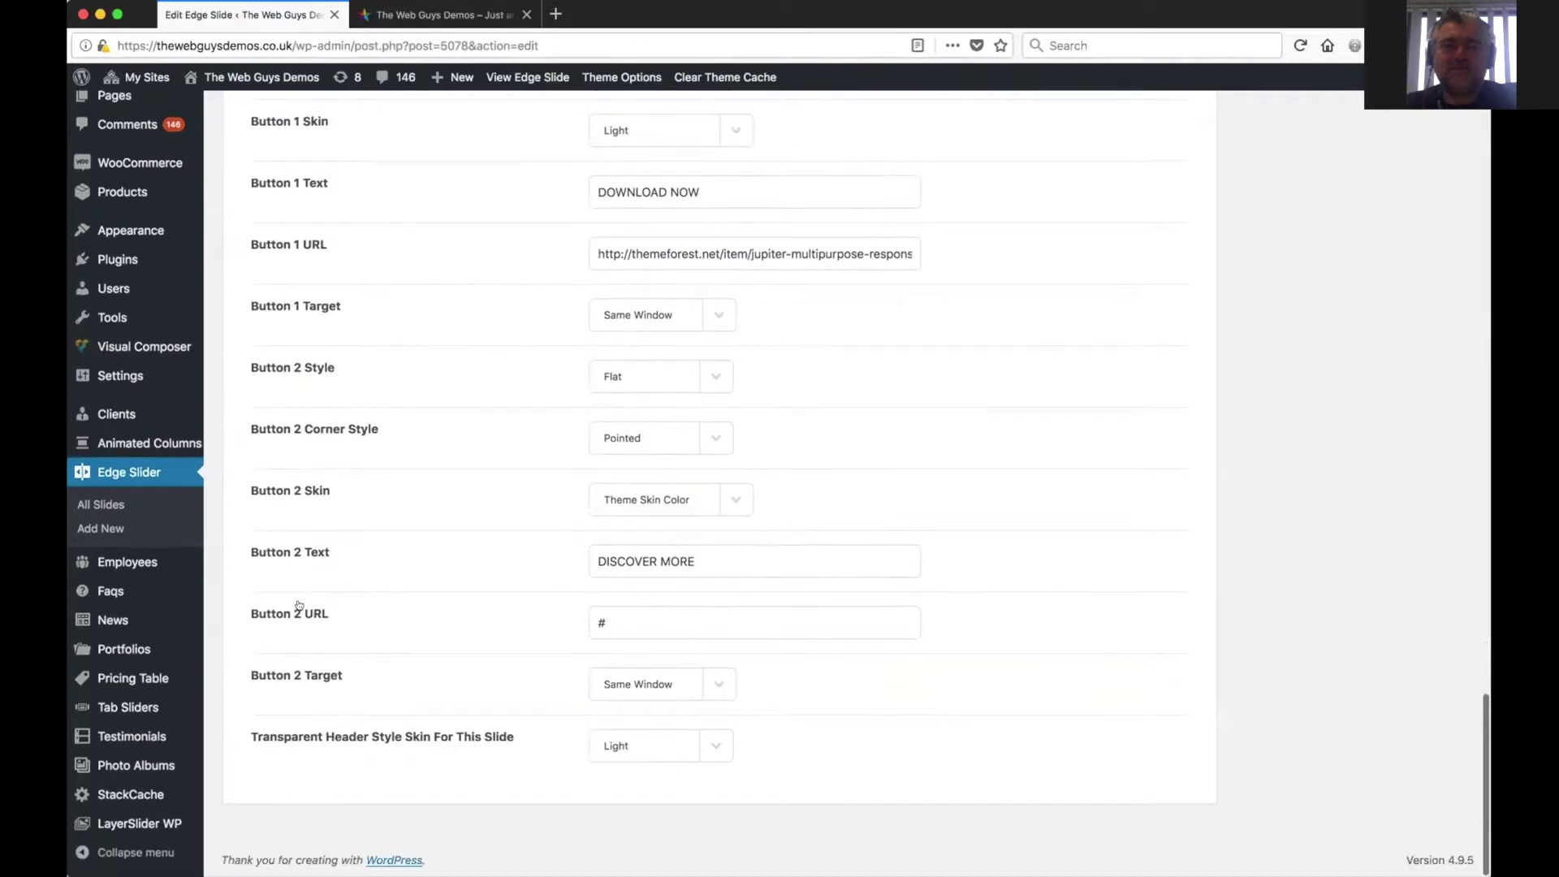
- Open the Portfolios list in the admin and look through the portfolio items and their categories
click(129, 650)
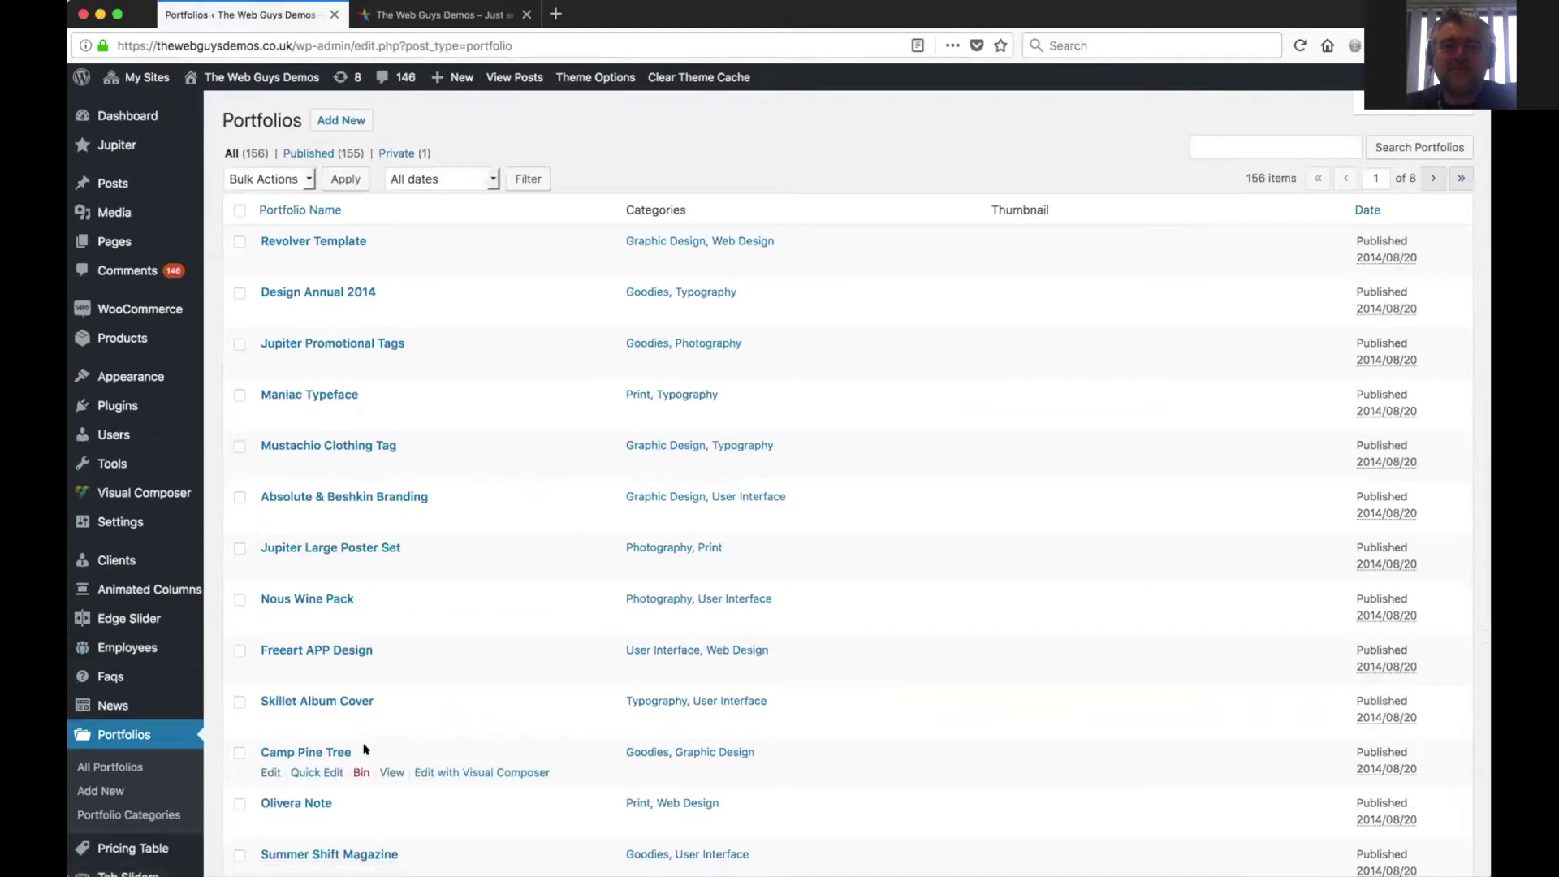
scroll(362, 748, down, 10)
scroll(364, 749, up, 2)
scroll(364, 749, up, 5)
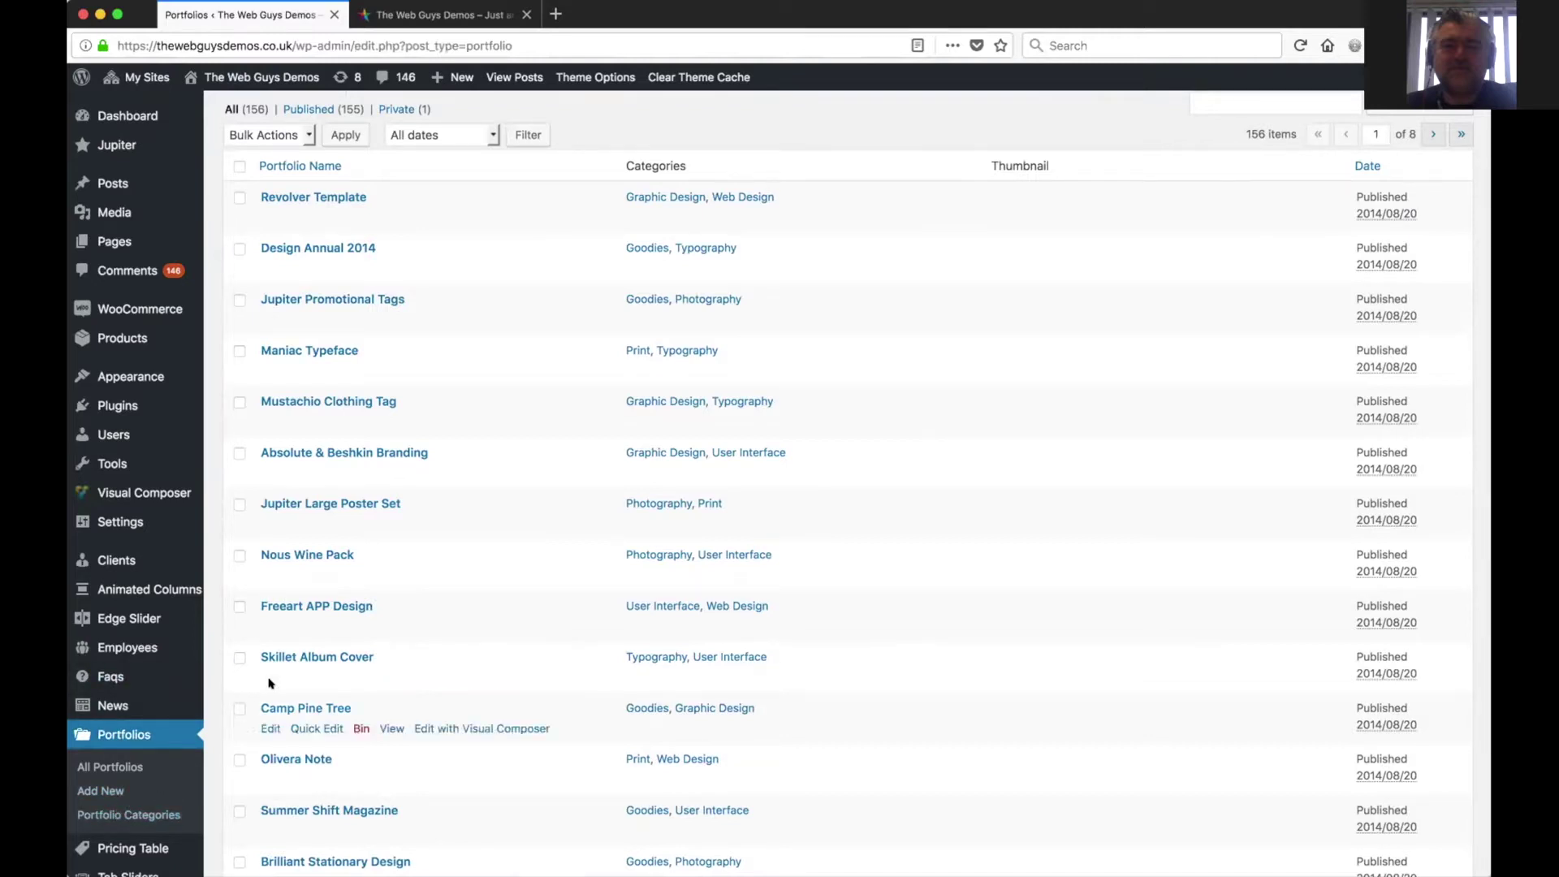
- Open the Nous Wine Pack portfolio item, review its layout and page options, and open the form for adding a portfolio category
click(295, 552)
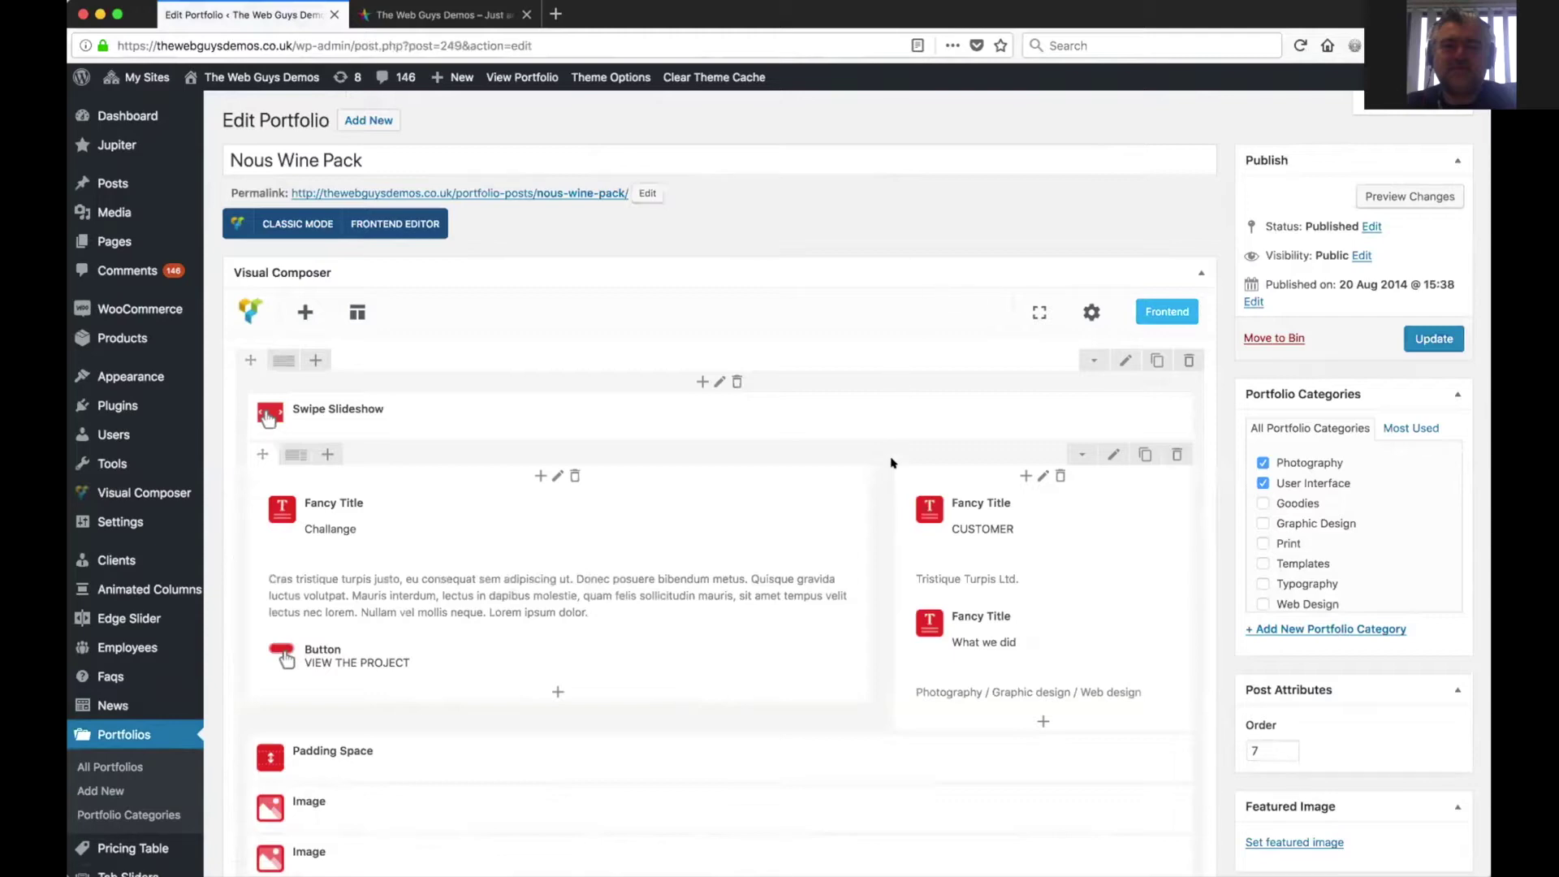
scroll(821, 609, down, 5)
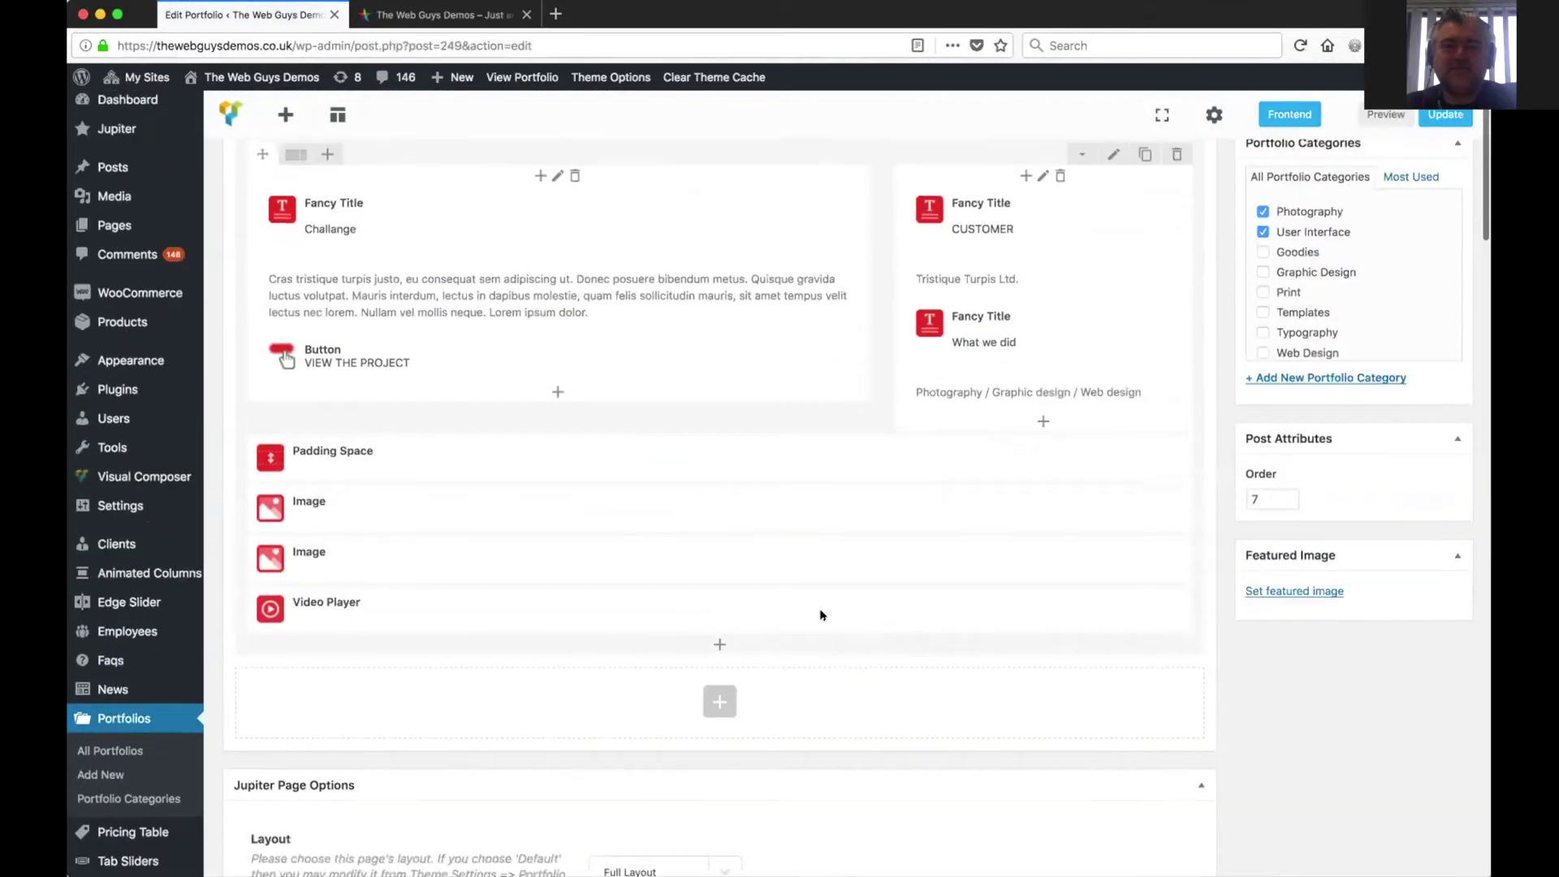
scroll(690, 705, down, 7)
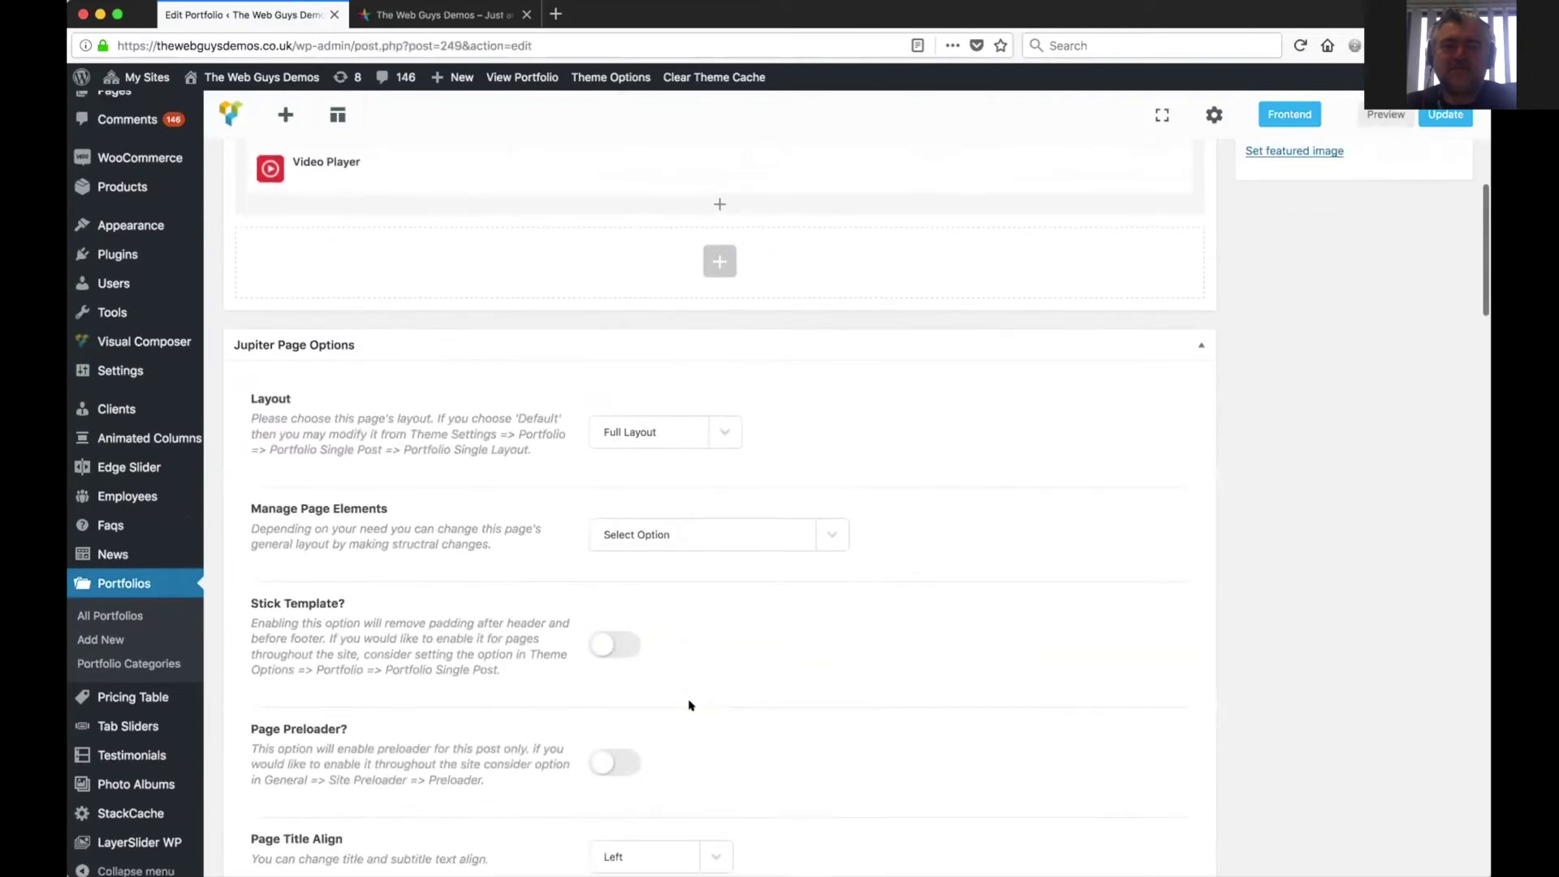
scroll(689, 705, up, 12)
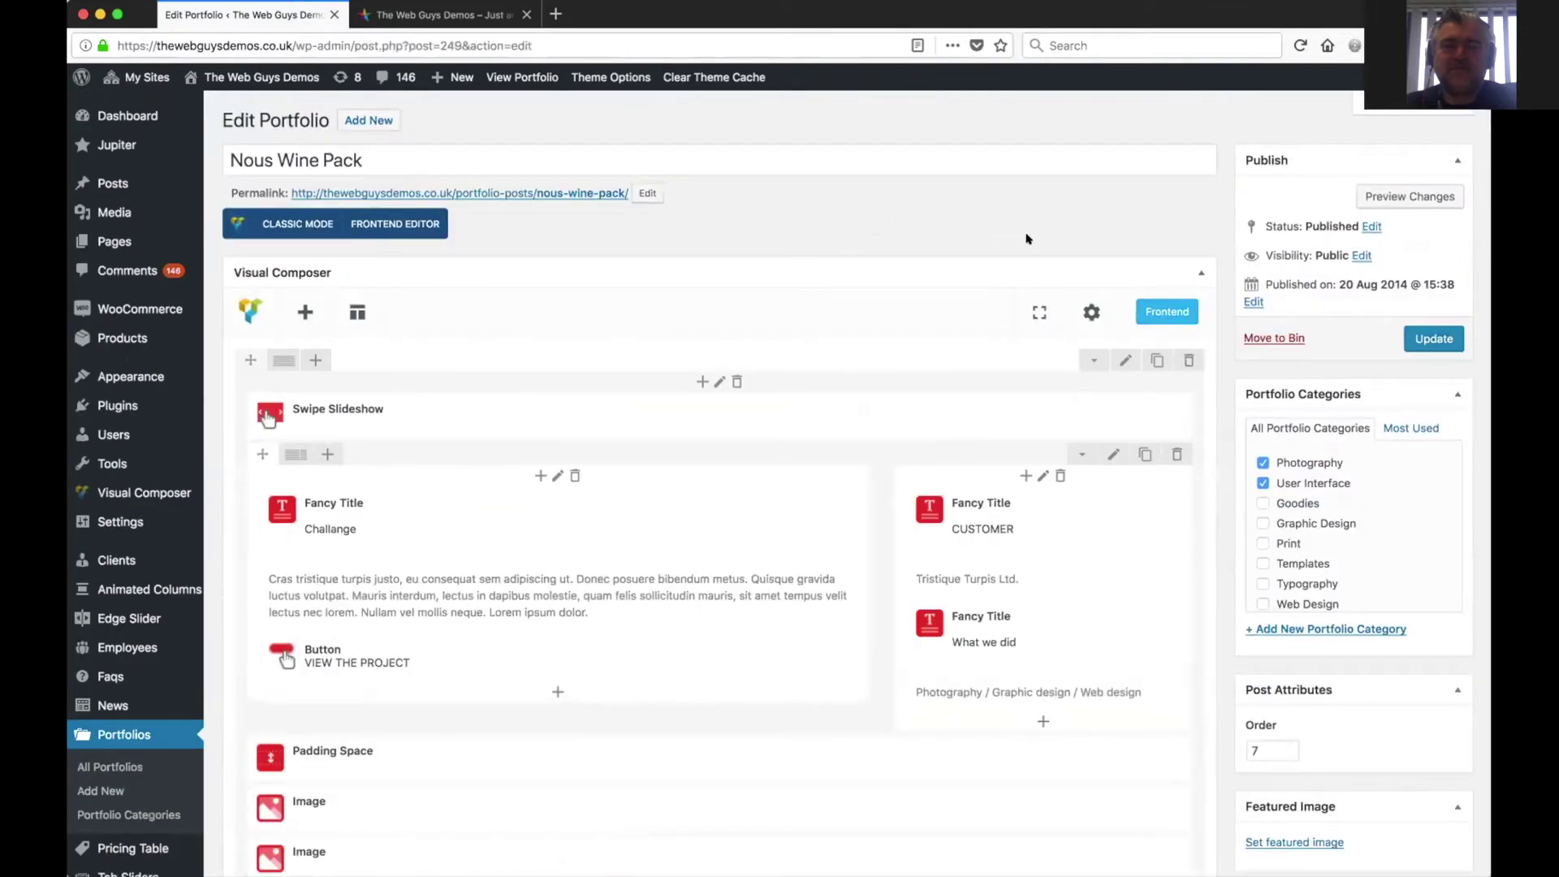
click(1337, 628)
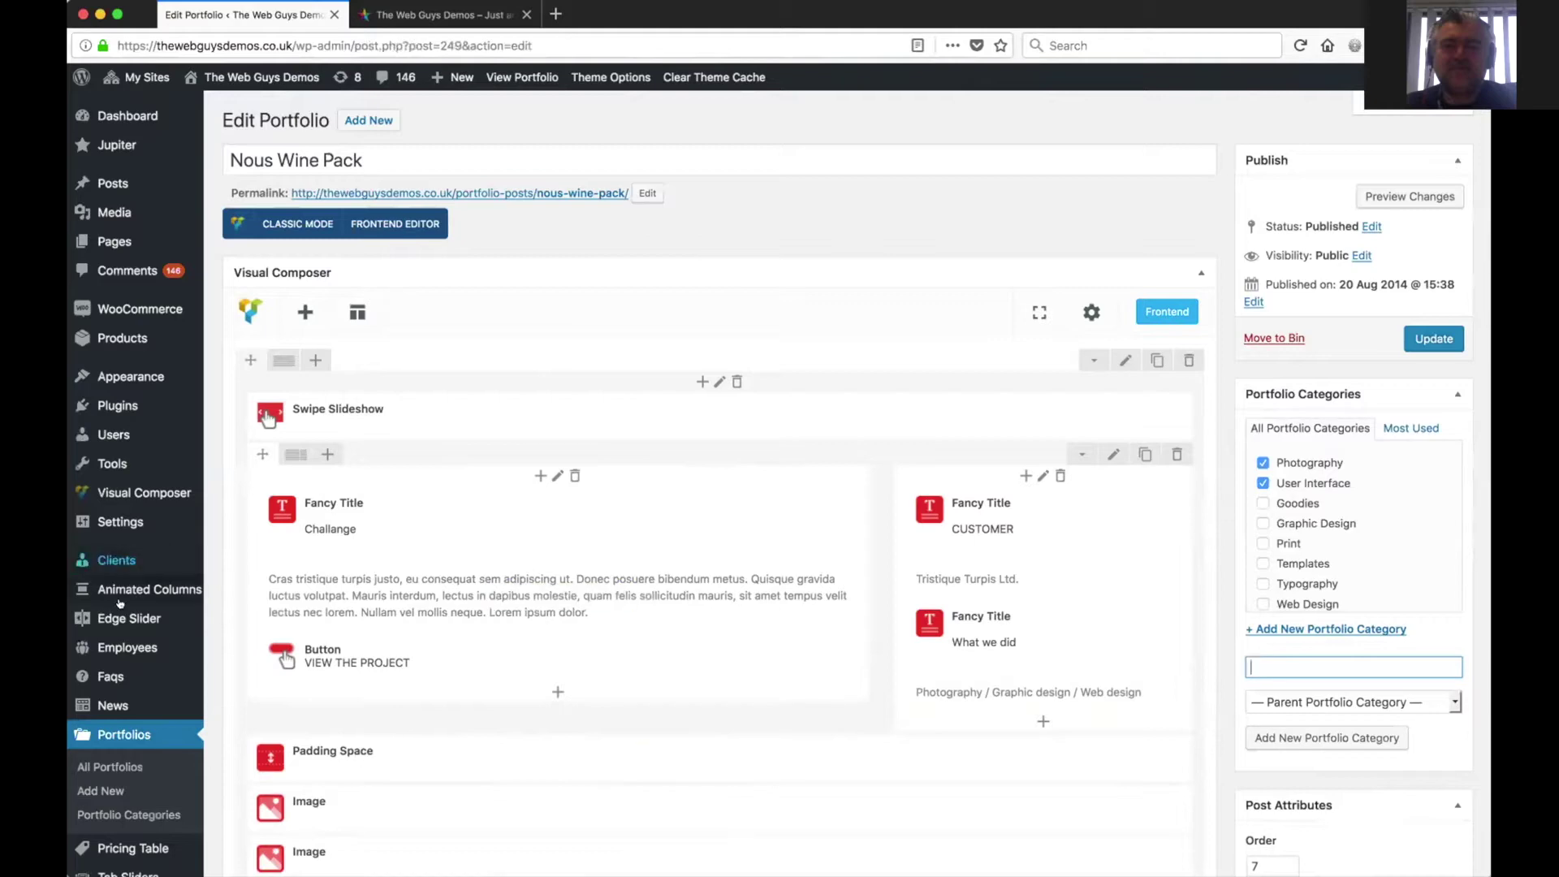
- Open the Testimonials list in the admin and look through the testimonial entries
scroll(122, 617, down, 5)
click(119, 731)
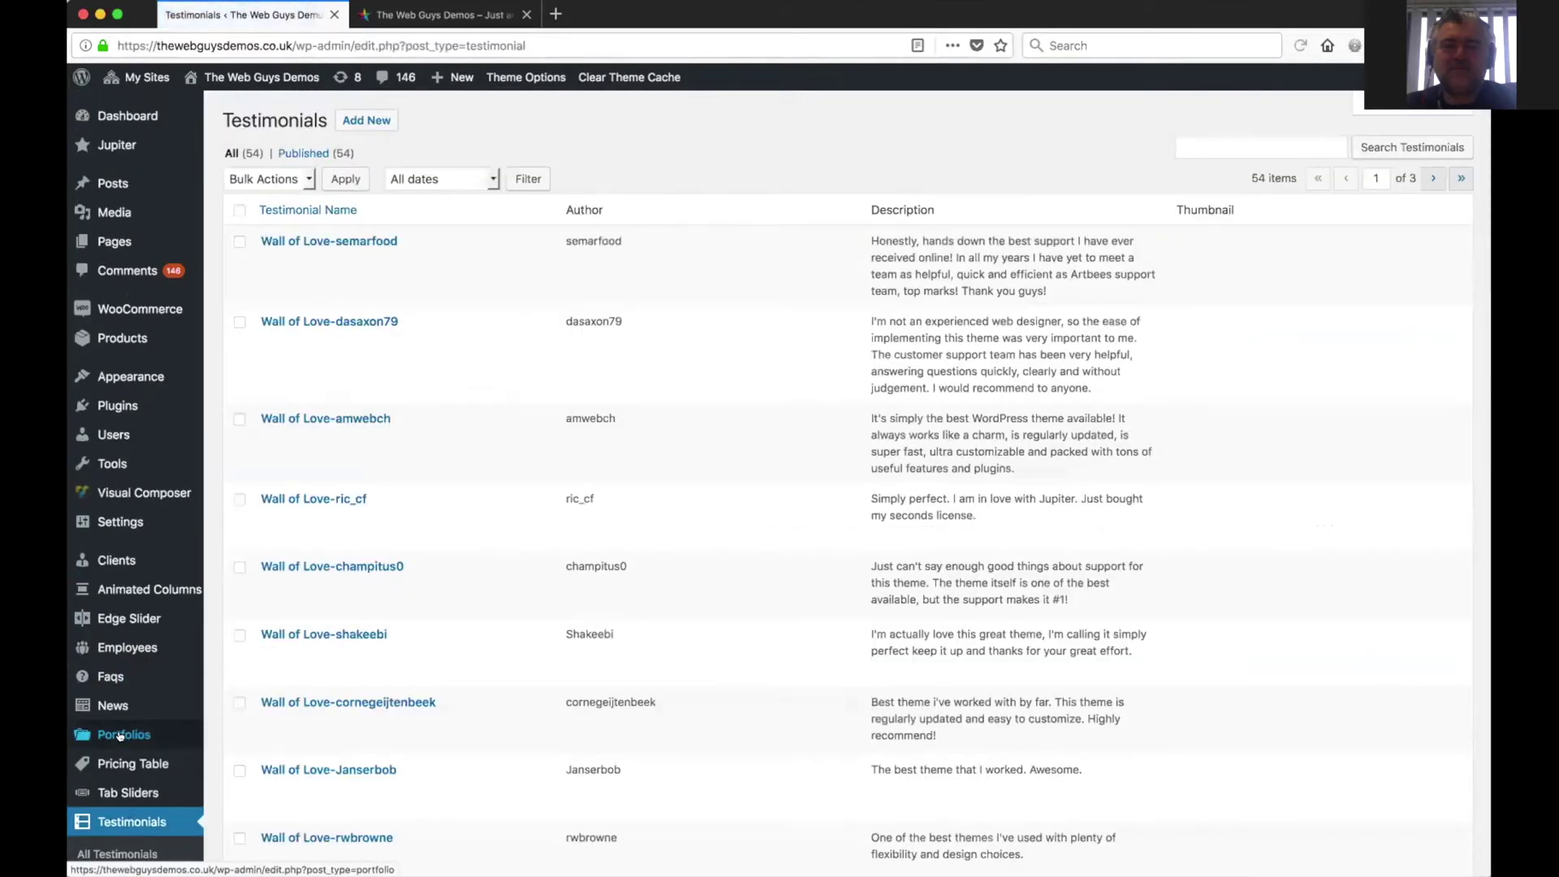
scroll(440, 763, down, 3)
scroll(440, 763, down, 1)
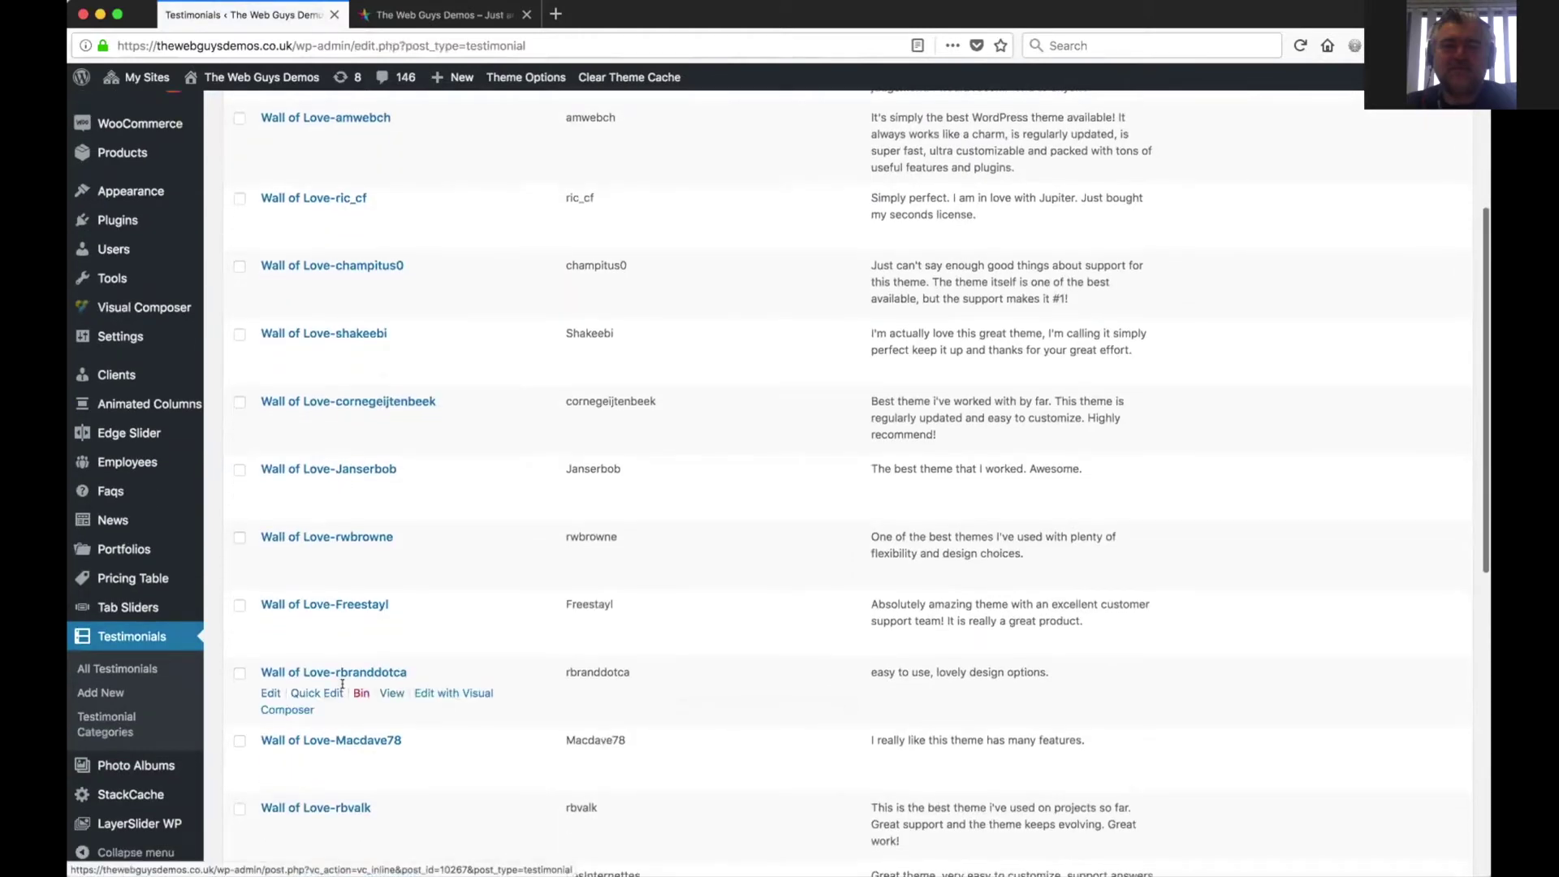
- Open one of the Wall of Love testimonials and review its author, company, website and quote fields
click(338, 671)
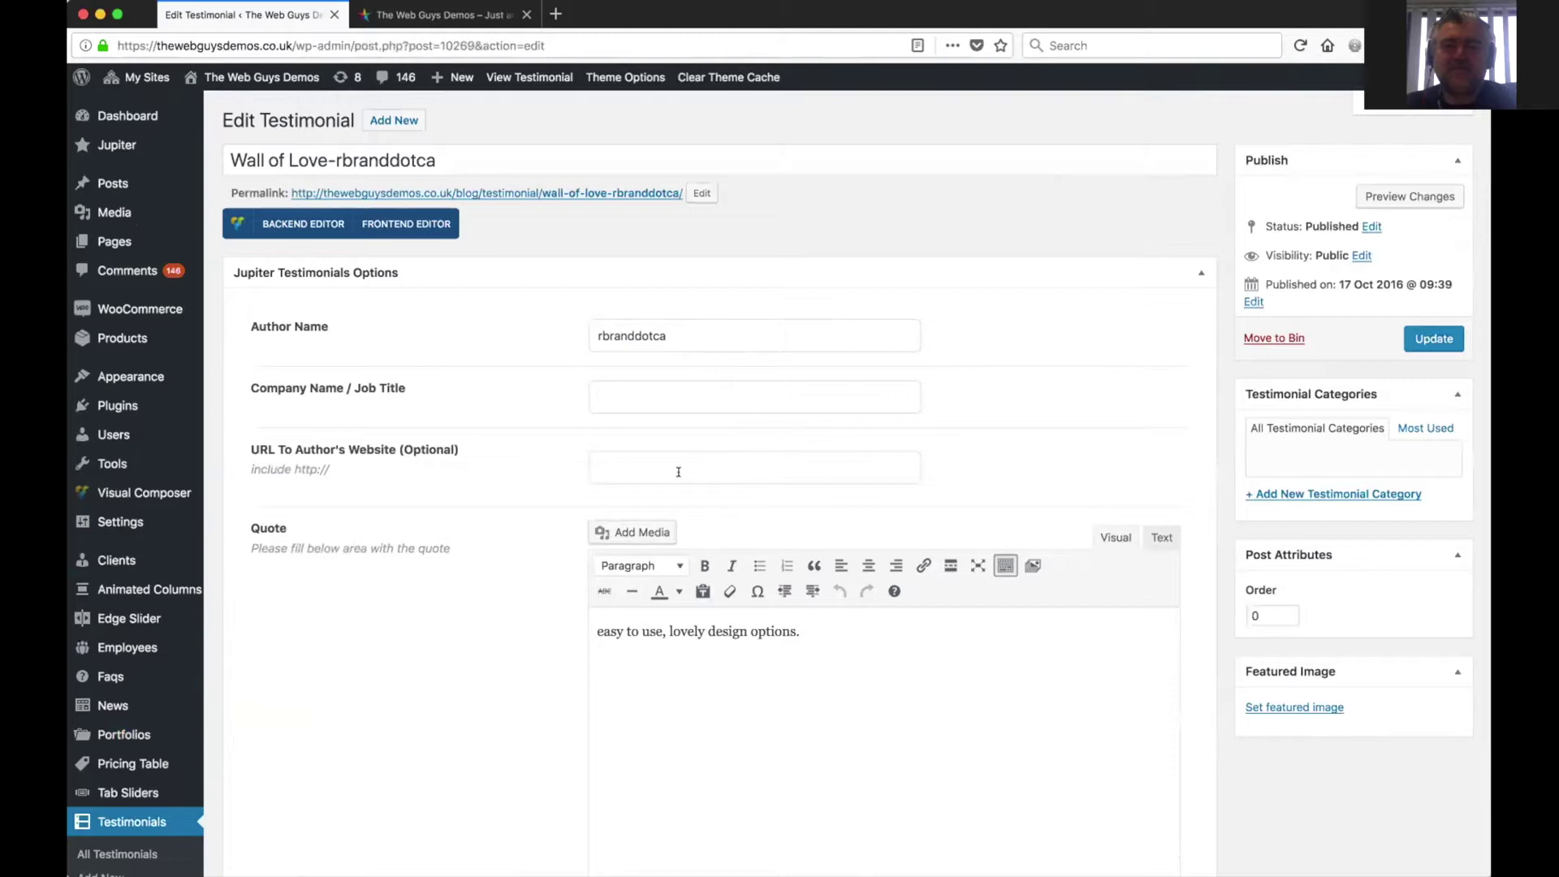
scroll(943, 440, down, 4)
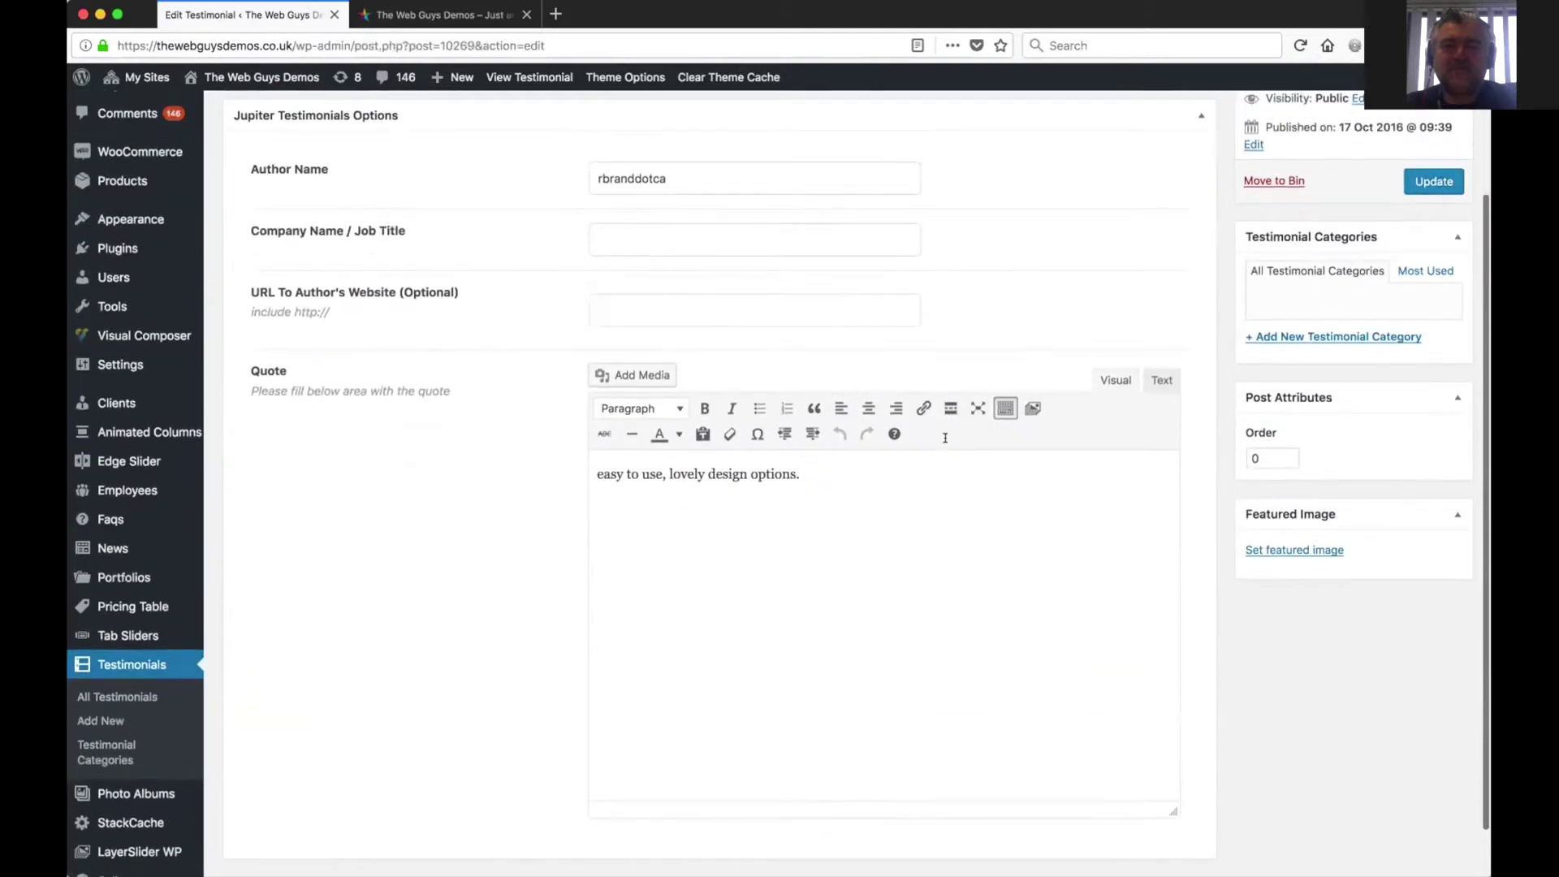
scroll(945, 438, down, 1)
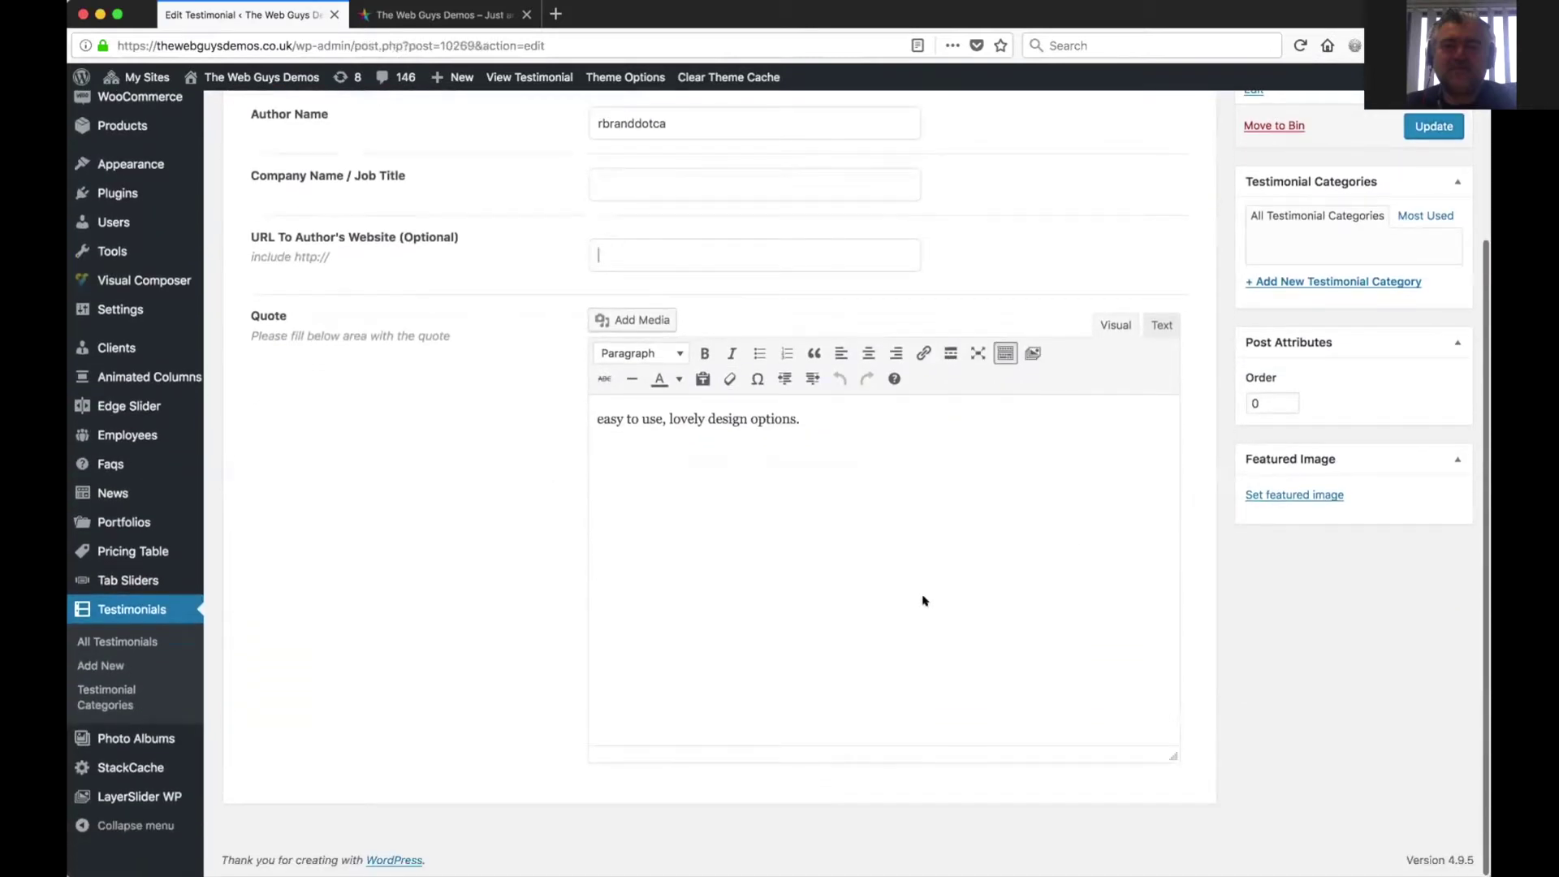
scroll(924, 601, up, 4)
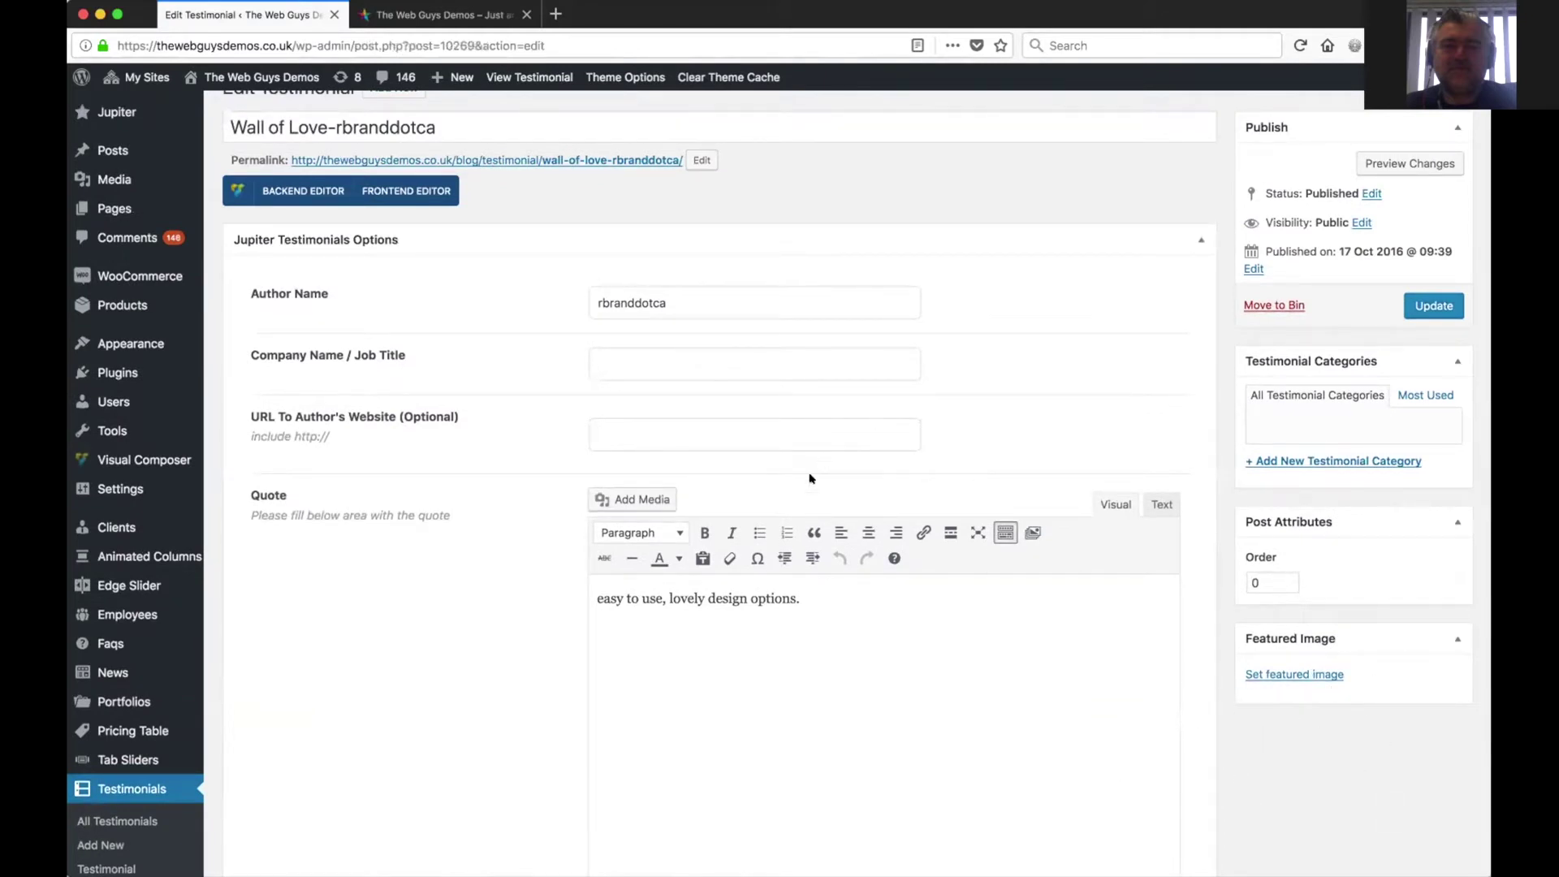
scroll(797, 490, up, 1)
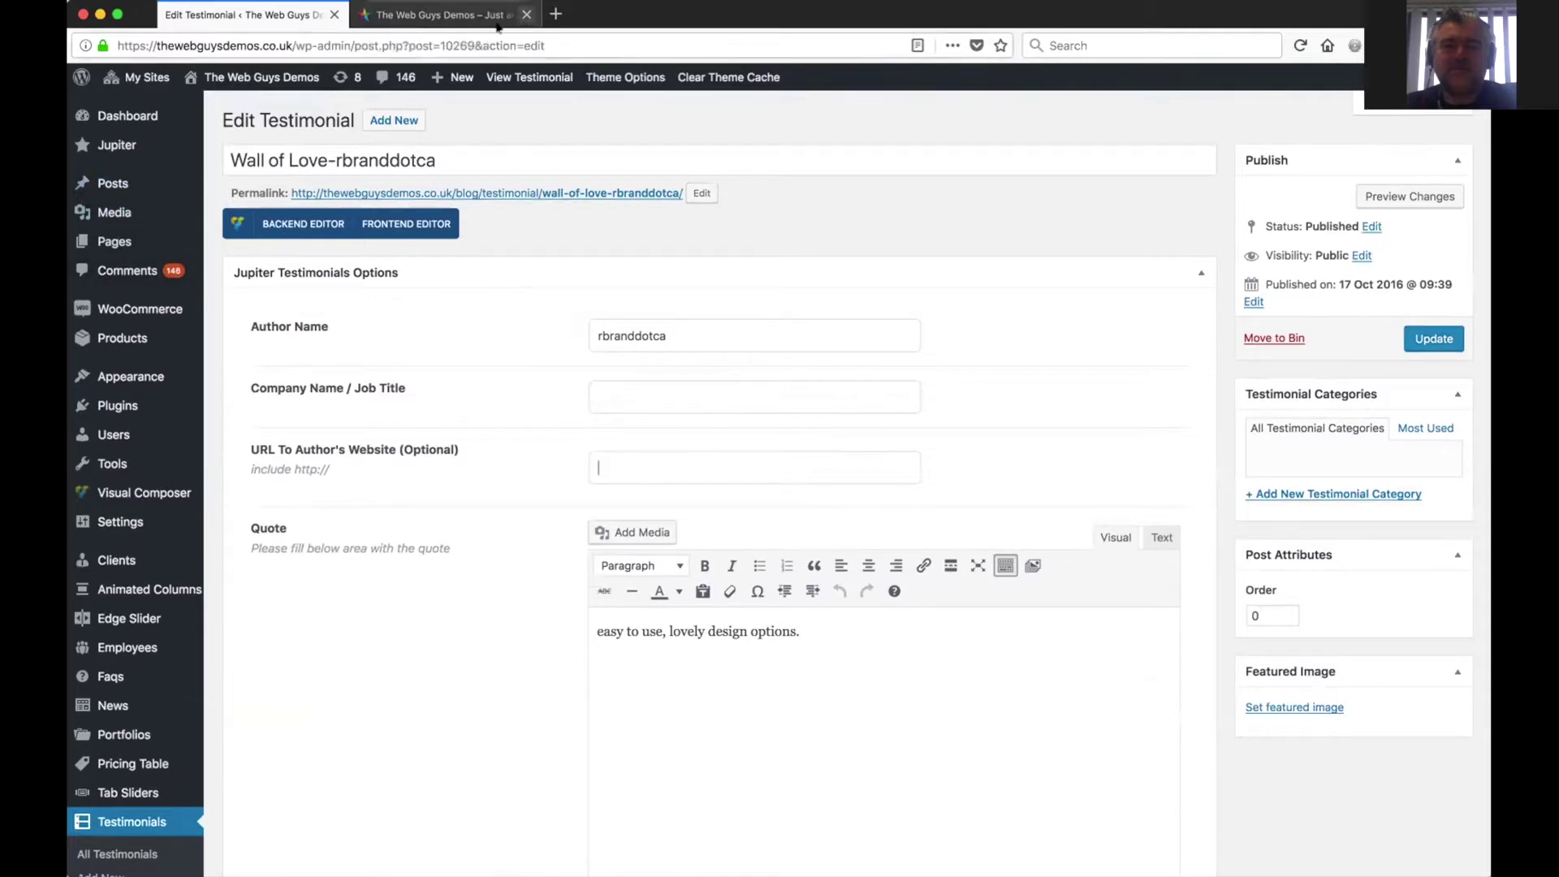
- Switch to the live site, look through its blog layout options, and open the Modern Full Width blog page
click(448, 14)
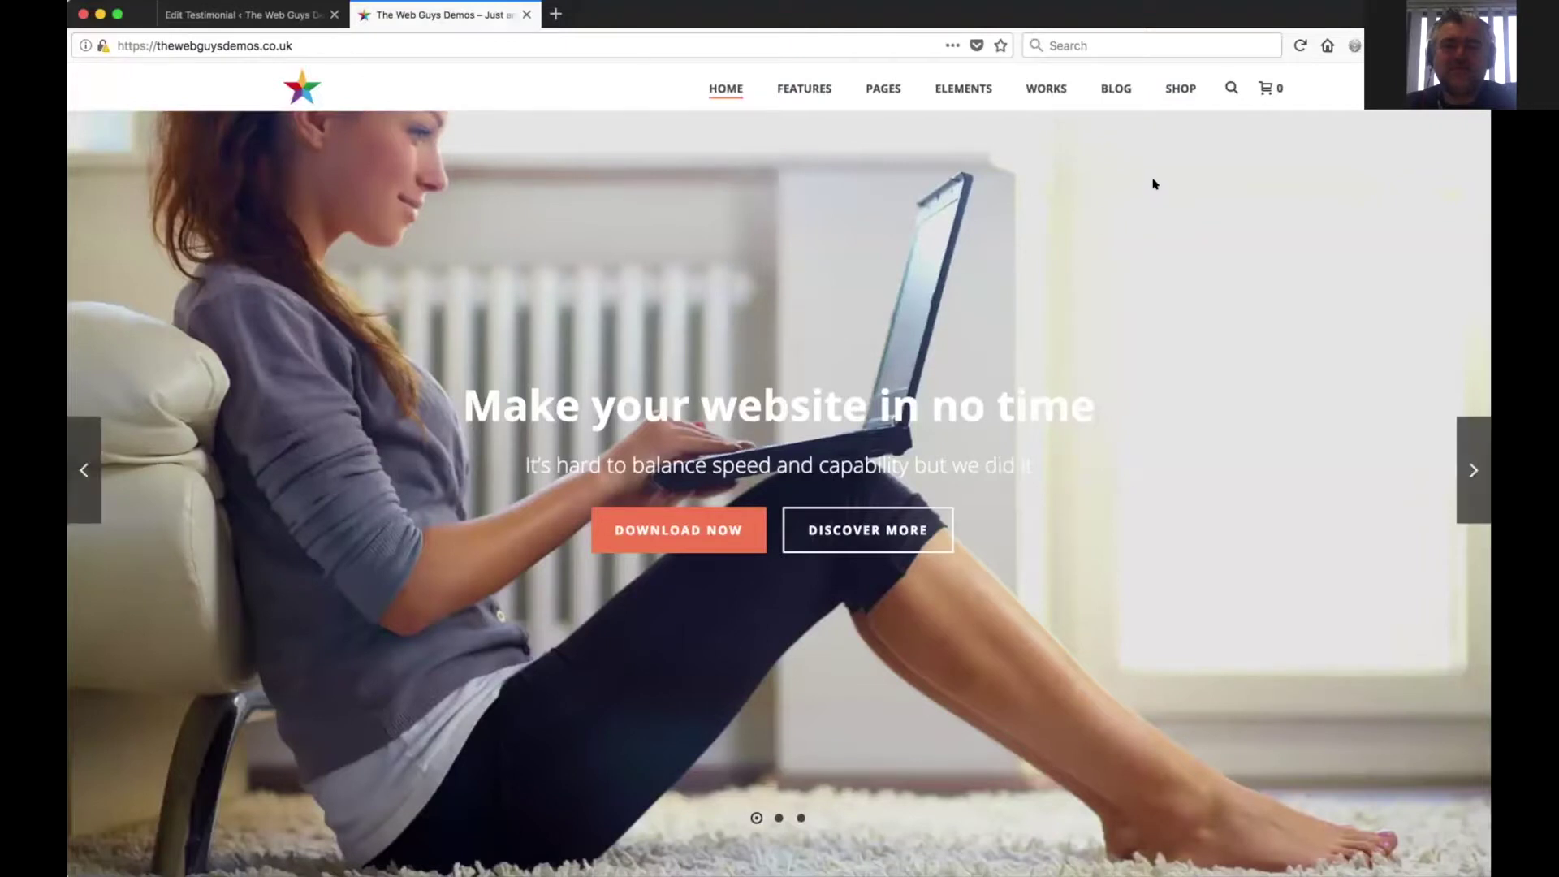
mouse_move(1101, 86)
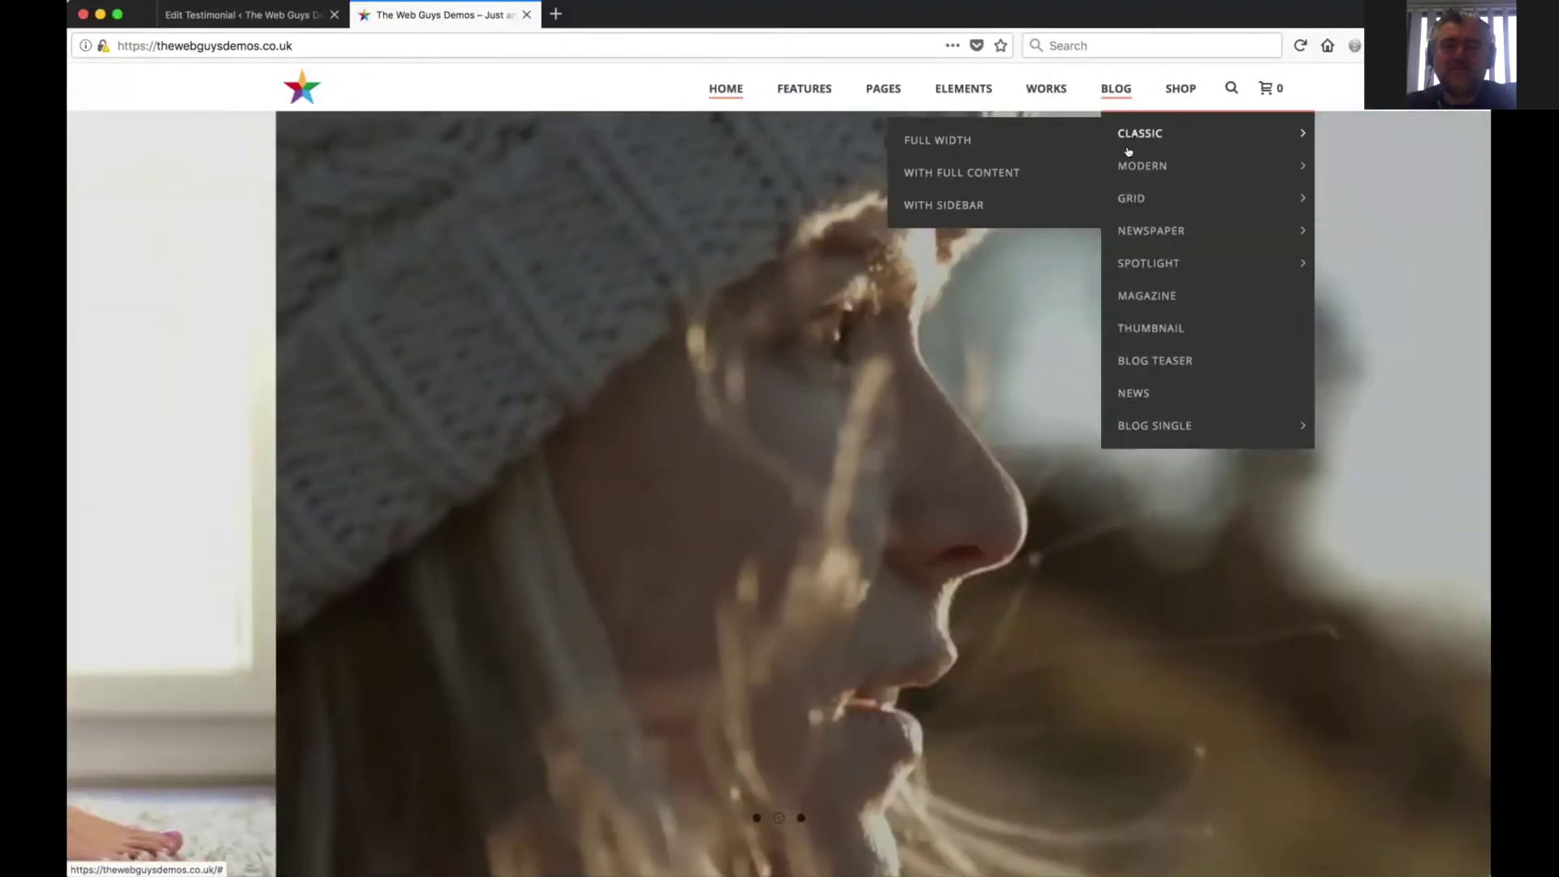
mouse_move(1127, 166)
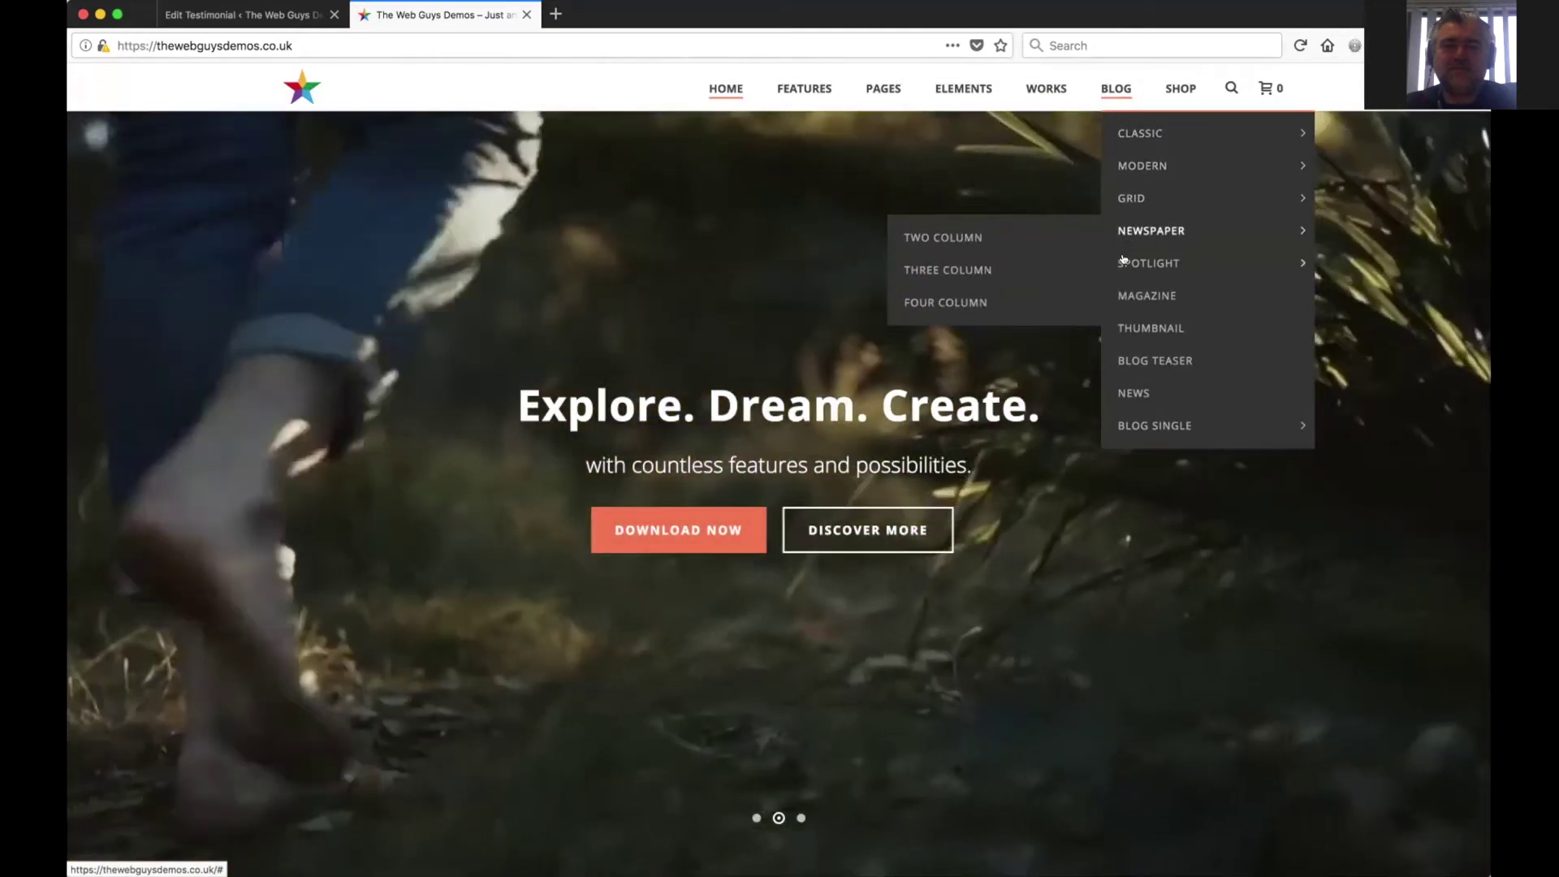
mouse_move(1123, 280)
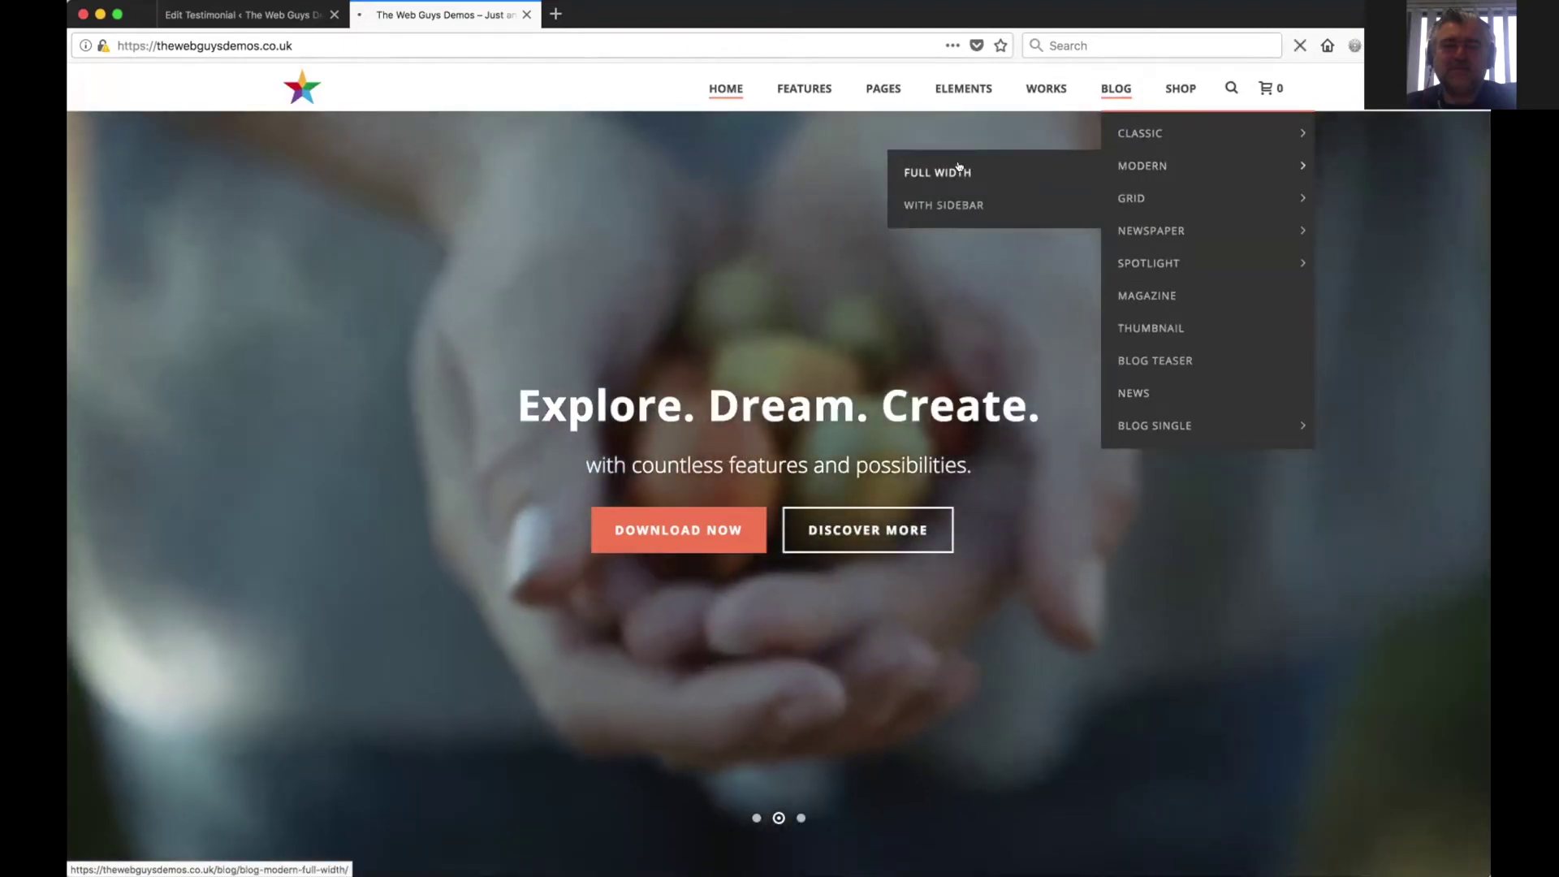
click(960, 168)
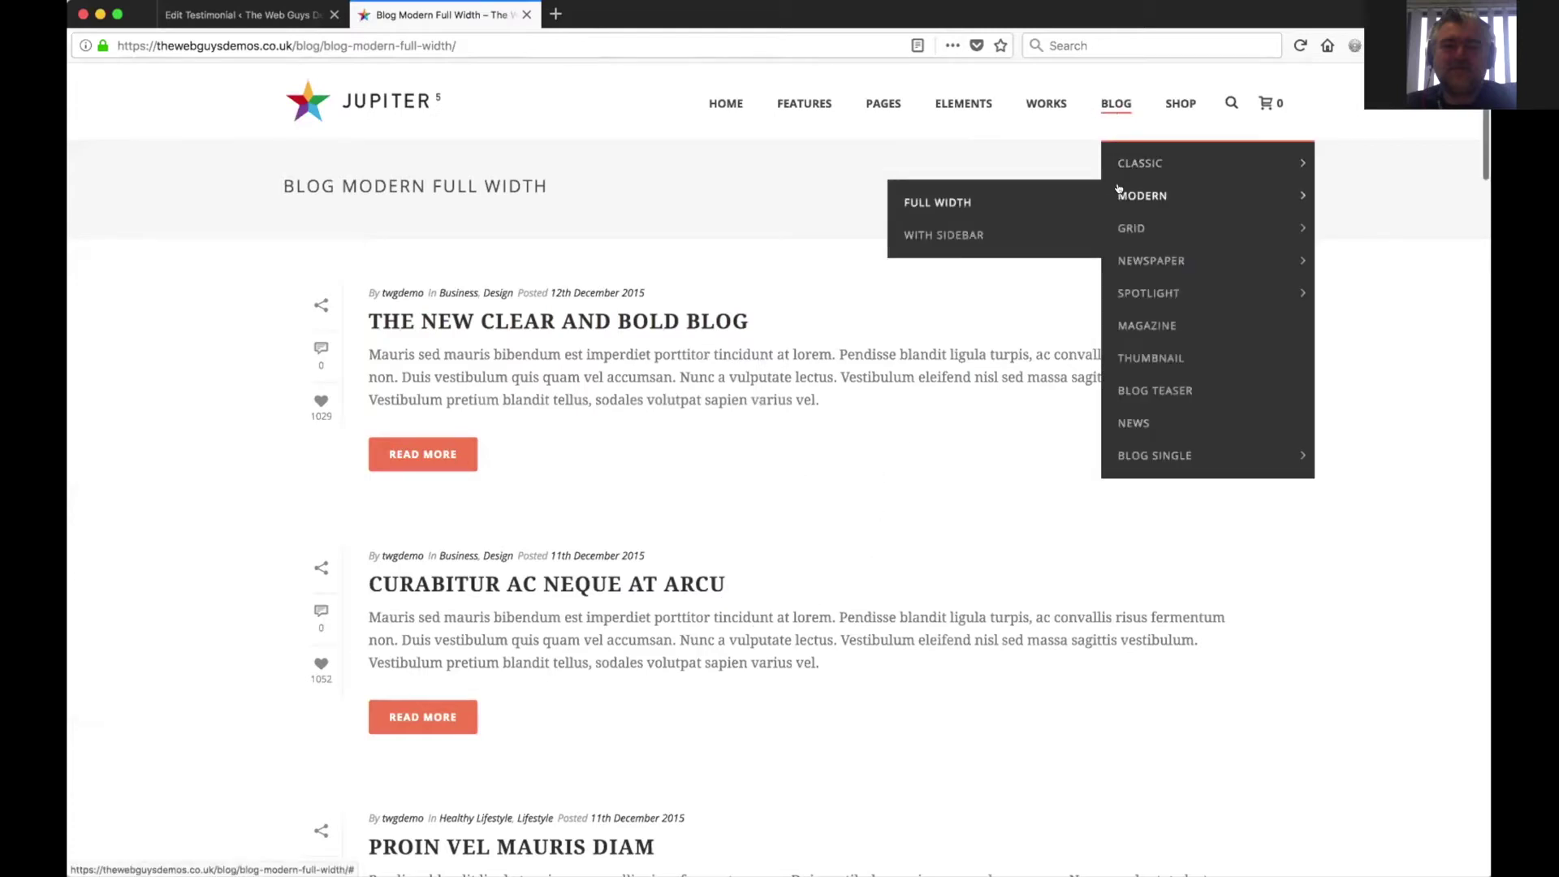
- Open the three-column Grid blog page on the live site and look through its posts
mouse_move(1128, 222)
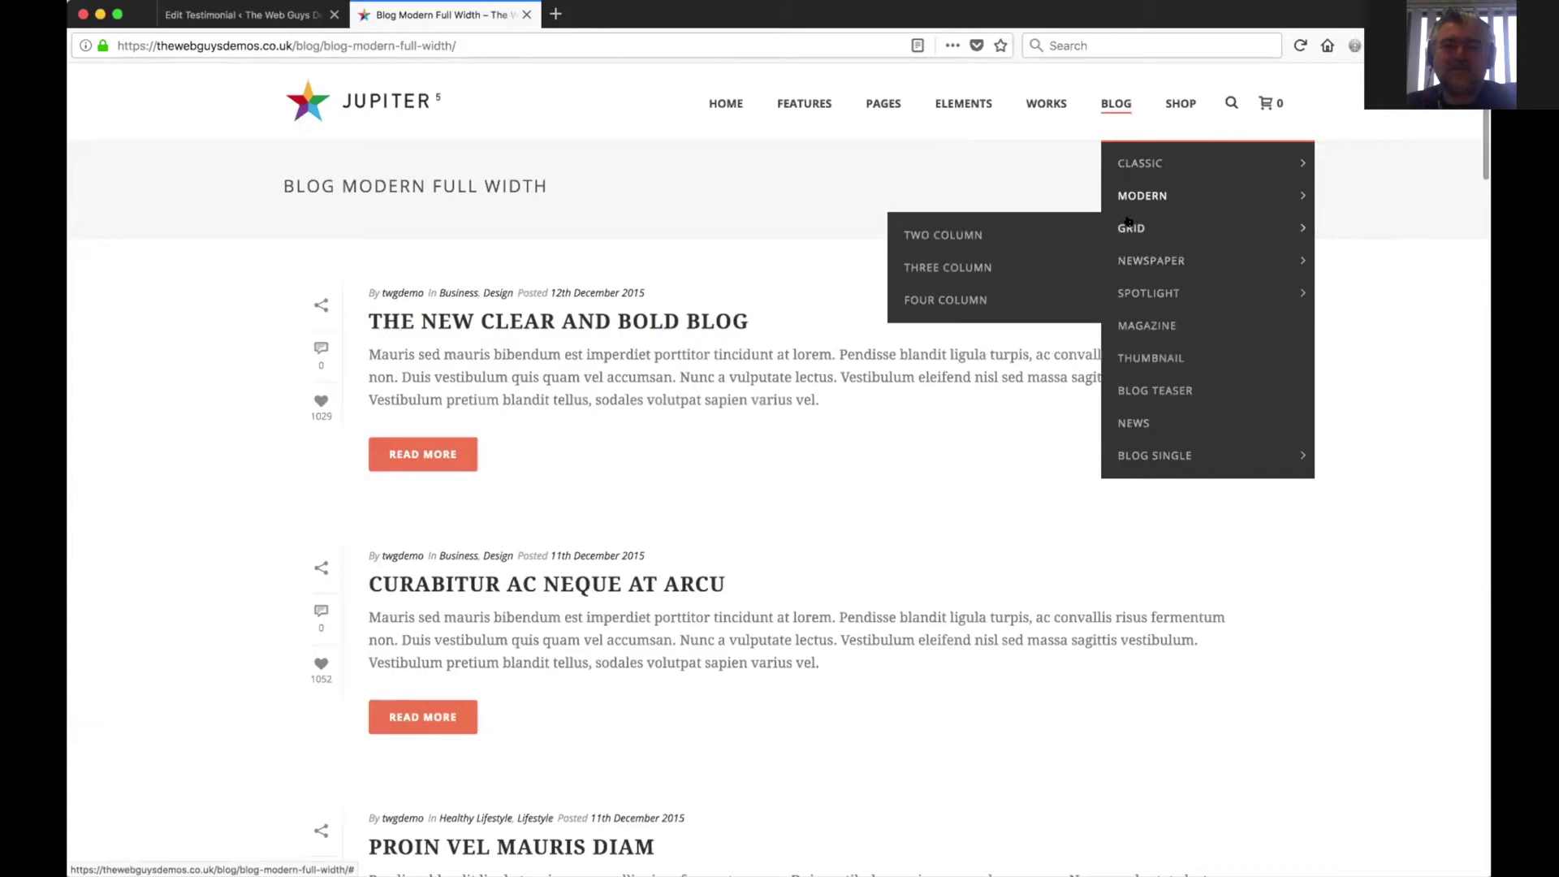
click(966, 268)
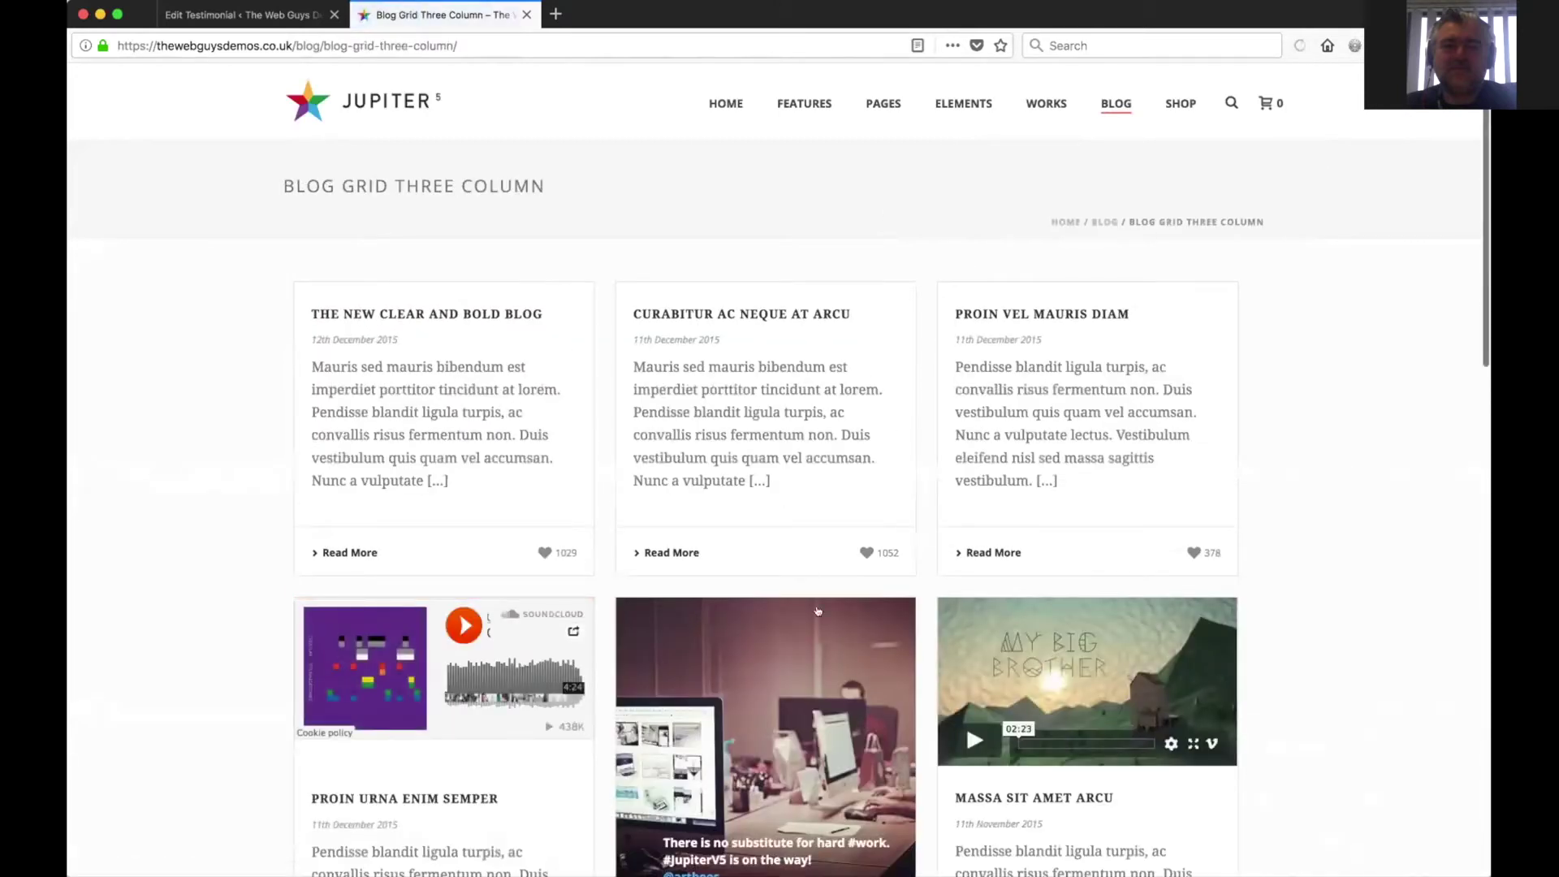
scroll(820, 626, down, 5)
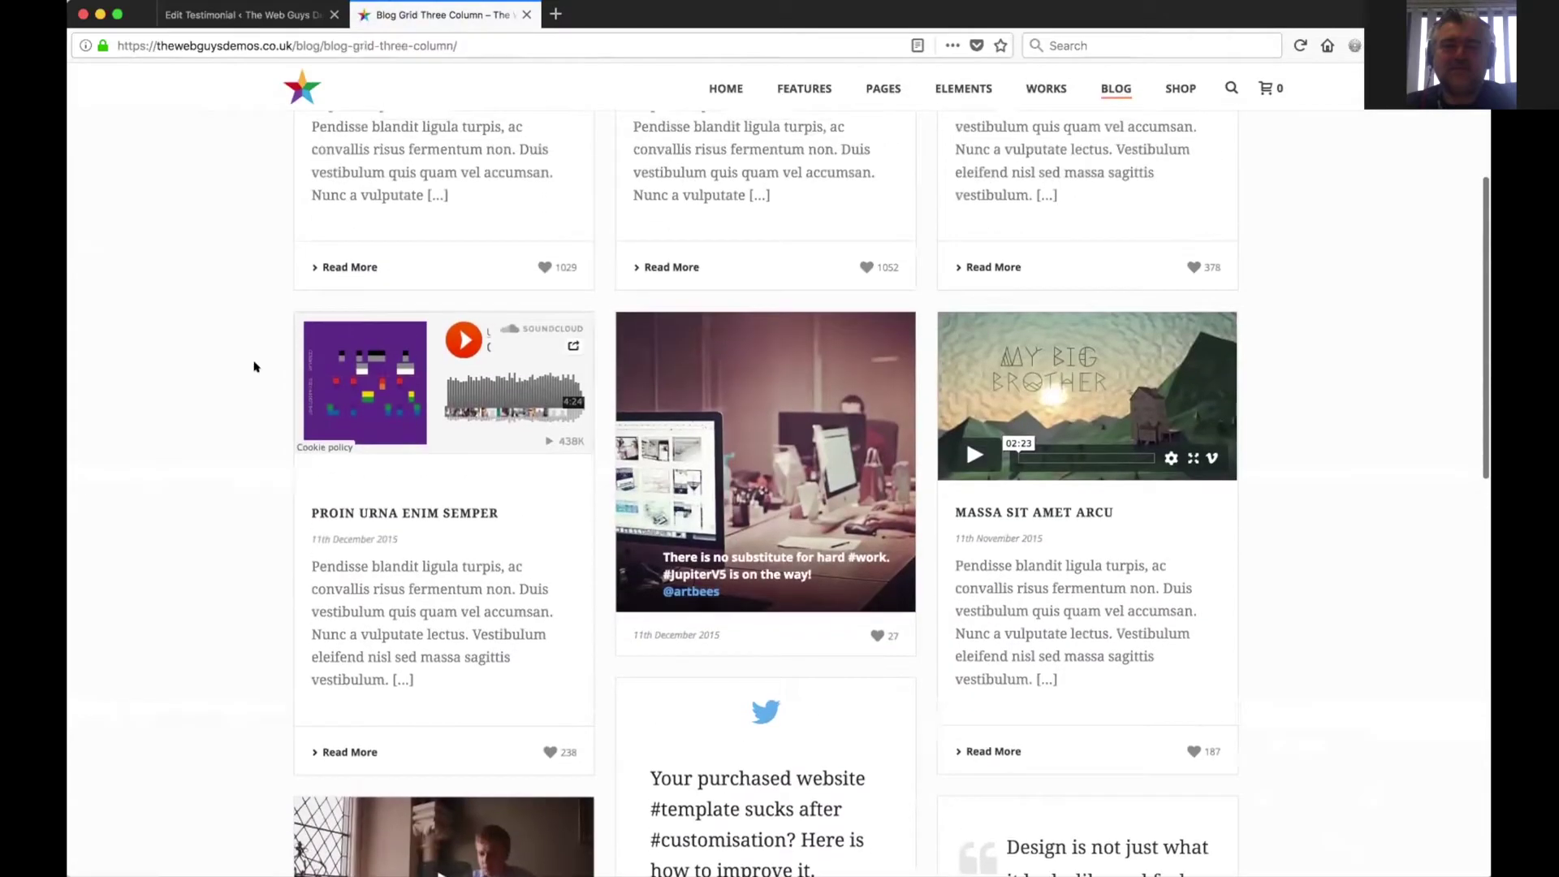
scroll(760, 678, down, 6)
scroll(759, 678, down, 4)
scroll(759, 678, up, 12)
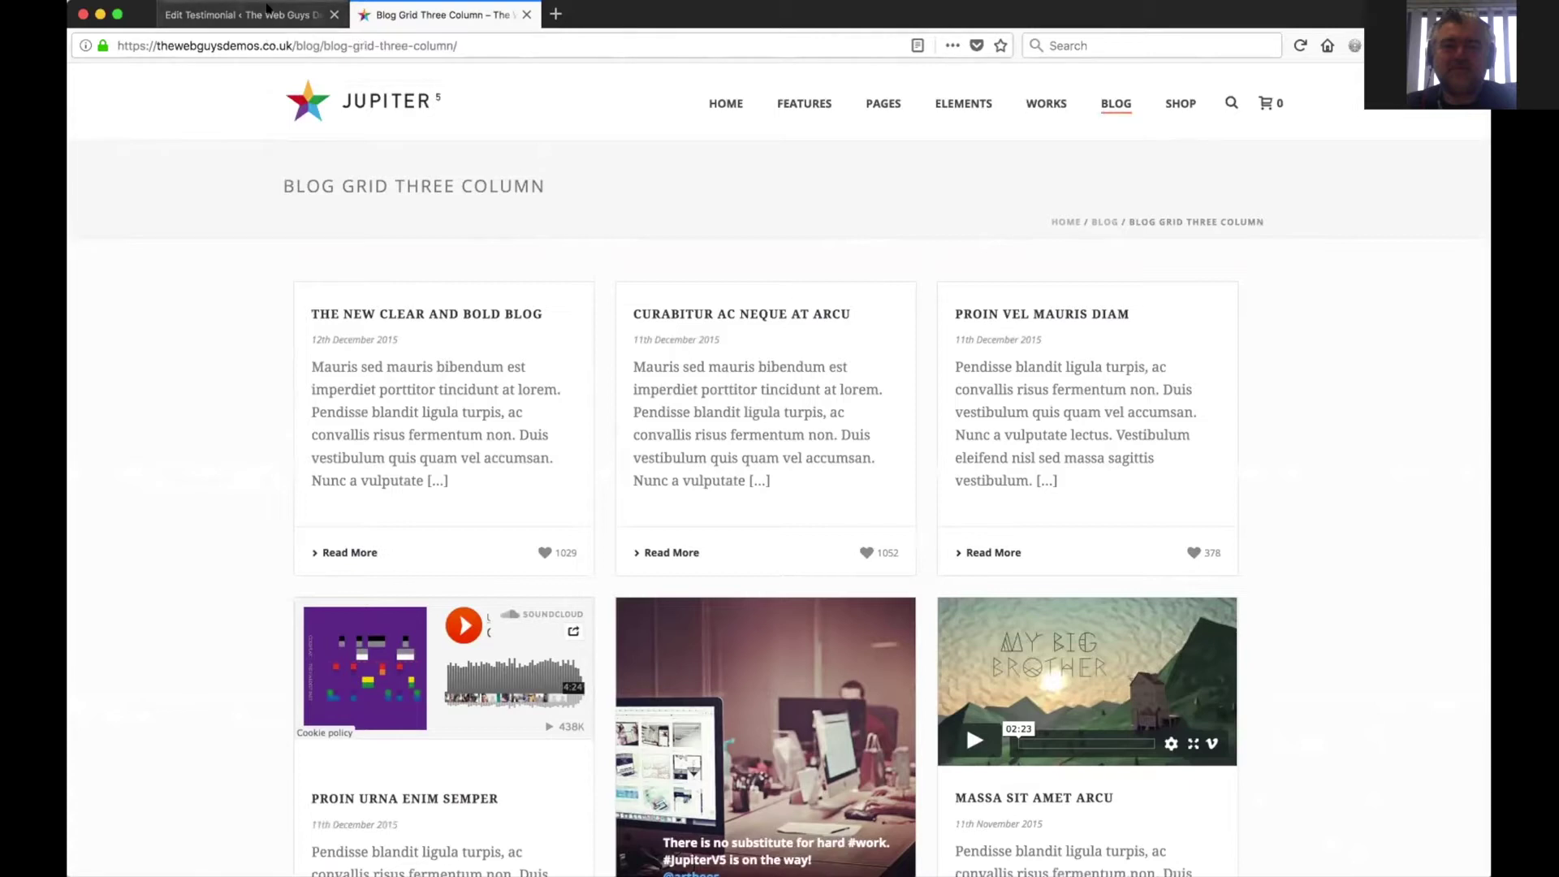
- Return to the WordPress admin and open the parent Blog page for editing from the Pages list
click(262, 12)
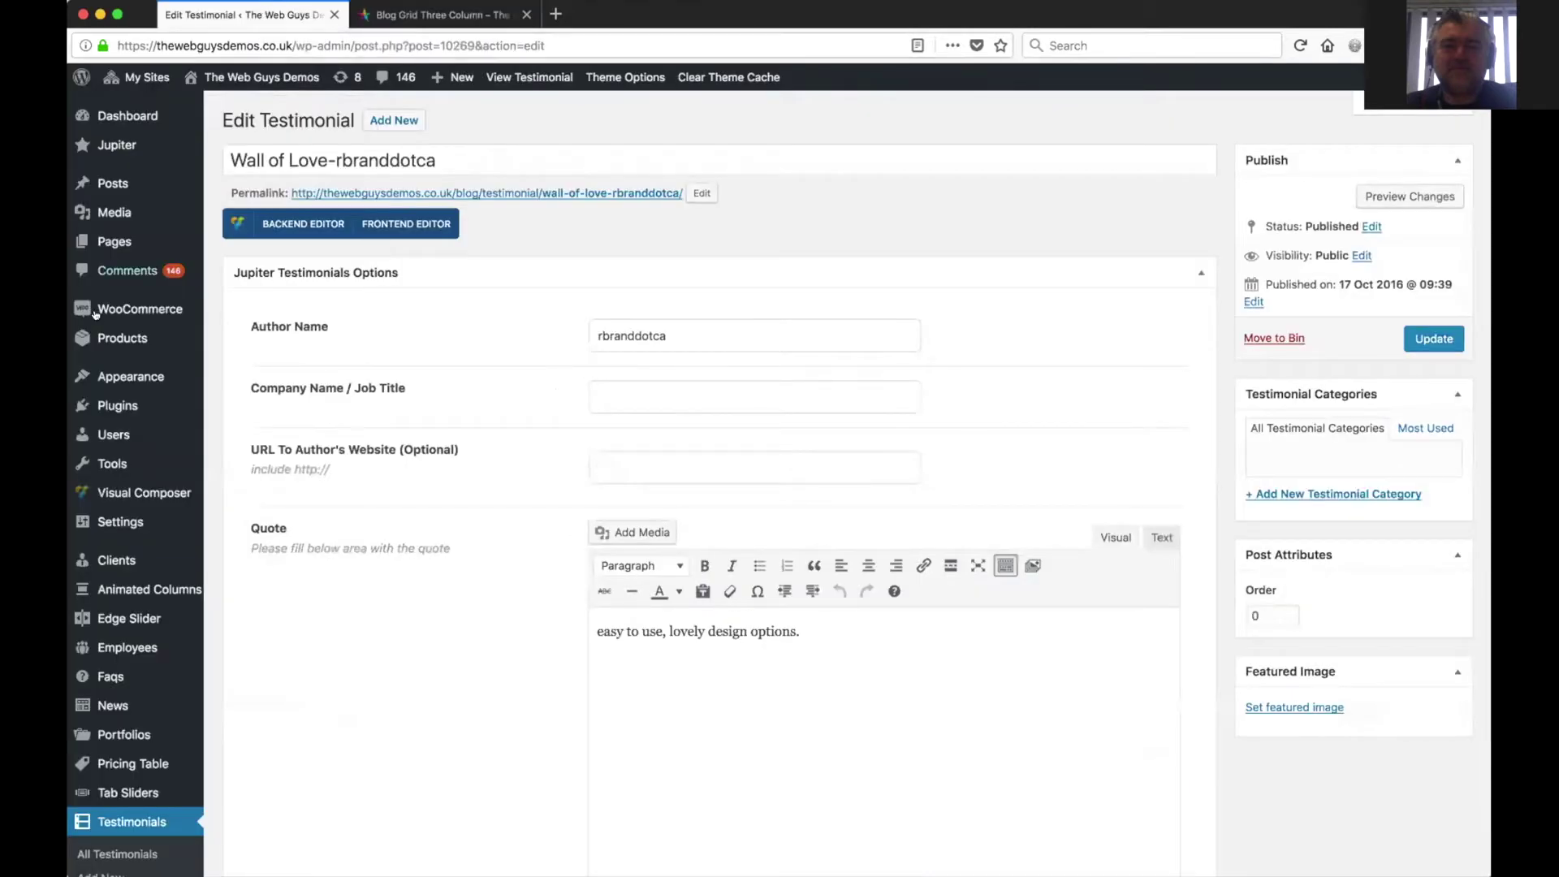
click(105, 241)
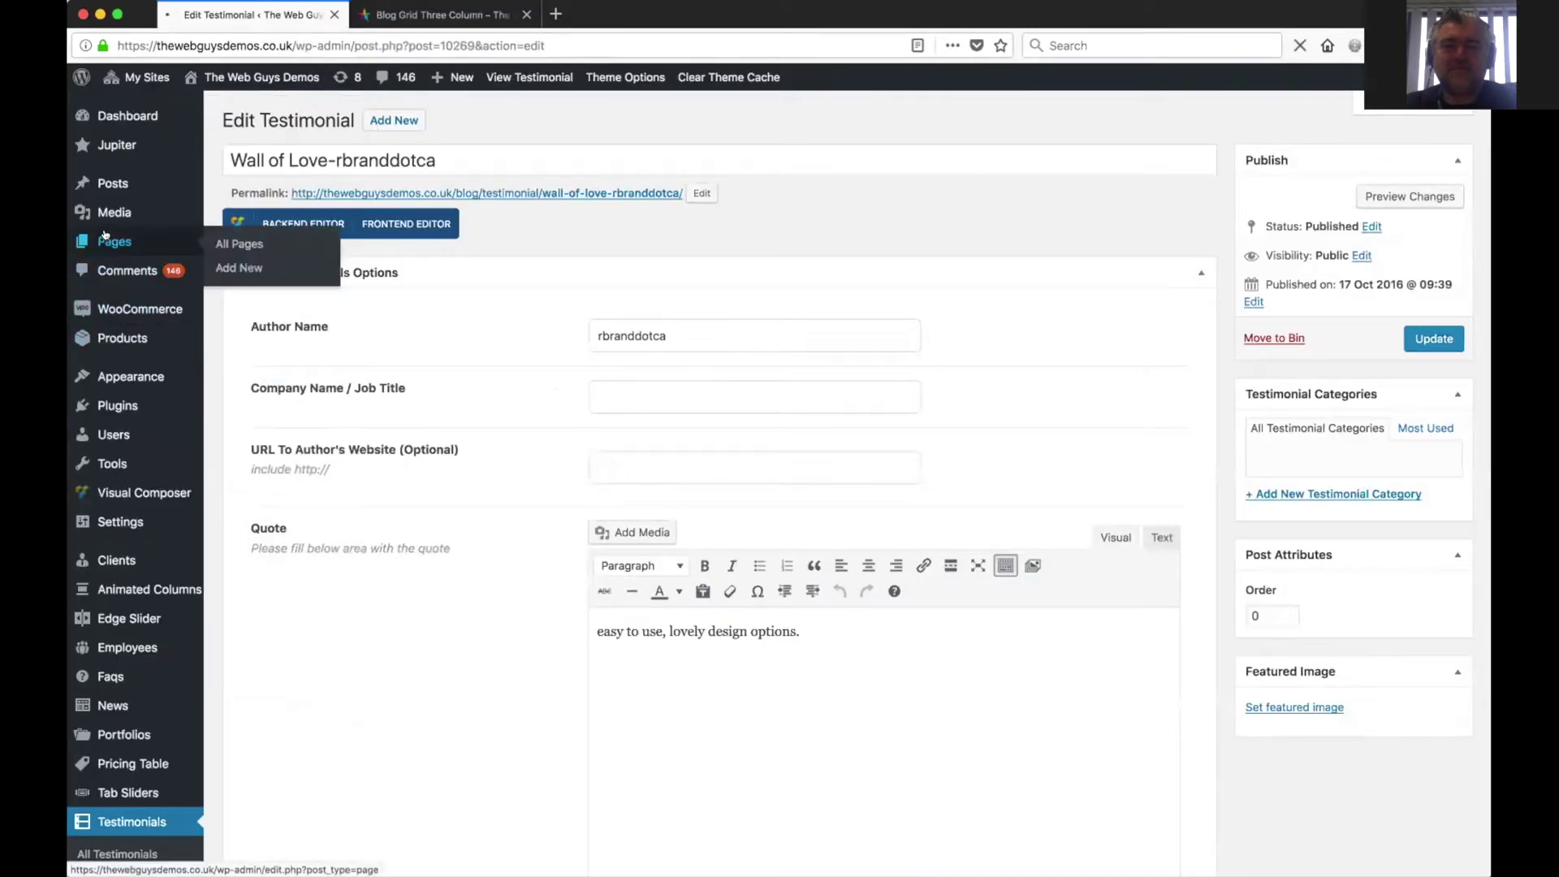
mouse_move(271, 231)
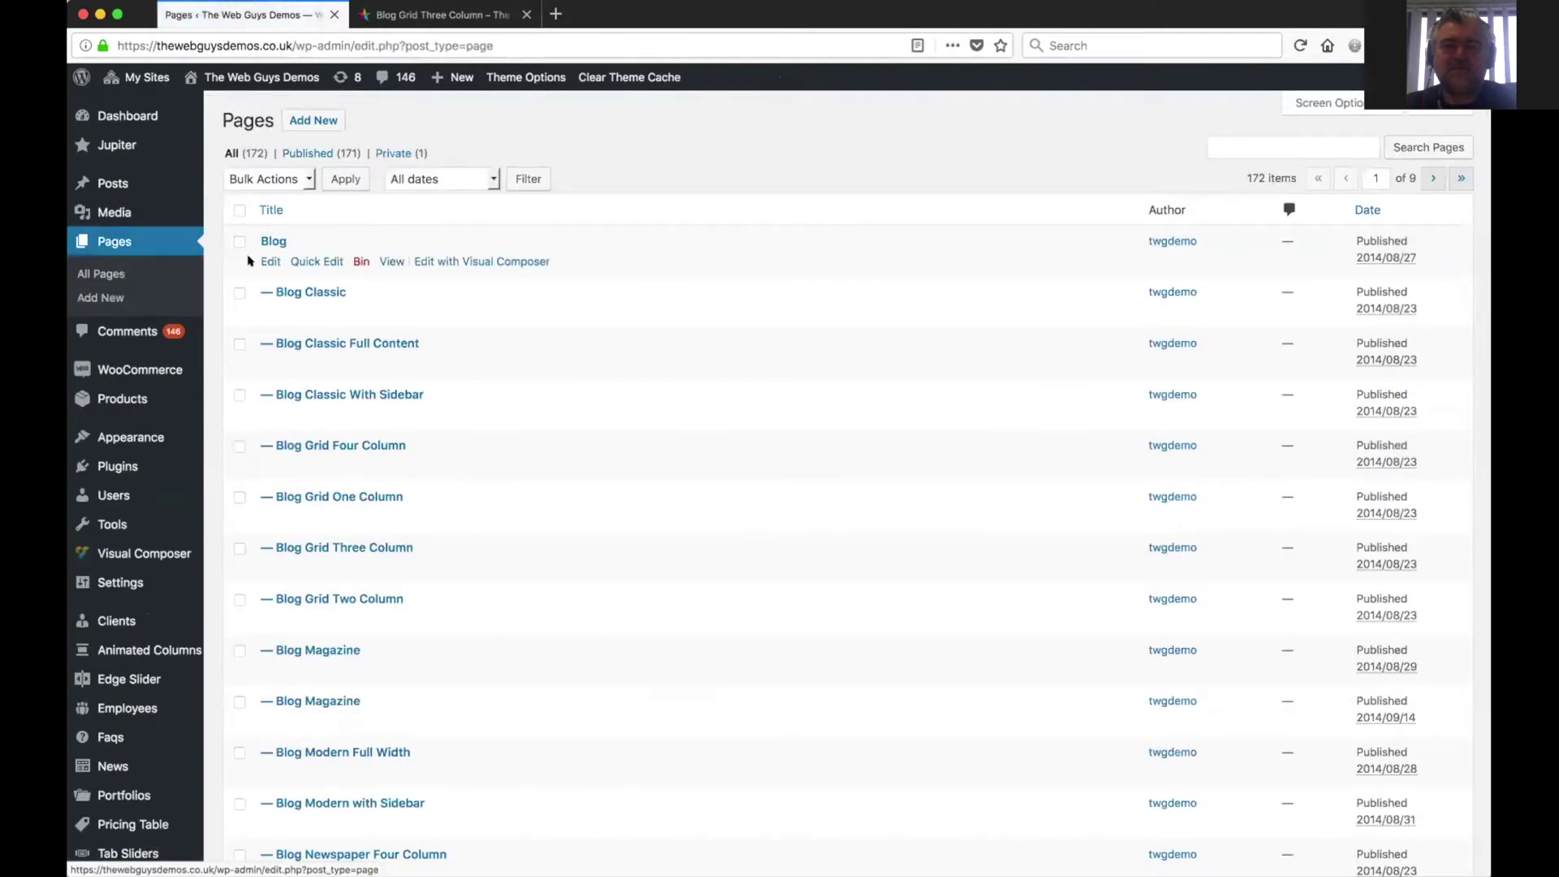
click(273, 241)
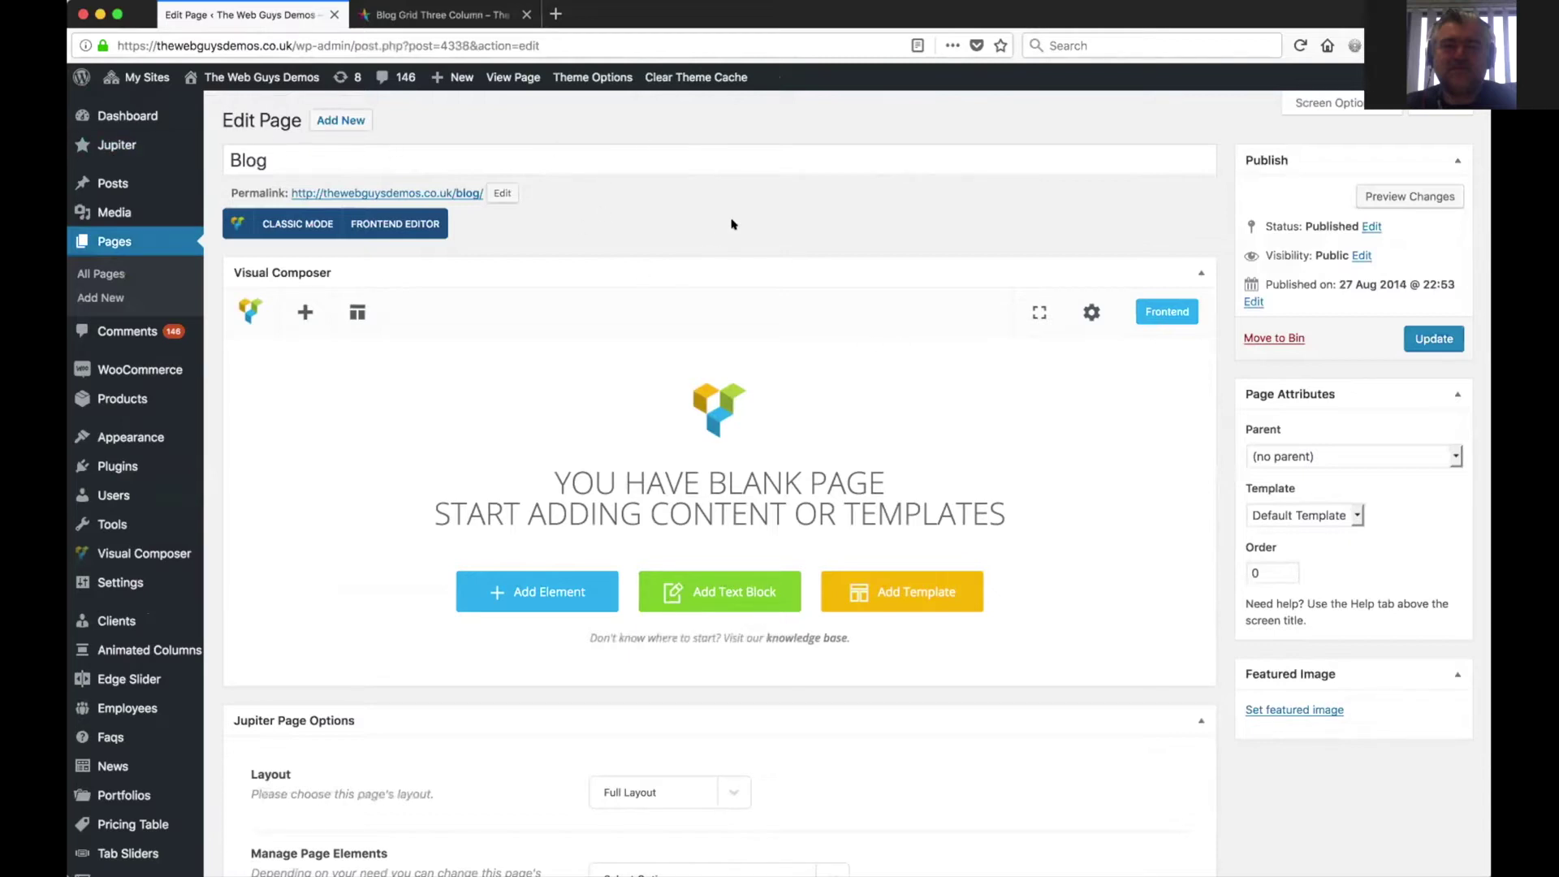
- Open the Blog Classic page from the Pages list and view the settings of its Blog element
click(81, 276)
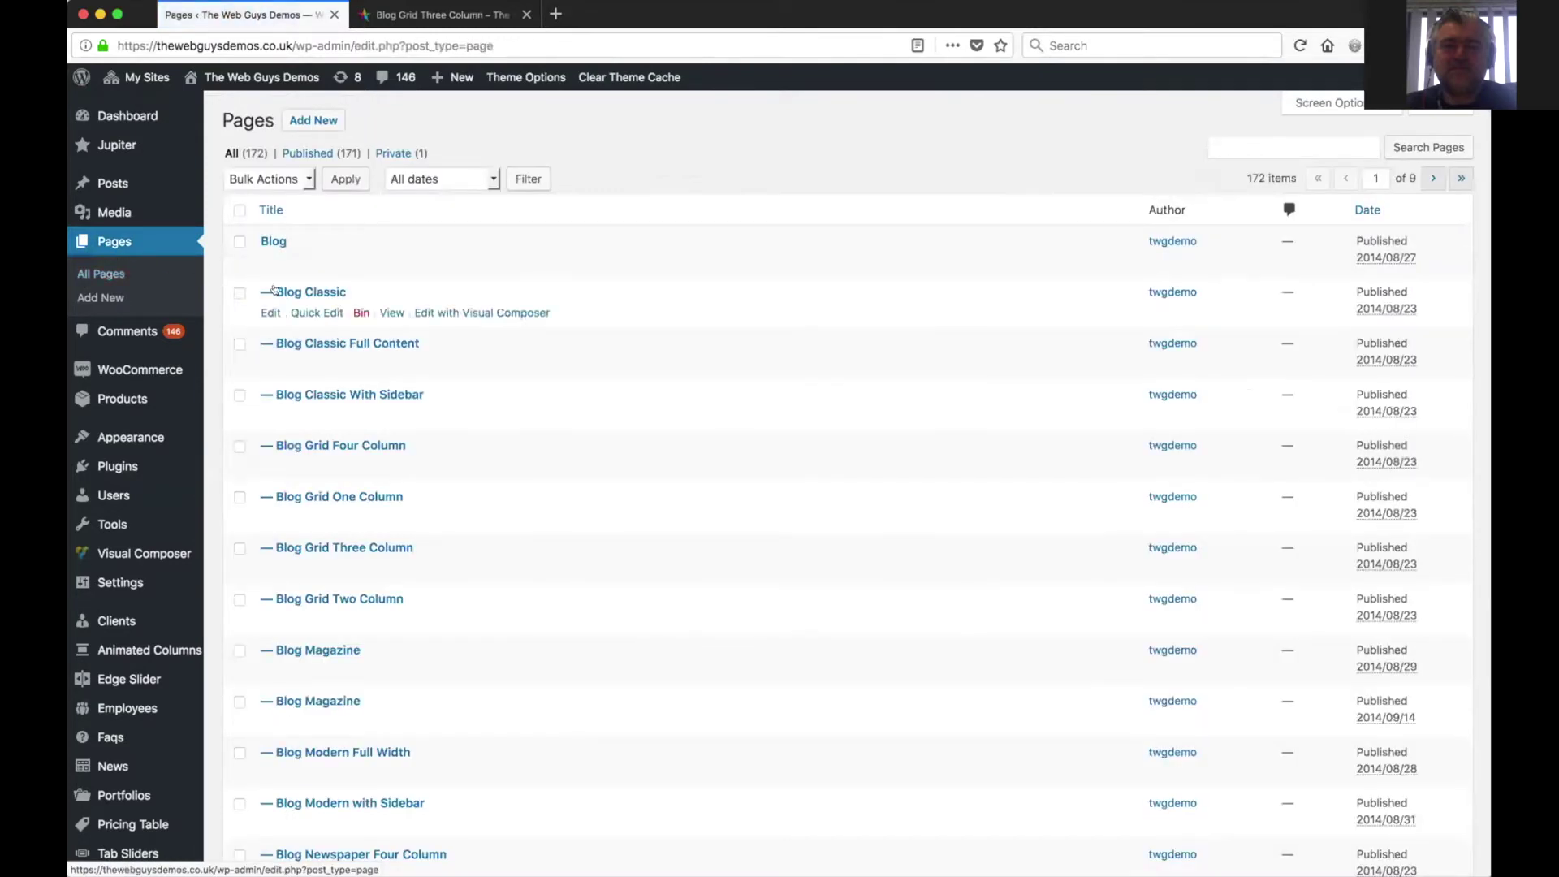
click(299, 291)
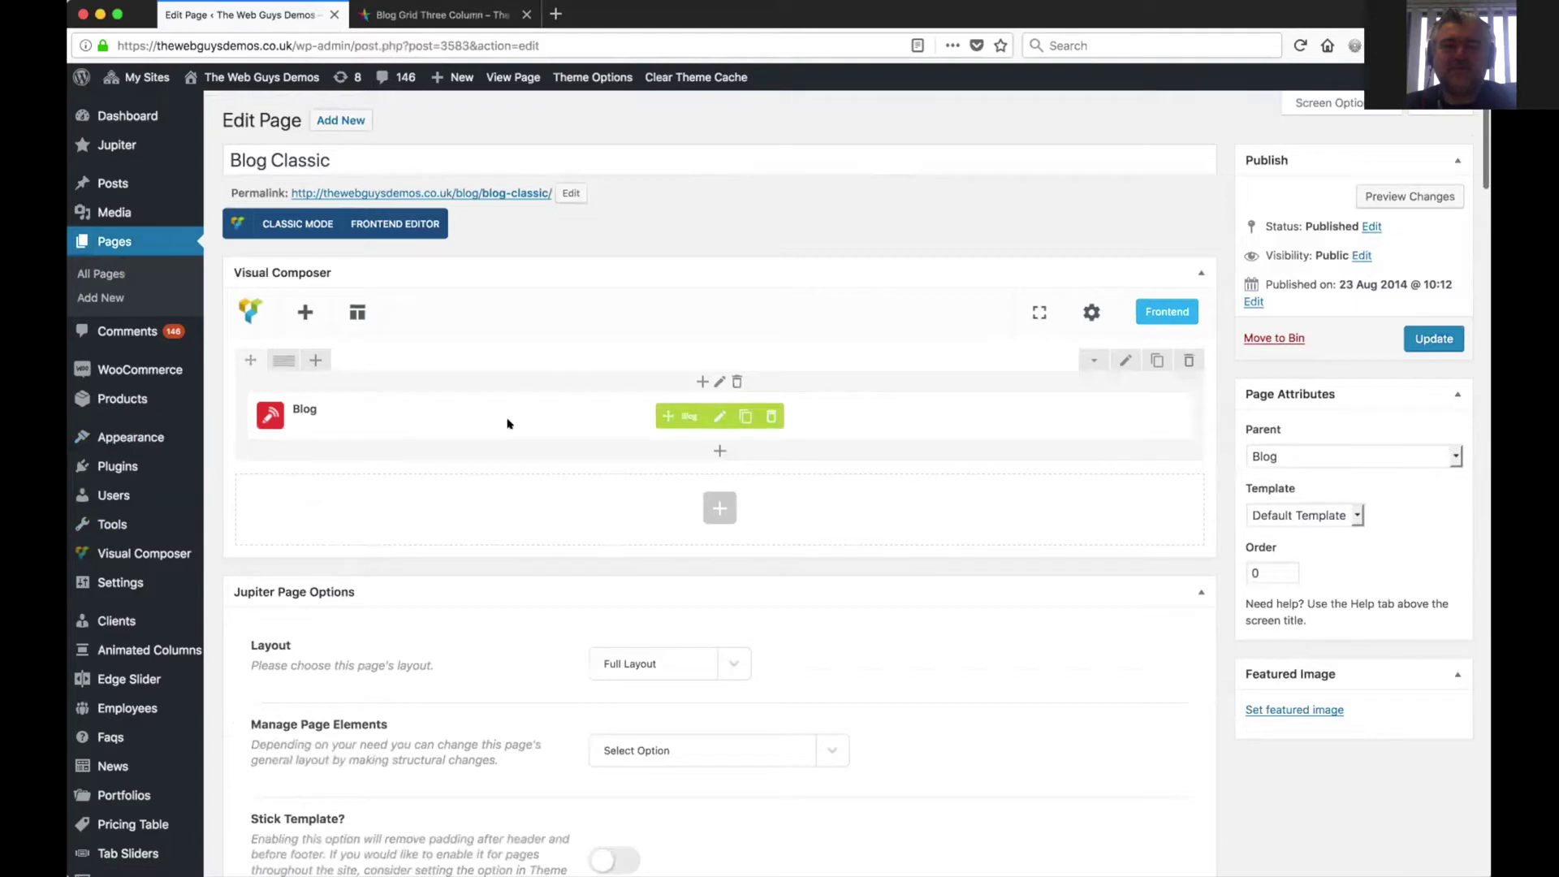
click(719, 416)
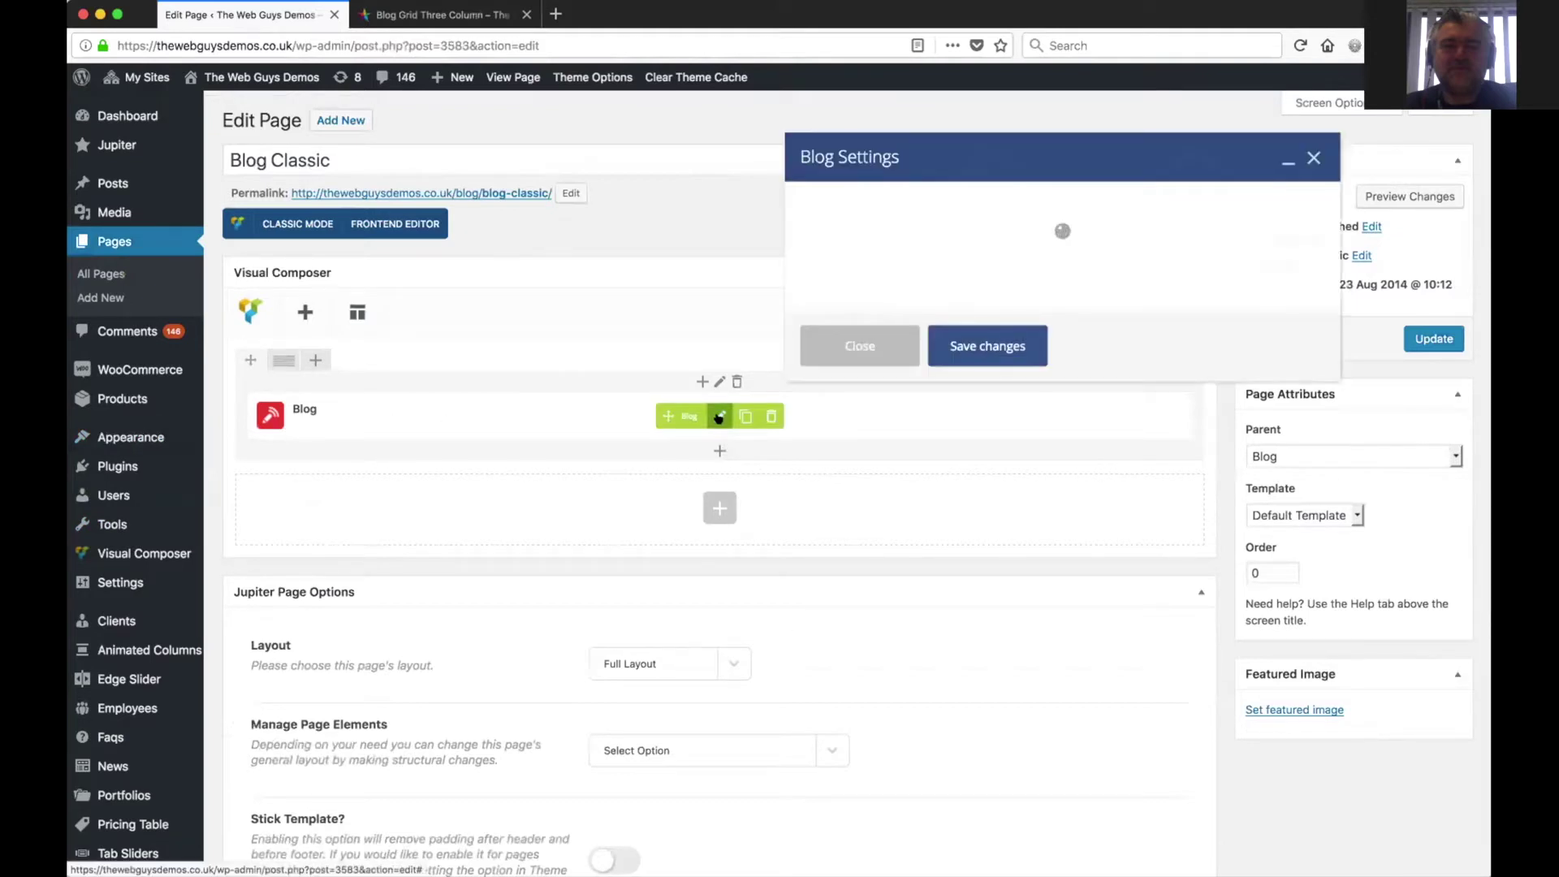
scroll(1121, 487, down, 3)
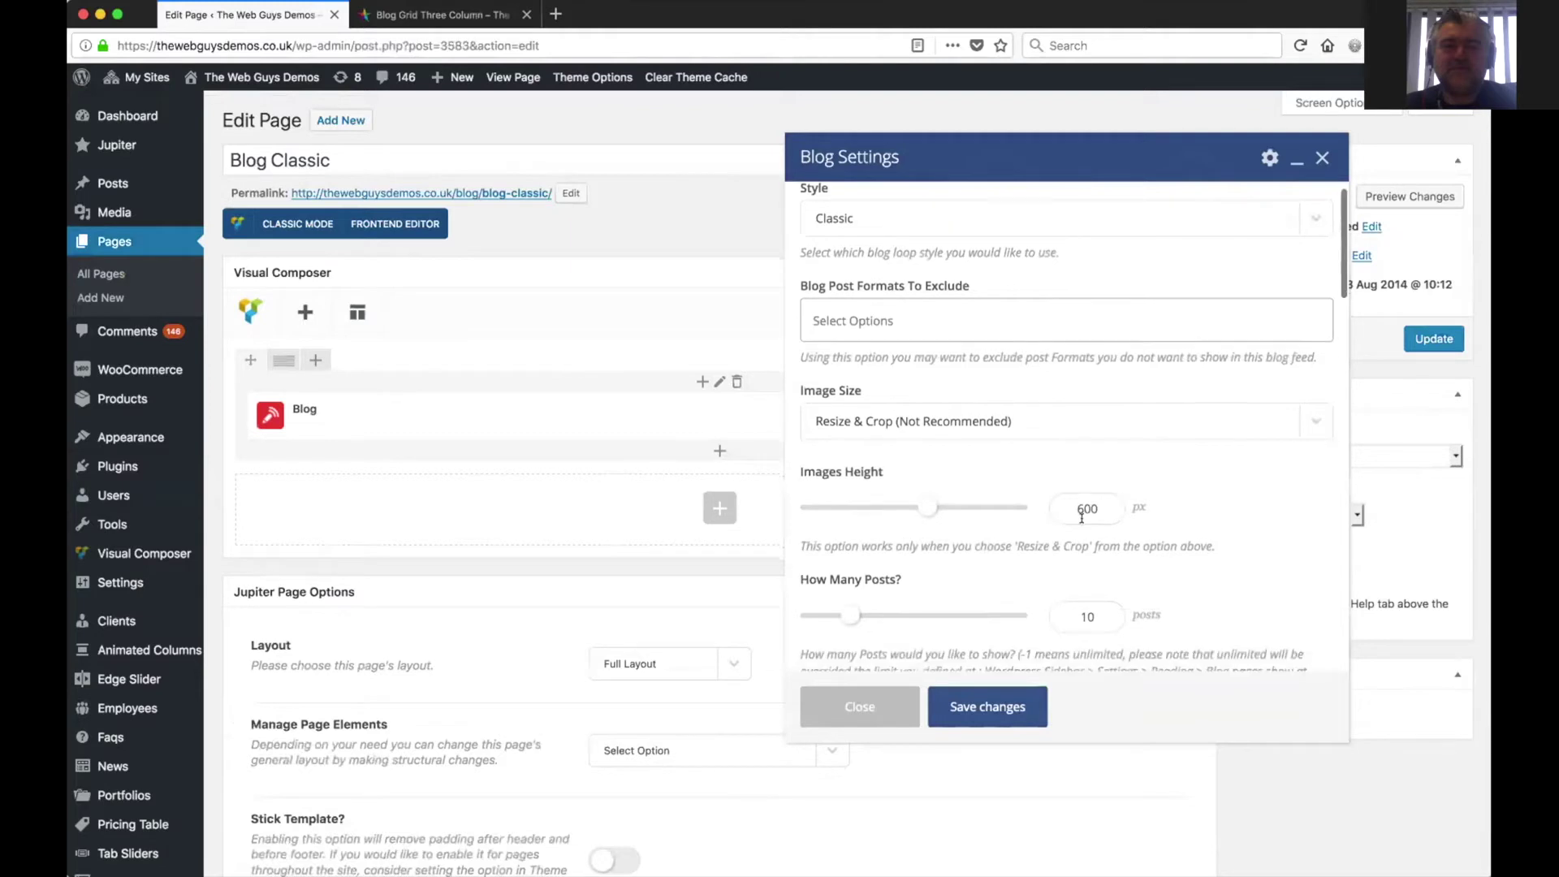
scroll(1081, 518, up, 3)
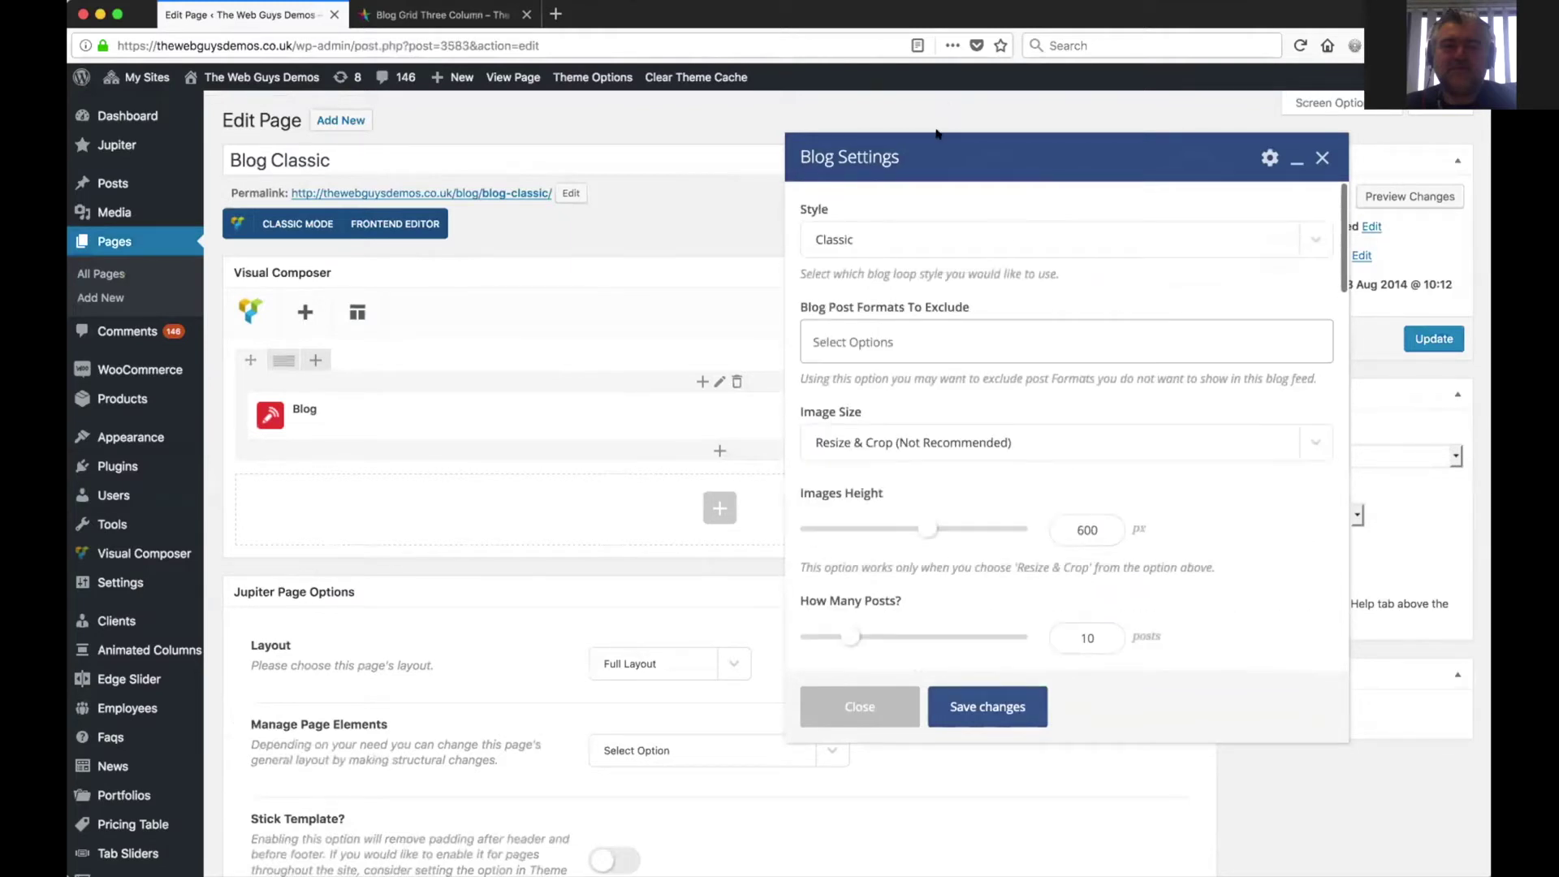
- View the blog style options, keeping Classic, and review the category, post, author, excerpt and pagination settings
click(865, 239)
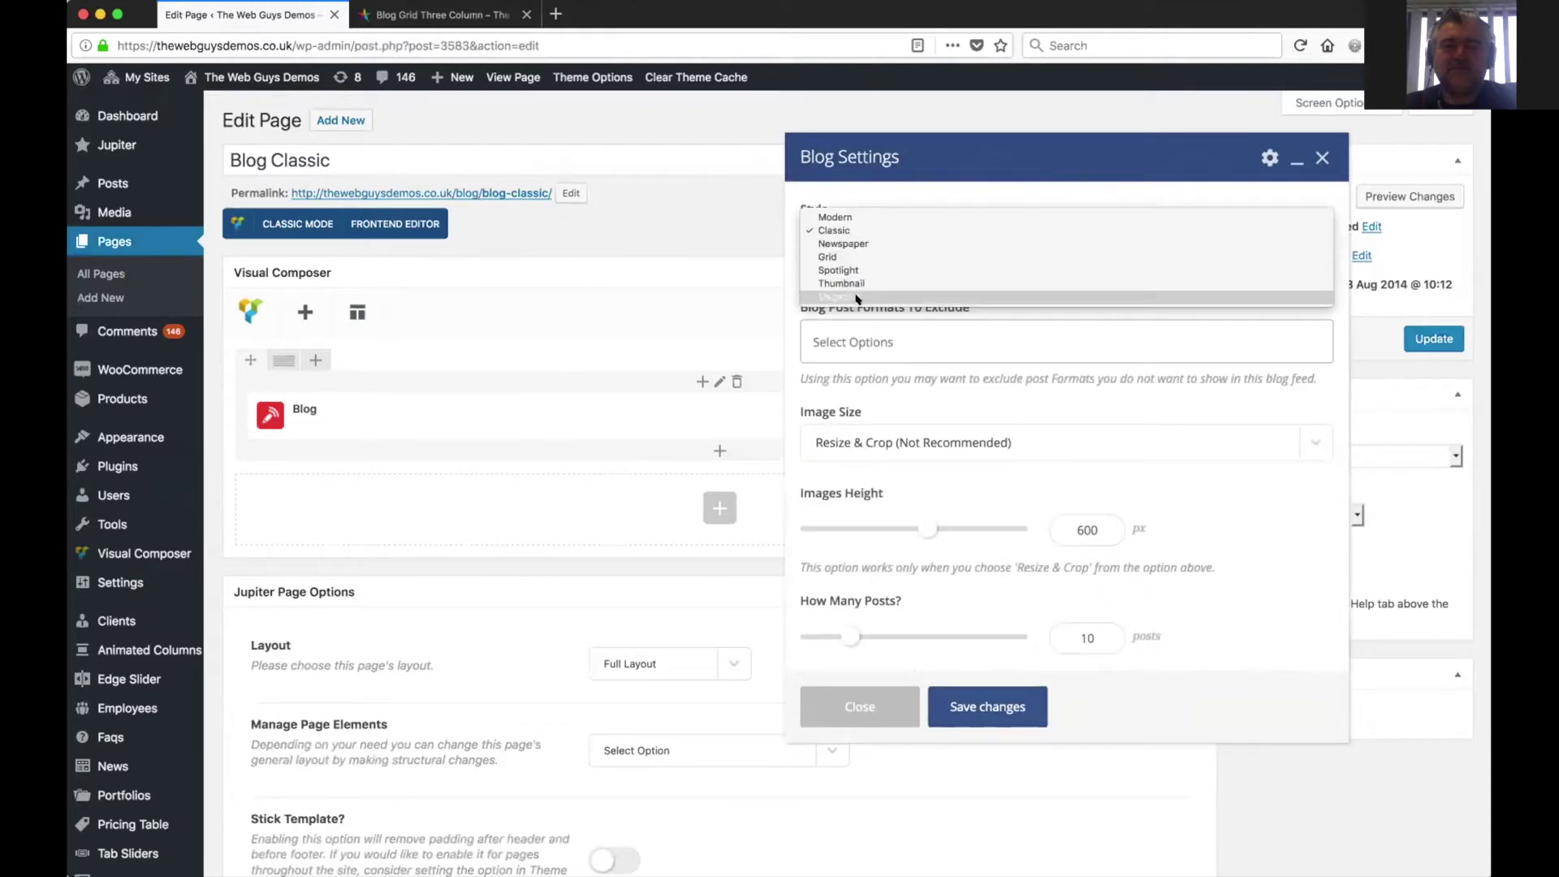
click(856, 230)
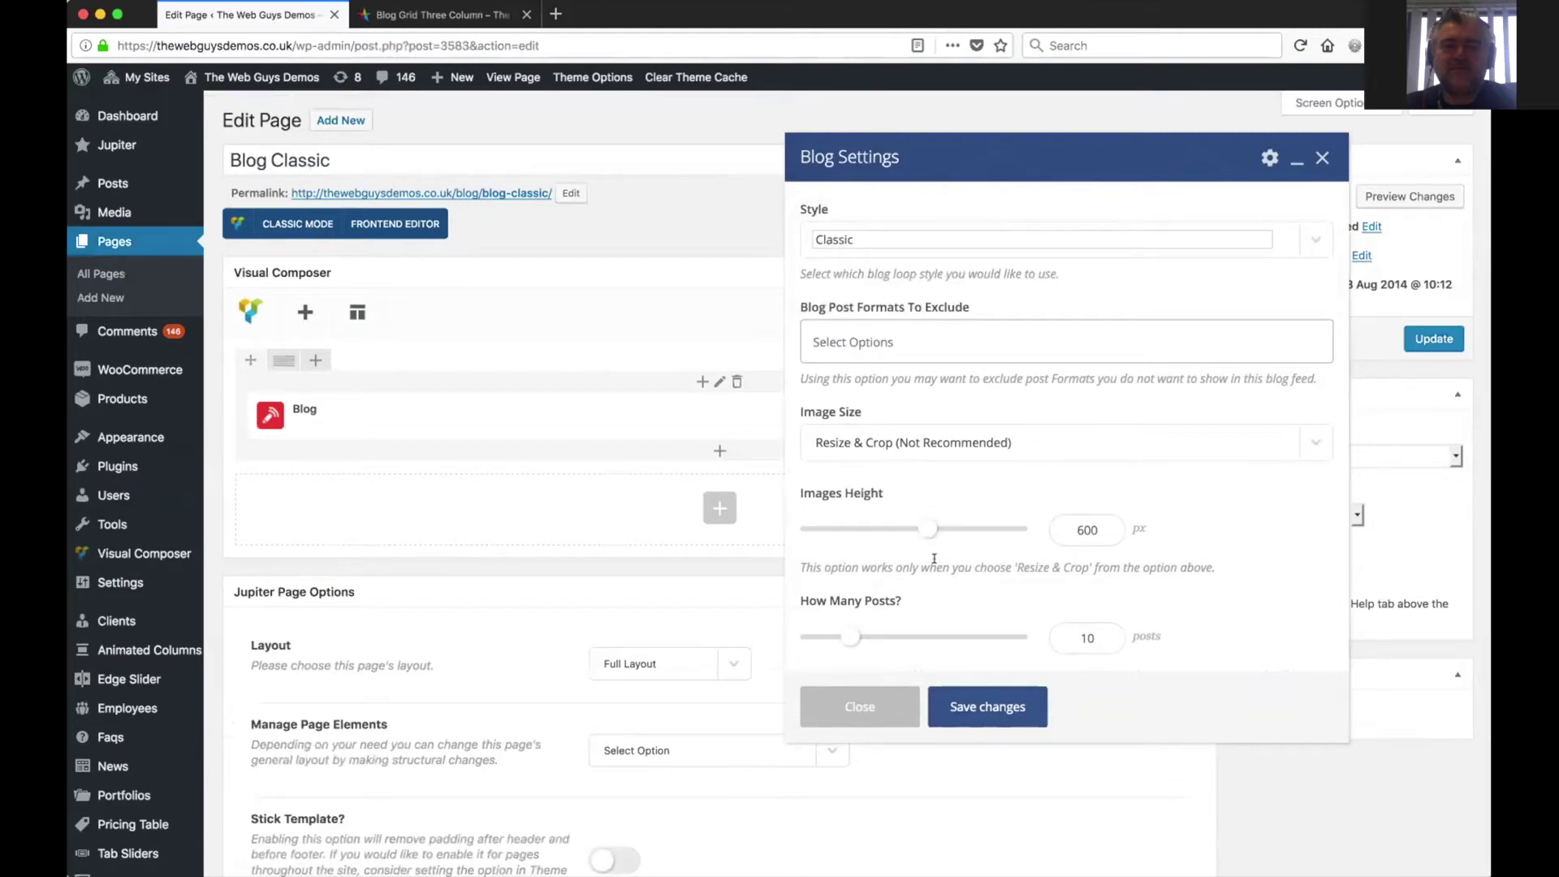
scroll(934, 559, down, 10)
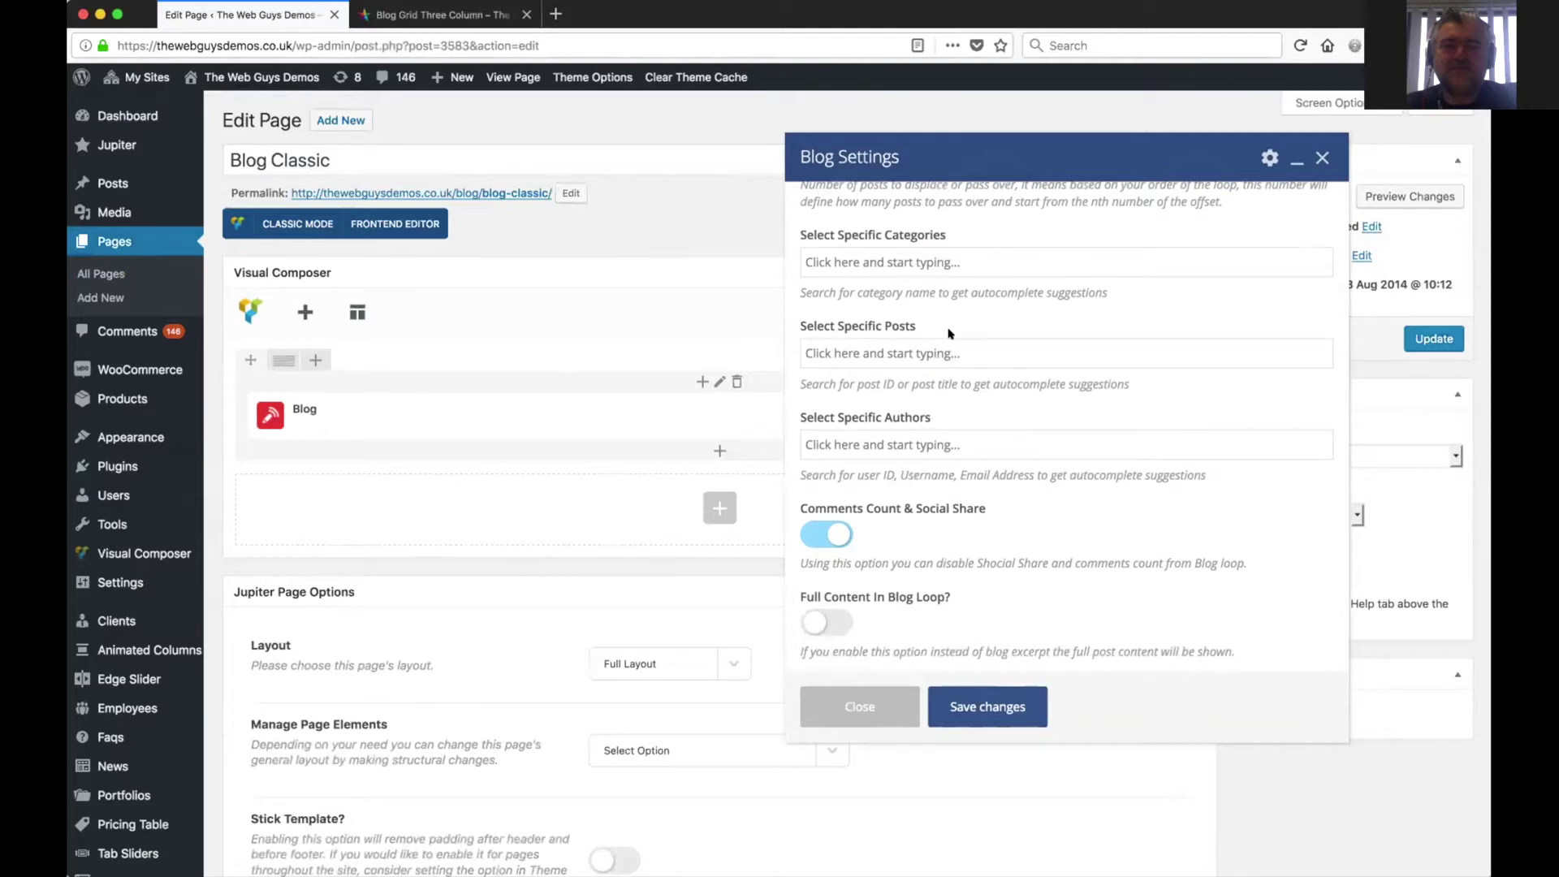
scroll(950, 337, up, 2)
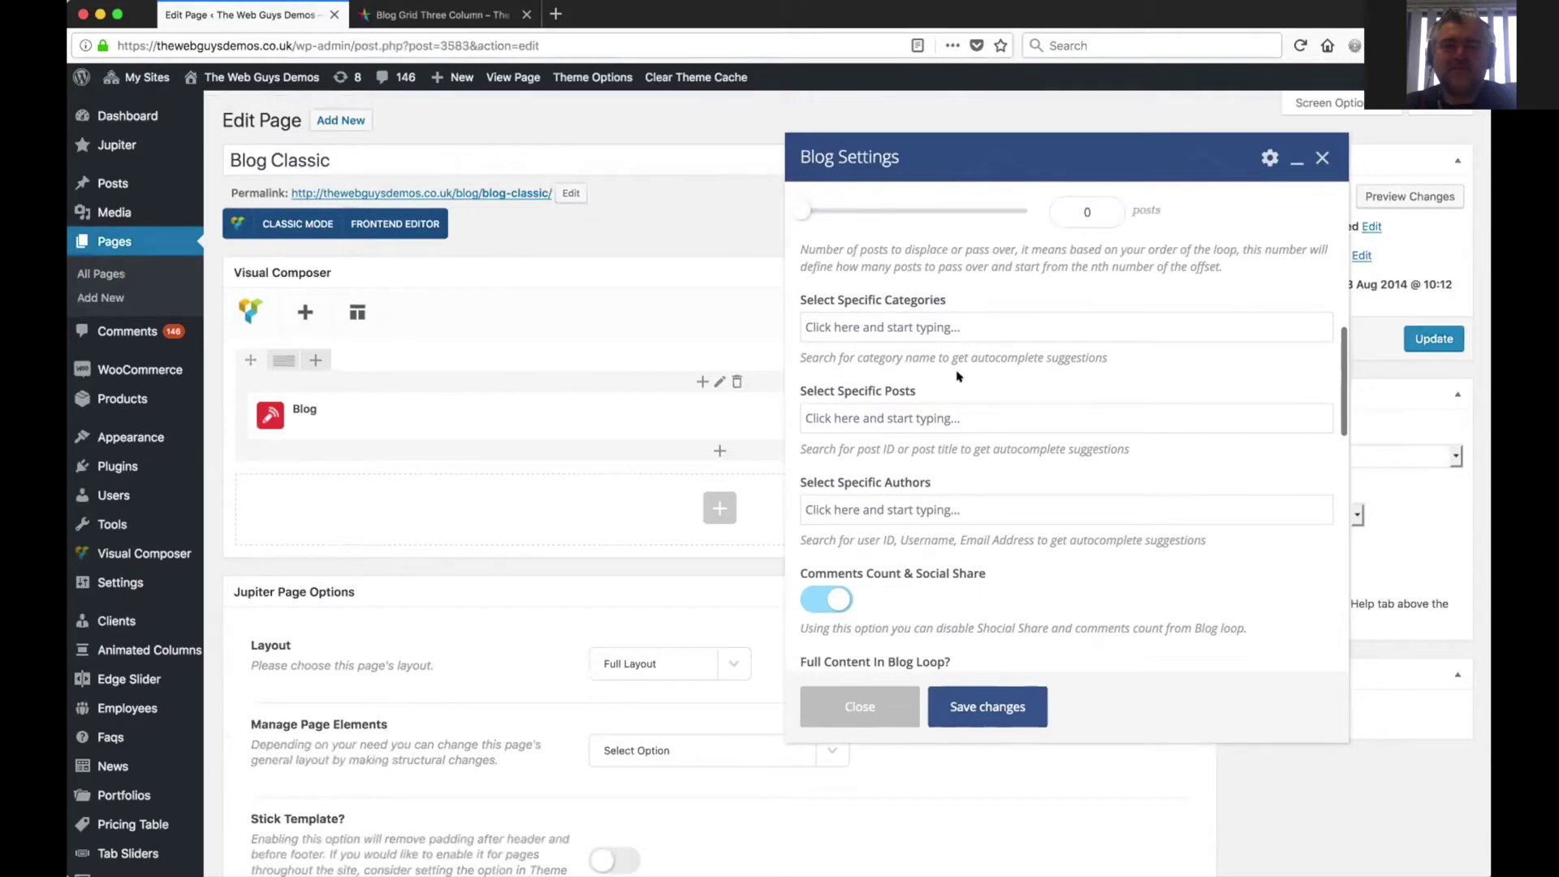
scroll(958, 382, down, 5)
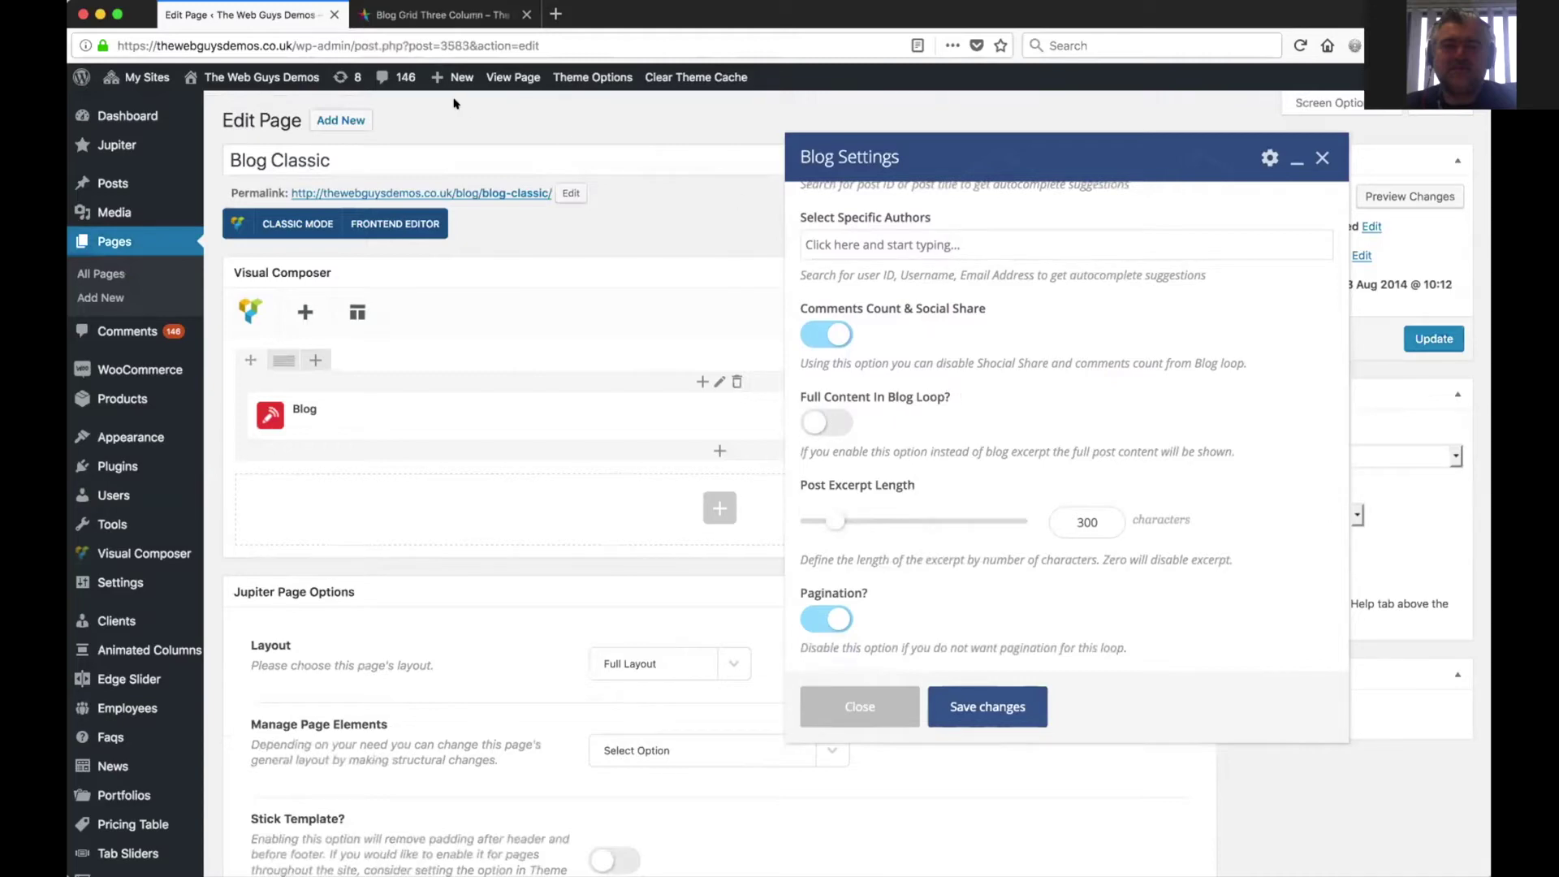
- Compare with the three-column Grid blog page, review the Blog element's pagination style and order settings, and close them without saving
click(420, 16)
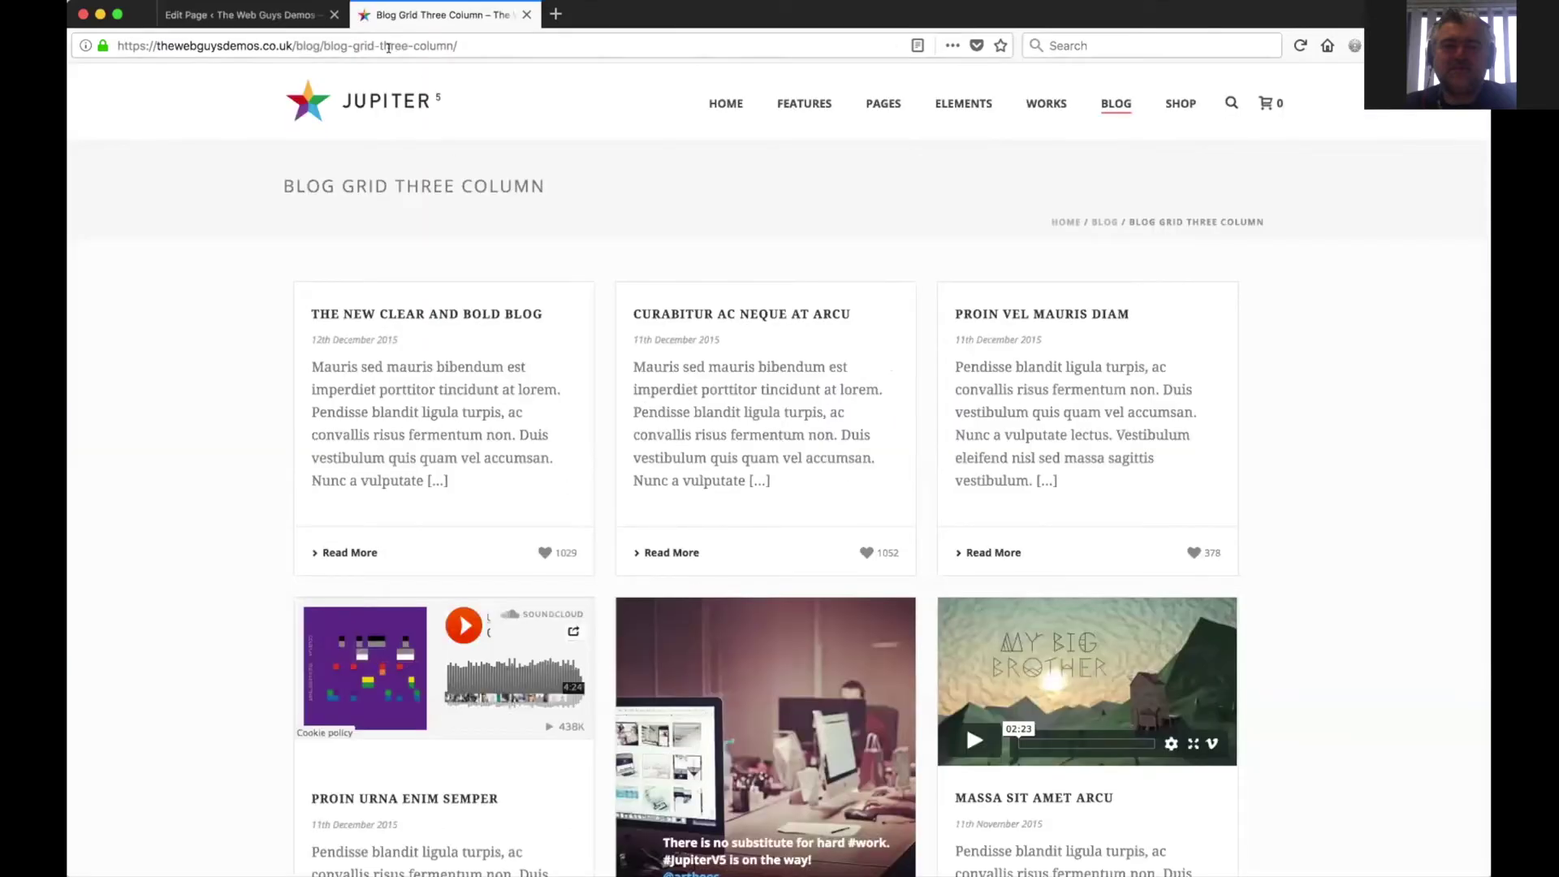
click(244, 14)
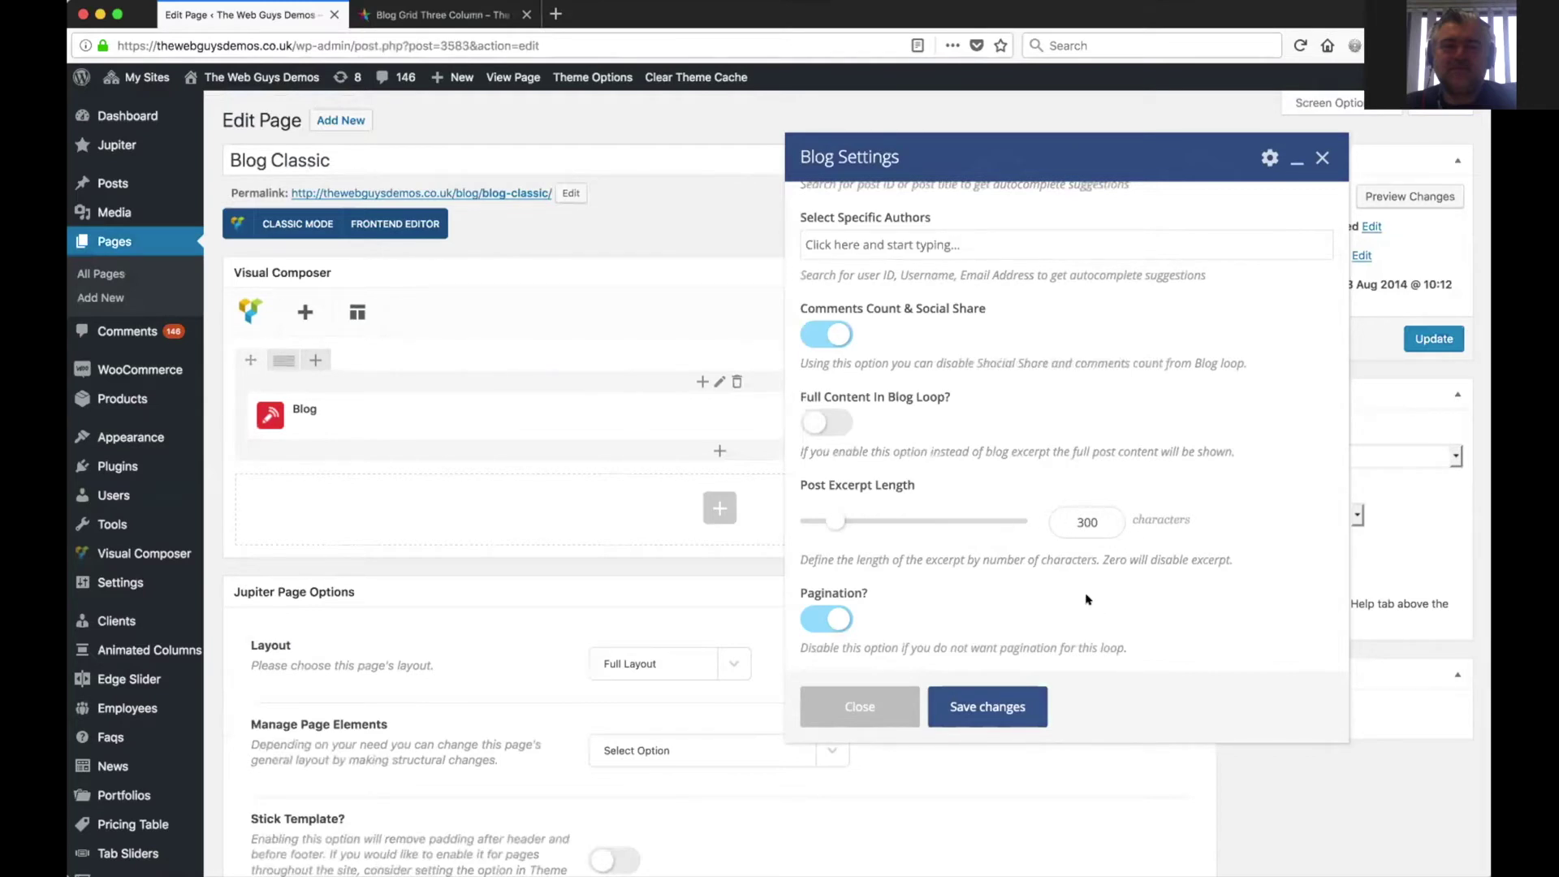
scroll(1088, 600, down, 5)
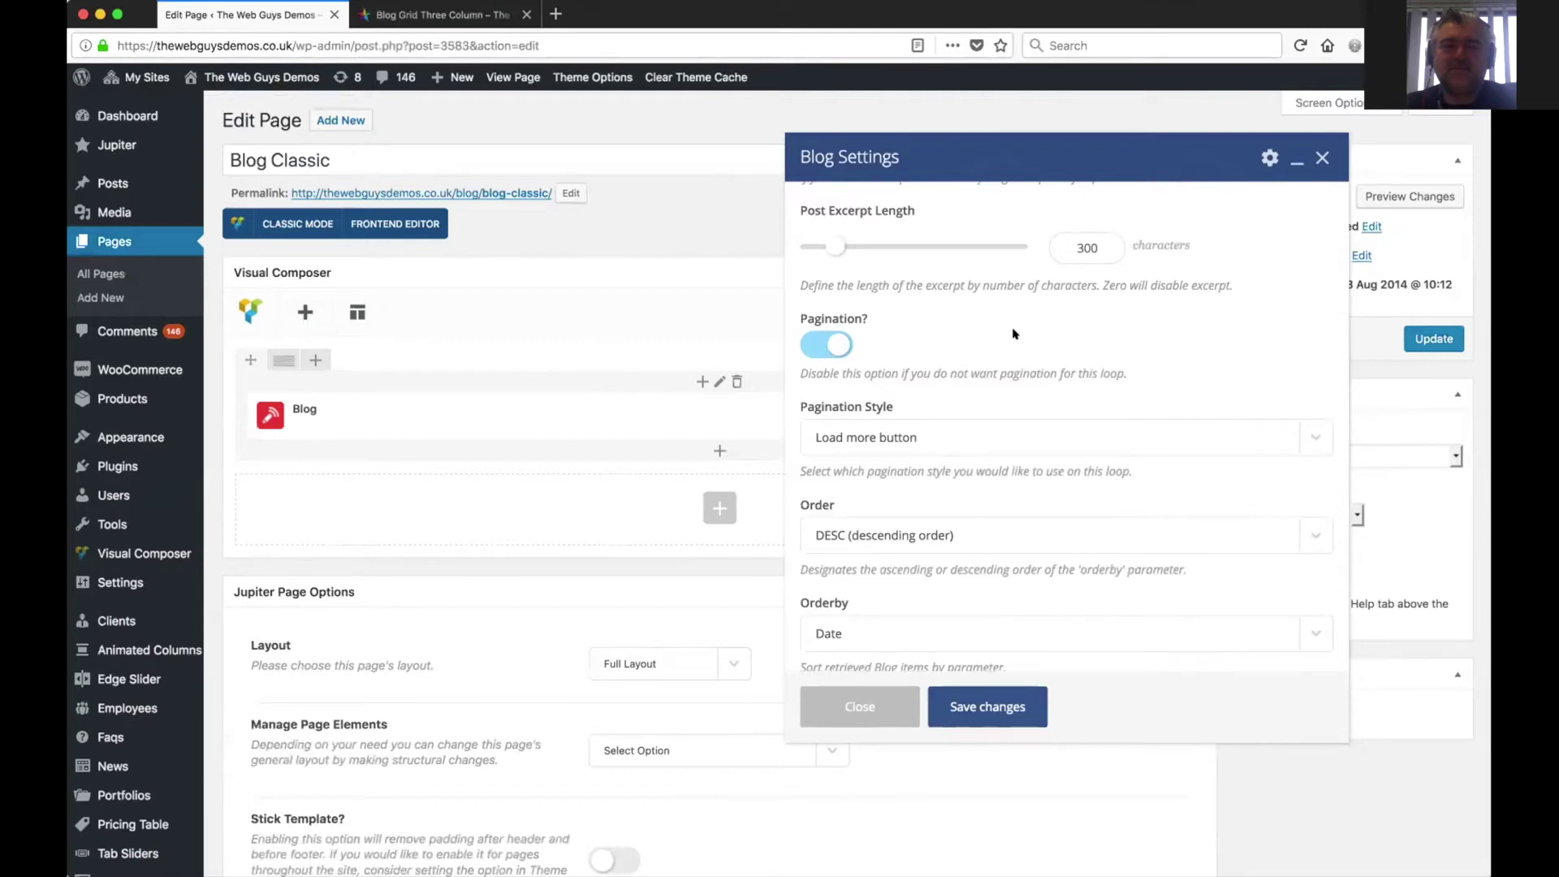
scroll(1012, 334, down, 2)
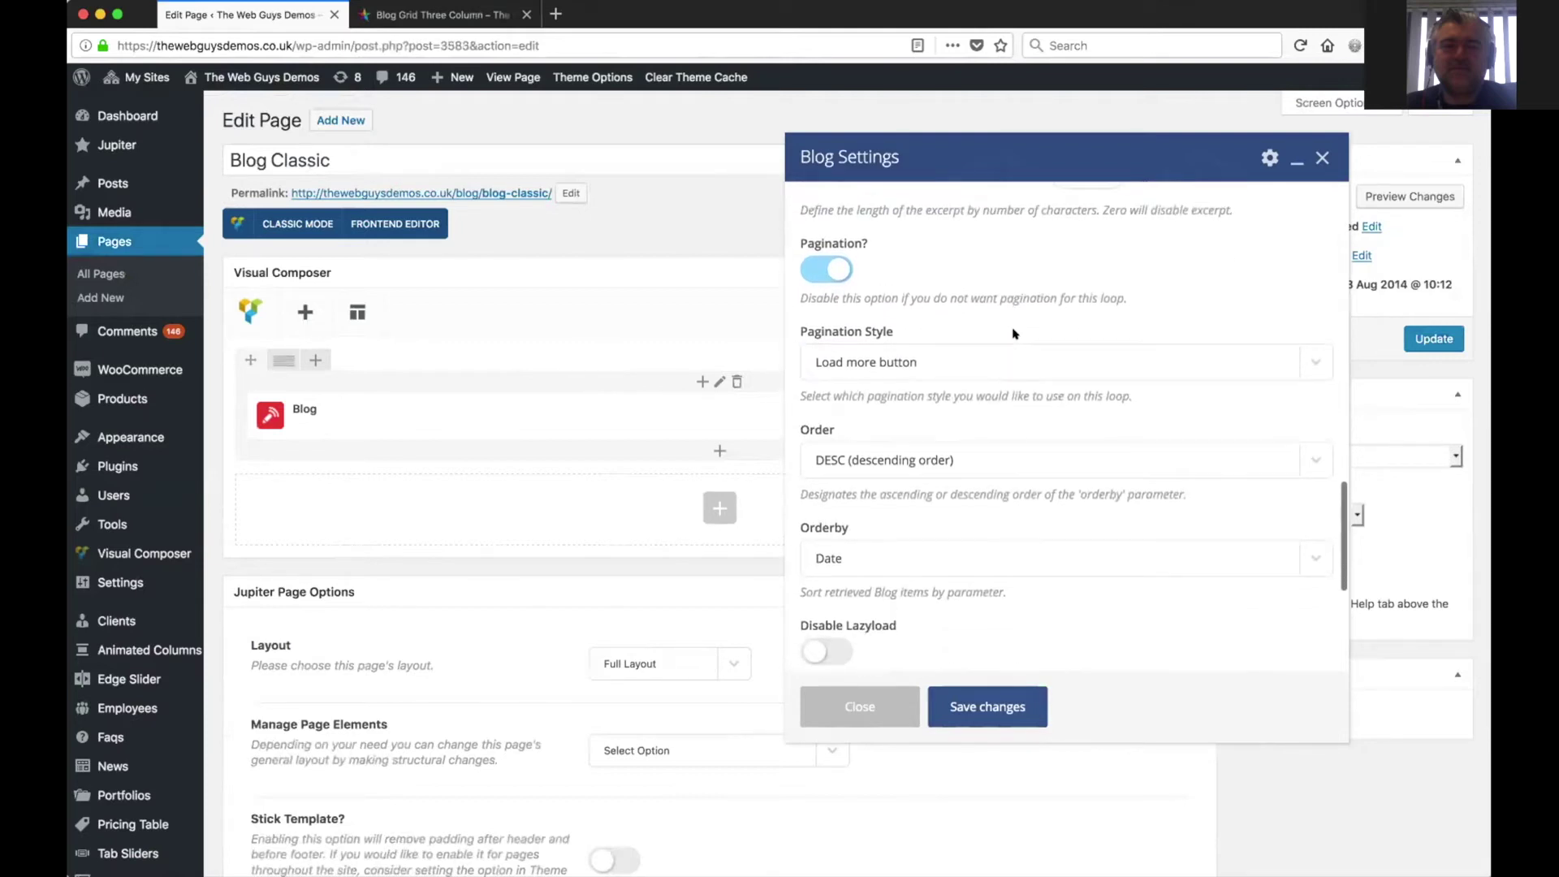
click(860, 707)
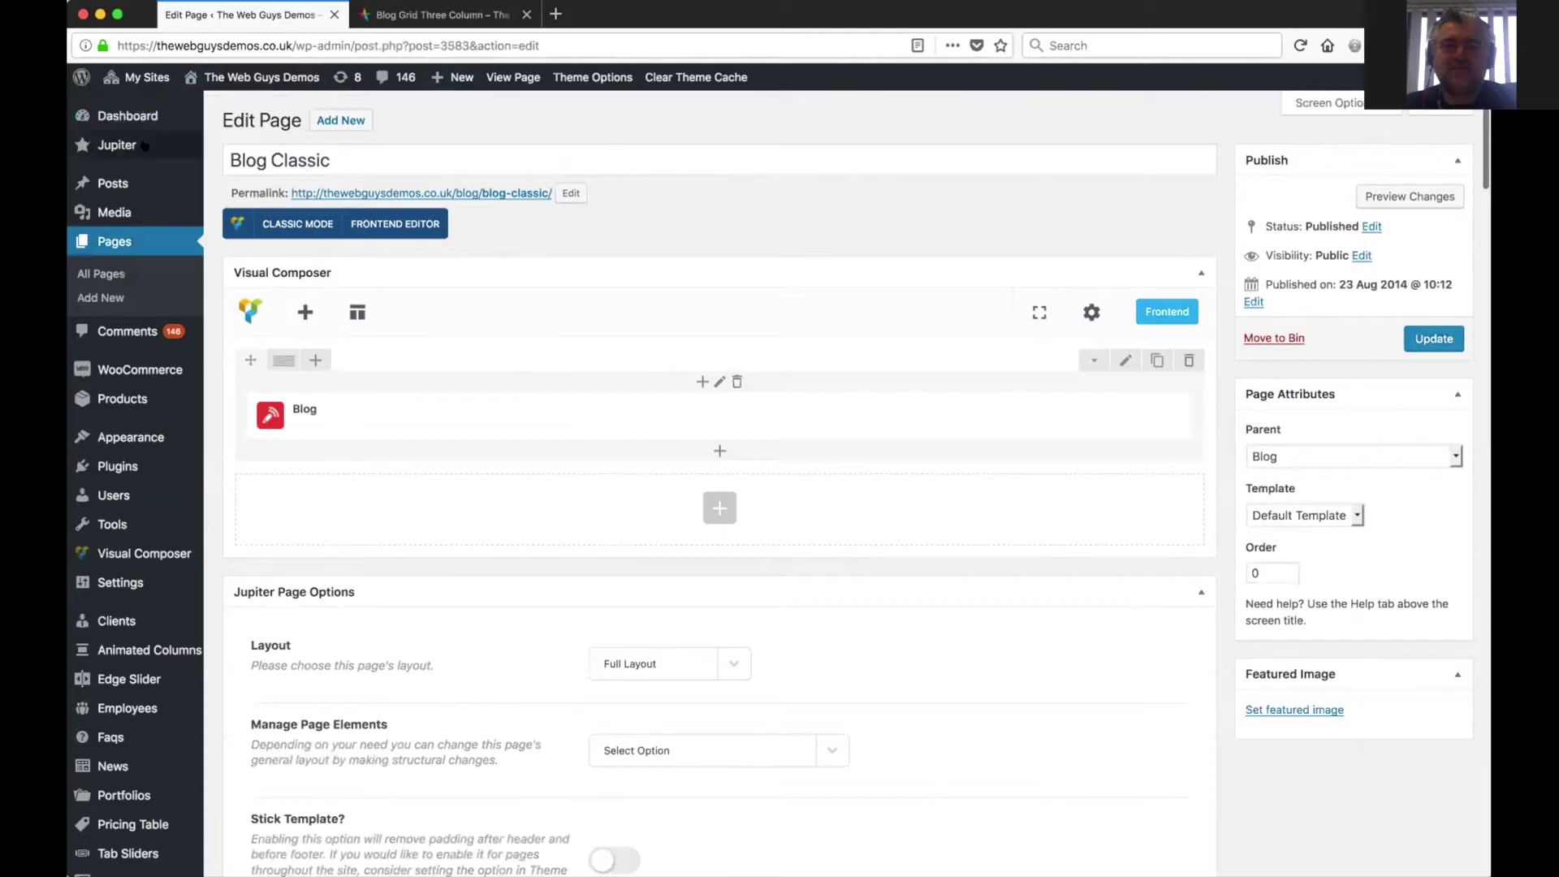
- Open the Proin Vel Mauris Diam post from the Posts list and display it in the backend editor
mouse_move(116, 180)
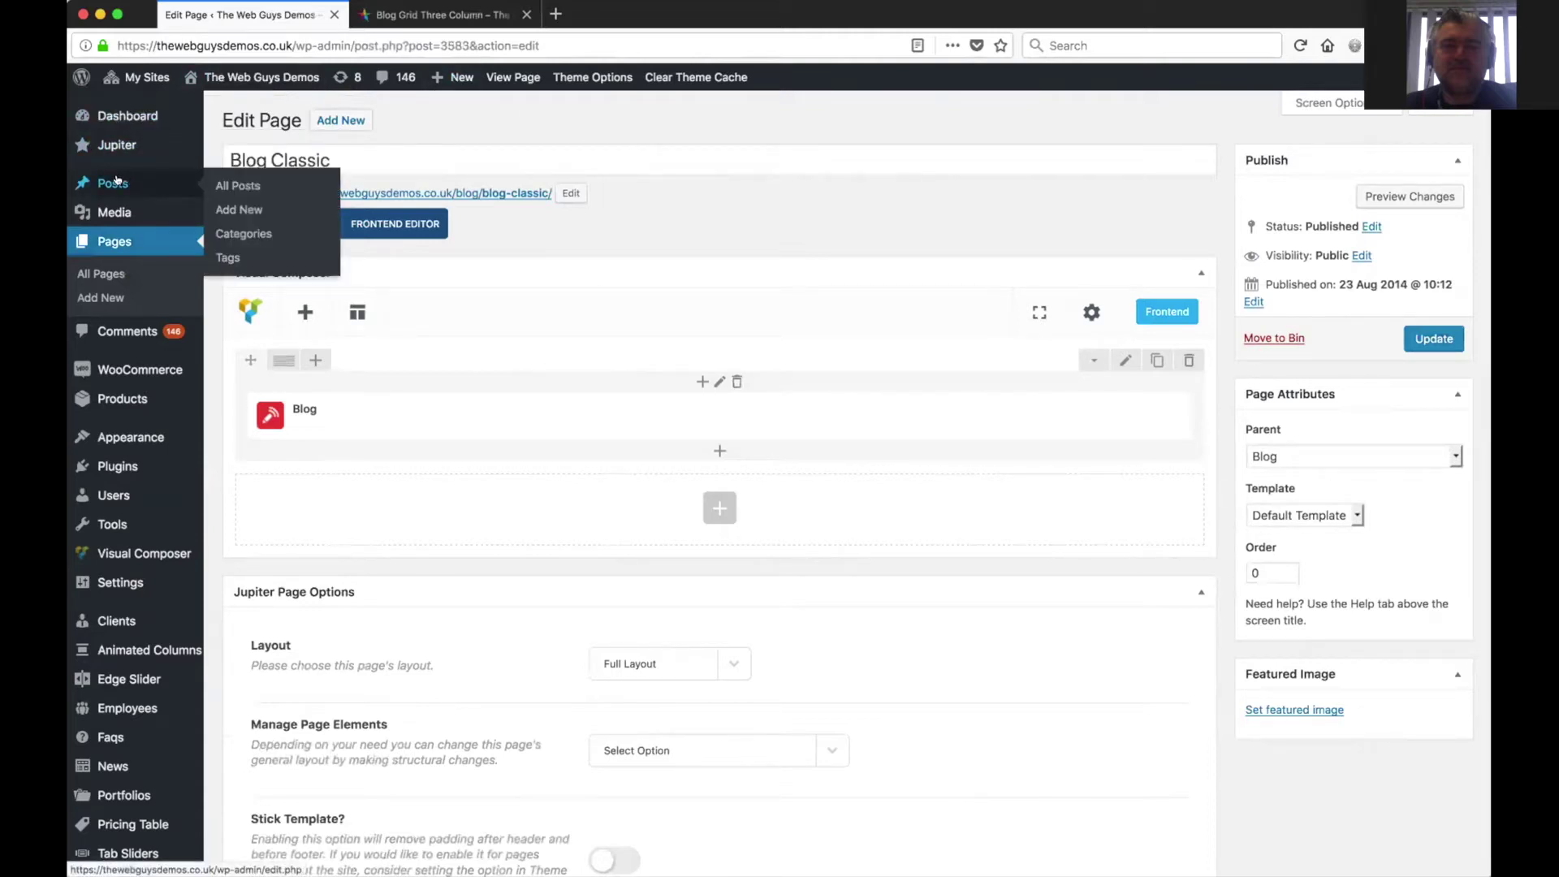
click(108, 179)
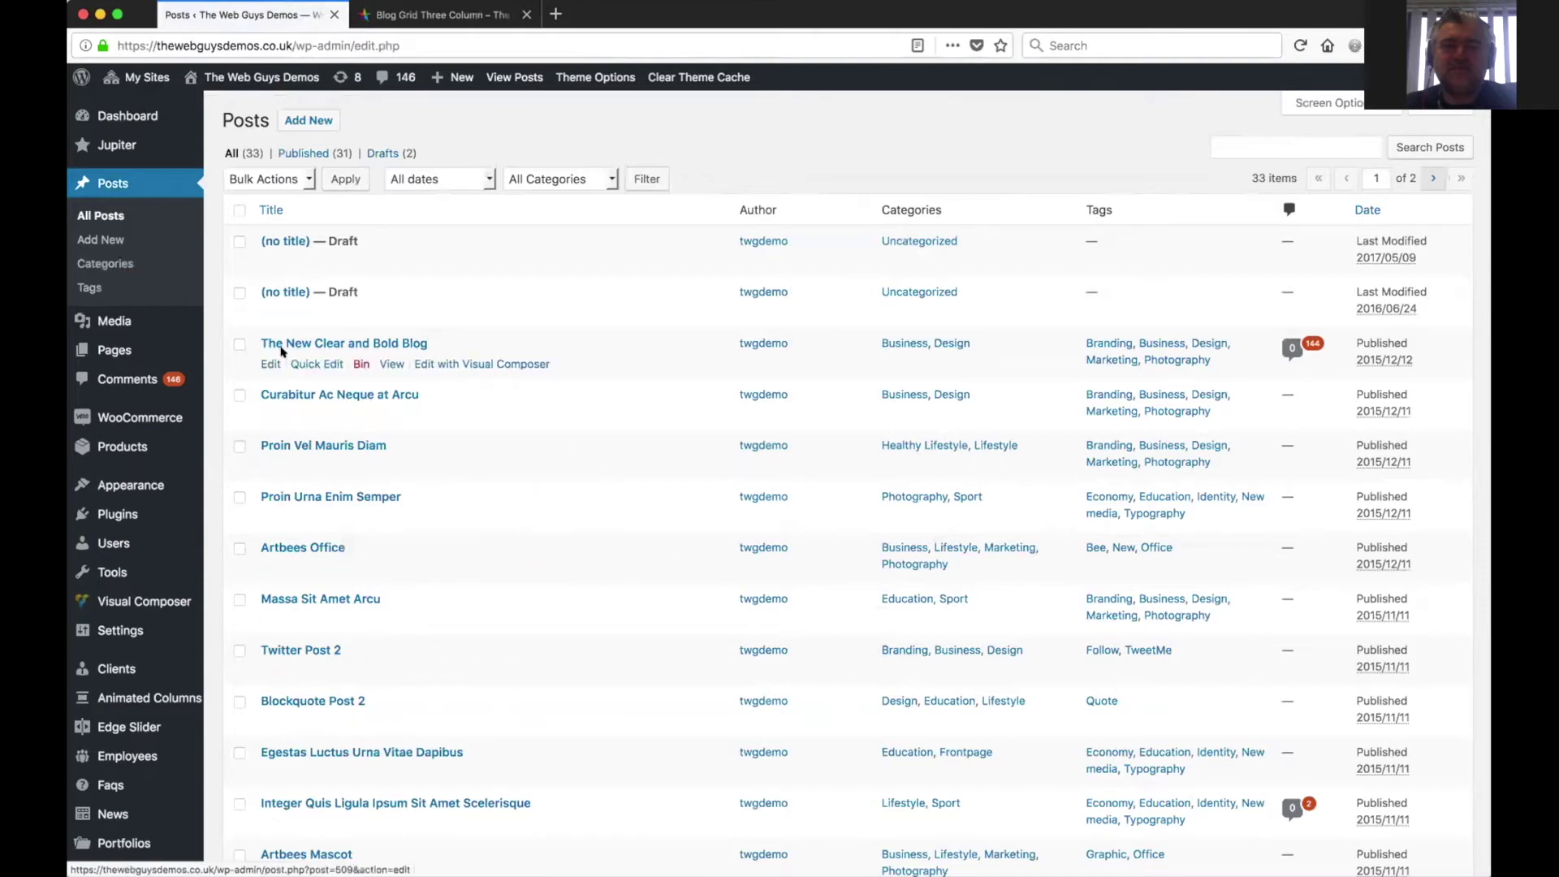
click(316, 443)
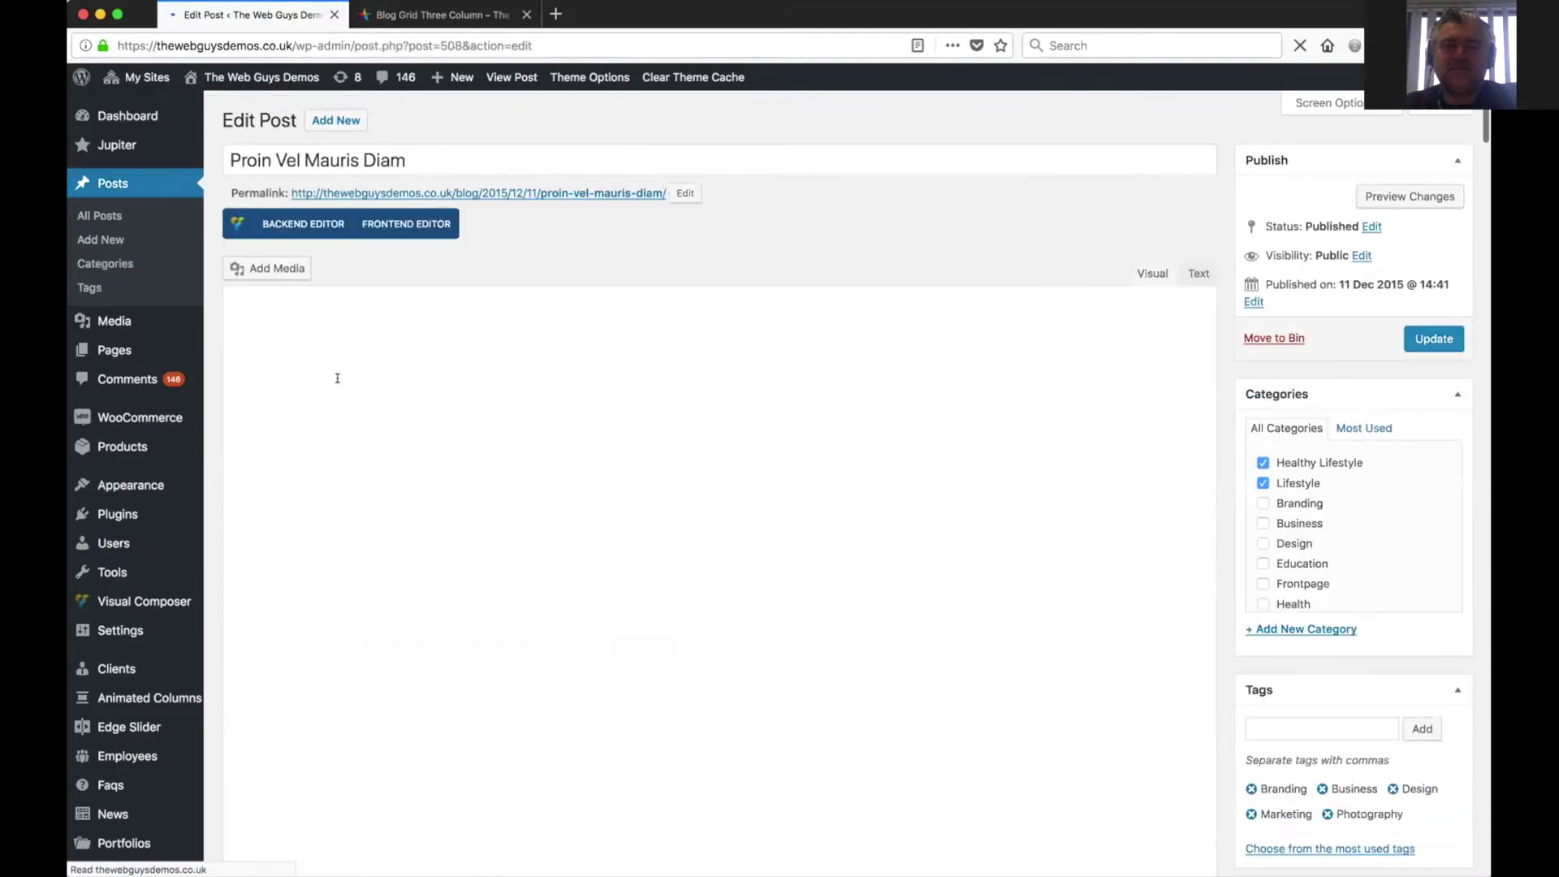
click(307, 222)
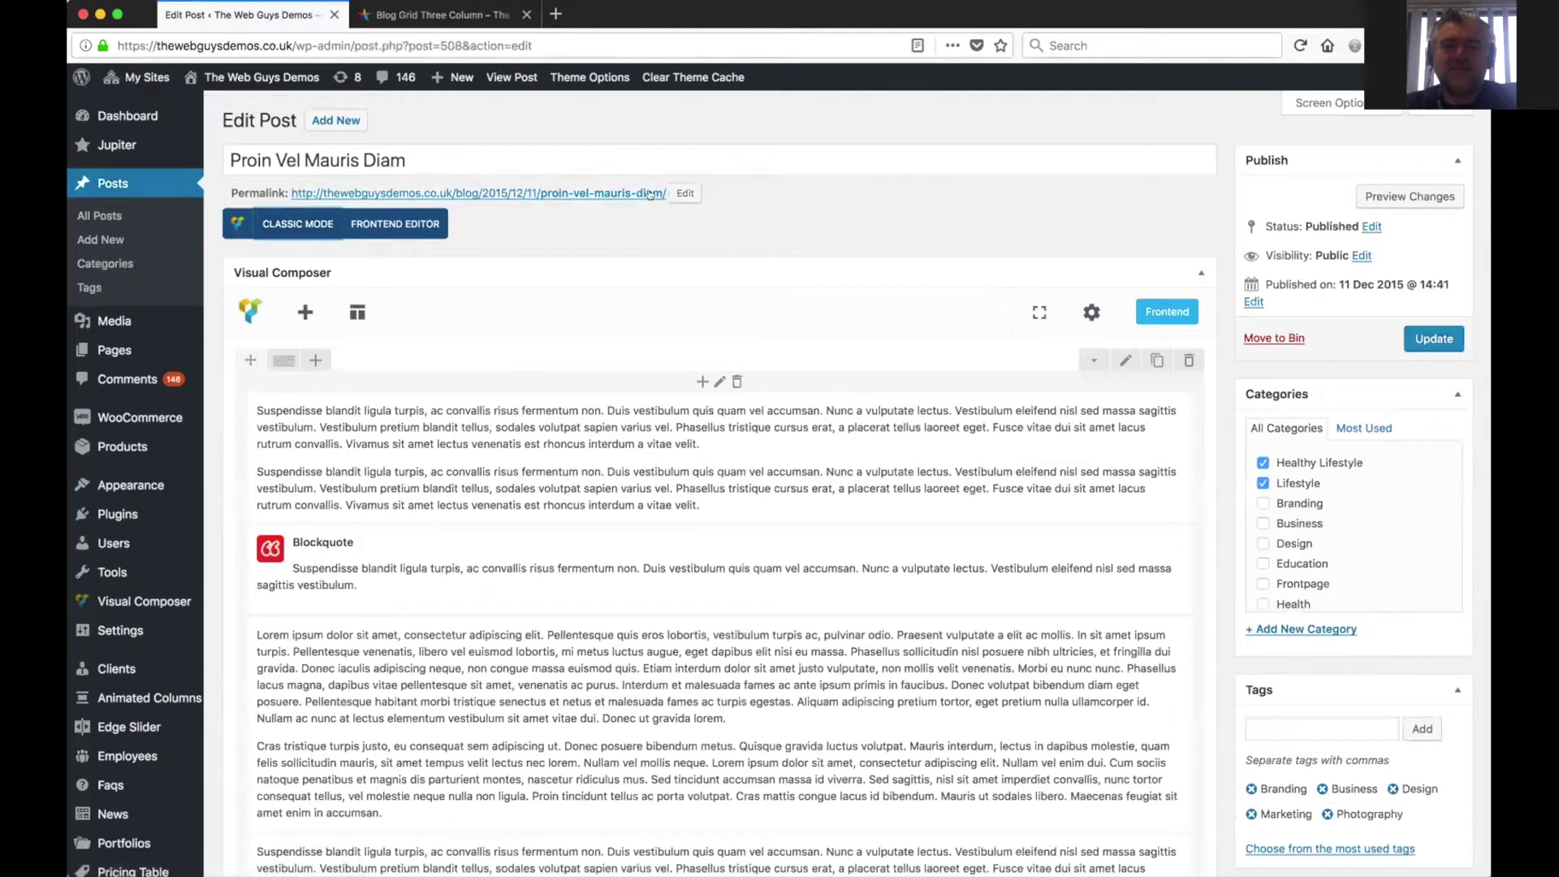
- Look at the post's permalink editing option without changing it, and check the three-column Grid blog page on the live site
click(685, 193)
click(773, 197)
click(461, 16)
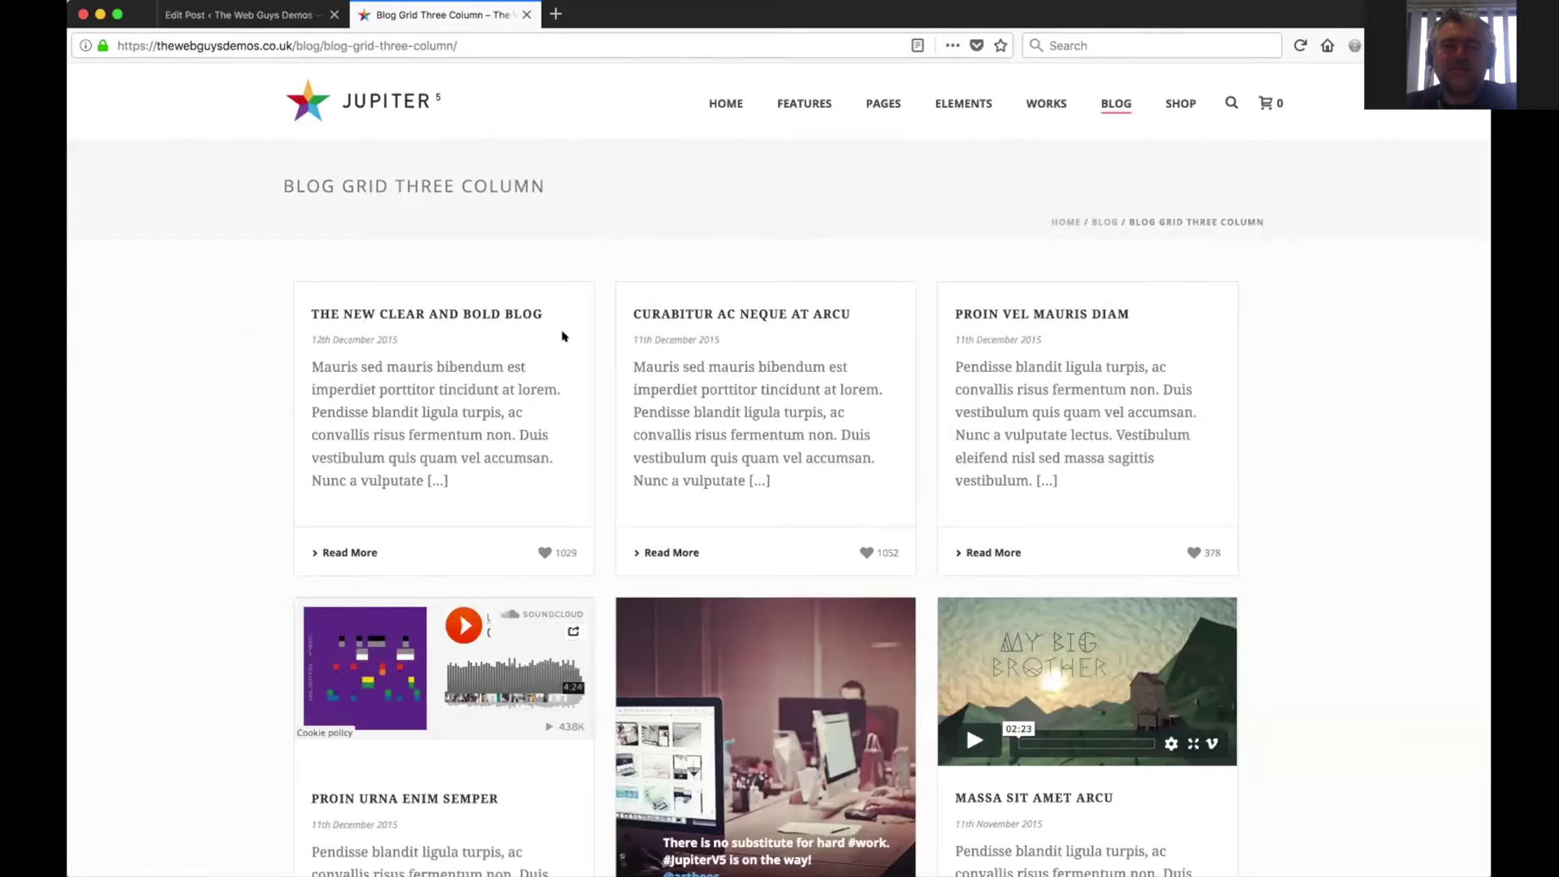
click(247, 16)
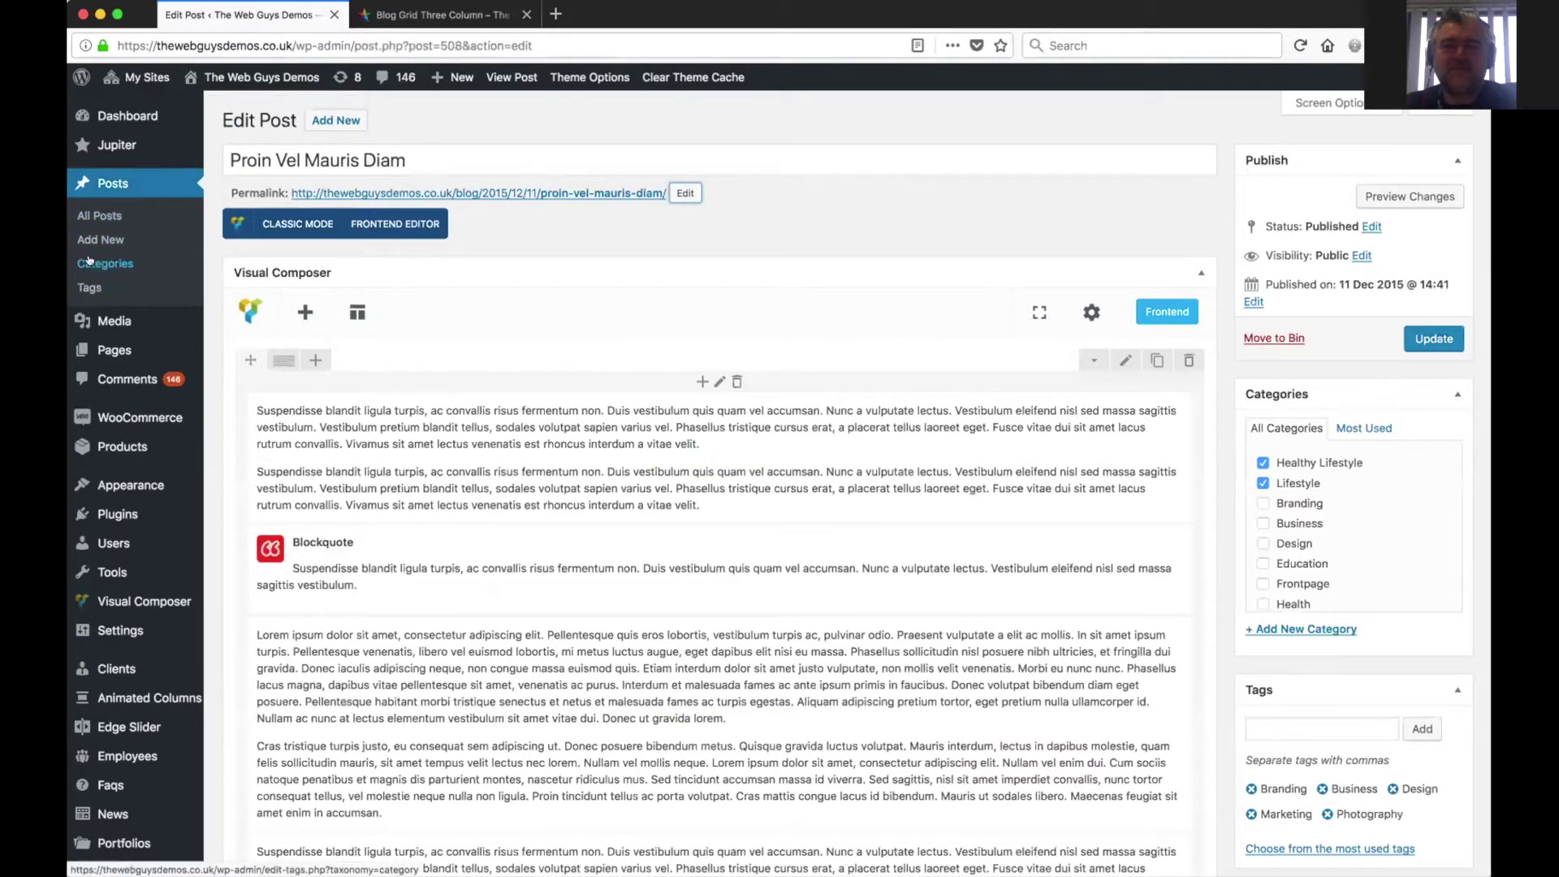
- Expand the new category fields and review the post's category, tag and featured image options
click(1309, 628)
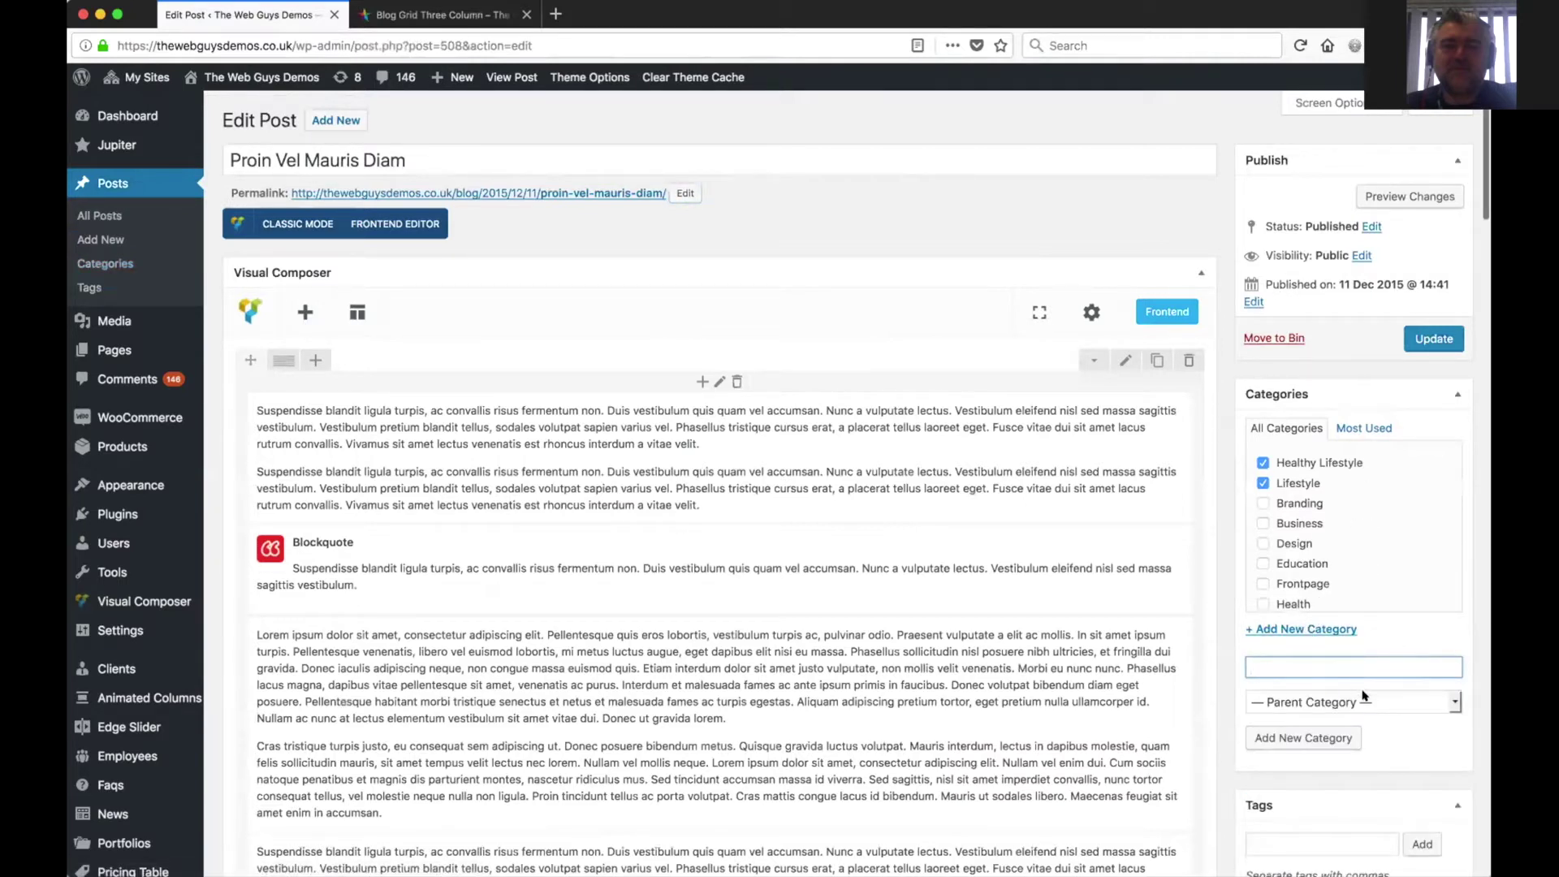
scroll(1402, 642, down, 2)
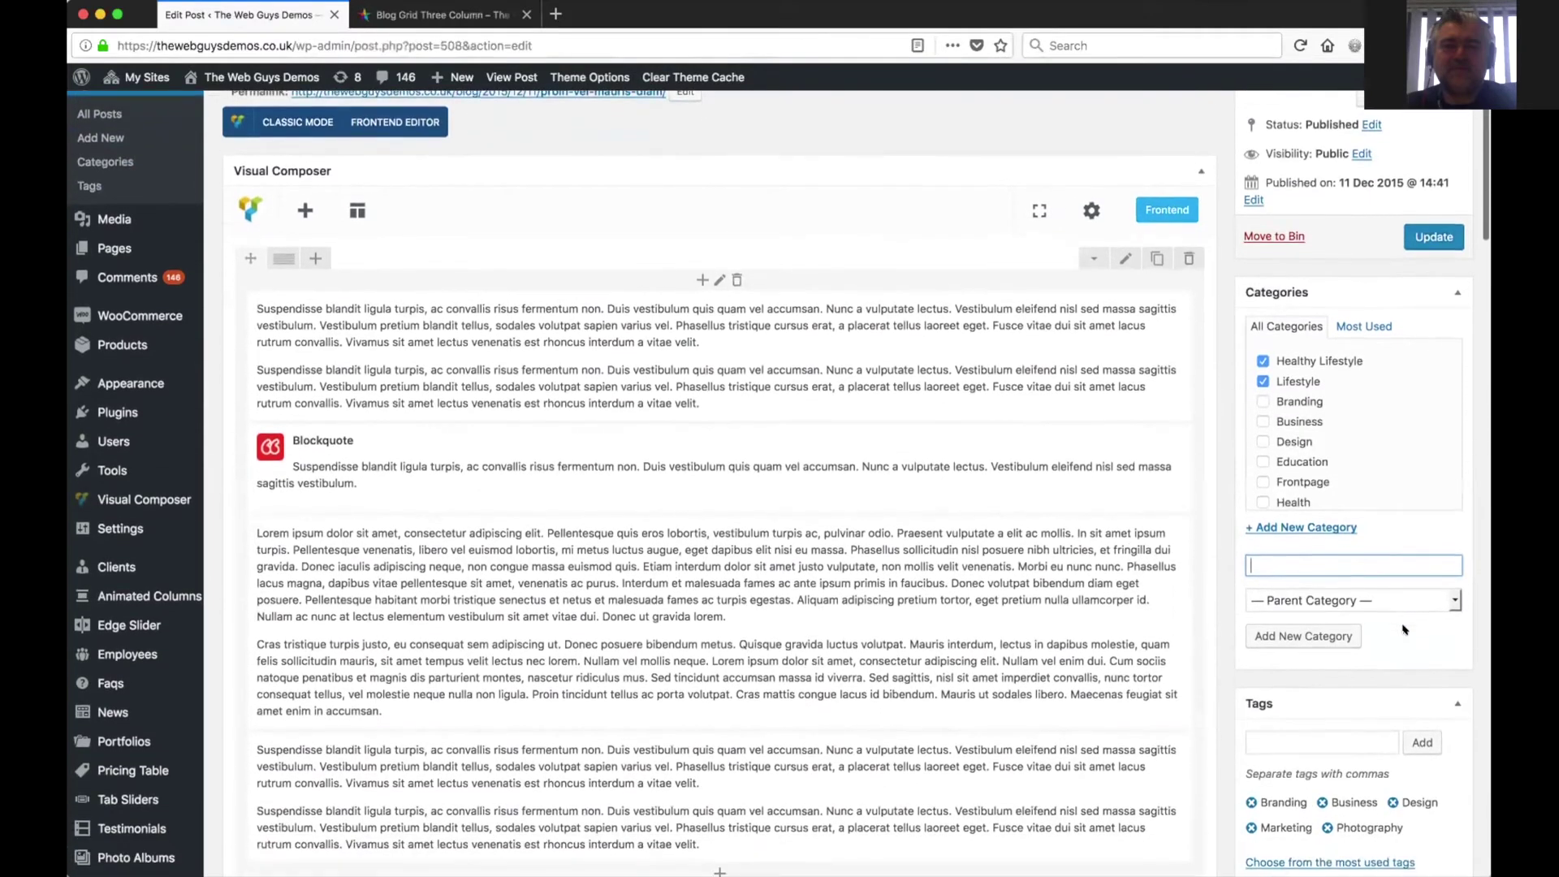
scroll(1402, 629, down, 4)
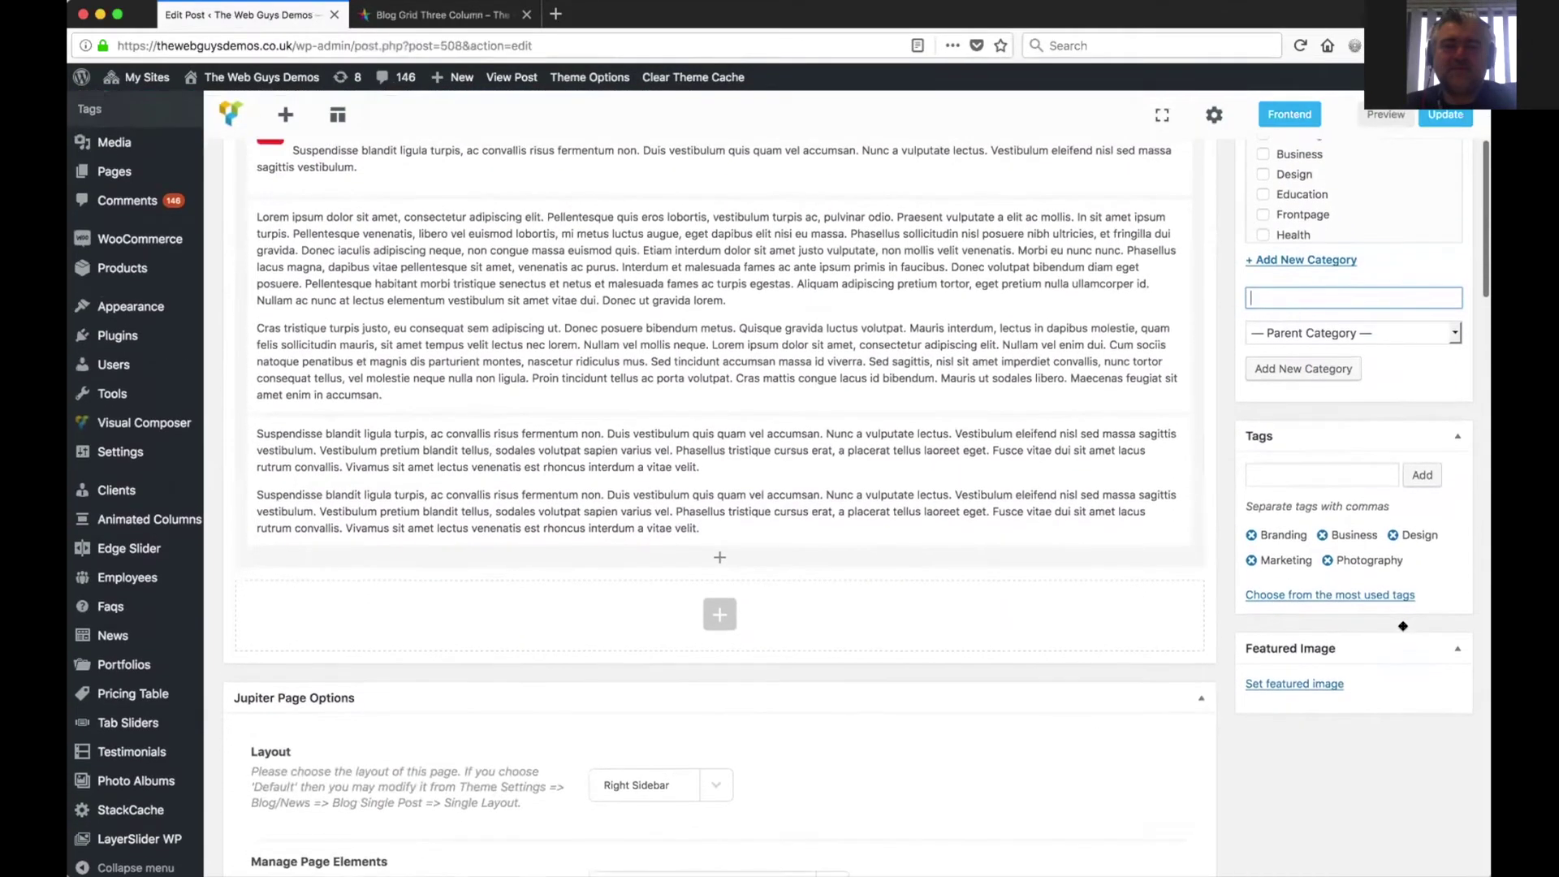
scroll(1404, 630, up, 1)
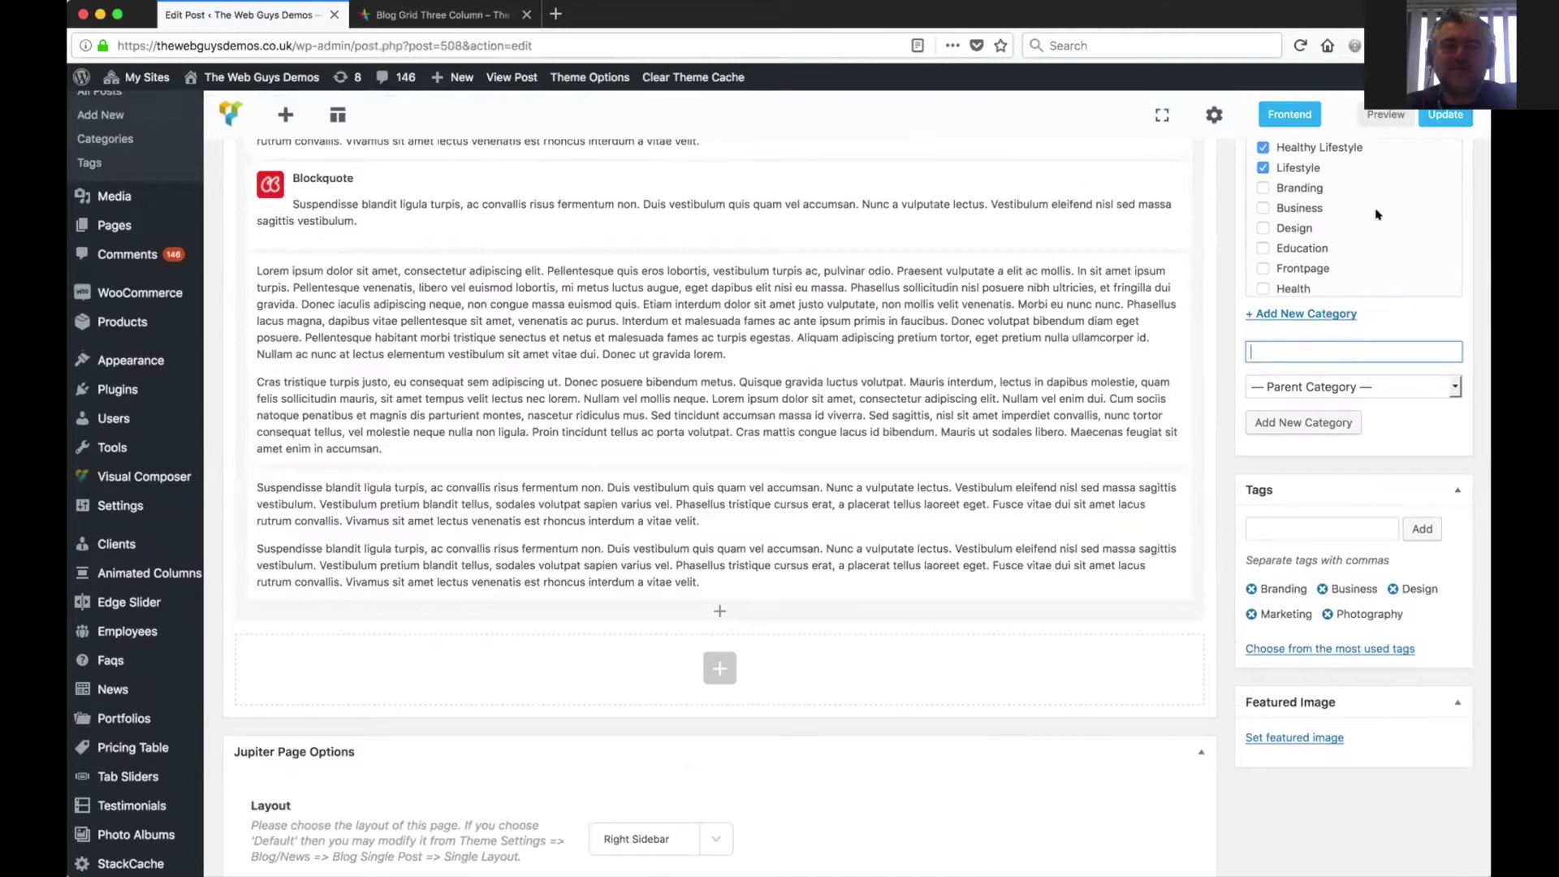
scroll(1384, 470, up, 2)
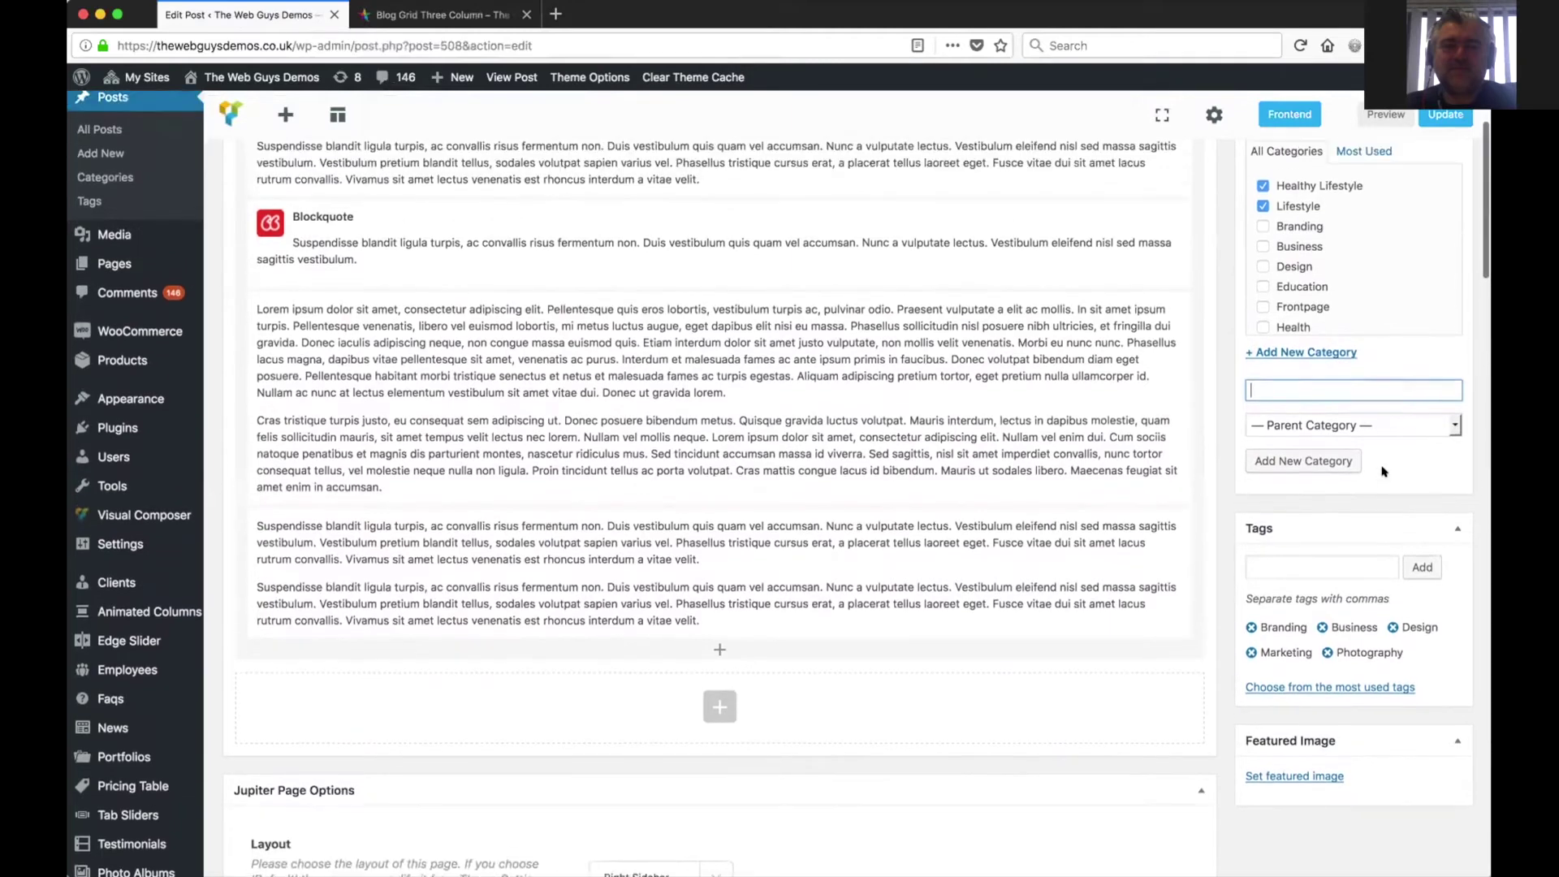
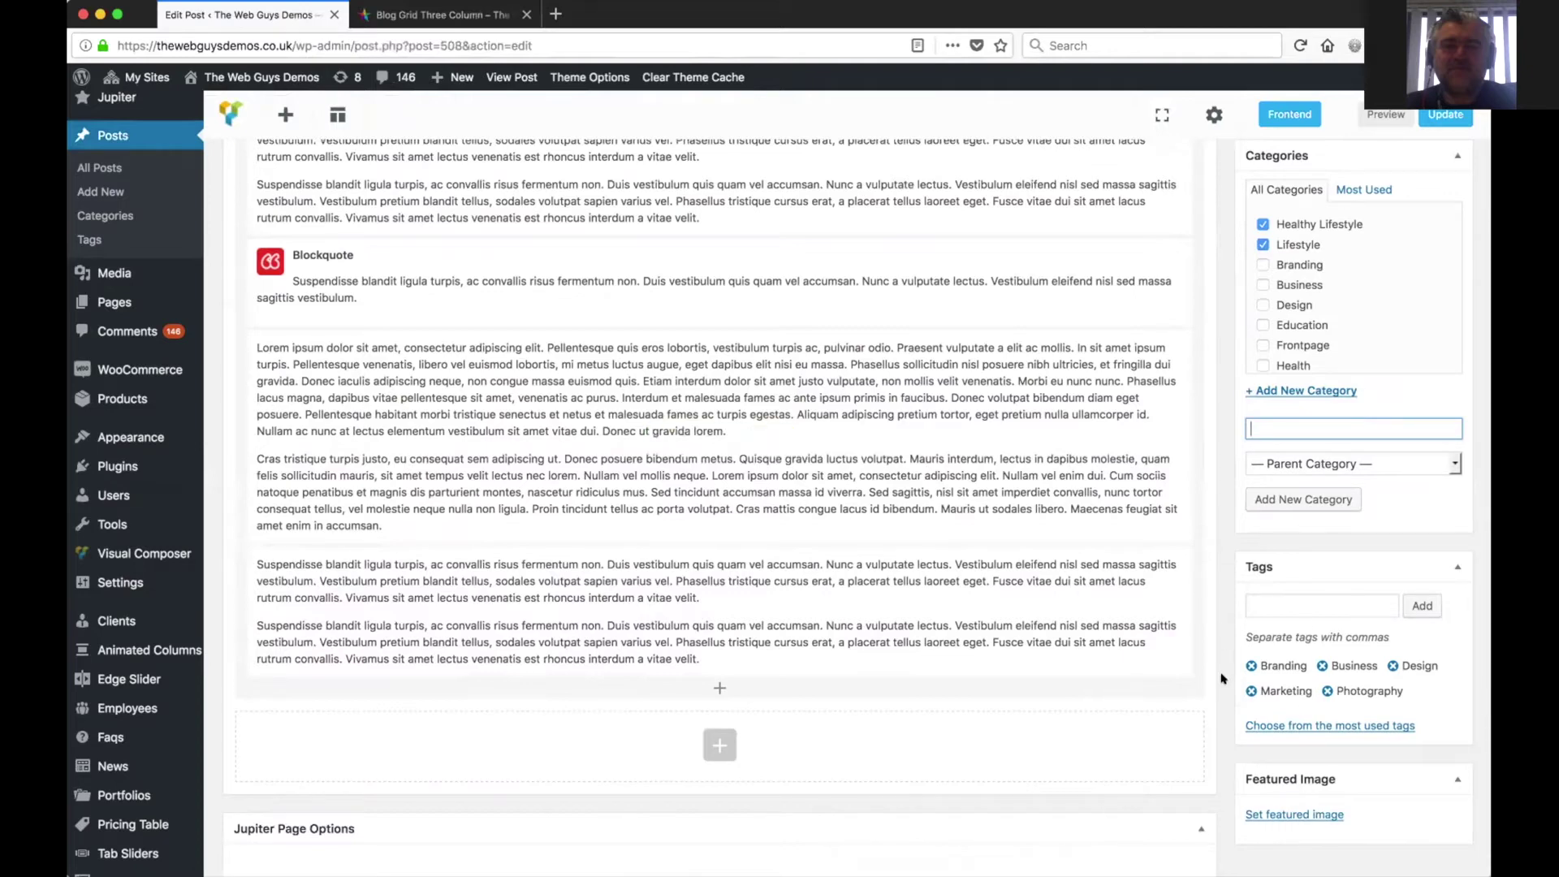
scroll(1293, 535, down, 3)
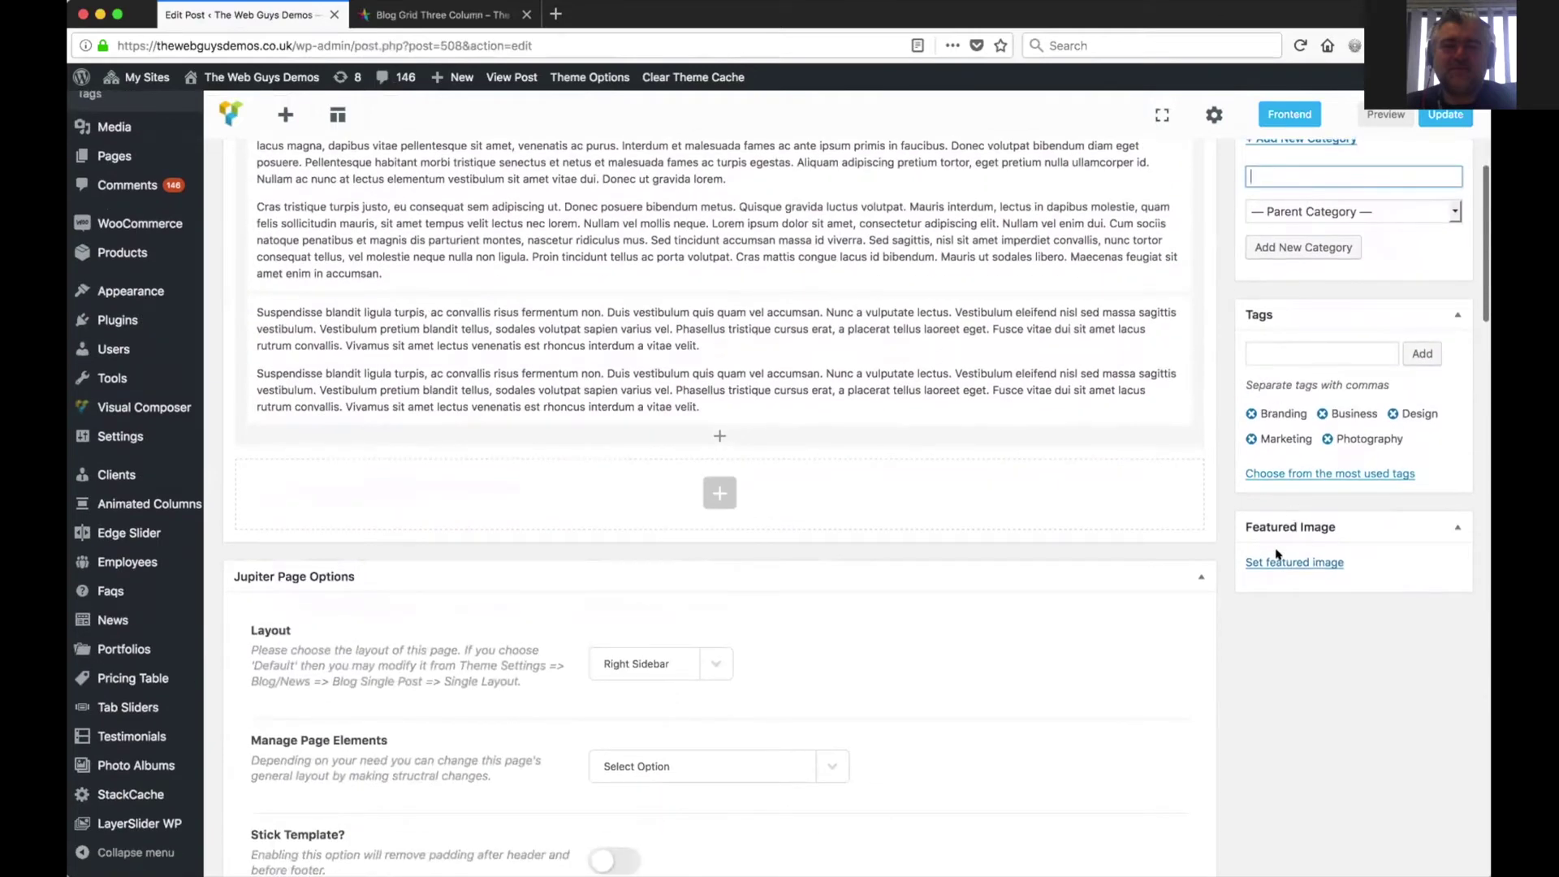
- Look through the posts and their images on the live three-column Grid blog page, and return to the post editor
click(469, 11)
scroll(842, 592, down, 3)
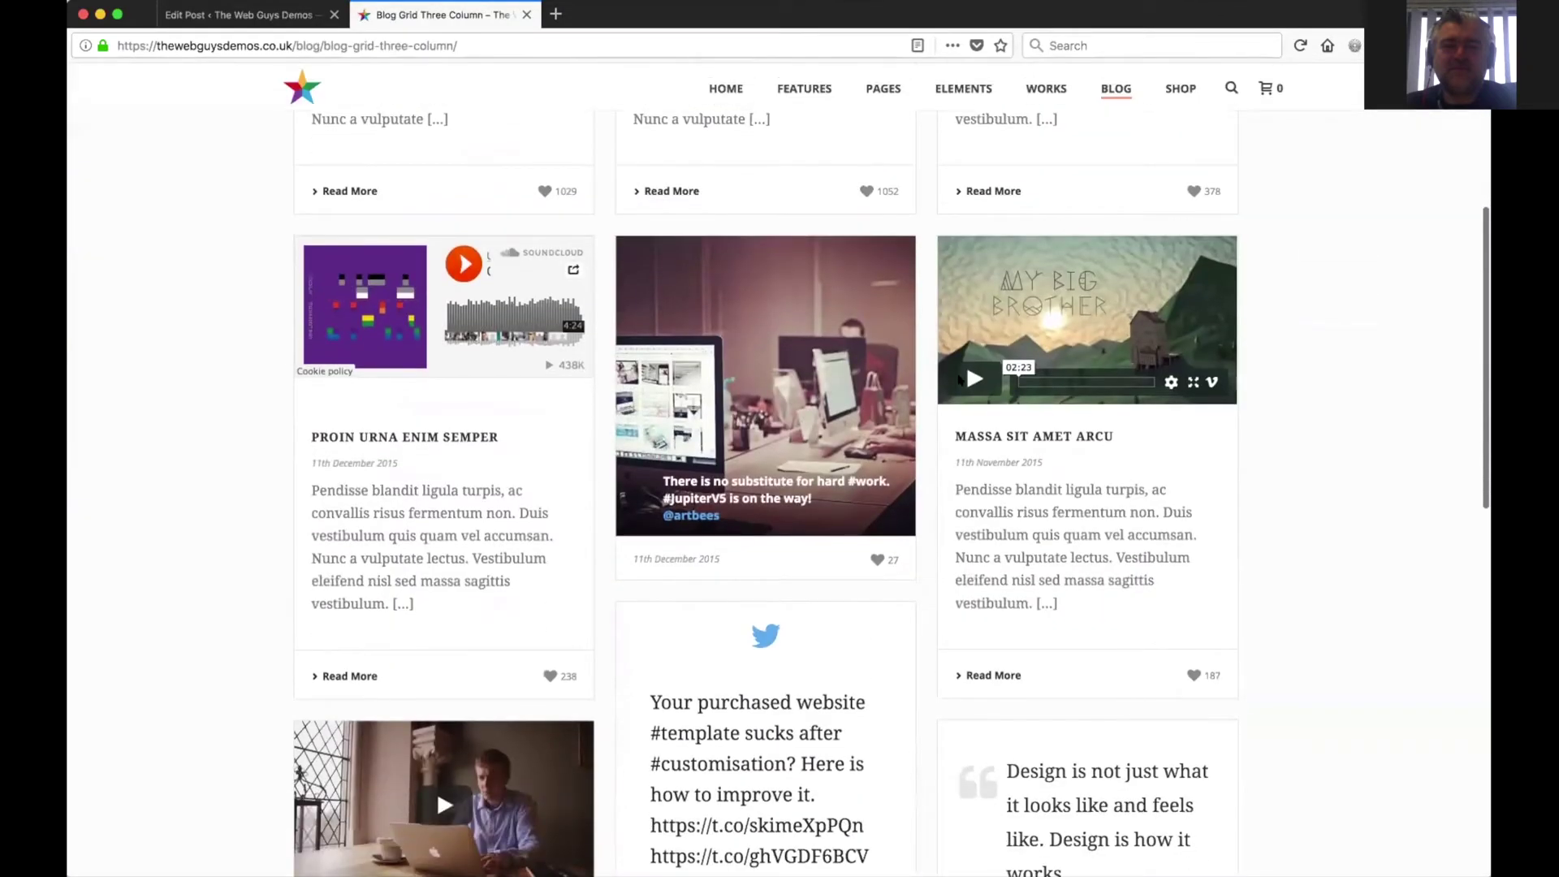
scroll(720, 690, down, 10)
scroll(719, 679, up, 15)
click(252, 11)
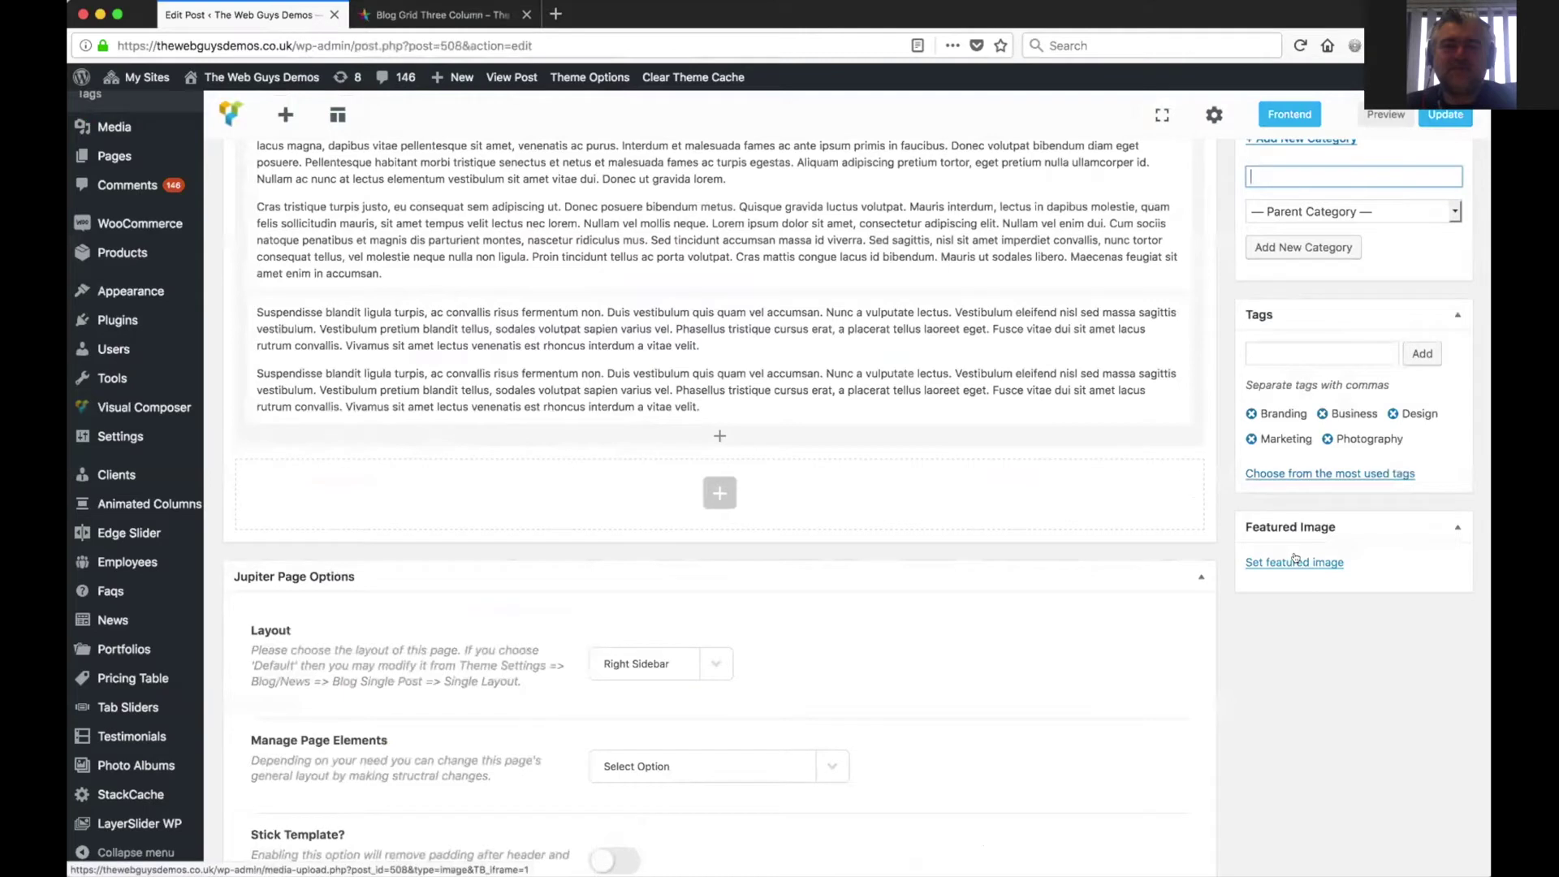
- Inspect the media library and file upload options for the post's featured image, and close without setting one
click(1295, 561)
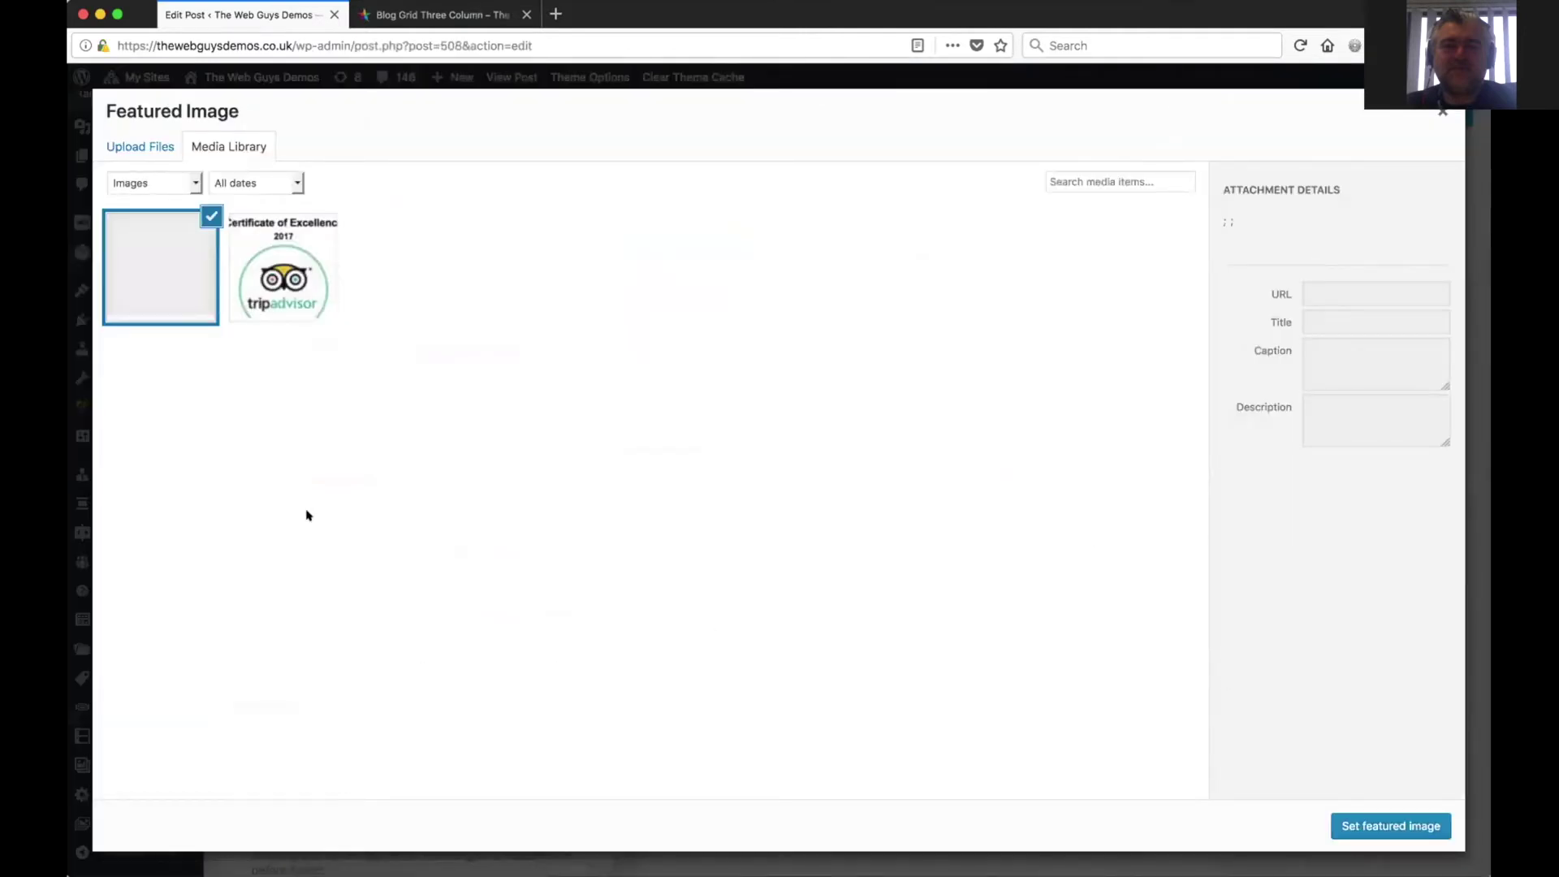
click(269, 274)
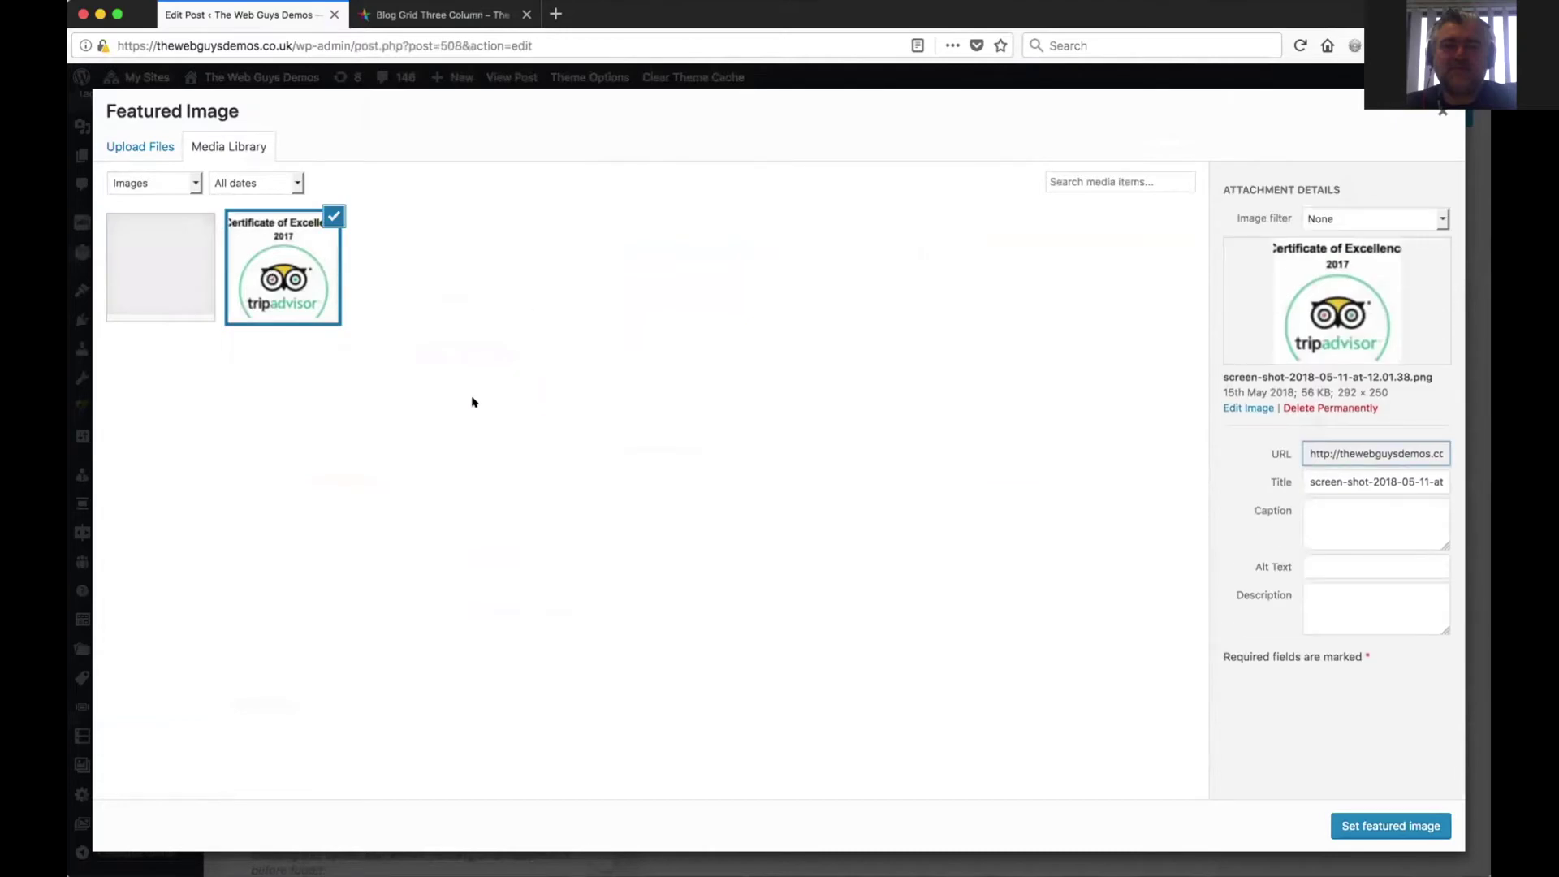
click(148, 146)
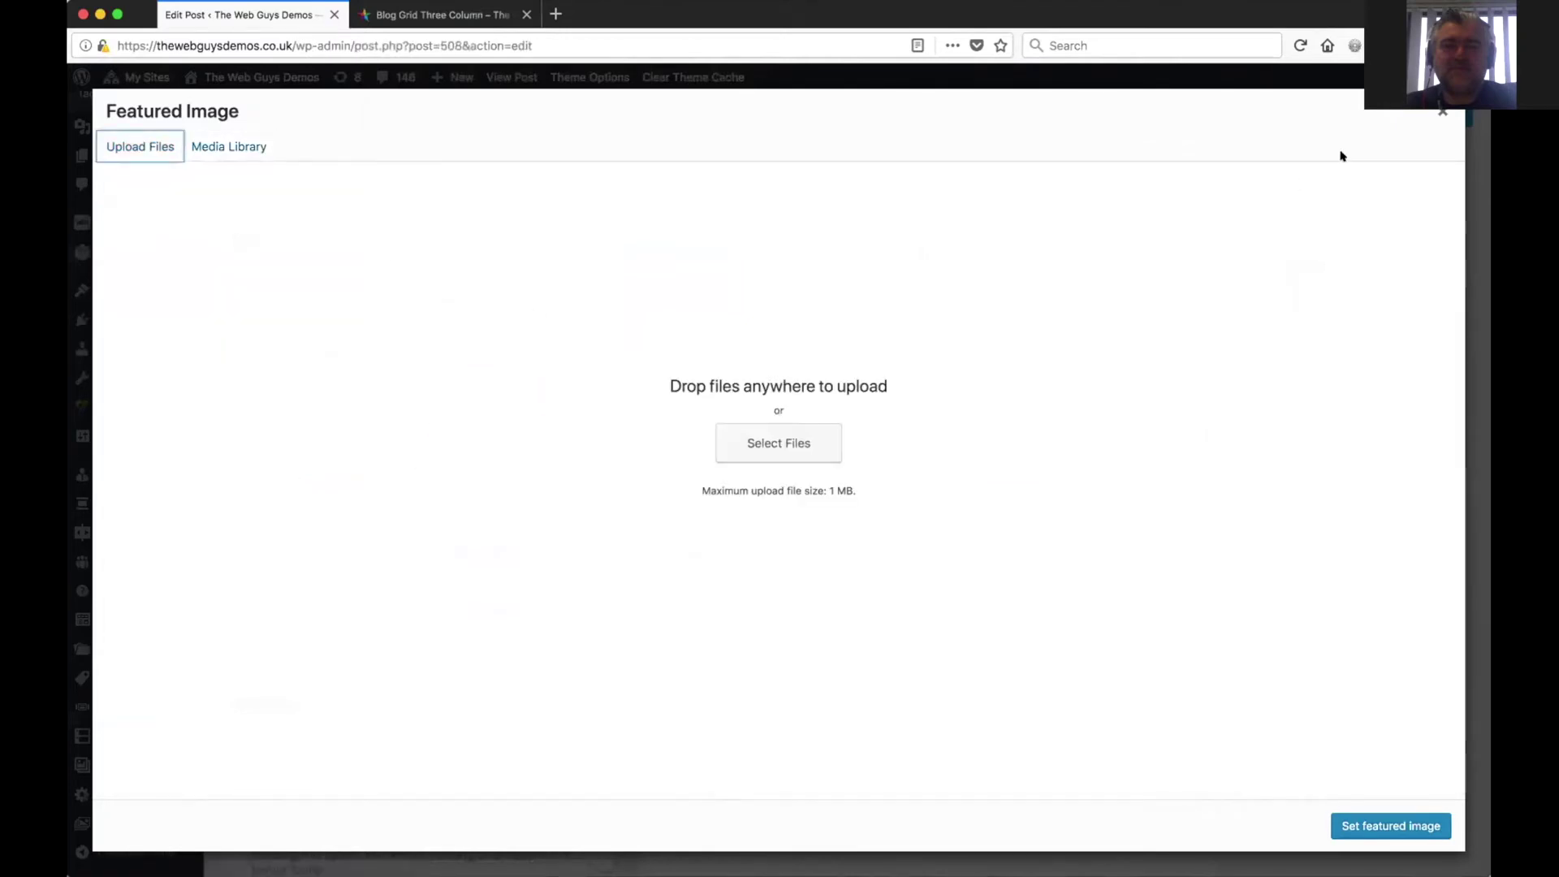
click(1439, 110)
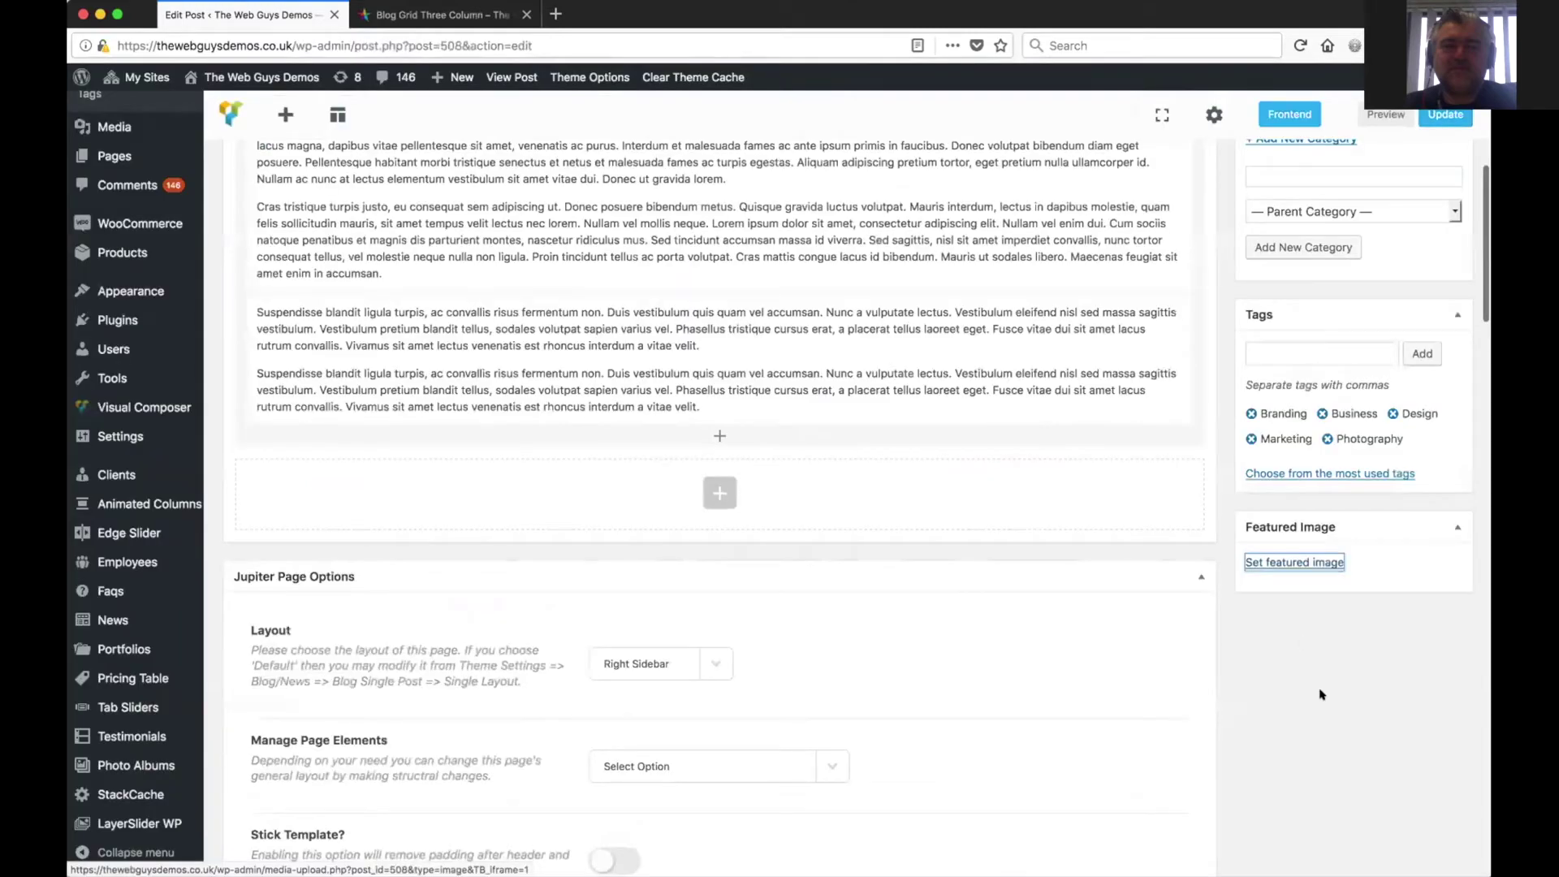
- Review the post's text blocks and blockquote in Visual Composer, and switch the post to classic mode
scroll(1316, 690, up, 3)
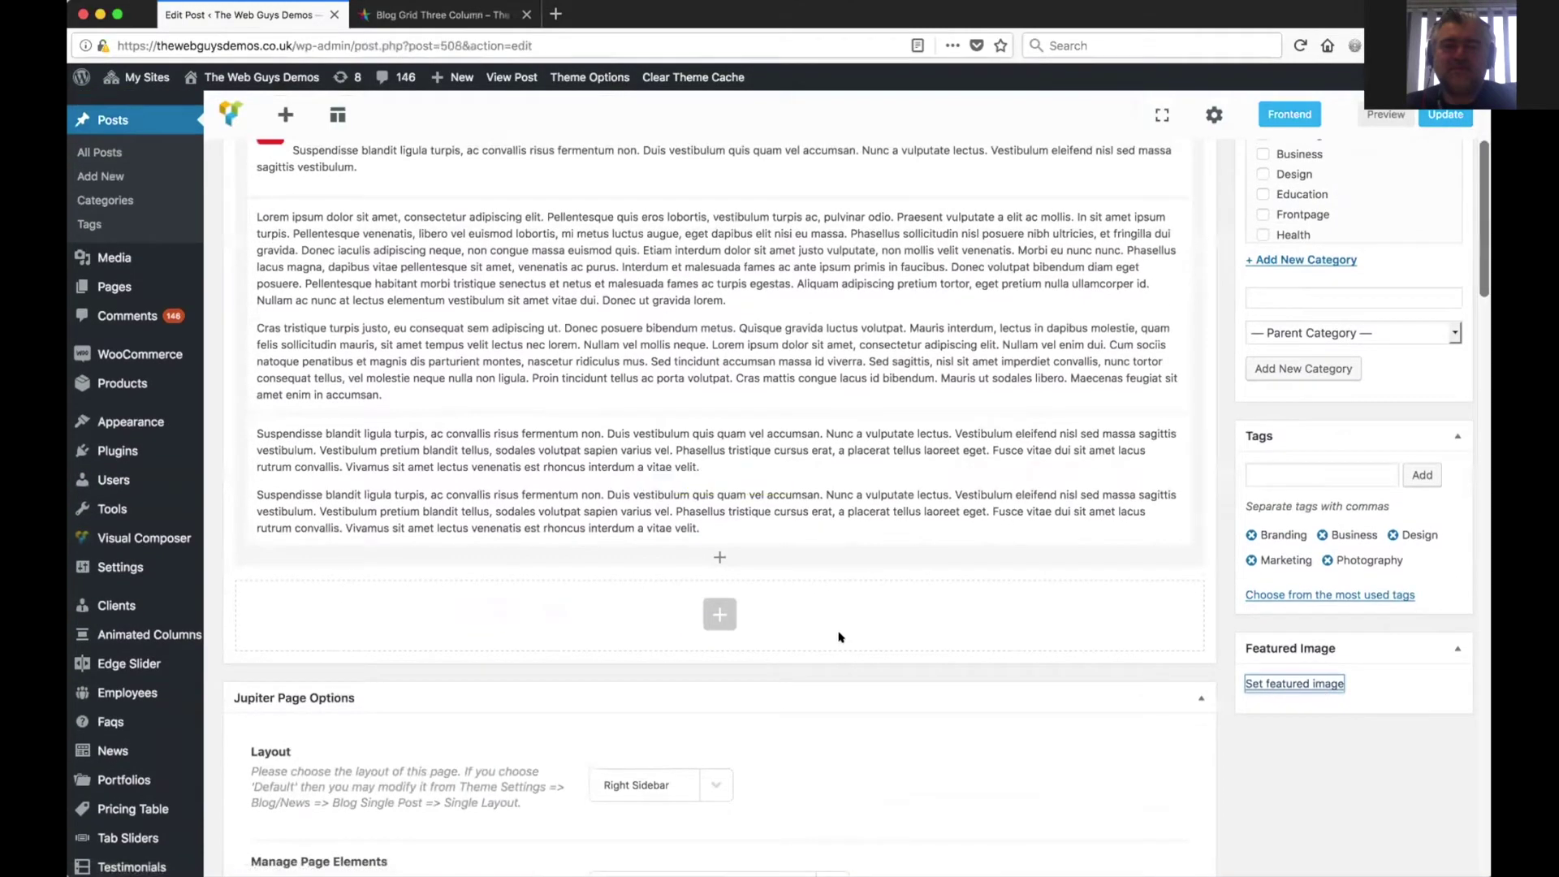
scroll(871, 637, up, 5)
scroll(802, 512, down, 2)
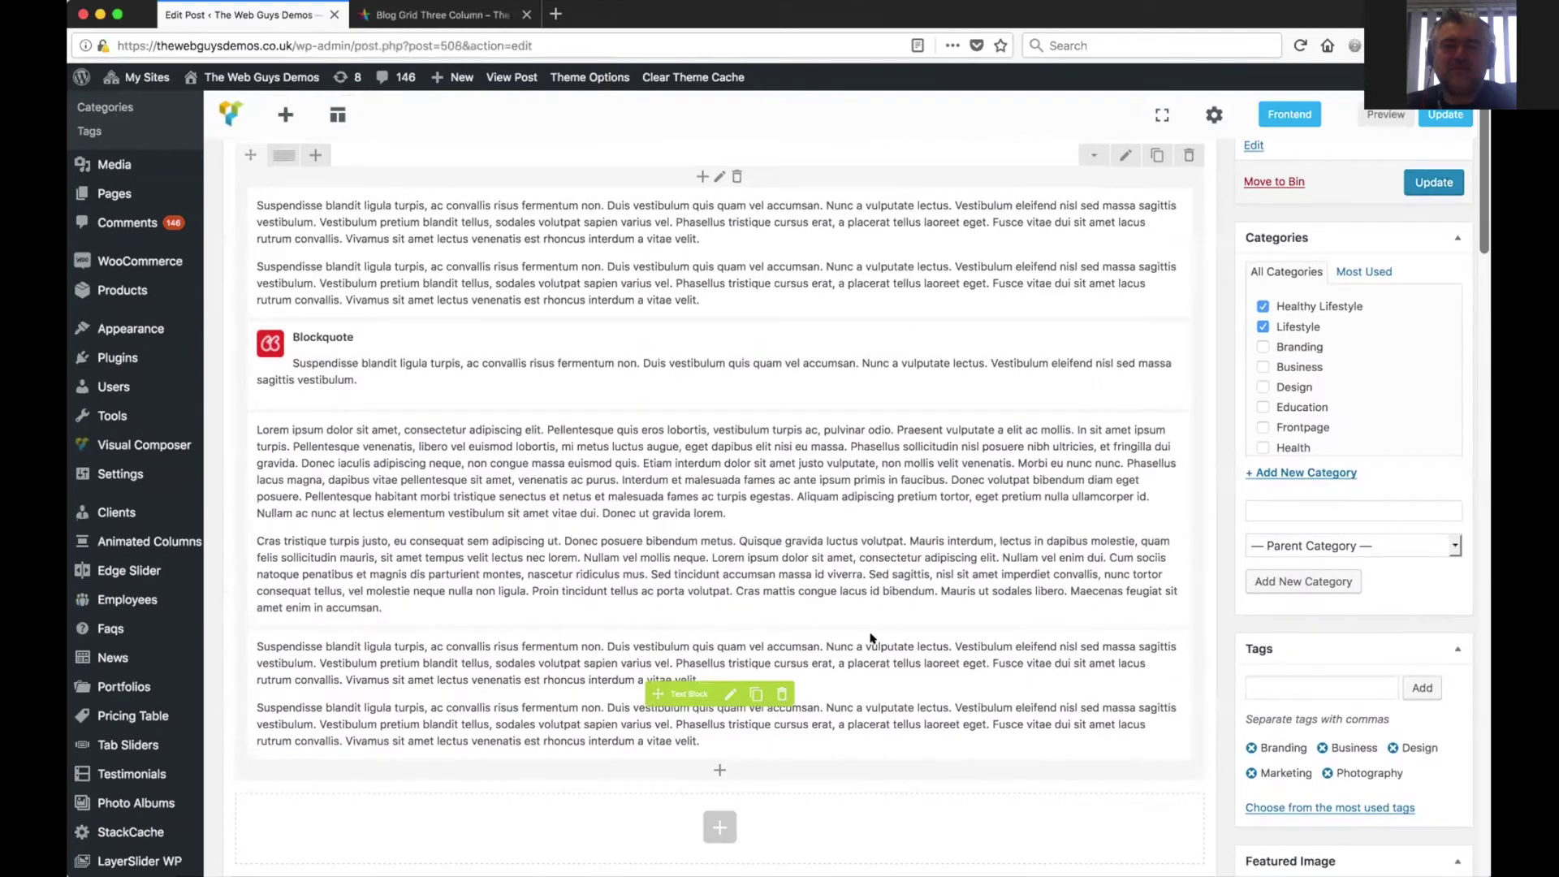
scroll(802, 511, up, 2)
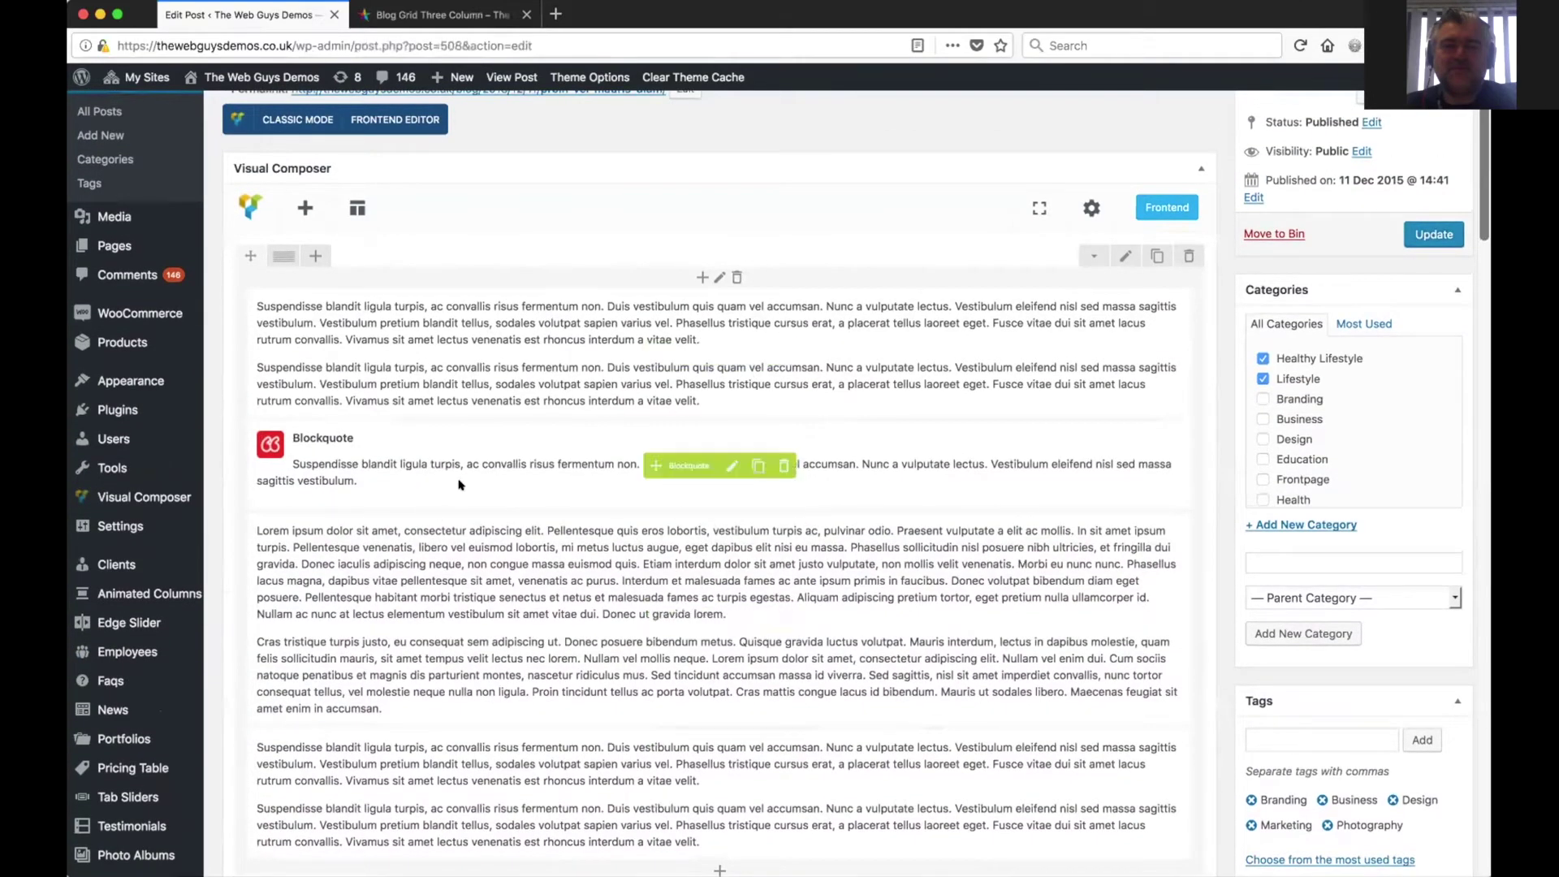
scroll(413, 378, up, 2)
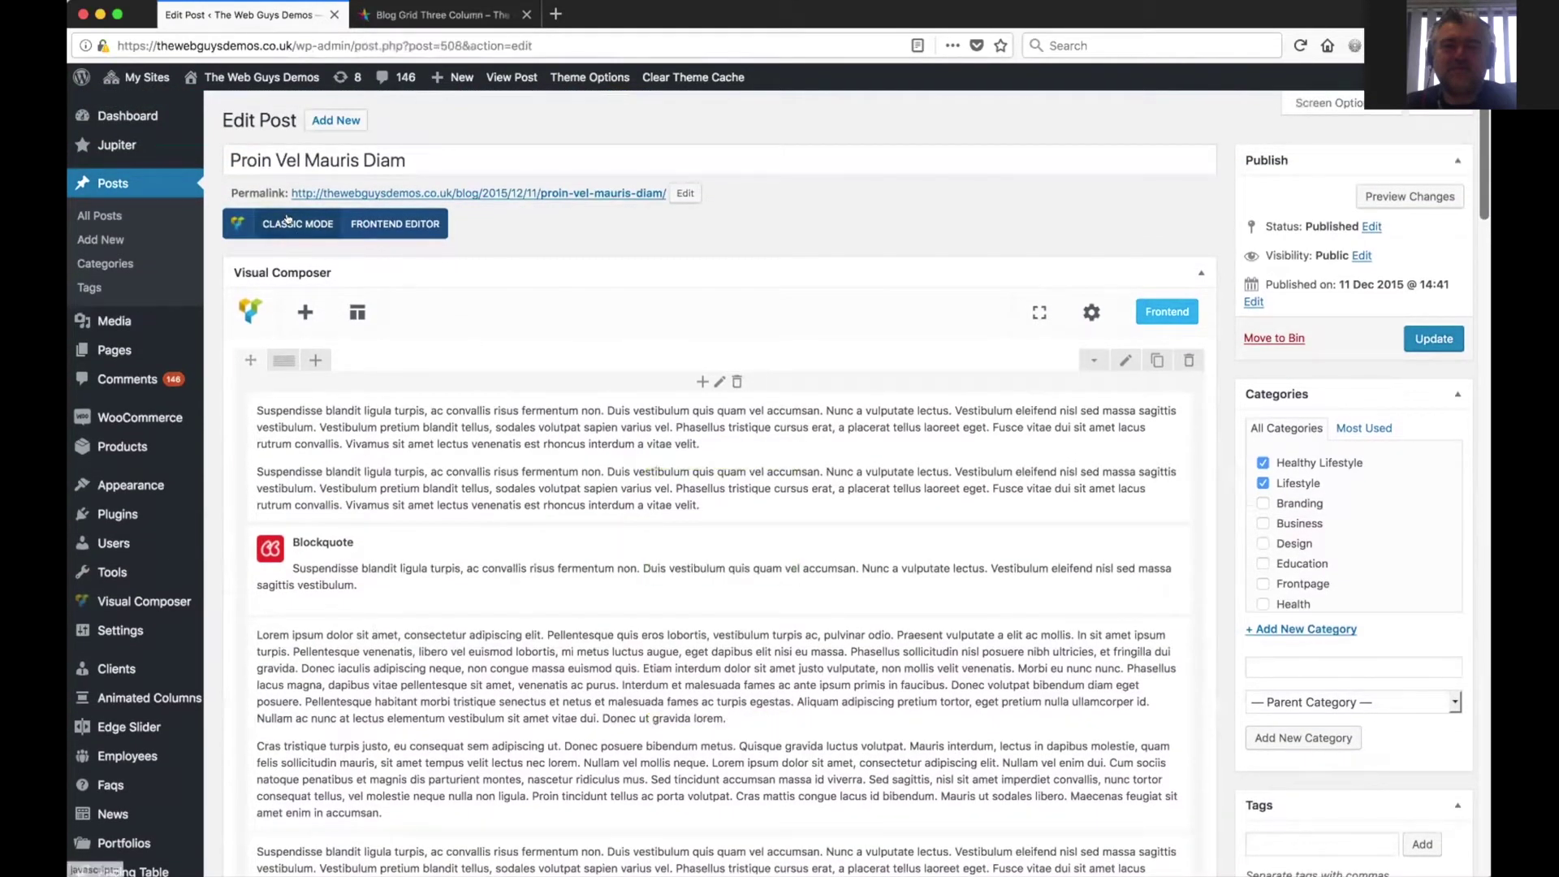
click(287, 219)
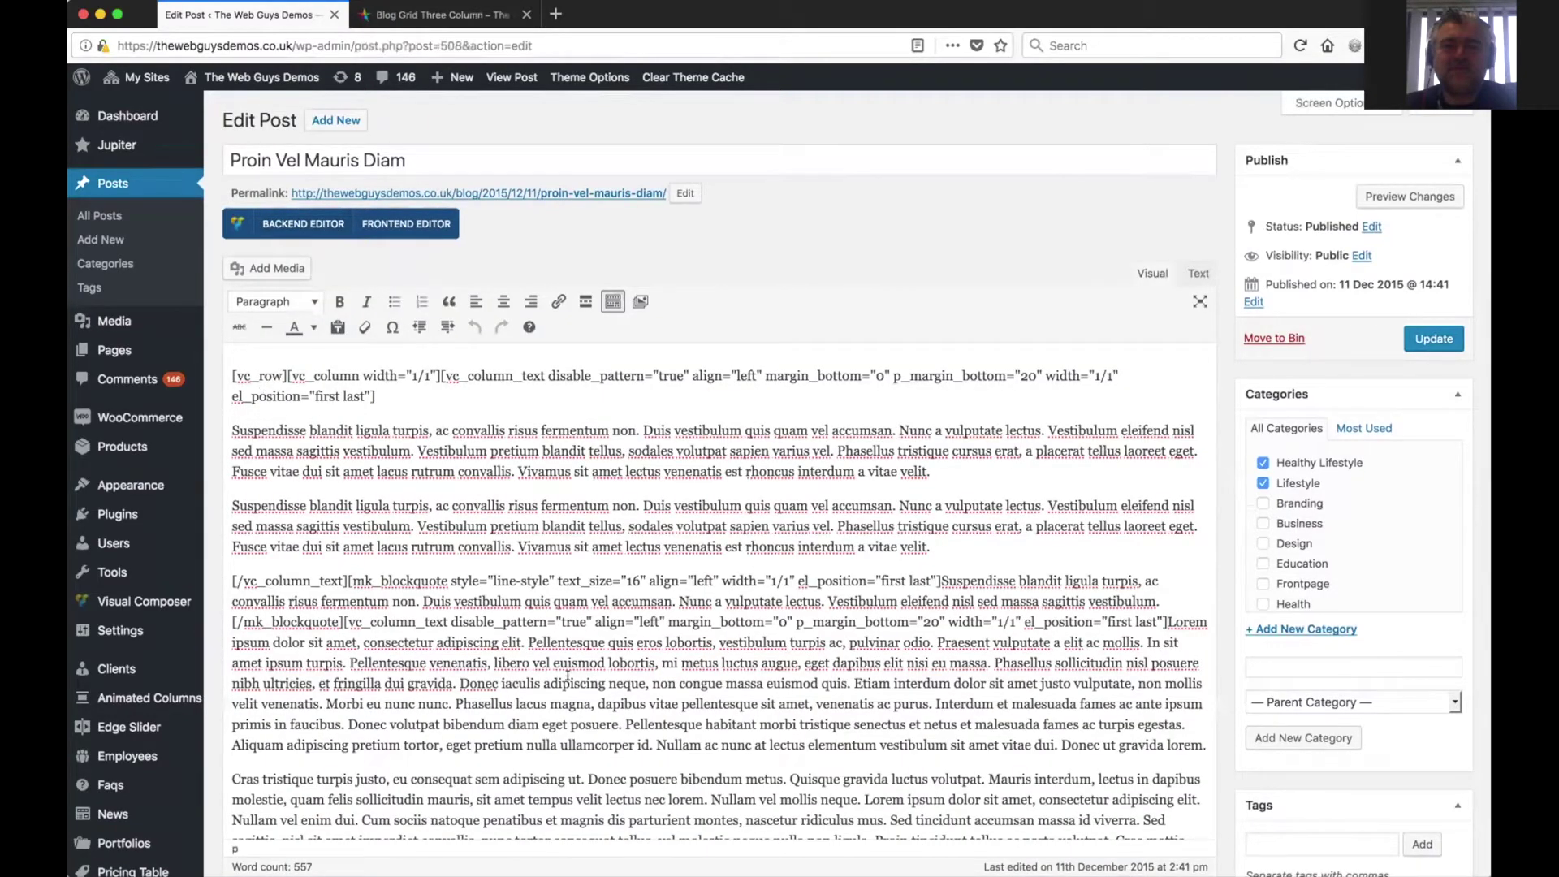
- Examine the post's text and shortcodes in the classic editor
scroll(563, 641, down, 7)
scroll(568, 673, up, 7)
scroll(494, 637, up, 1)
scroll(718, 622, down, 3)
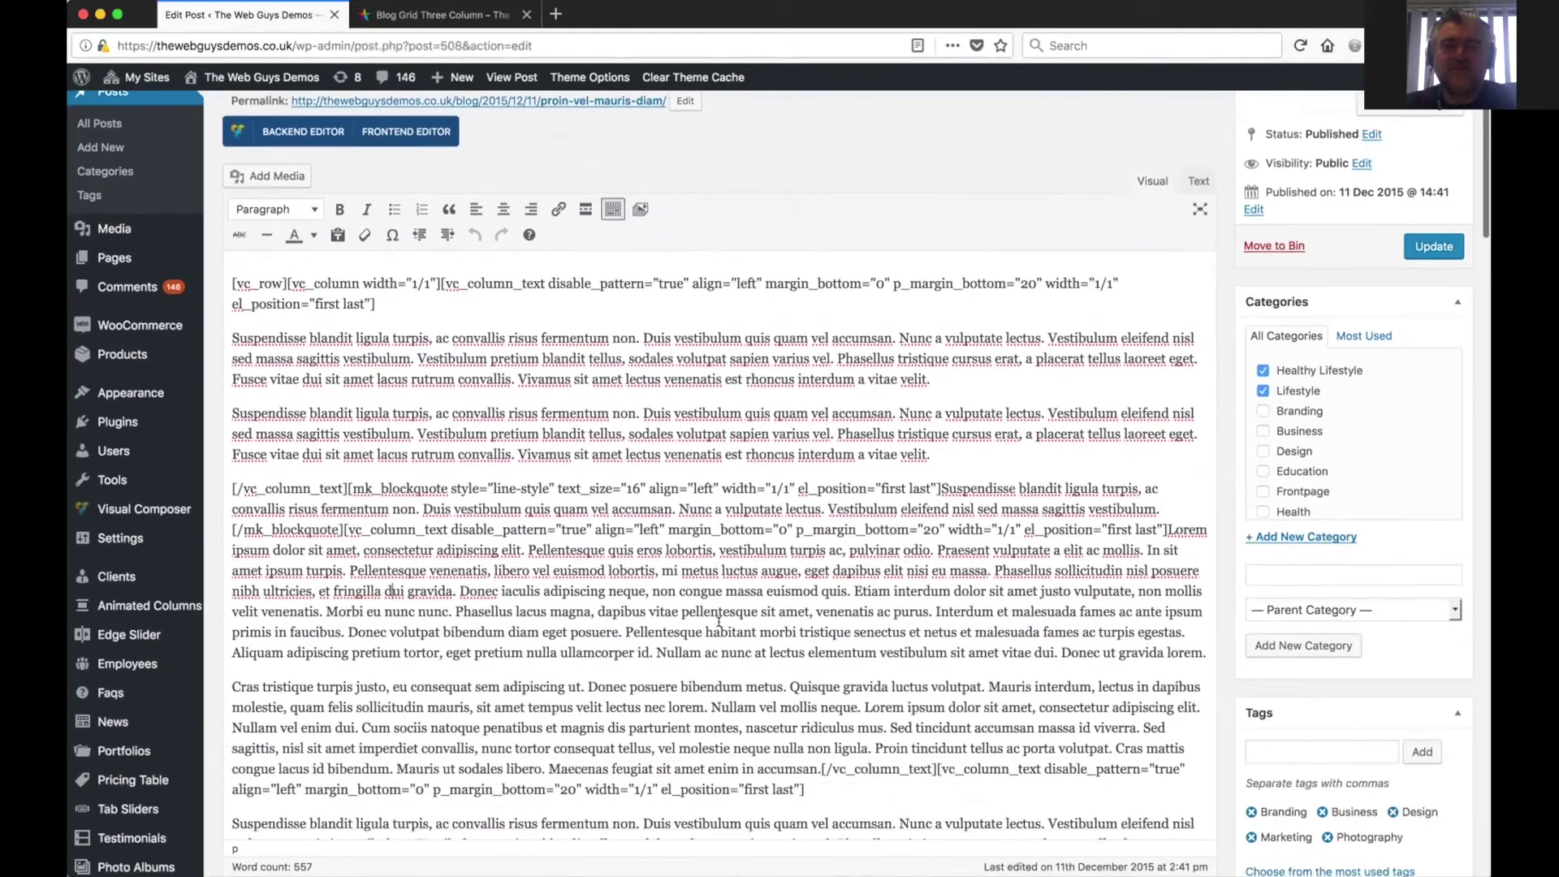
scroll(718, 622, up, 3)
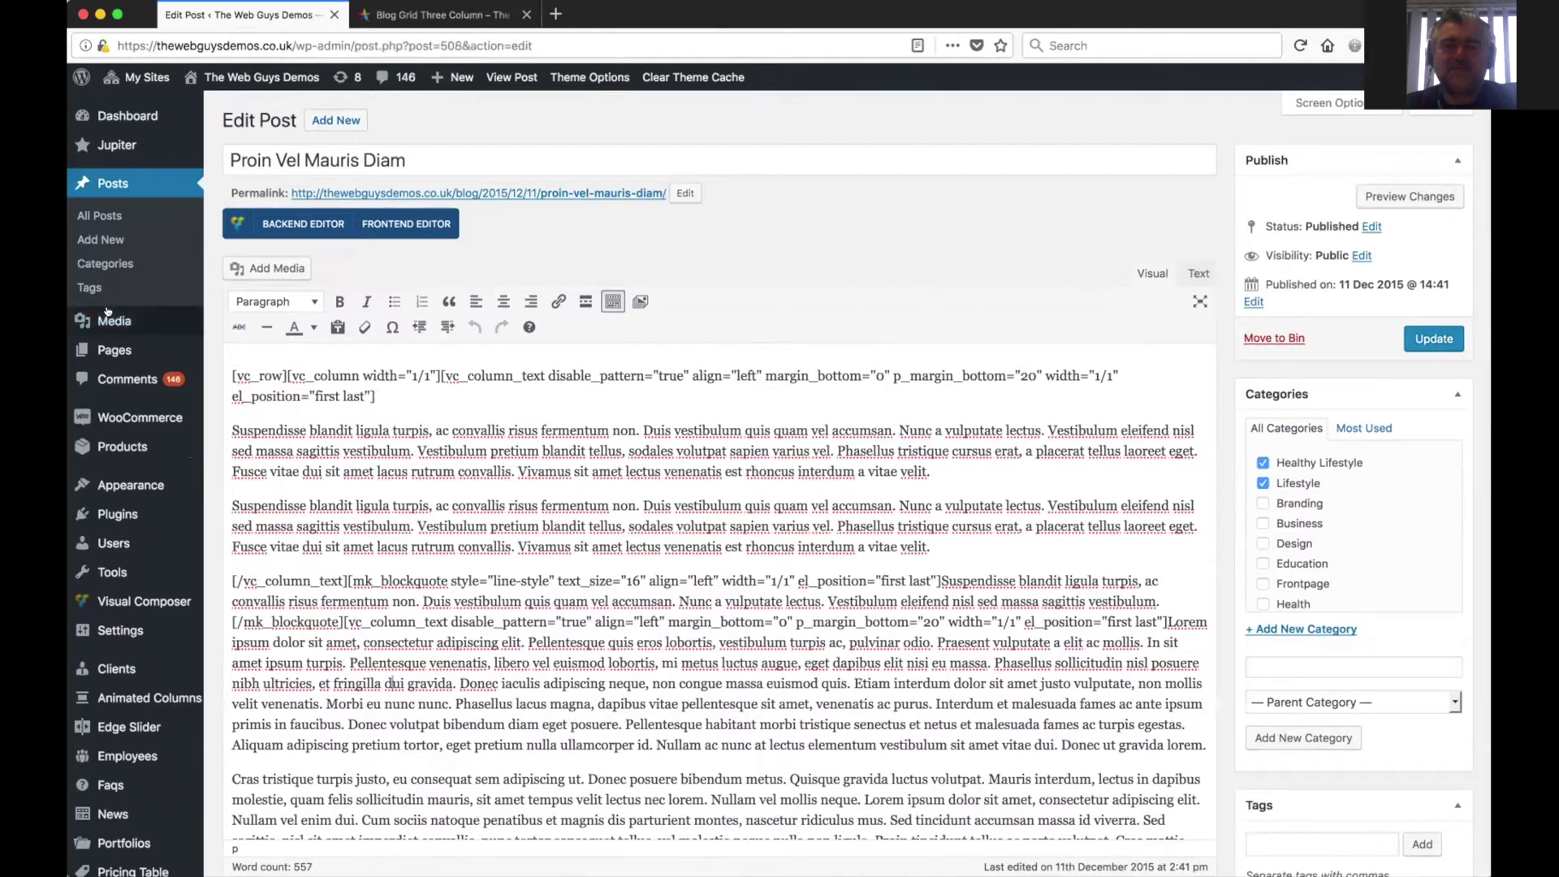
- View the Media Library and open the page for uploading new media
mouse_move(106, 316)
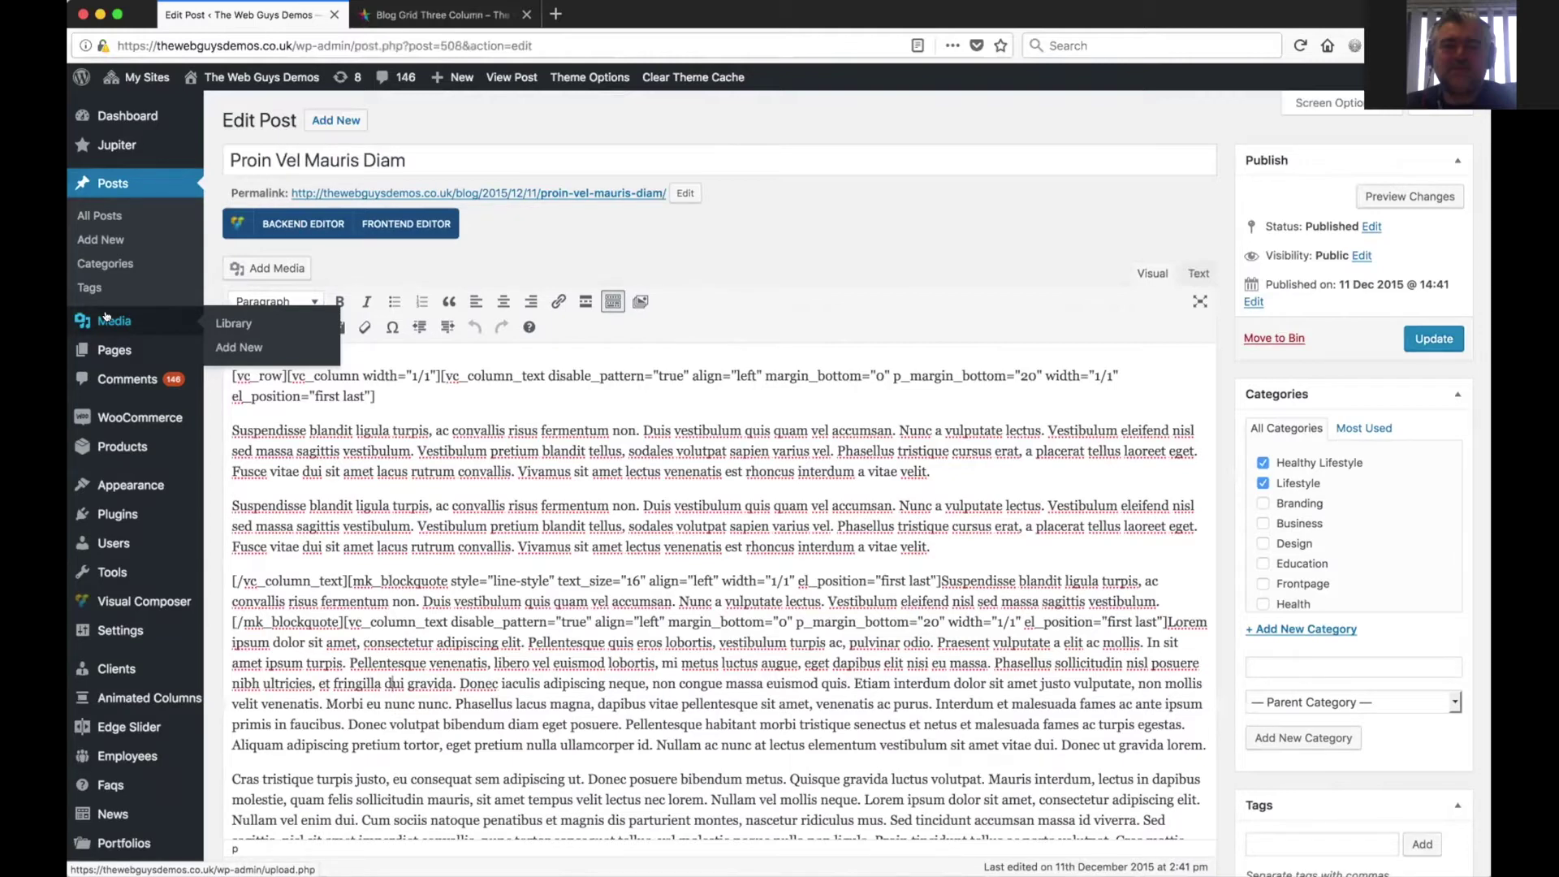
click(106, 317)
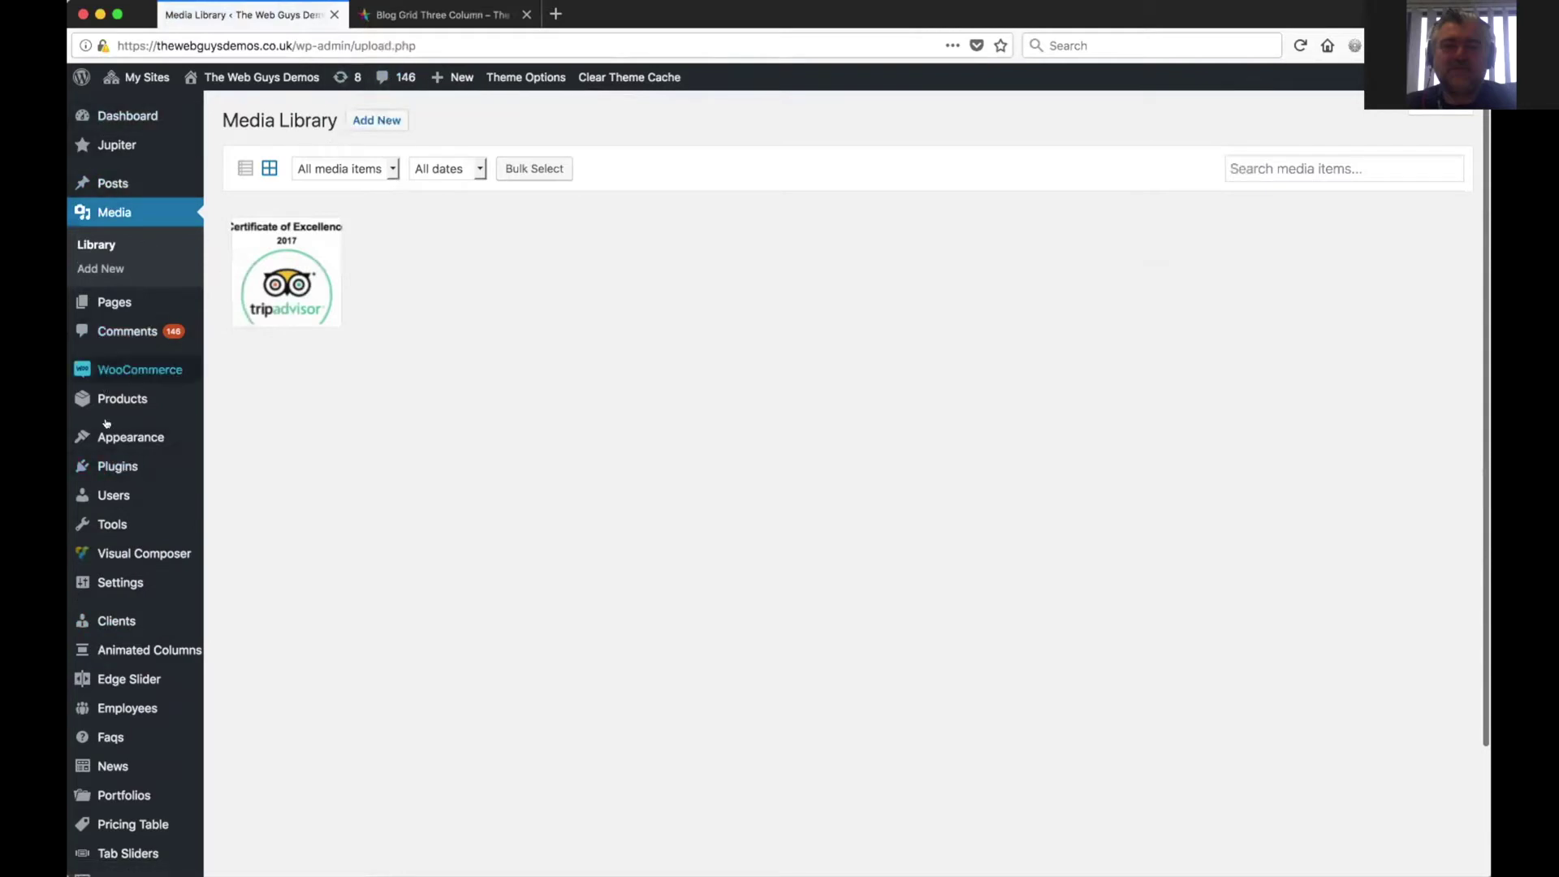
mouse_move(107, 426)
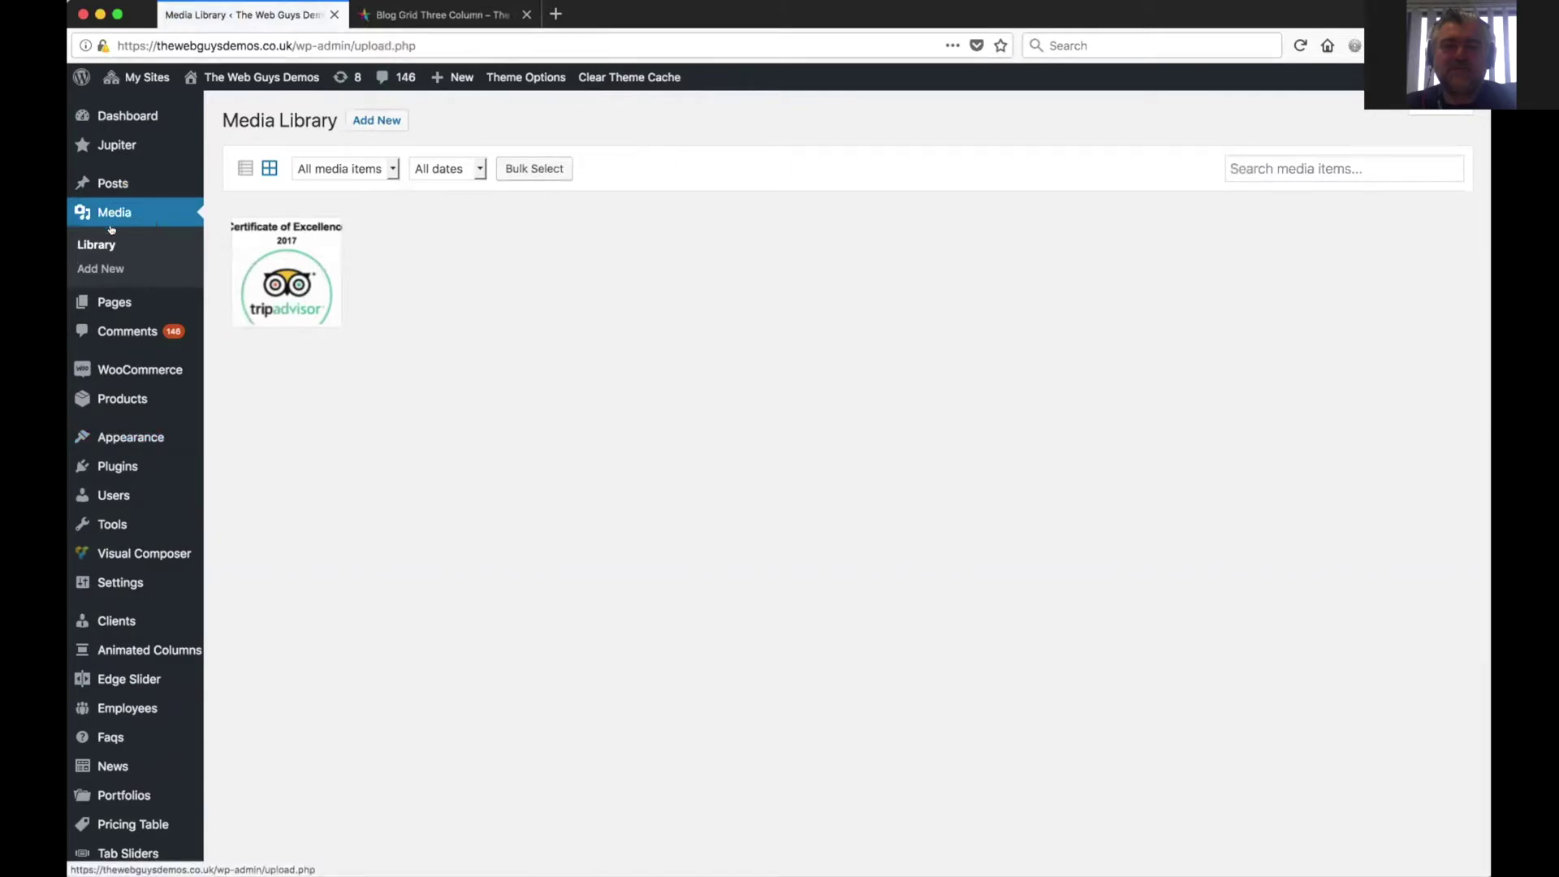
click(95, 269)
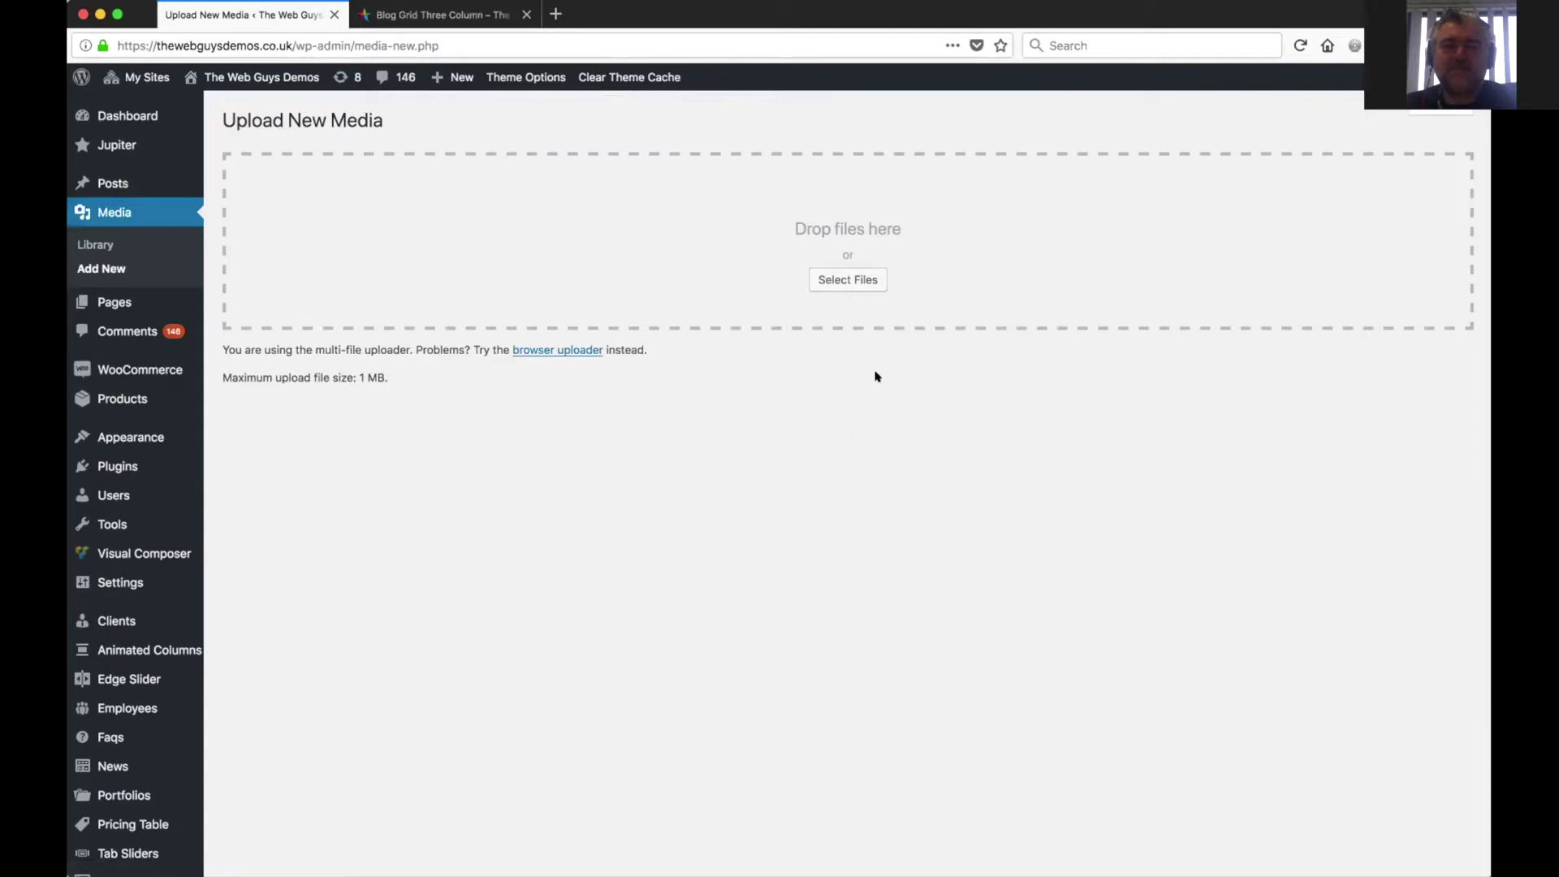
- Look over the live Blog Grid Three Column page, its navigation menu and its footer
click(469, 14)
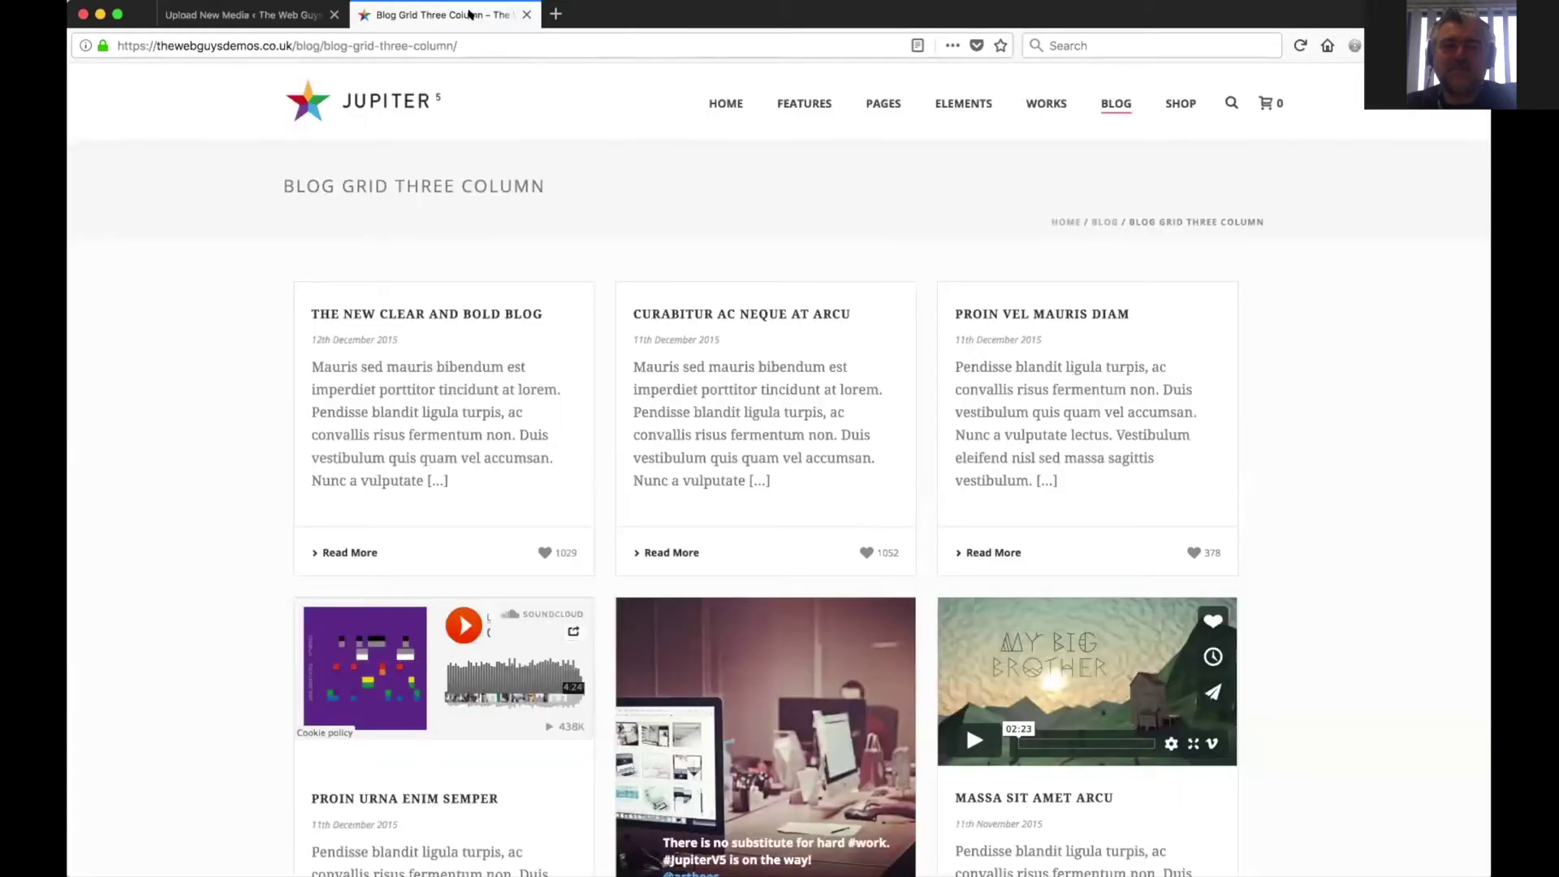
mouse_move(732, 100)
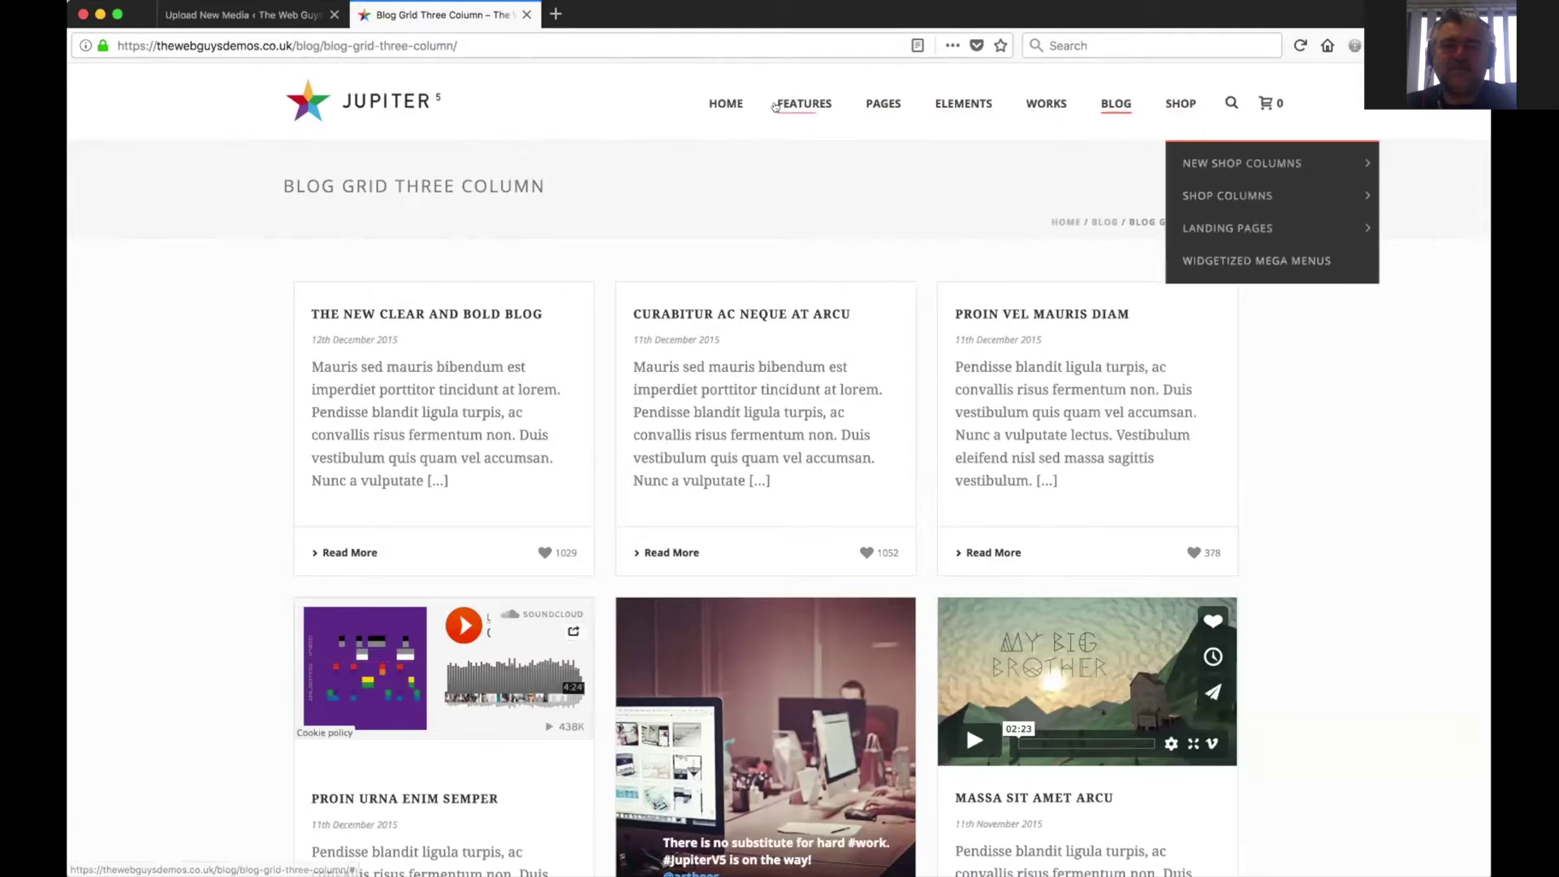
scroll(796, 607, down, 10)
scroll(796, 607, down, 5)
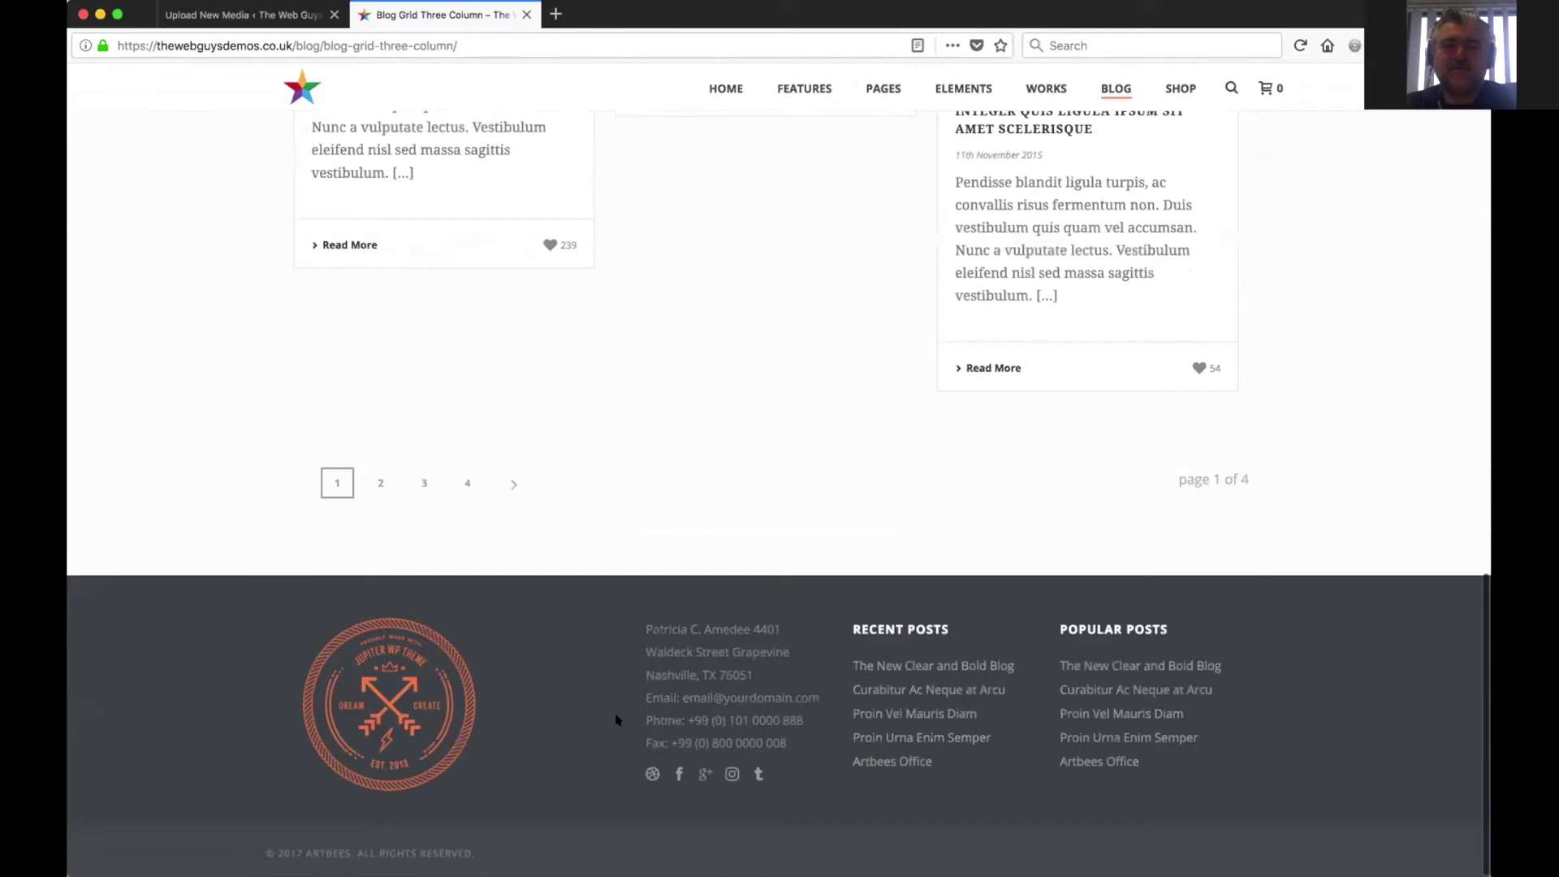
scroll(625, 736, up, 15)
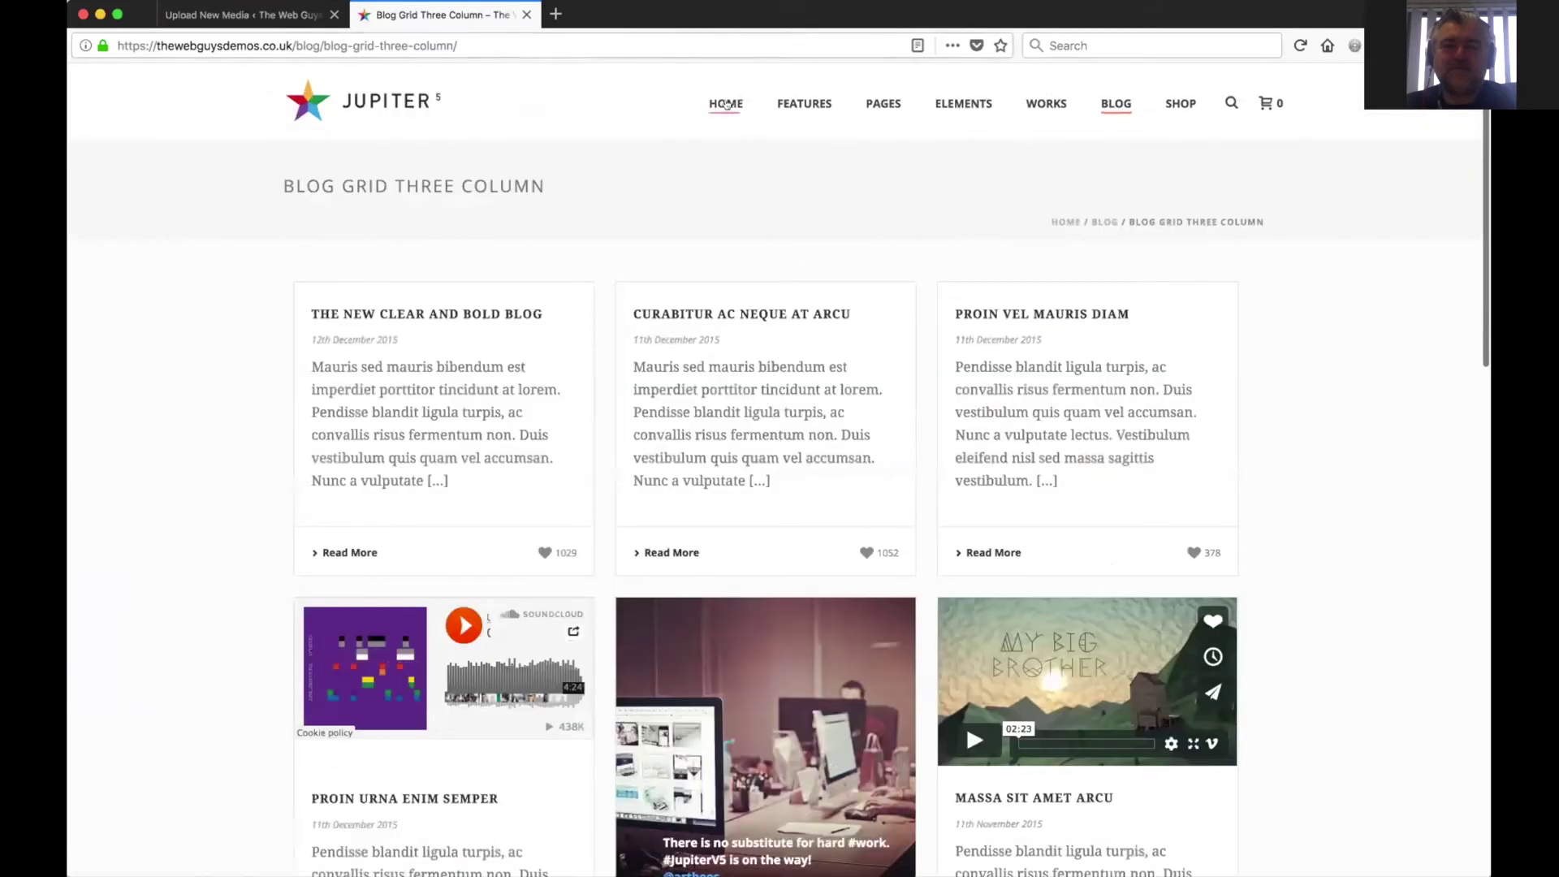
mouse_move(1089, 108)
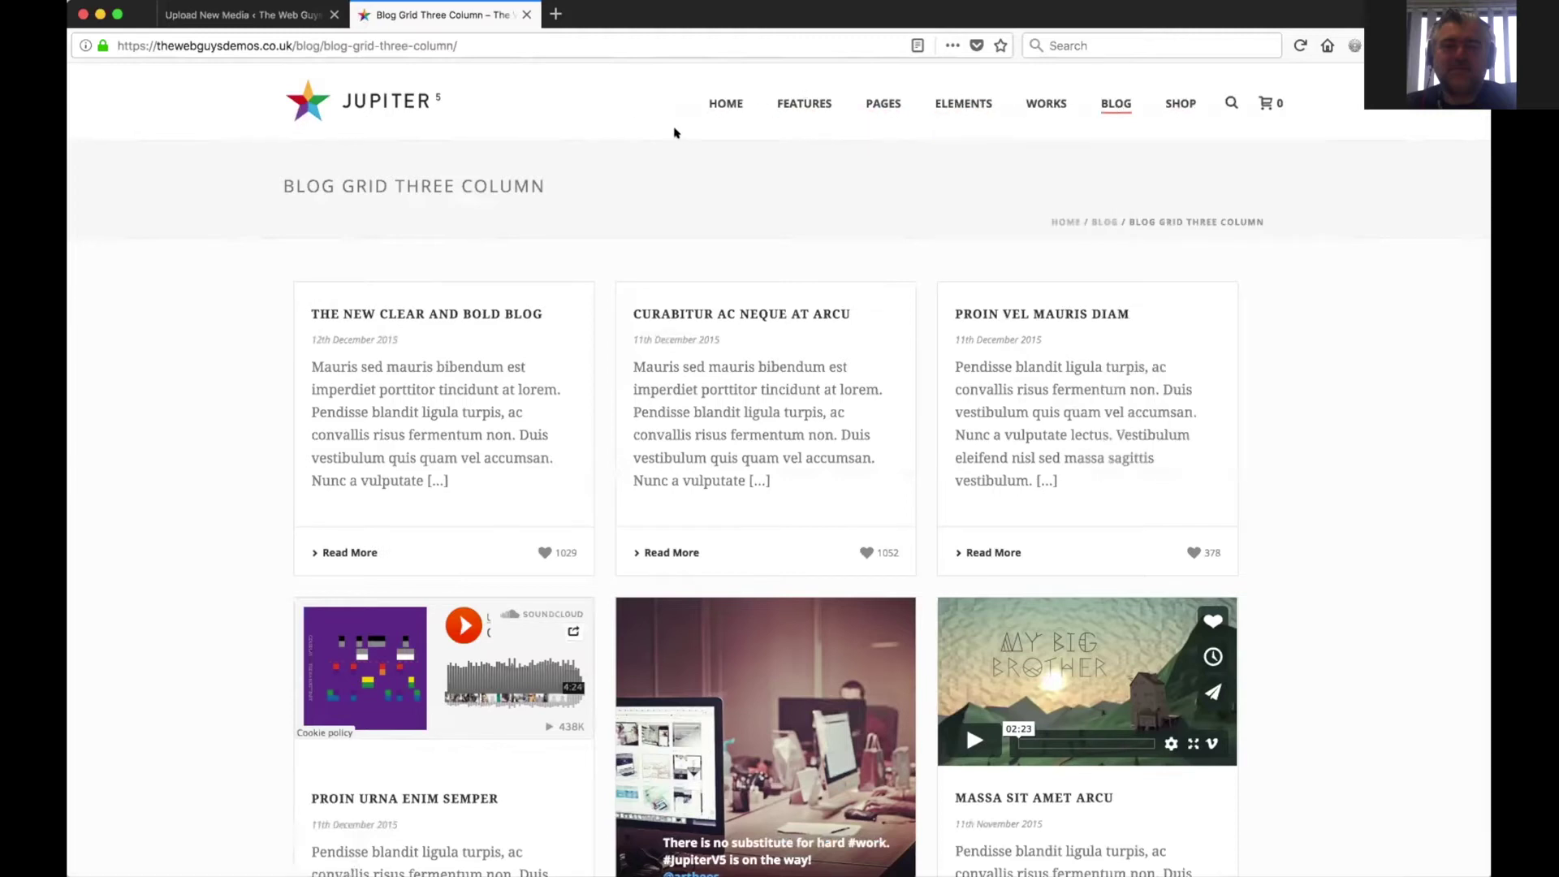
- Open the Menus settings in WordPress admin and review the Main Navigation structure
click(252, 14)
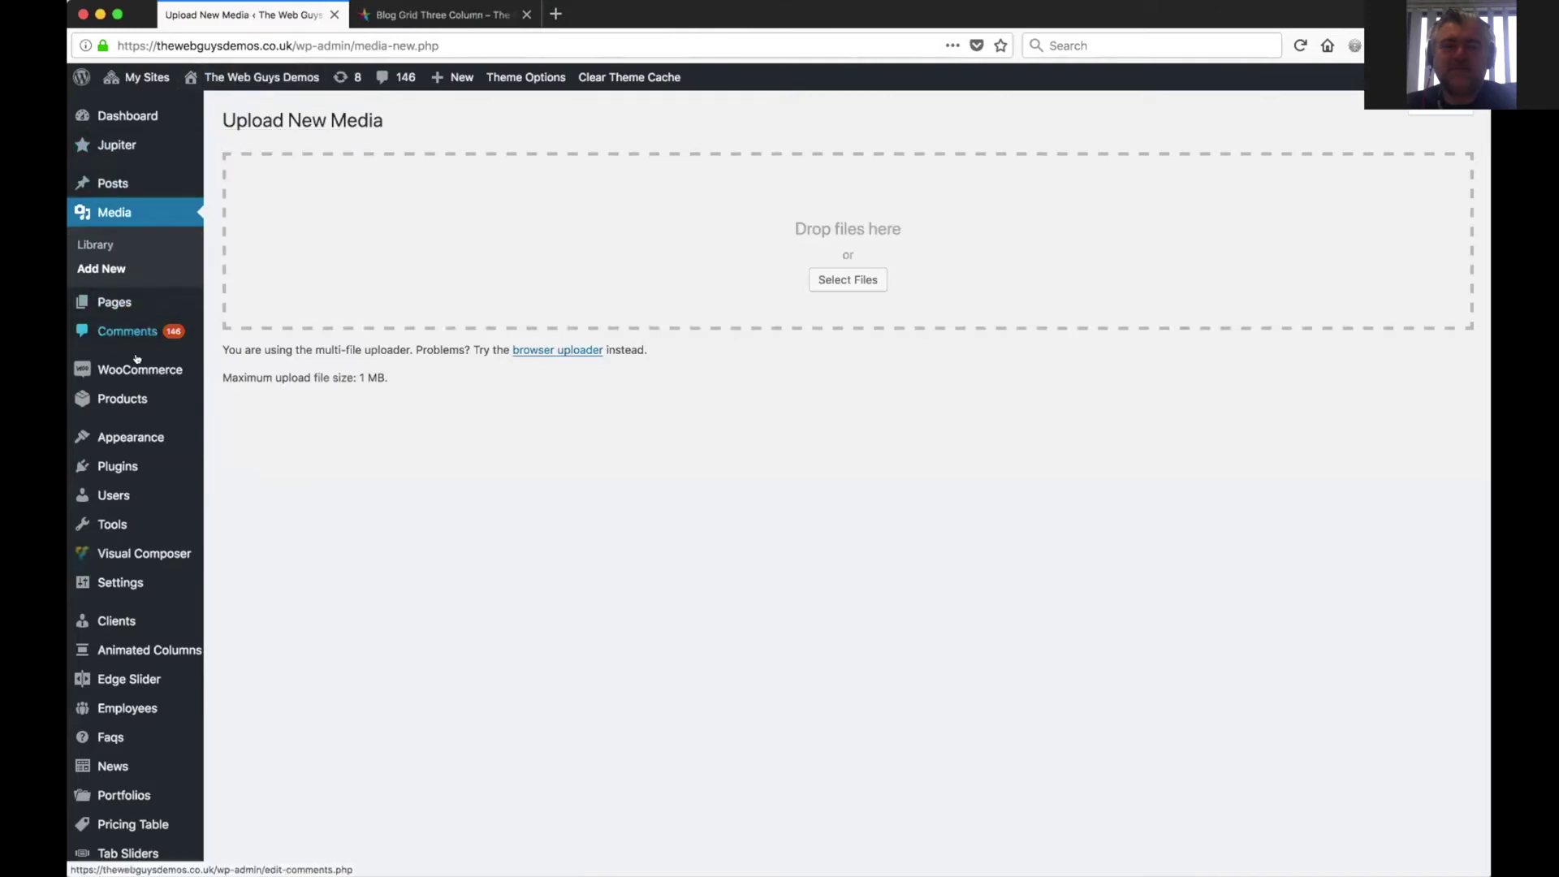
mouse_move(145, 439)
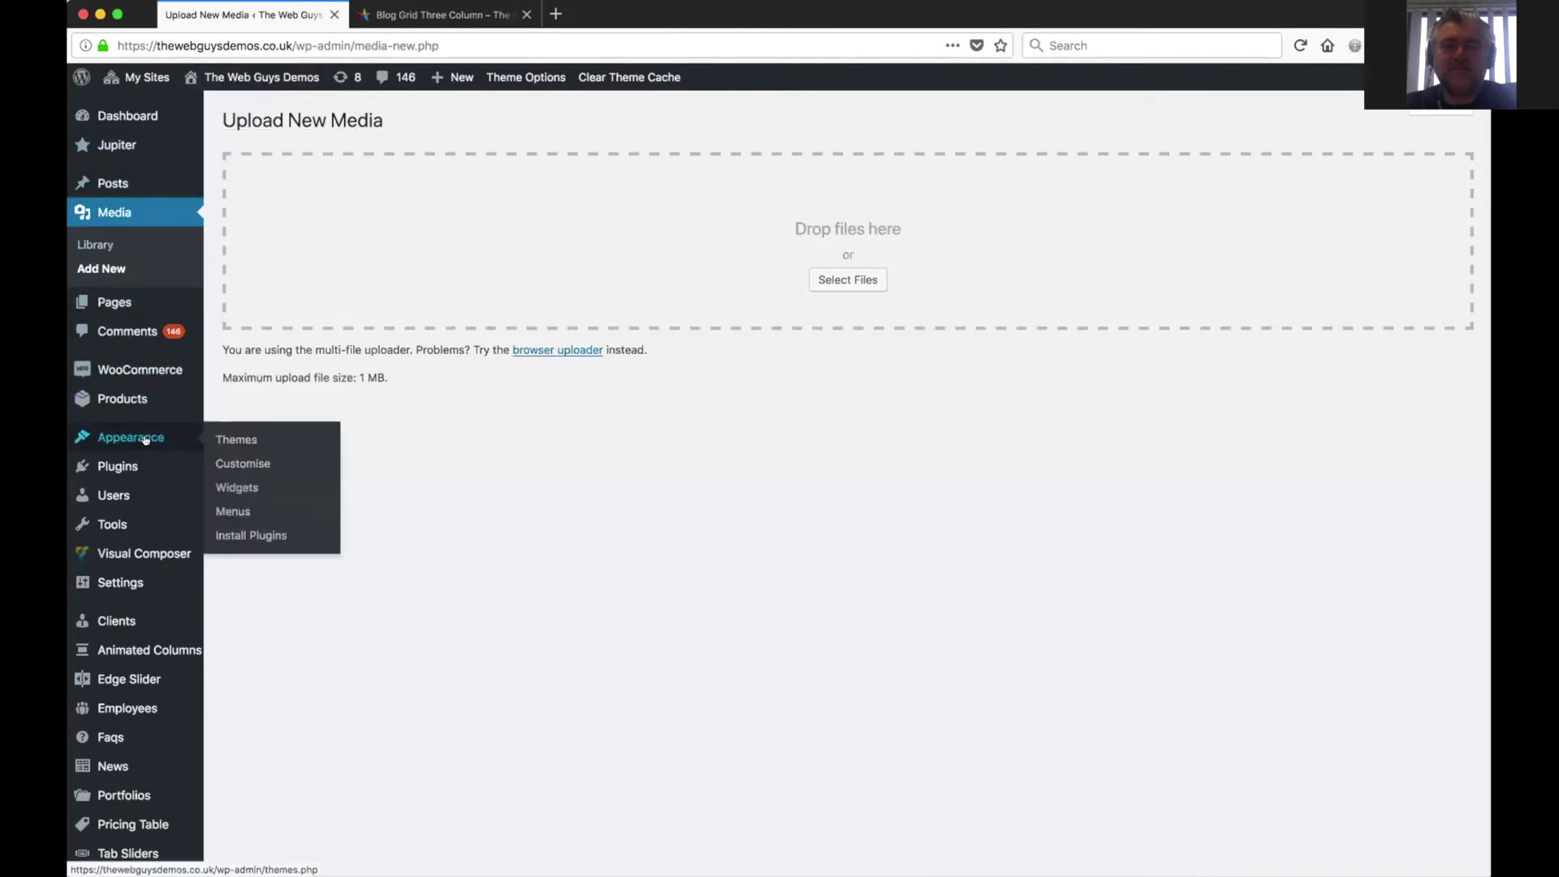
click(232, 509)
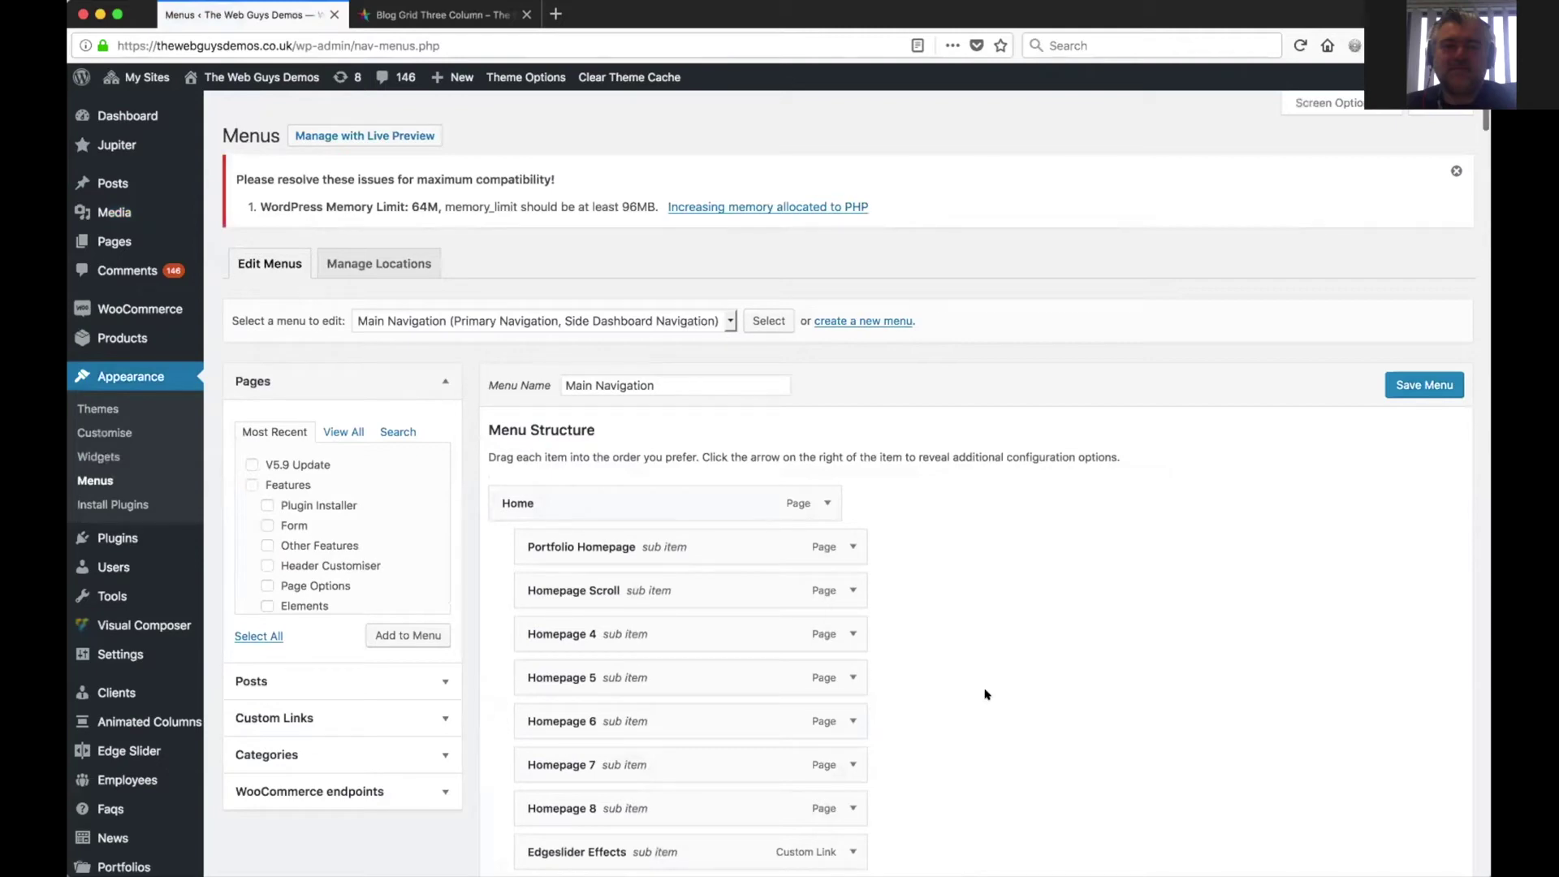
scroll(987, 694, down, 5)
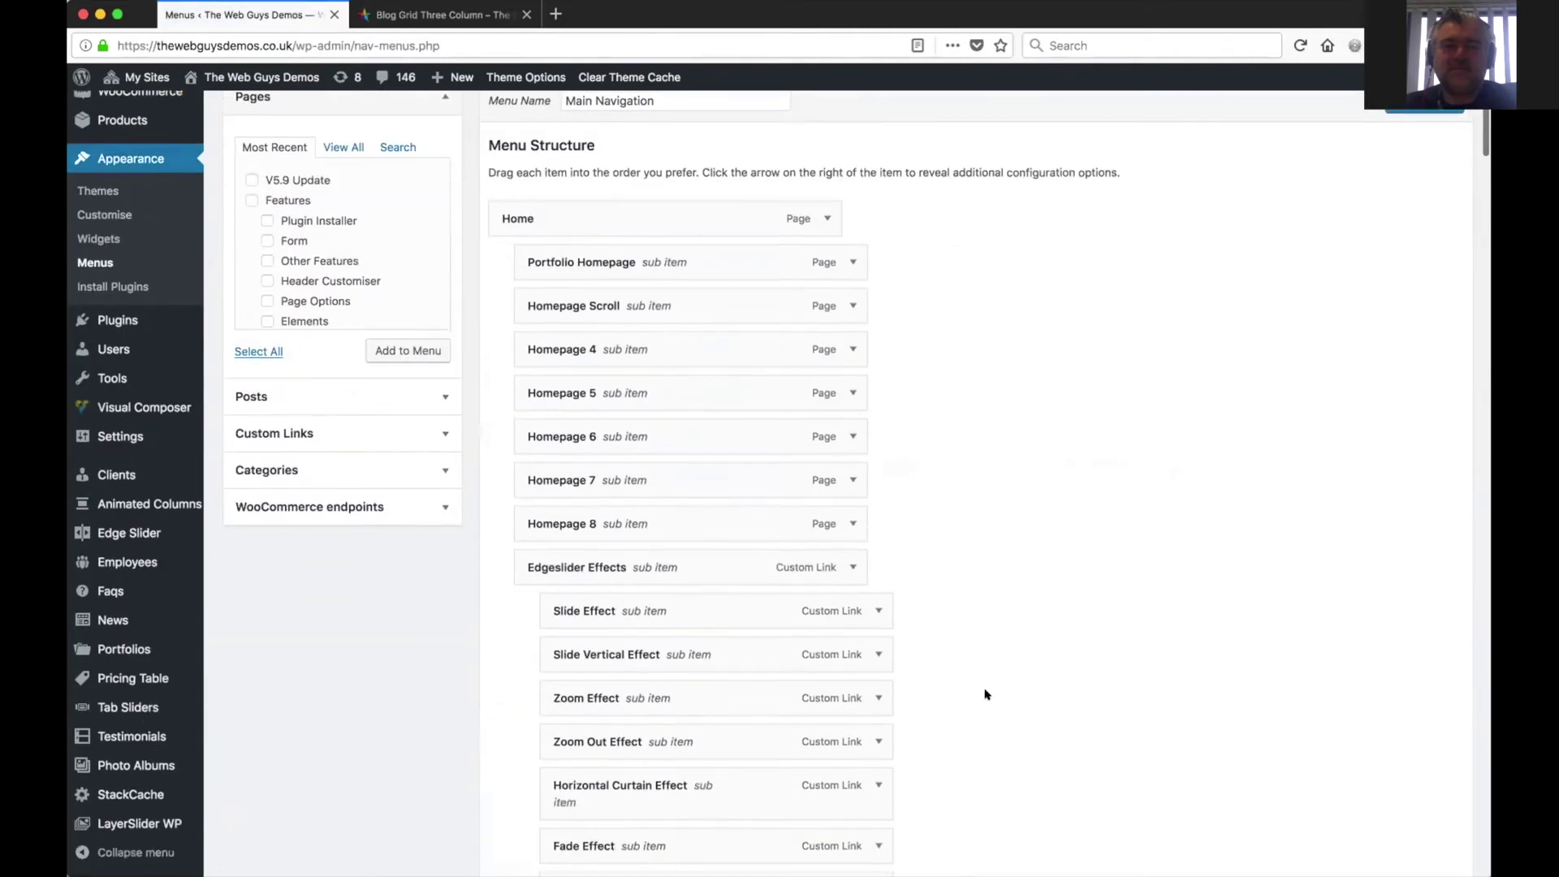
scroll(986, 694, down, 15)
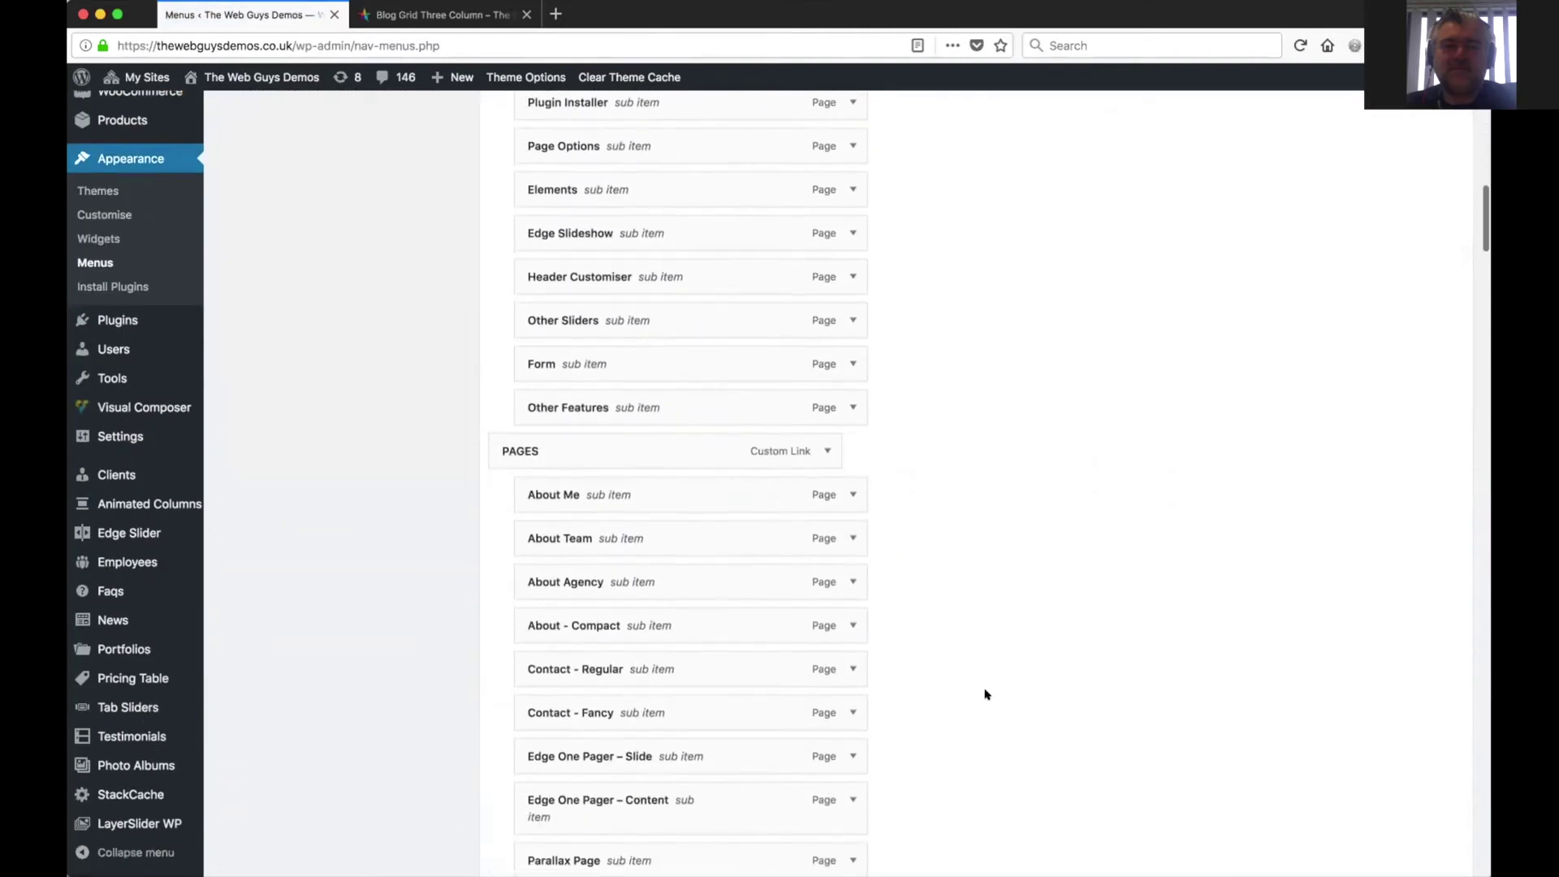
scroll(986, 694, down, 10)
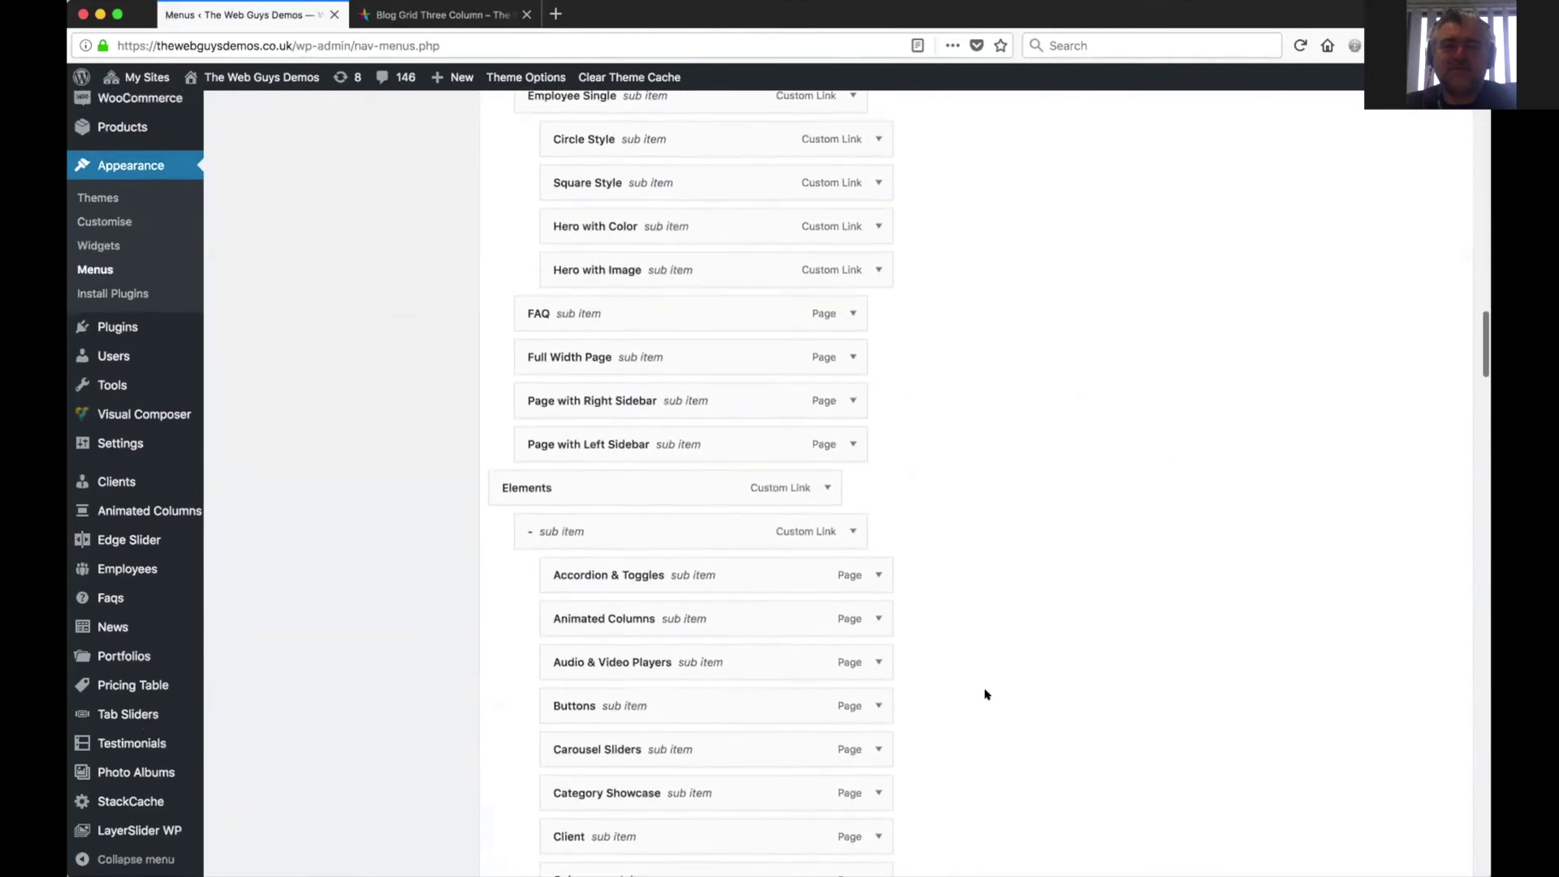
scroll(986, 694, up, 18)
scroll(987, 695, up, 20)
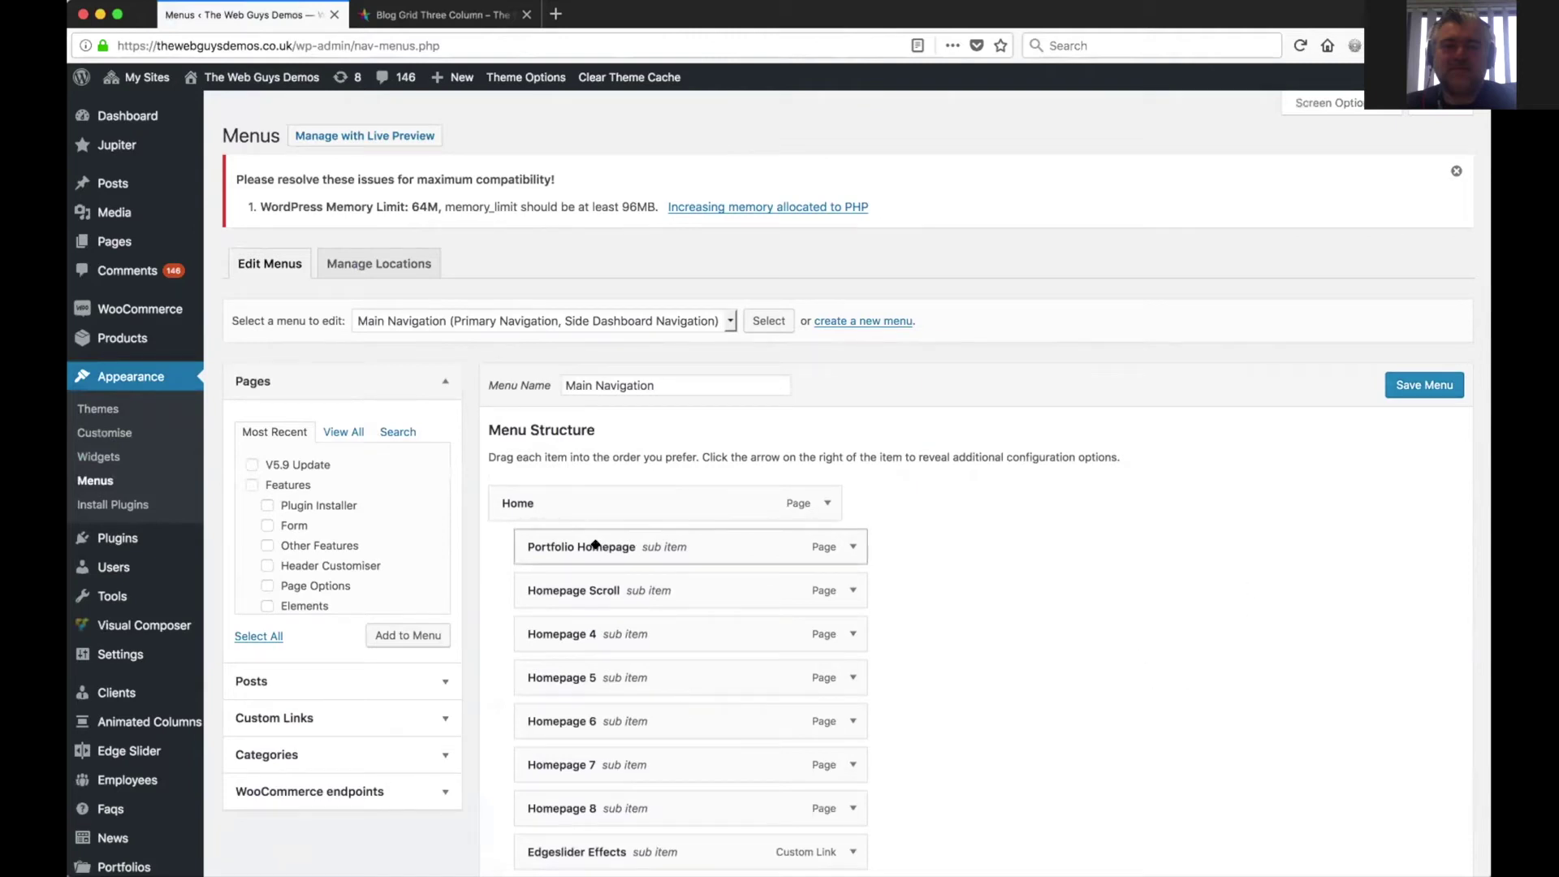
mouse_move(587, 544)
mouse_down()
mouse_move(587, 601)
mouse_move(592, 544)
mouse_up()
- Compare the live site's Home dropdown and Edgeslider Effects submenu with the nested items in the Main Navigation structure
click(414, 12)
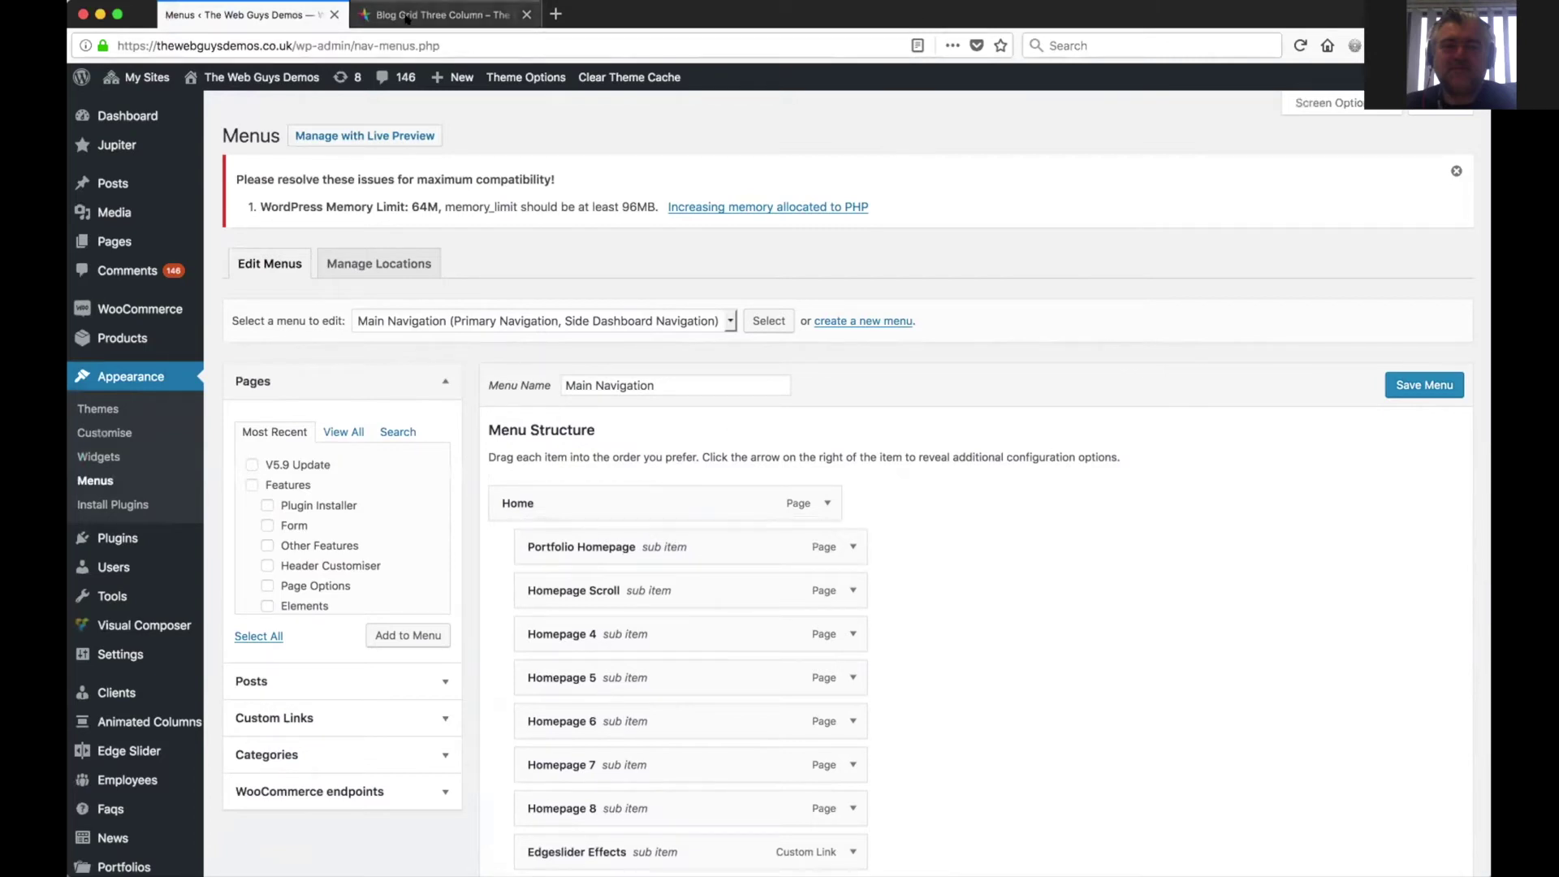
mouse_move(726, 104)
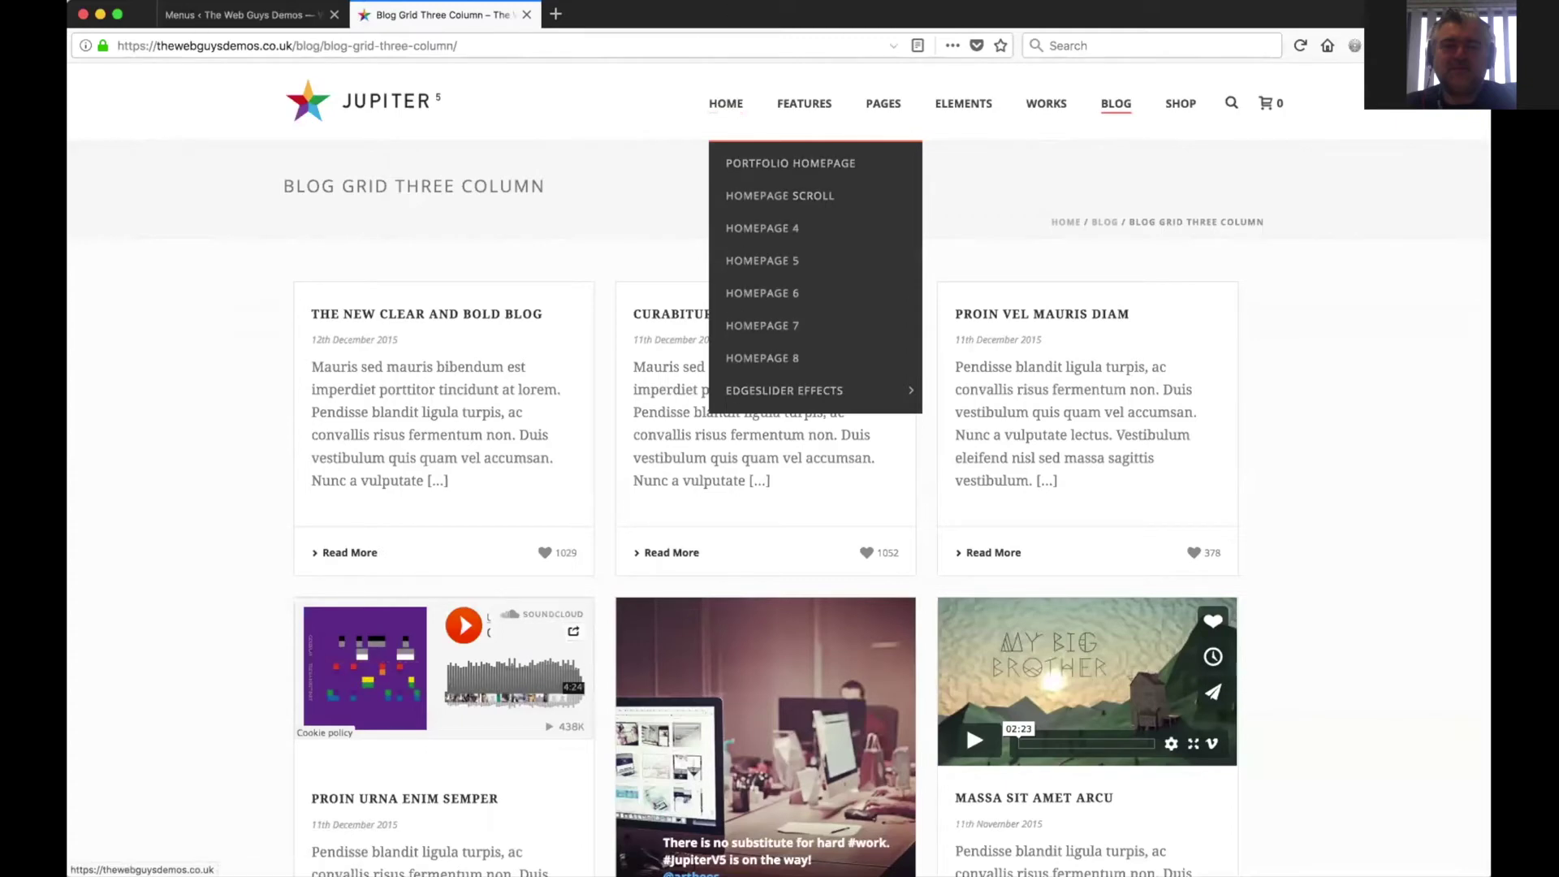
click(227, 13)
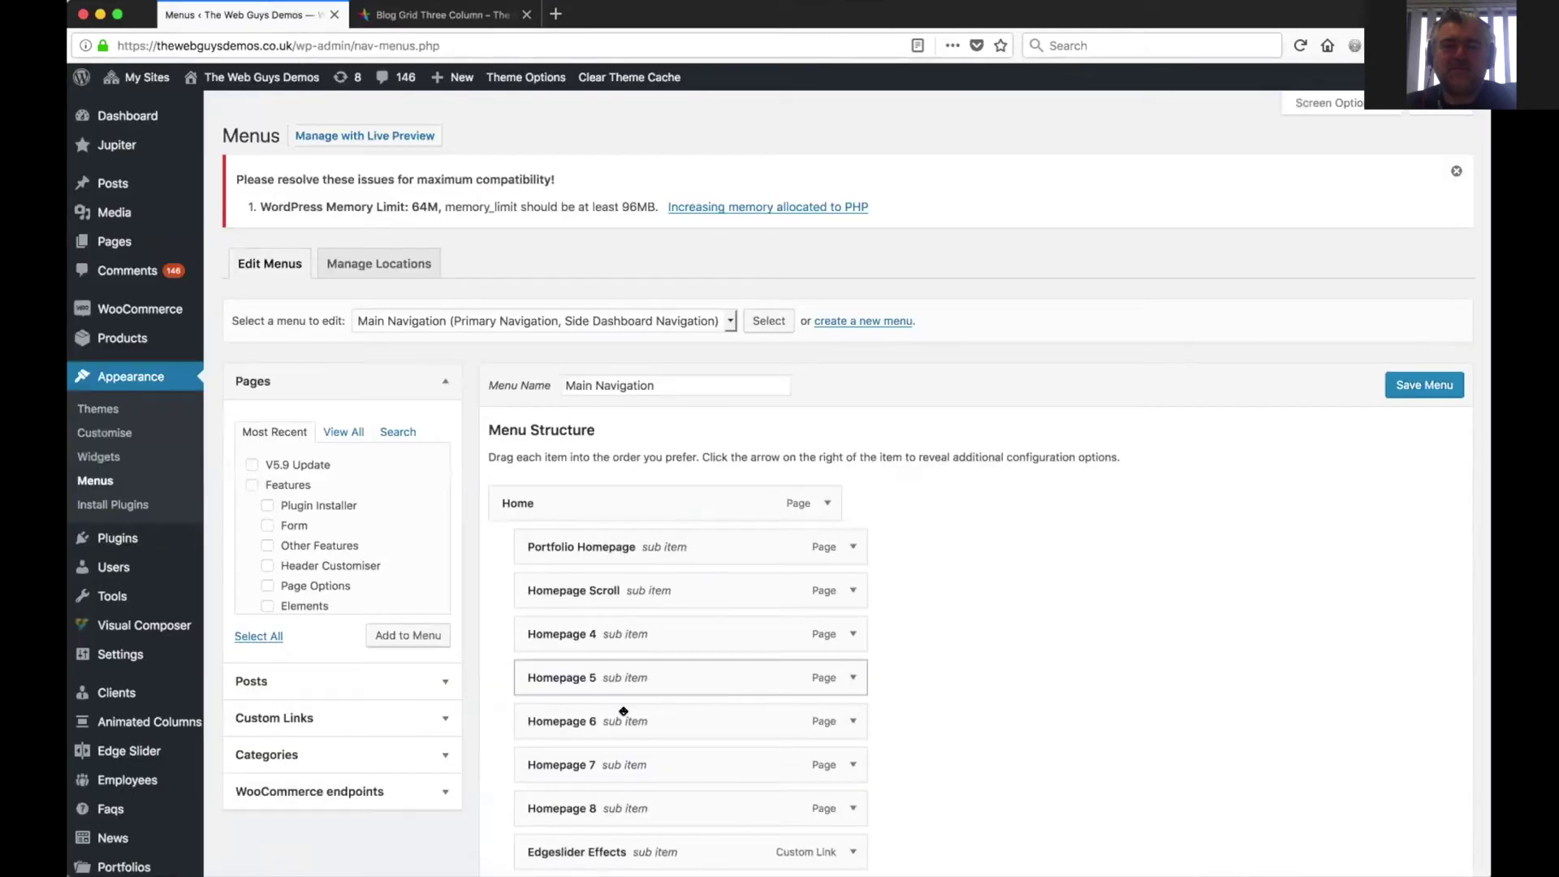
scroll(630, 713, down, 5)
scroll(623, 722, down, 6)
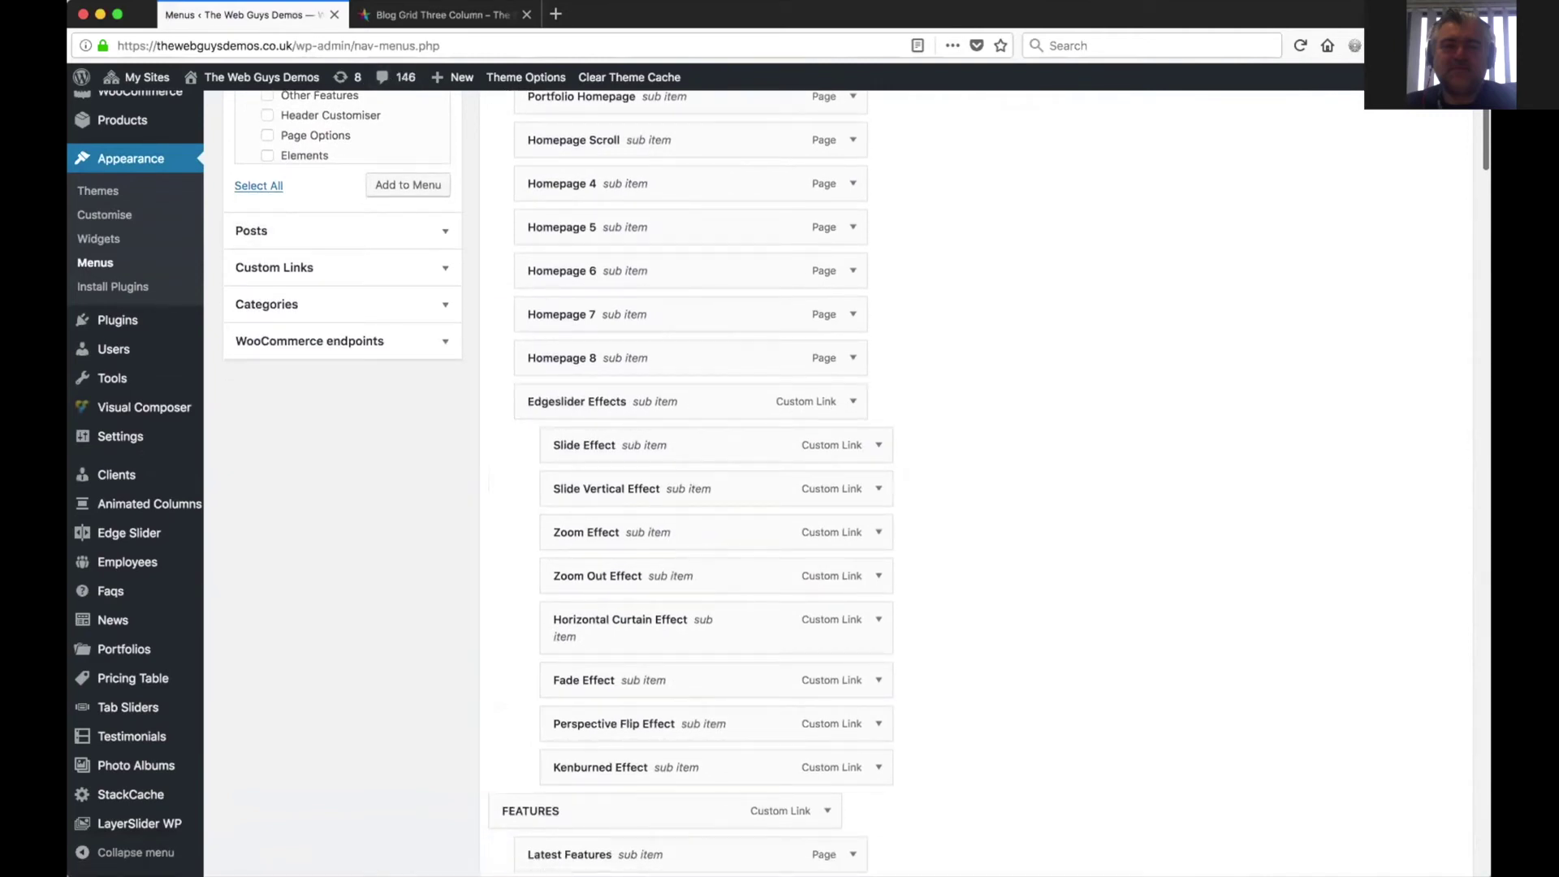
click(406, 15)
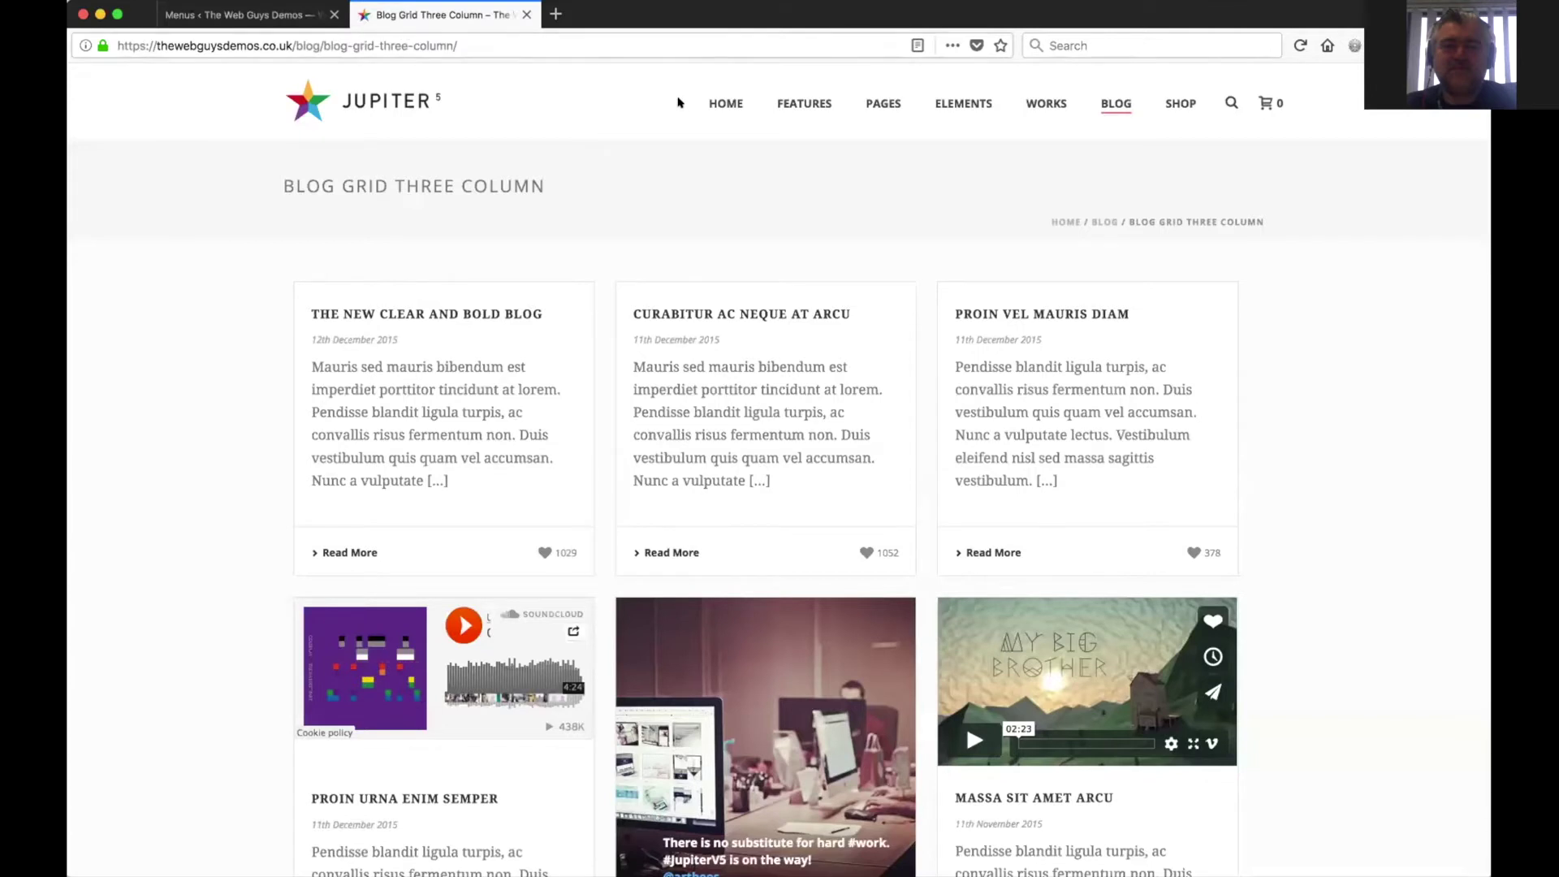
mouse_move(723, 106)
mouse_move(775, 388)
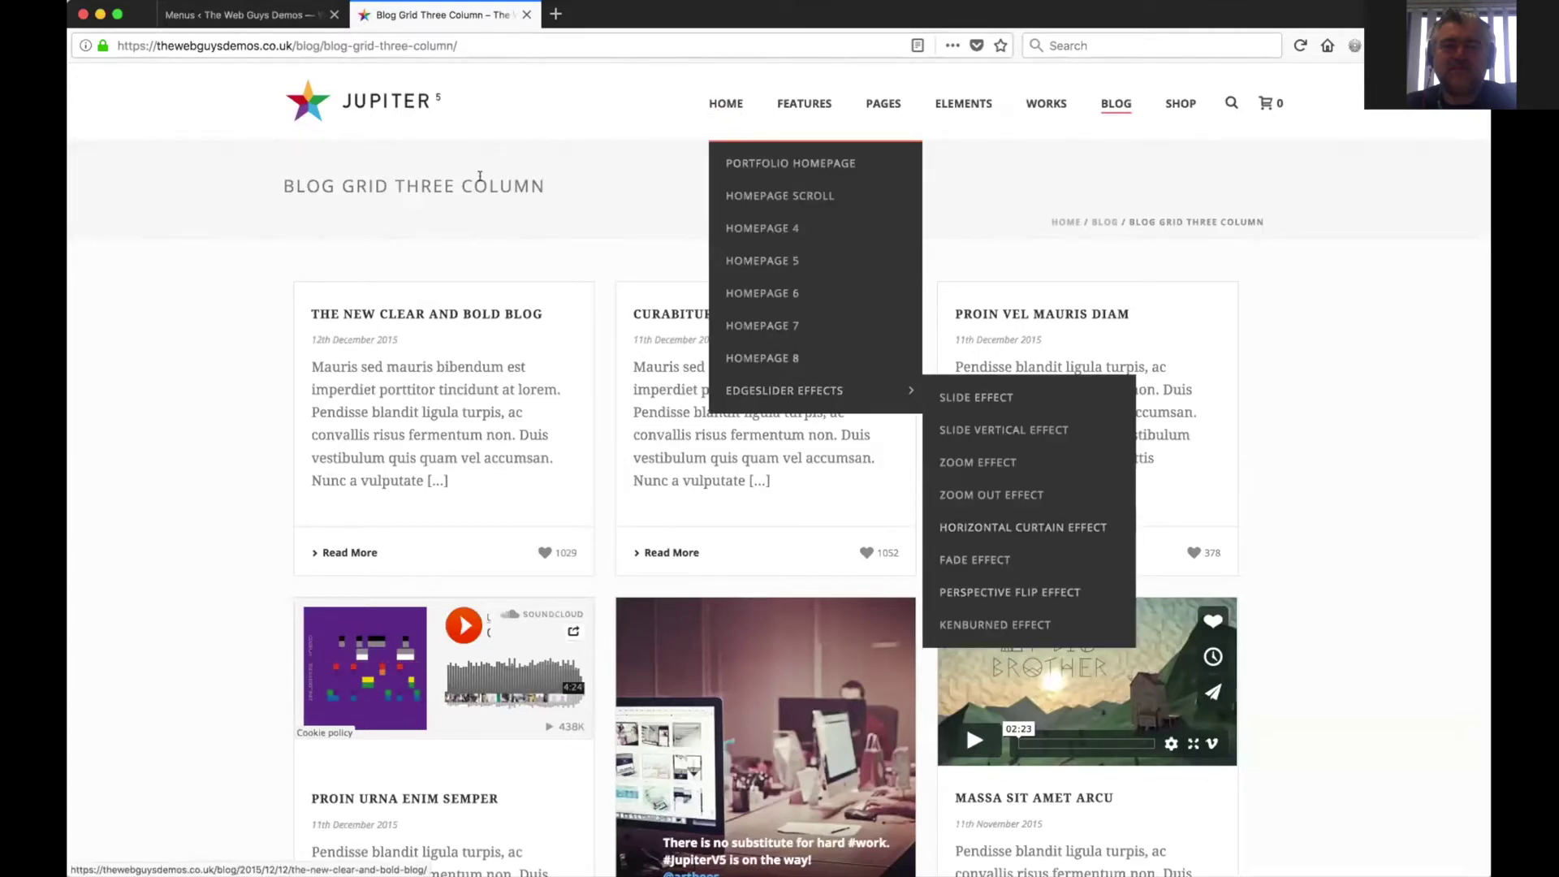
- Move the Slide Effect sub item below Slide Vertical Effect in the Main Navigation structure
click(241, 18)
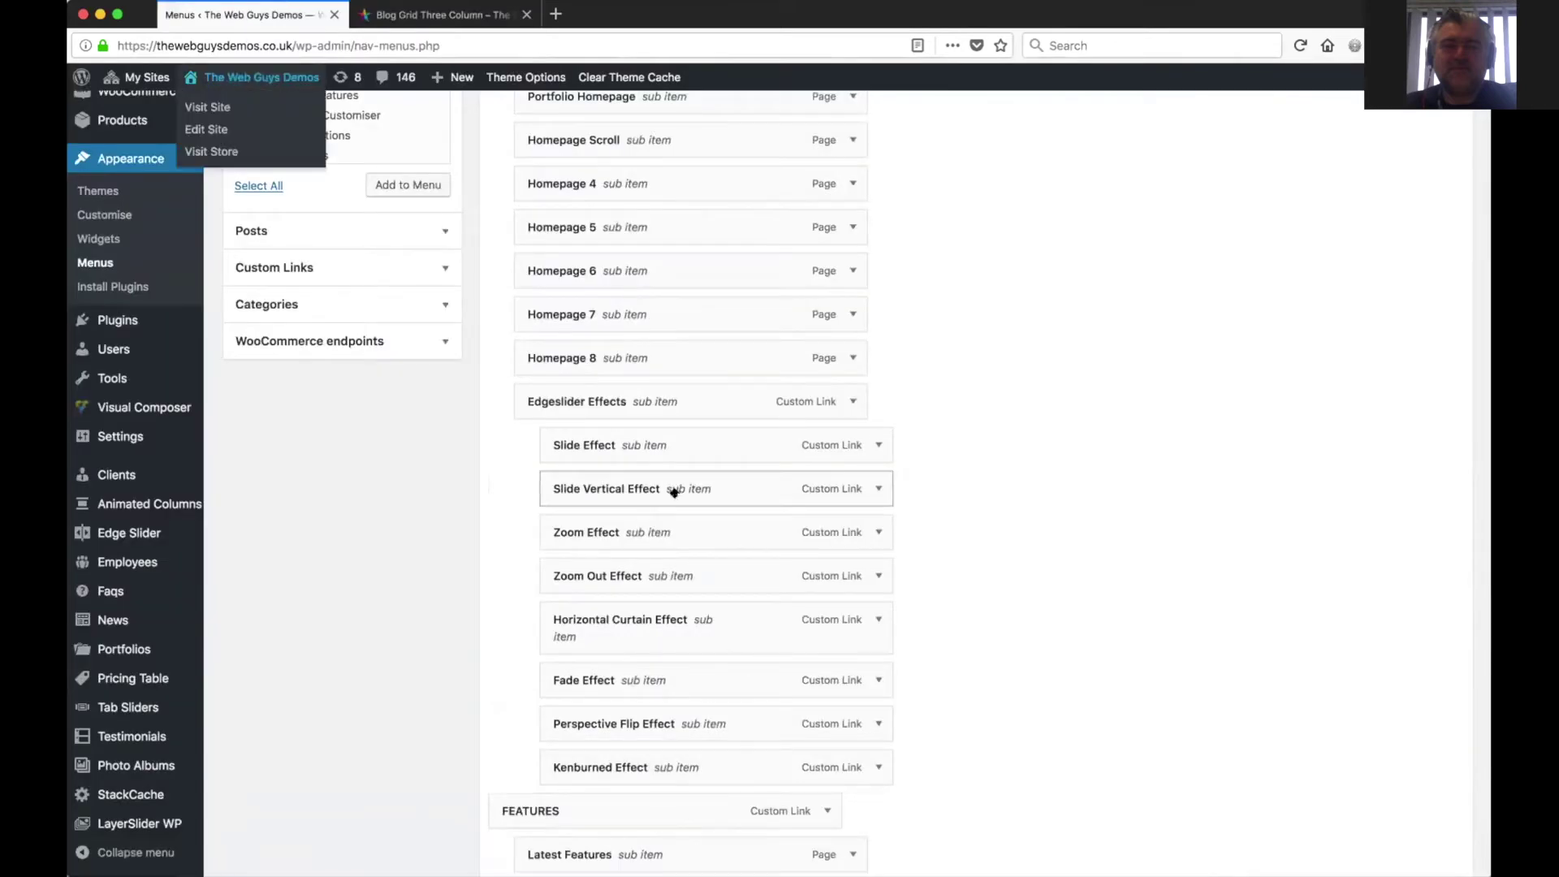
drag(734, 443, 741, 497)
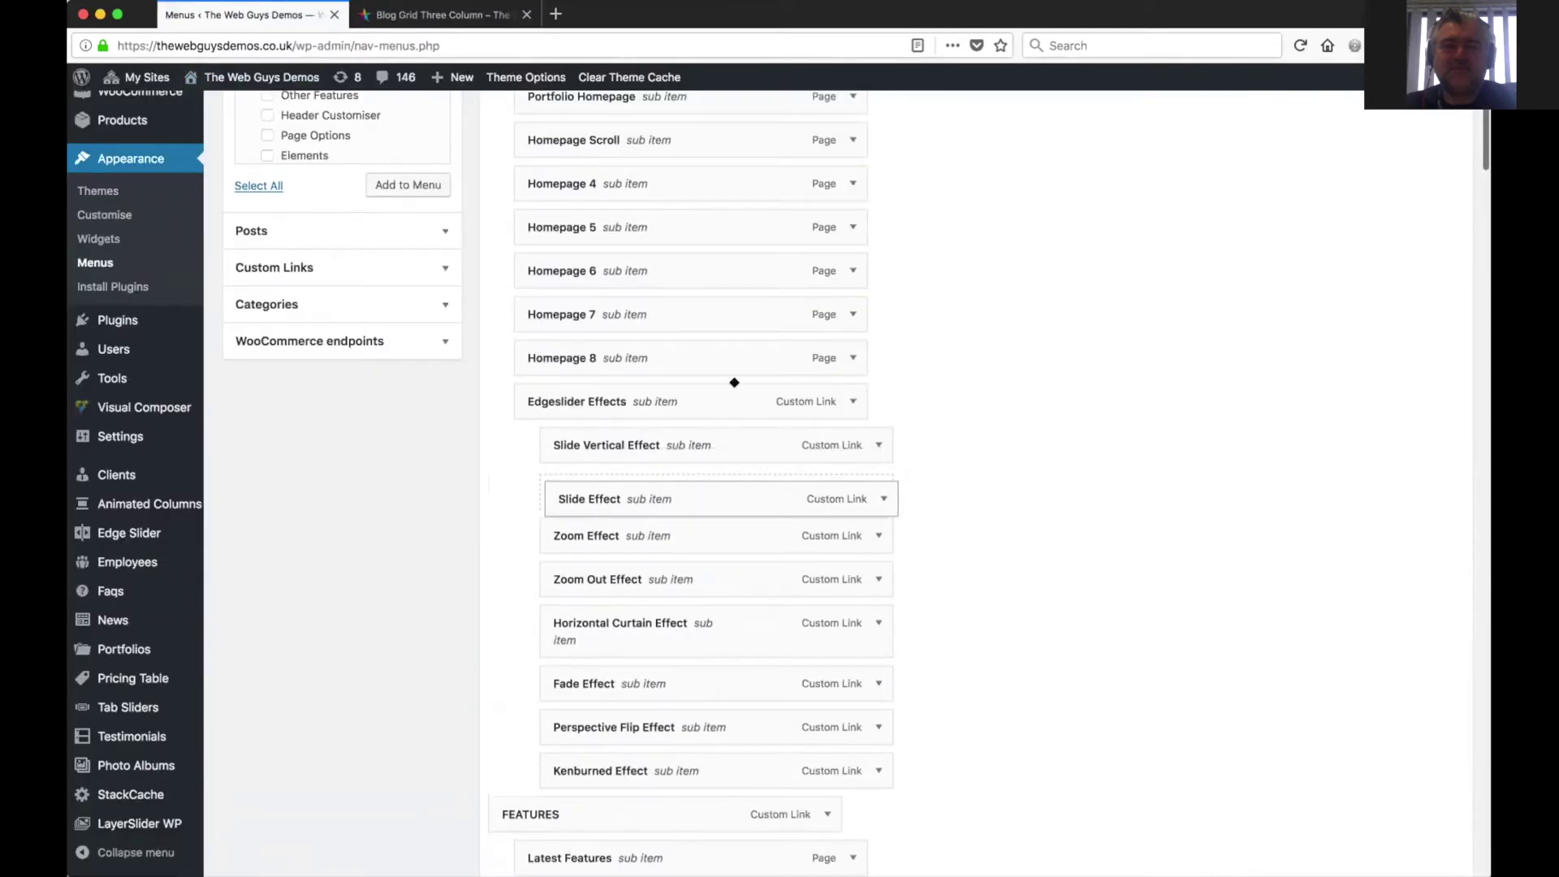
scroll(734, 379, up, 3)
- Try nesting the FEATURES item and its sub items under Edgeslider Effects, and return it to the top level
scroll(734, 382, down, 6)
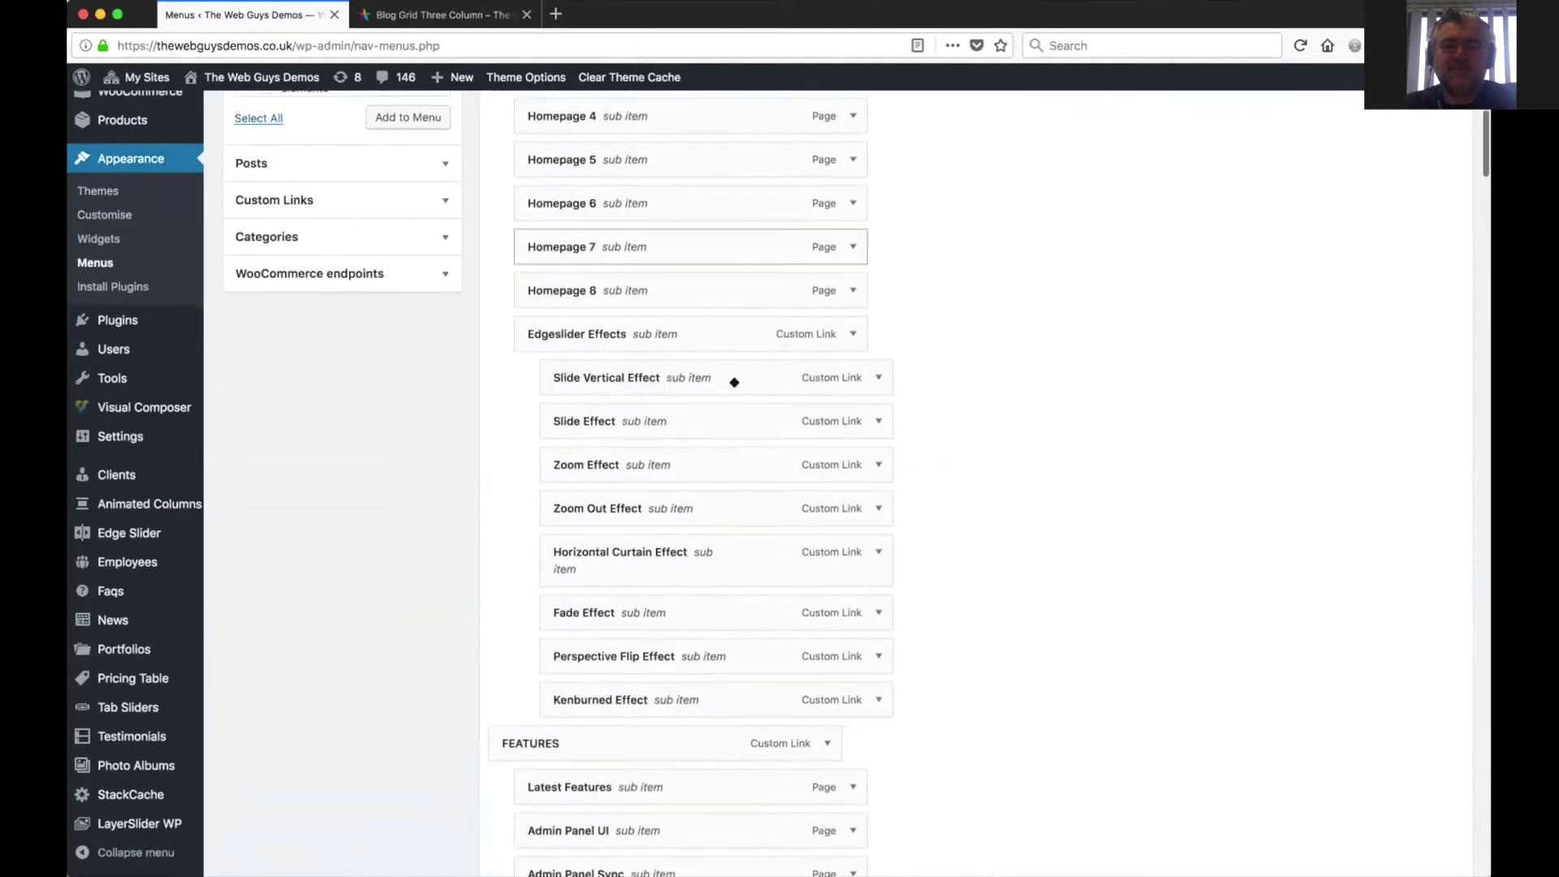
scroll(734, 382, down, 1)
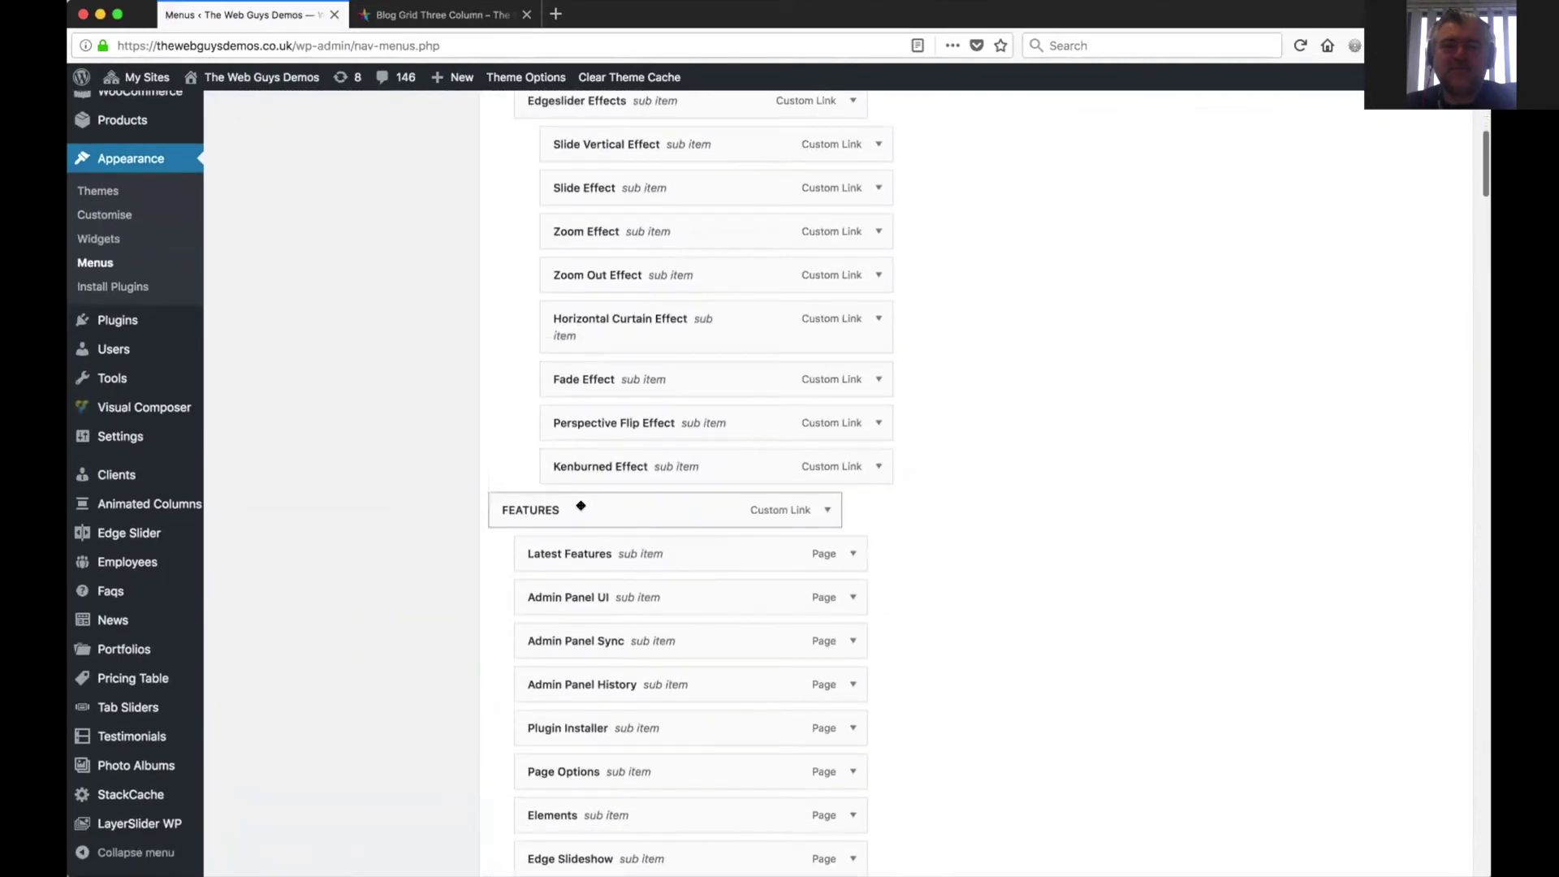
drag(580, 506, 636, 505)
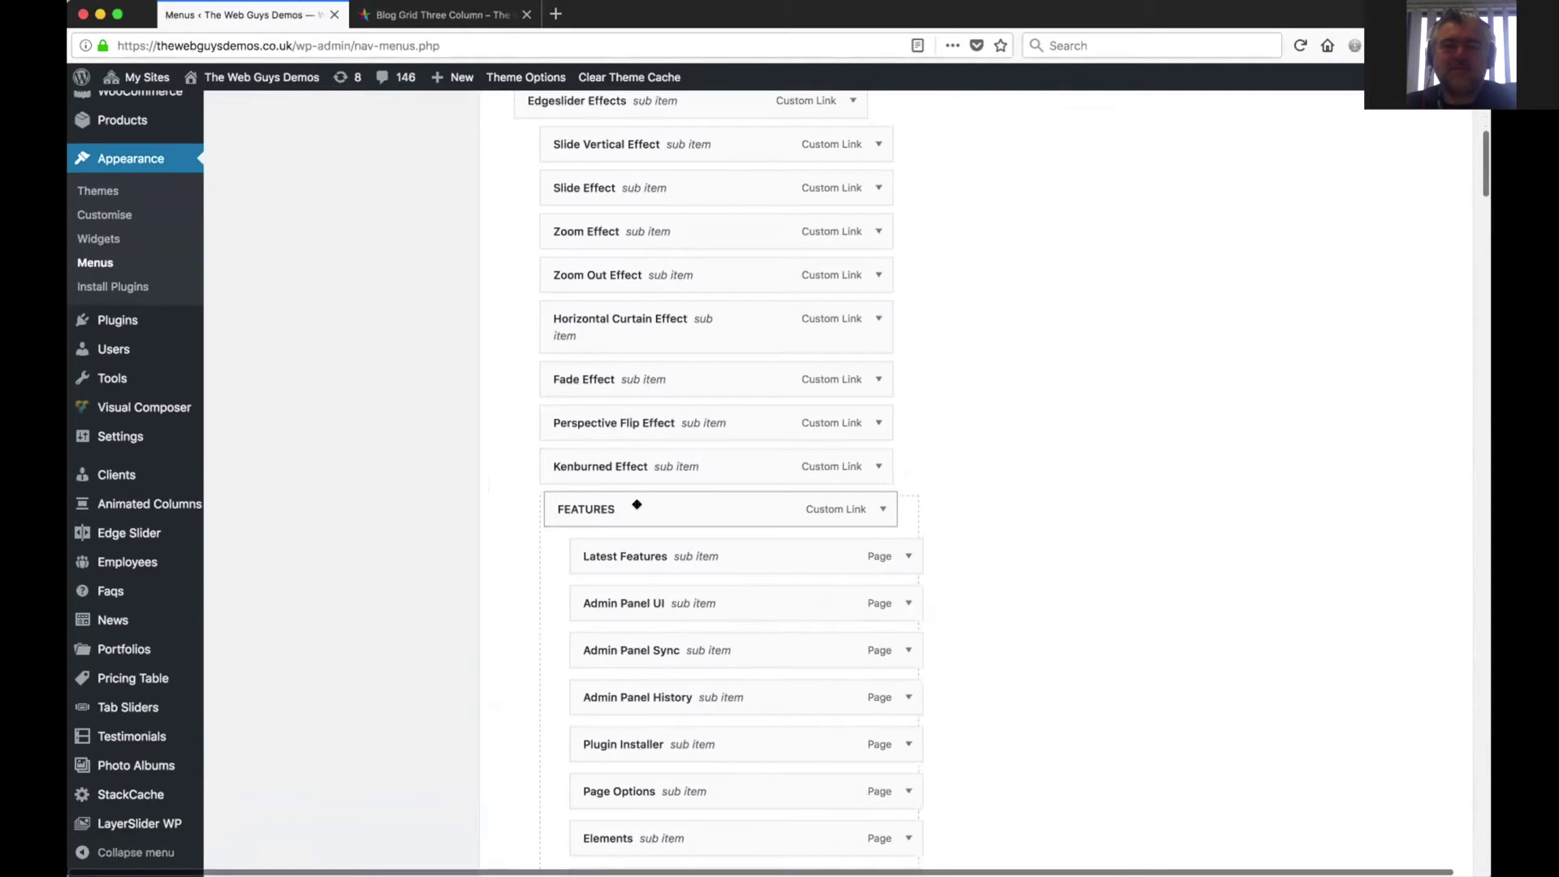
drag(636, 505, 597, 507)
- Add the V5.9 Update page to the Main Navigation menu and locate it at the end of the structure
scroll(952, 498, up, 8)
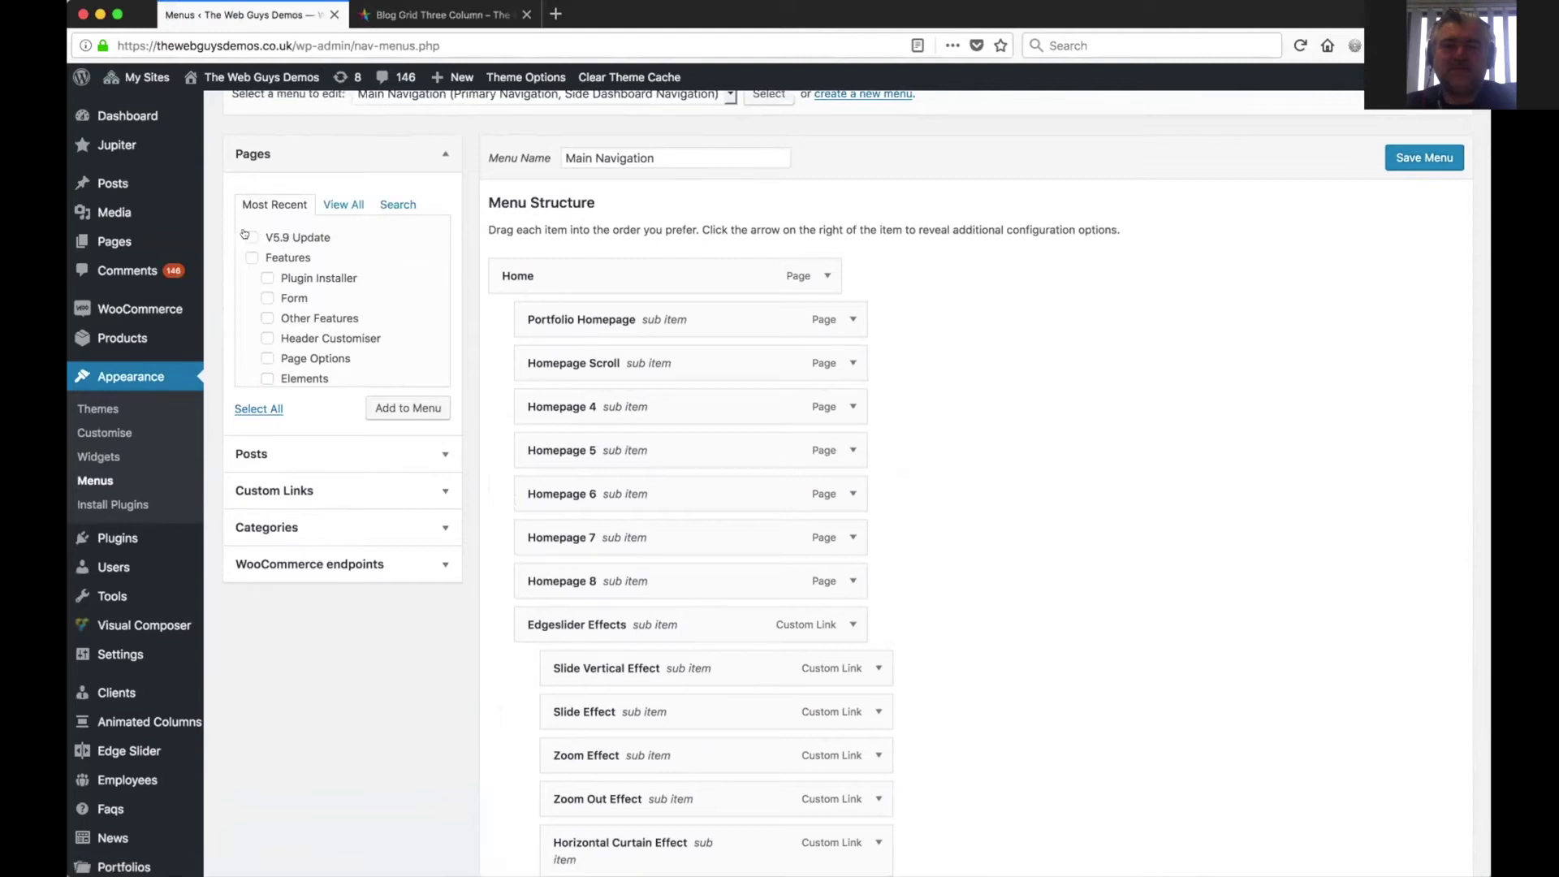
click(409, 406)
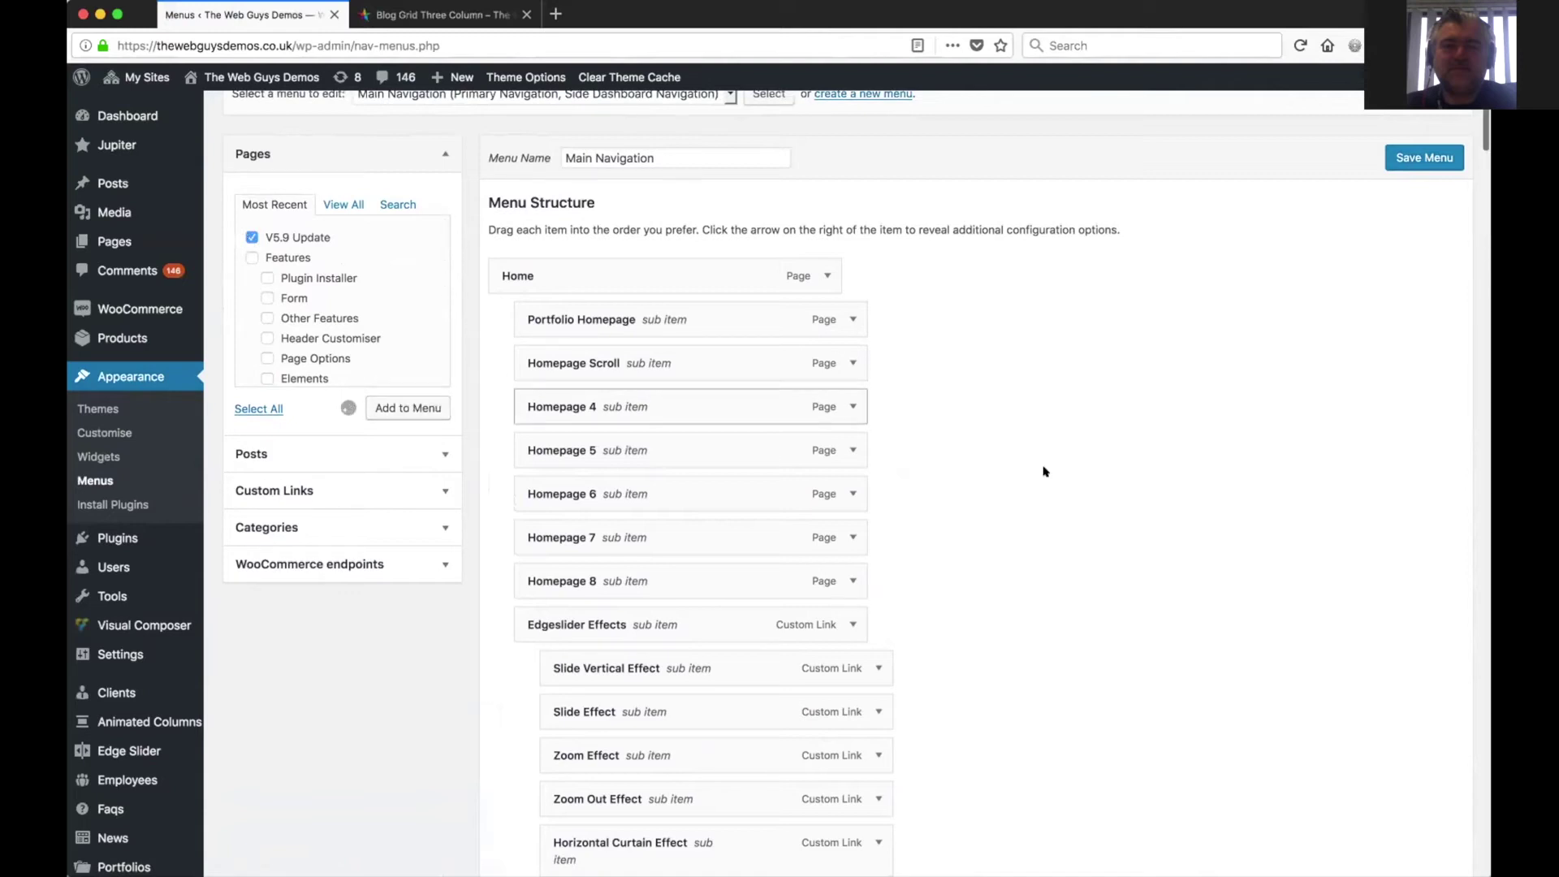
scroll(1098, 683, down, 20)
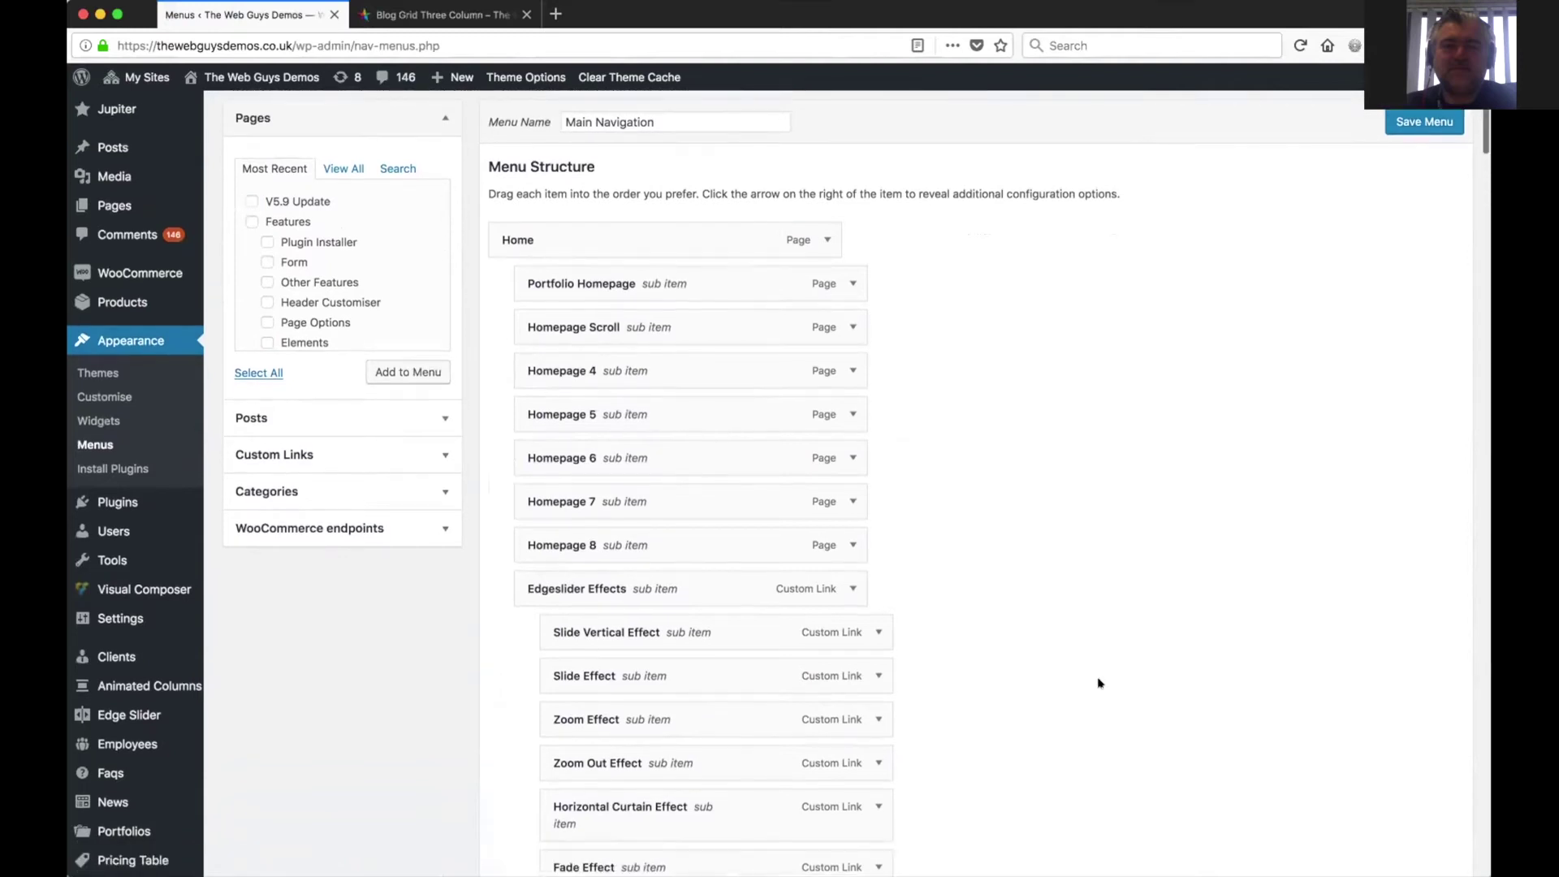
scroll(1099, 682, down, 15)
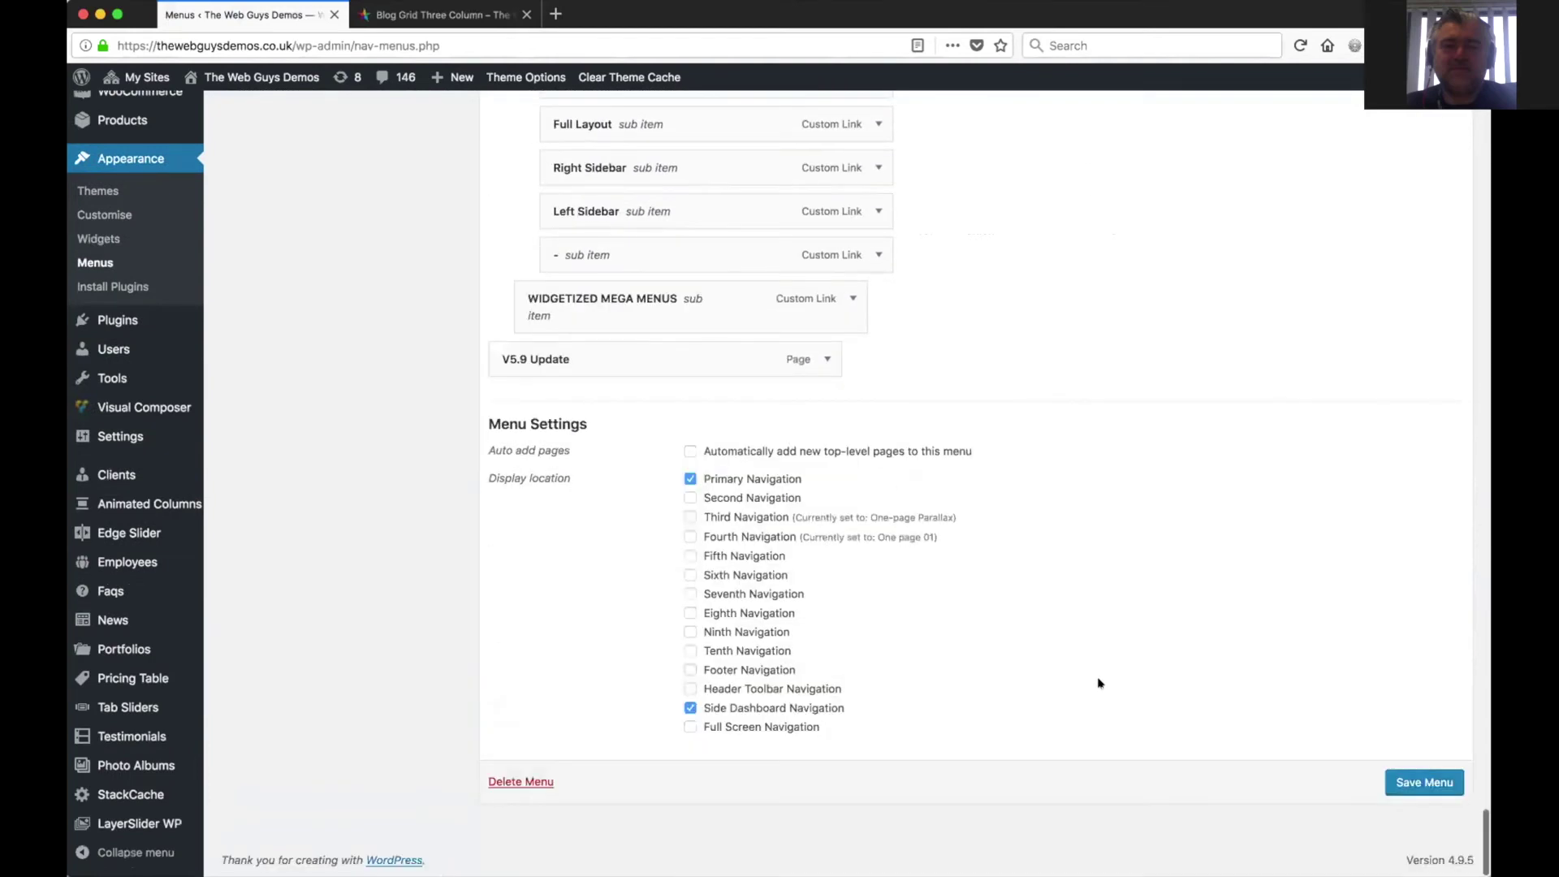
scroll(1099, 683, up, 3)
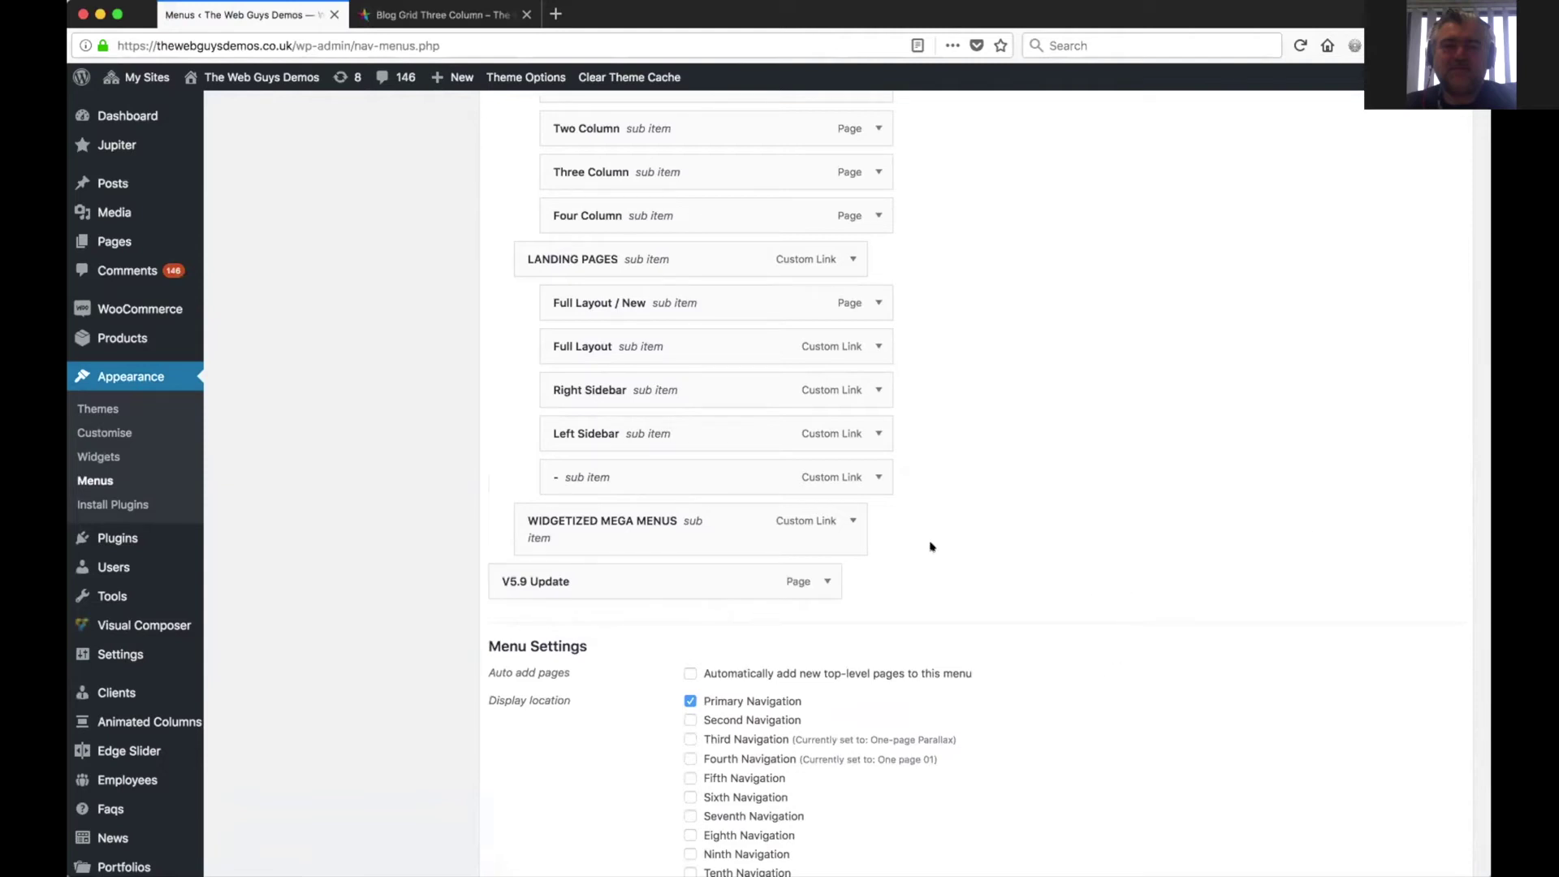
- Expand the V5.9 Update menu item's settings and remove the item from the menu
click(824, 582)
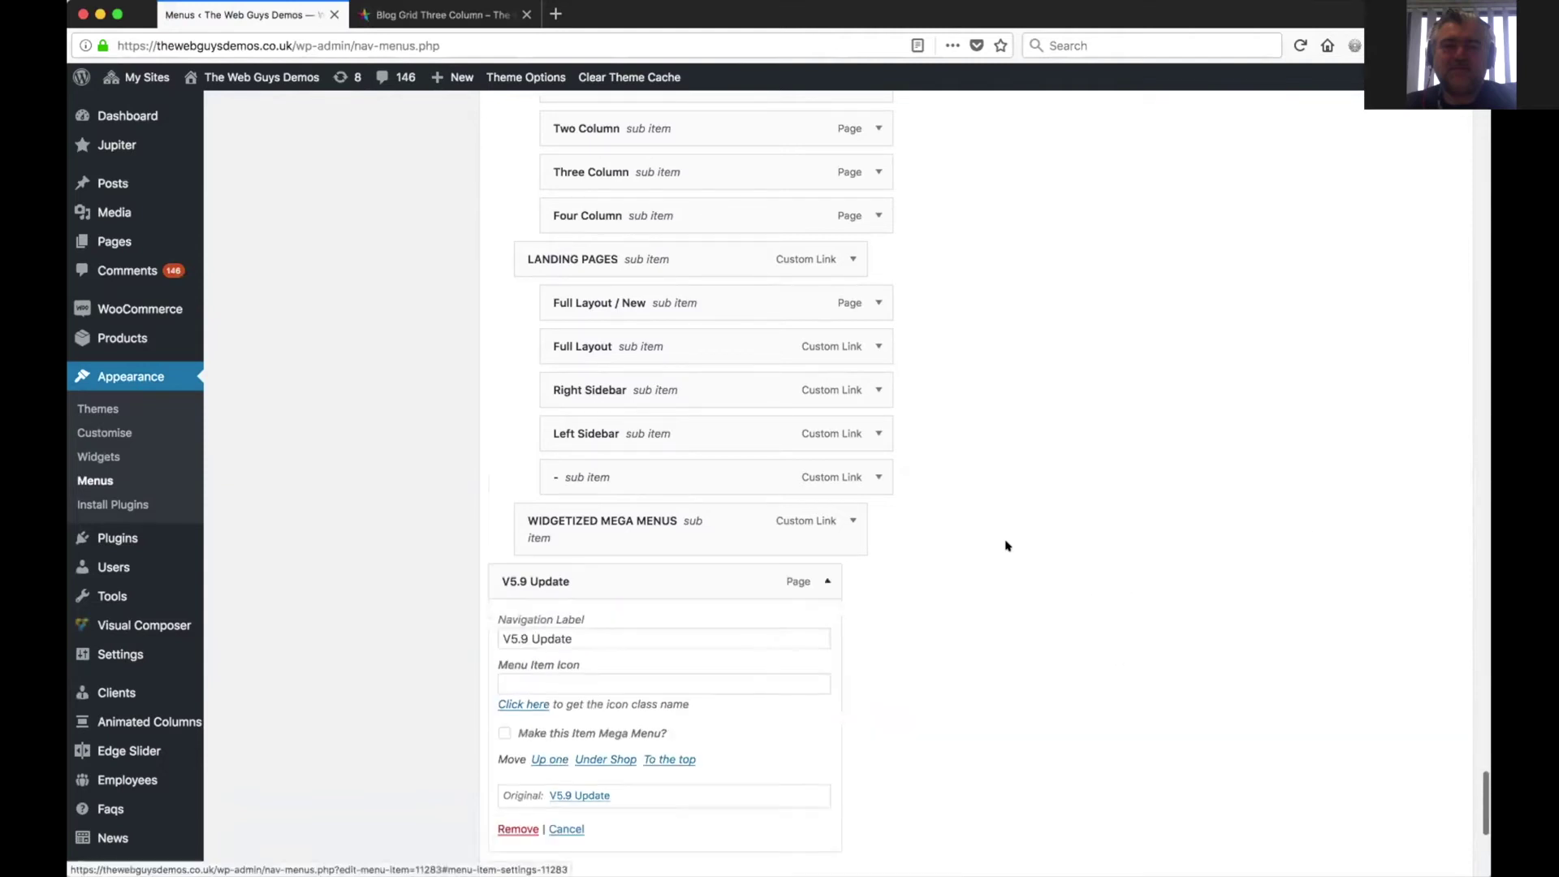
scroll(1000, 609, down, 5)
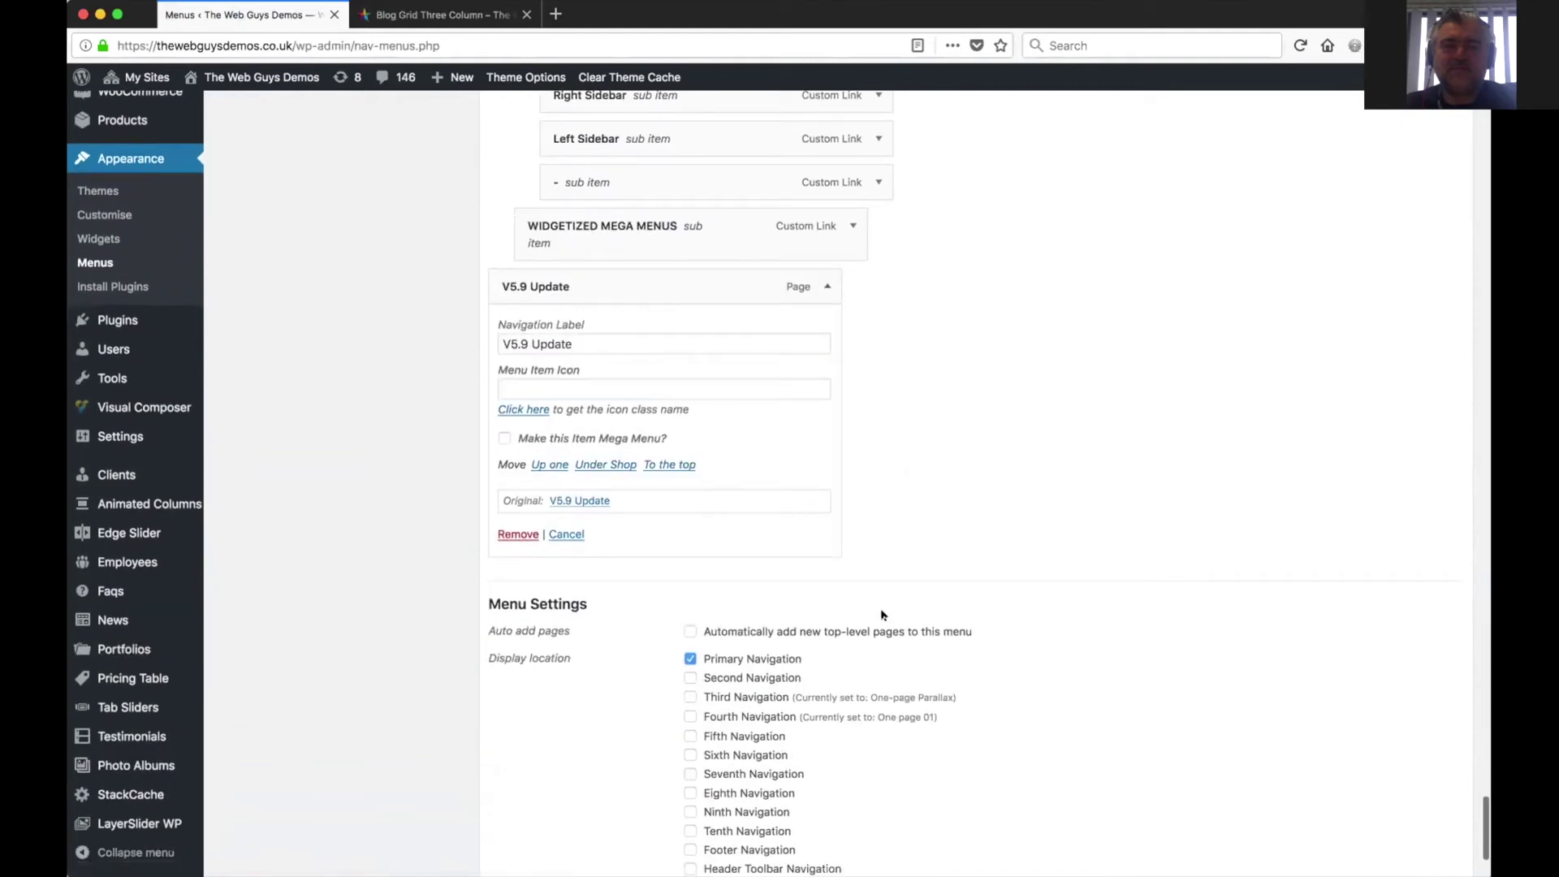
click(525, 540)
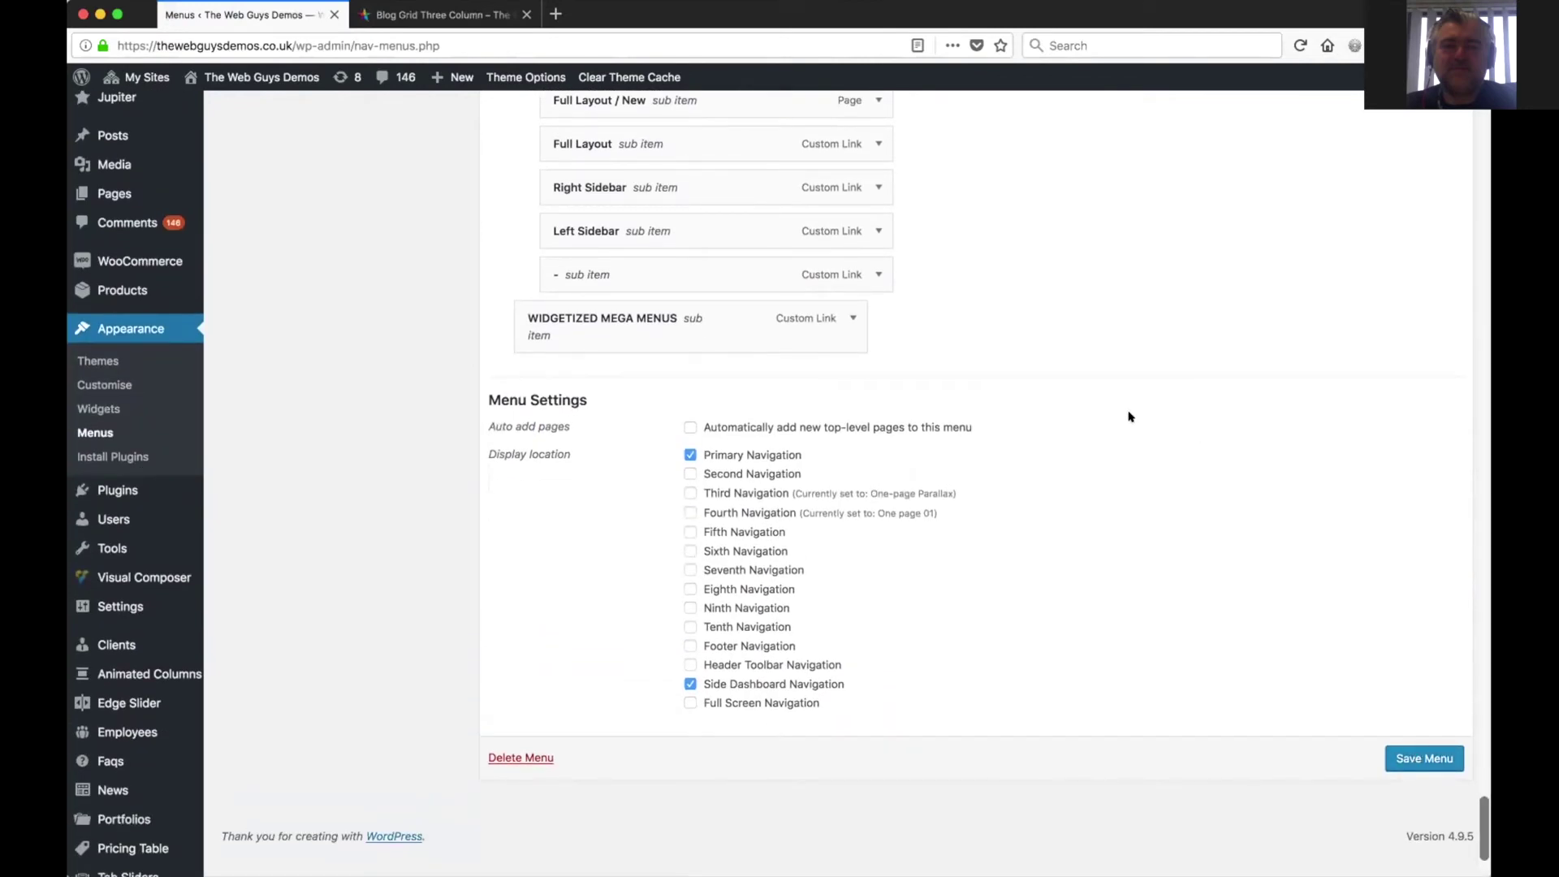
- Examine the Portfolio Homepage menu item's navigation label and options, and return to the live blog page's navigation
scroll(1129, 416, up, 20)
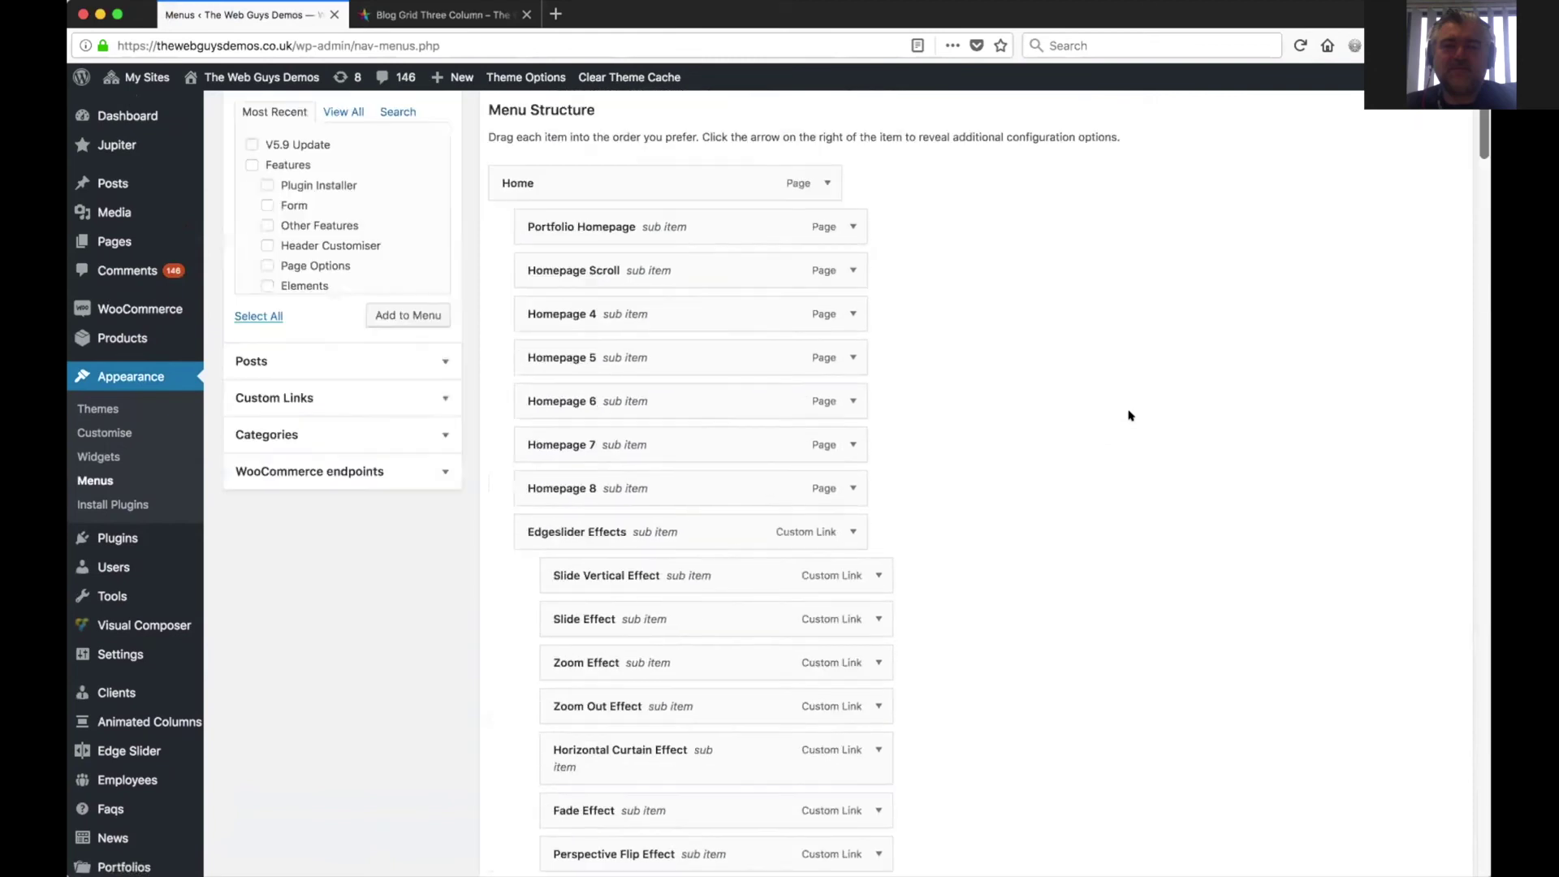
scroll(1100, 697, down, 5)
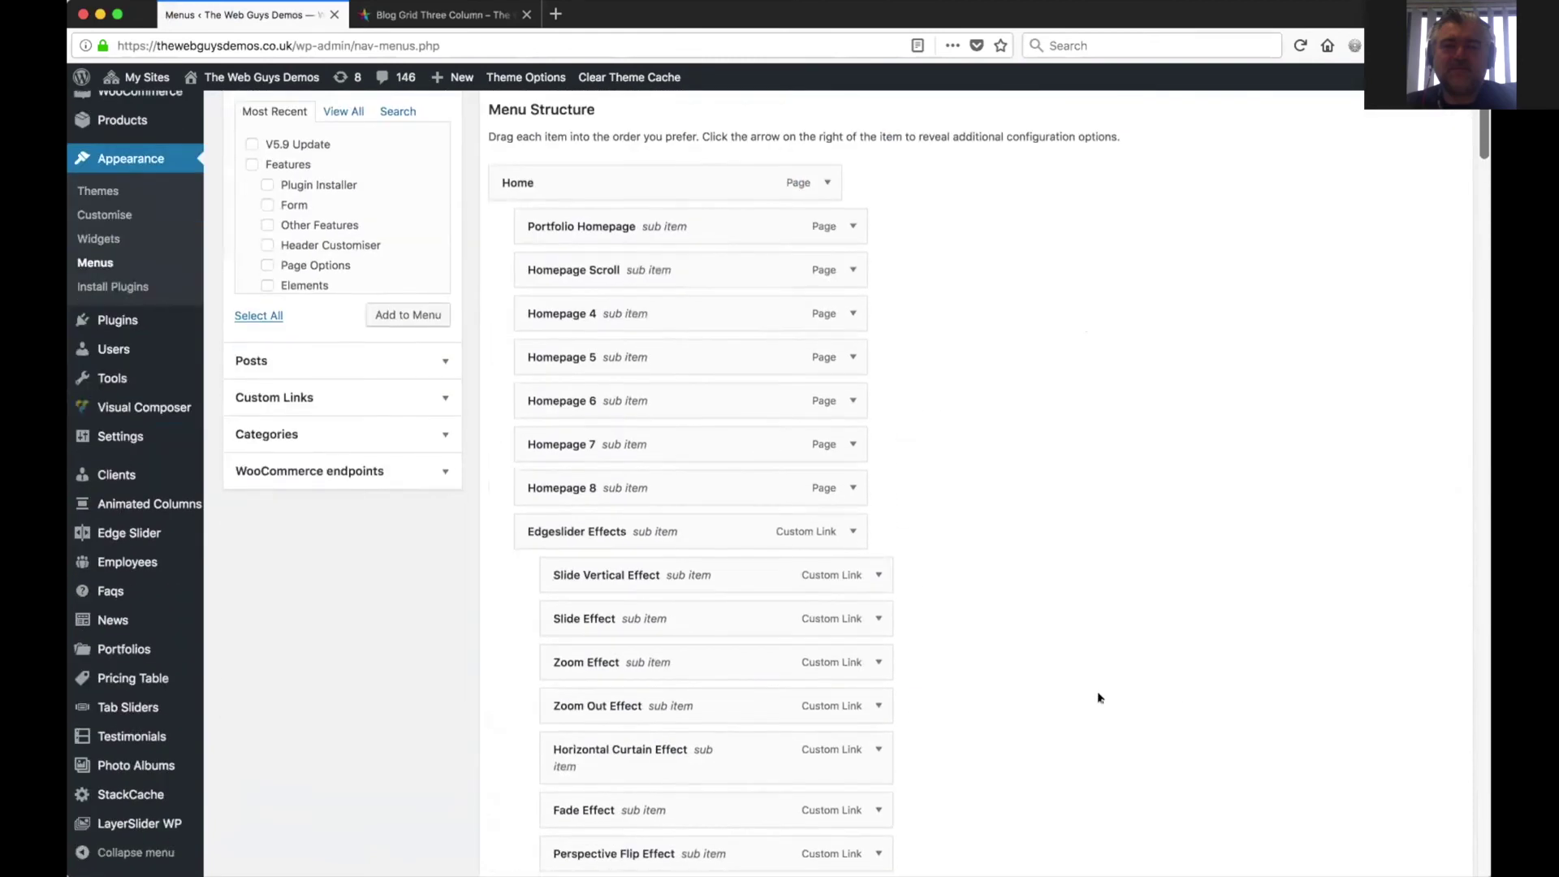
click(854, 213)
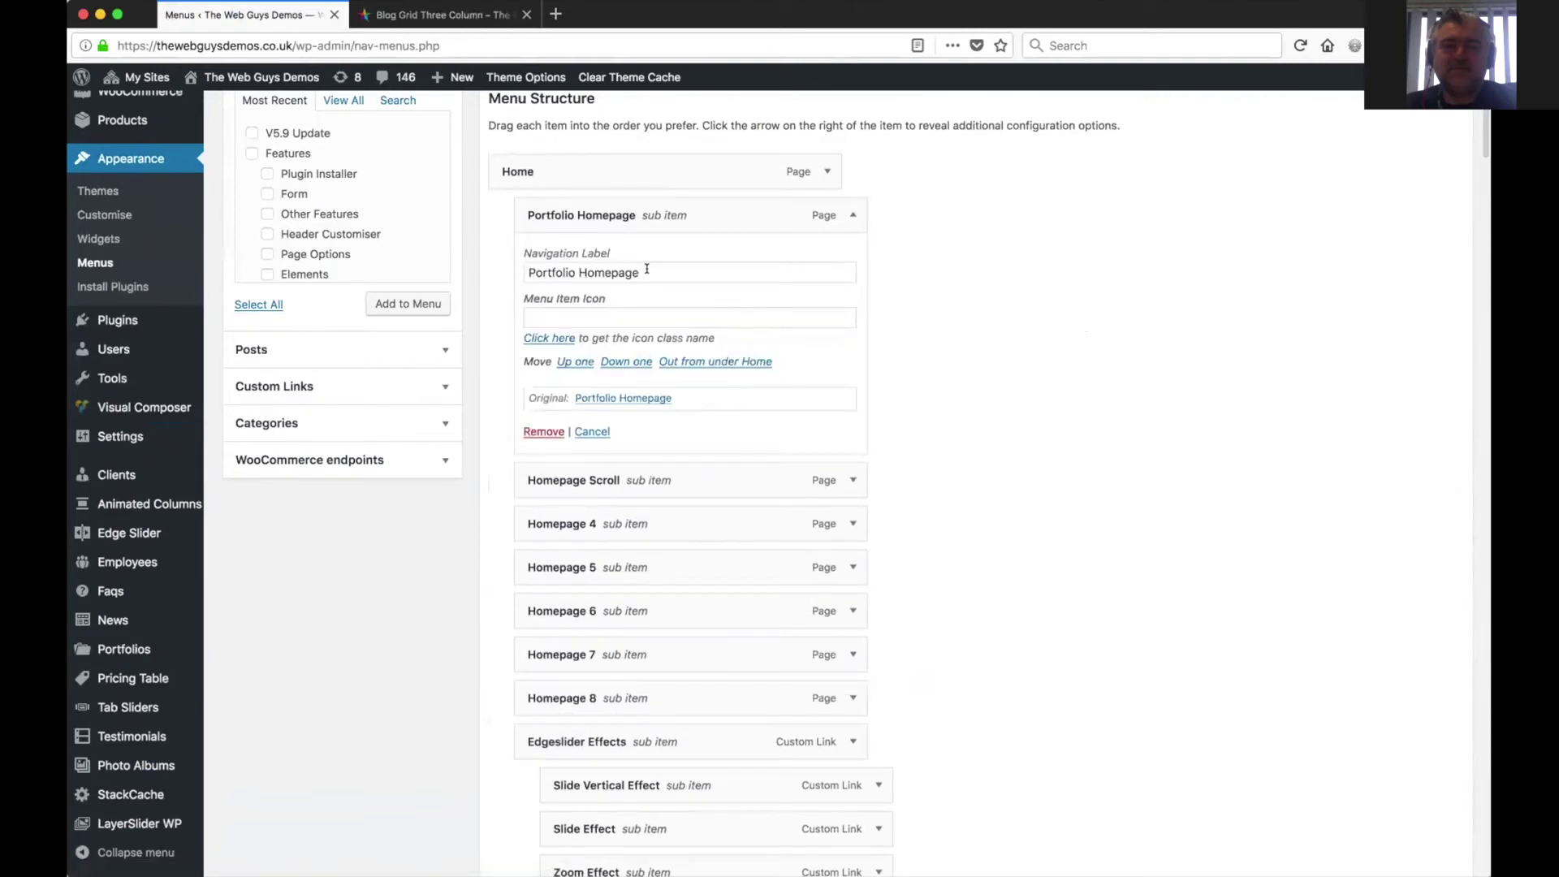
click(438, 14)
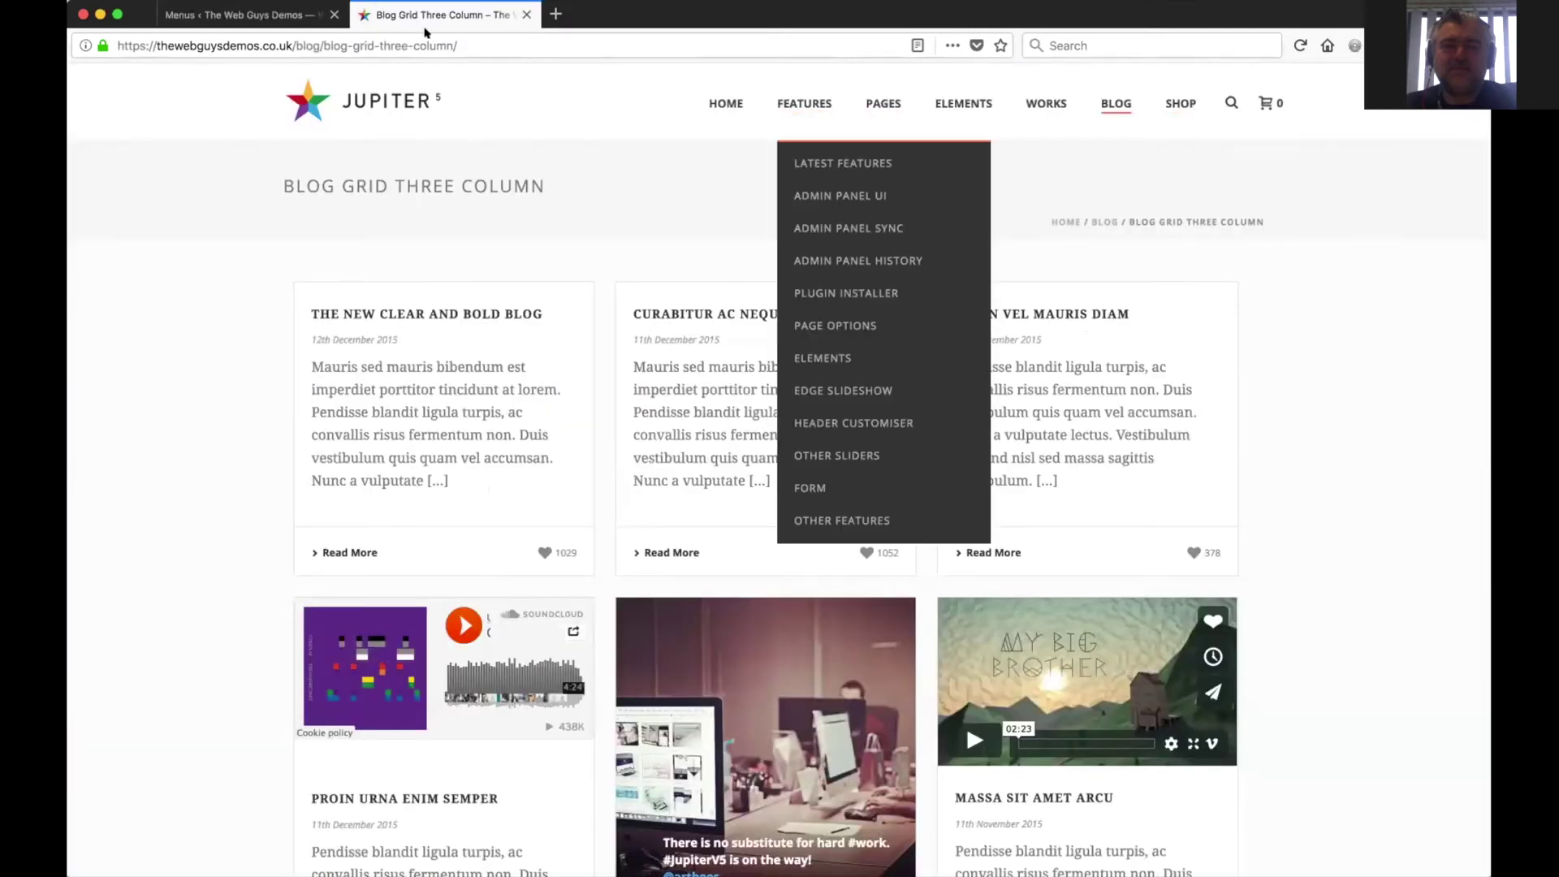
- Compare the Main Navigation menu structure in the editor with the navigation items and dropdowns on the live blog page
click(268, 16)
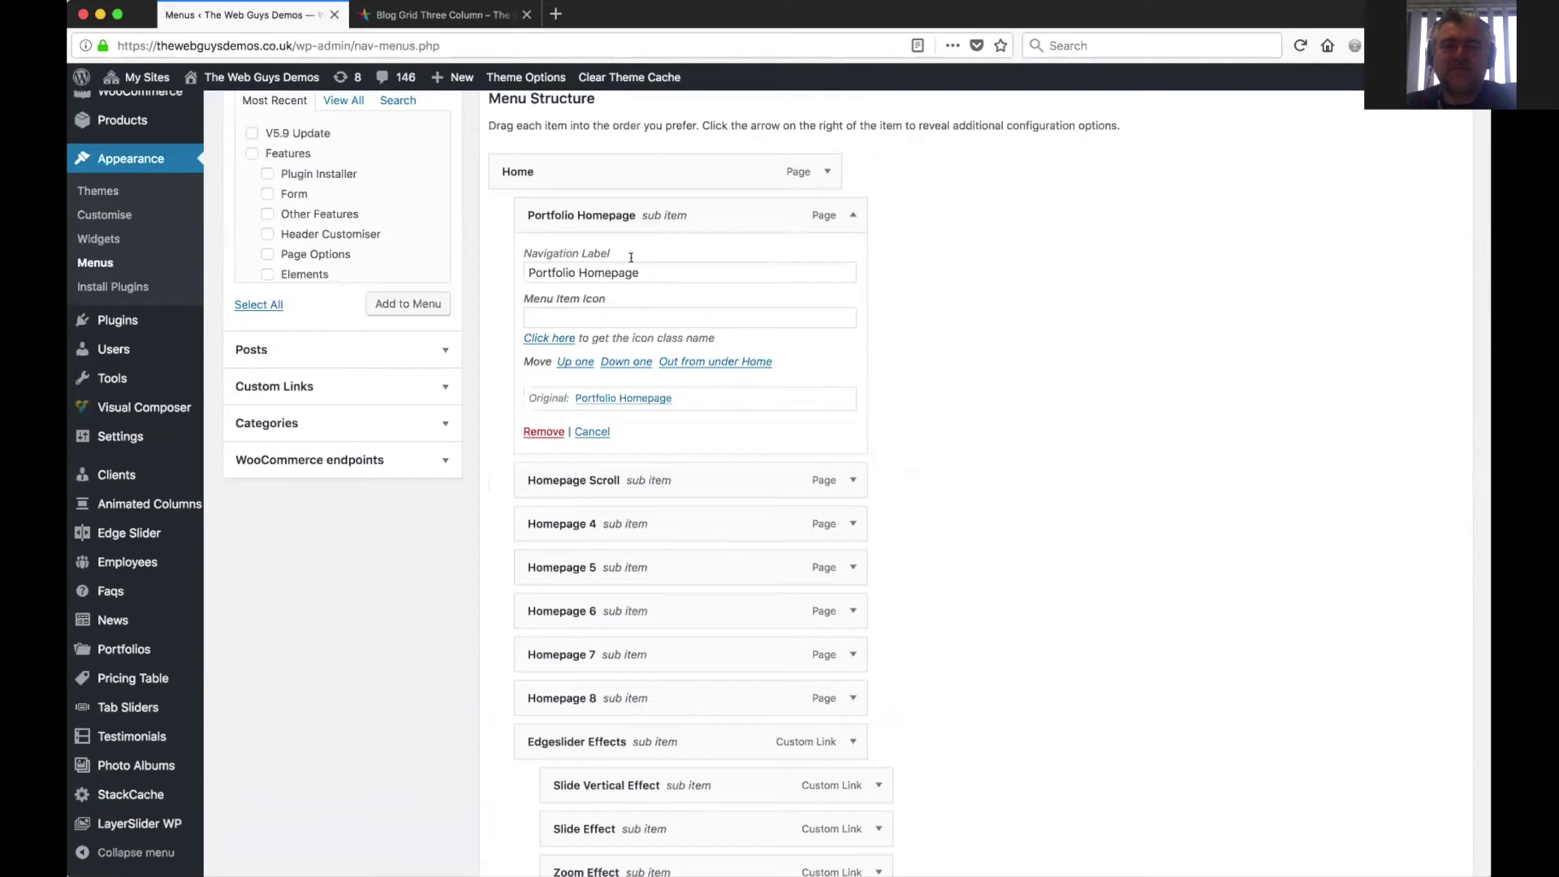
click(412, 14)
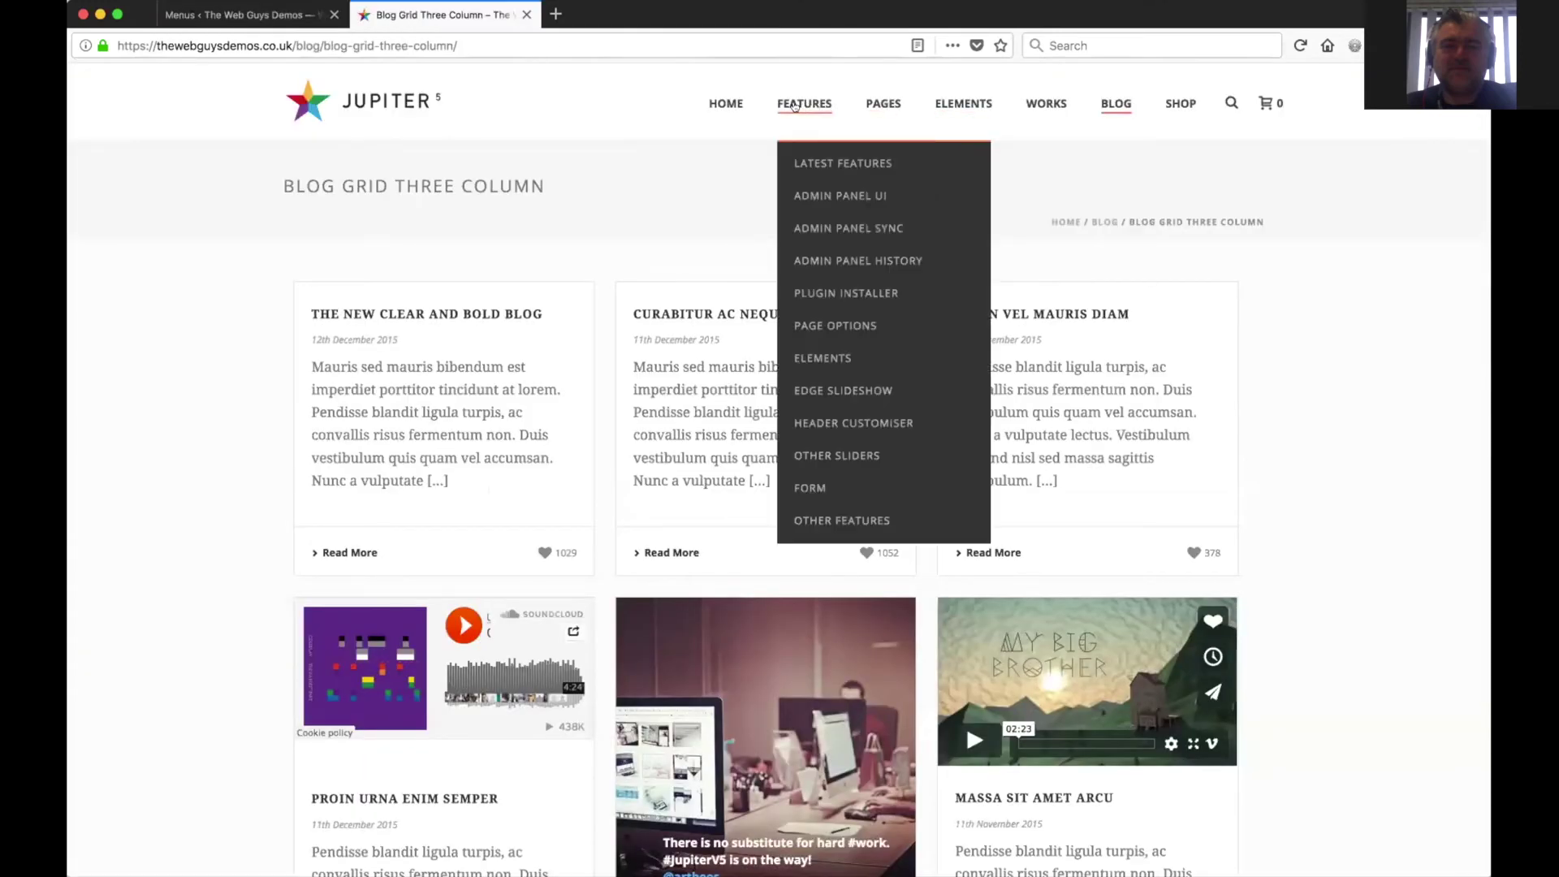
mouse_move(720, 108)
mouse_move(775, 105)
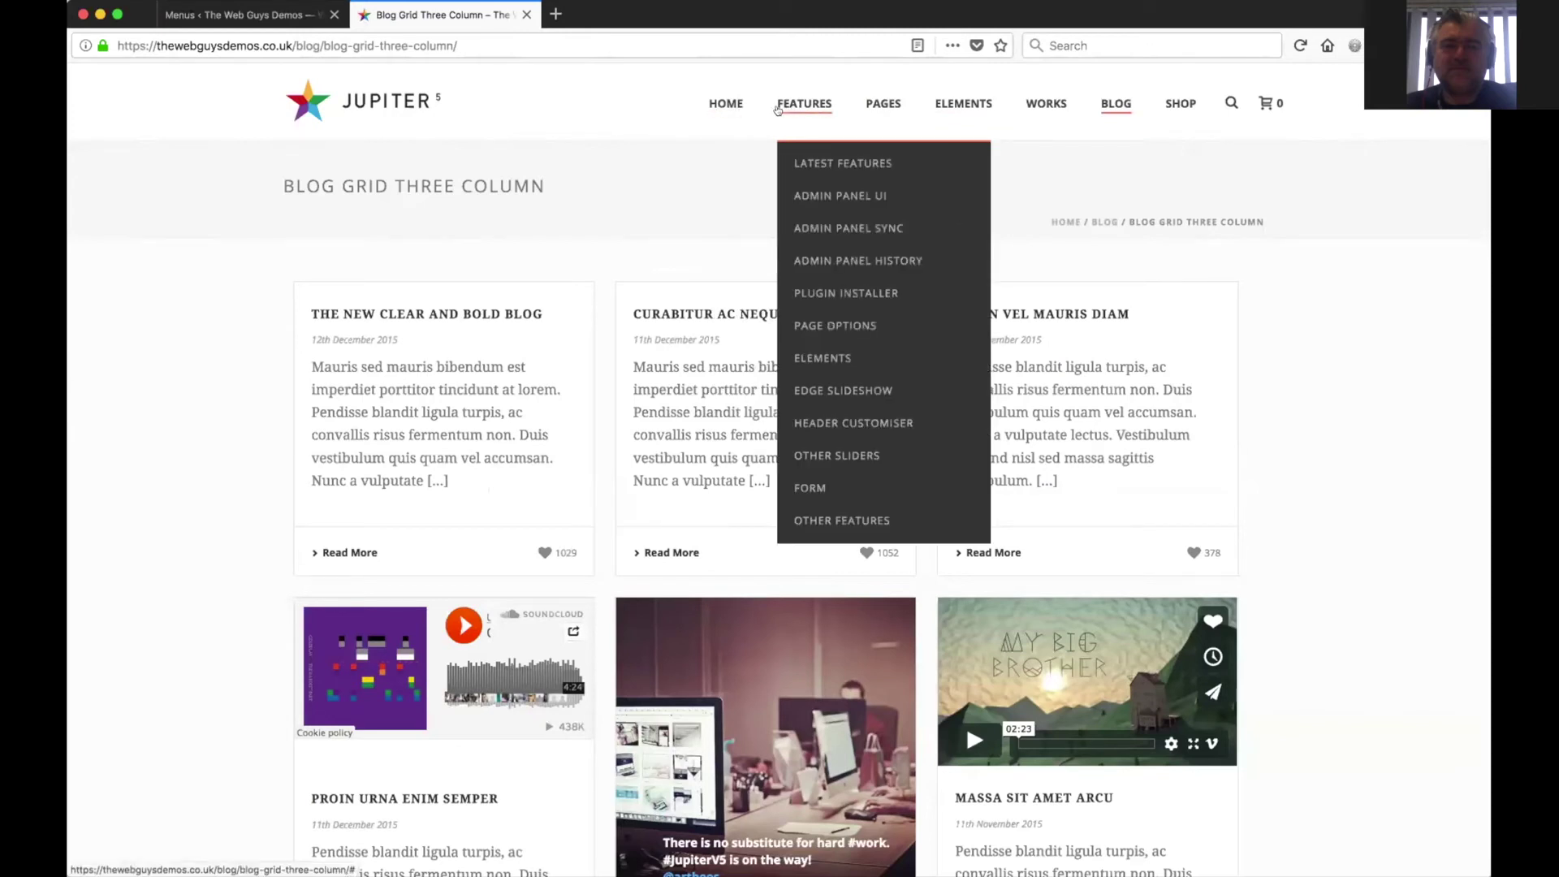
mouse_move(1156, 95)
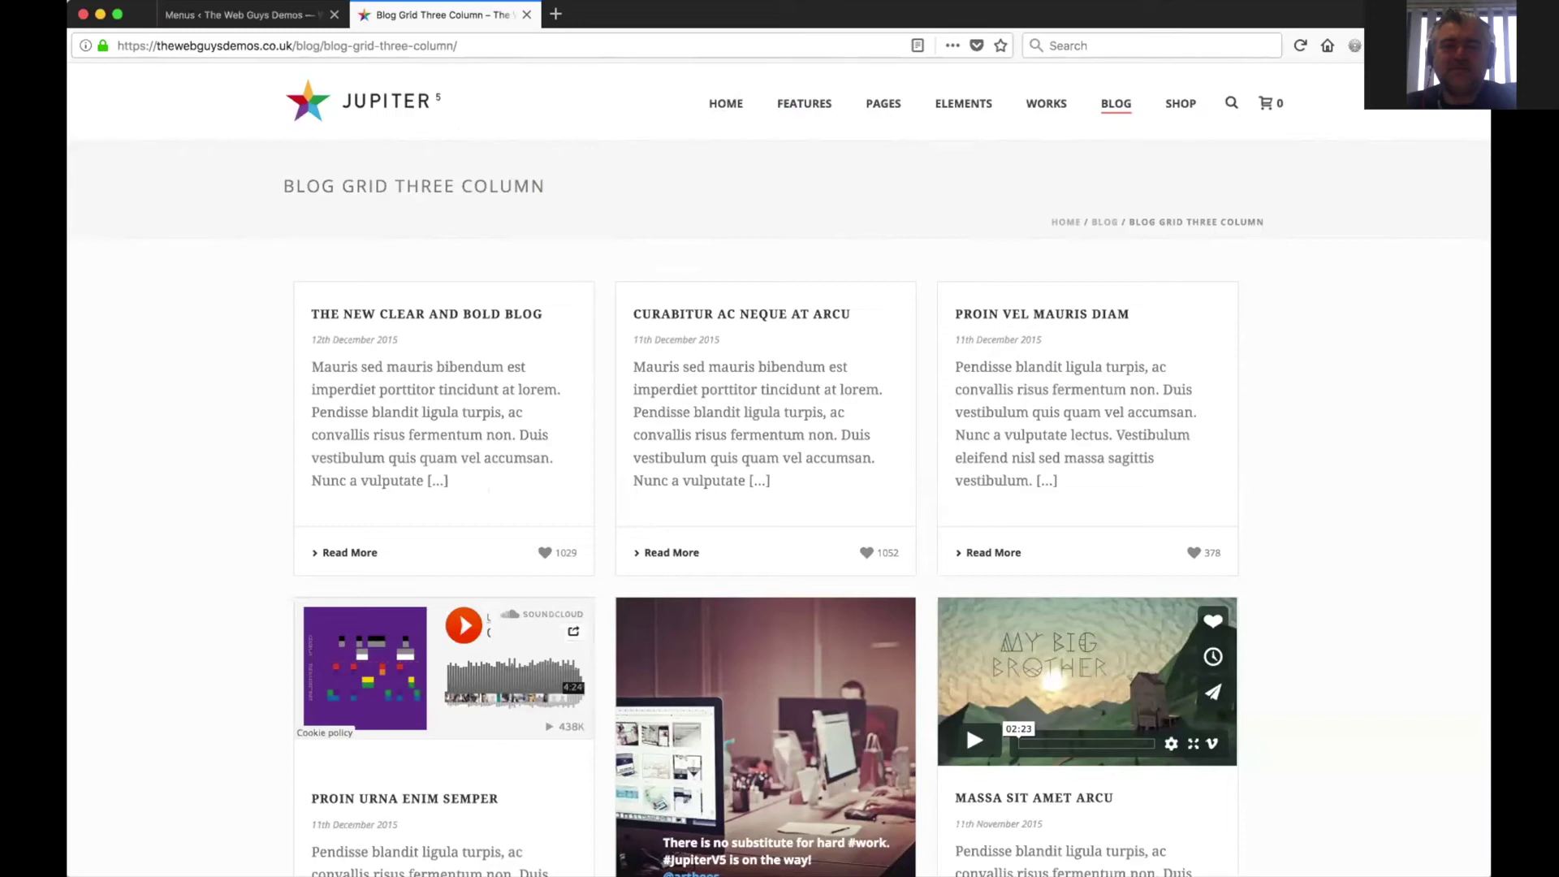
- Return to the menu editor and collapse the Portfolio Homepage item's settings
click(236, 15)
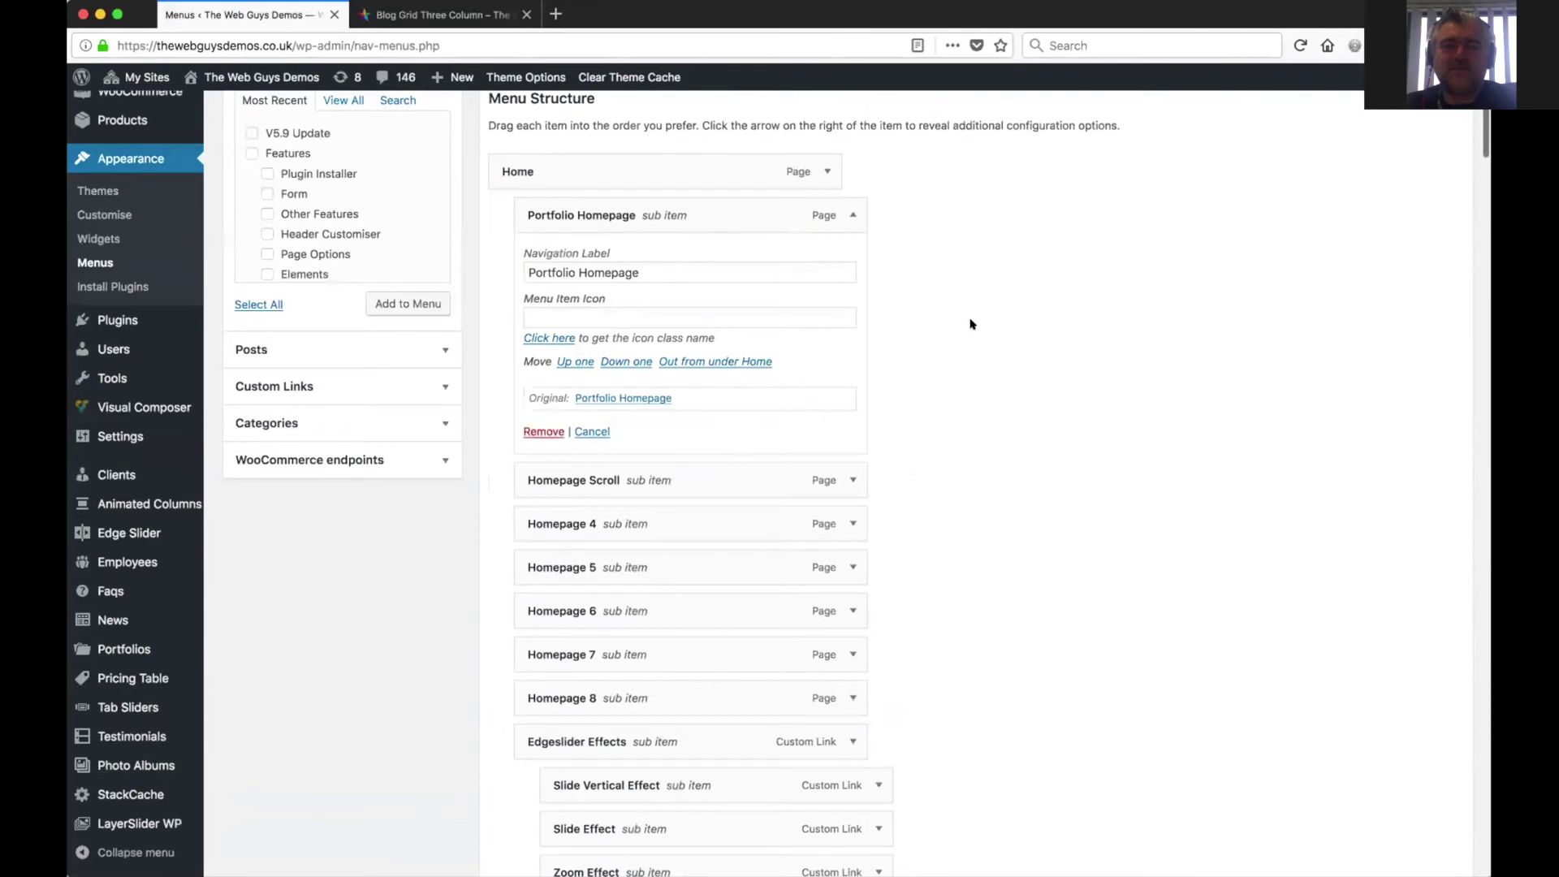
scroll(970, 324, up, 2)
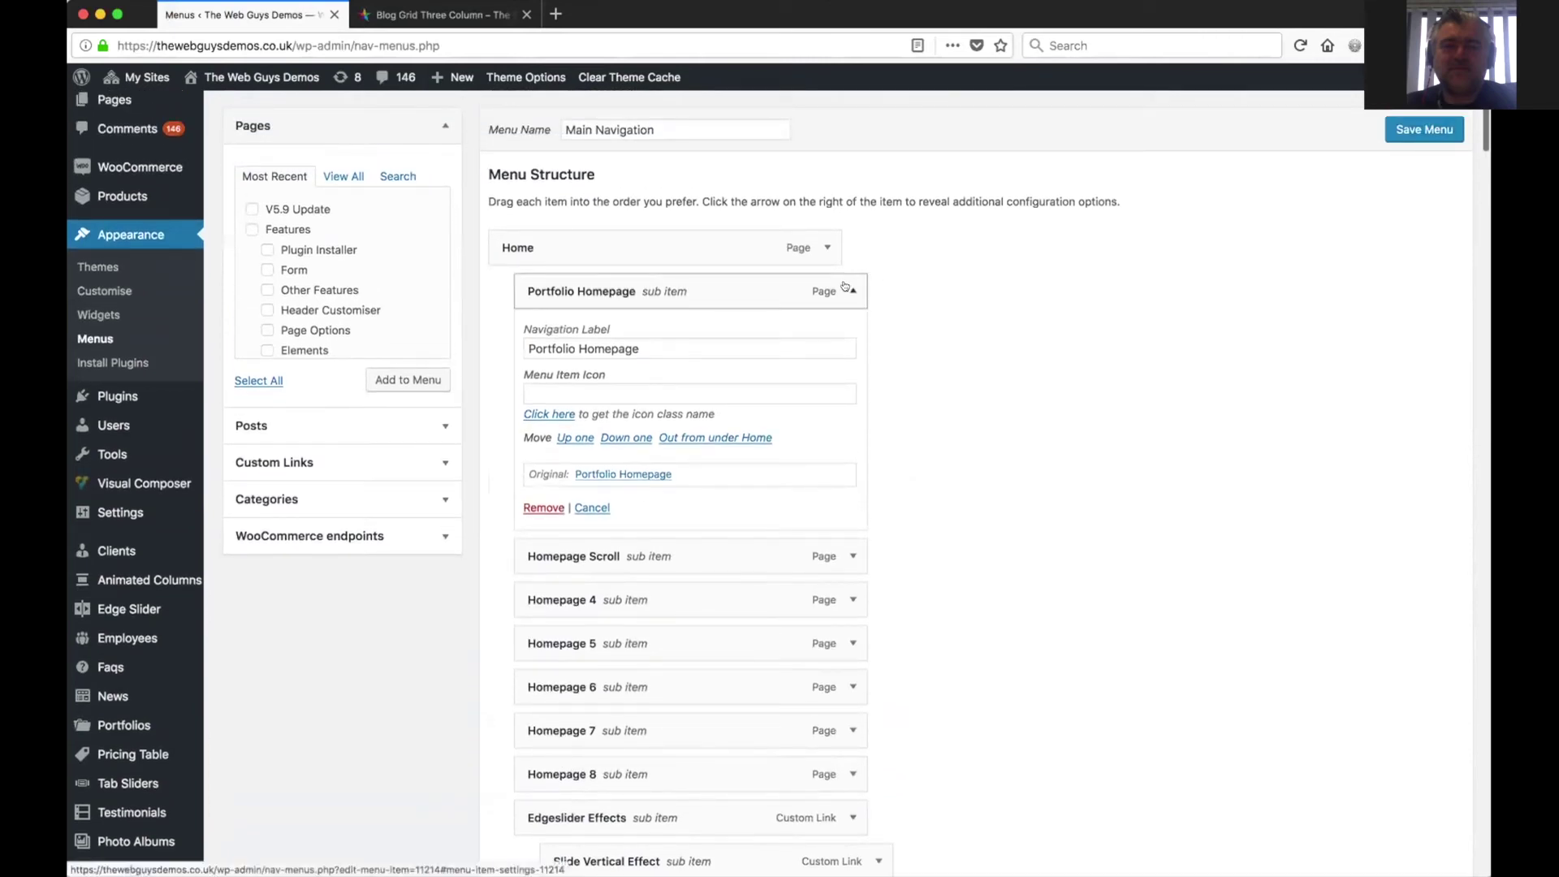
click(845, 288)
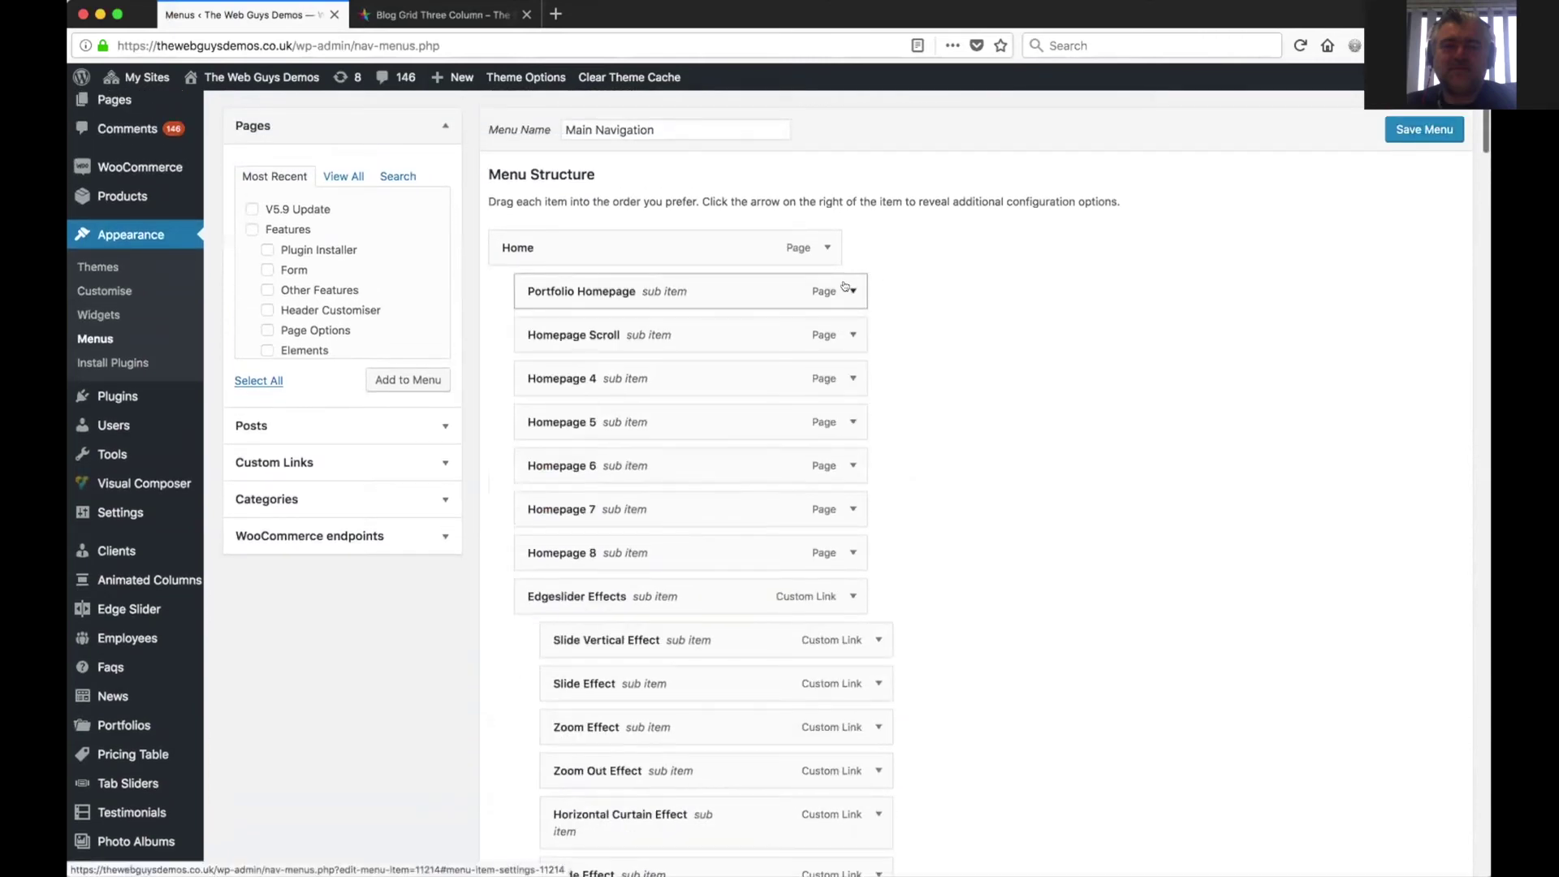
scroll(1093, 512, down, 2)
scroll(1095, 512, down, 1)
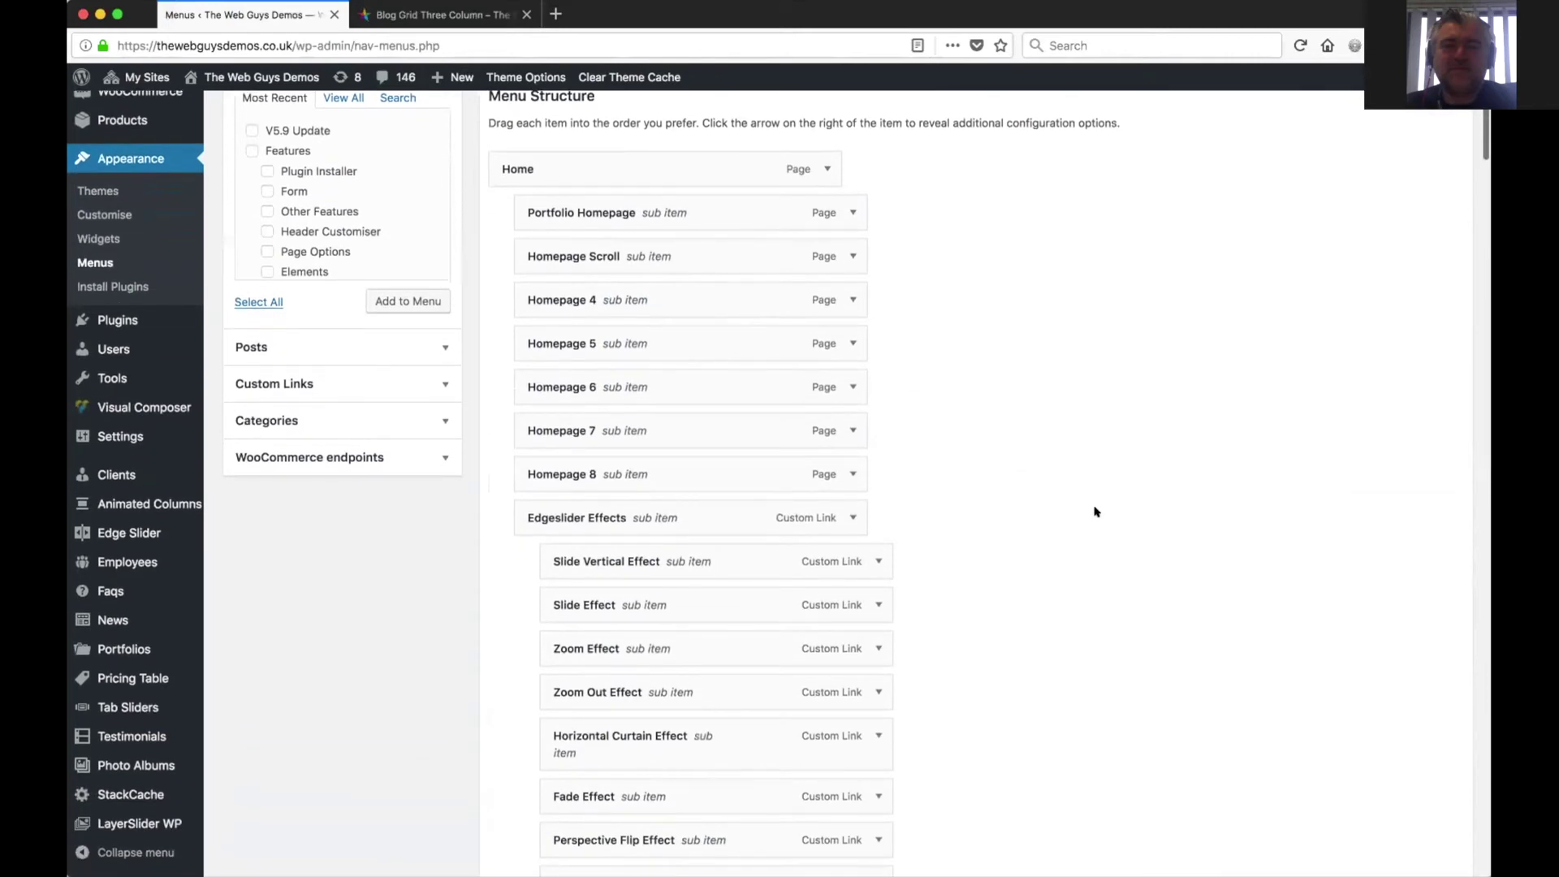
- Examine the most recent posts available for adding to the menu, and collapse the Posts list
click(445, 345)
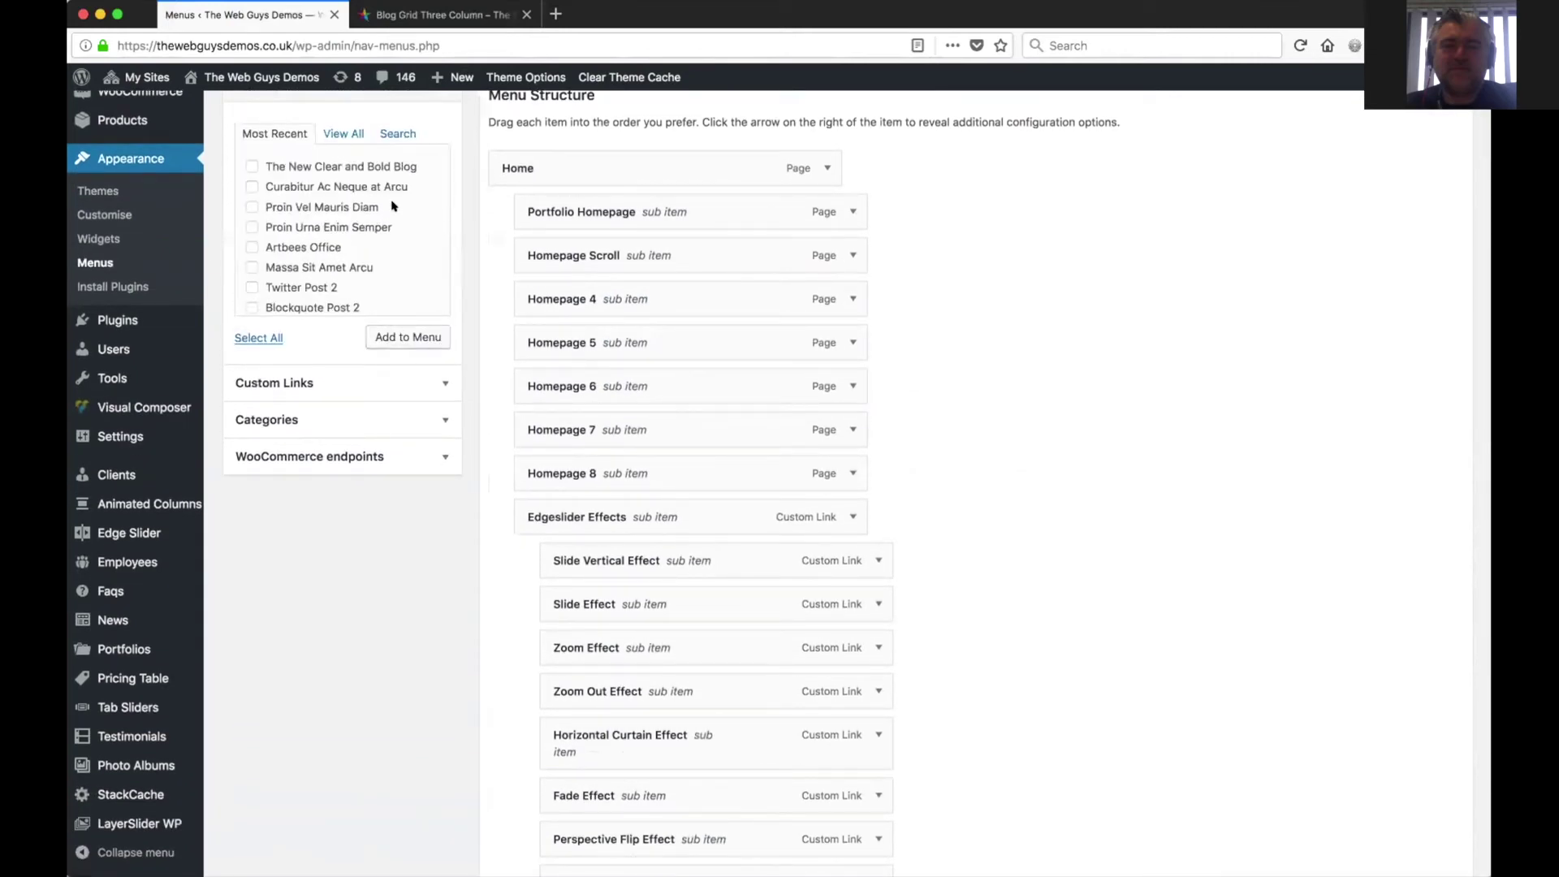
scroll(362, 372, up, 3)
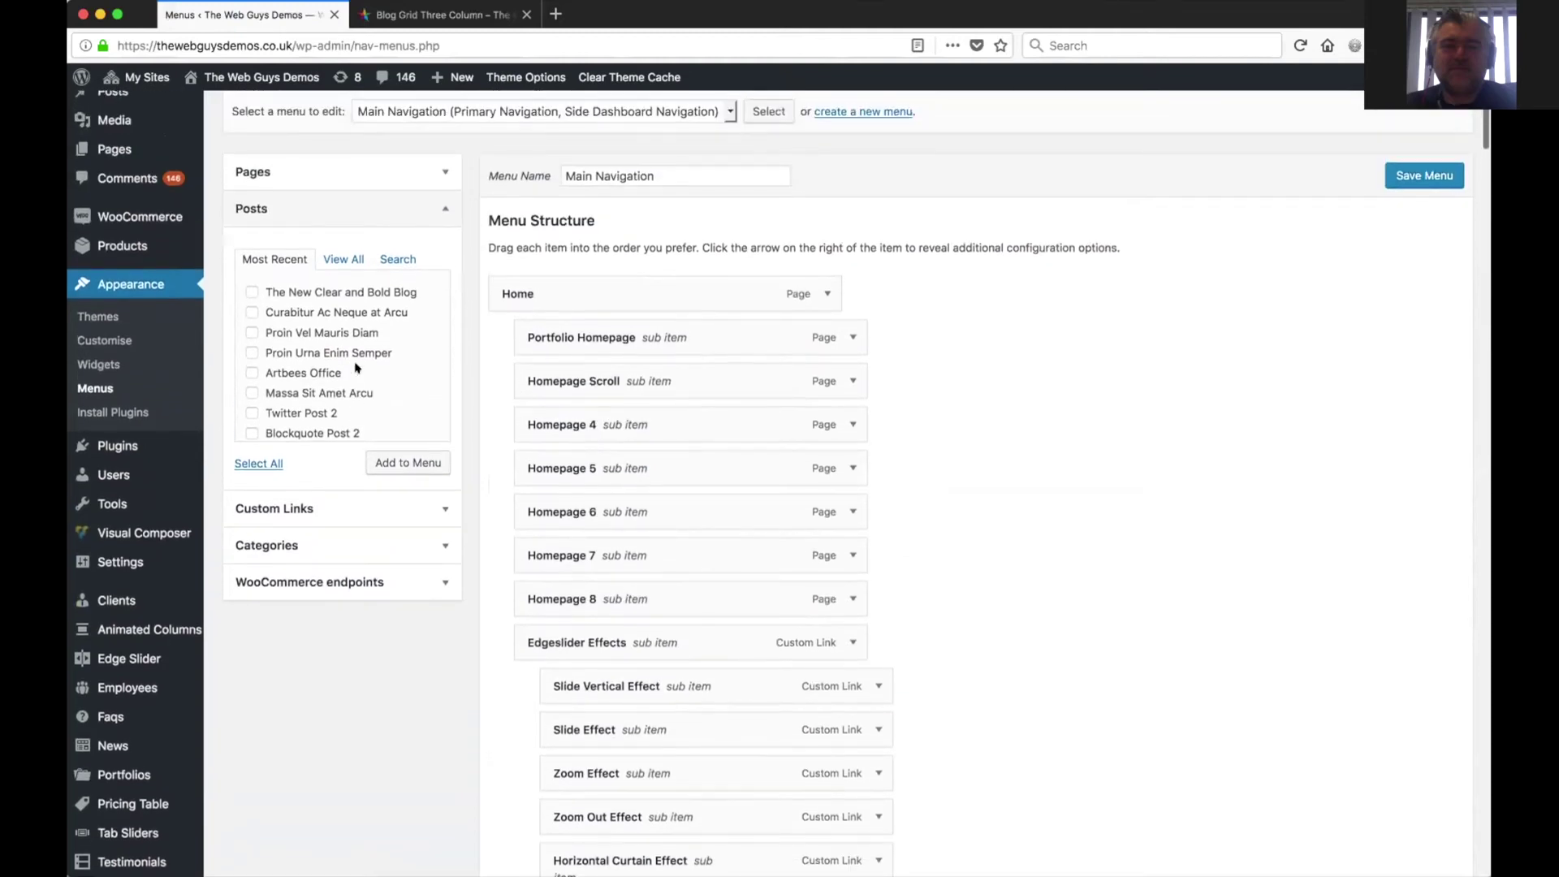
click(439, 208)
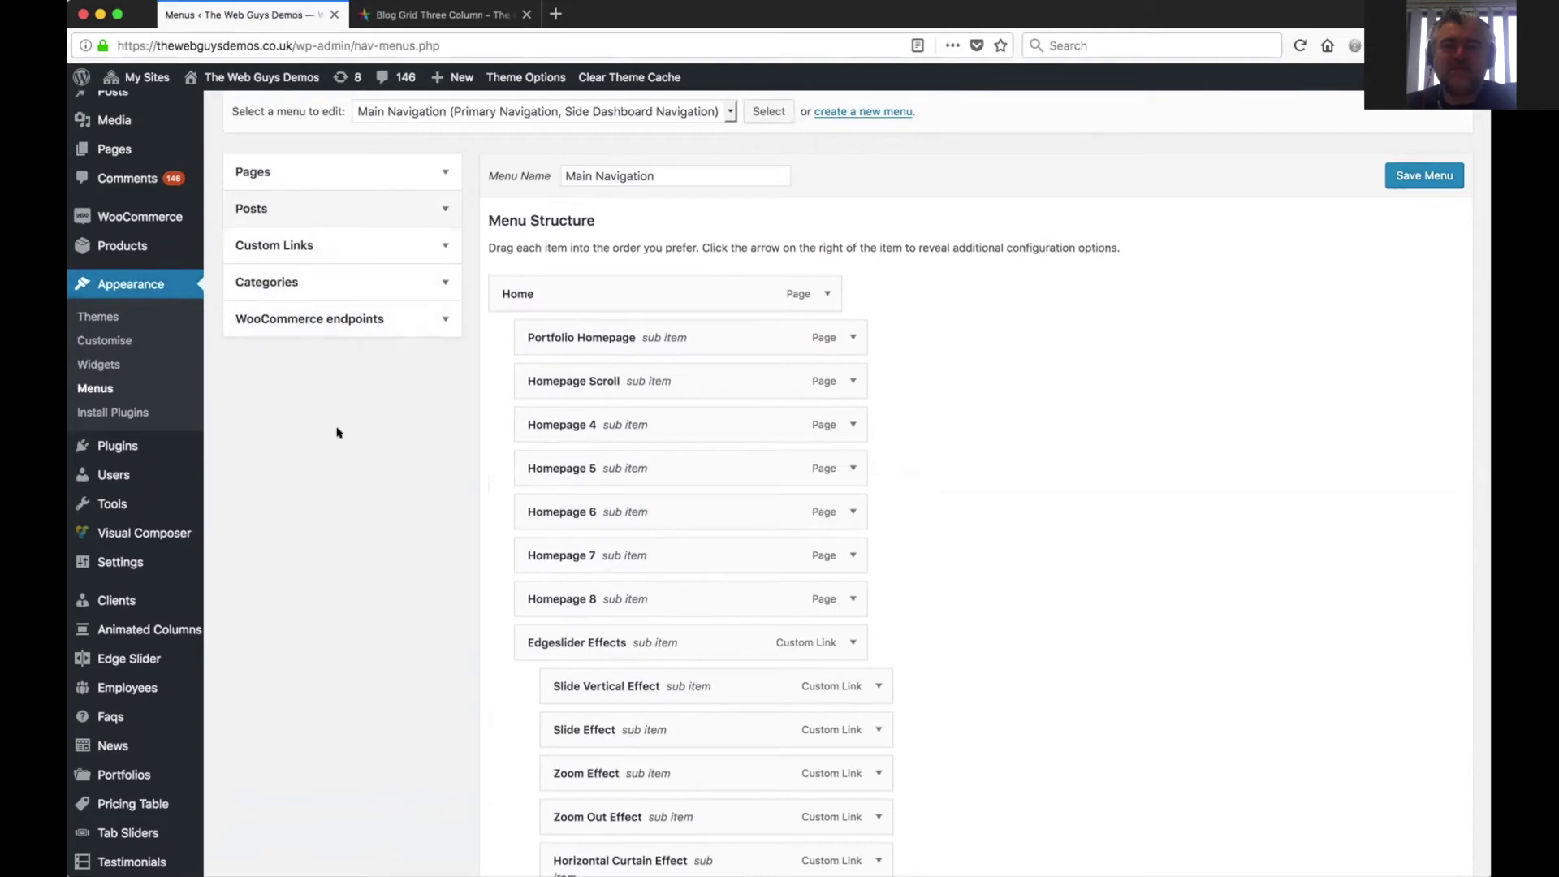
- Expand the Custom Links section and examine its URL and Link Text fields
scroll(345, 423, up, 1)
click(448, 273)
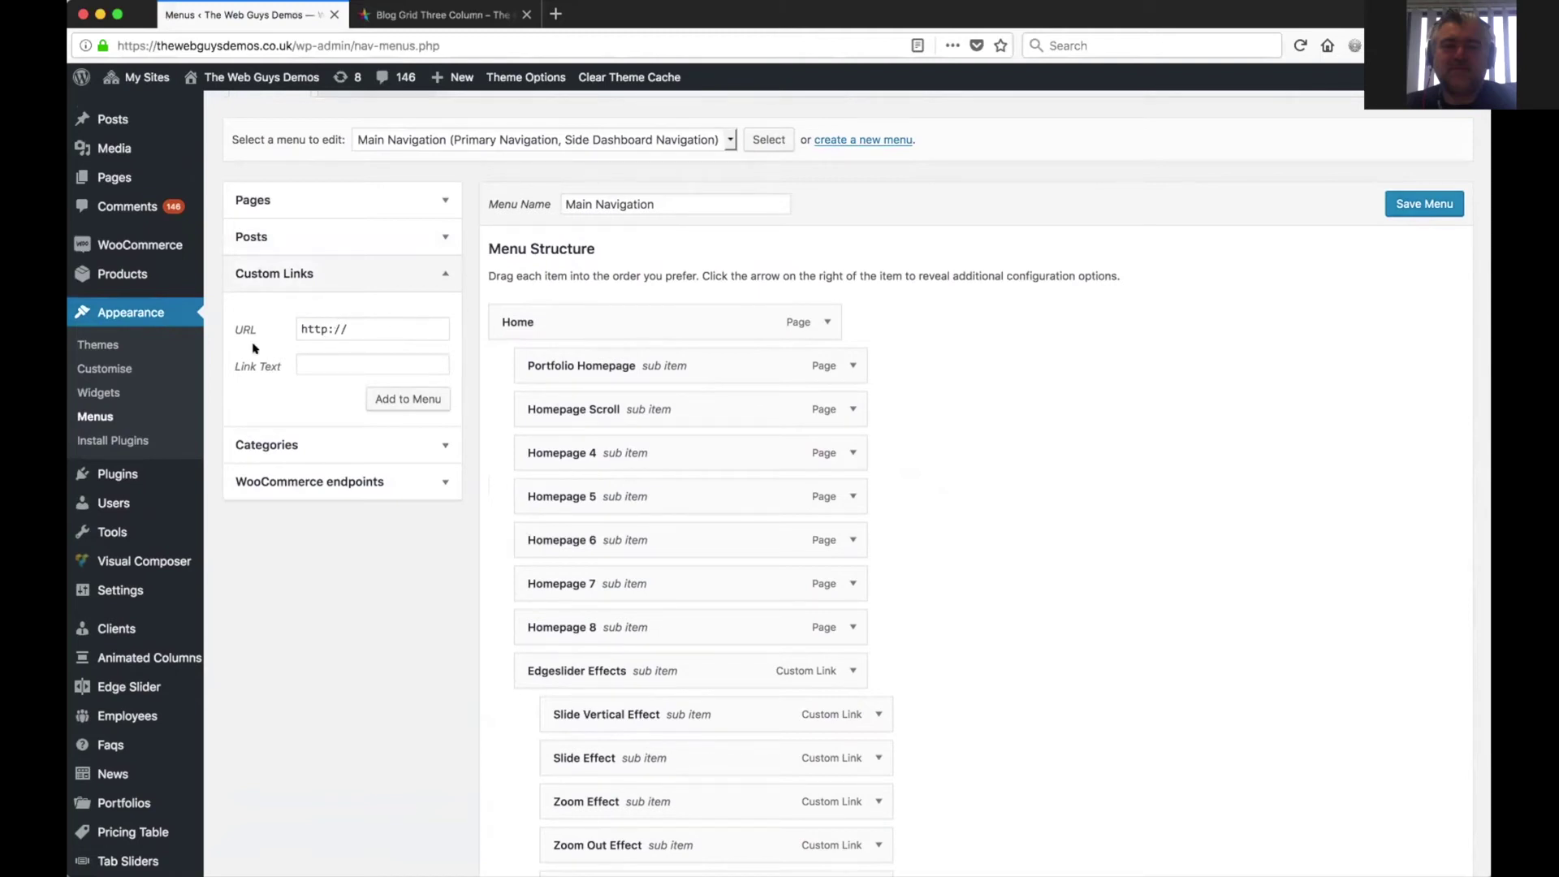
click(376, 324)
click(334, 355)
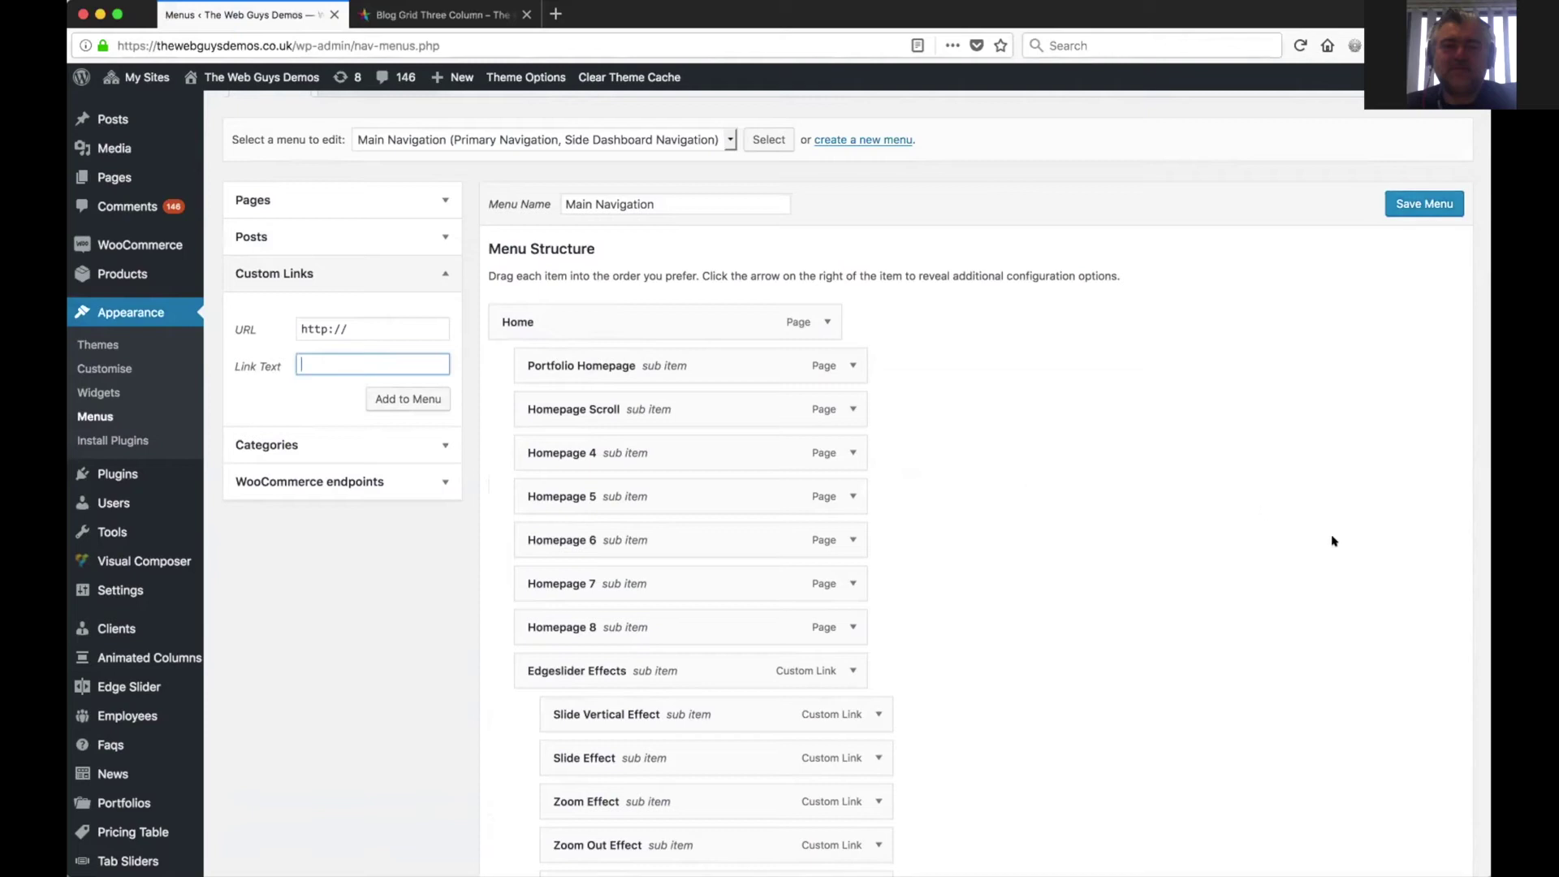
scroll(1370, 708, up, 2)
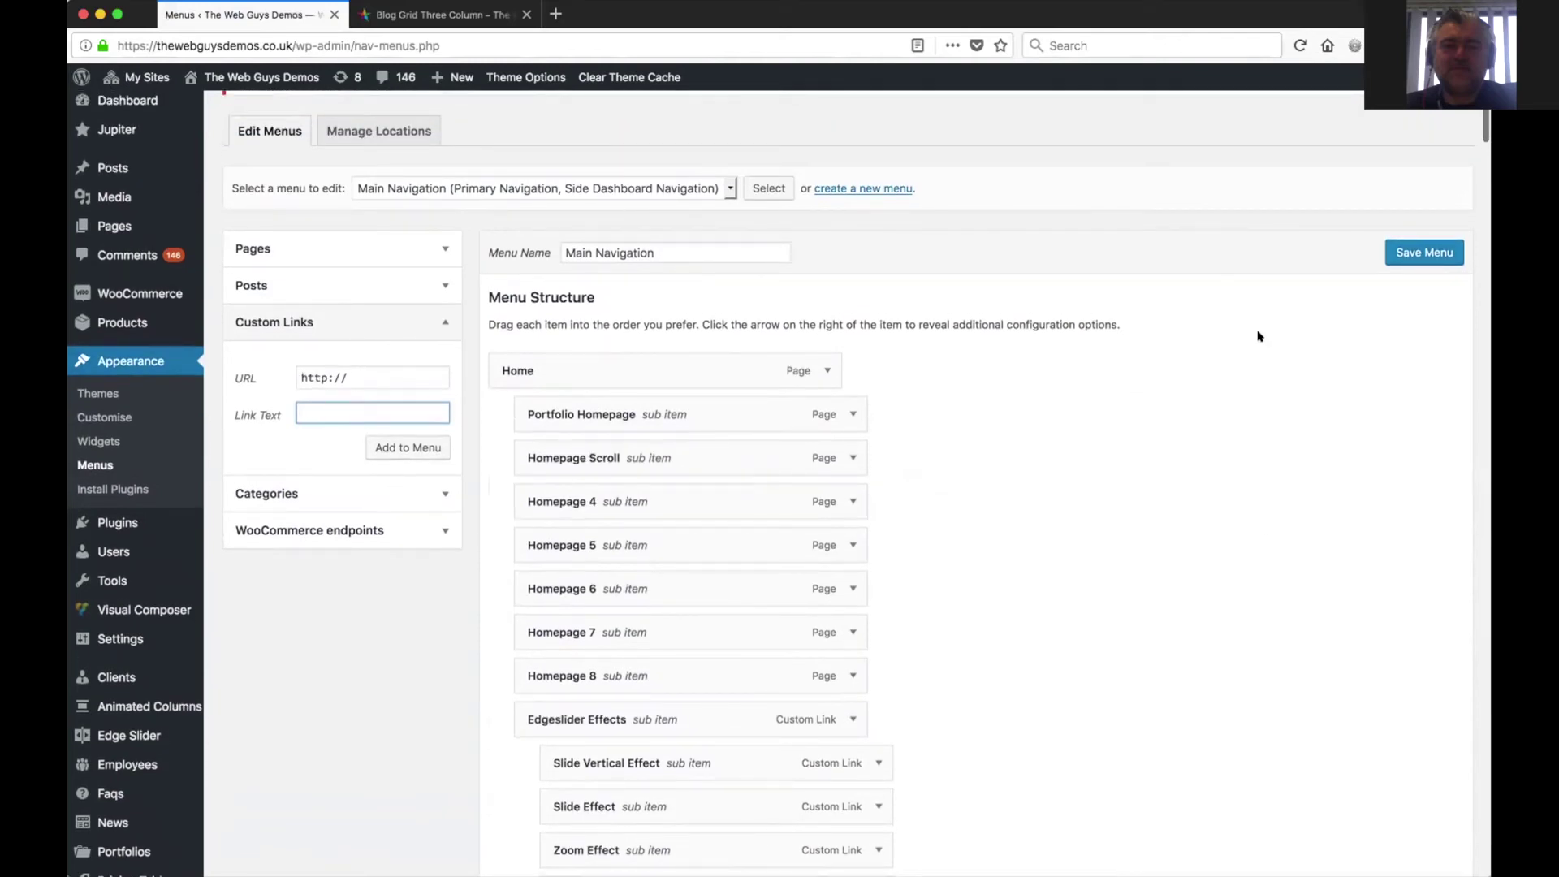
- Review the live blog page down to its footer, and open the Widgets admin page, leaving the menu editor without saving
click(449, 13)
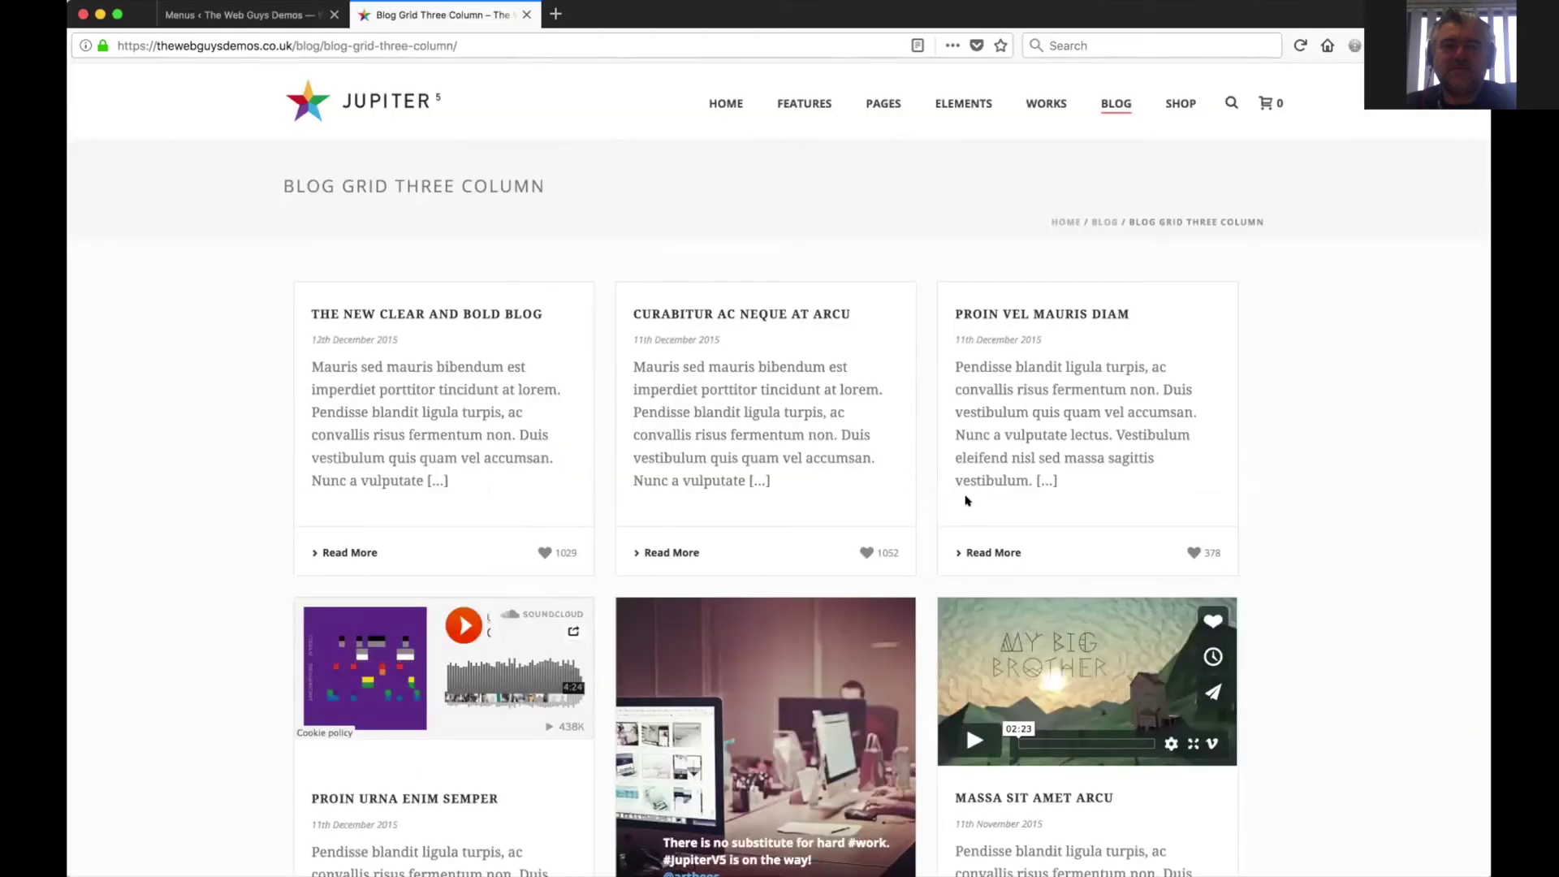
scroll(966, 500, down, 15)
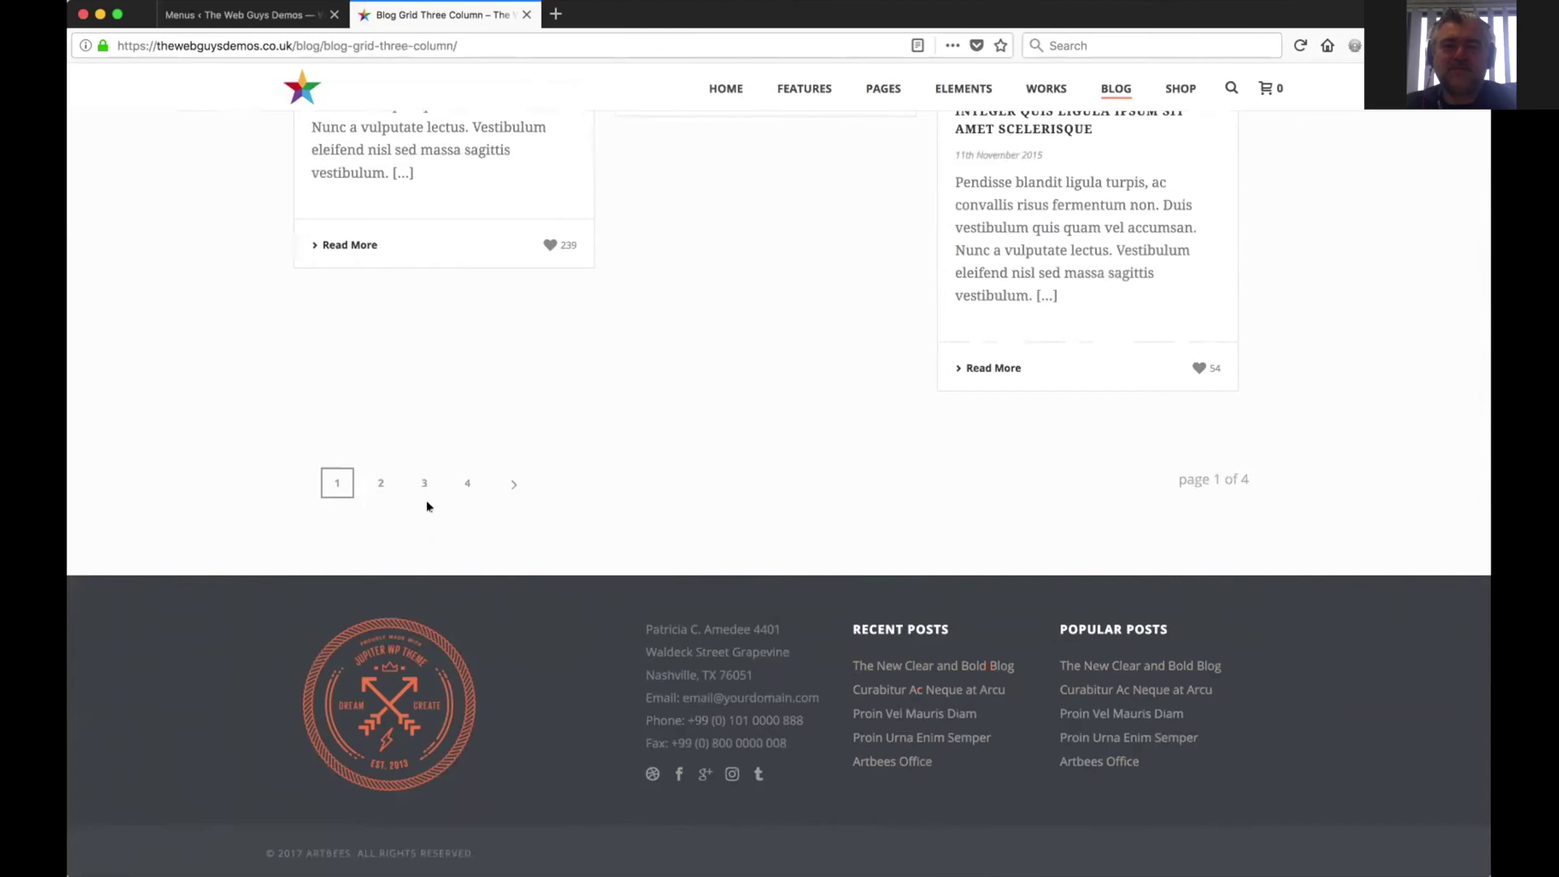
click(226, 14)
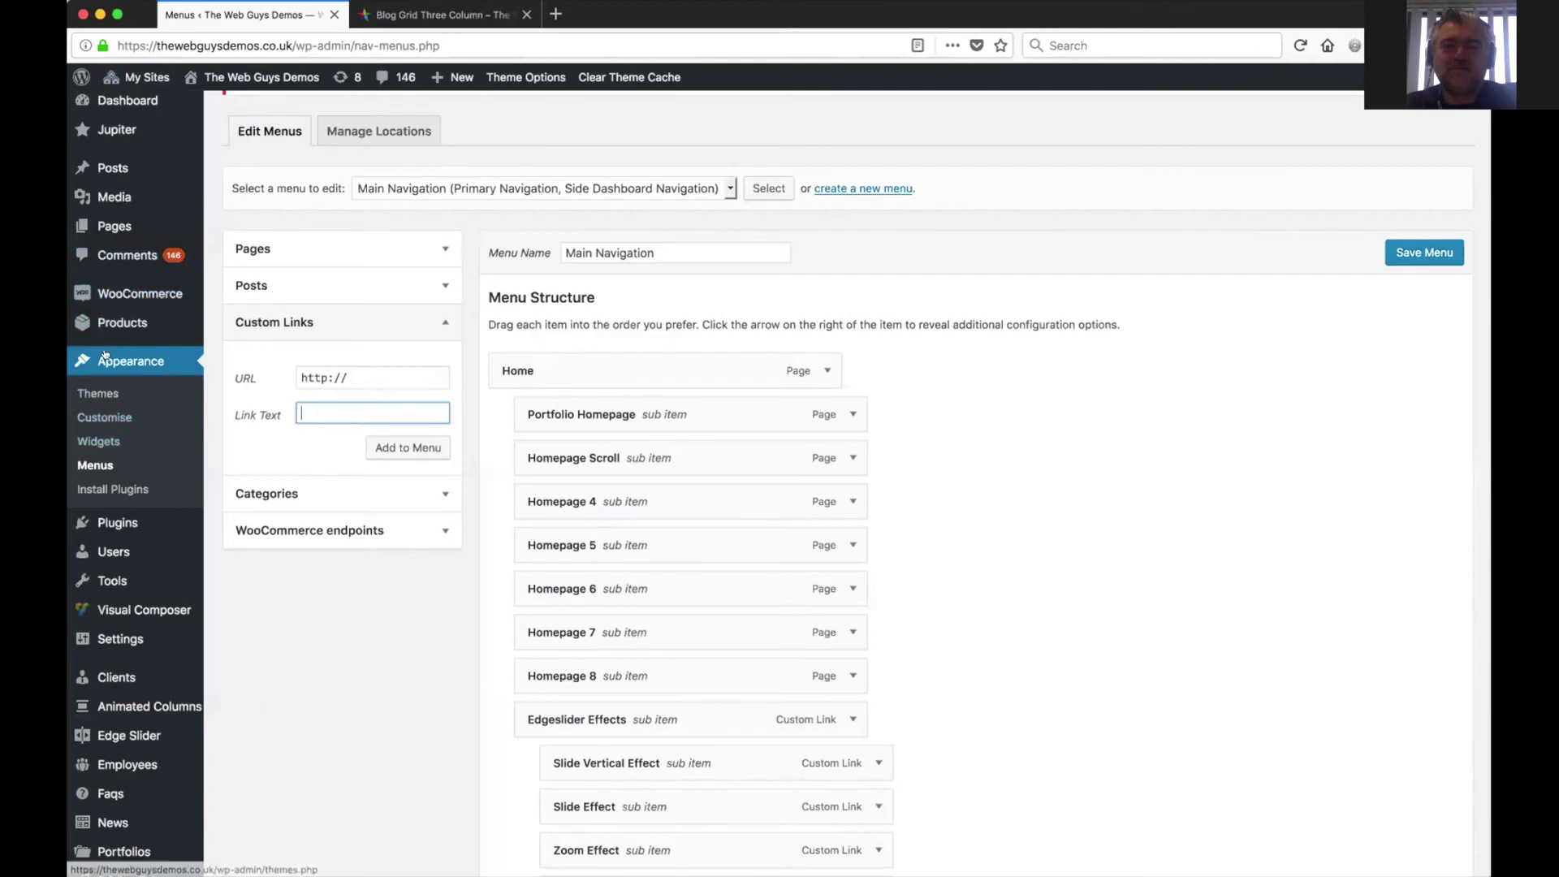
click(96, 442)
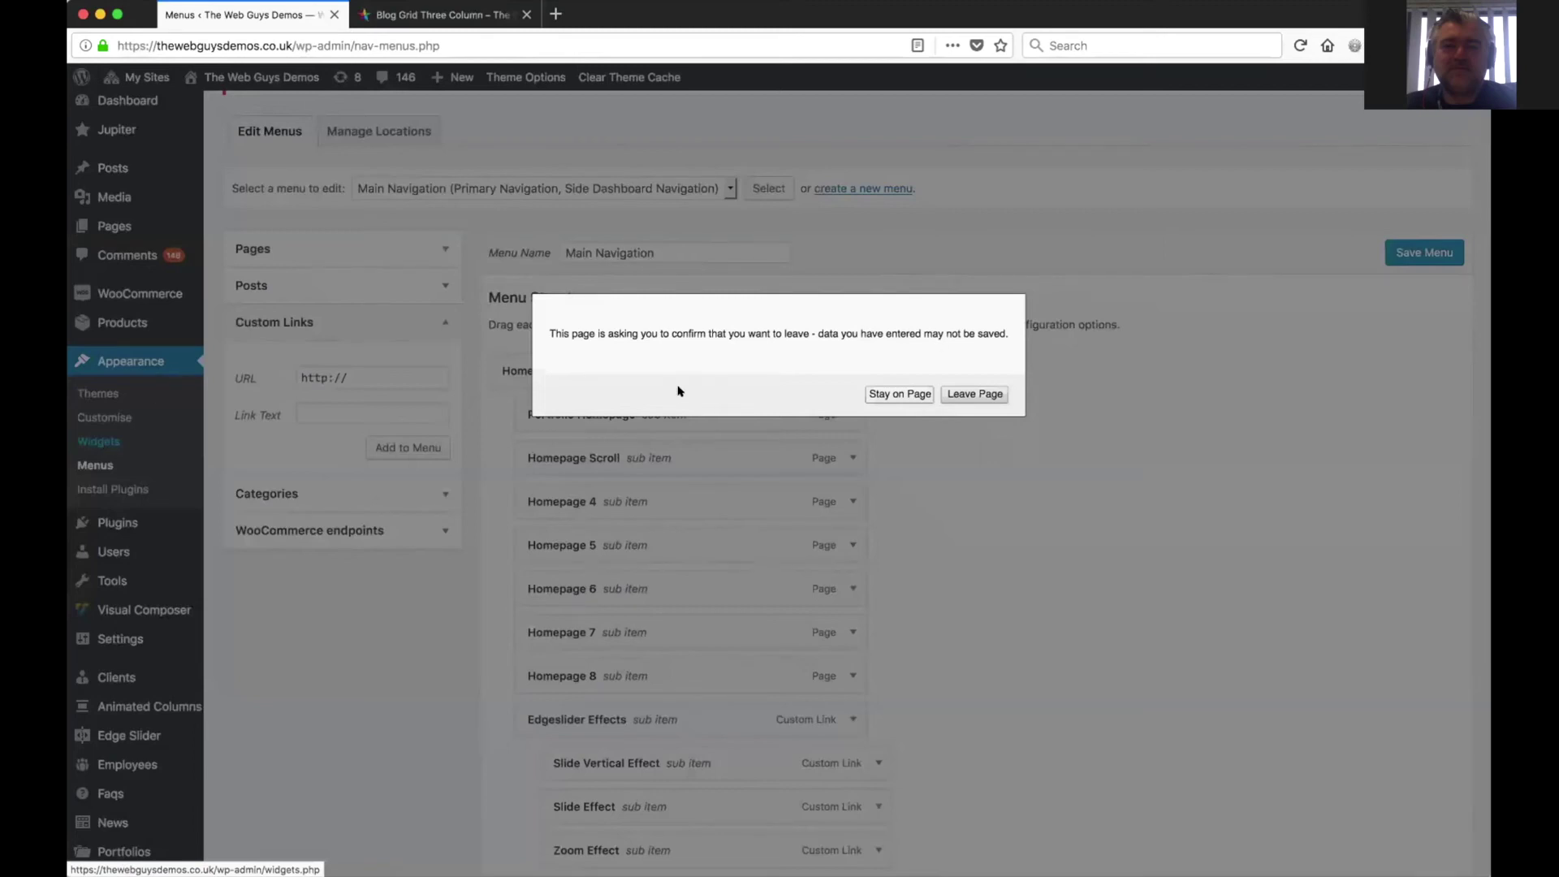
click(966, 394)
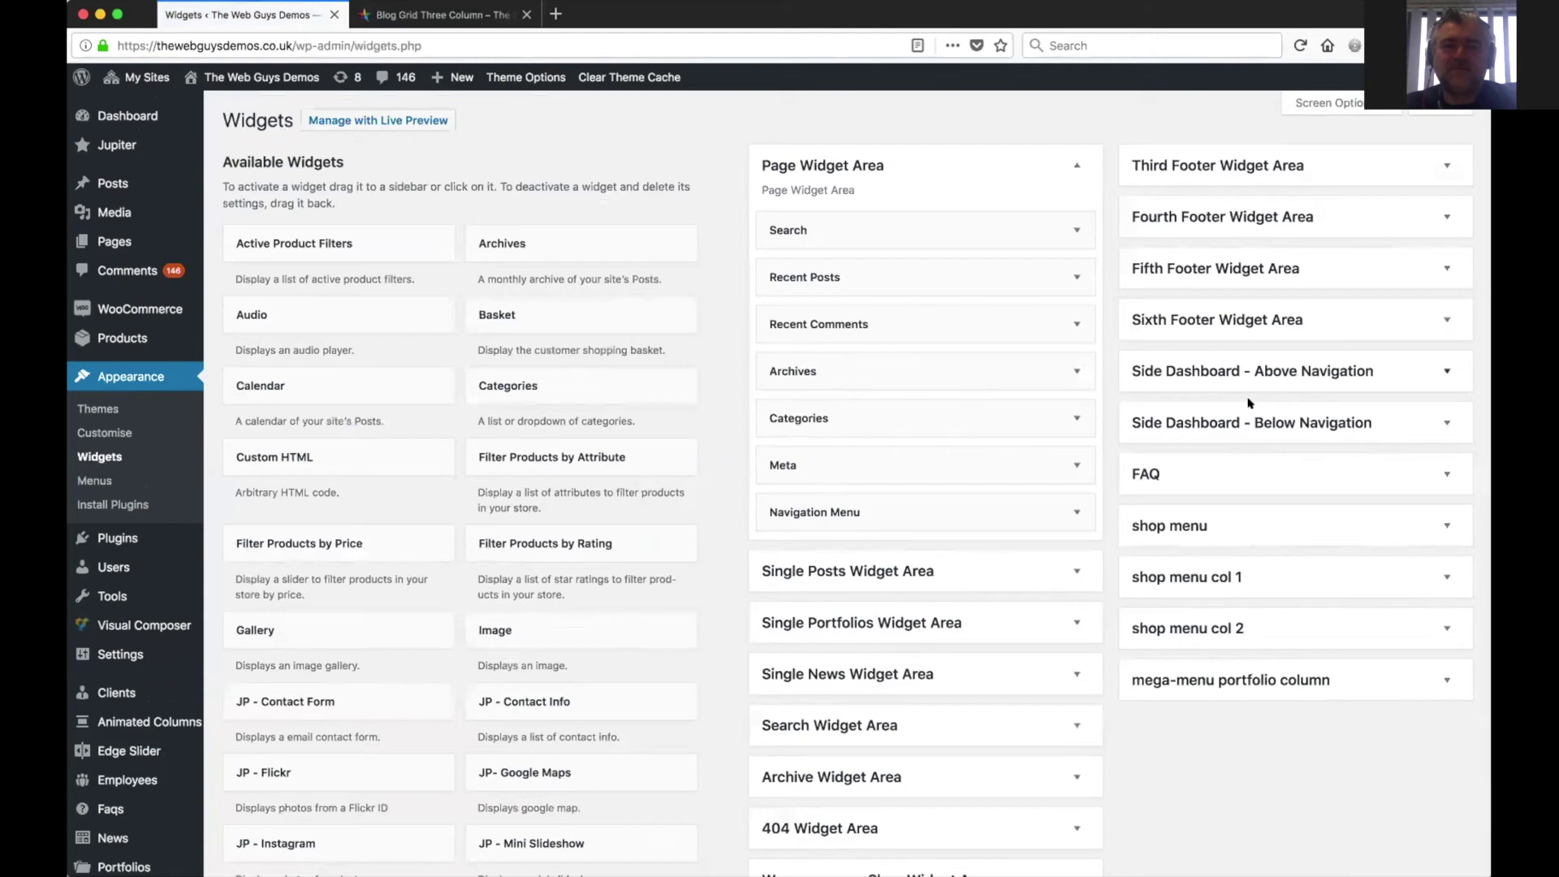
- Examine the available widgets and the list of widget areas, and collapse the Page Widget Area
scroll(1142, 656, down, 5)
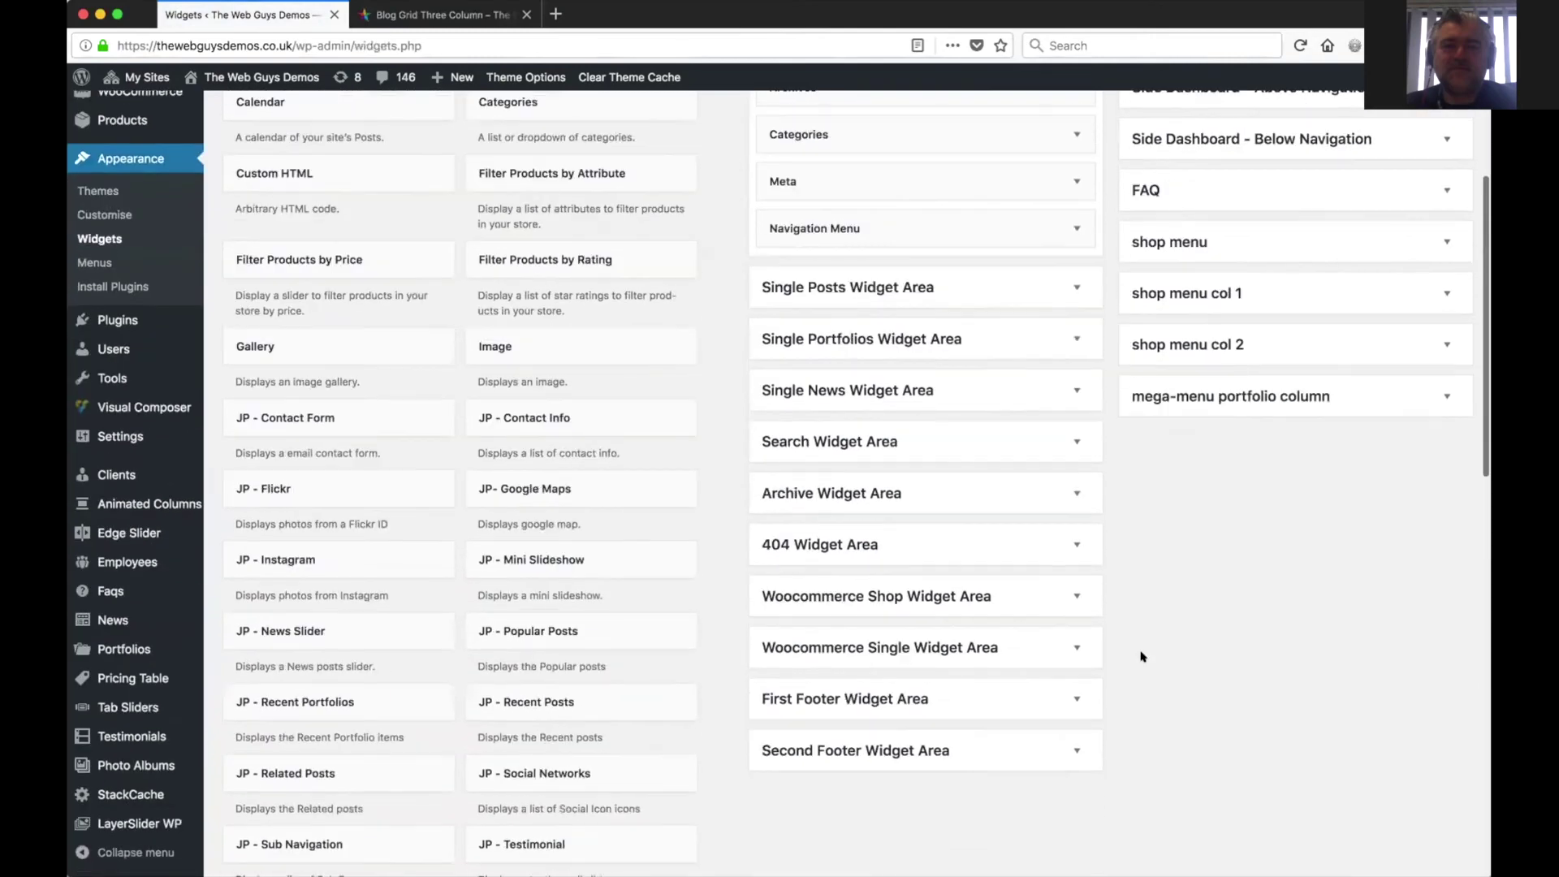
scroll(1141, 656, up, 1)
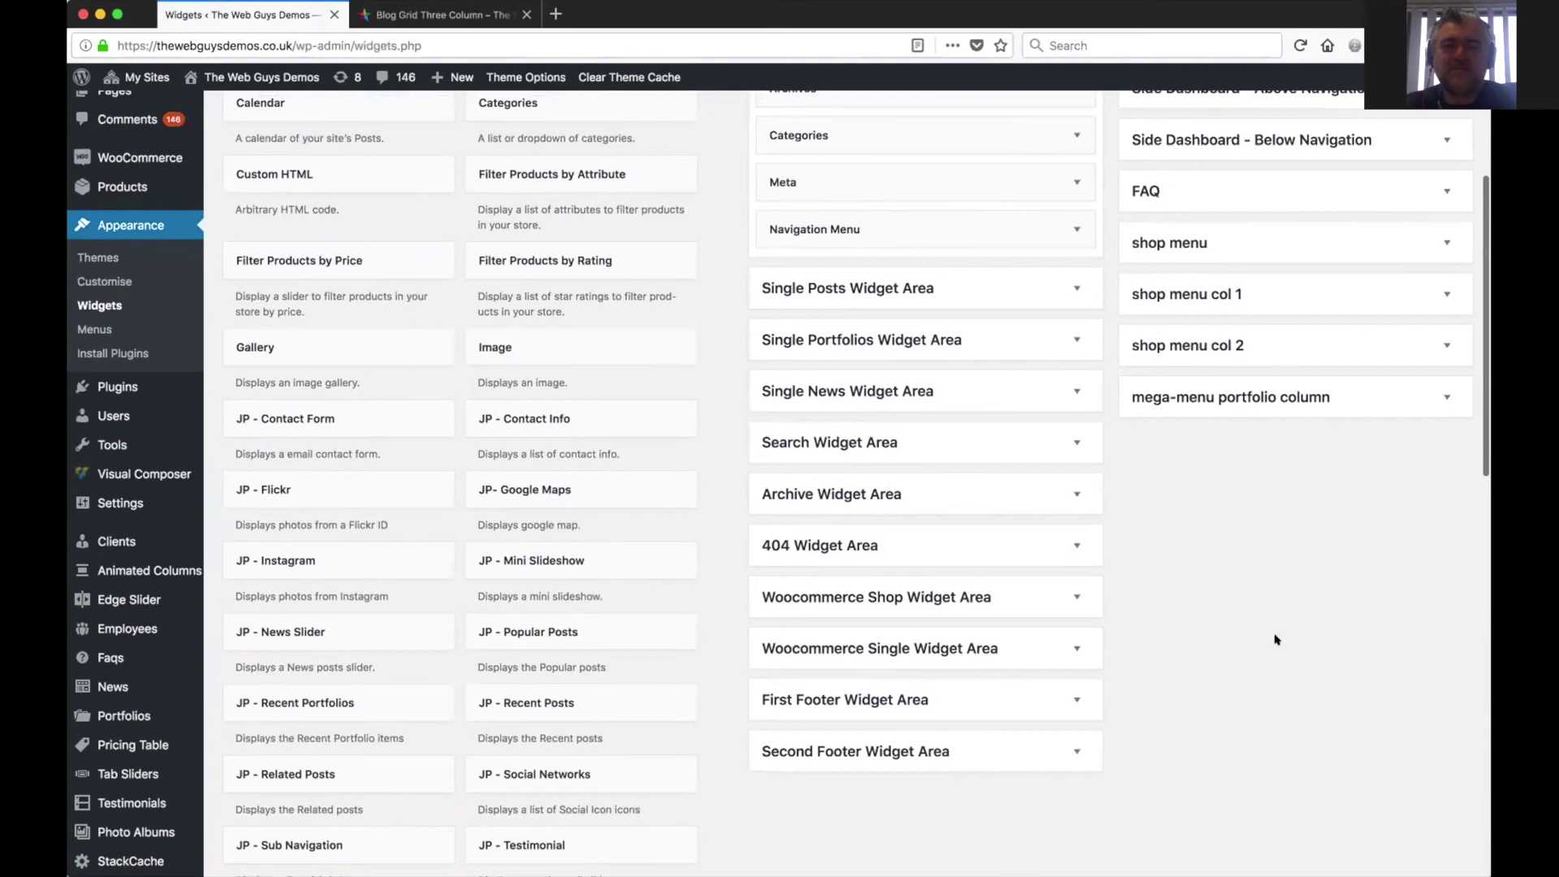
scroll(1250, 607, up, 4)
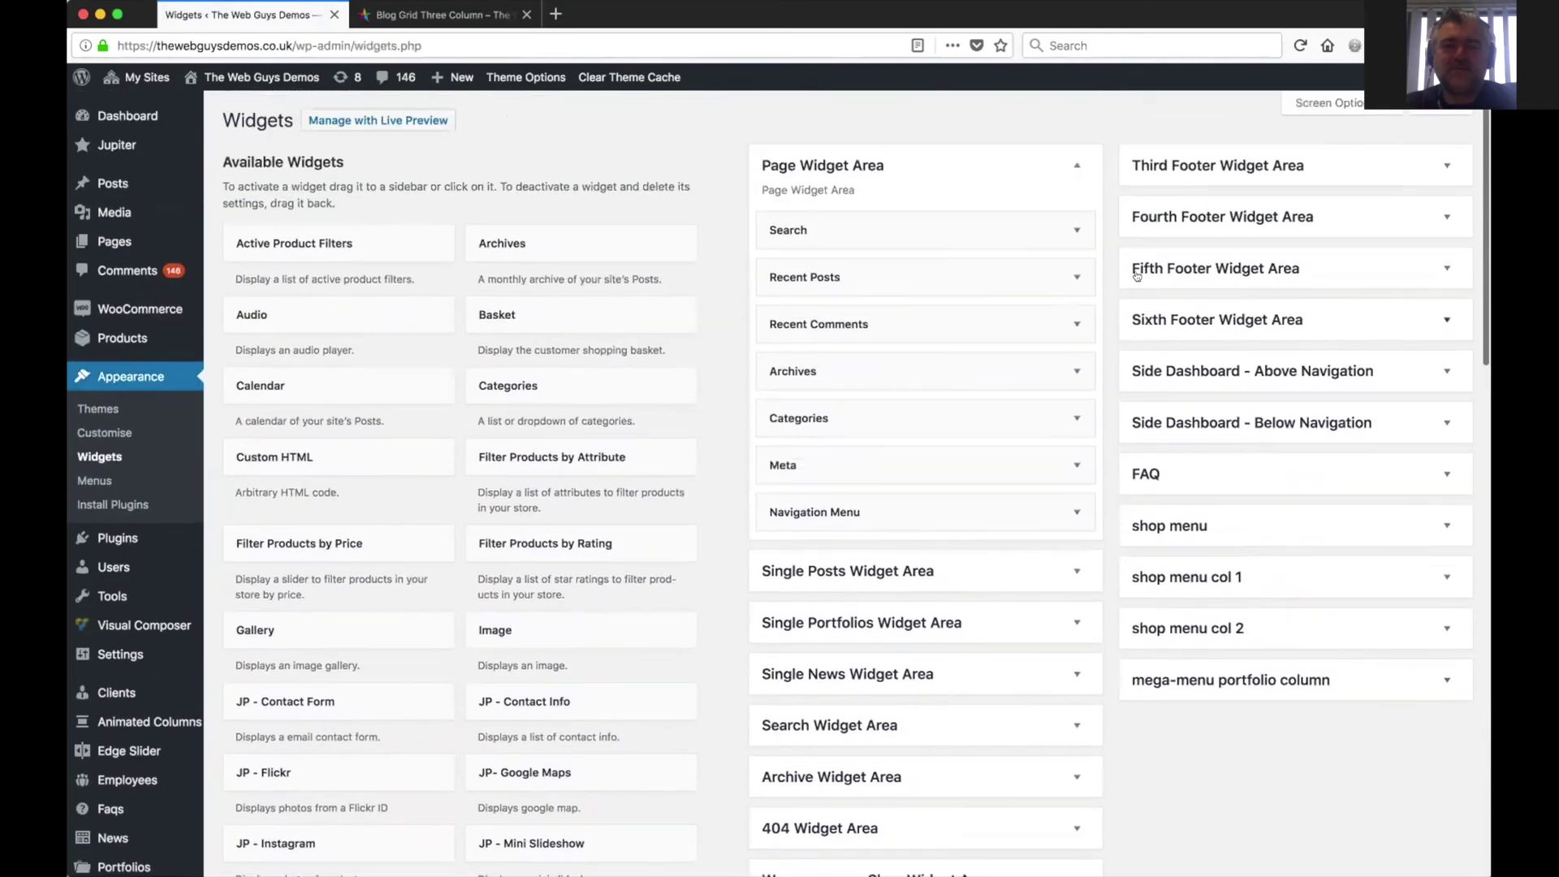
click(1075, 163)
click(1075, 163)
click(1075, 163)
click(1075, 164)
click(1075, 164)
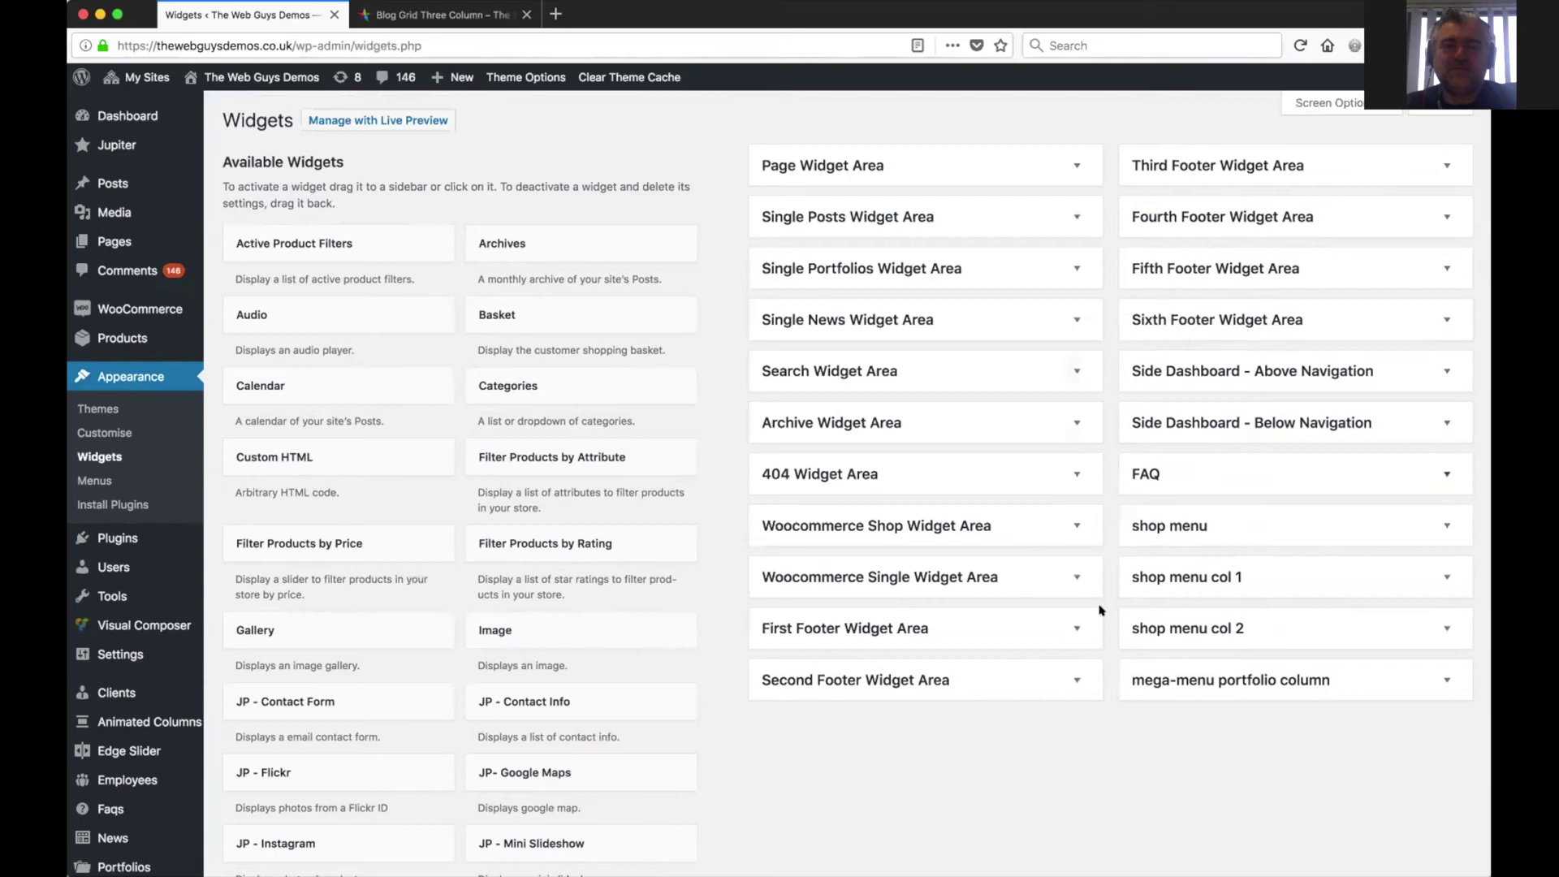
- Examine the Text widget's content in the First Footer Widget Area, and collapse both the widget and the area
click(1073, 628)
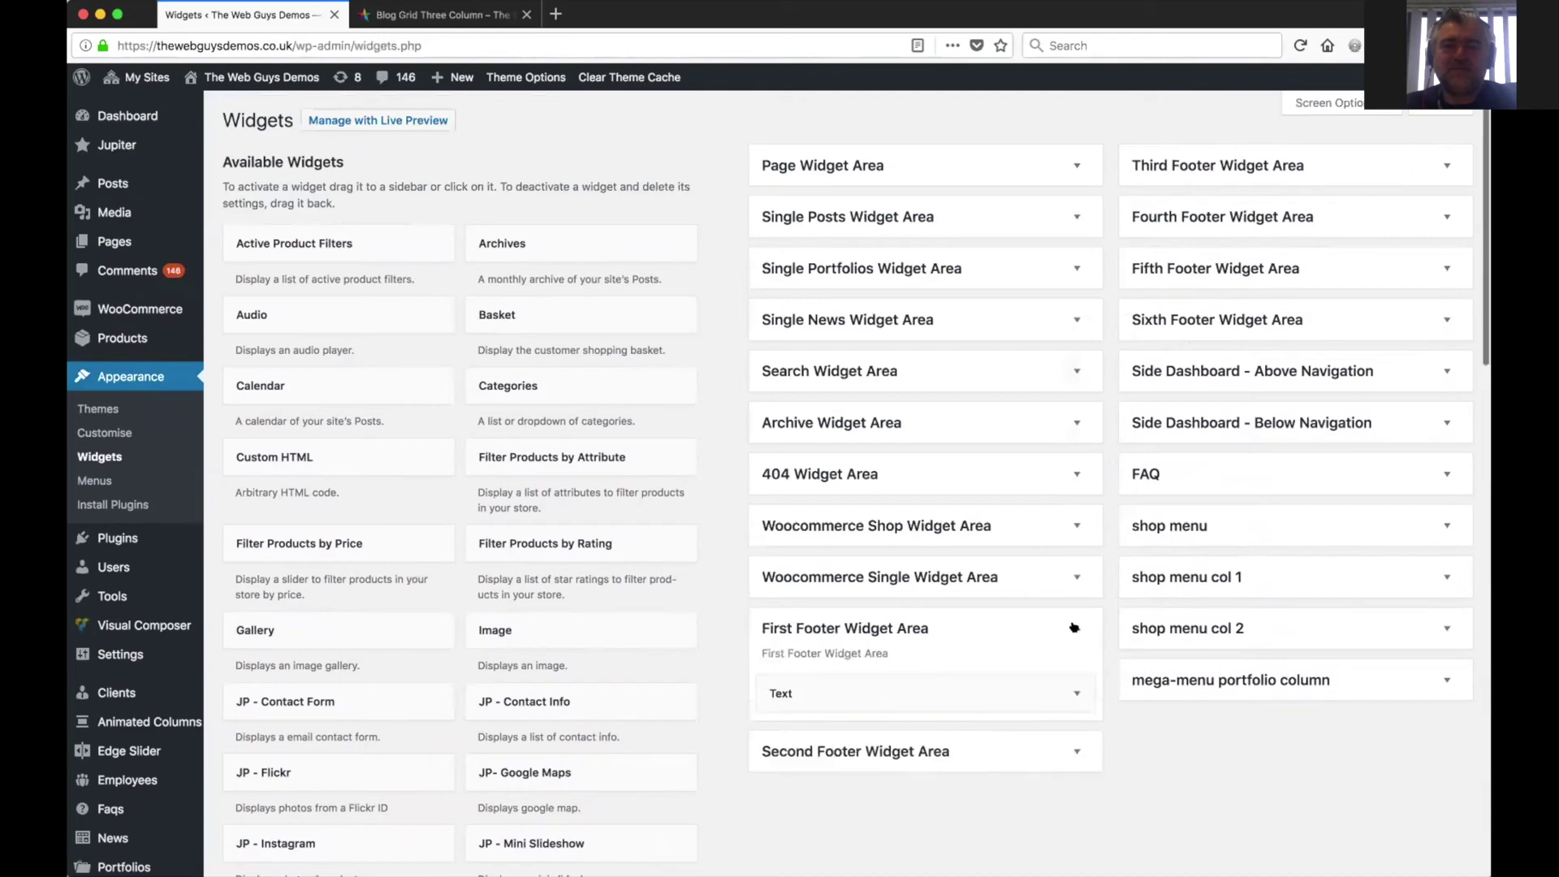
click(1074, 693)
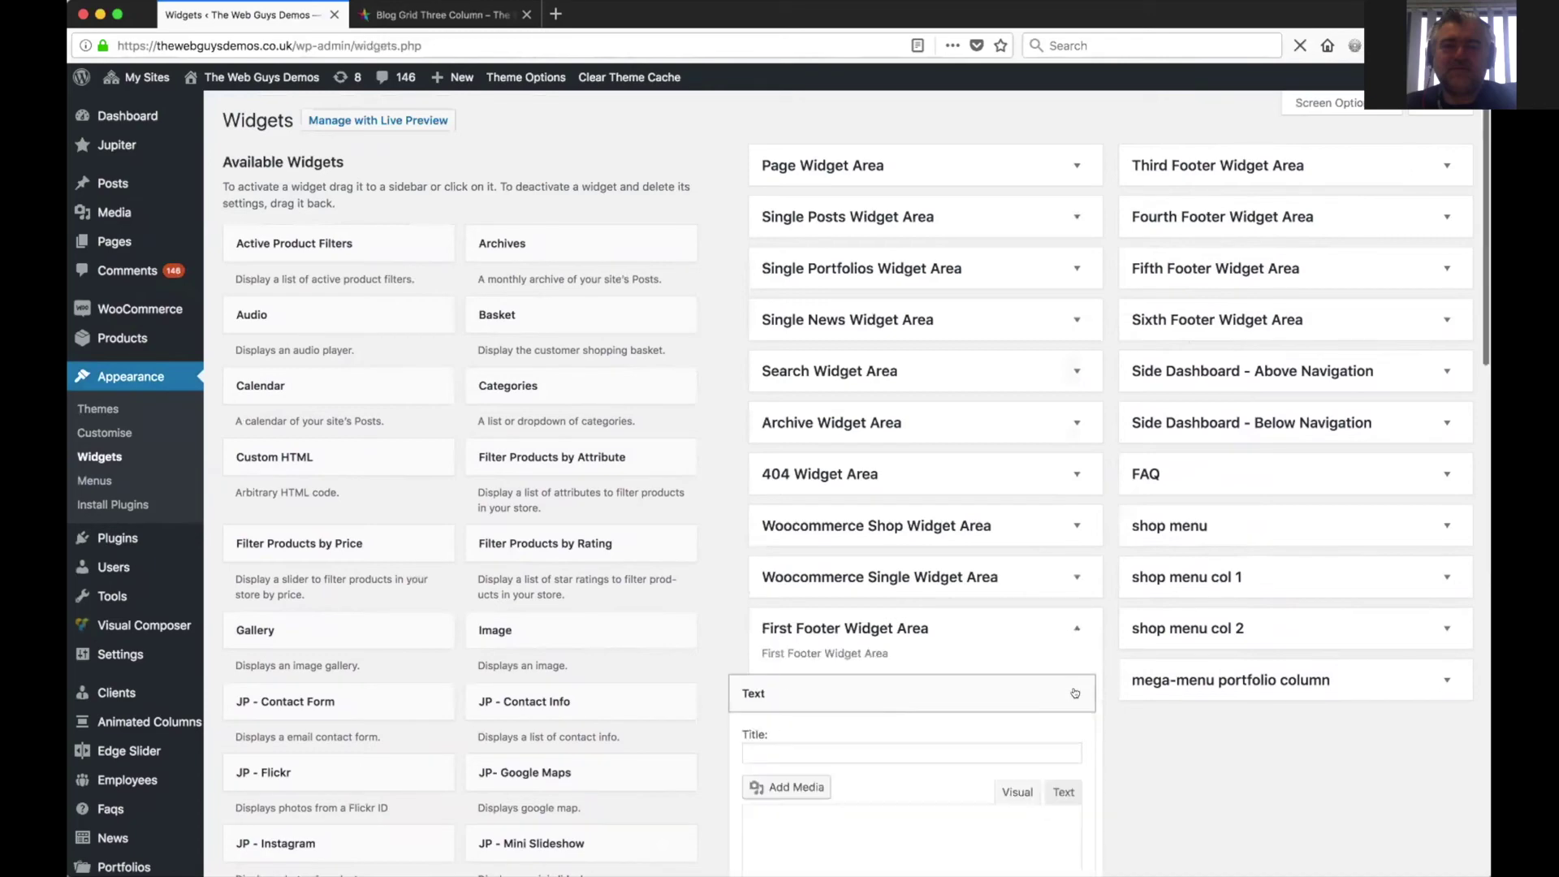
scroll(992, 731, down, 4)
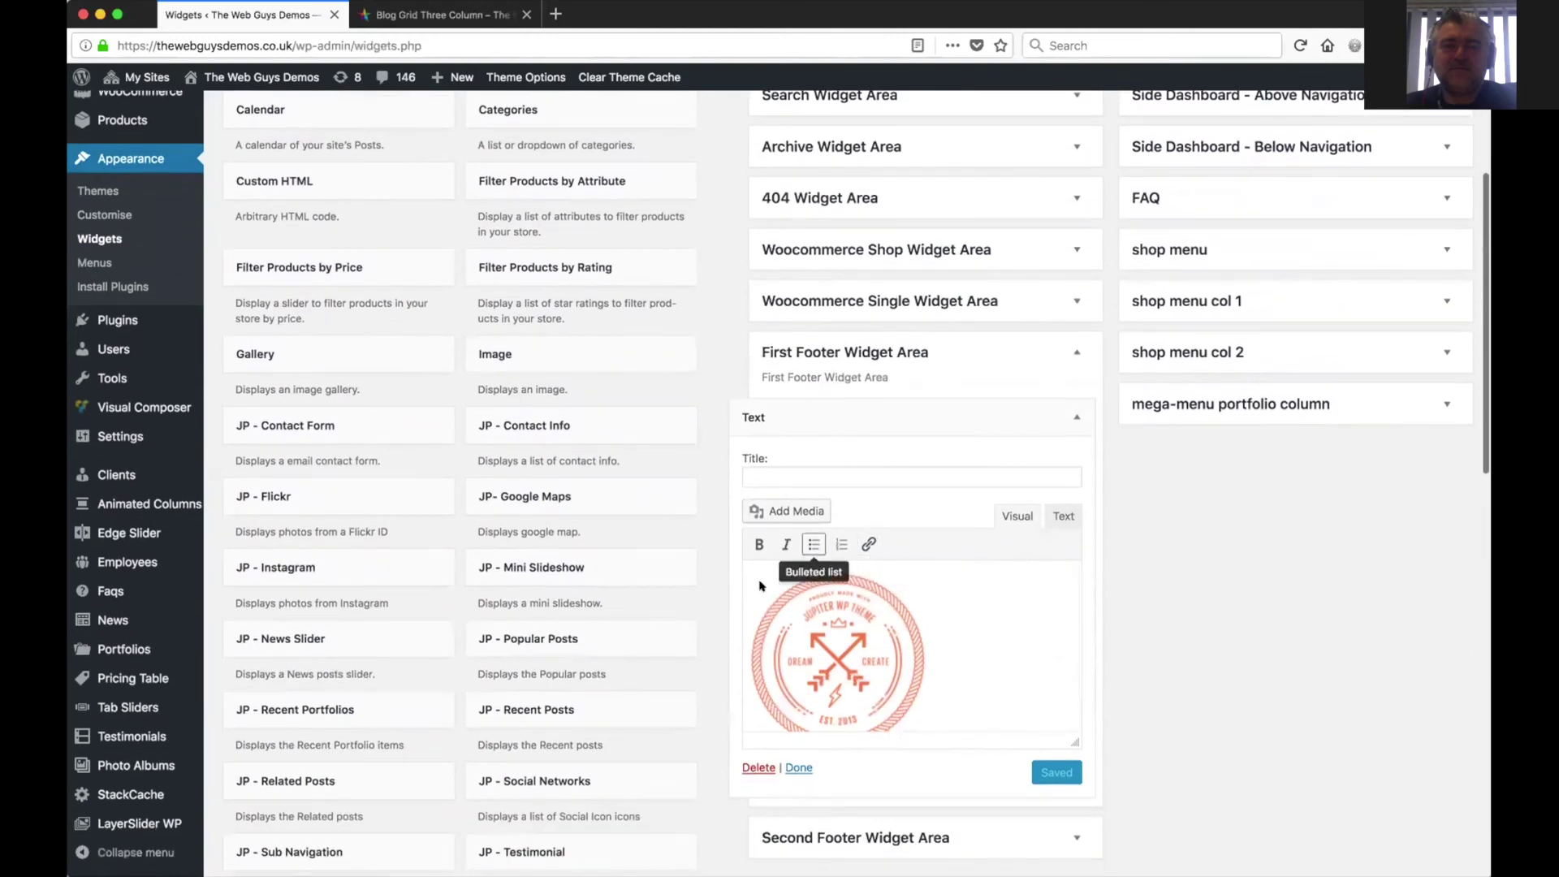
click(1075, 419)
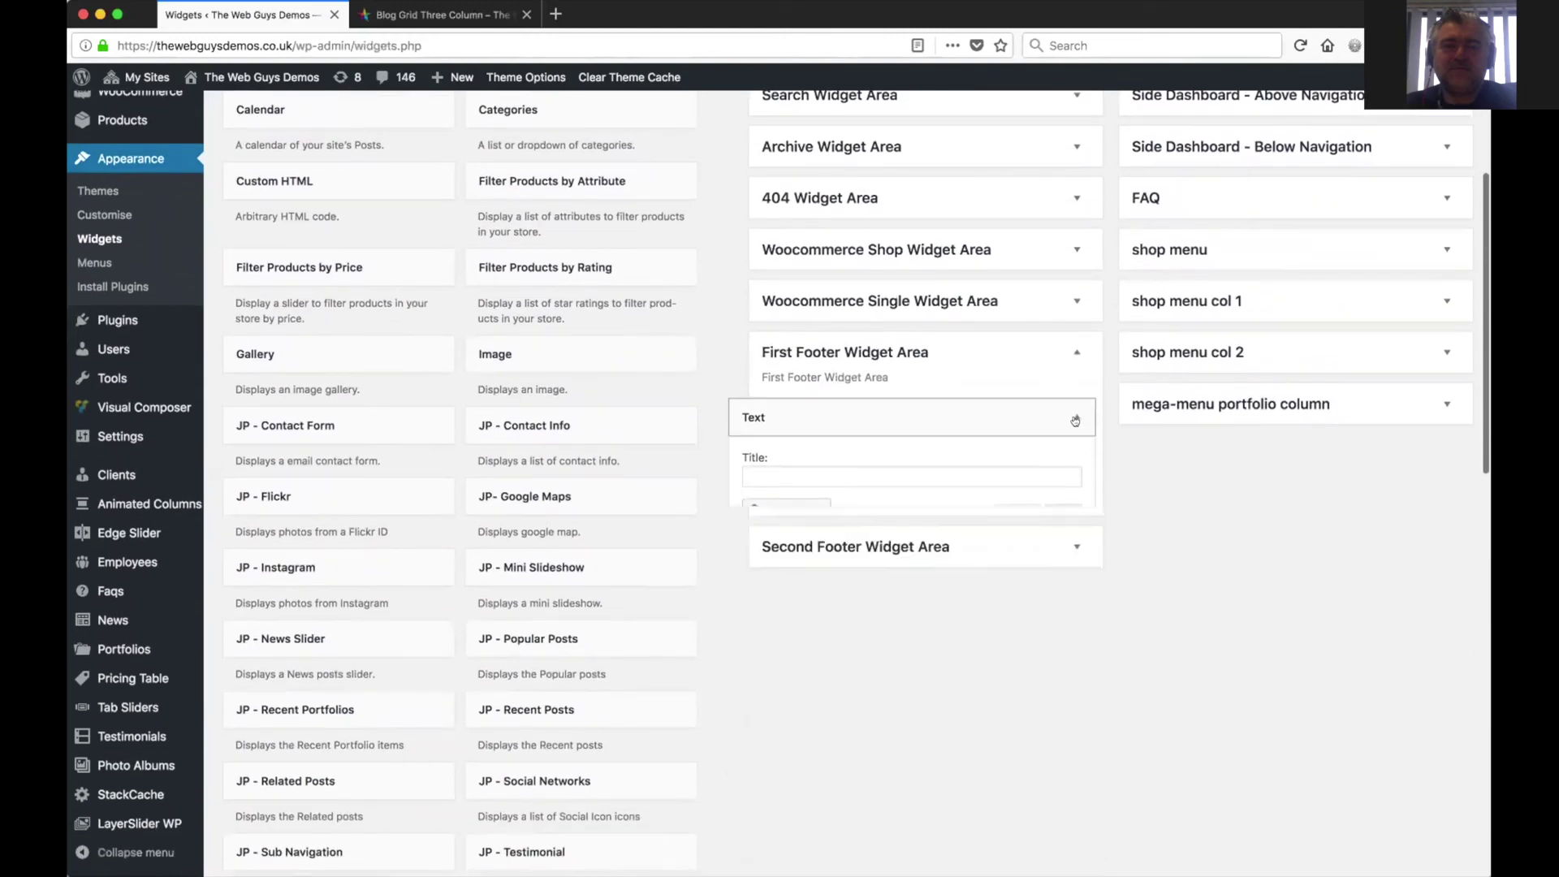
click(1076, 352)
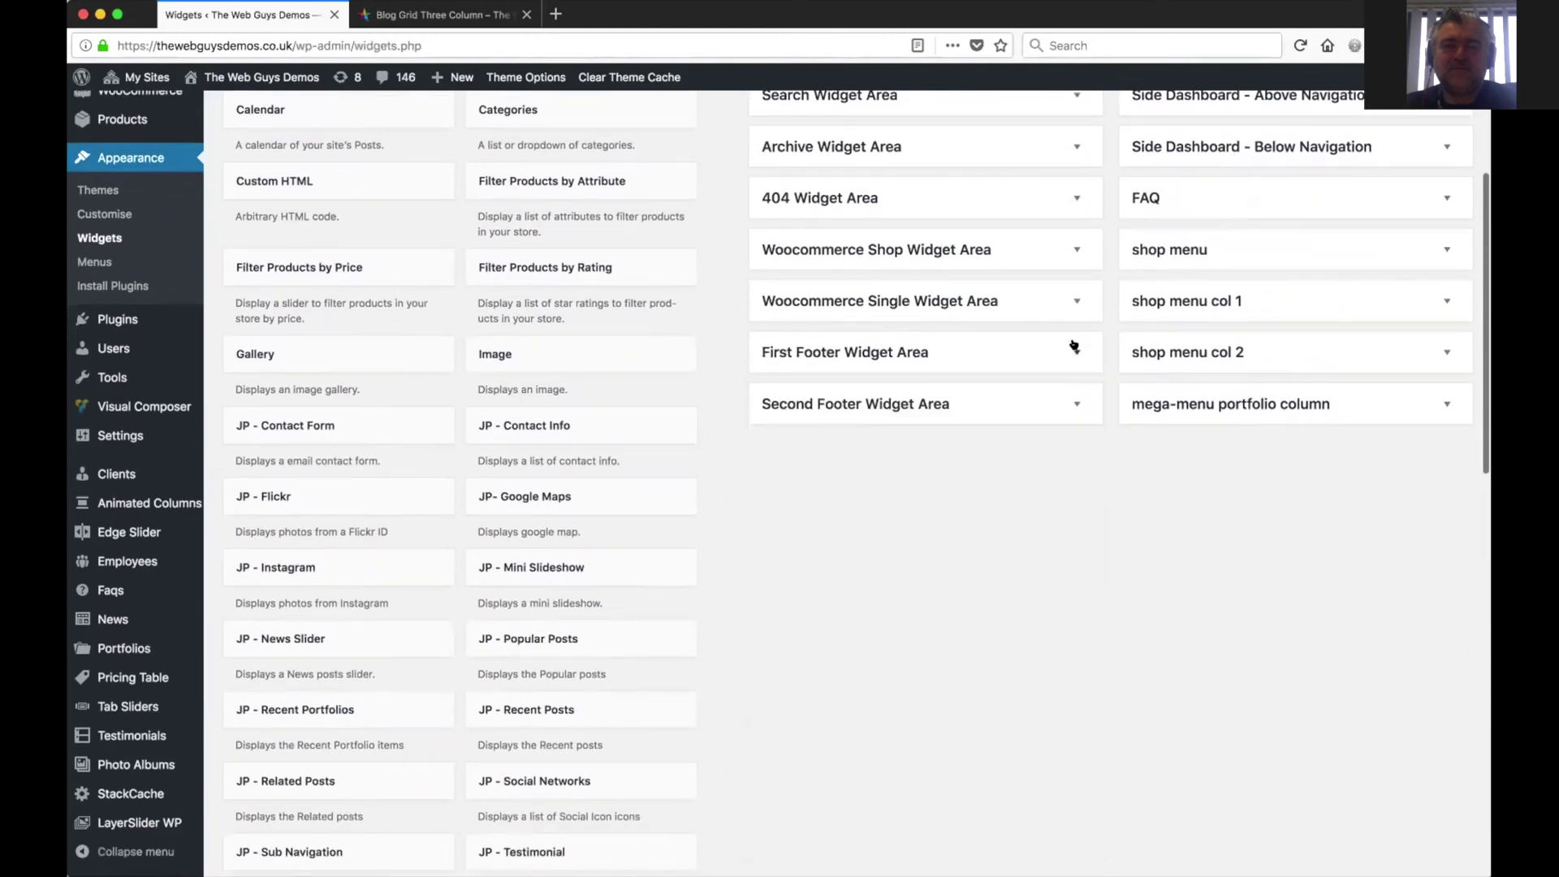
- Expand the Second Footer Widget Area, examine its Text widget's contact details, and collapse that widget
click(1074, 401)
click(1075, 468)
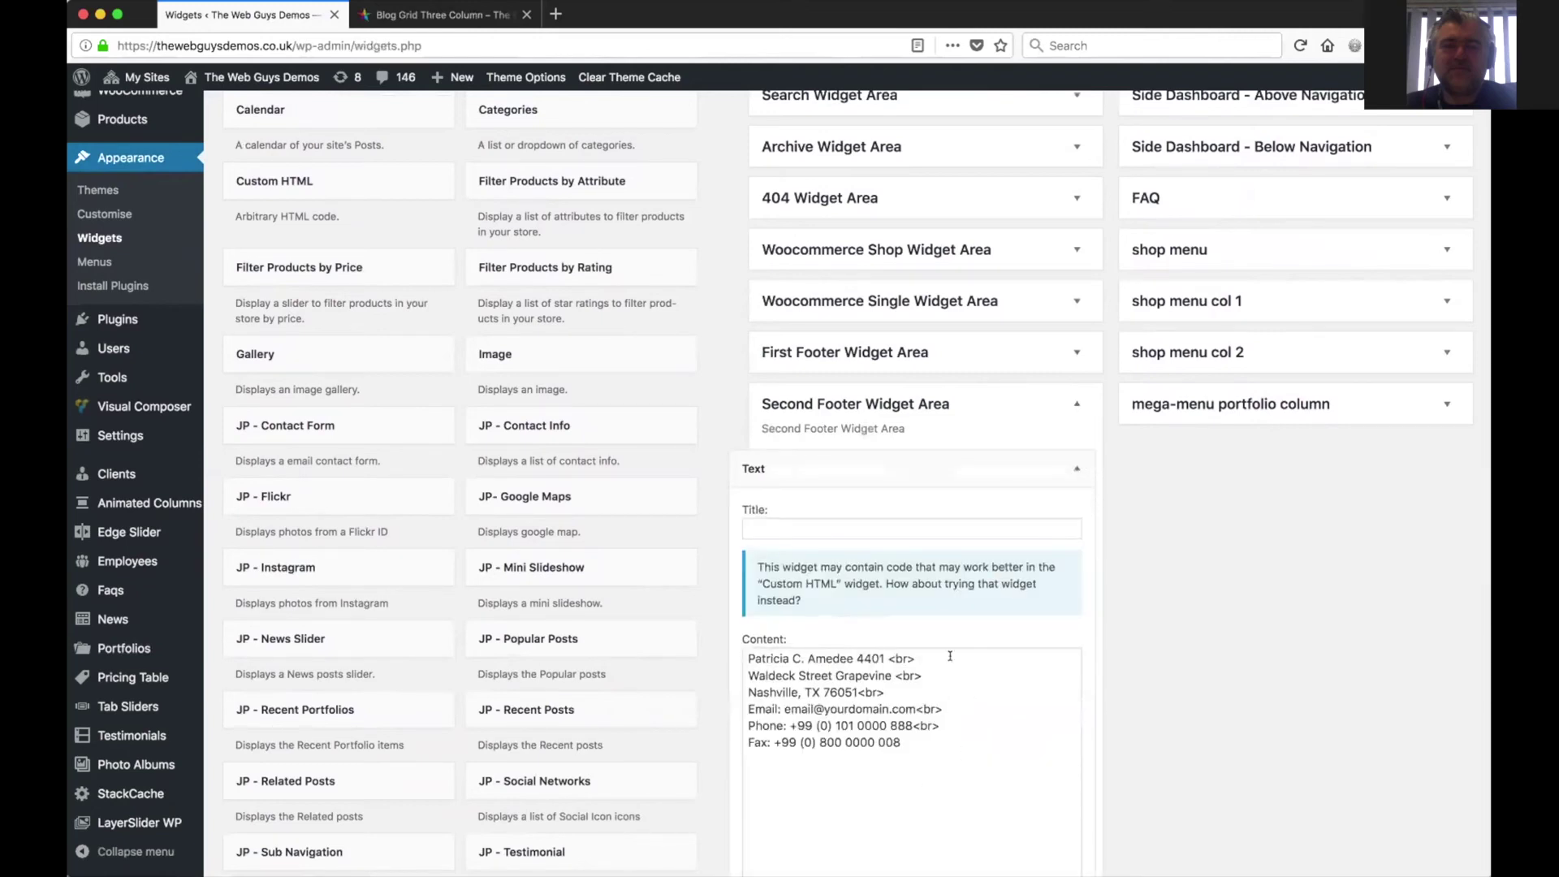
click(1070, 469)
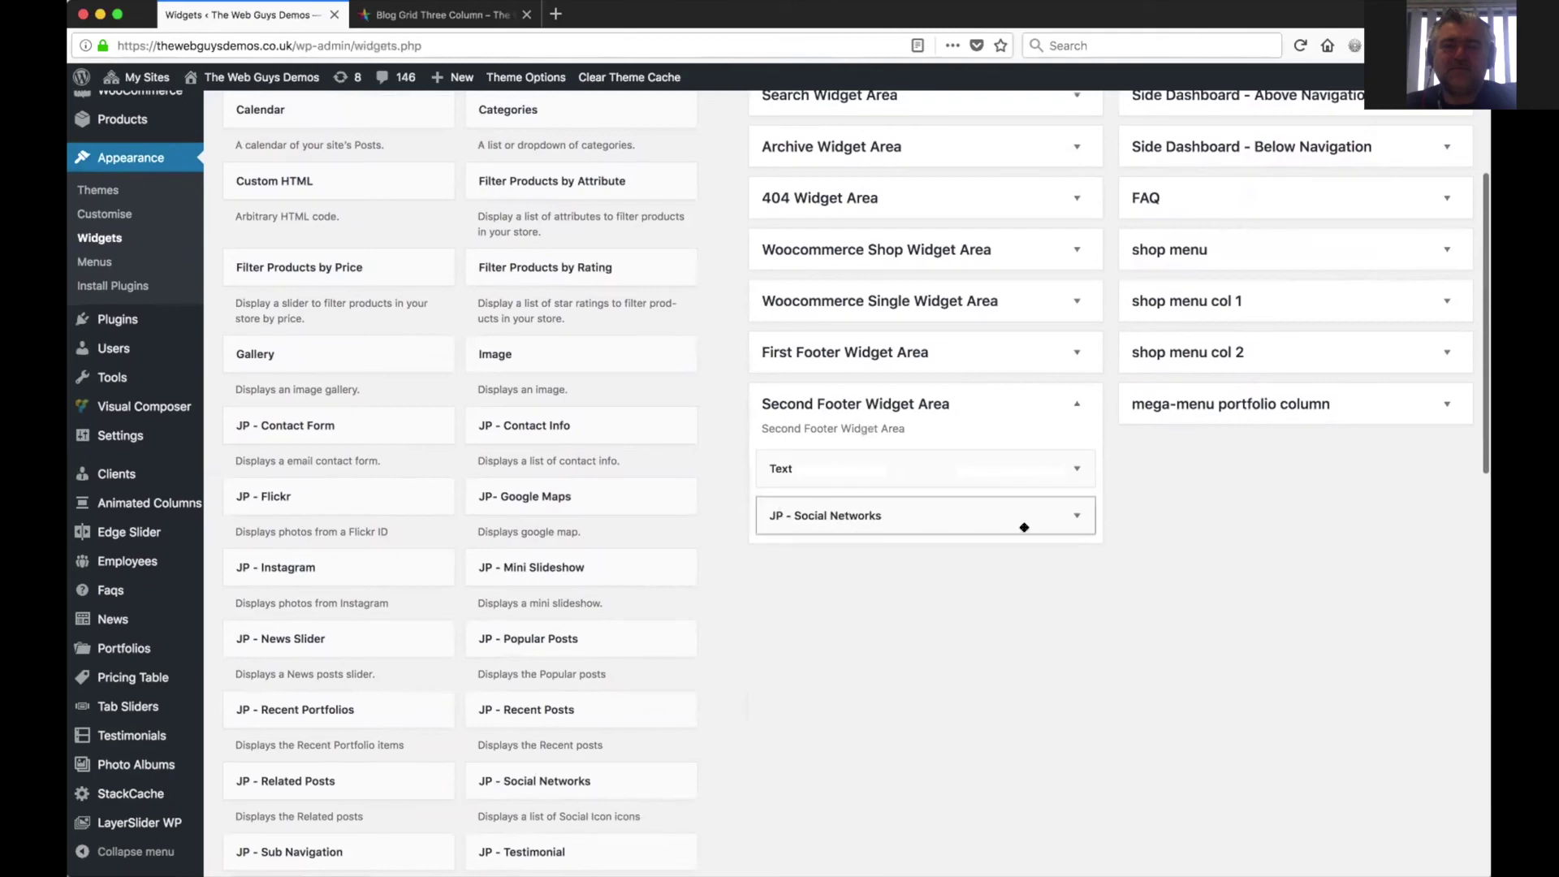
- Examine the JP - Social Networks widget's style, colour and site URL settings in the Second Footer Widget Area, and collapse it
click(1074, 517)
scroll(967, 690, down, 3)
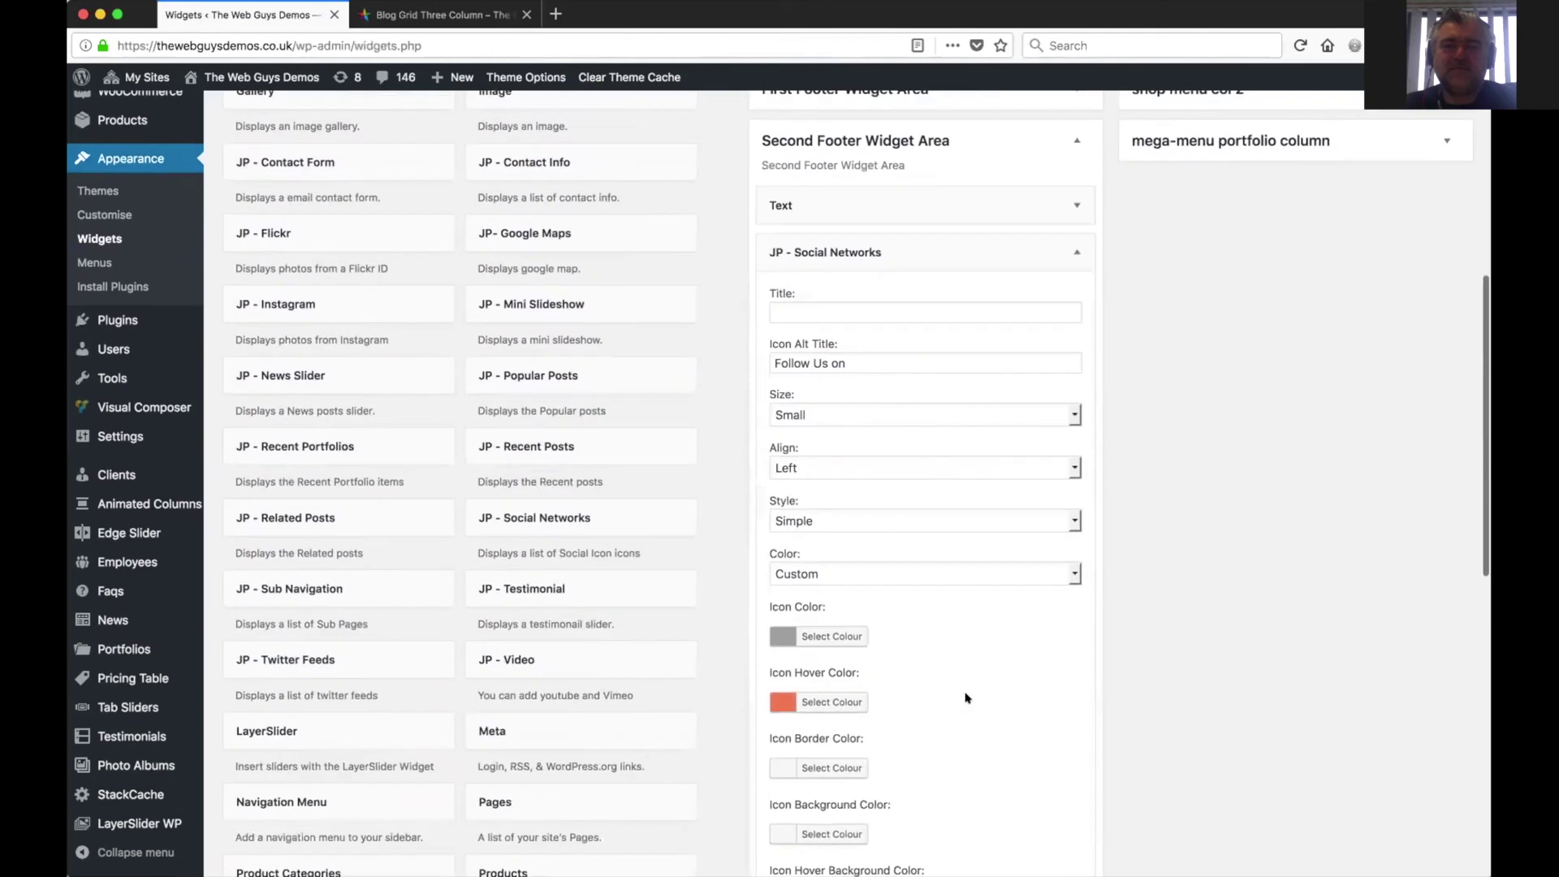
scroll(967, 697, down, 8)
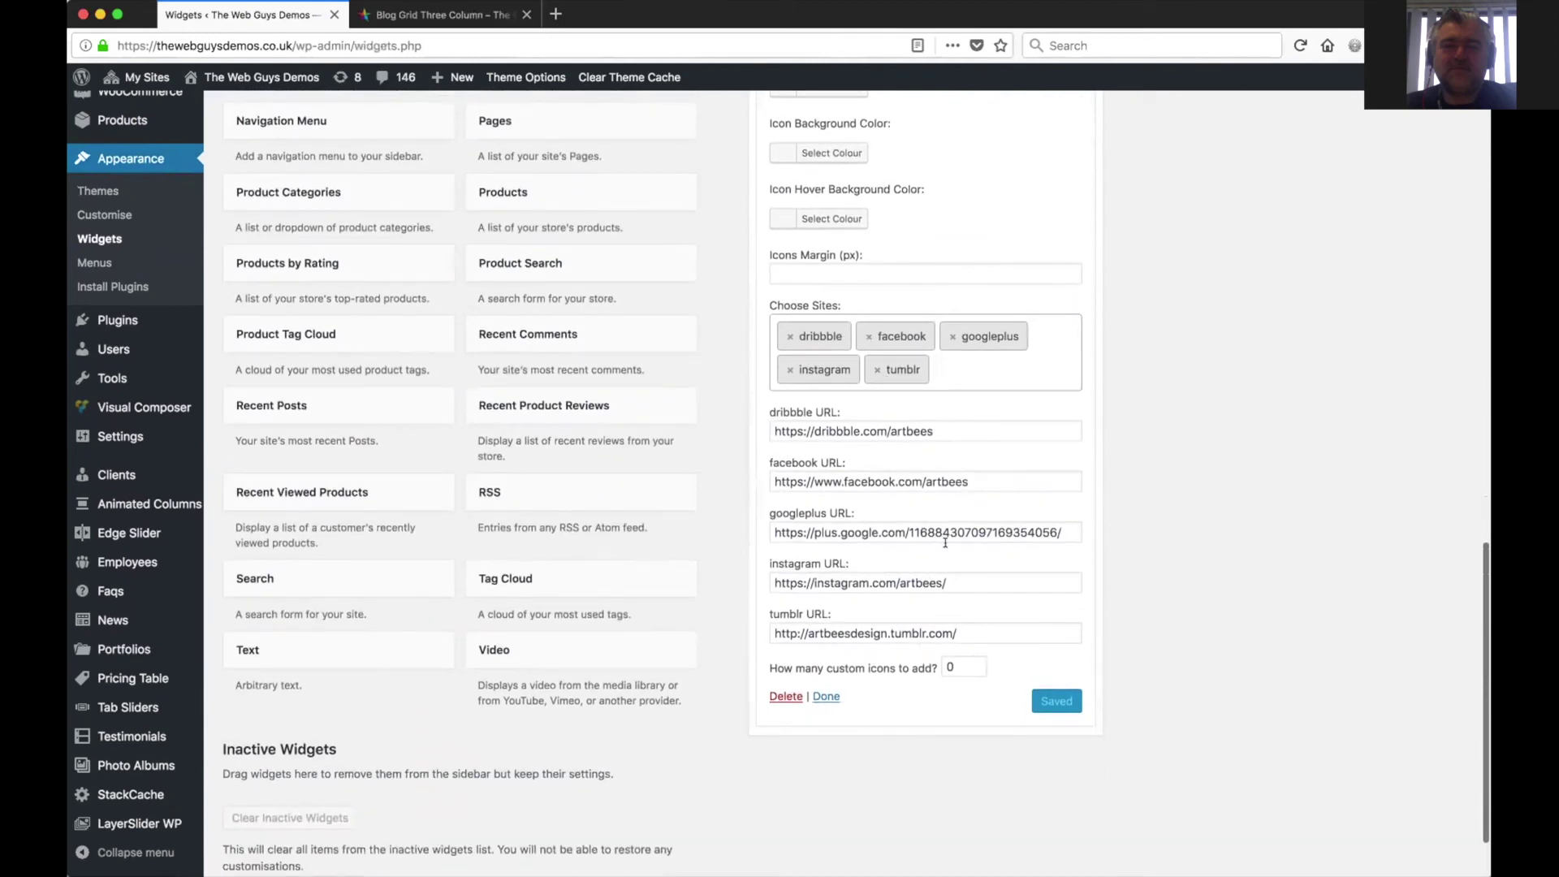
scroll(991, 257, up, 6)
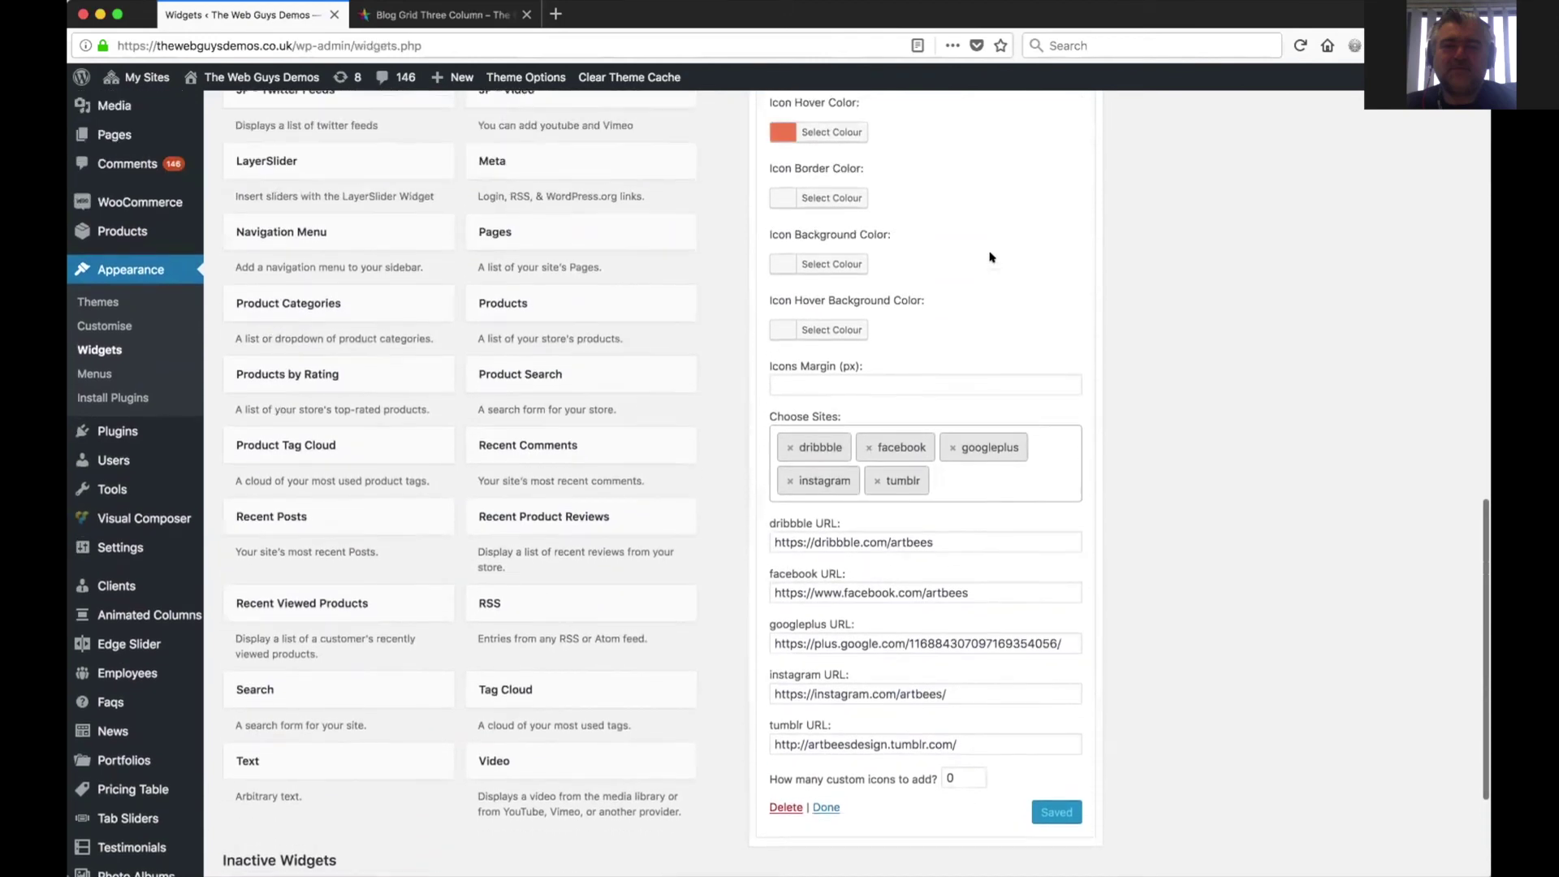
scroll(991, 256, up, 3)
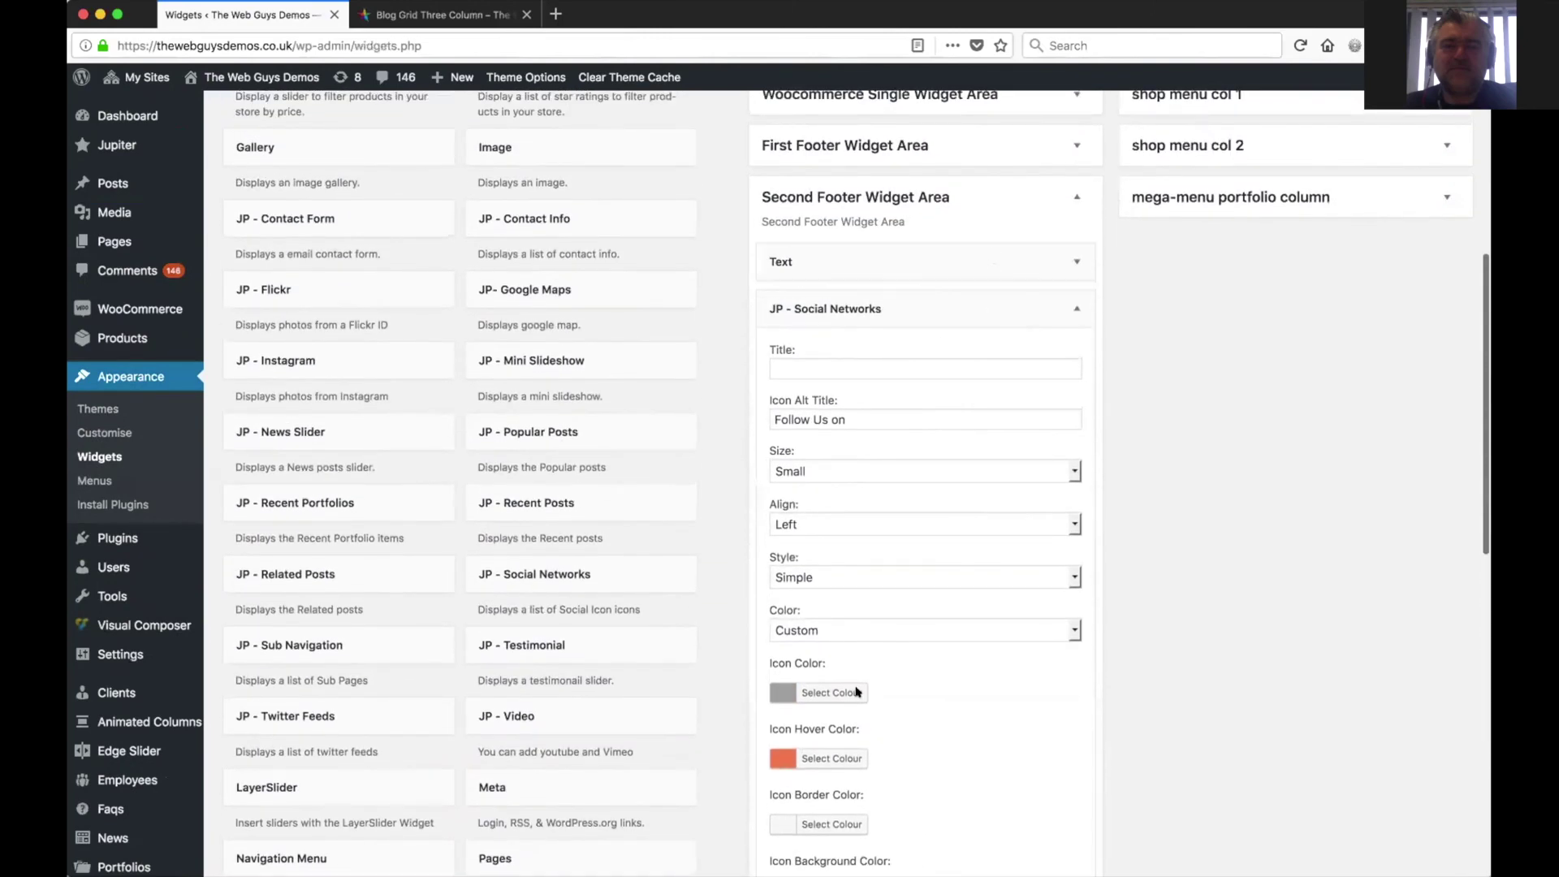
click(1077, 308)
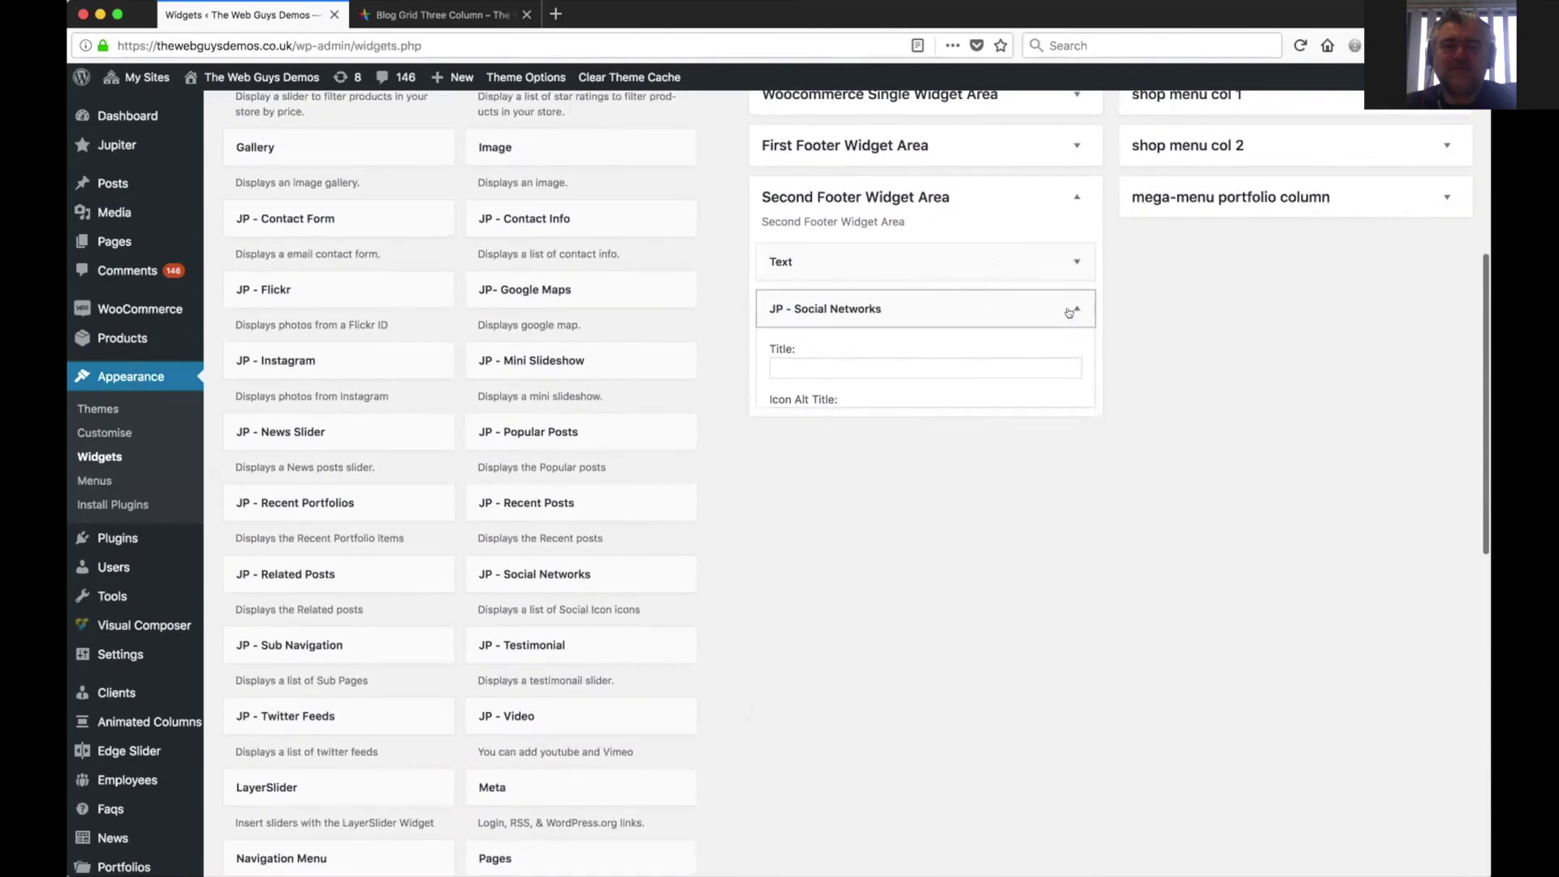
- Expand the Third and Fourth Footer Widget Areas to view the widgets they contain
scroll(1166, 367, up, 4)
scroll(1163, 371, up, 3)
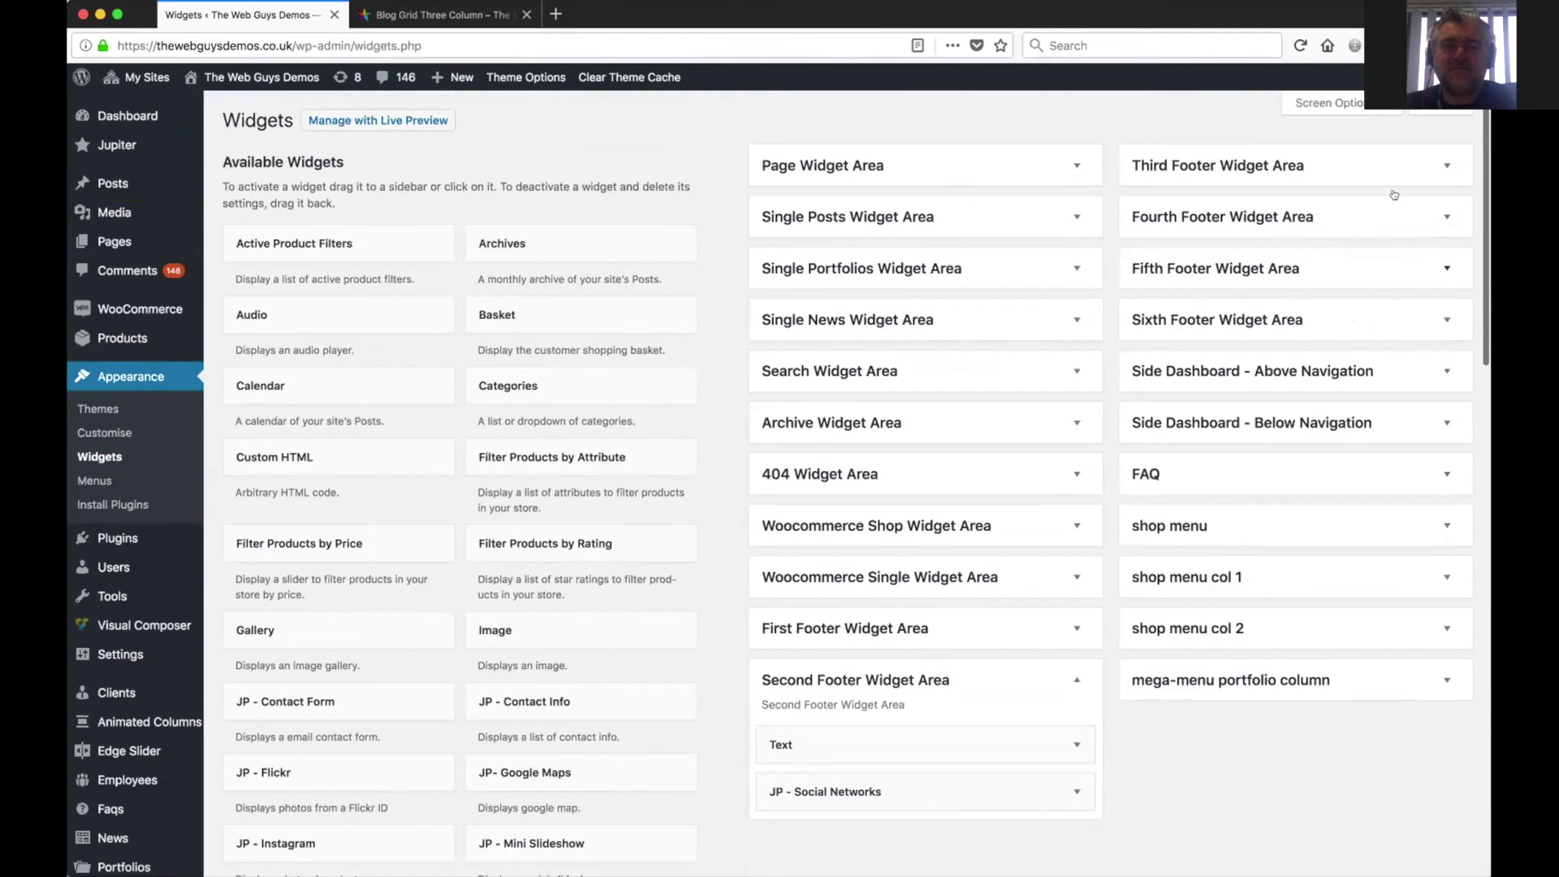
click(1447, 165)
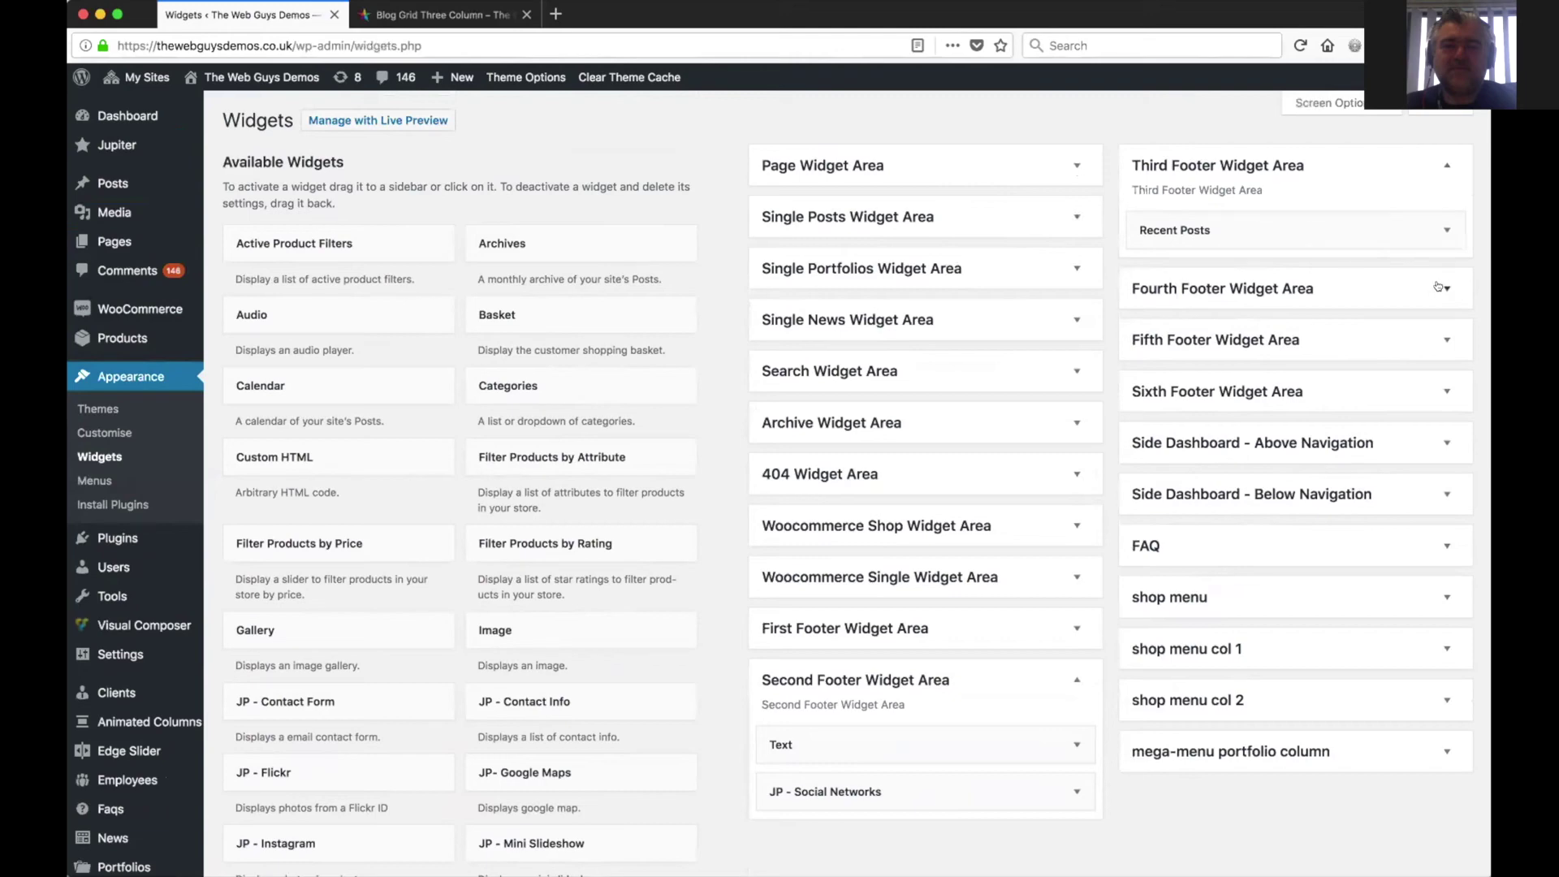
click(1440, 287)
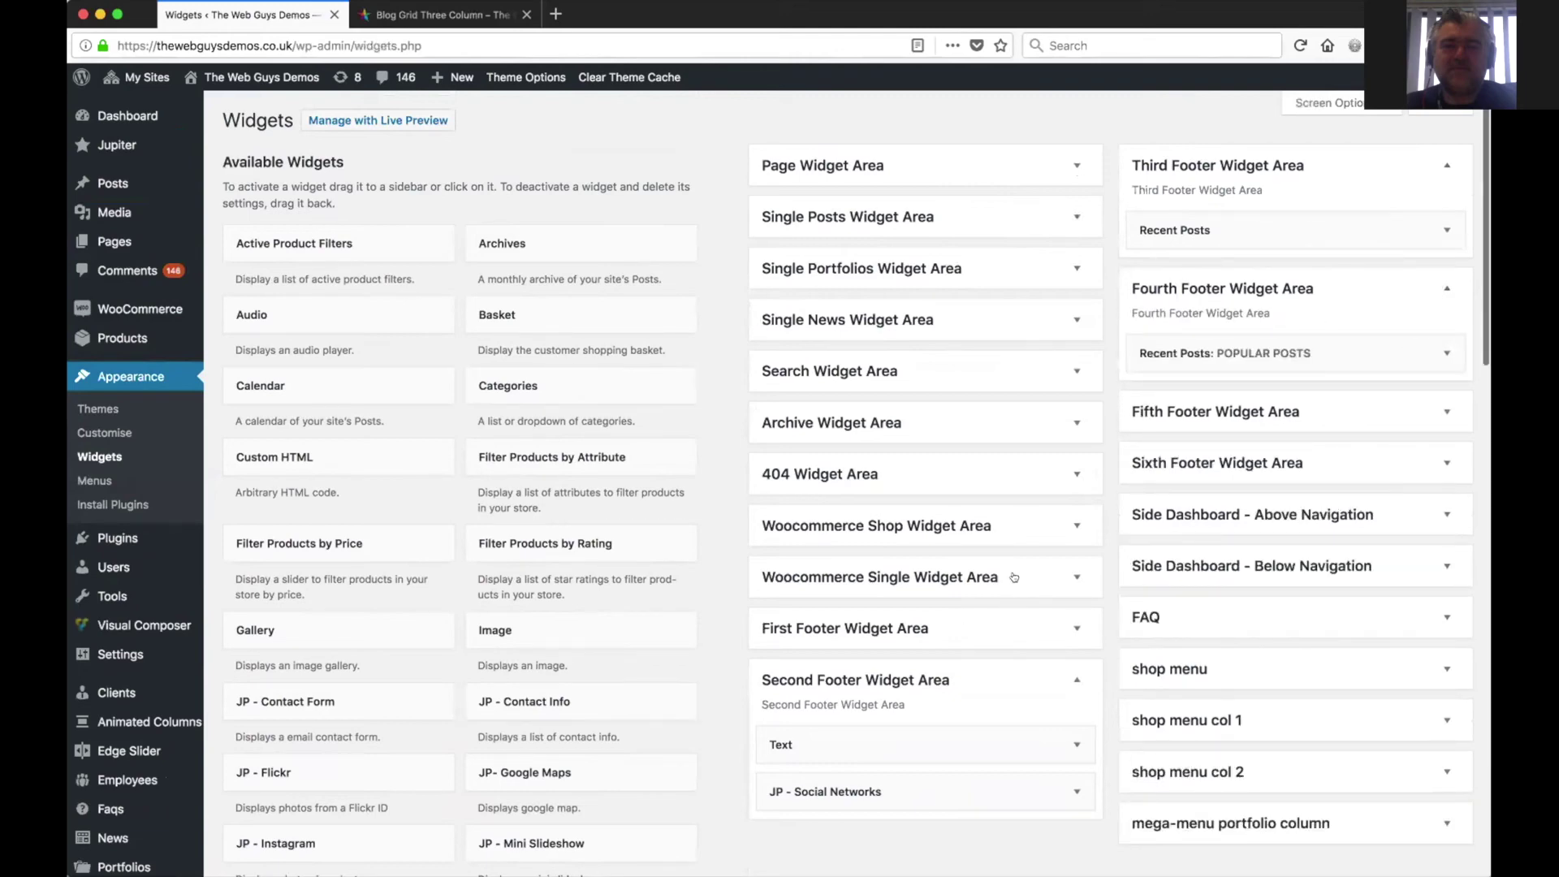
- Add the JP - Sub Navigation widget below JP - Social Networks in the Second Footer Widget Area, and delete it again
scroll(884, 578, down, 1)
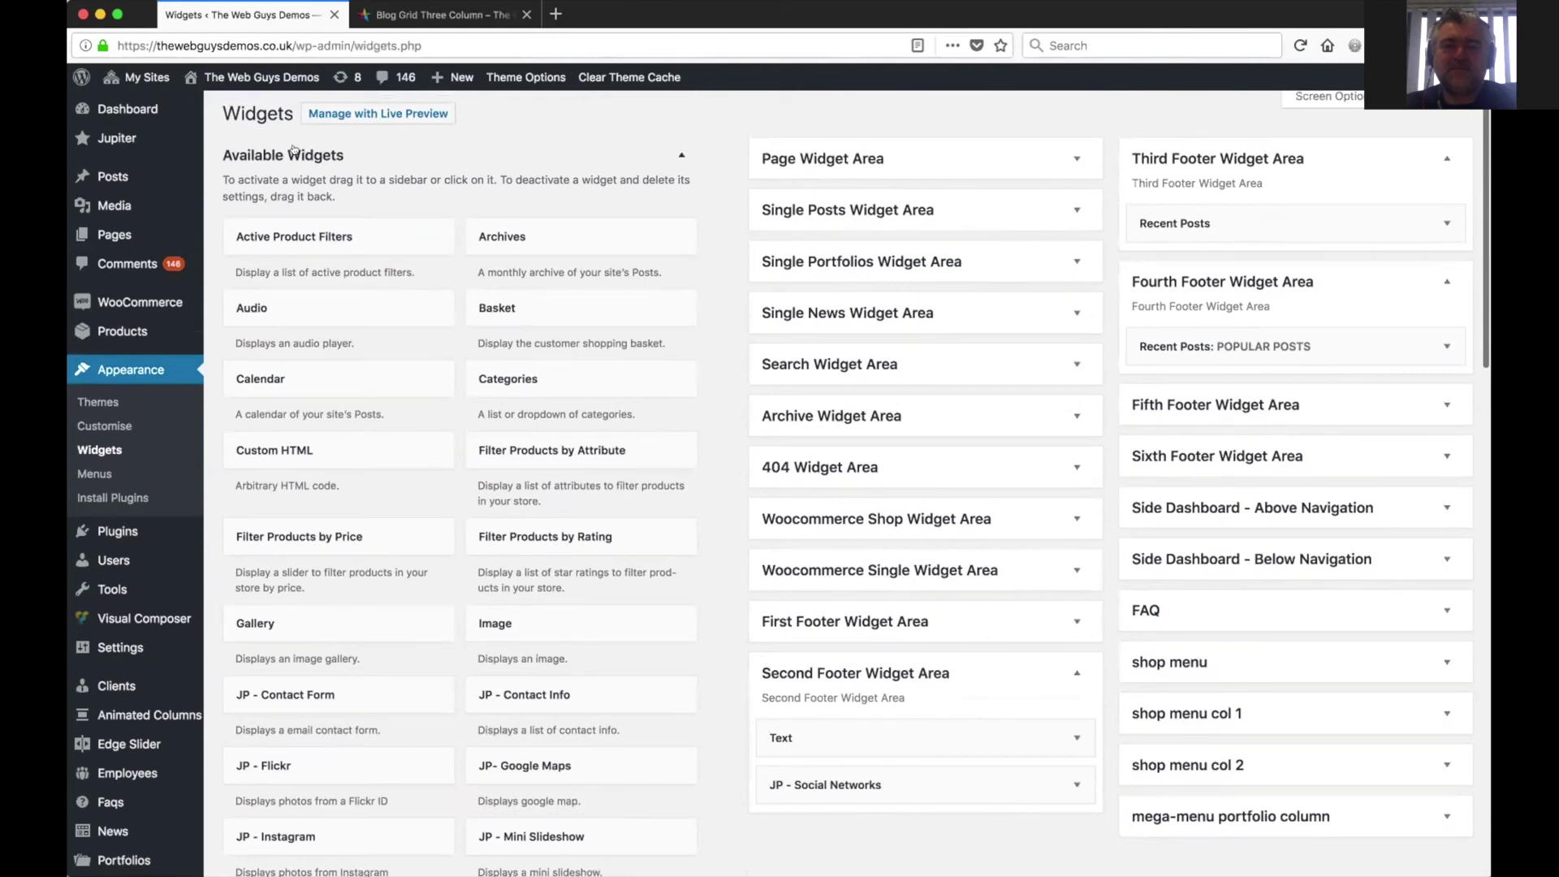
scroll(428, 647, down, 10)
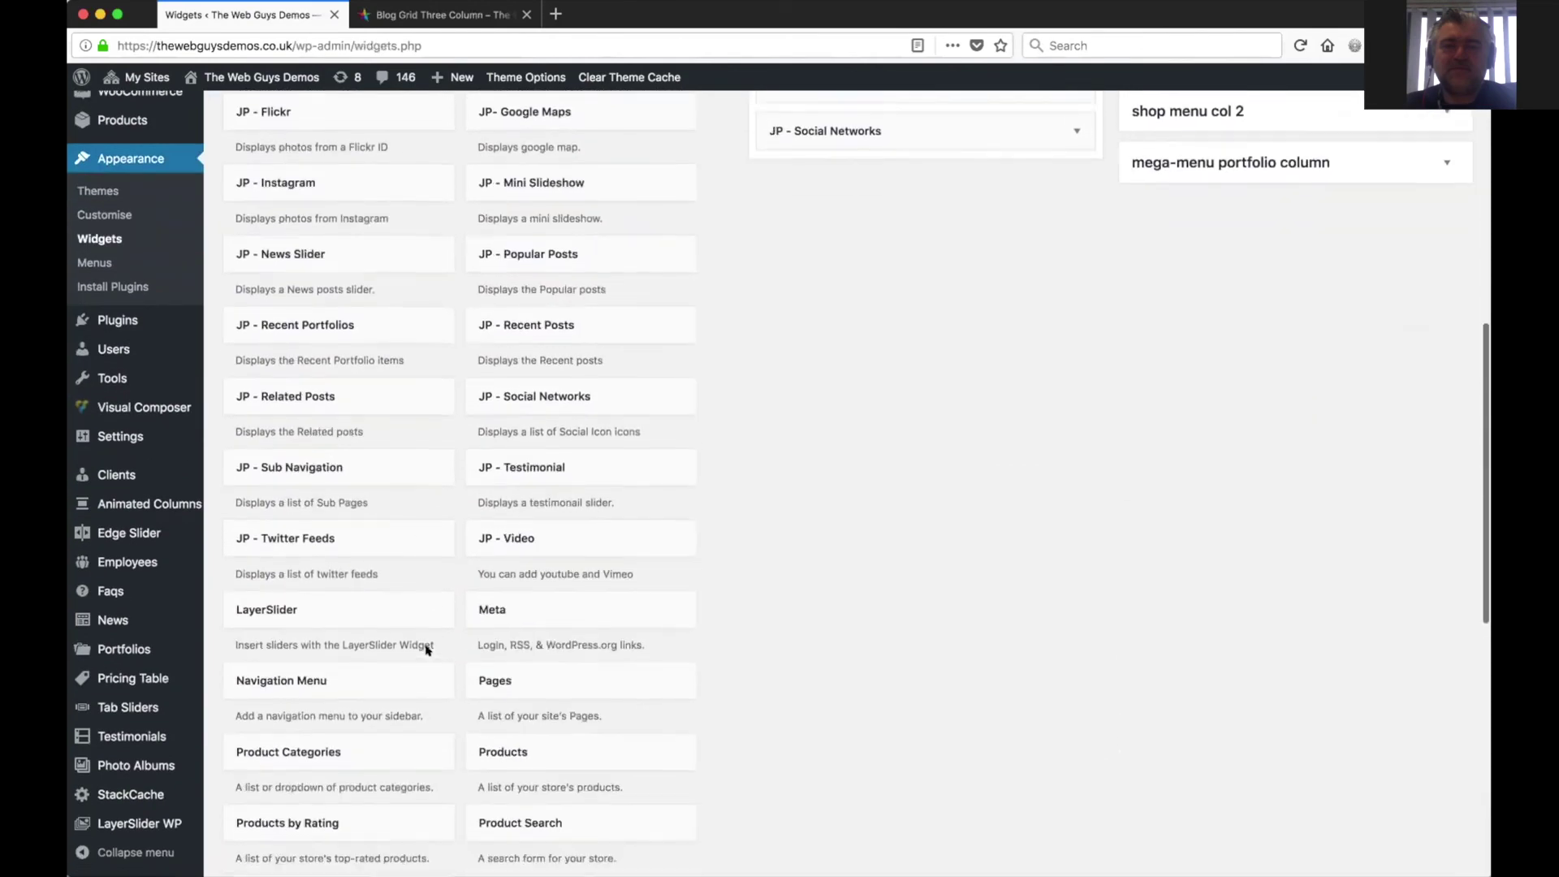
scroll(425, 647, up, 5)
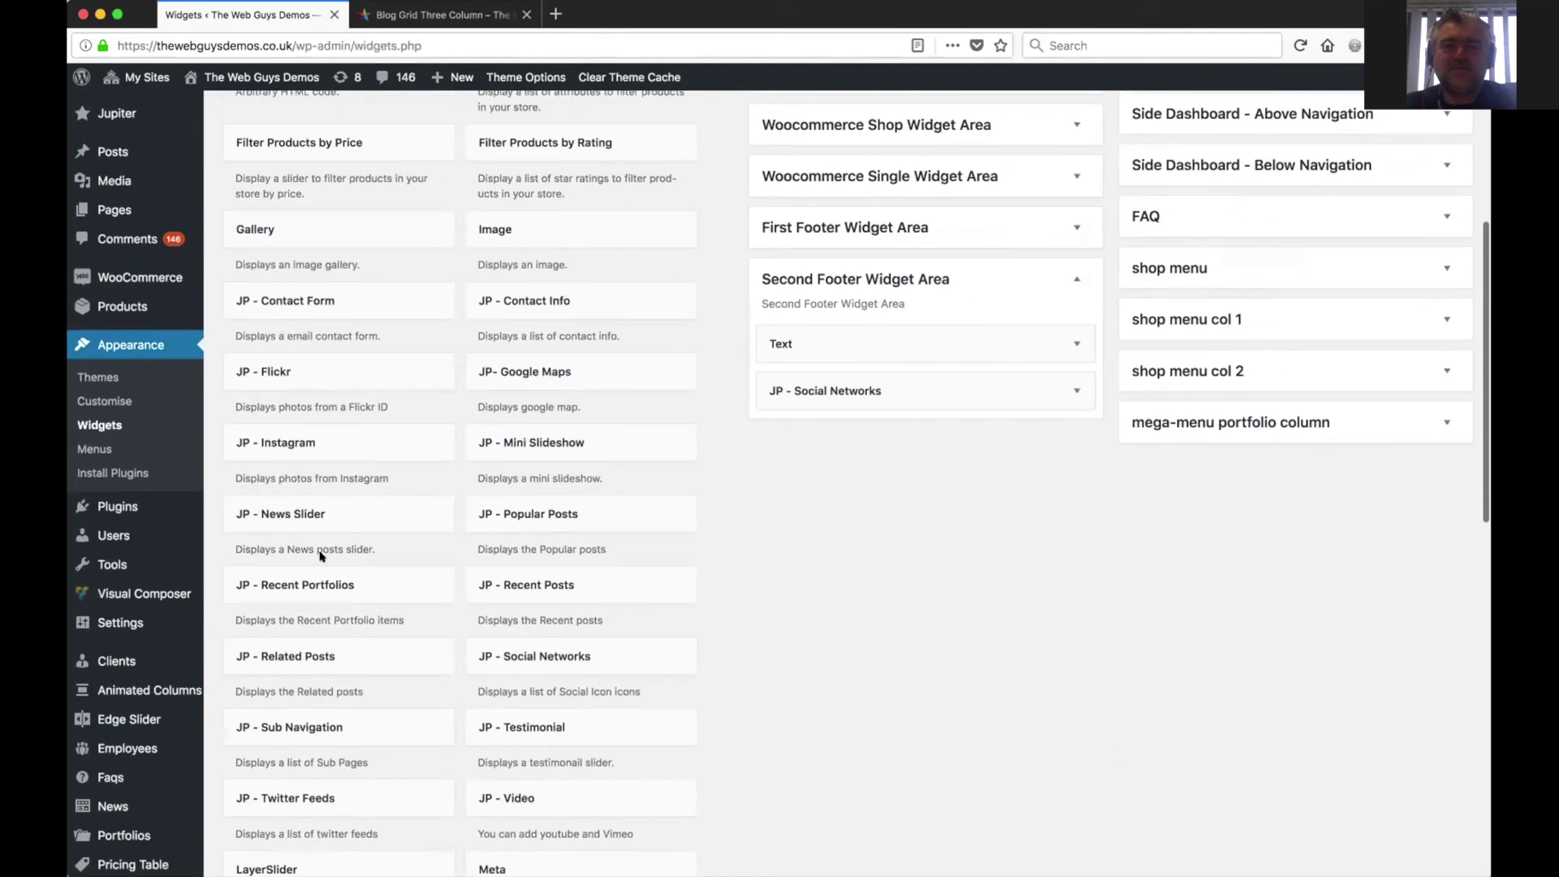
scroll(320, 557, down, 2)
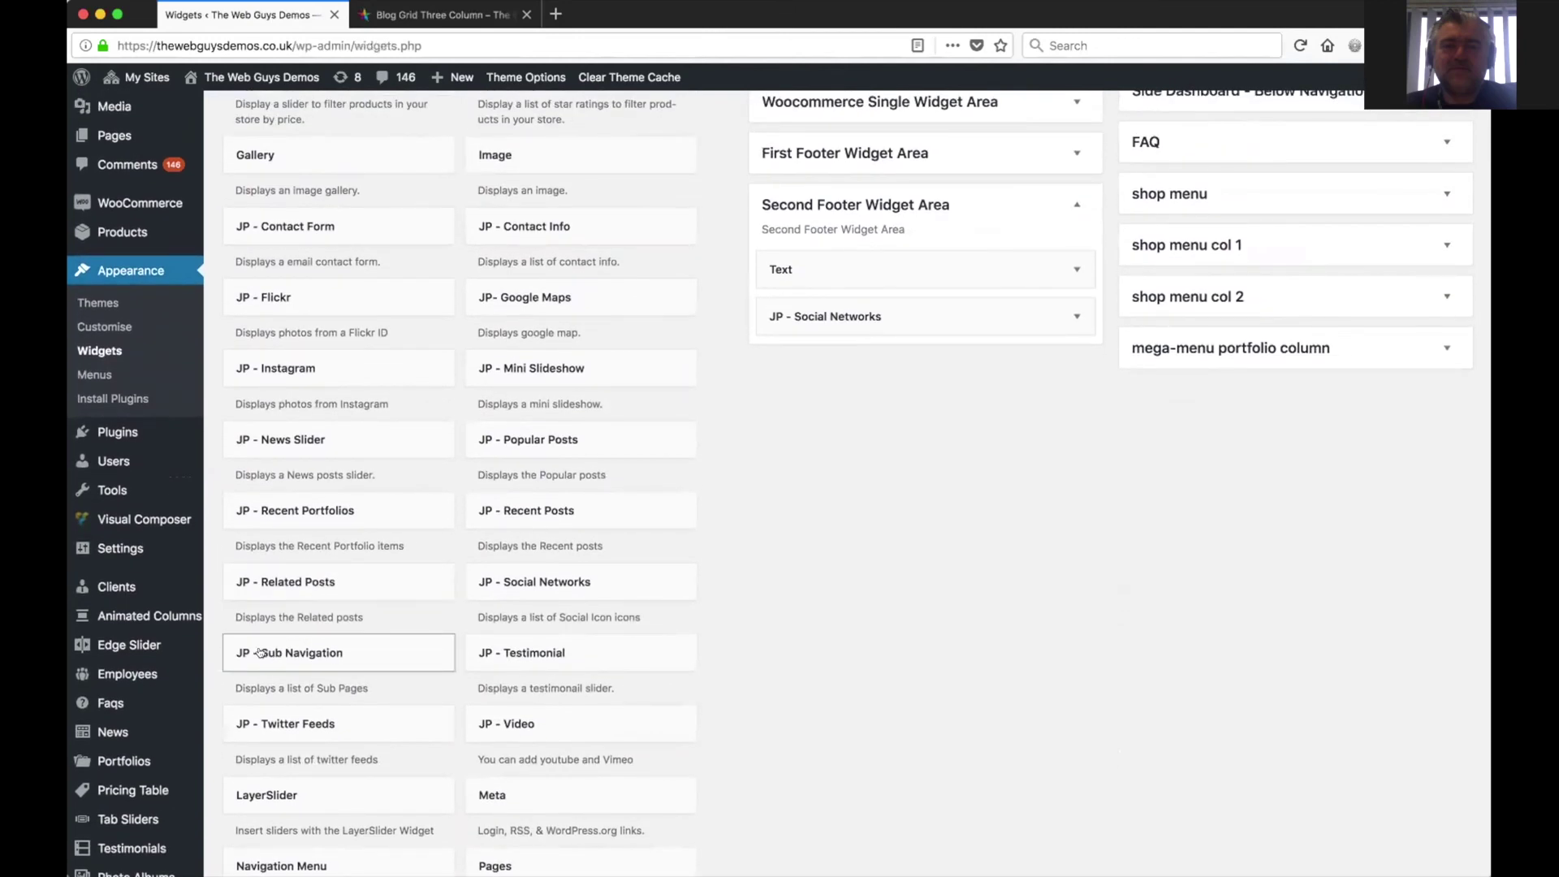
drag(258, 652, 825, 364)
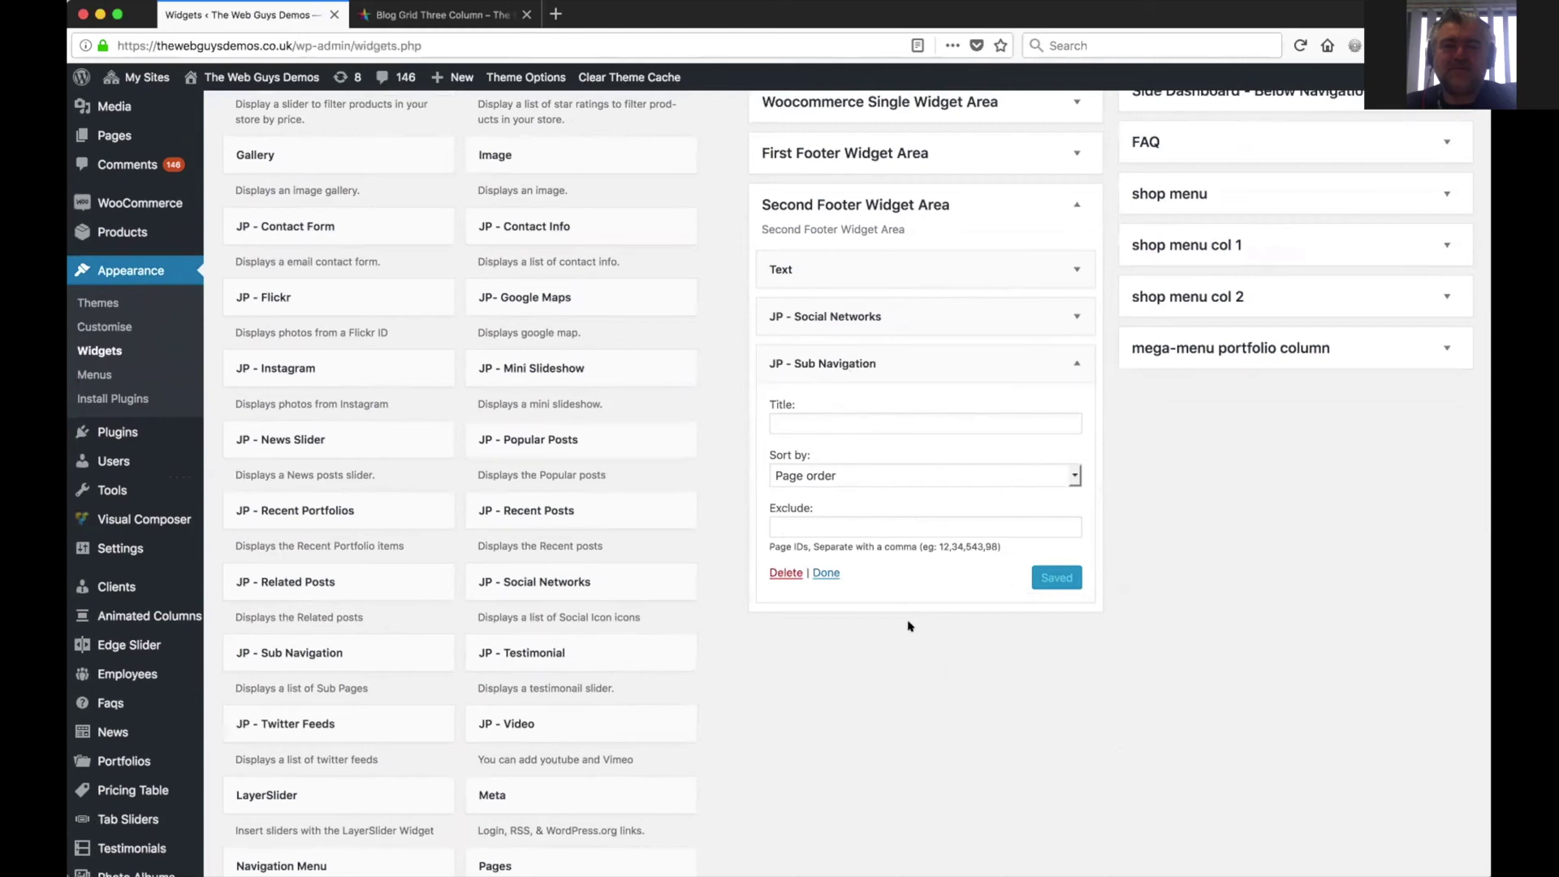
click(786, 574)
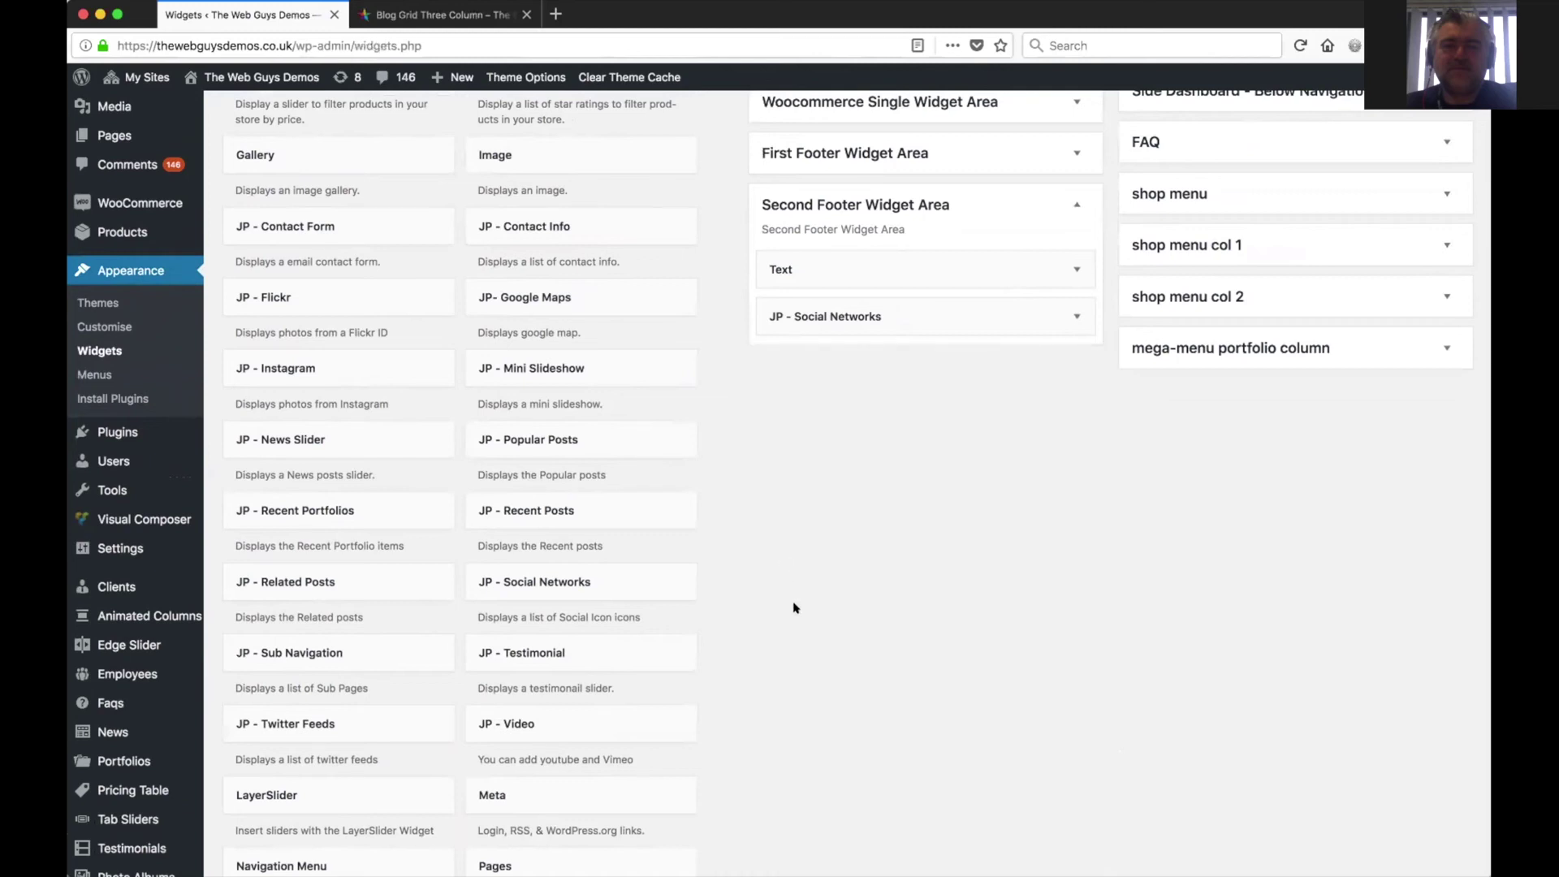
- Review the JP - Social Networks widget's settings again down to its site URLs, and collapse the Second Footer Widget Area
scroll(811, 640, up, 5)
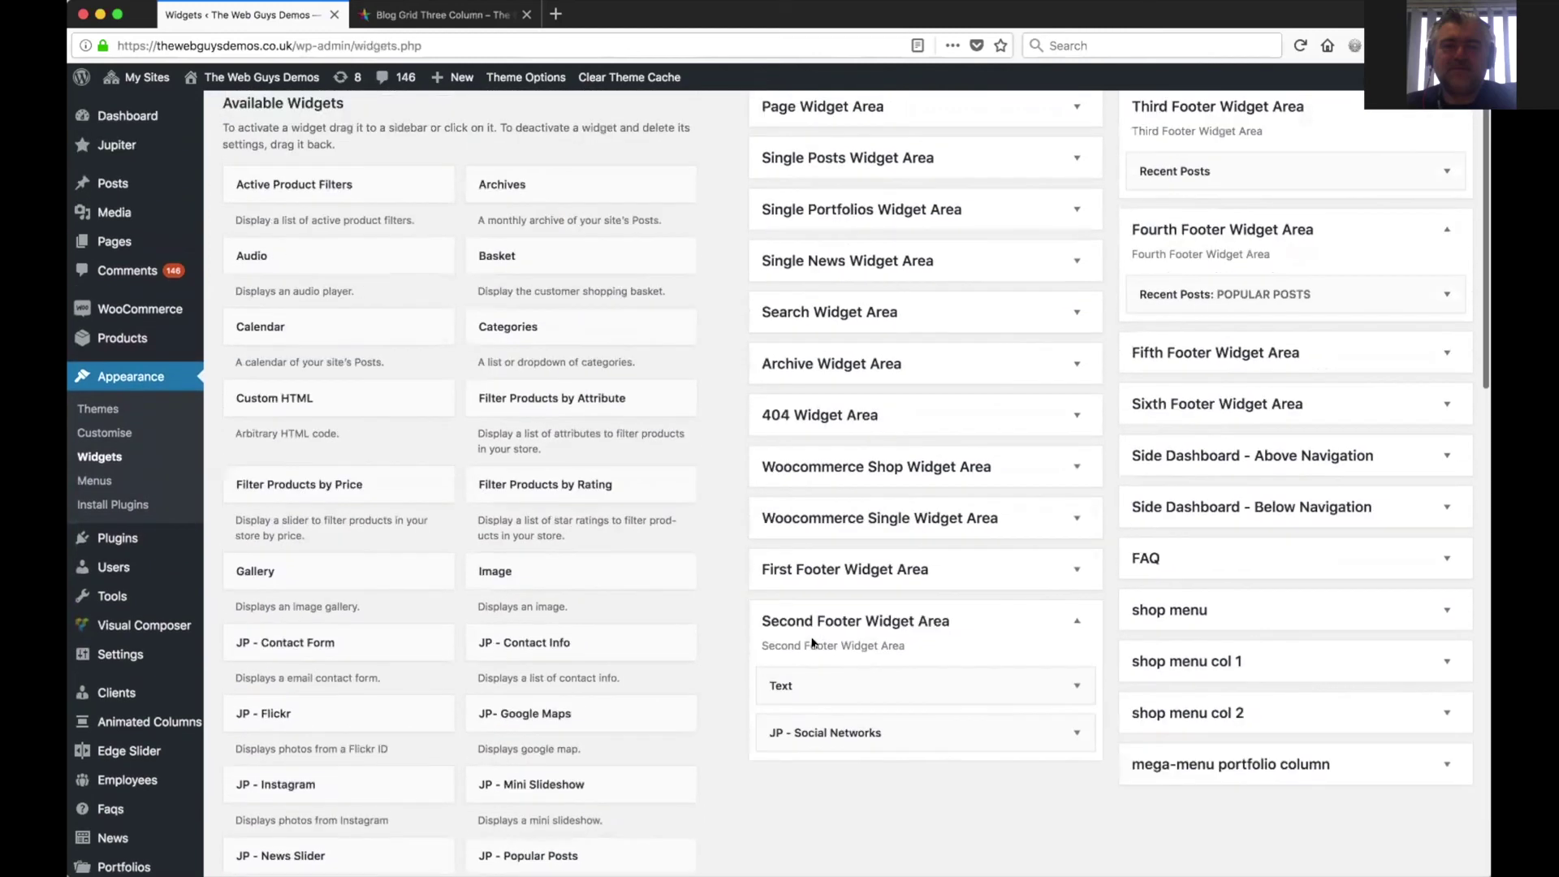
scroll(812, 644, up, 1)
click(1077, 794)
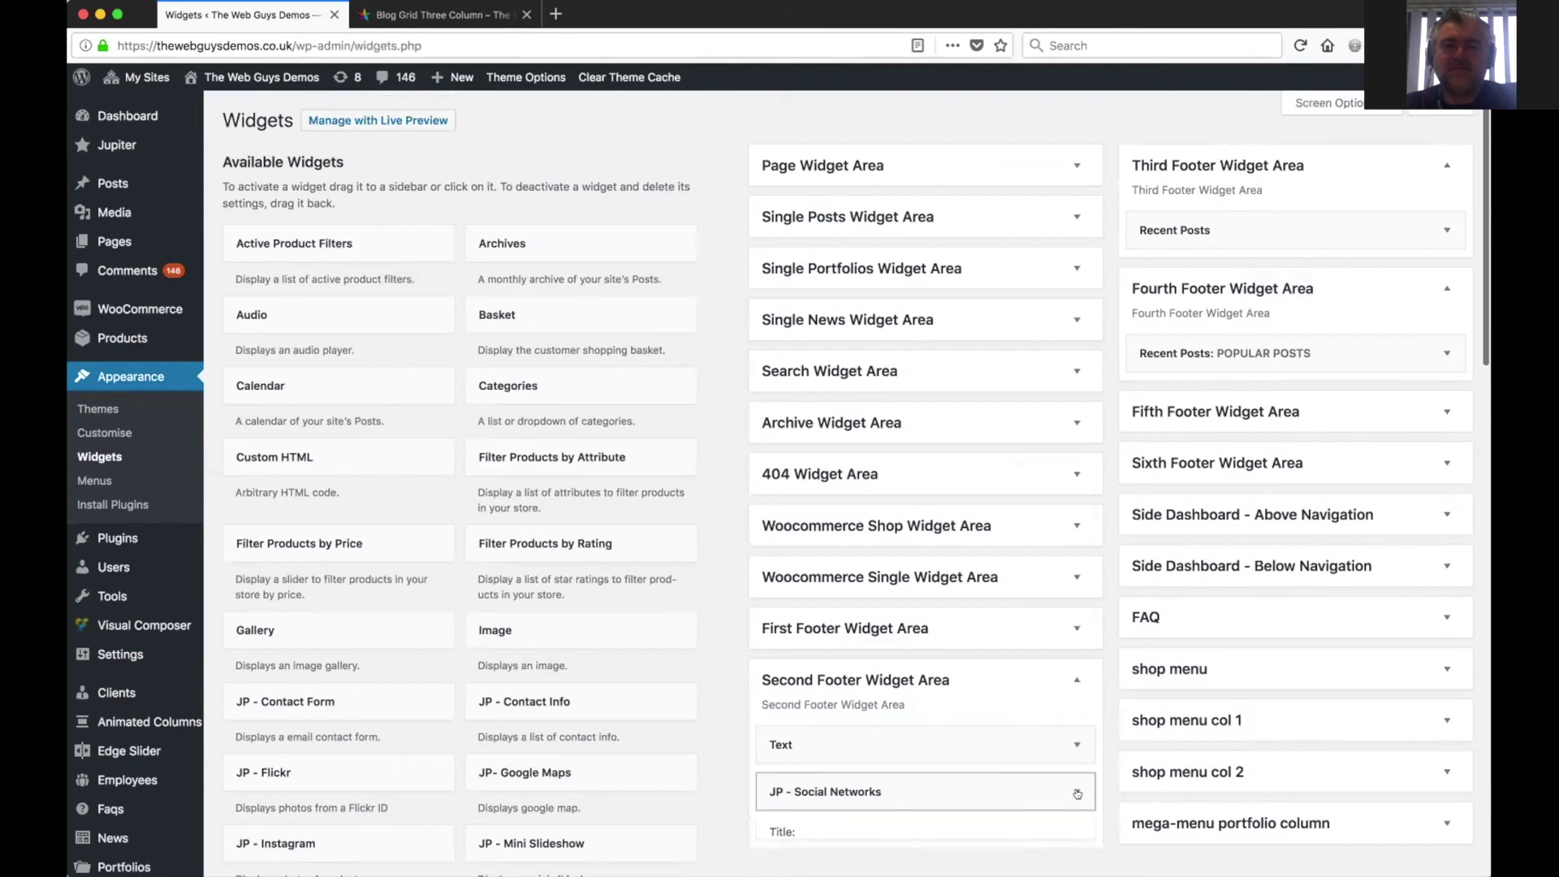
scroll(996, 793, down, 12)
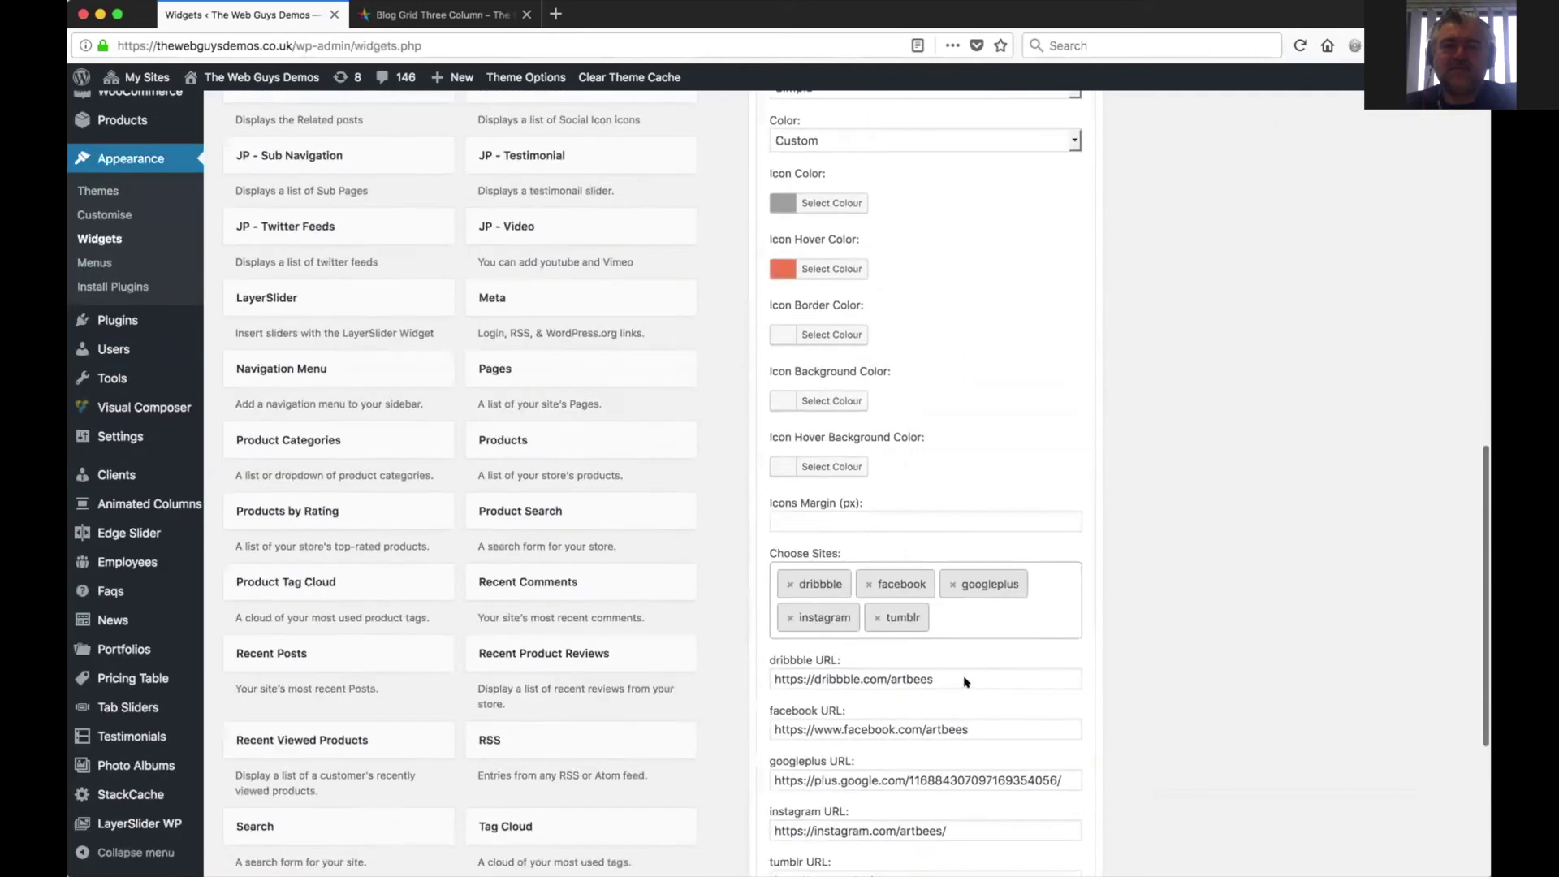
scroll(966, 680, down, 4)
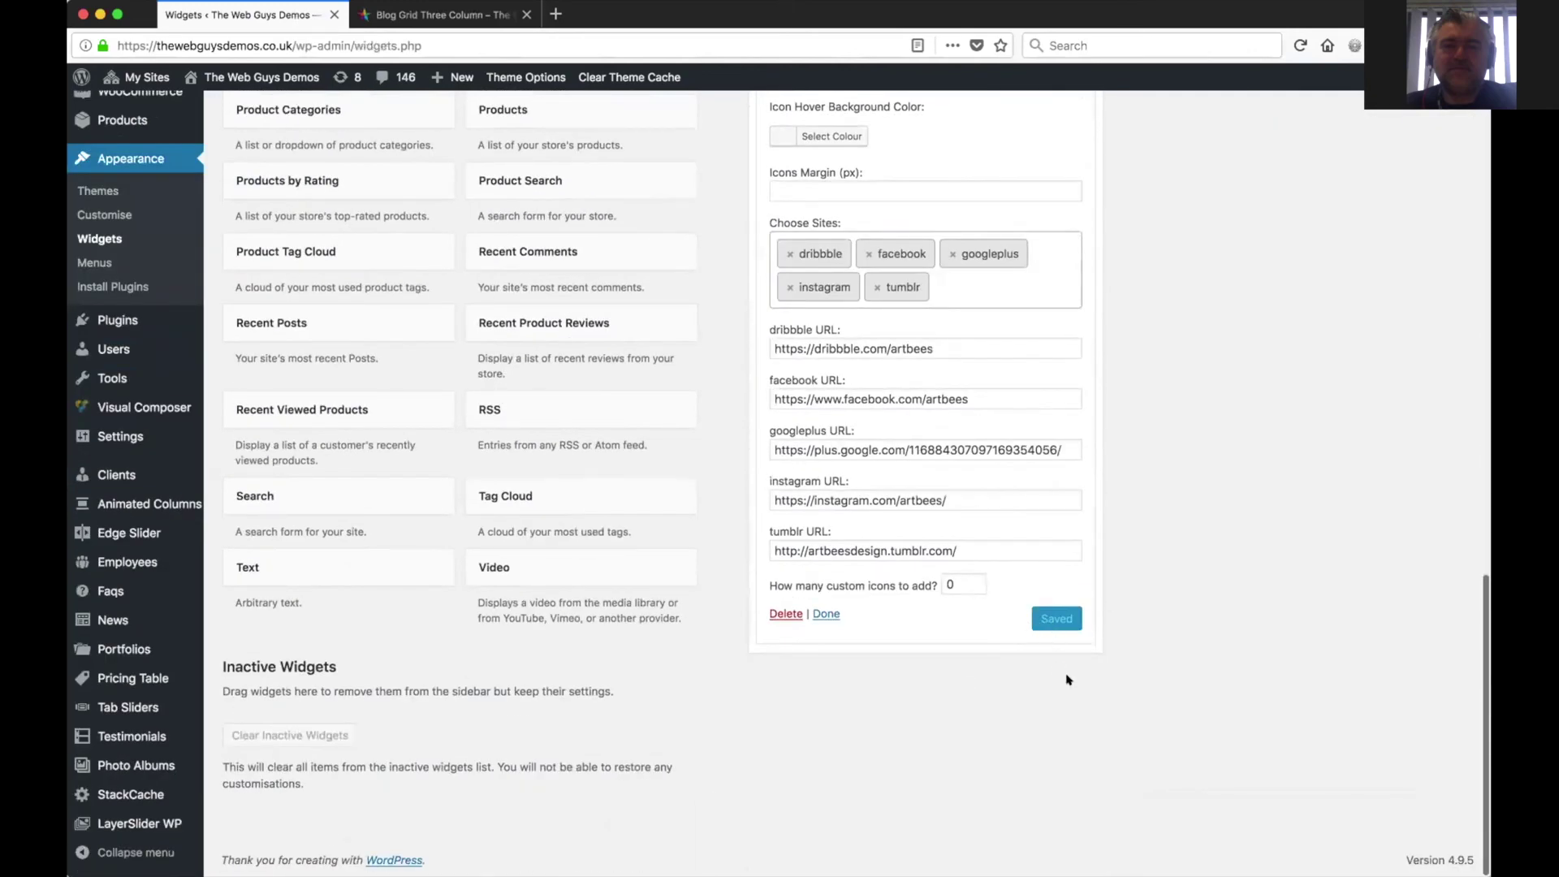
scroll(1144, 355, up, 10)
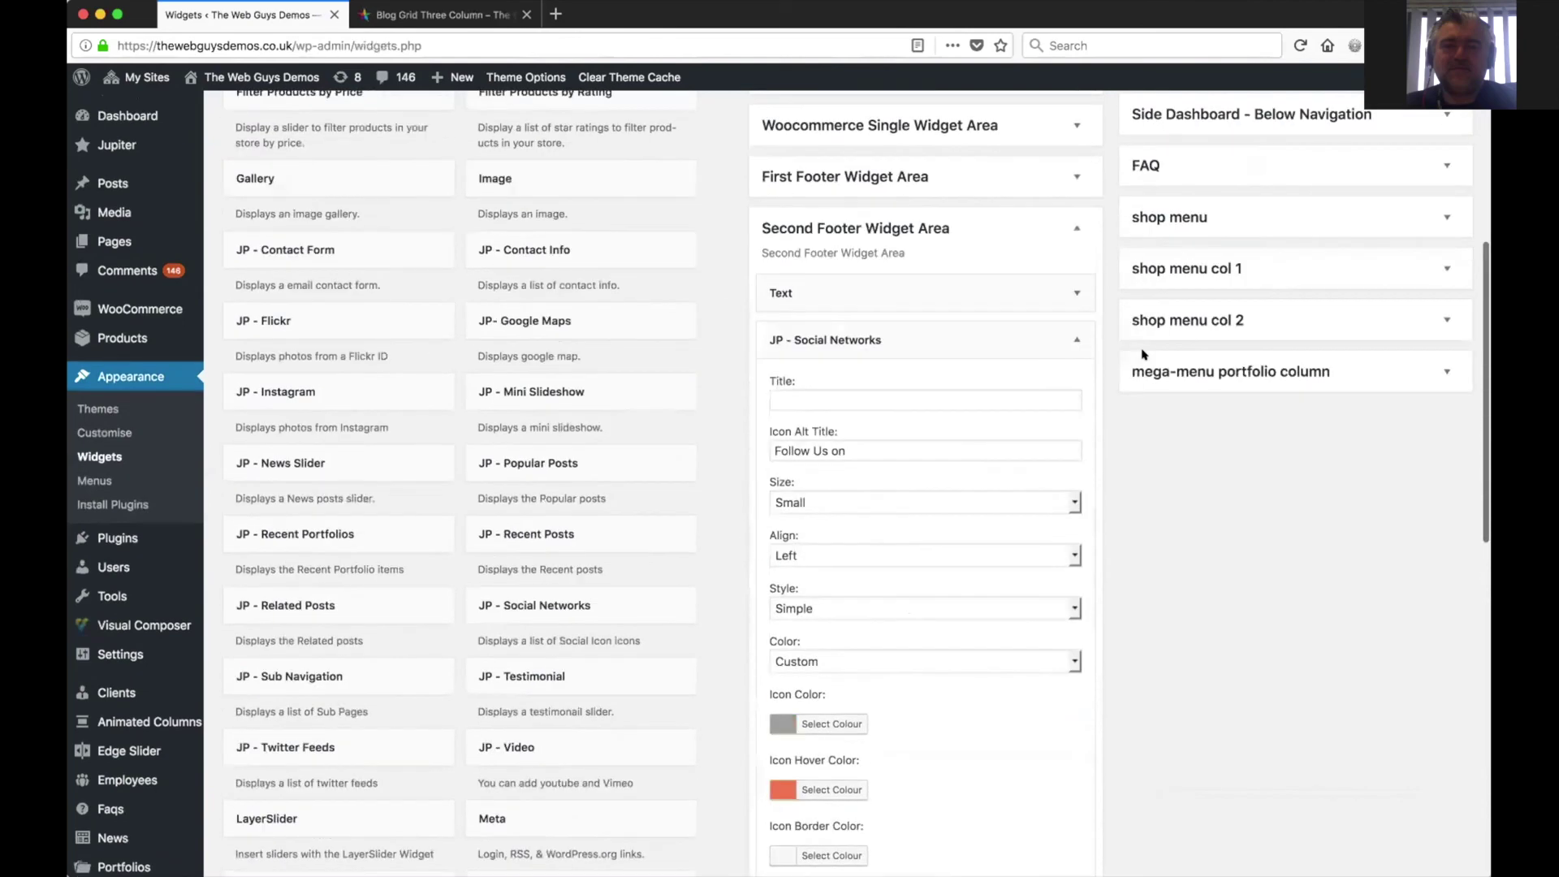
scroll(1144, 354, up, 1)
click(1064, 325)
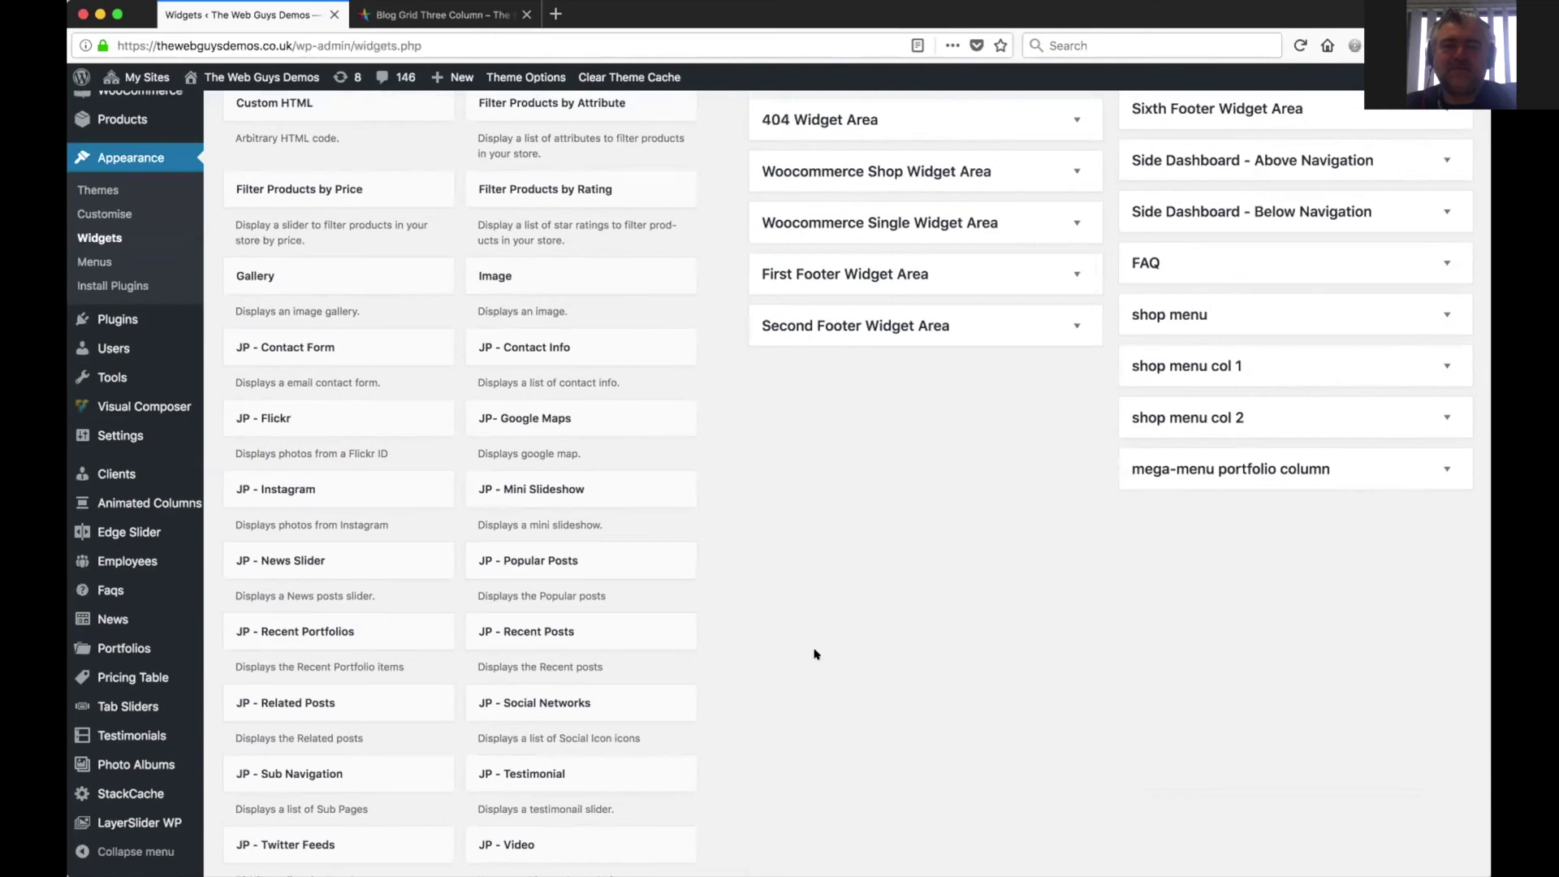
- Open the Jupiter theme's options and view the Logo & Title settings under Global Settings
scroll(869, 656, up, 4)
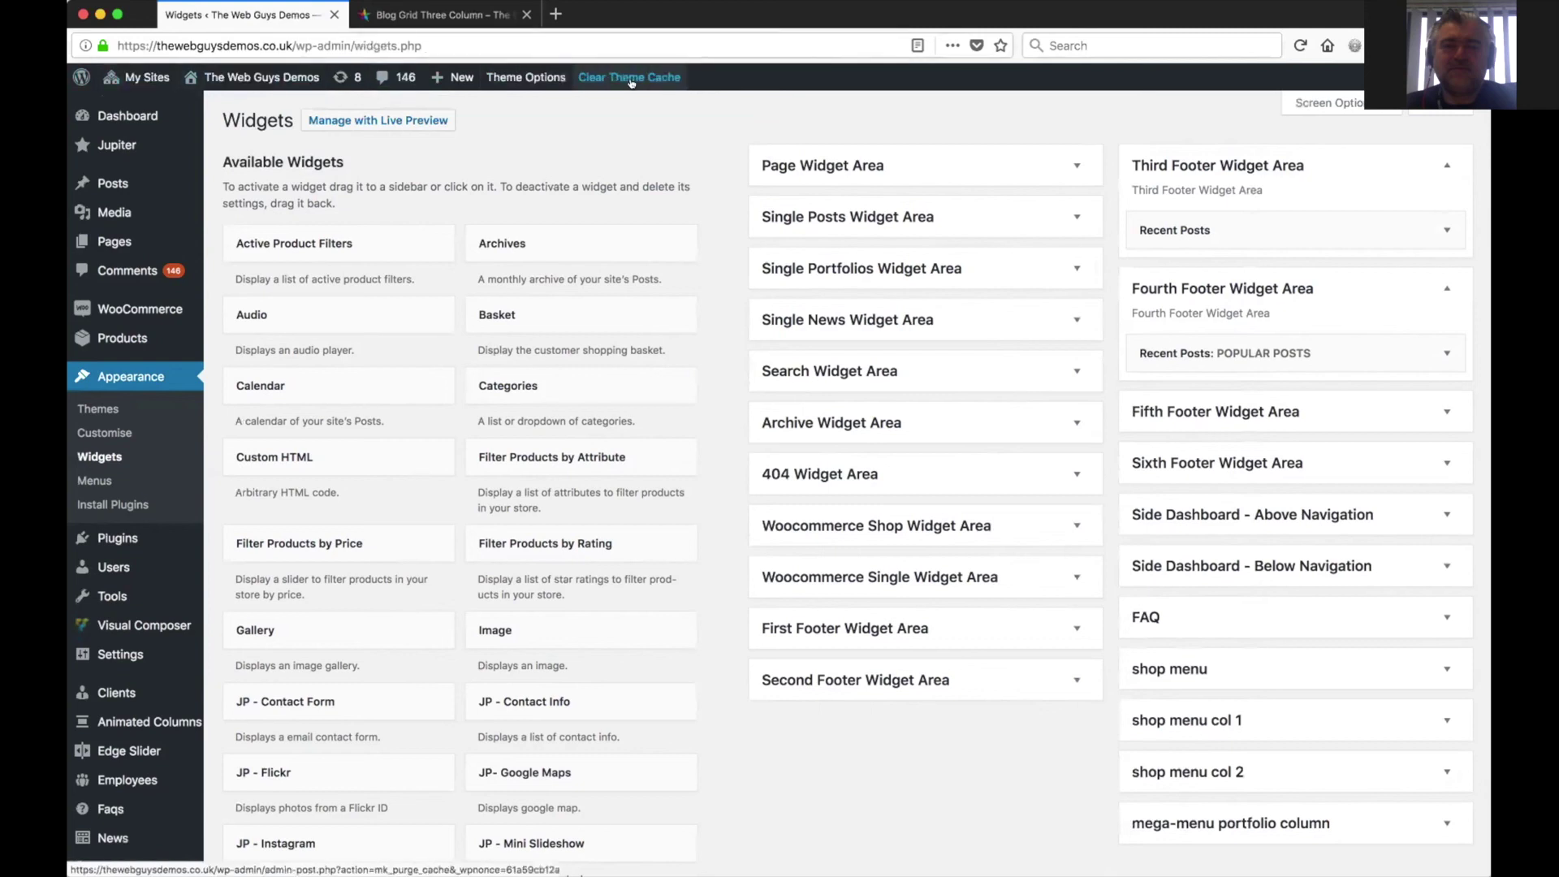
click(514, 78)
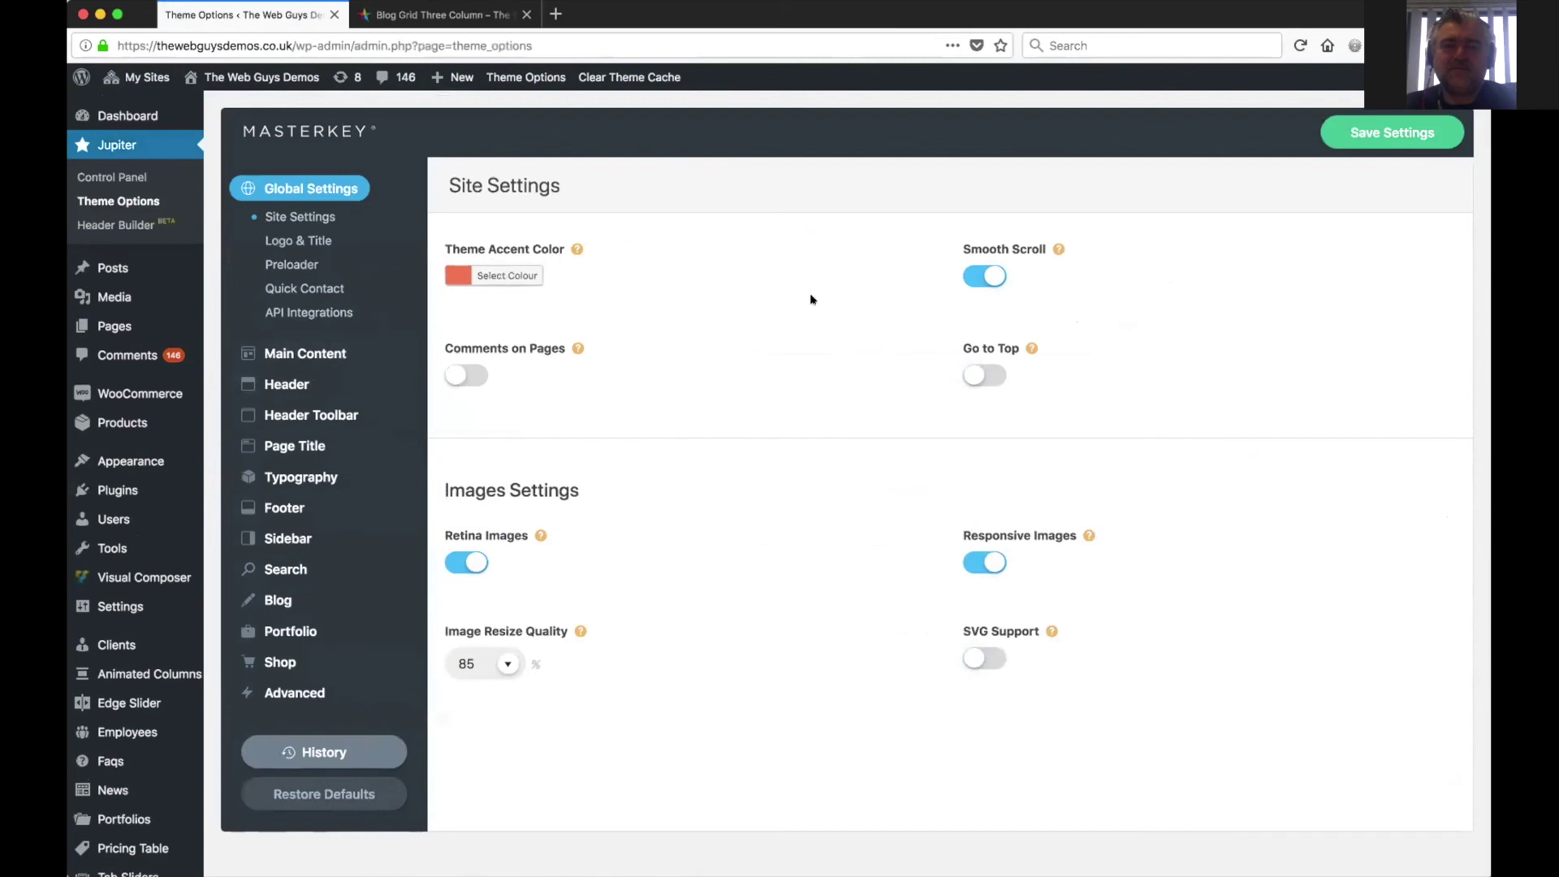
click(300, 241)
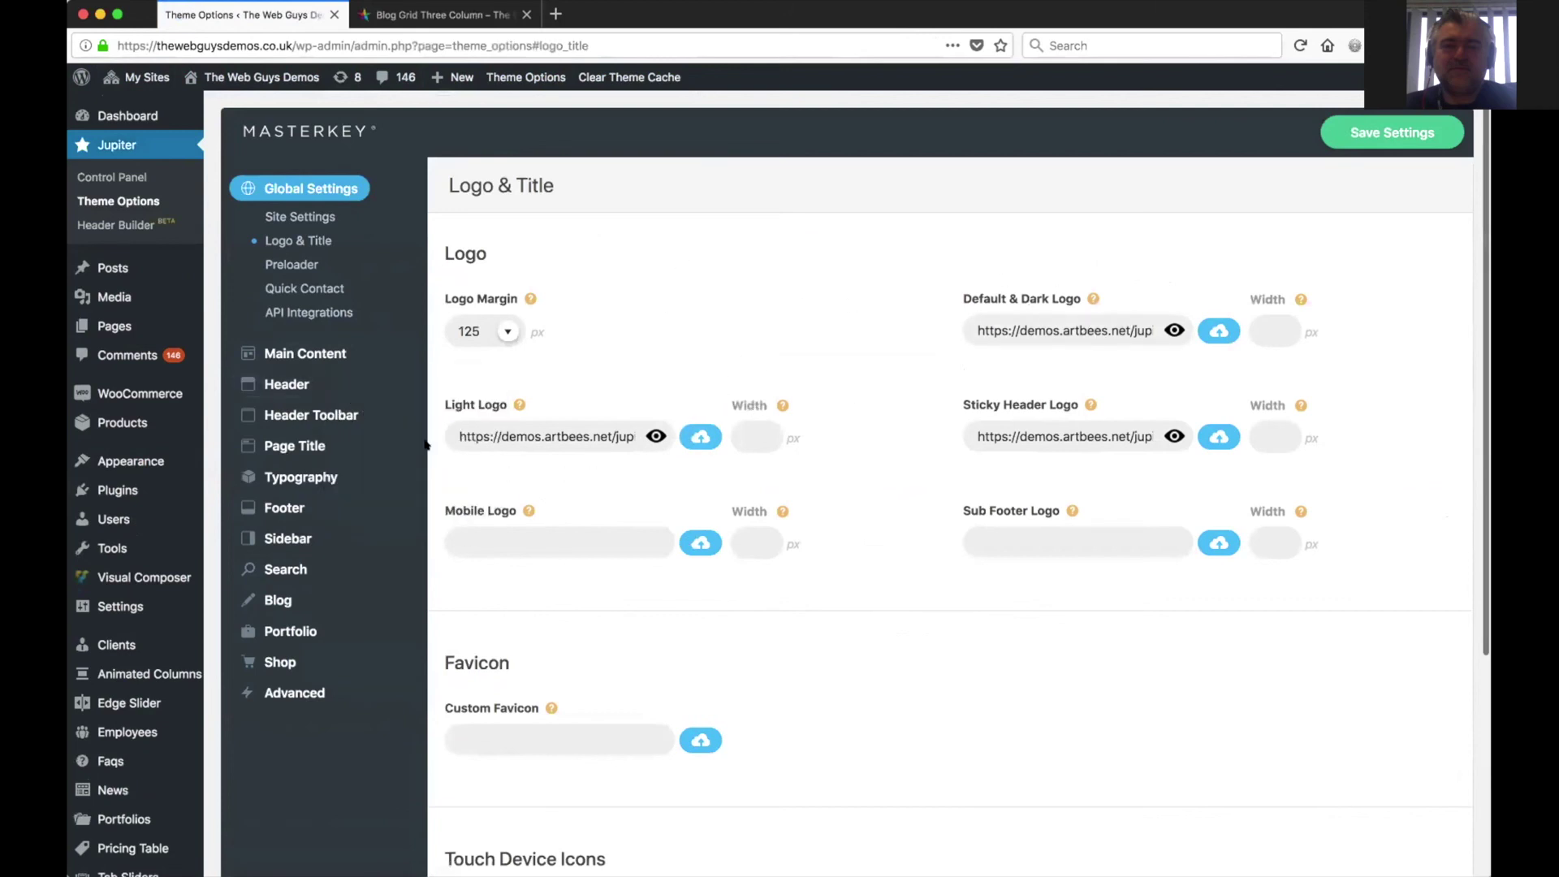
- View the Header and Footer settings in the theme options, and check the subsections of Advanced and Page Title
mouse_move(286, 384)
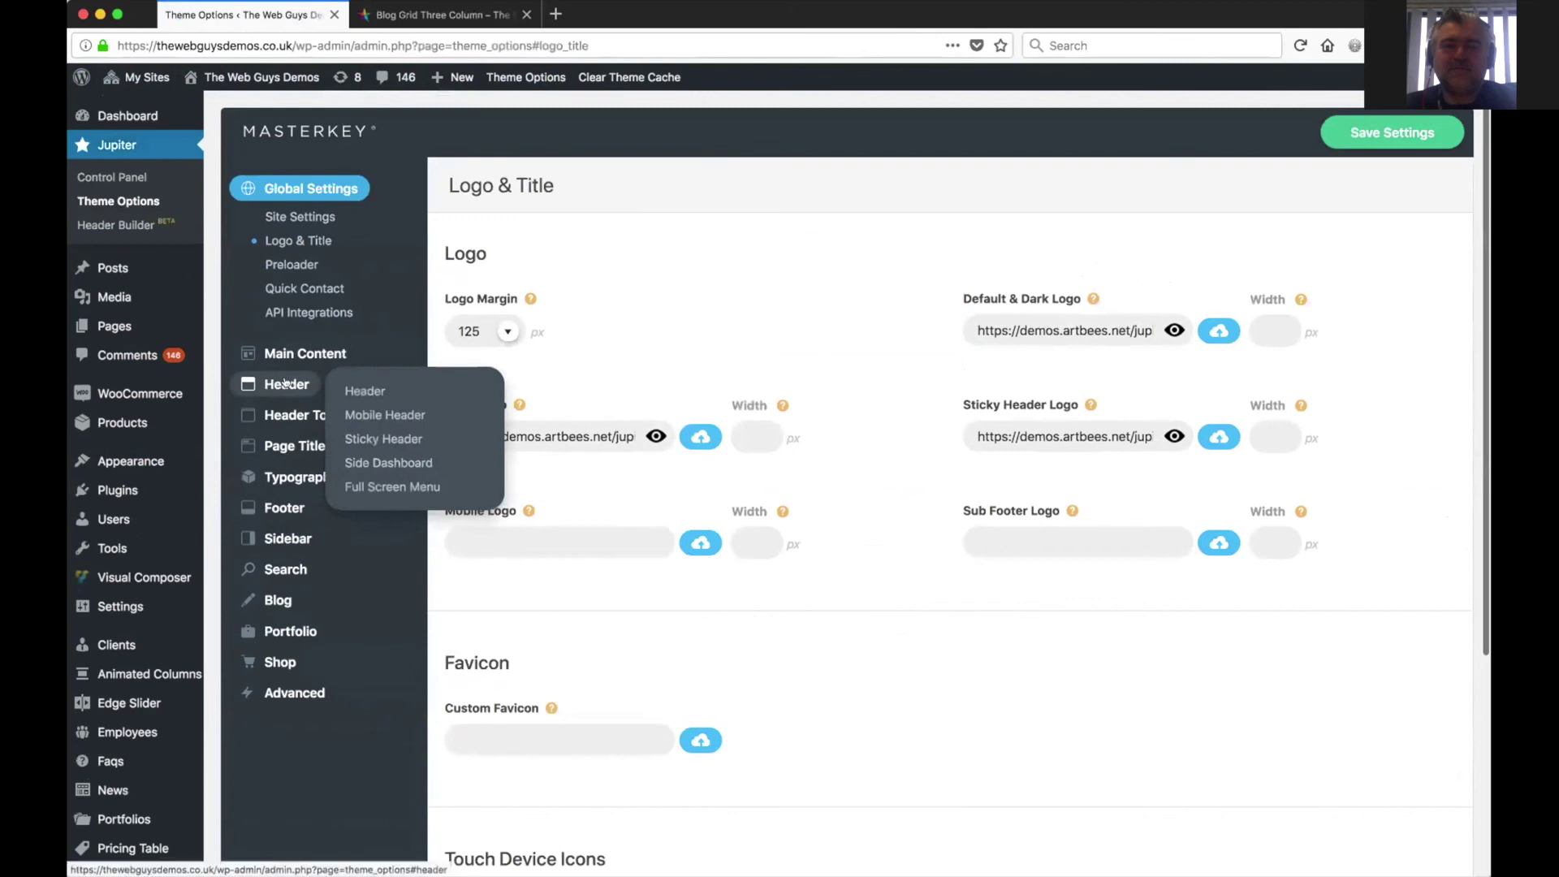
click(285, 384)
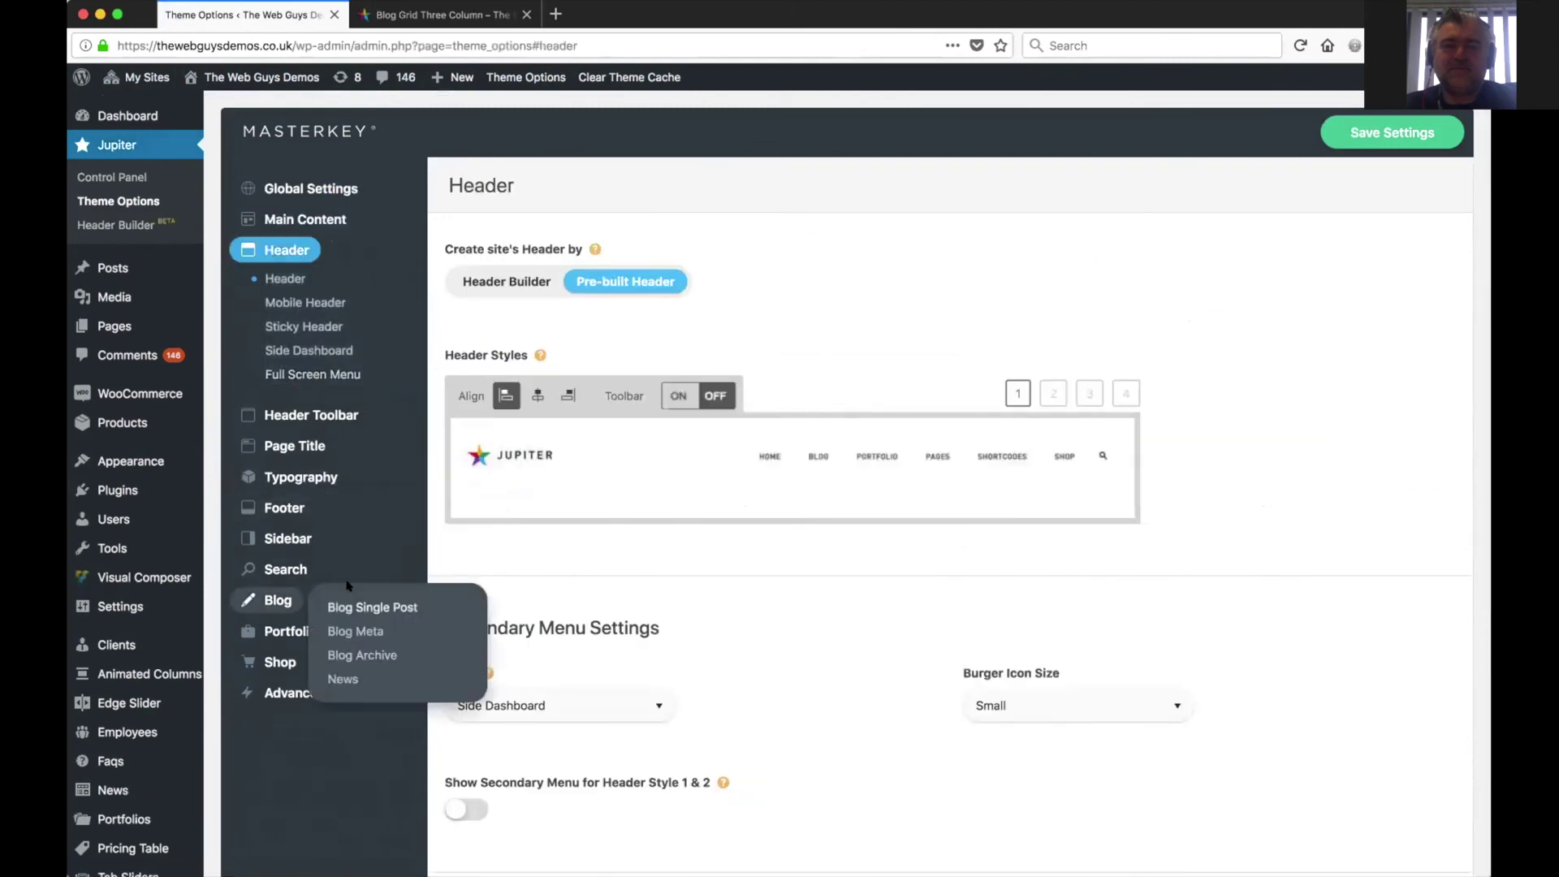
click(280, 507)
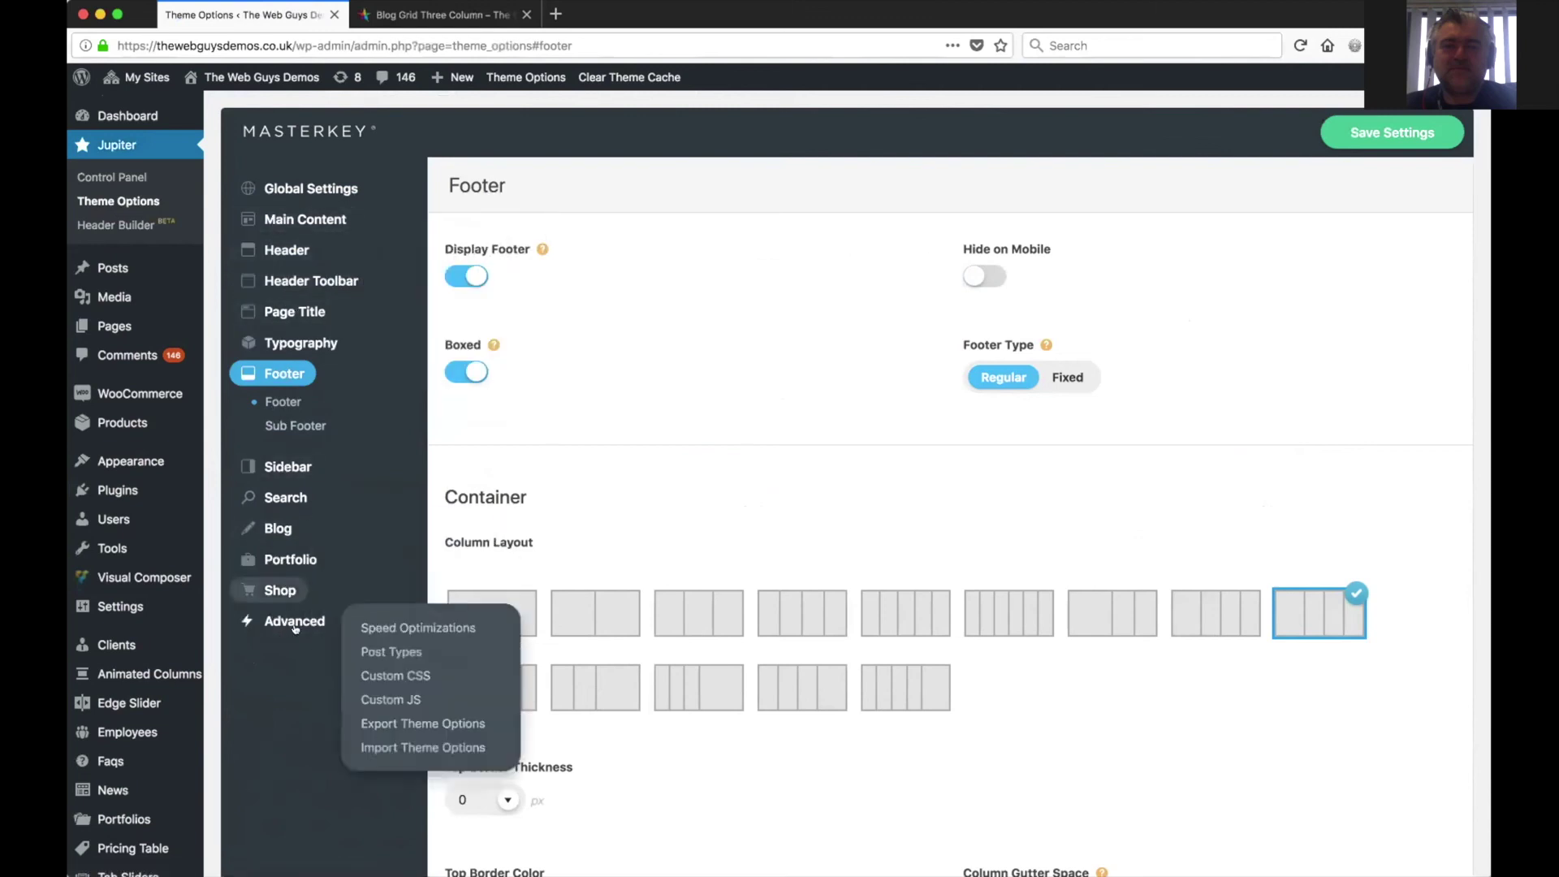
mouse_move(301, 623)
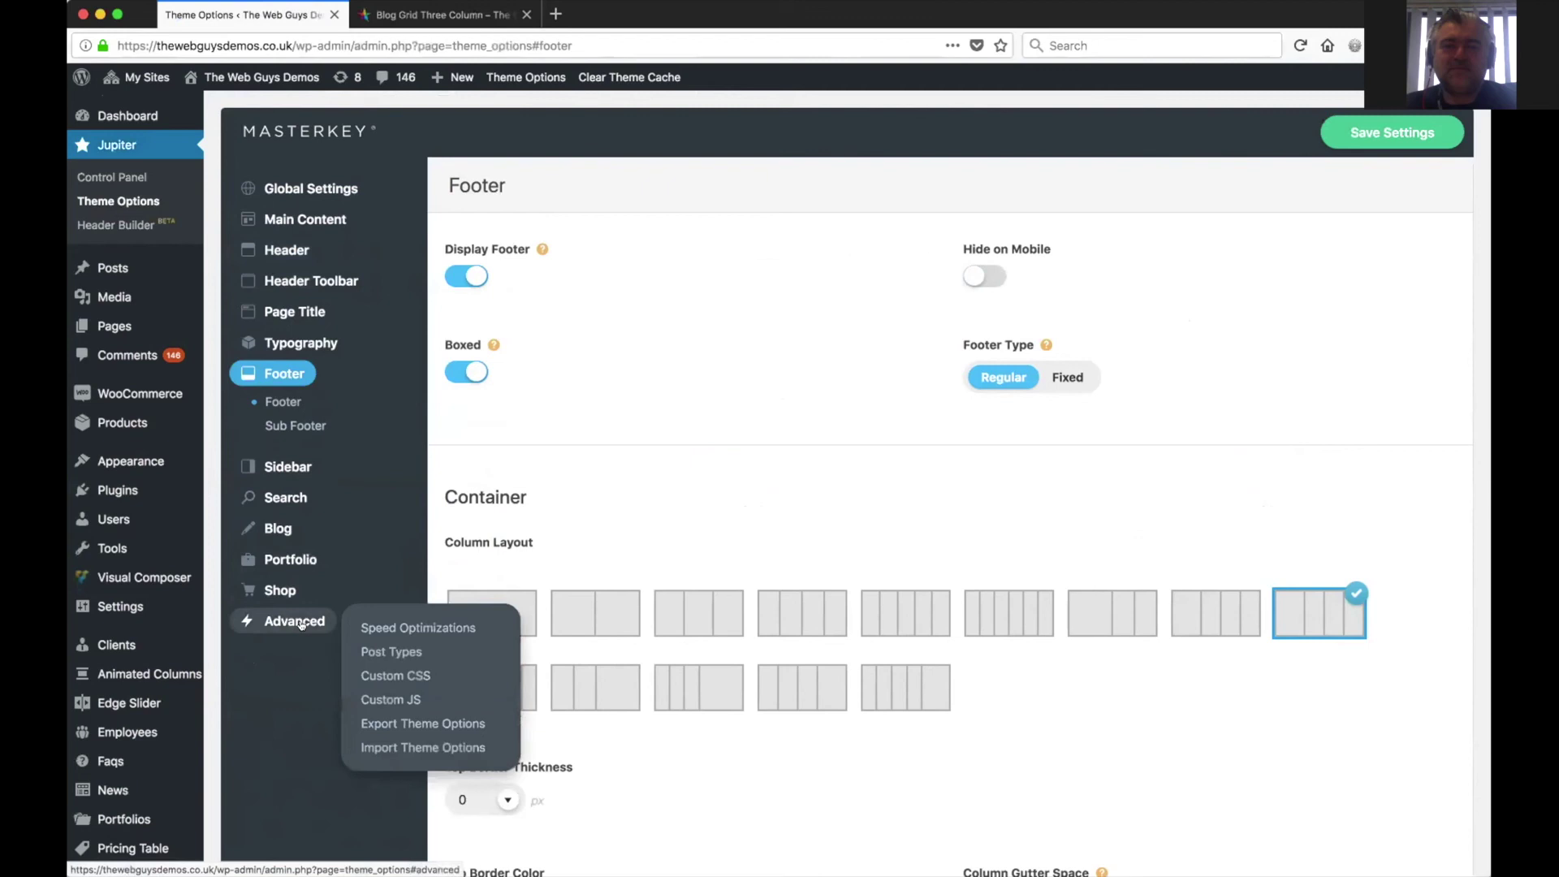
mouse_move(383, 309)
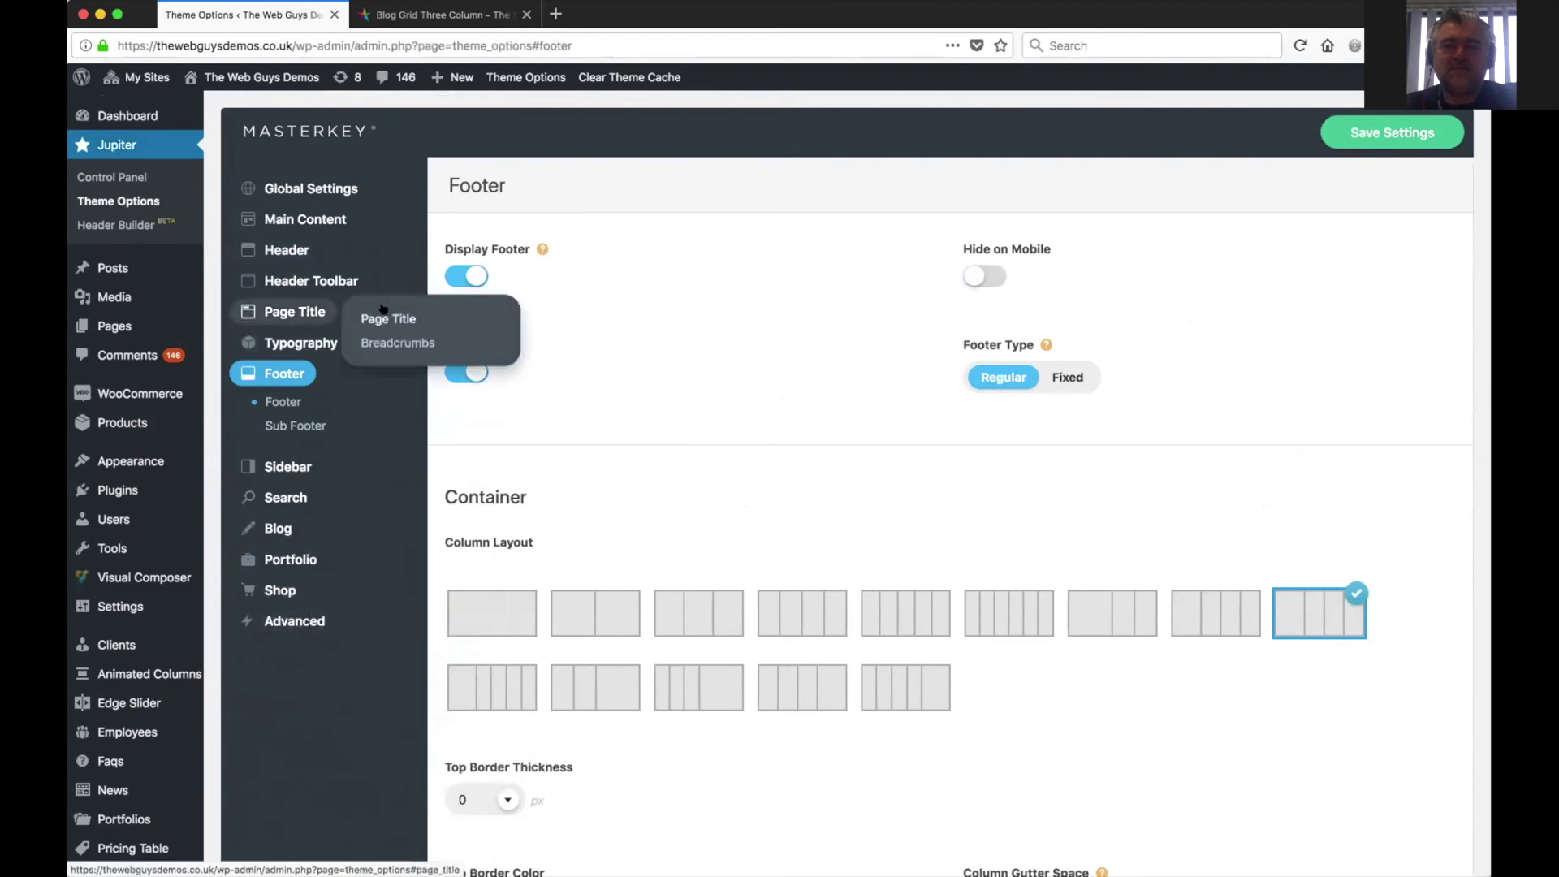